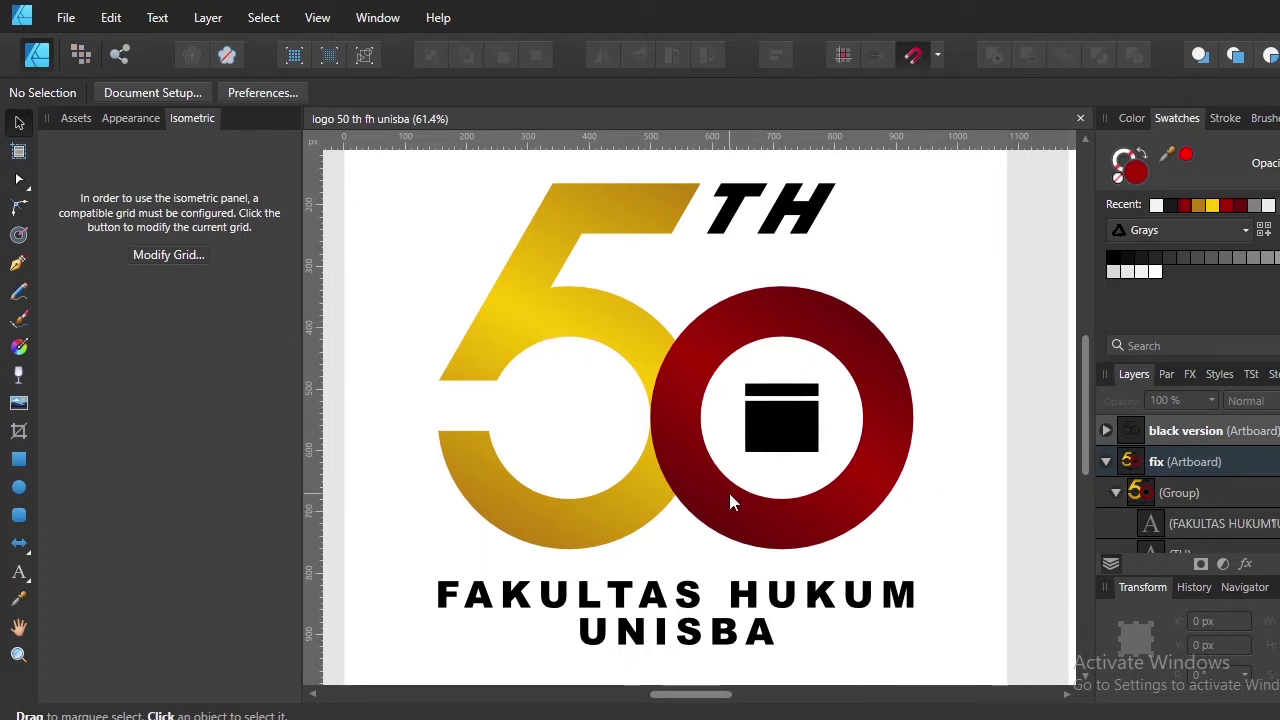
Create a new 3000 × 3000 px Square document at 300 DPI with an artboard
key(ctrl+n)
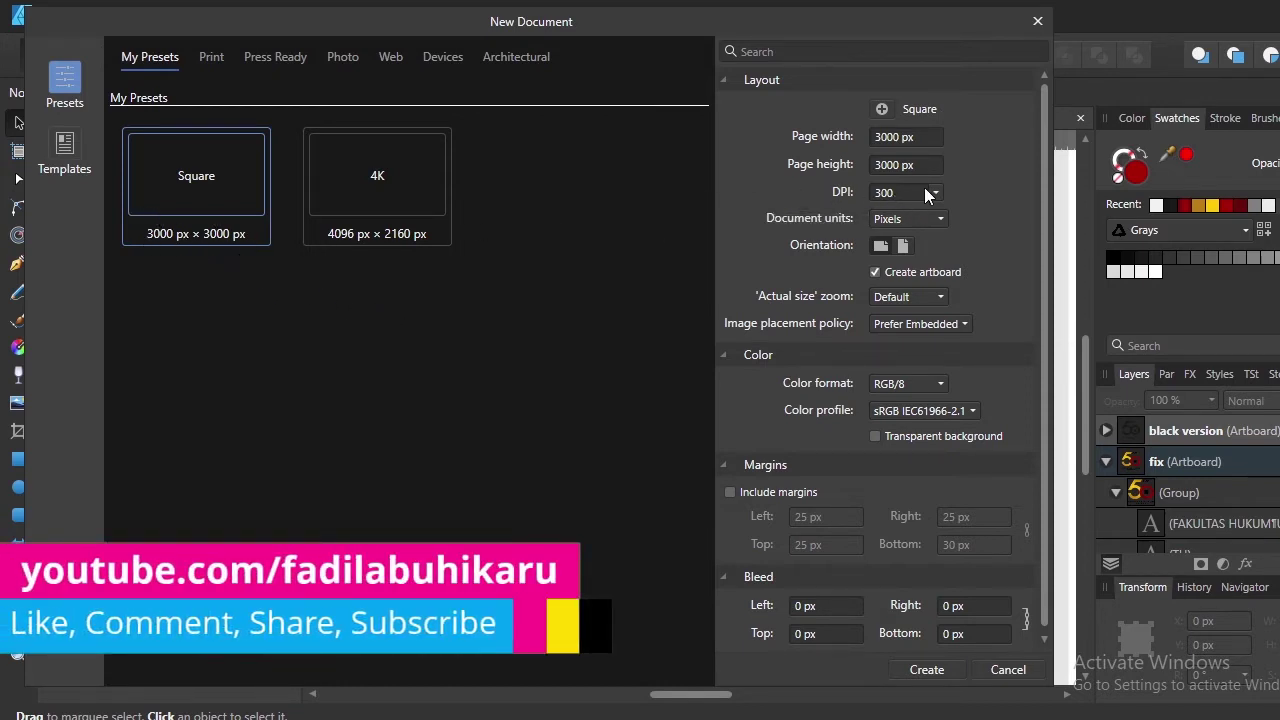
click(926, 670)
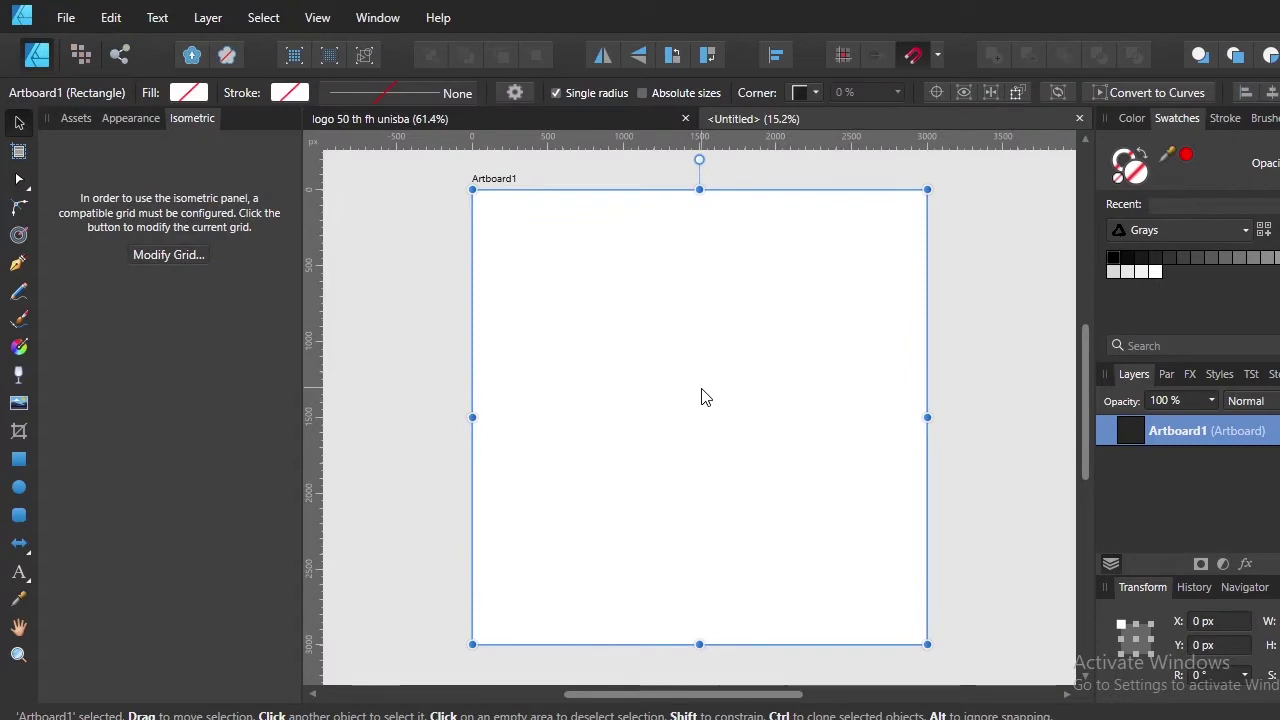
Show a basic grid with 30 px spacing over the artboard and fit the artboard in view
scroll(727, 431, up, 2)
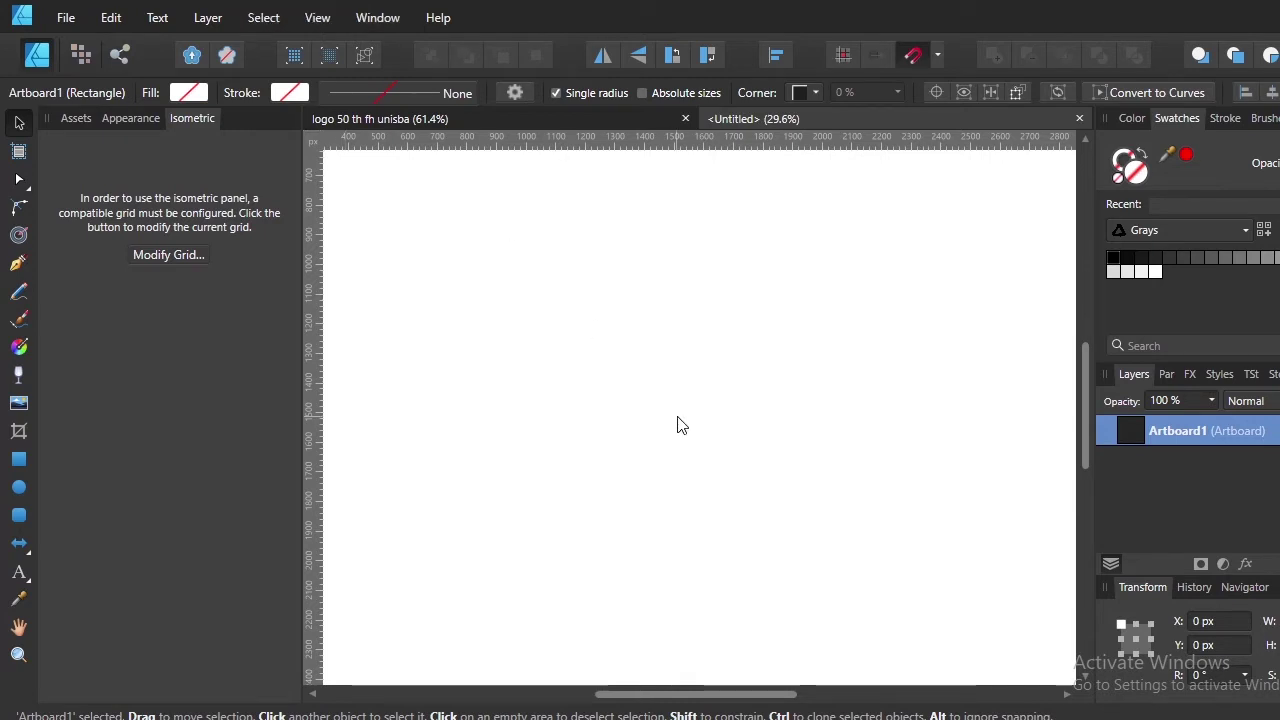
click(322, 18)
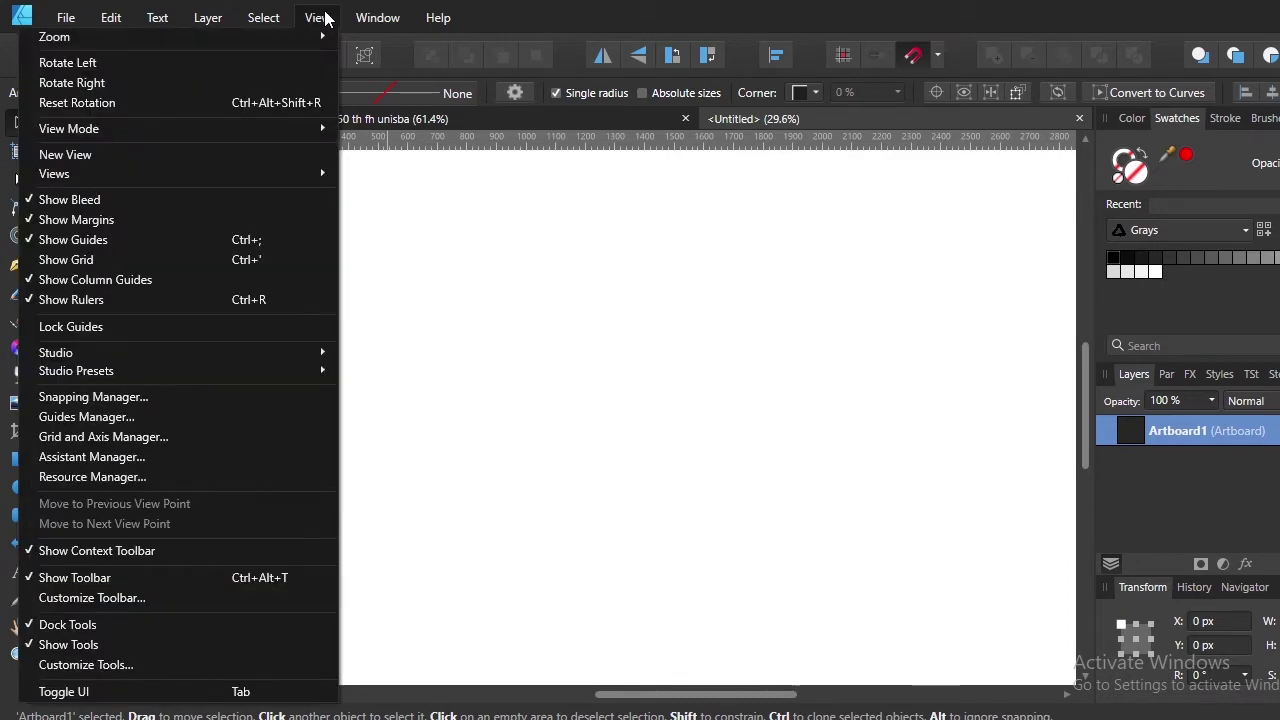
click(169, 437)
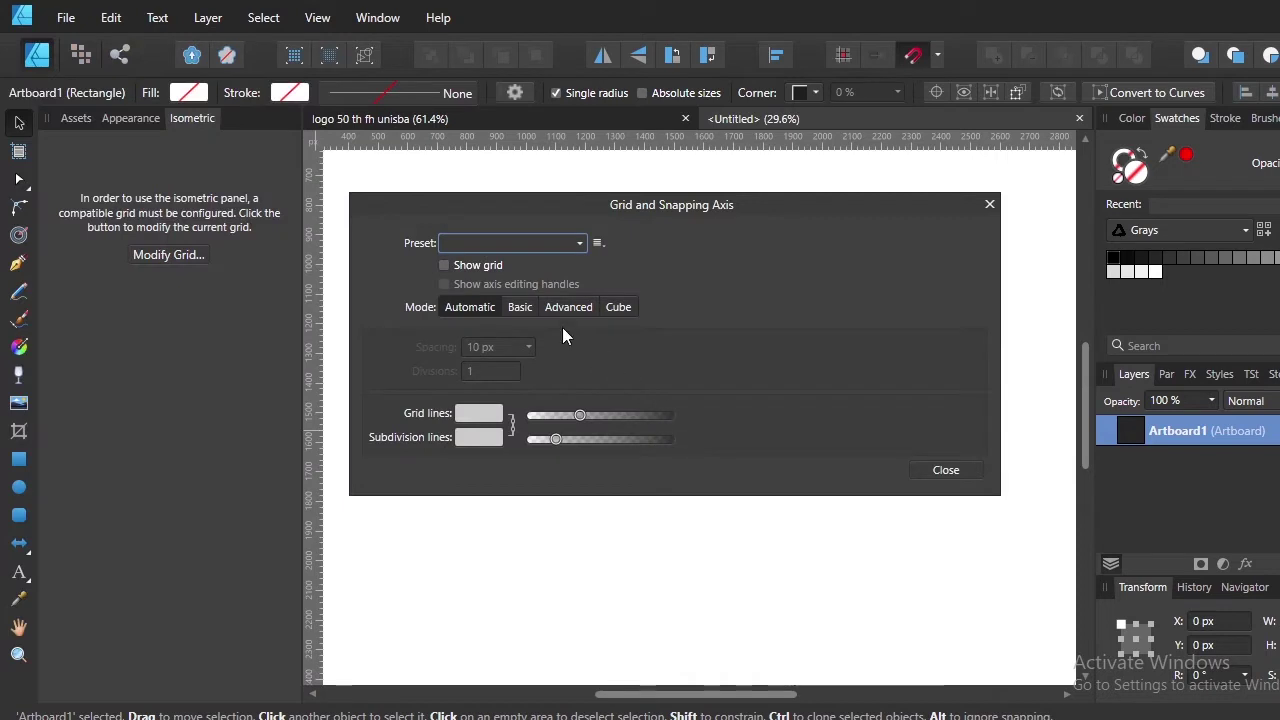
click(524, 313)
click(482, 265)
text(30)
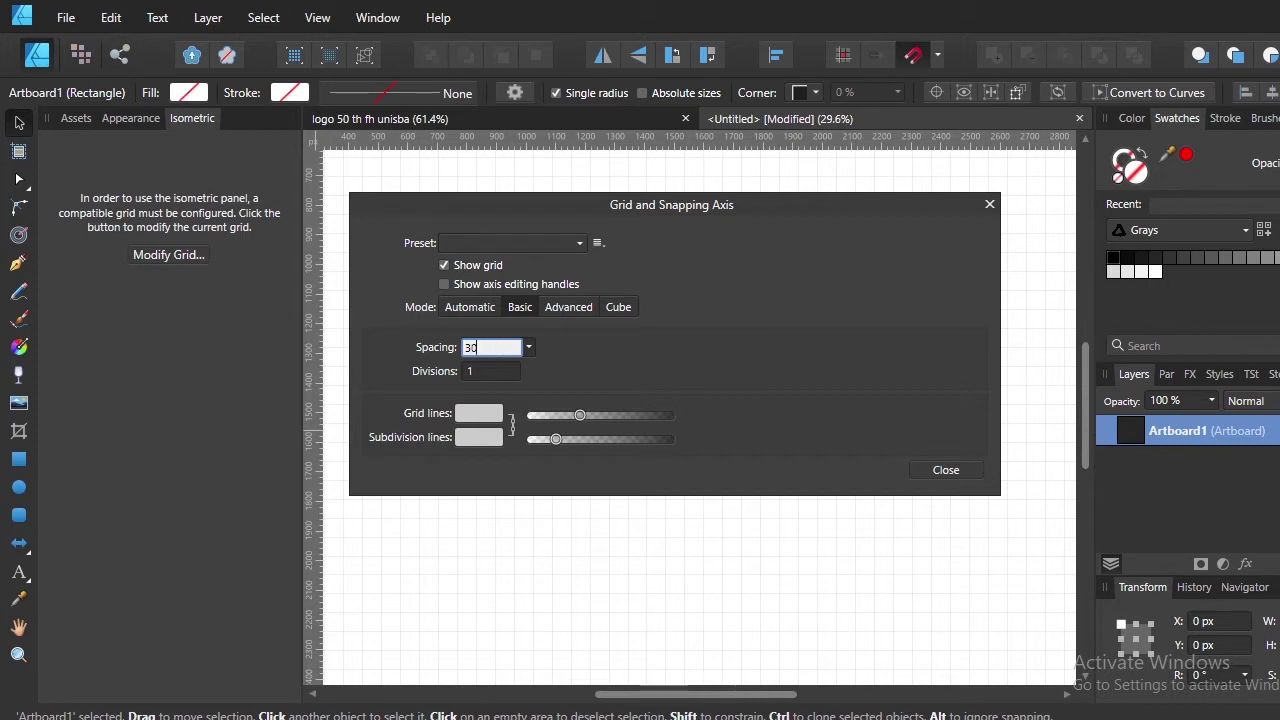
key(Return)
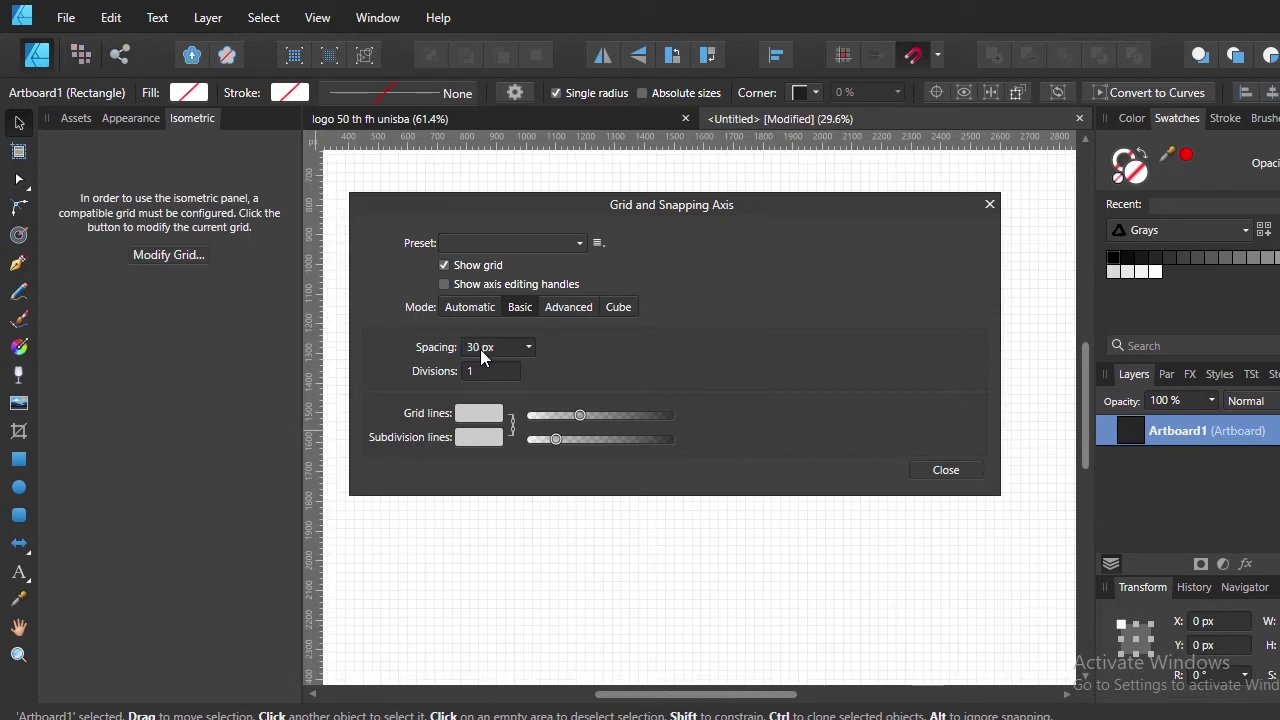
click(945, 472)
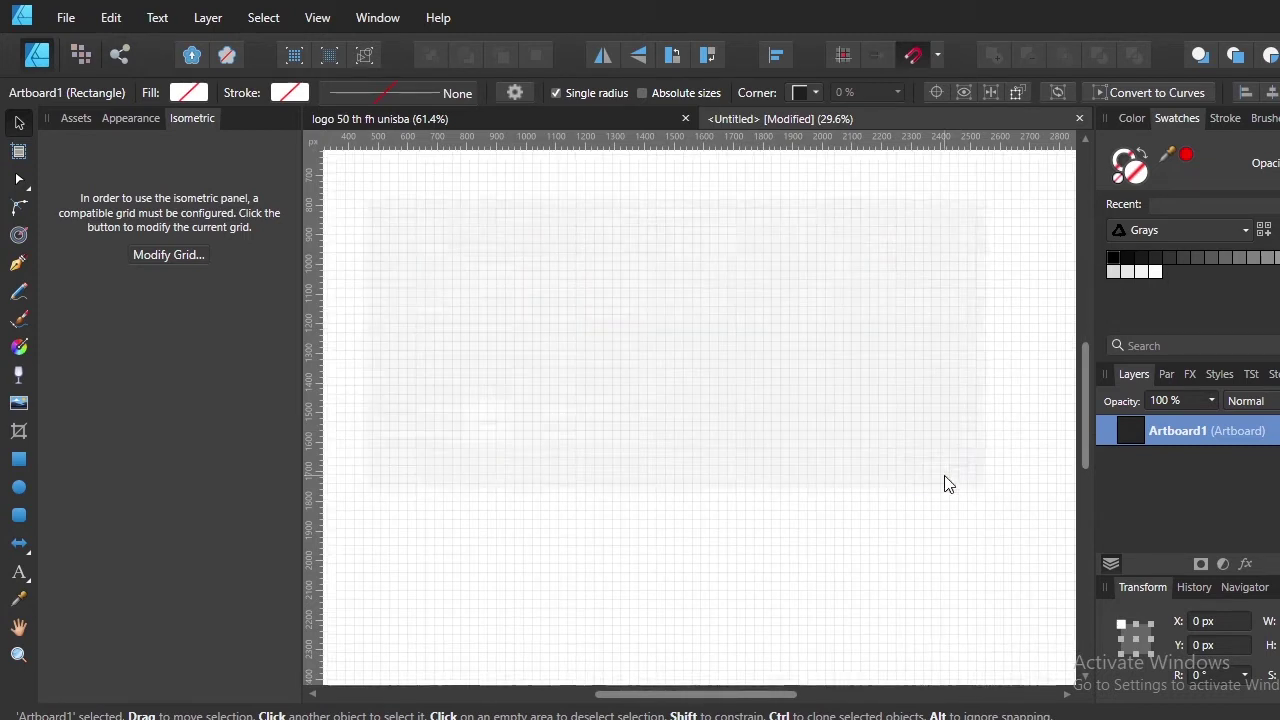
key(ctrl+0)
scroll(753, 475, up, 5)
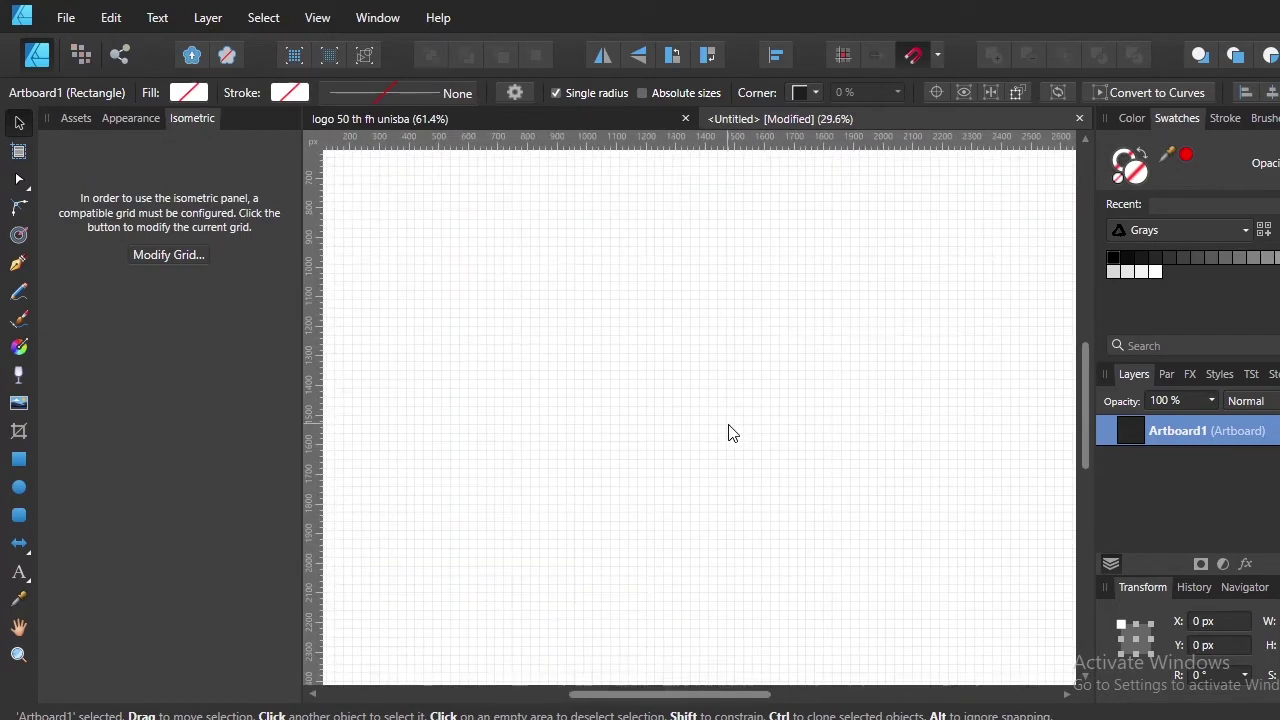
Draw a small circle on the artboard with the Ellipse Tool
scroll(729, 431, down, 4)
scroll(606, 380, up, 2)
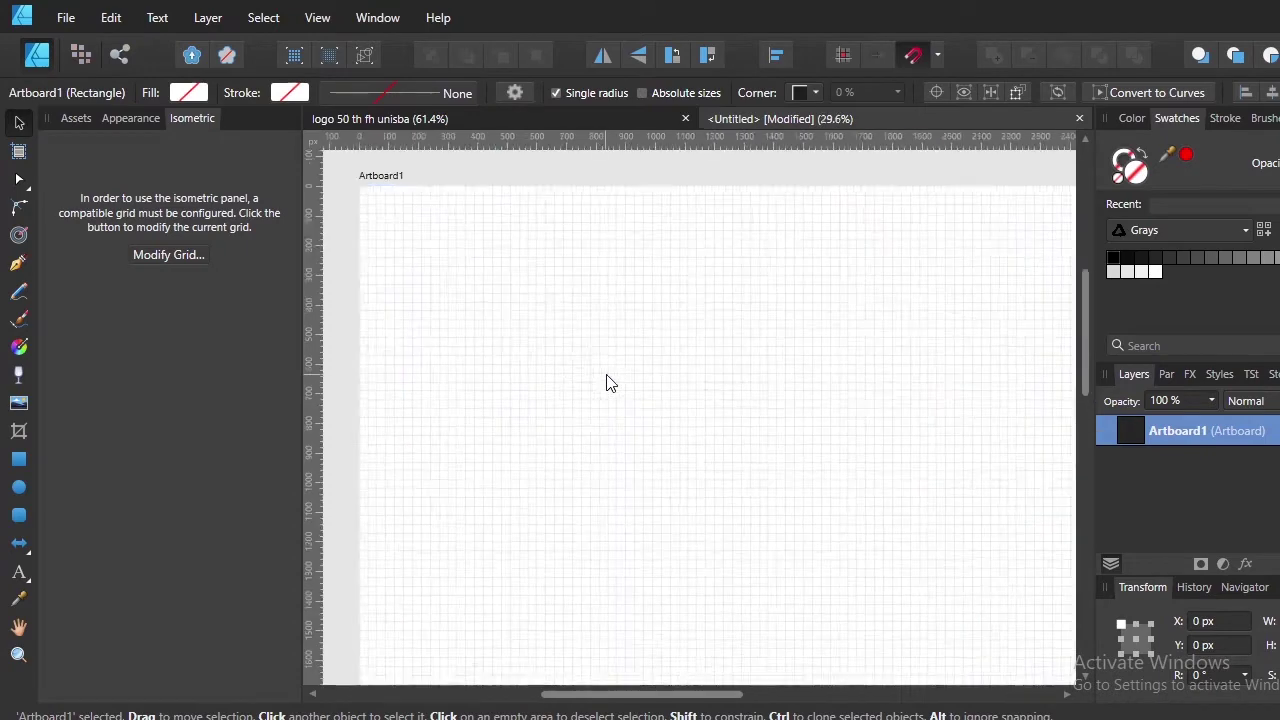
scroll(607, 378, up, 2)
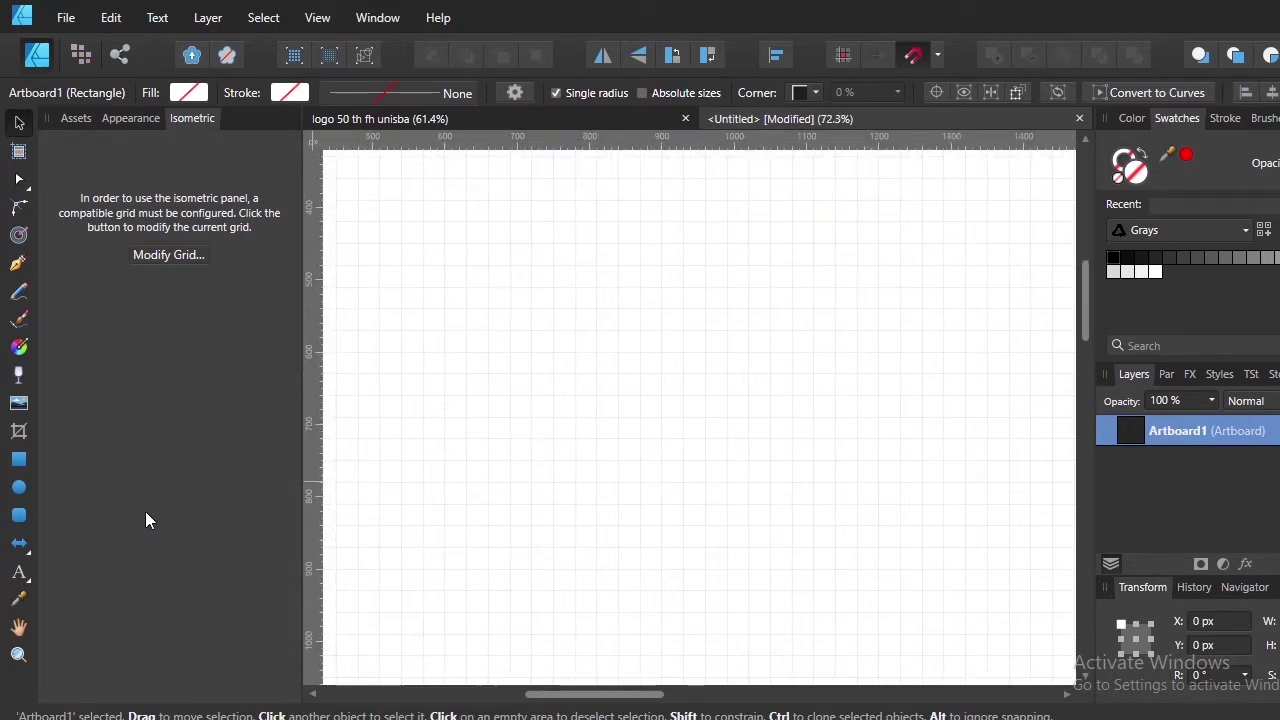
click(18, 488)
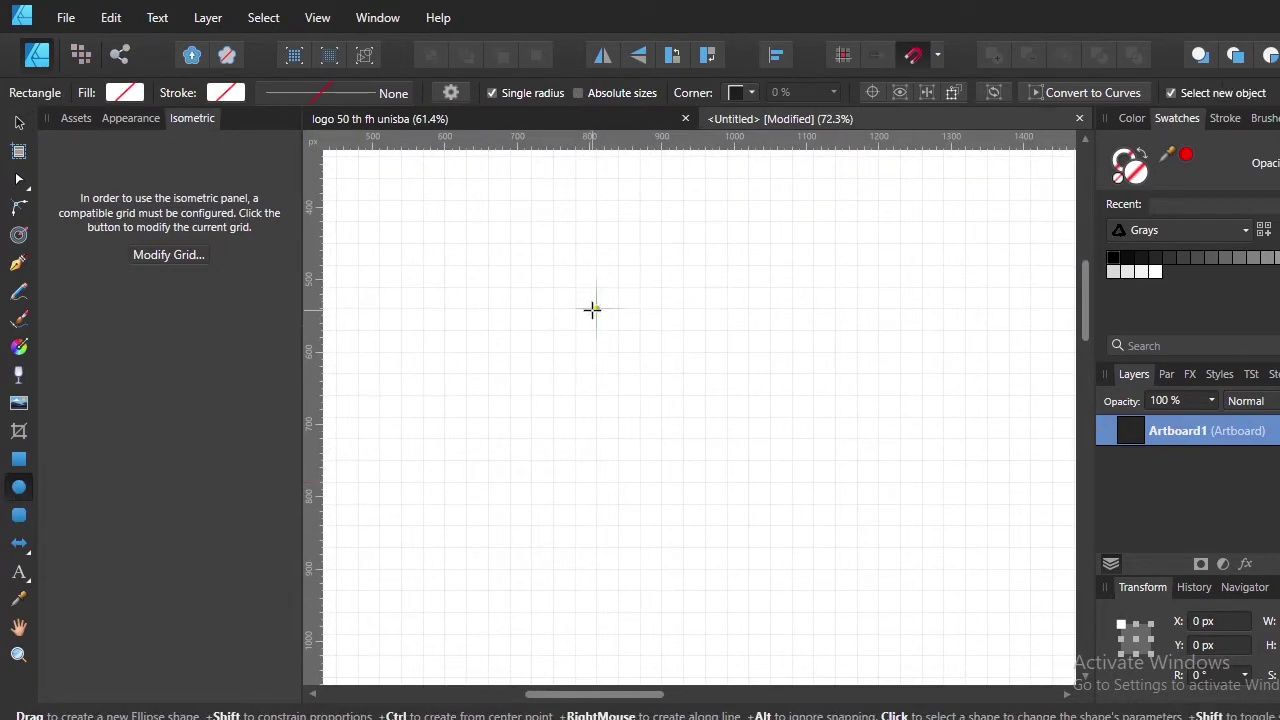
drag(592, 308, 620, 332)
scroll(604, 350, up, 1)
scroll(605, 350, up, 2)
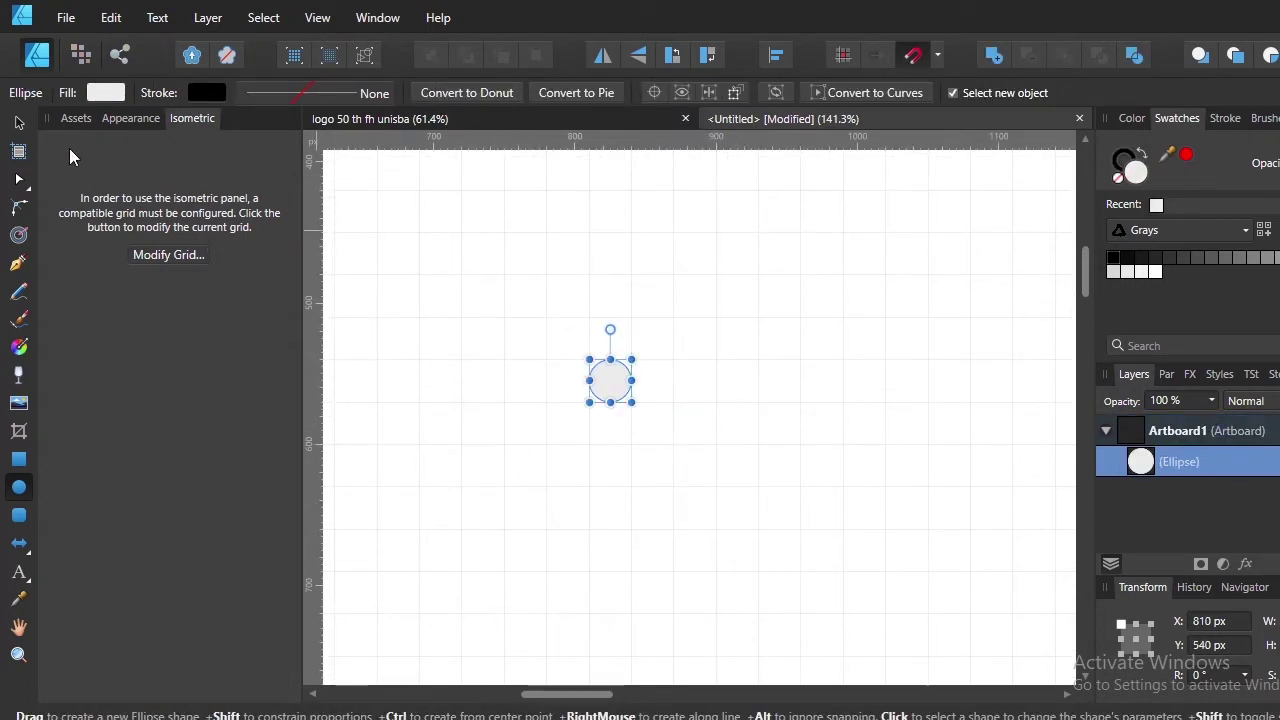
Duplicate the circle directly above itself and place a larger 60 × 60 px copy to the left
click(17, 125)
click(557, 499)
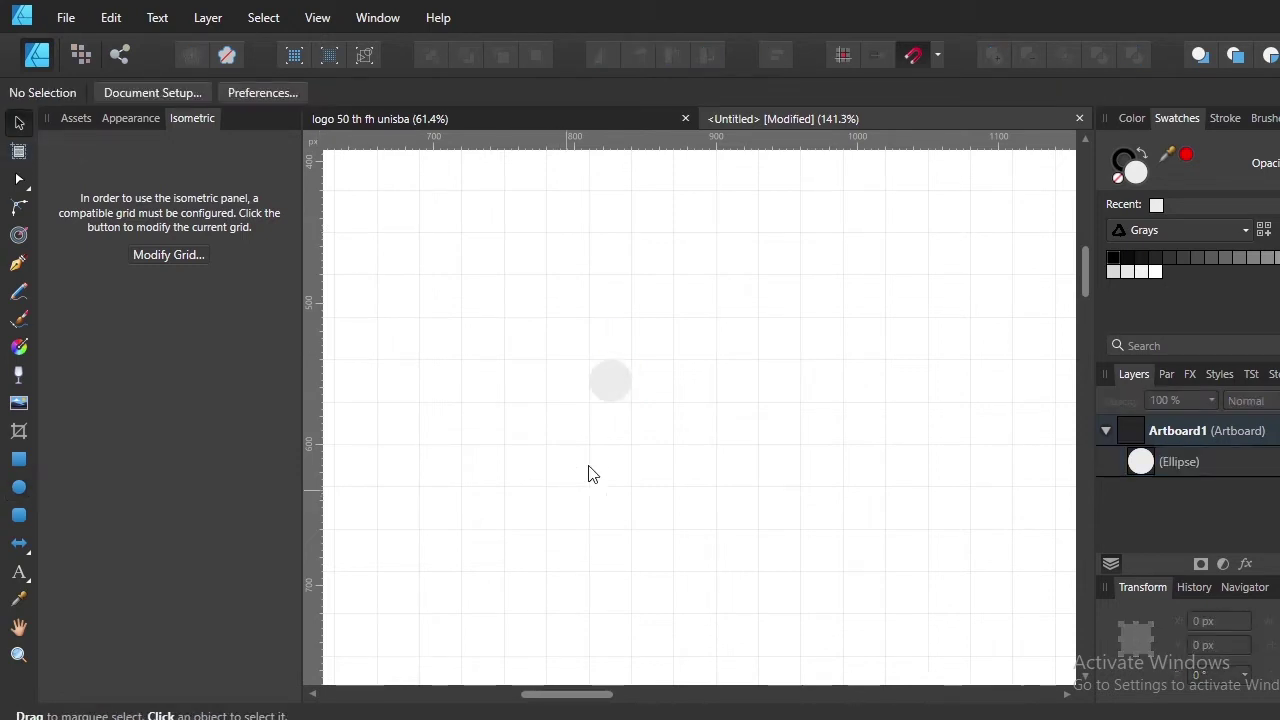
click(615, 380)
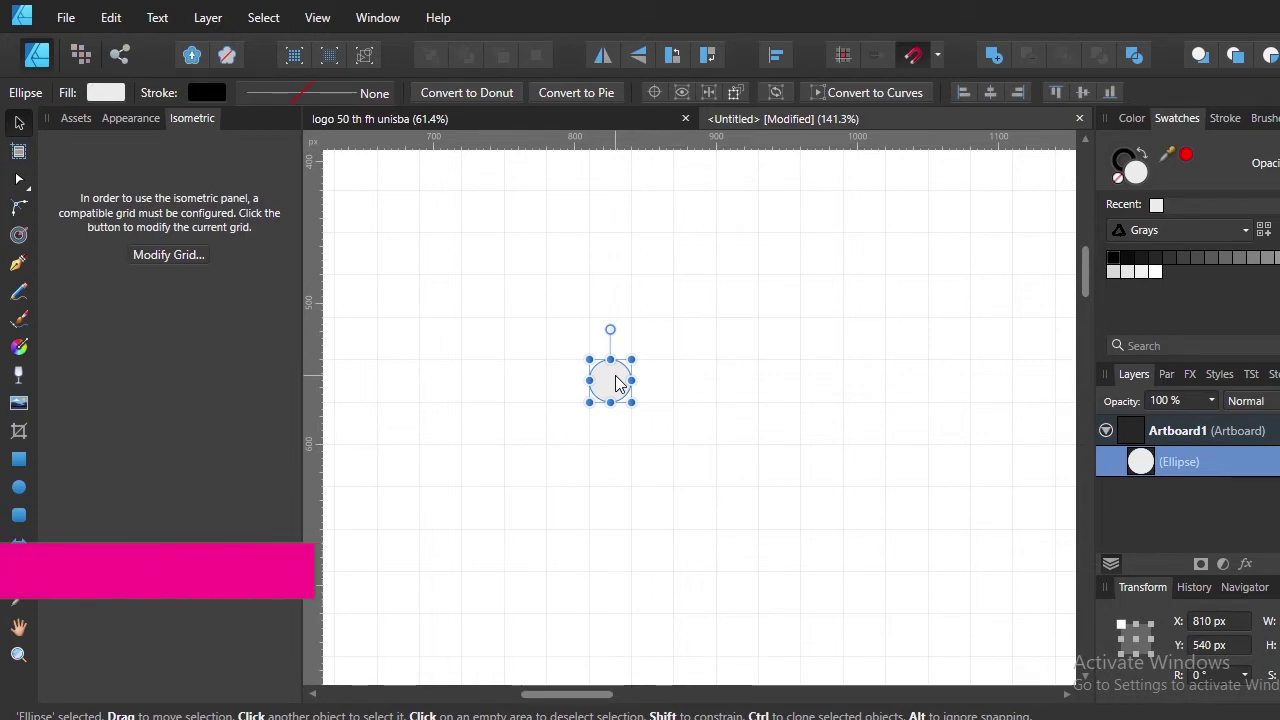
drag(615, 372, 618, 338)
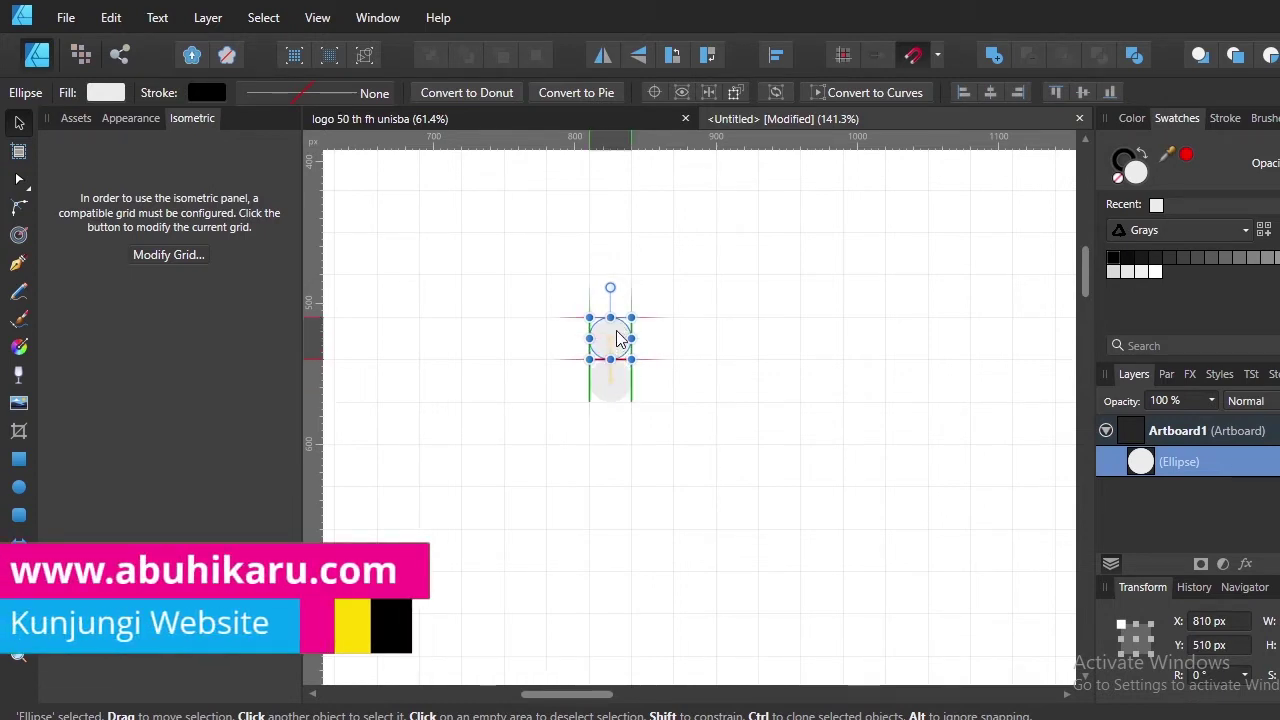
drag(617, 338, 617, 338)
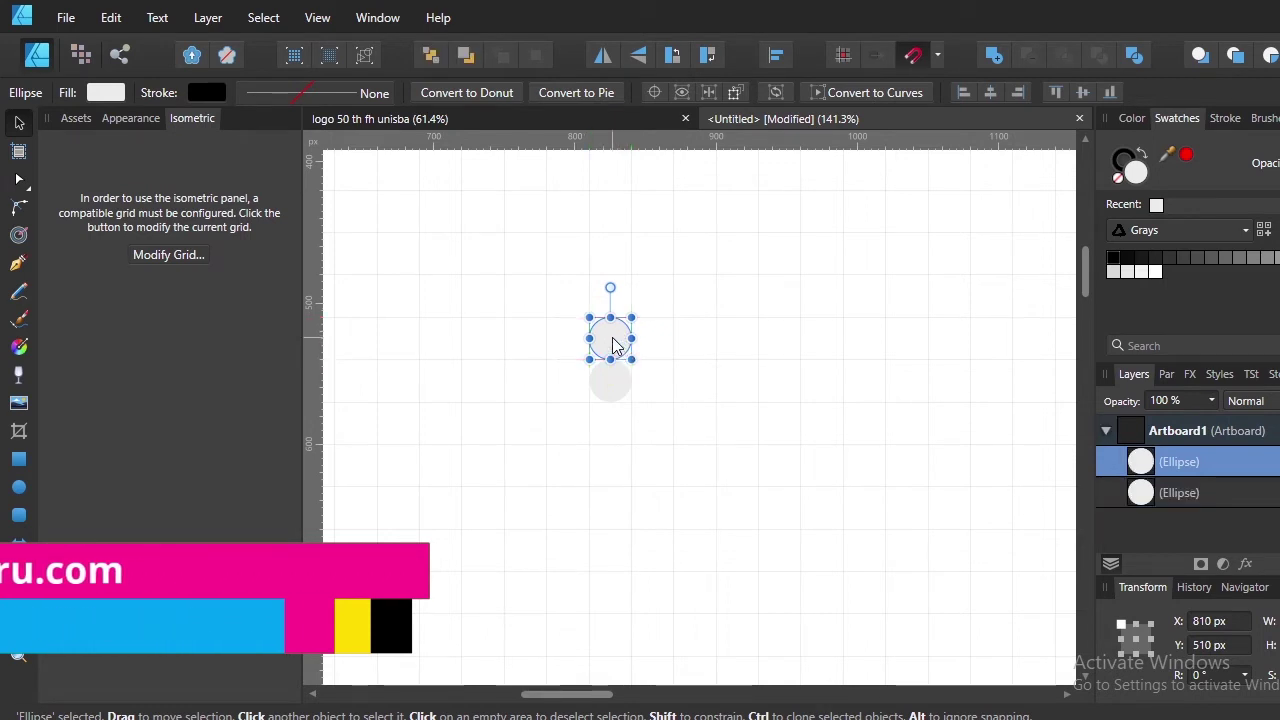
drag(618, 346, 576, 345)
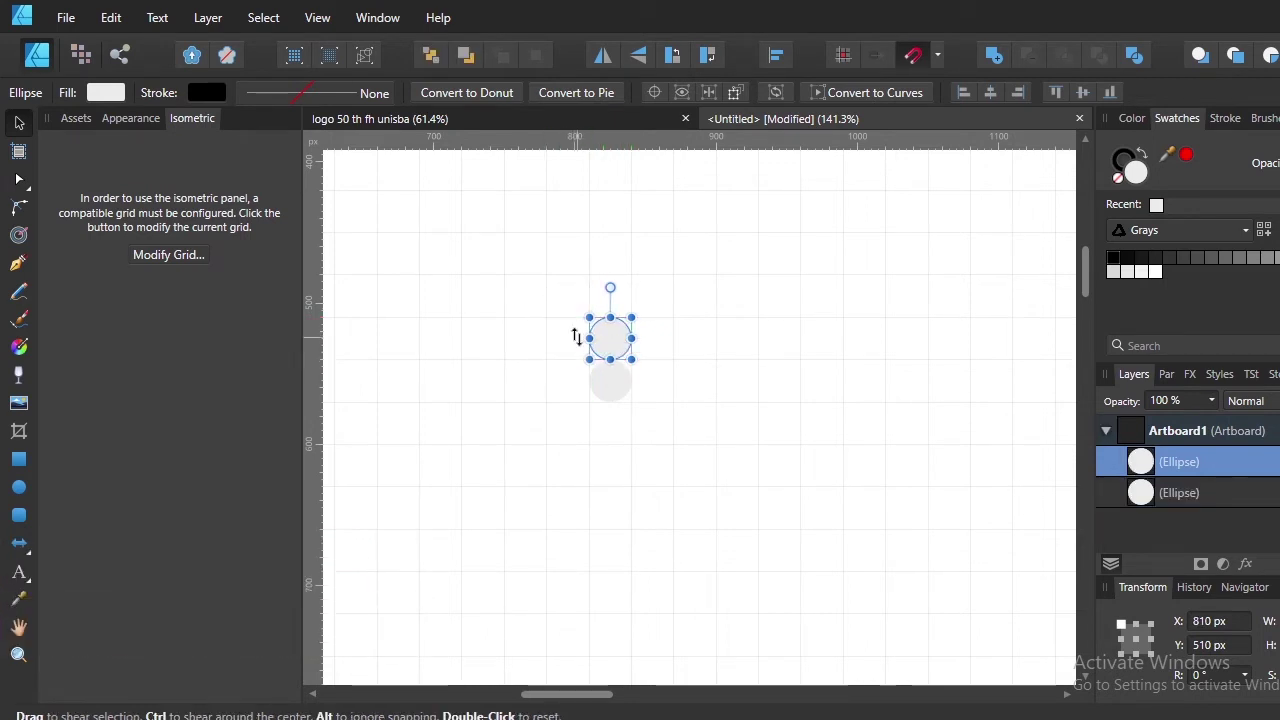
drag(576, 345, 505, 401)
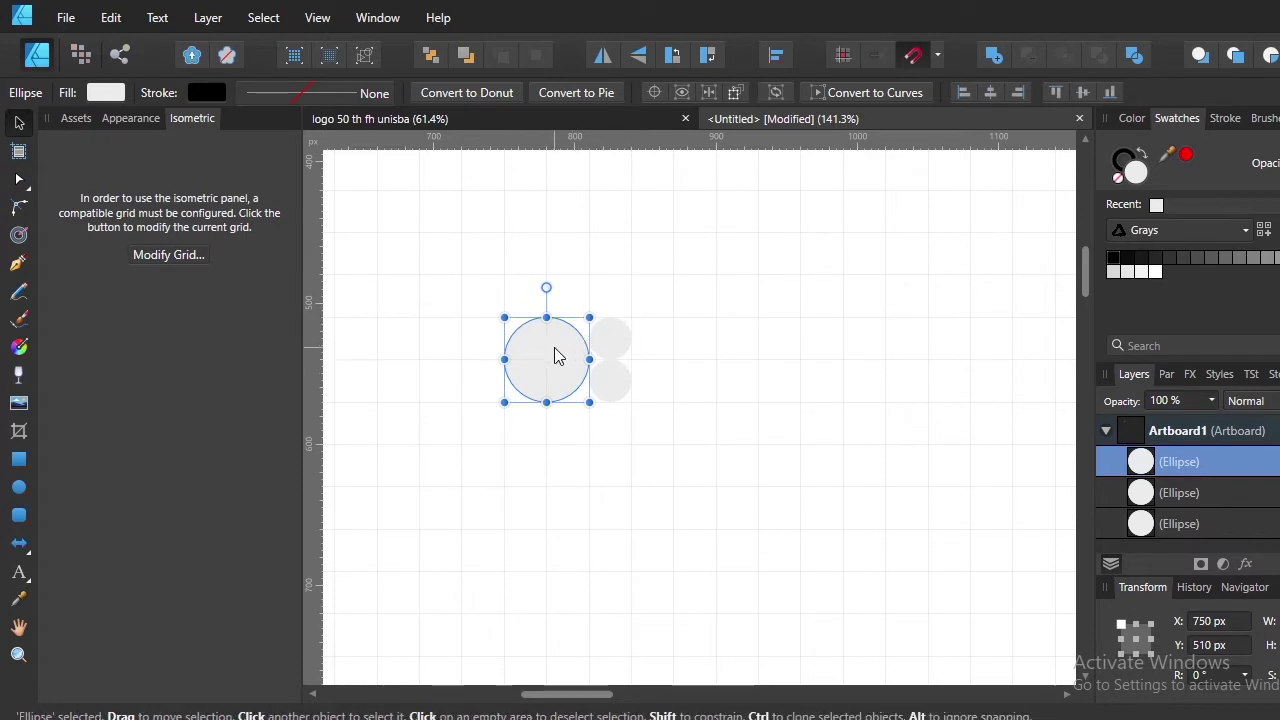
Copy circles below and to the right, enlarging the right one to 150 px
drag(554, 355, 563, 444)
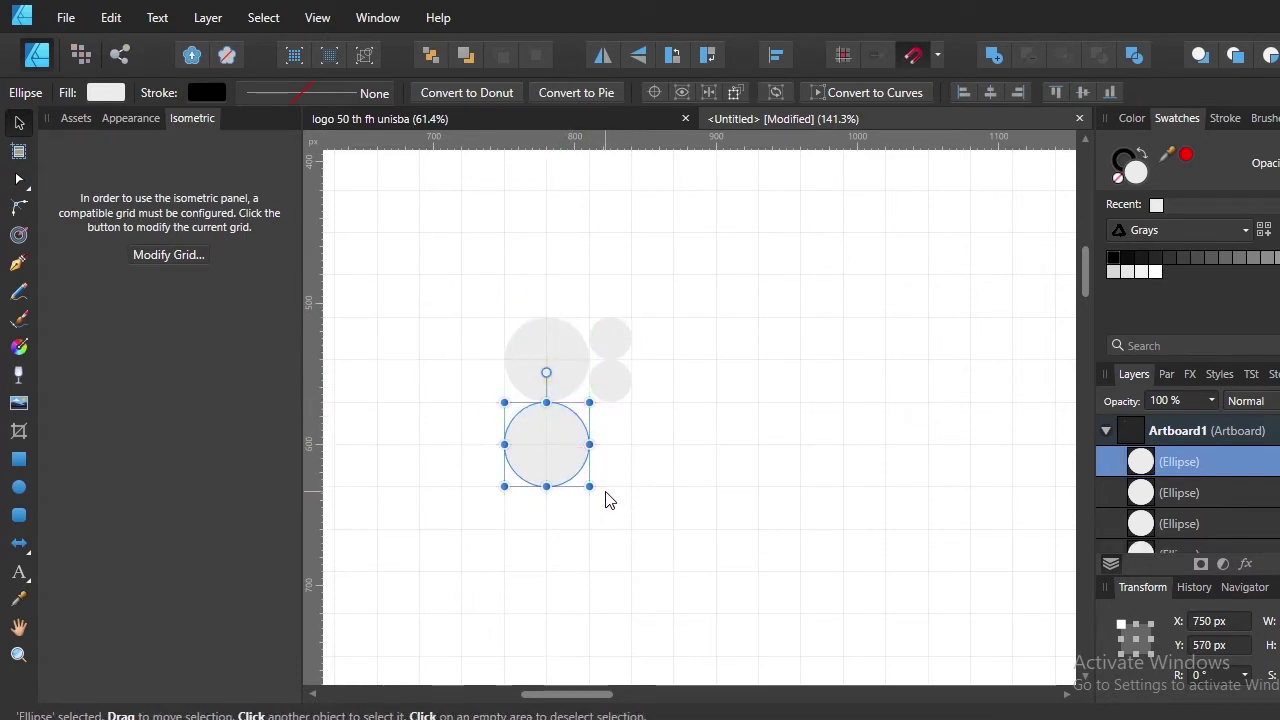
drag(589, 486, 631, 529)
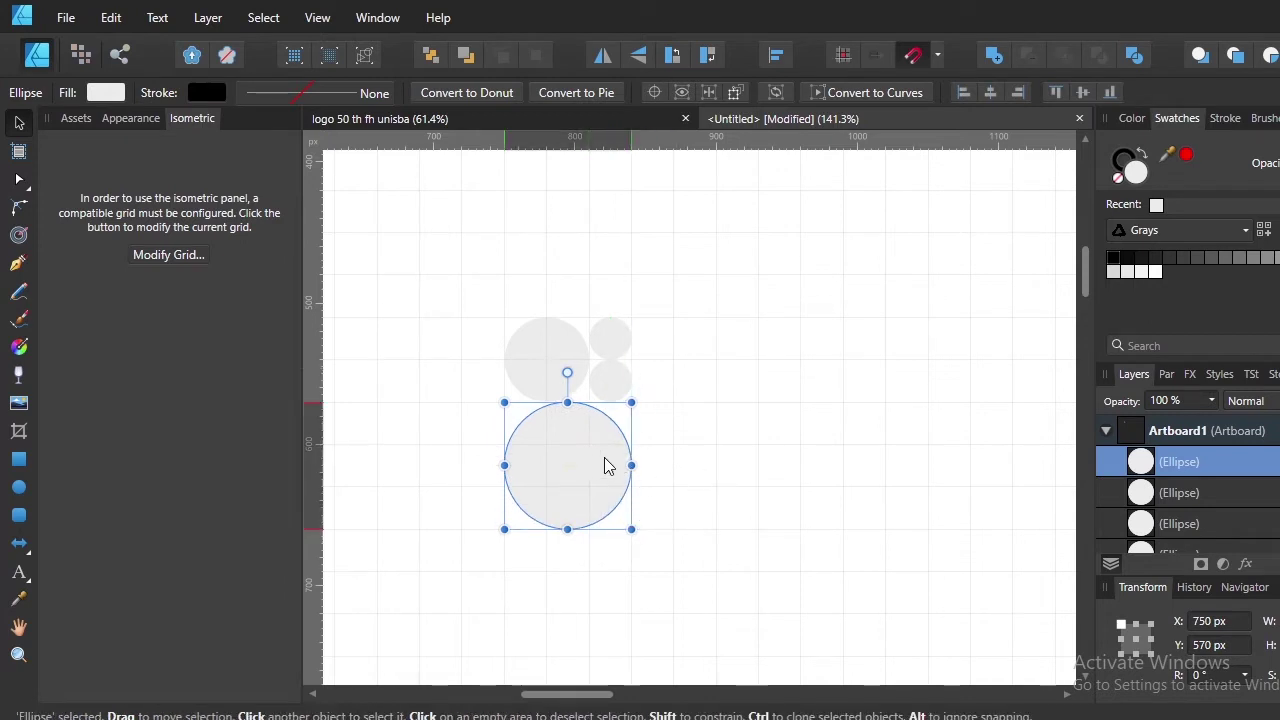
ctrl+drag(600, 465, 712, 467)
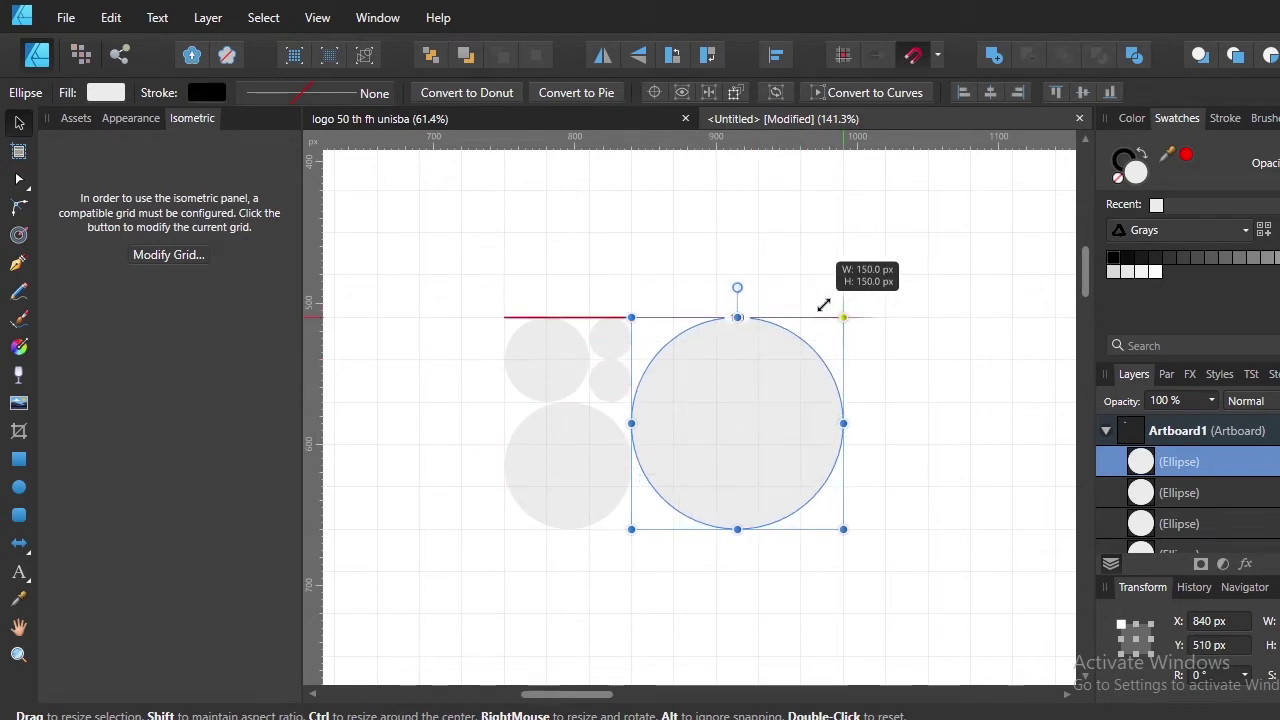
drag(769, 377, 835, 305)
Copy a circle upward, move it left and enlarge it to 390 px, then deselect
ctrl+drag(762, 512, 760, 300)
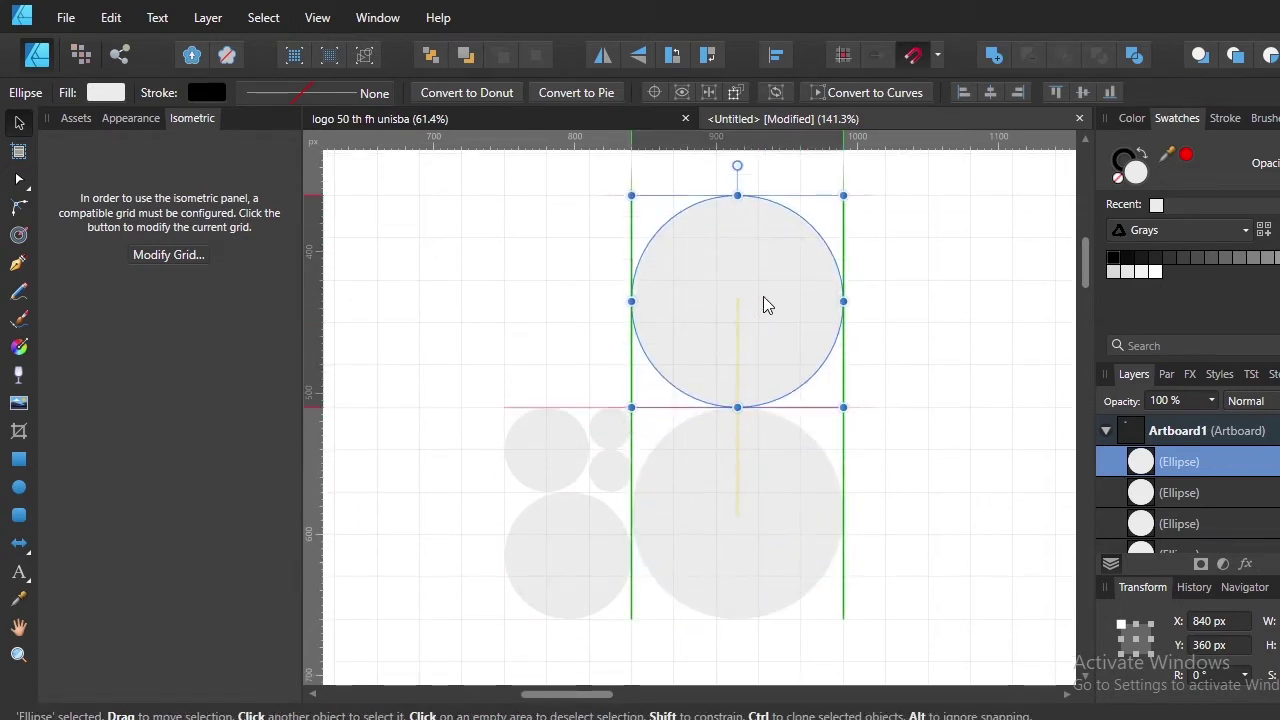
scroll(700, 307, up, 2)
drag(628, 250, 494, 162)
scroll(560, 305, down, 4)
ctrl+scroll(600, 295, down, 1)
scroll(700, 350, left, 2)
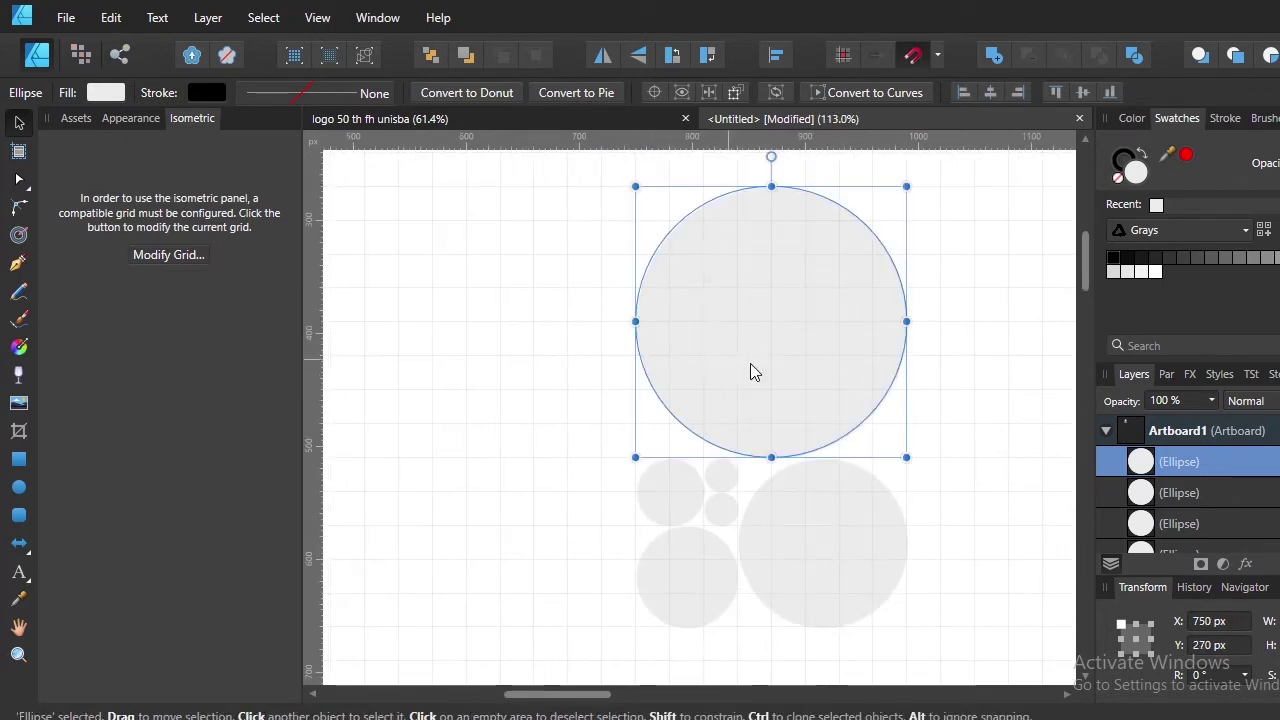
drag(759, 372, 491, 360)
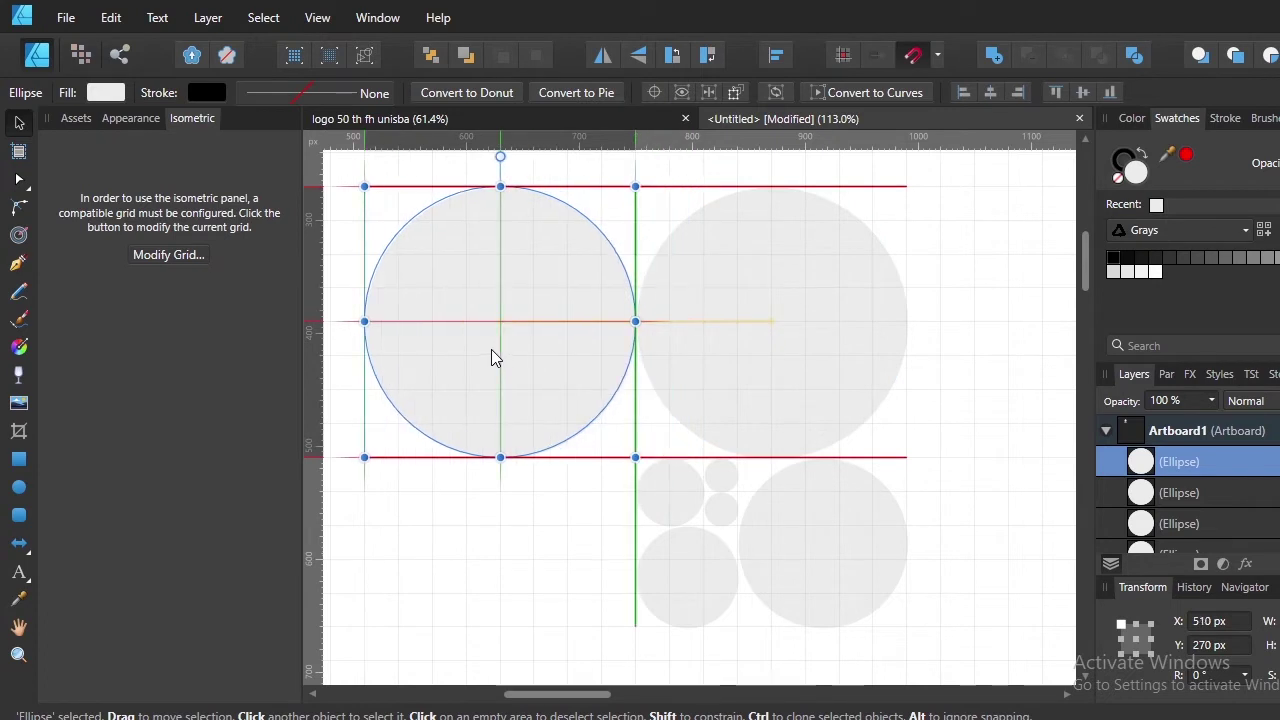
scroll(411, 434, down, 2)
ctrl+scroll(411, 434, down, 1)
scroll(411, 434, left, 2)
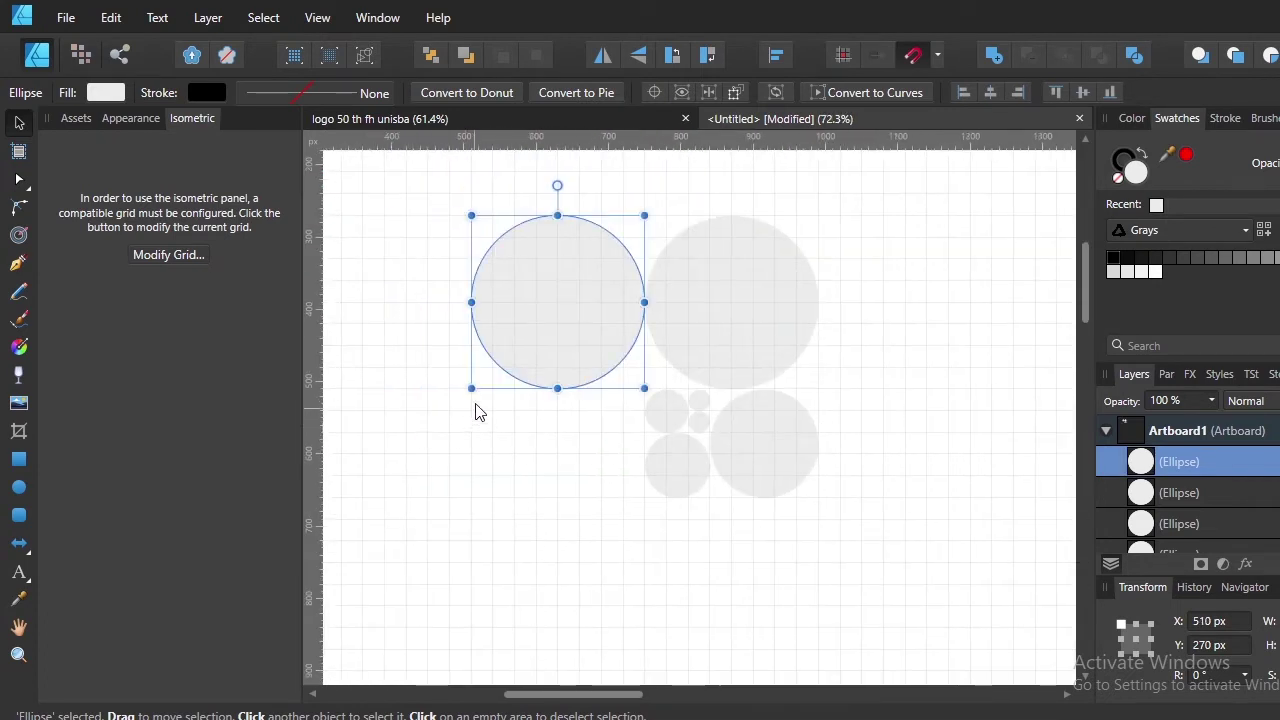
drag(471, 388, 385, 515)
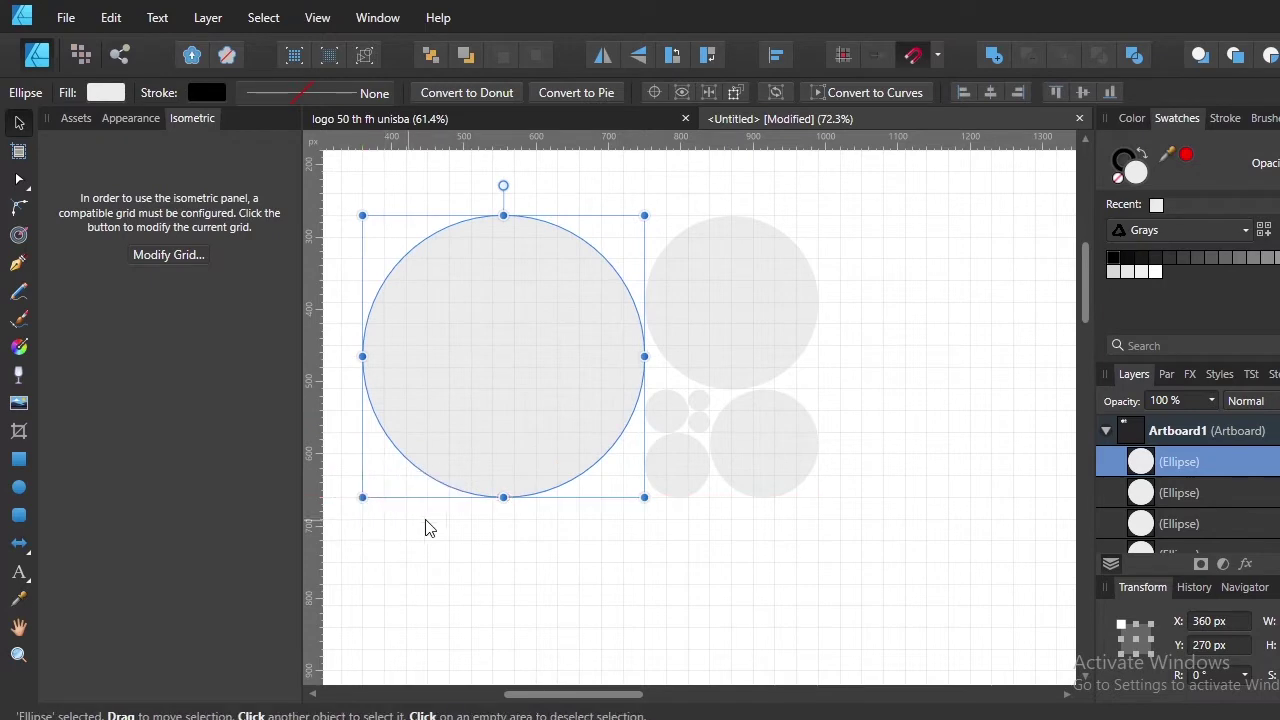
click(700, 569)
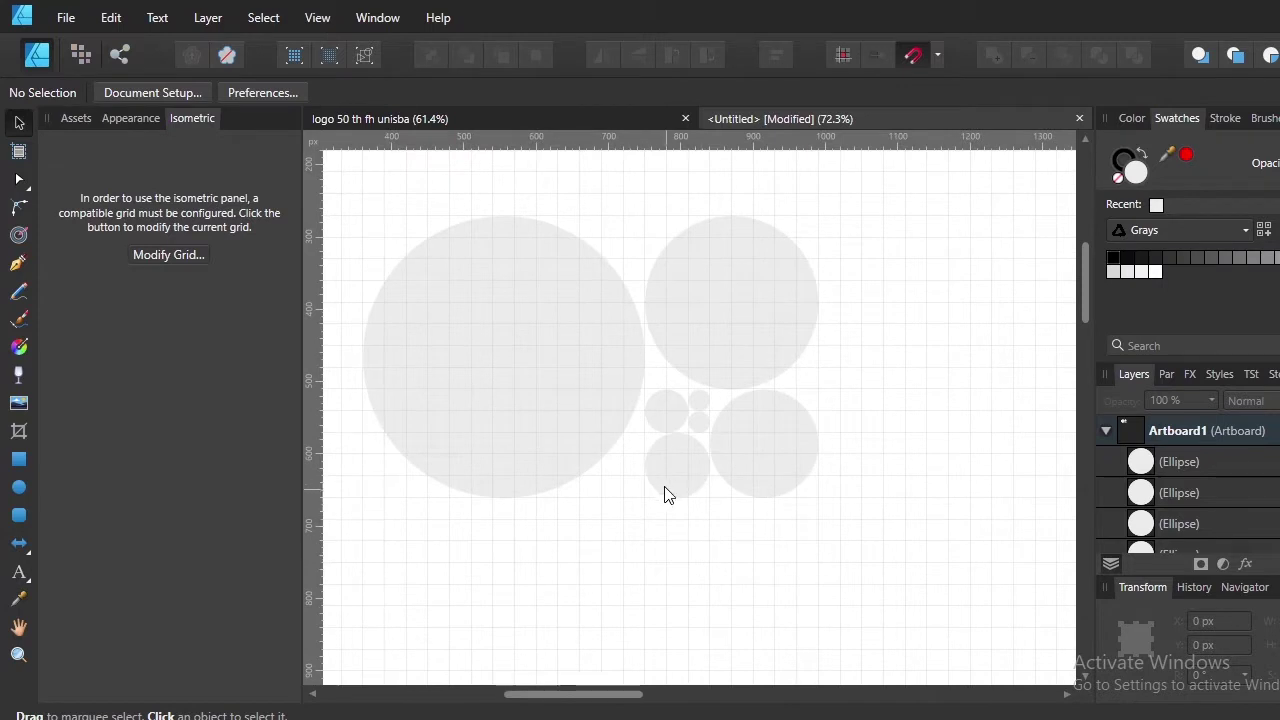
scroll(643, 490, down, 1)
Give all seven circles a 0.5 pt stroke and no fill
drag(860, 560, 414, 230)
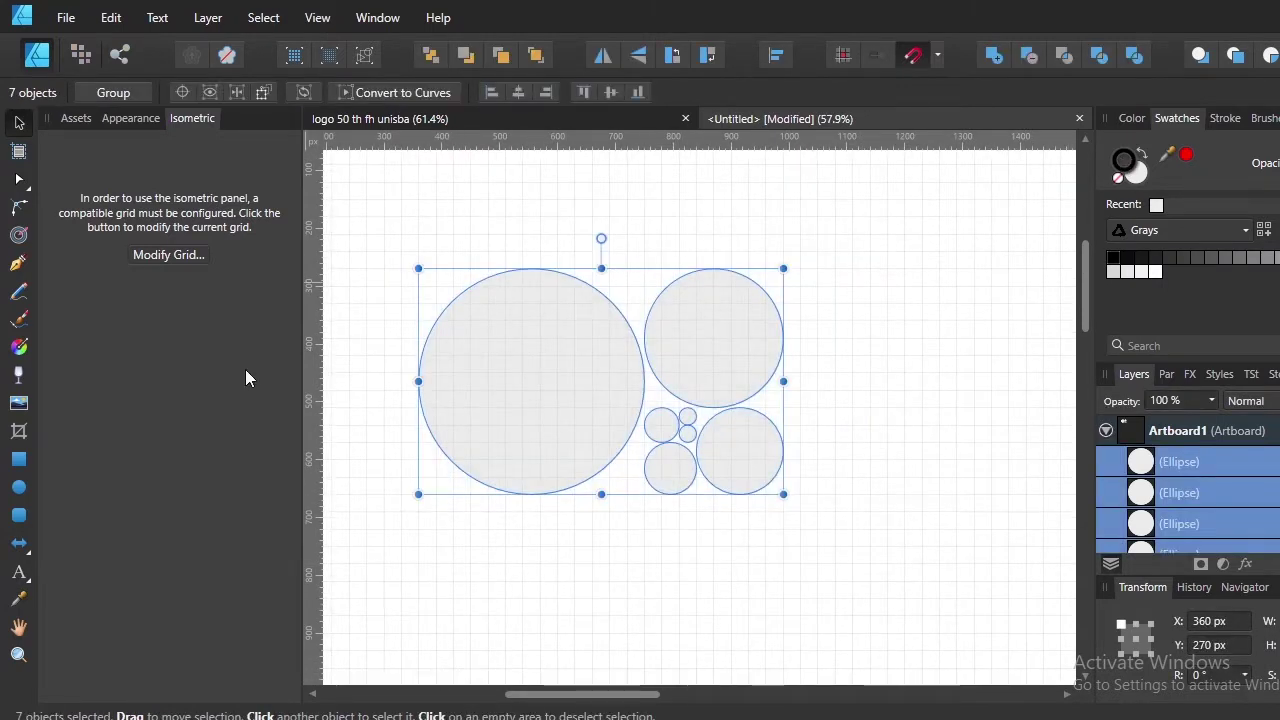
click(19, 459)
click(350, 95)
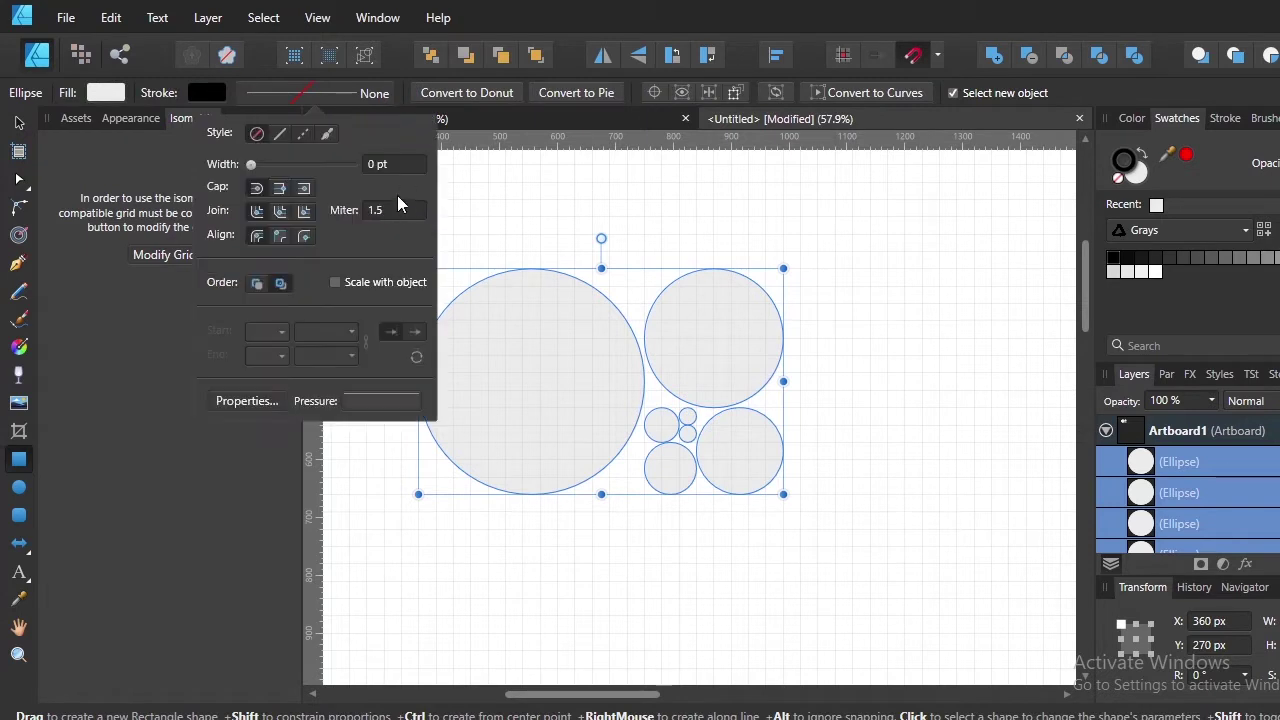
text(.5)
key(Return)
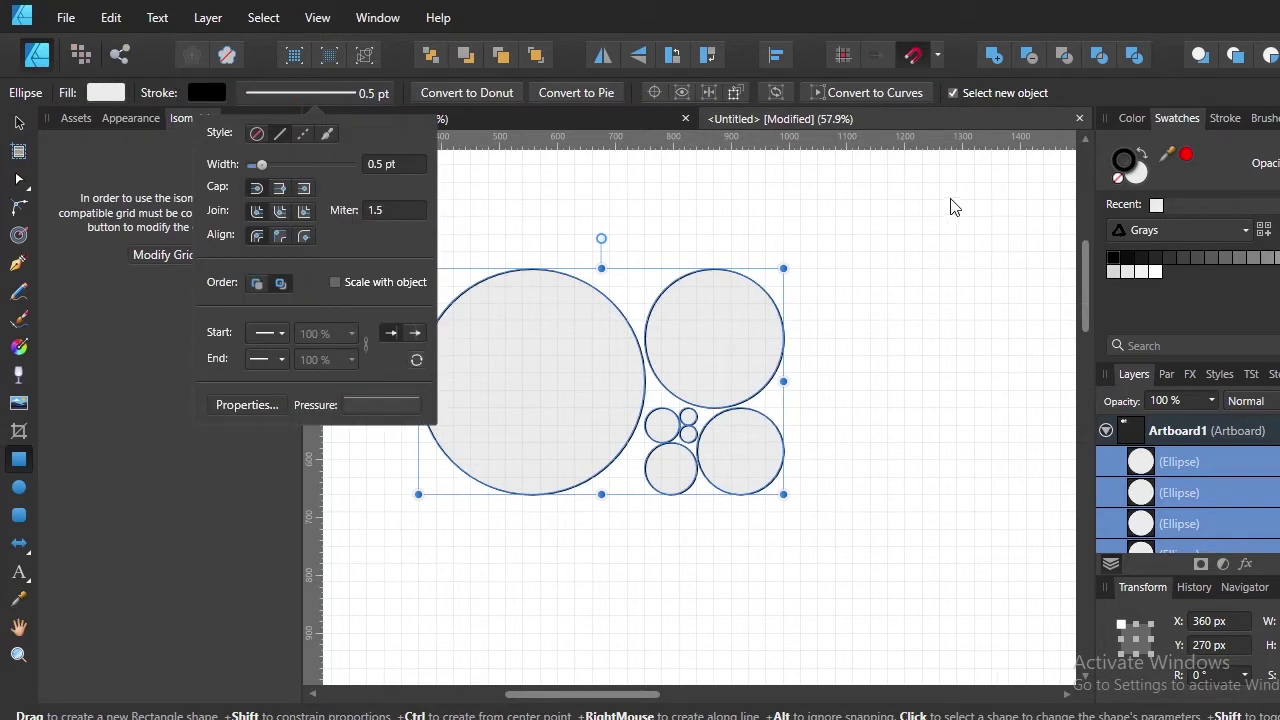
click(1124, 190)
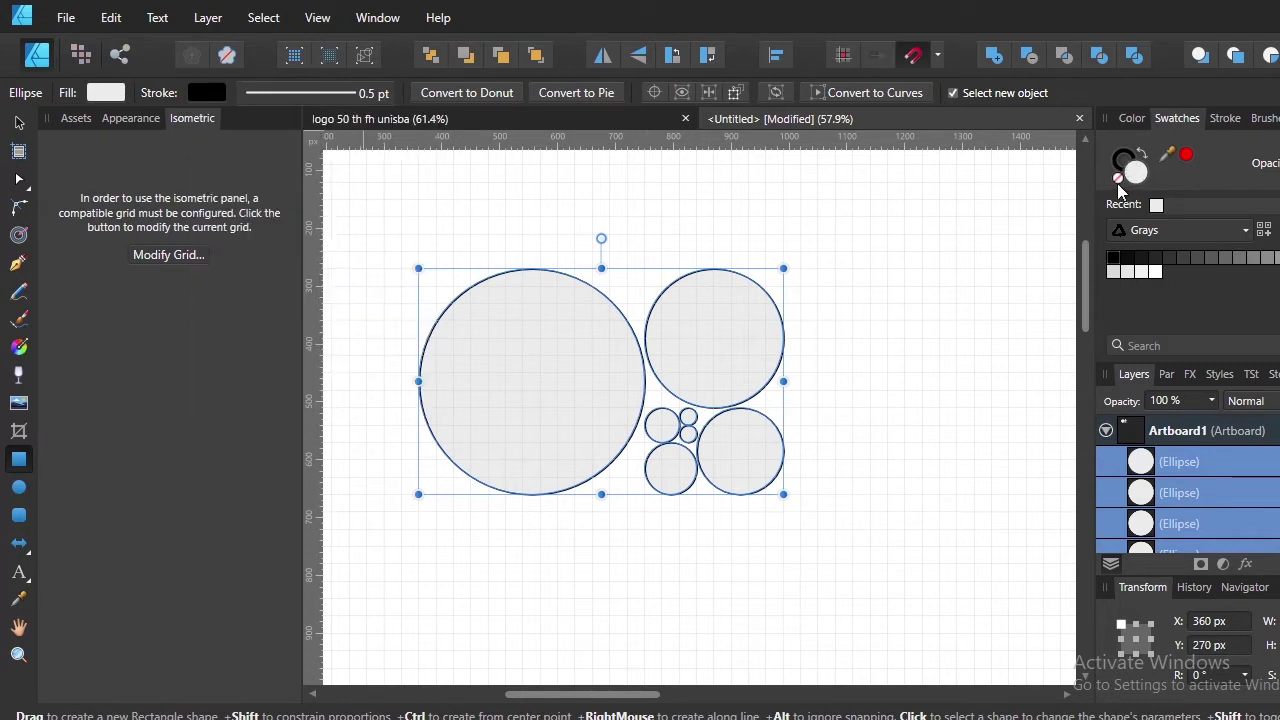
click(1118, 179)
click(948, 437)
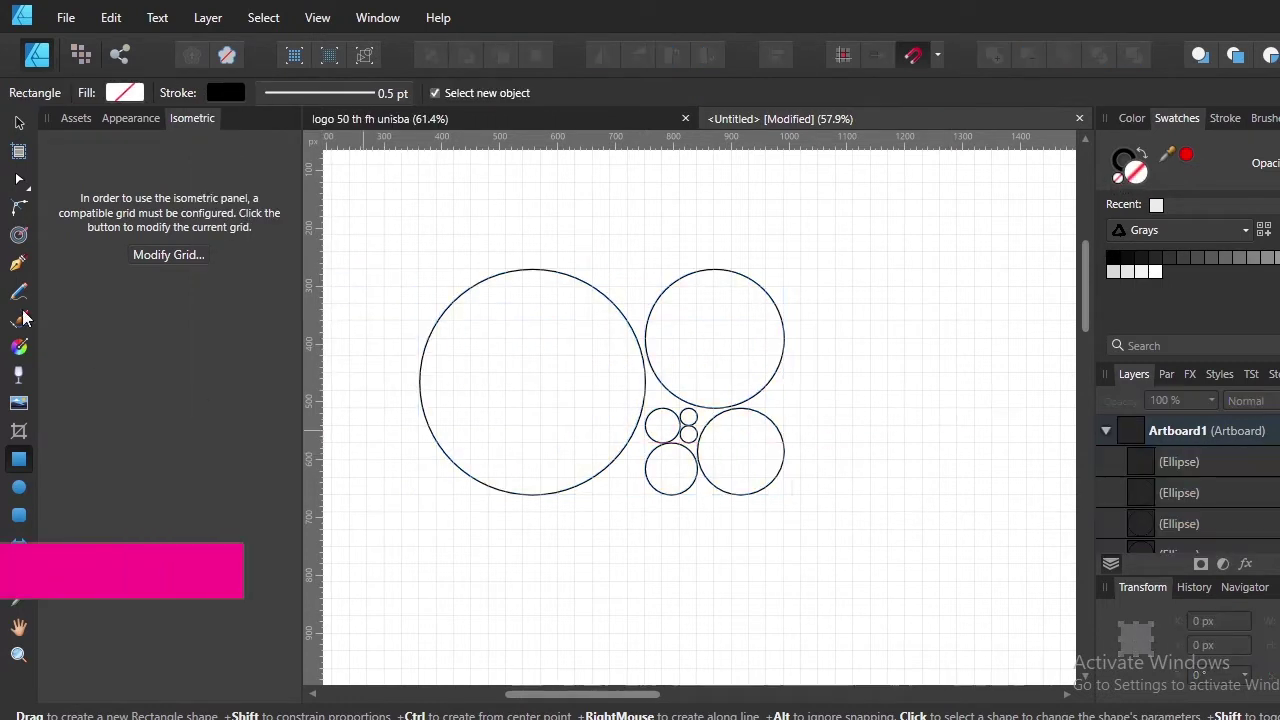
Pan the view to the empty canvas below the circles
key(v)
scroll(621, 481, up, 1)
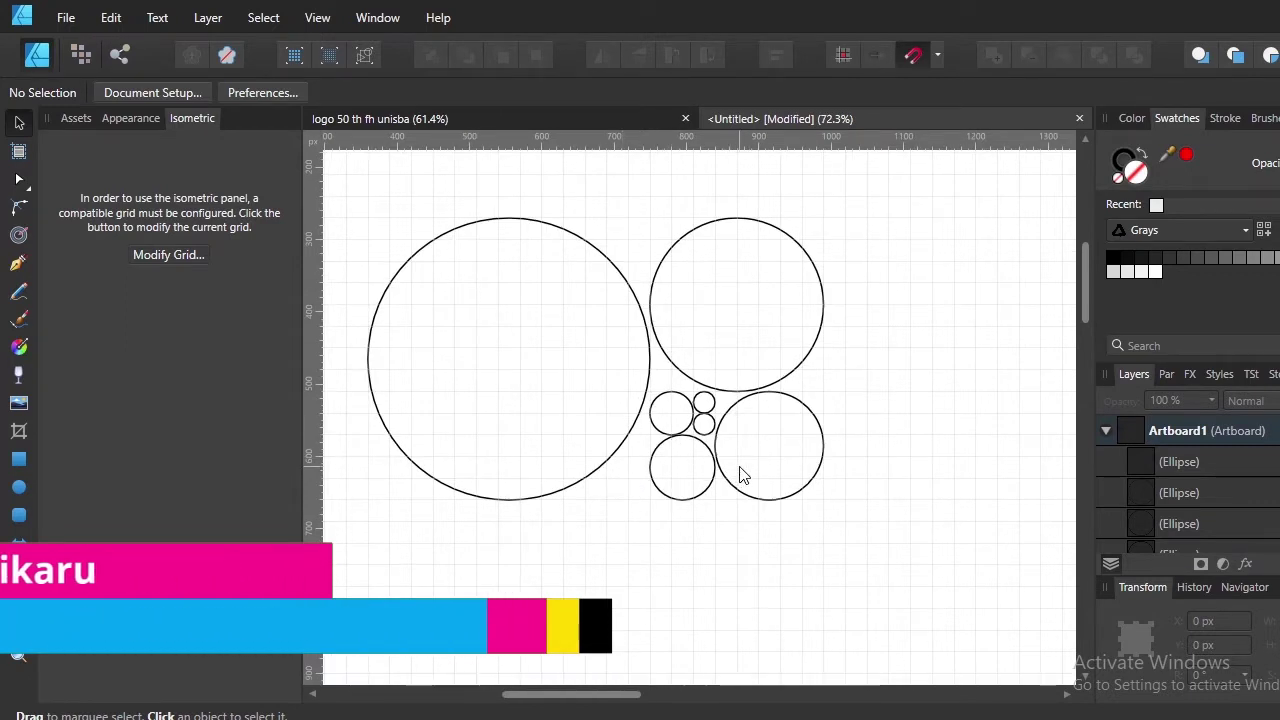
scroll(722, 482, down, 2)
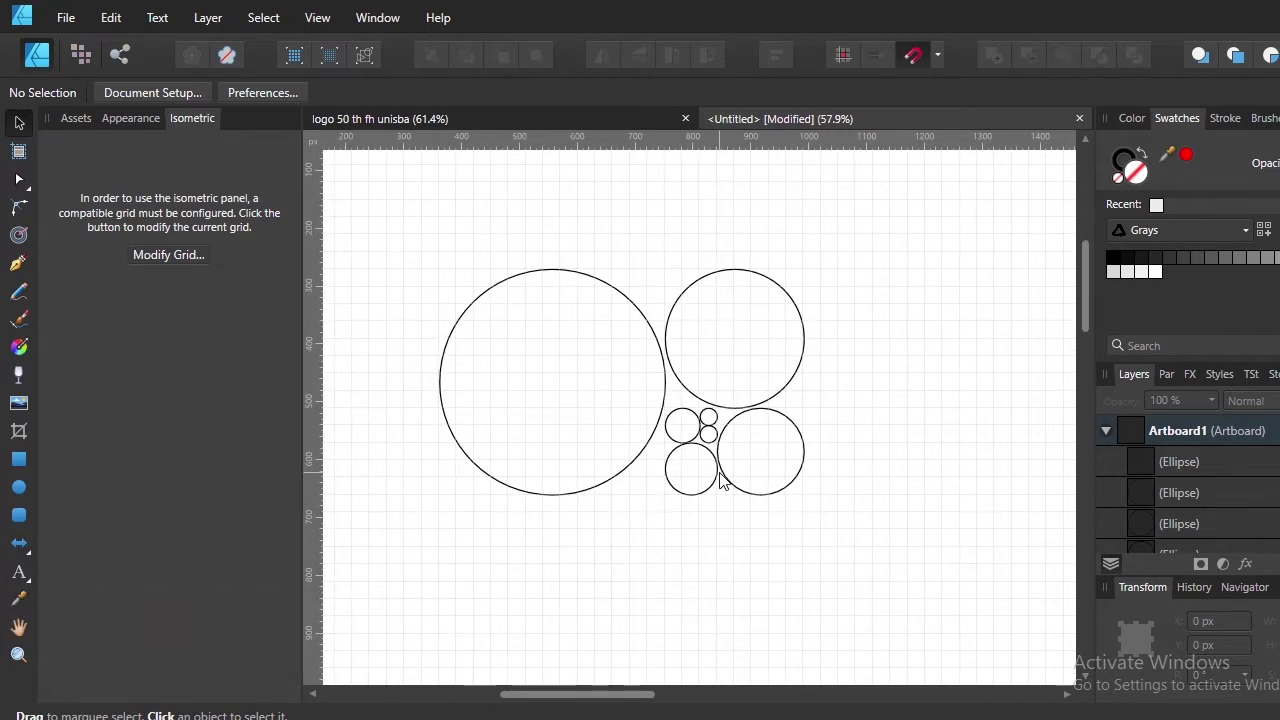
scroll(757, 492, down, 5)
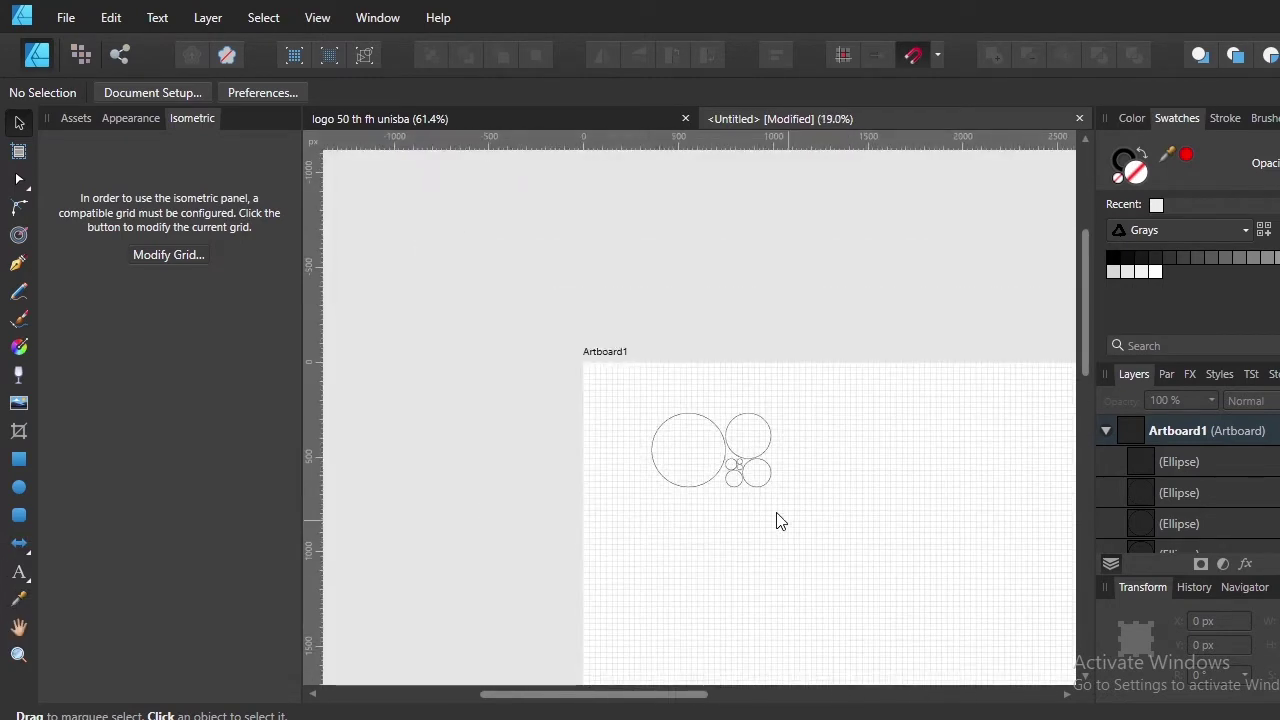
scroll(776, 521, up, 5)
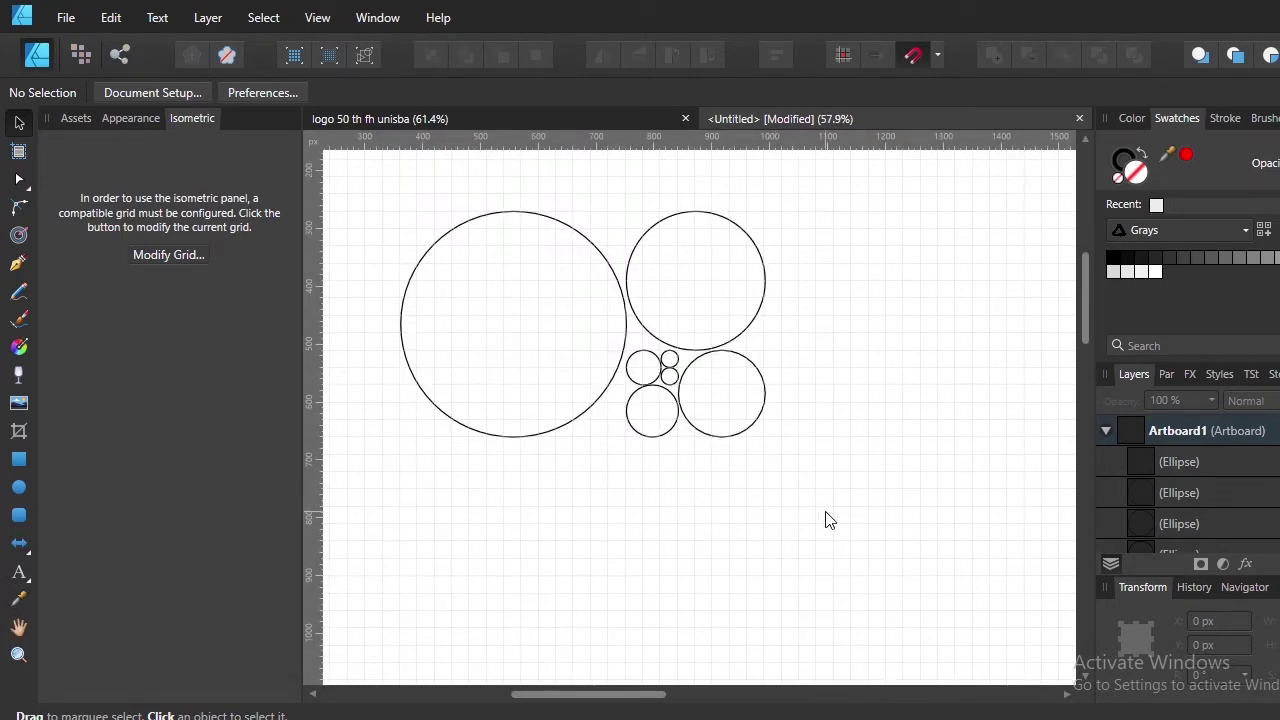
scroll(826, 520, down, 1)
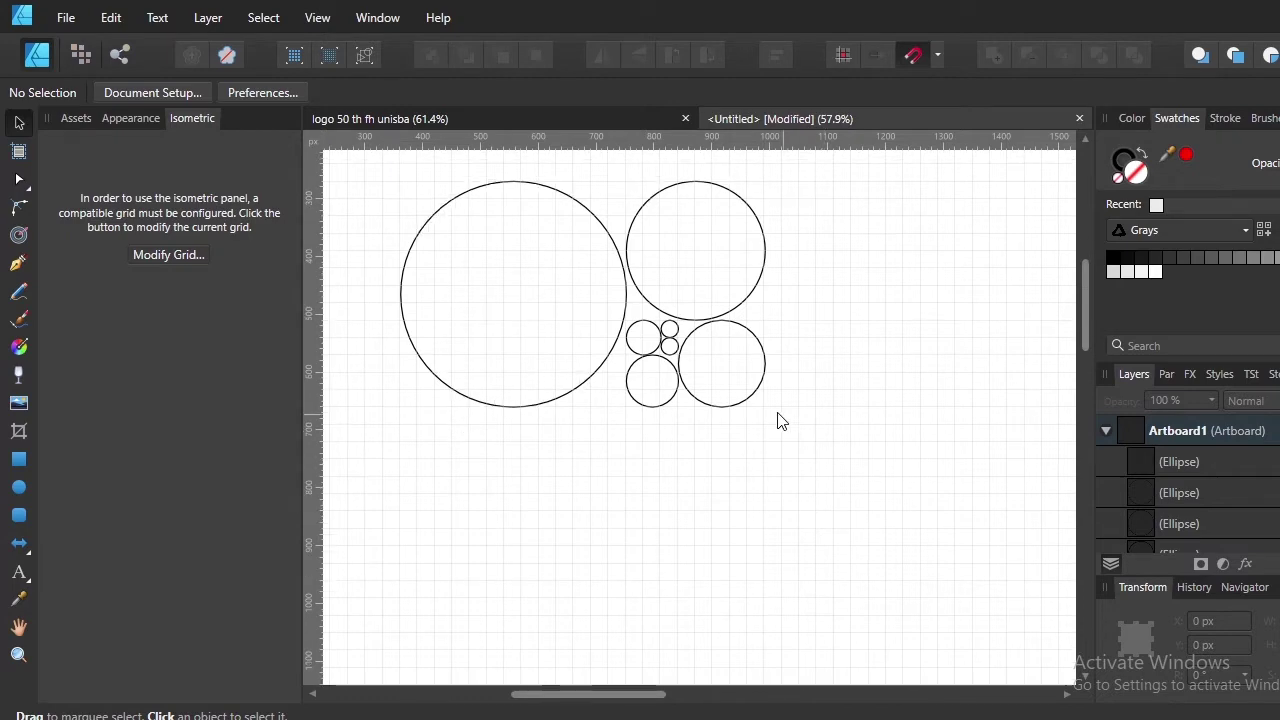
scroll(781, 421, up, 2)
scroll(745, 447, down, 2)
scroll(790, 475, down, 2)
drag(808, 486, 646, 423)
Copy the small and medium circles into empty space as a concentric ring pair
drag(583, 343, 728, 512)
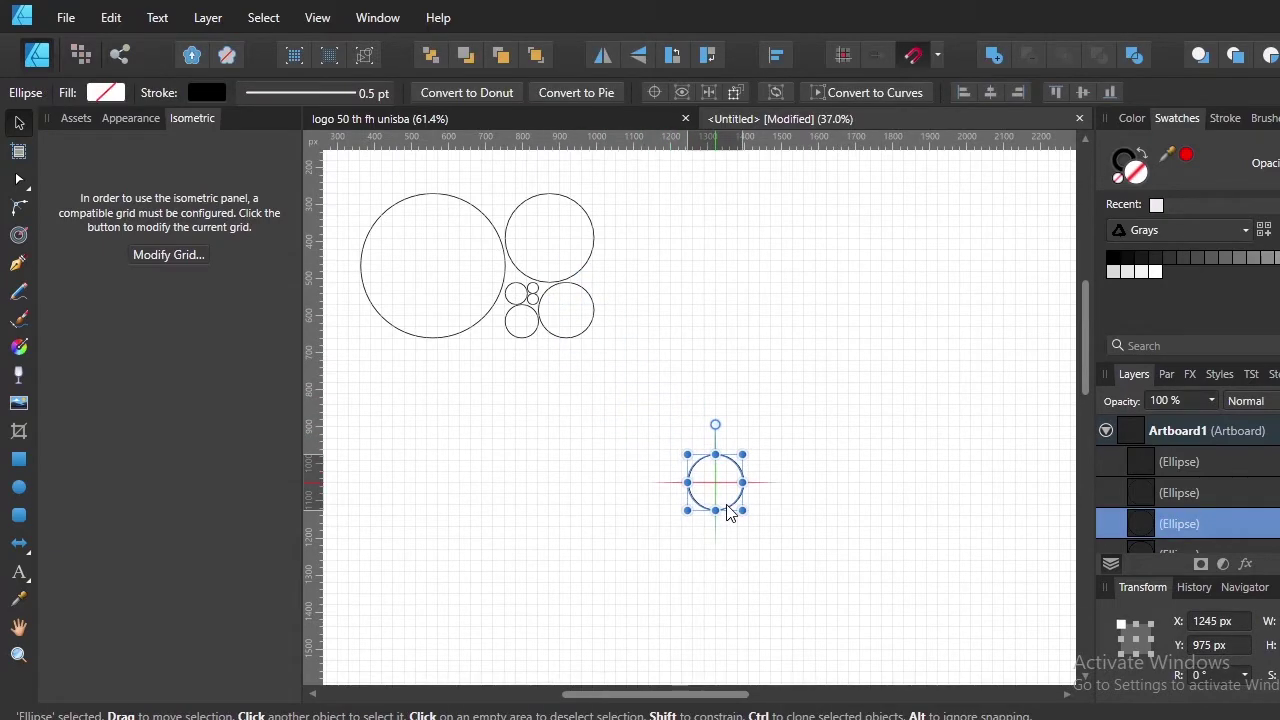
drag(592, 266, 758, 505)
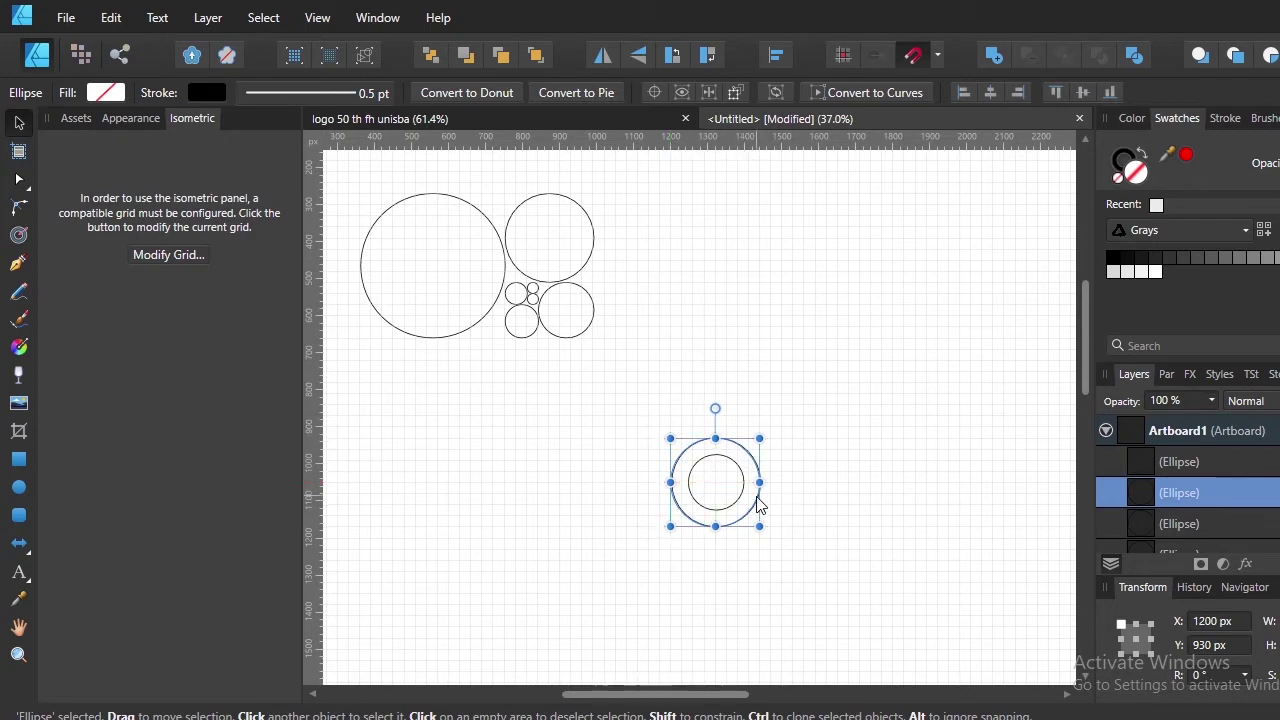
scroll(800, 520, up, 5)
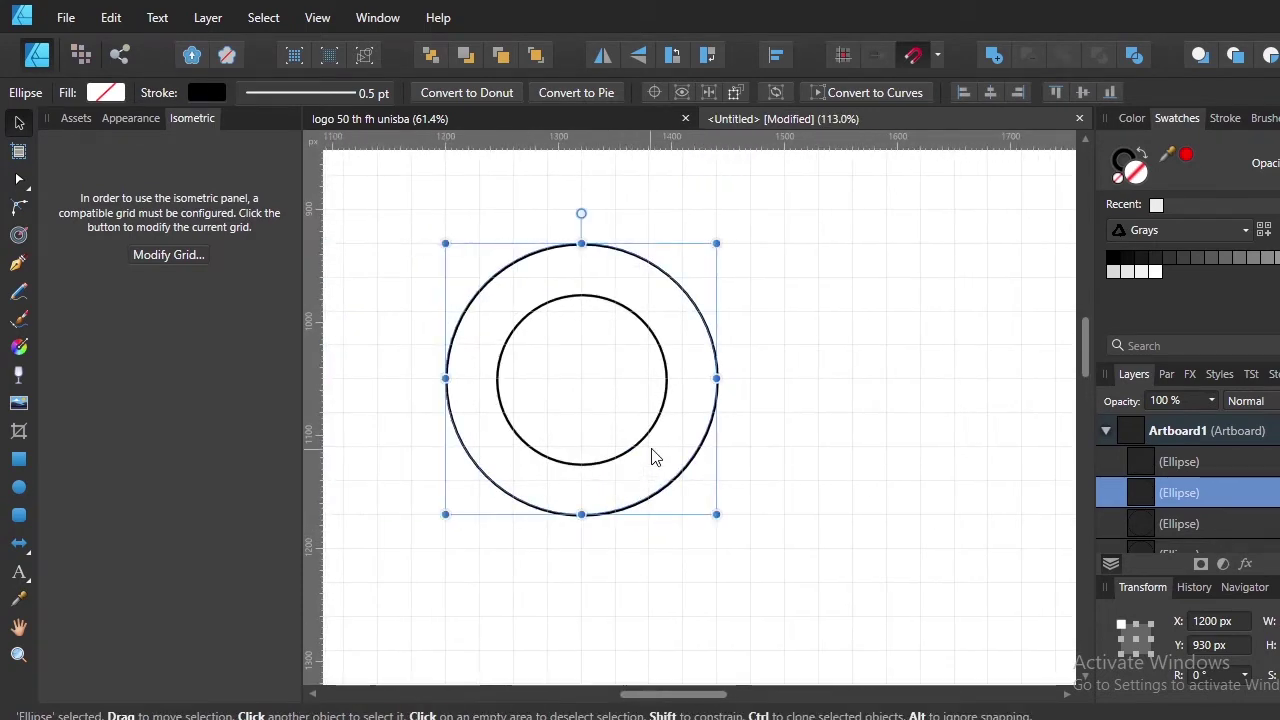
click(648, 441)
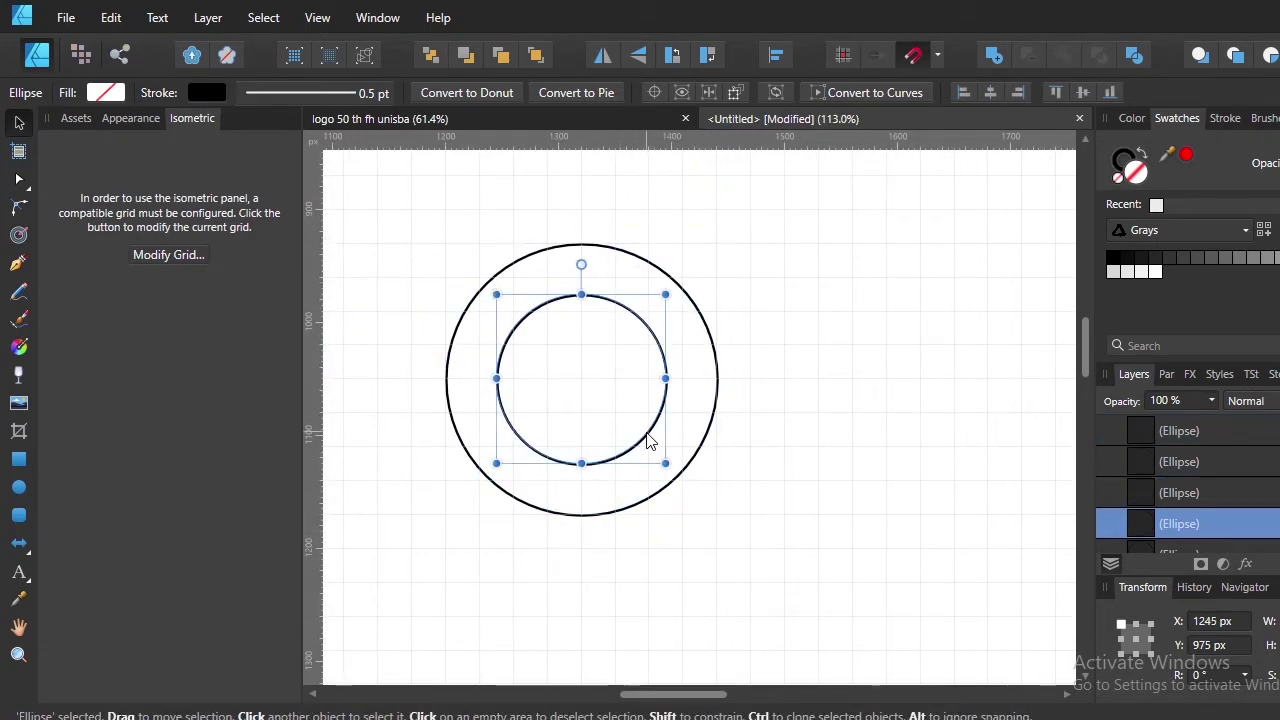
click(648, 441)
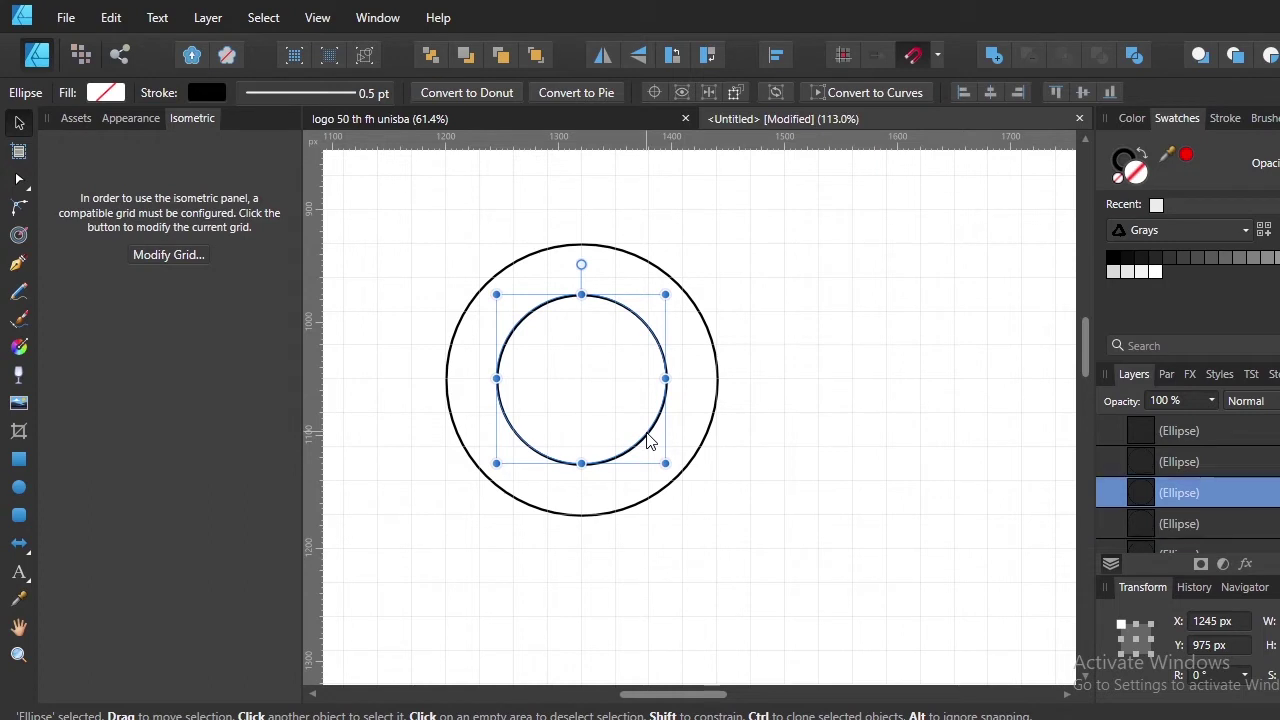
Duplicate the ring pair to the right so the two outer circles overlap
click(709, 437)
click(652, 425)
click(797, 470)
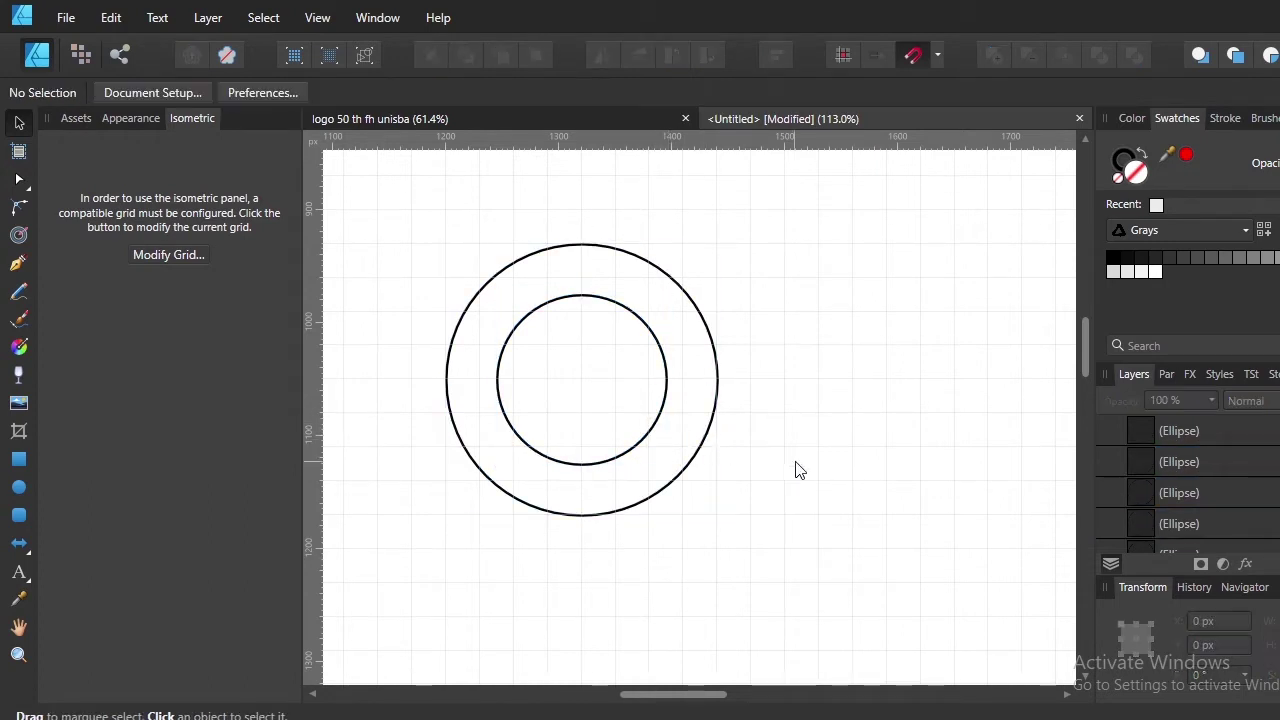
click(657, 423)
shift+click(710, 417)
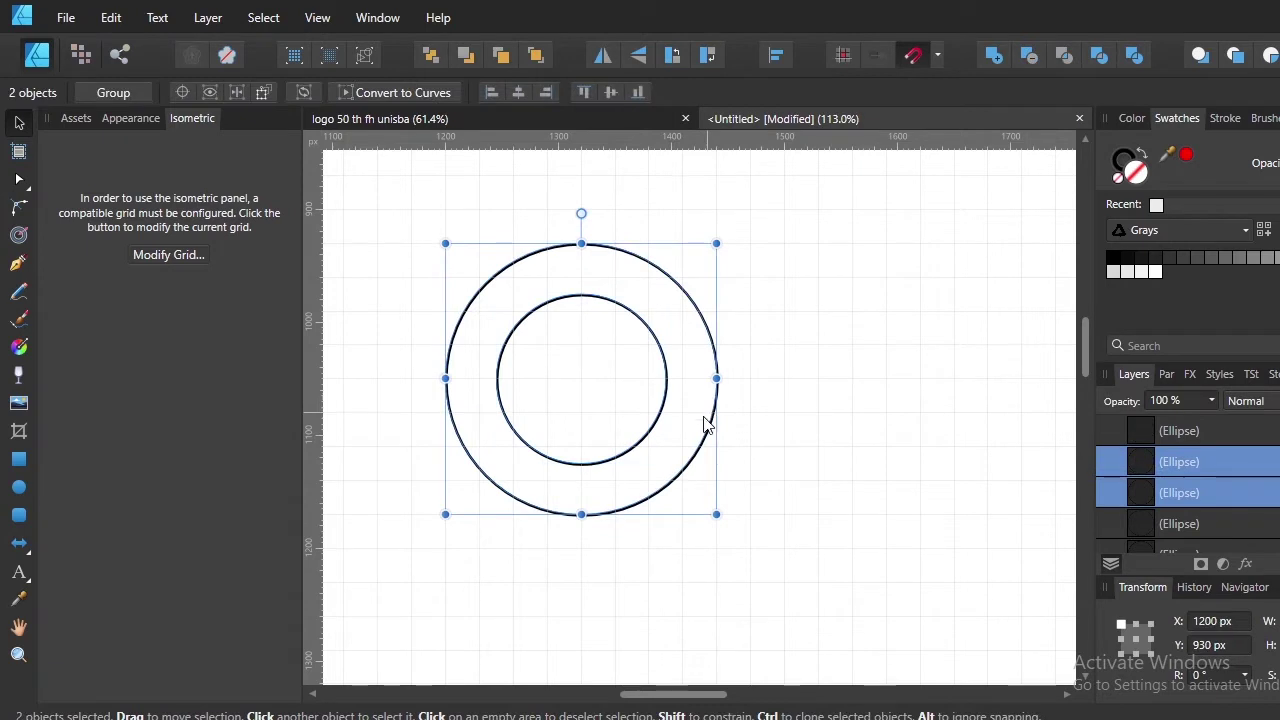
scroll(708, 420, down, 1)
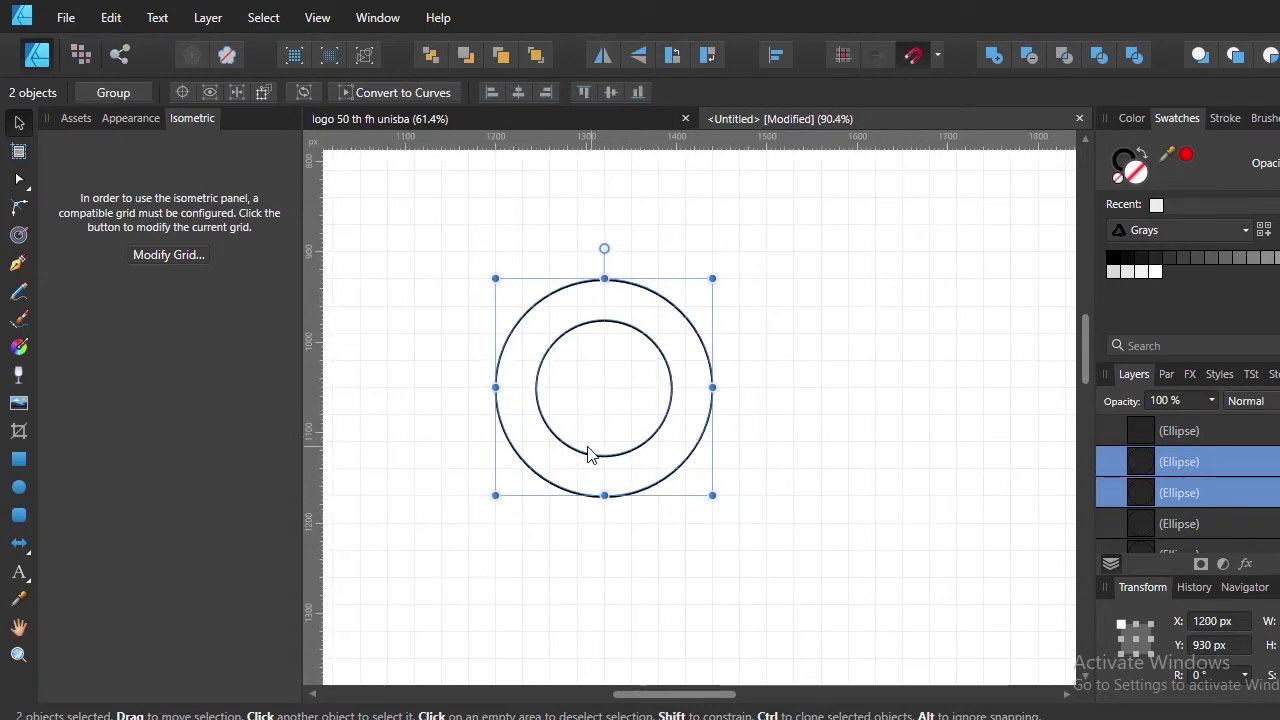
drag(589, 449, 724, 437)
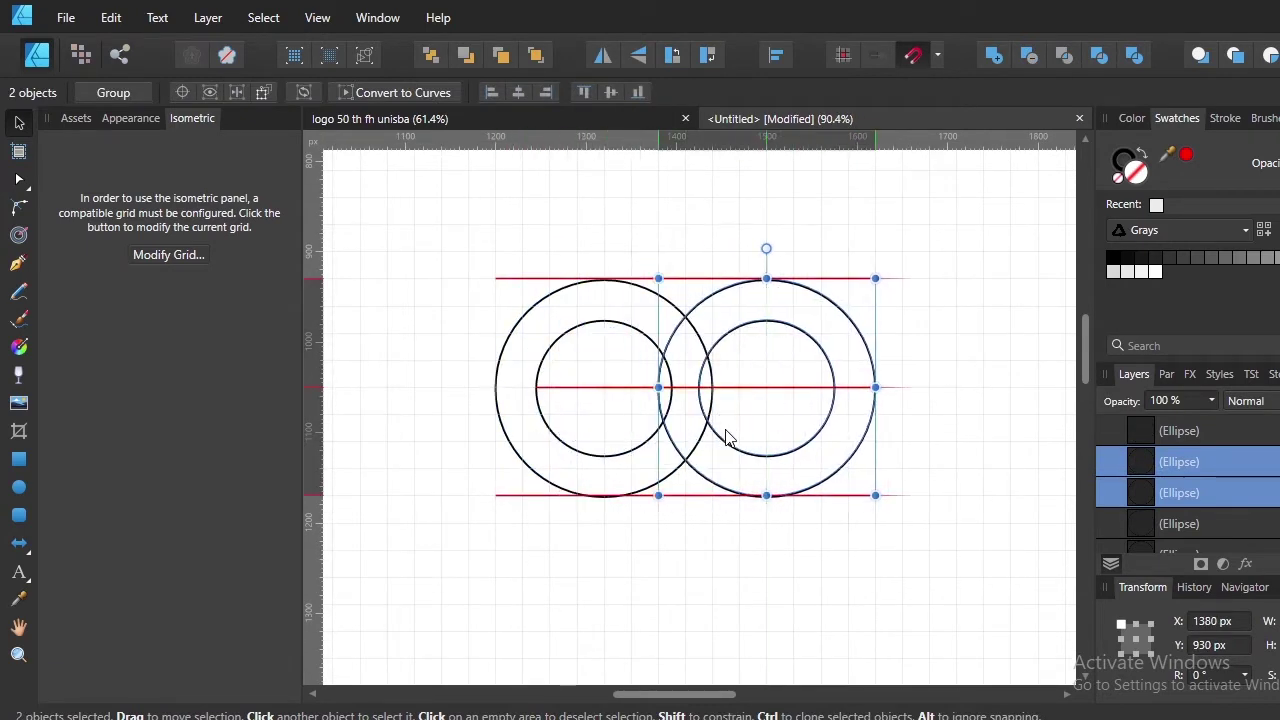
drag(724, 437, 740, 437)
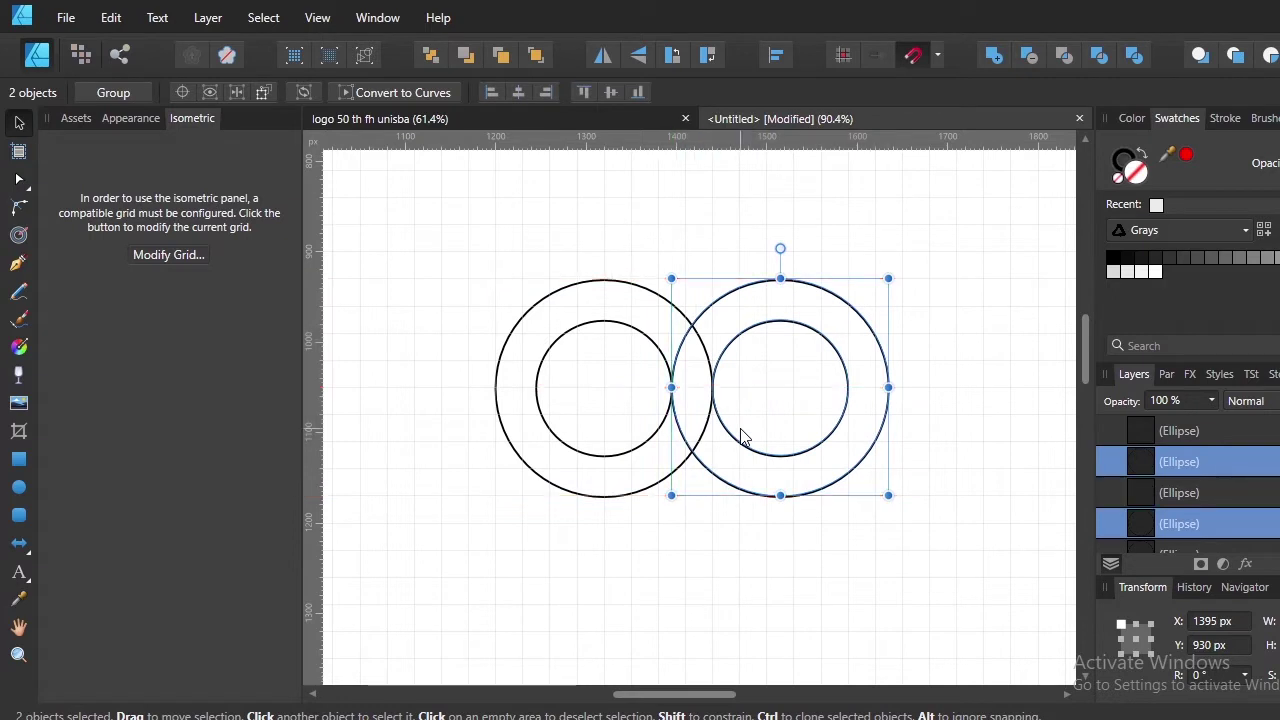
click(746, 571)
scroll(626, 463, up, 1)
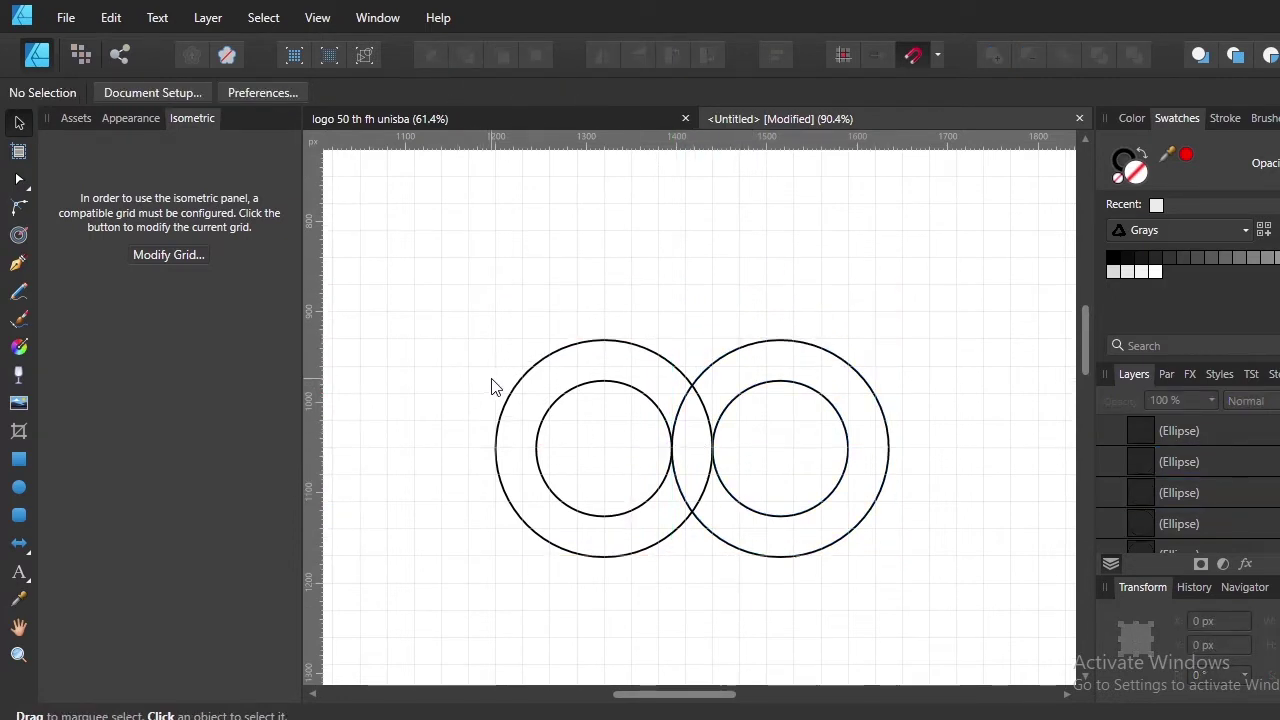
Draw a vertical Pen line beside the left ring and copy it onto the inner circle's left edge
key(p)
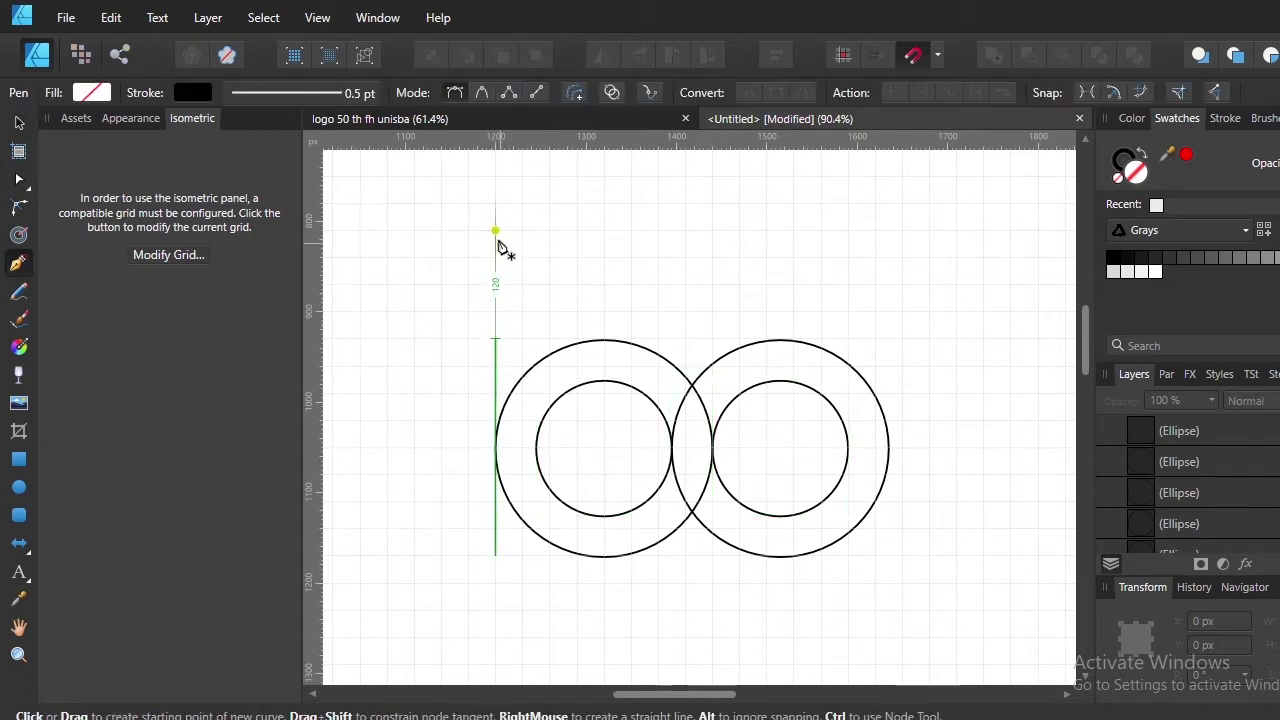
click(495, 204)
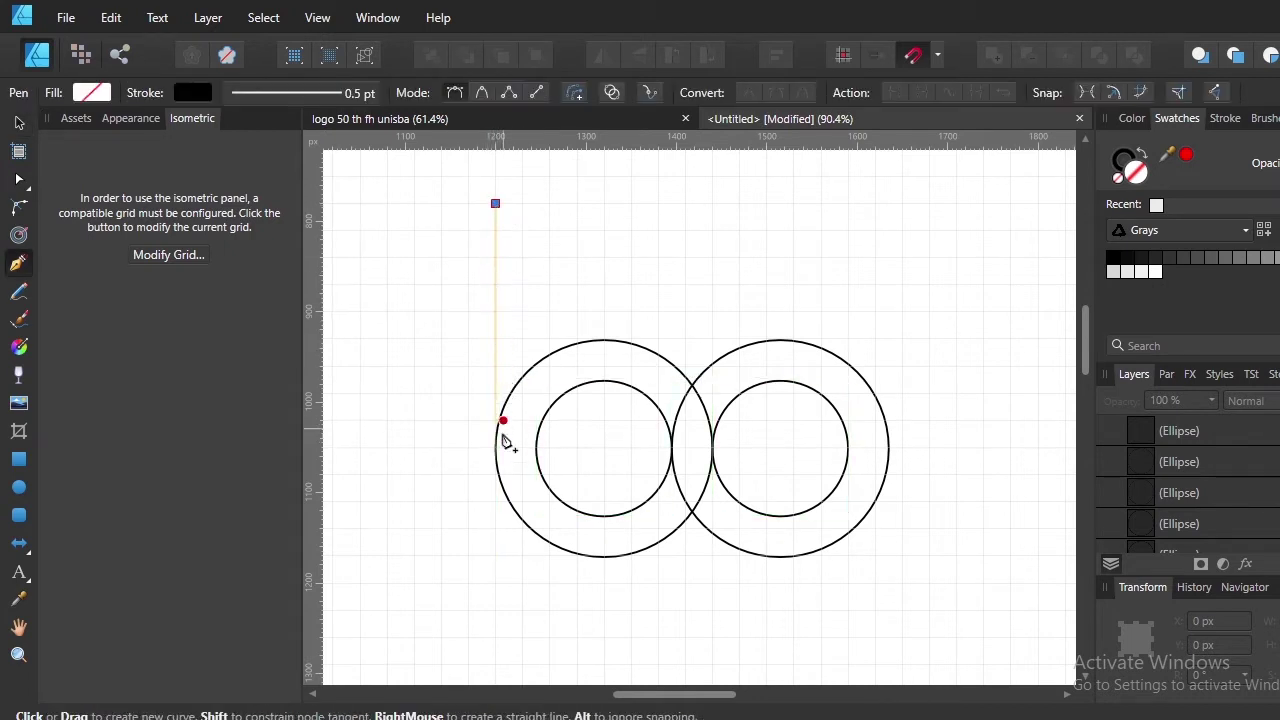
click(496, 556)
click(19, 122)
click(645, 262)
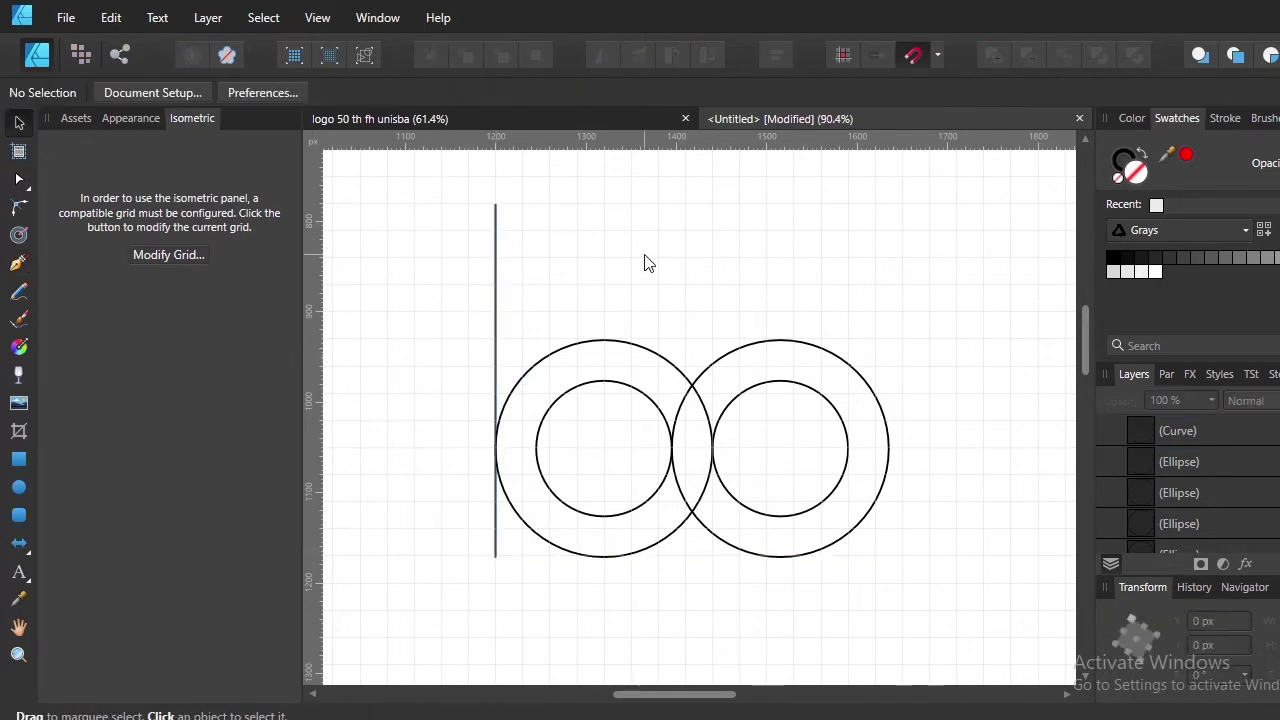
click(495, 390)
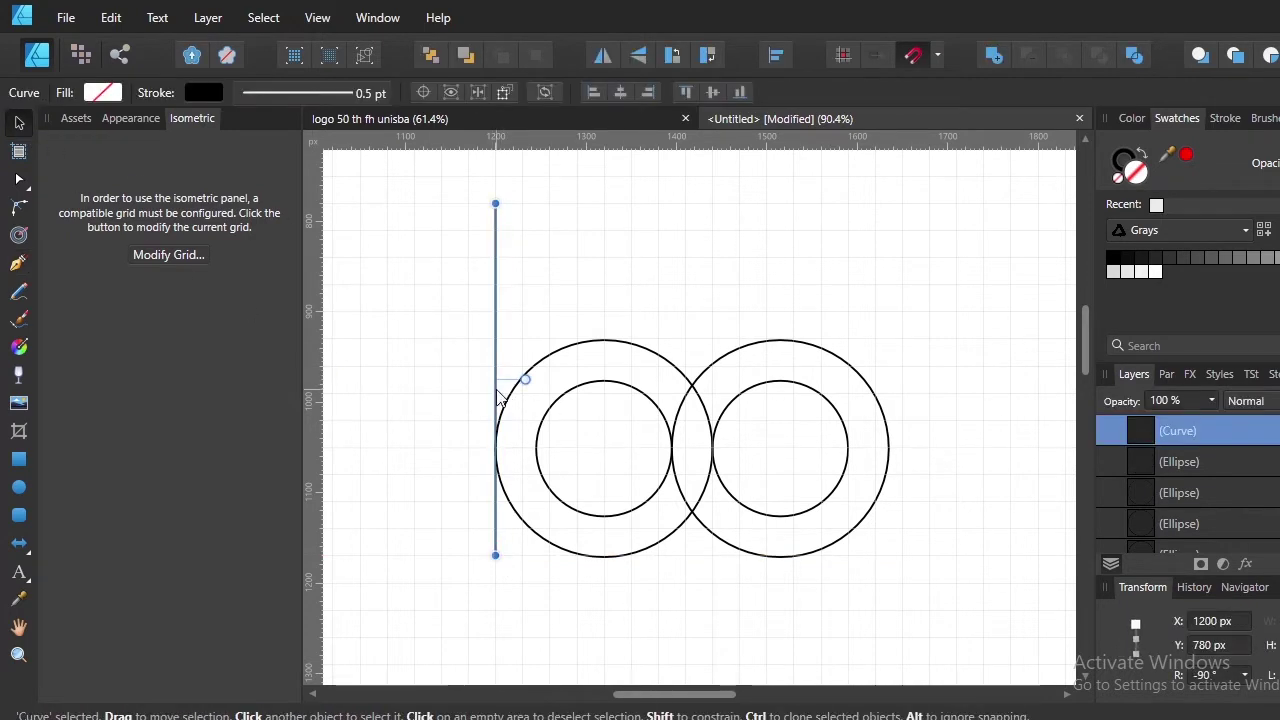
drag(499, 396, 541, 410)
scroll(553, 430, up, 4)
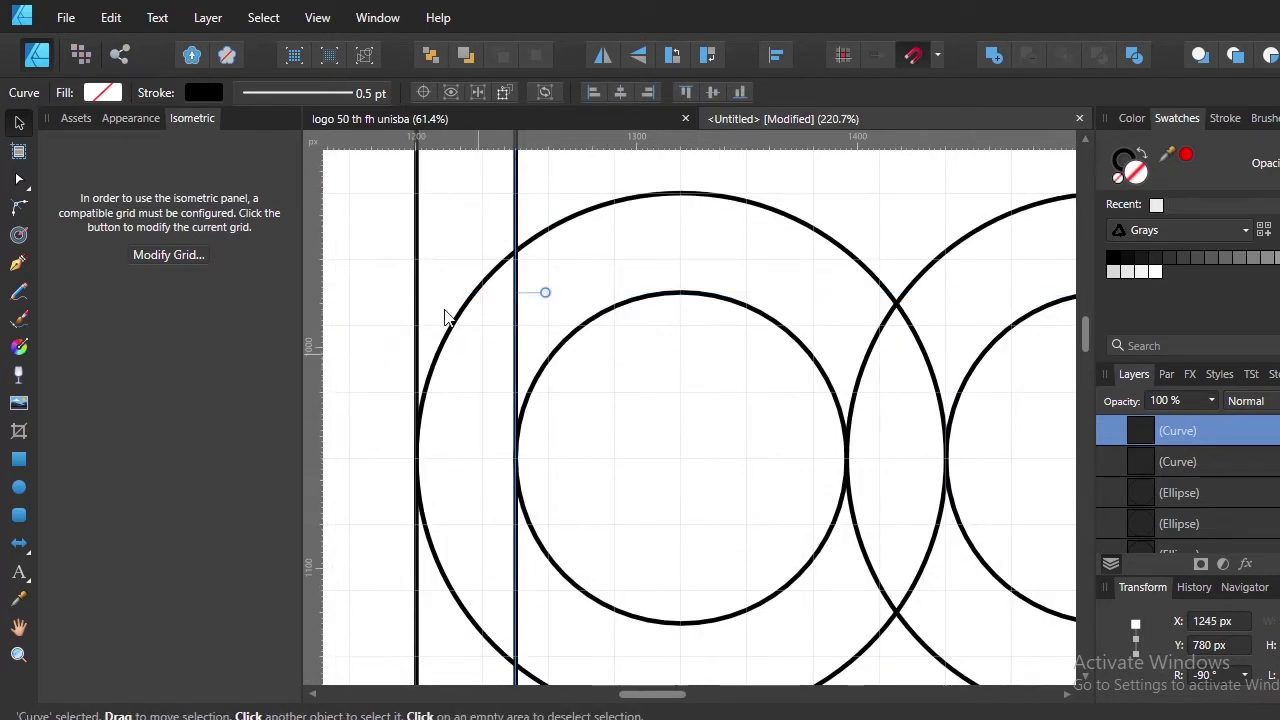
click(380, 295)
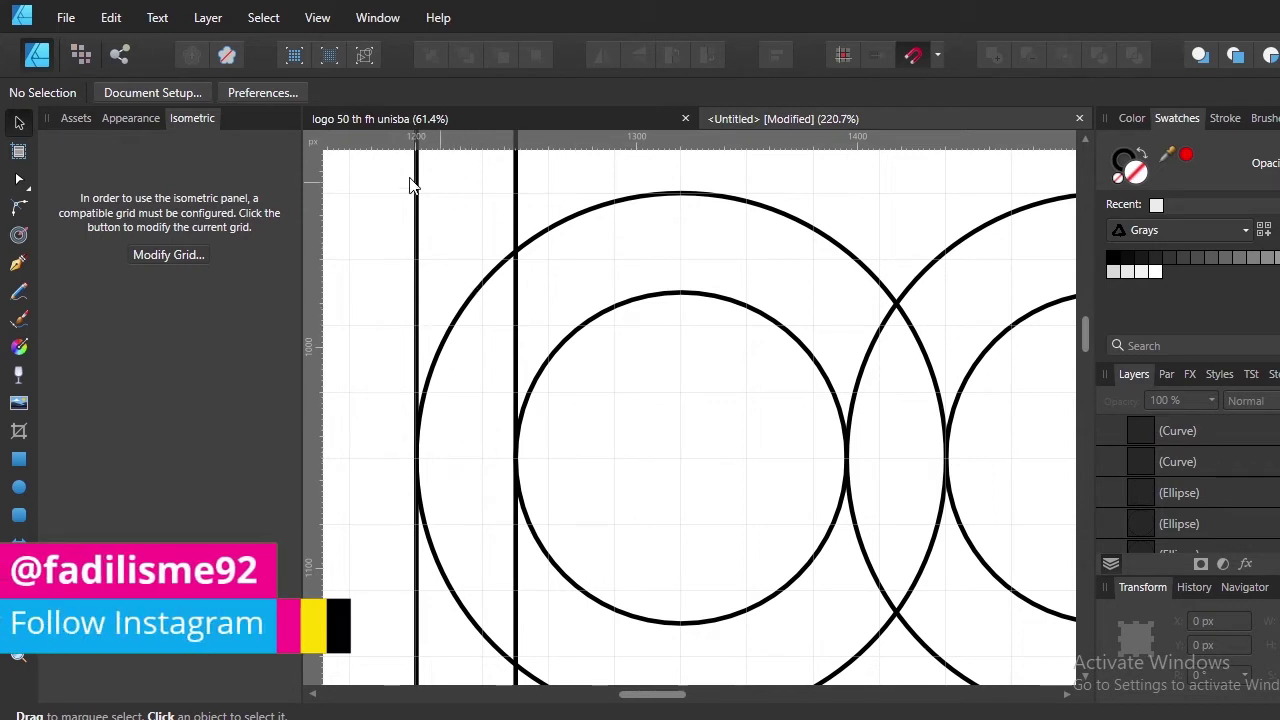
Switch the view to outline mode to see the thin shapes
click(365, 56)
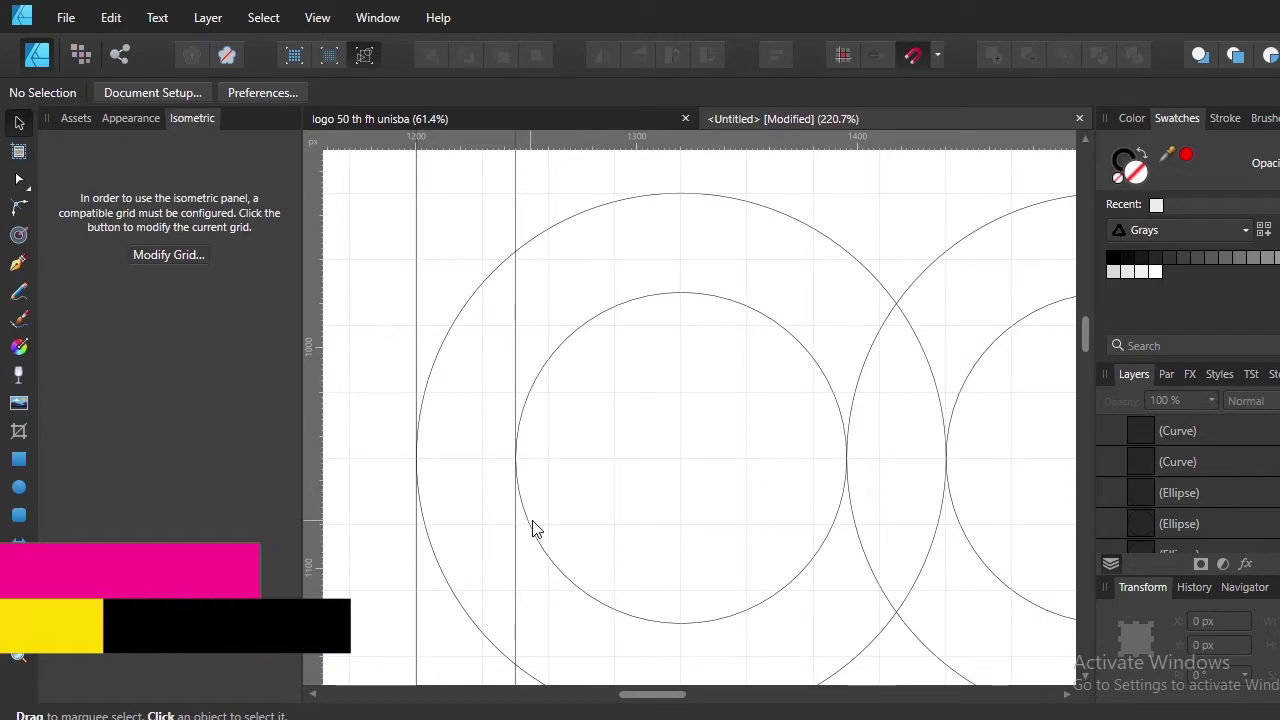
scroll(530, 490, up, 5)
scroll(530, 490, up, 5)
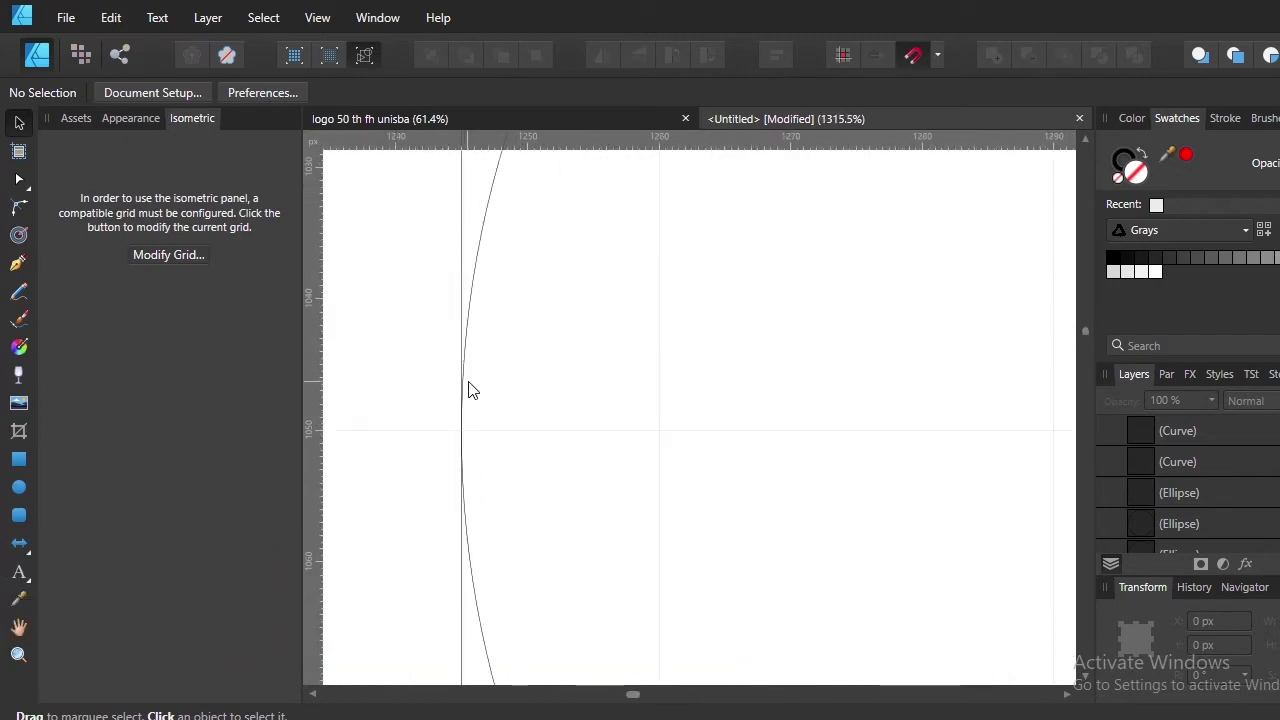
scroll(463, 352, down, 5)
scroll(465, 358, down, 4)
scroll(467, 362, down, 4)
scroll(467, 372, up, 3)
scroll(467, 372, up, 2)
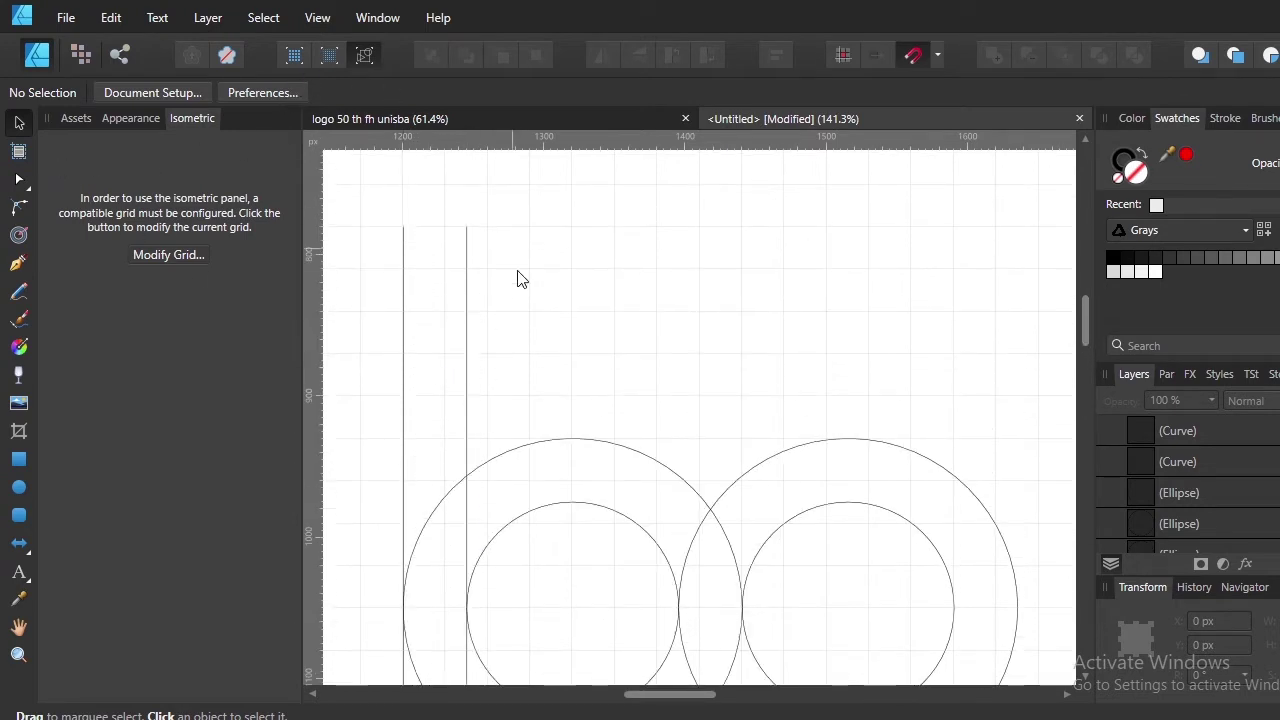
Stretch both vertical lines upward so they rise well above the circles
click(466, 300)
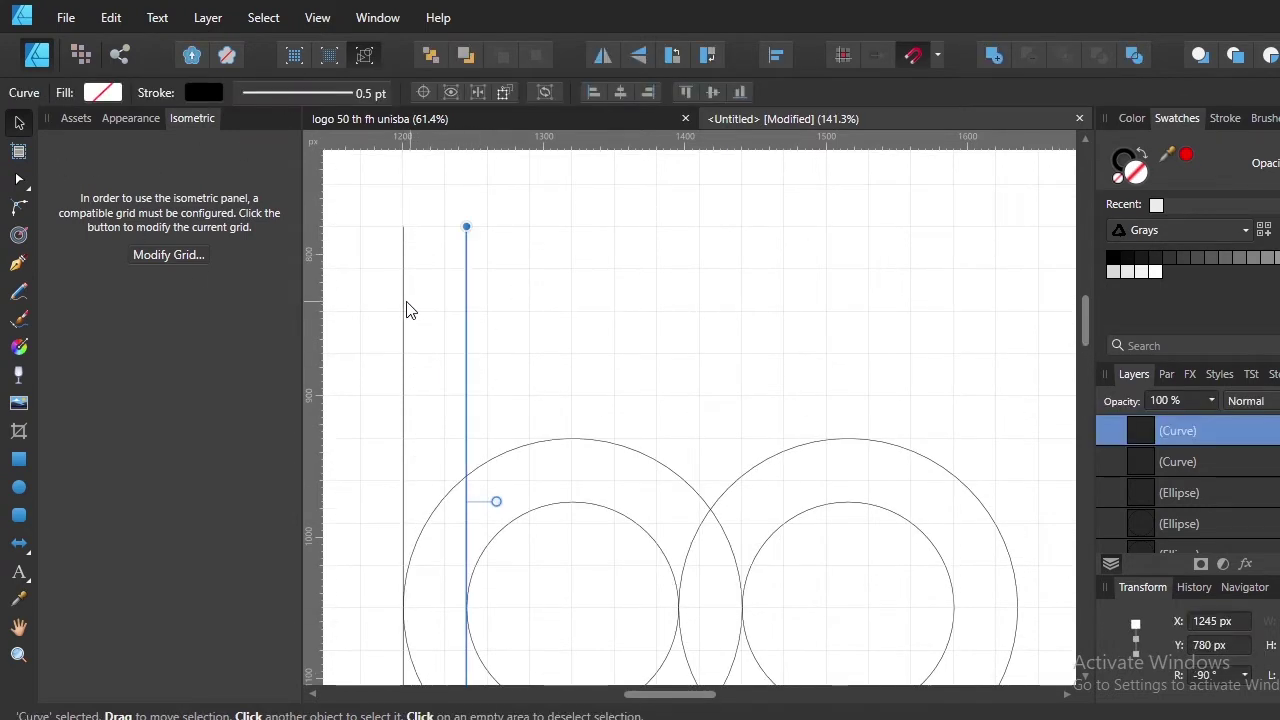
shift+click(406, 303)
scroll(447, 340, down, 4)
scroll(440, 342, down, 1)
drag(440, 329, 440, 277)
click(469, 331)
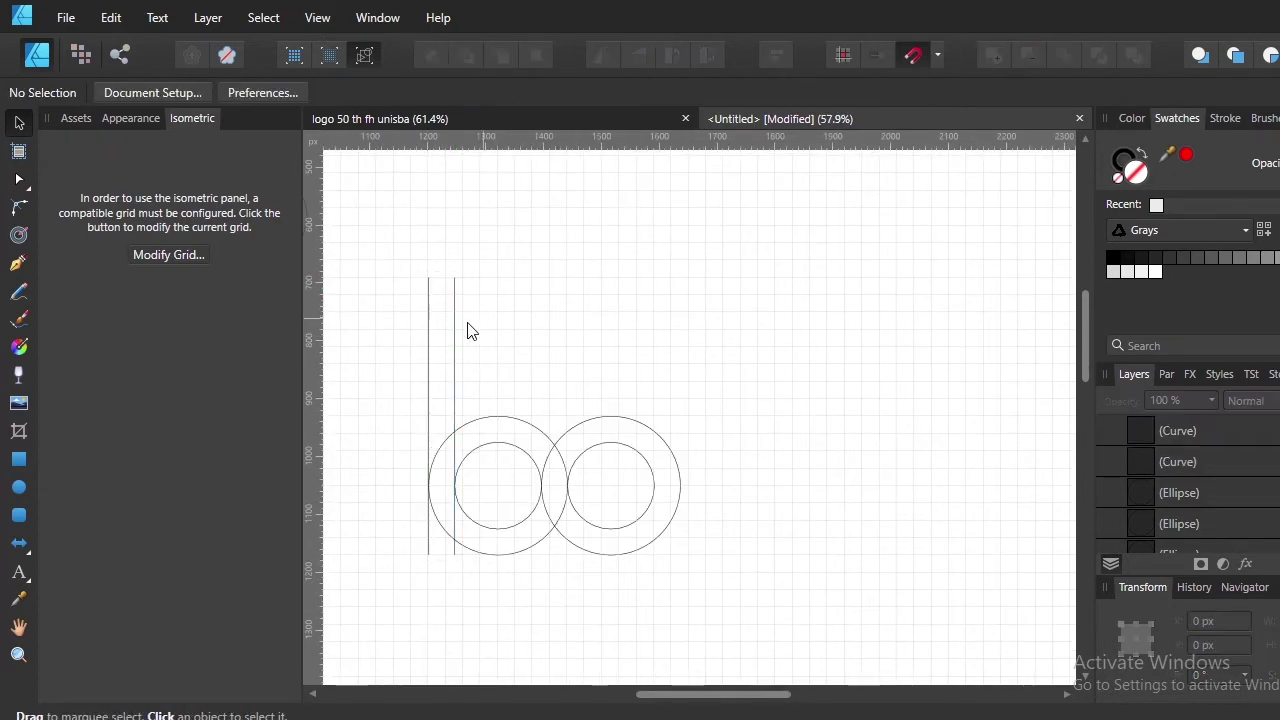
scroll(436, 423, up, 1)
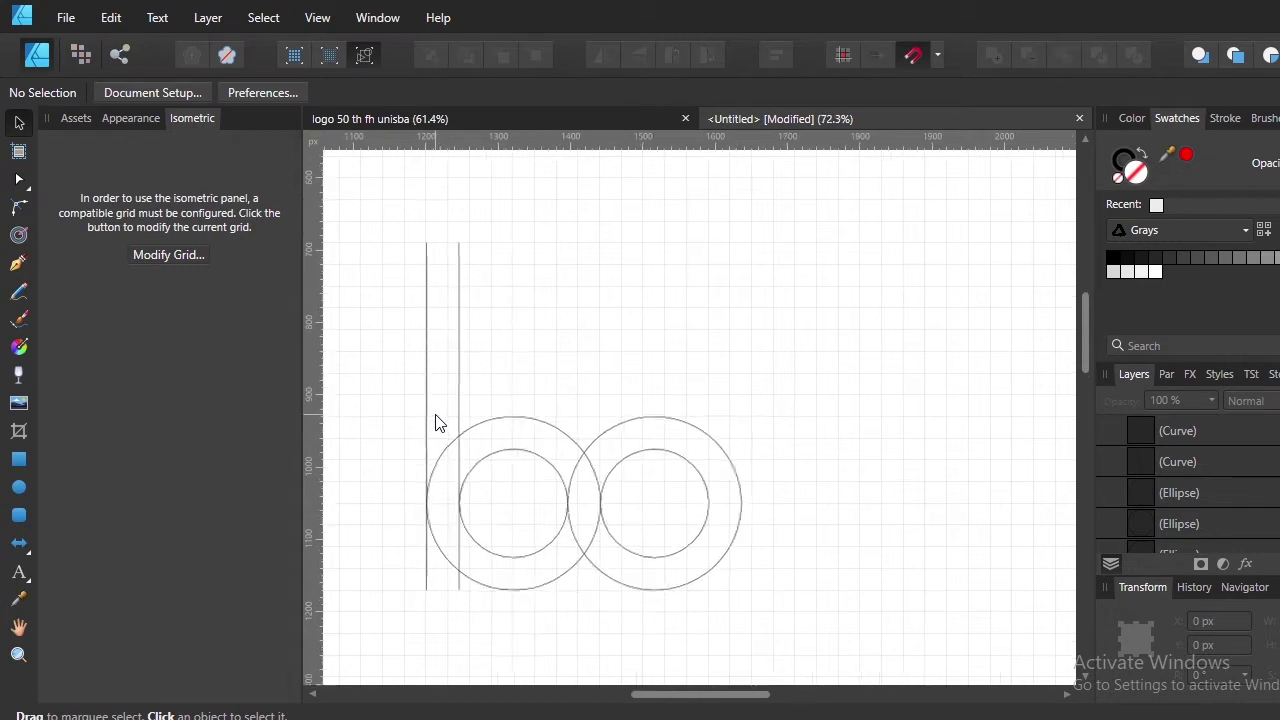
Rotate both vertical lines together to -30°
drag(394, 208, 505, 610)
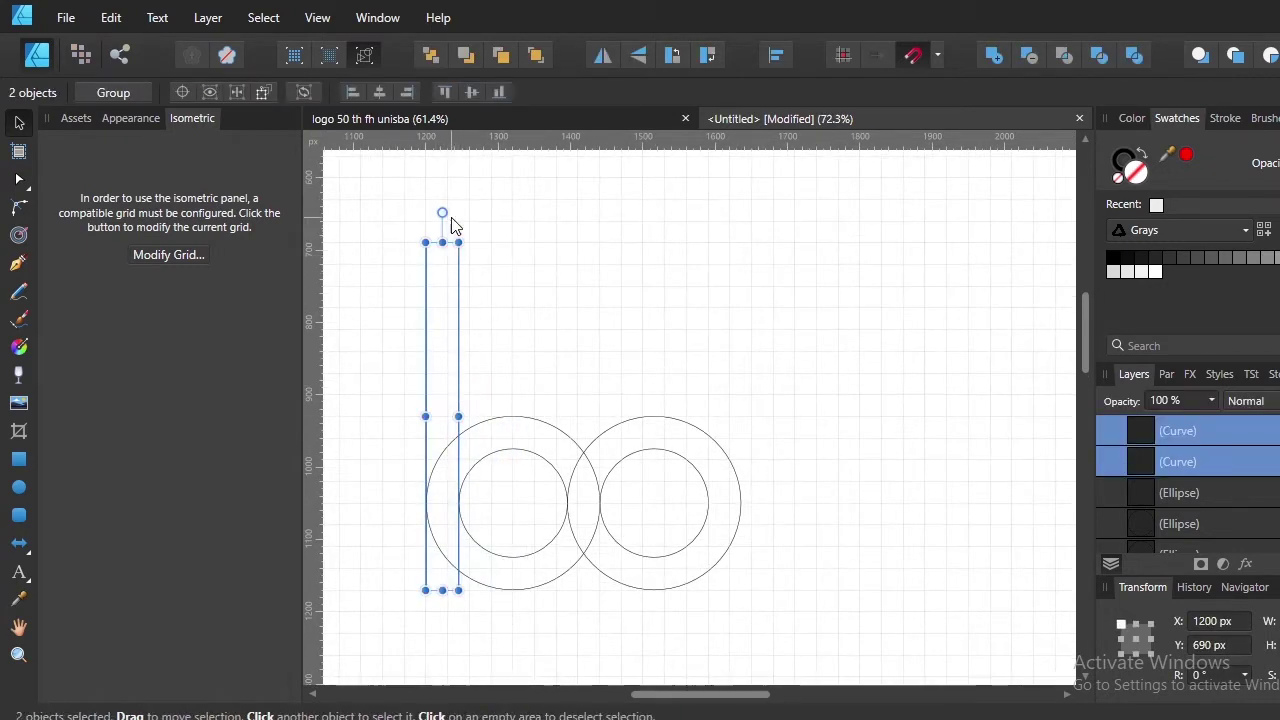
drag(445, 211, 530, 233)
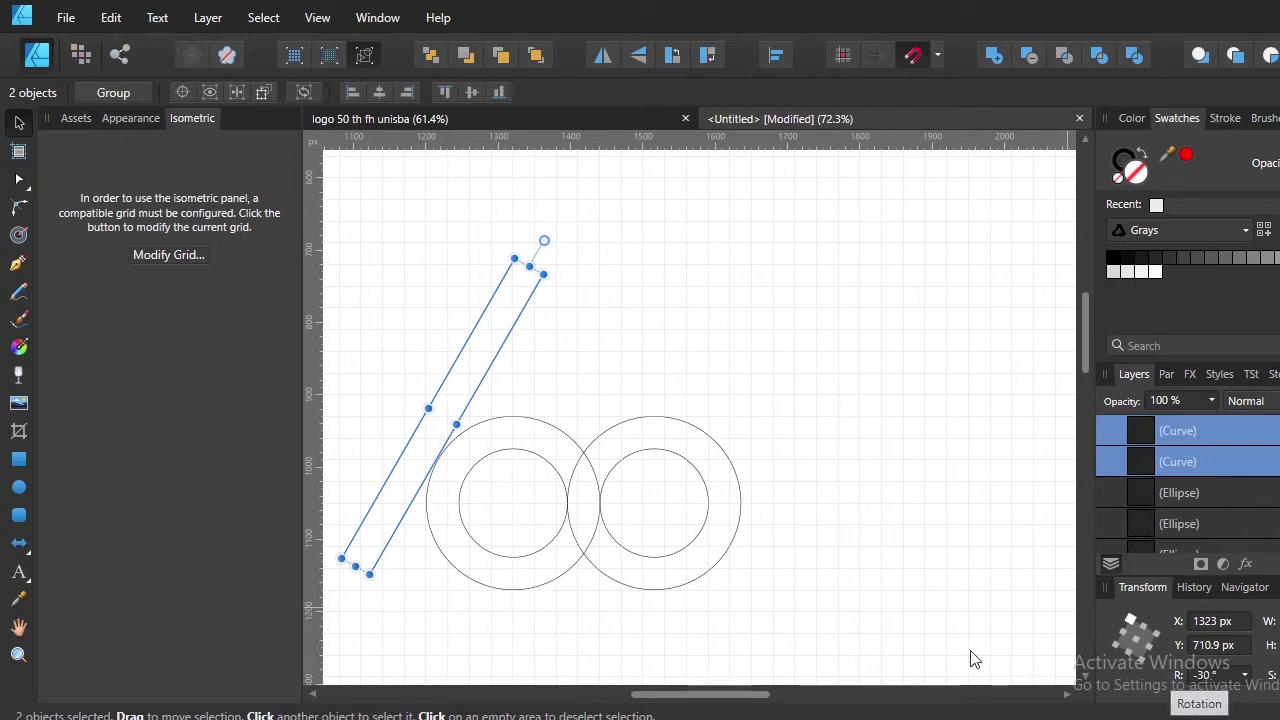
scroll(440, 476, up, 5)
scroll(410, 496, left, 1)
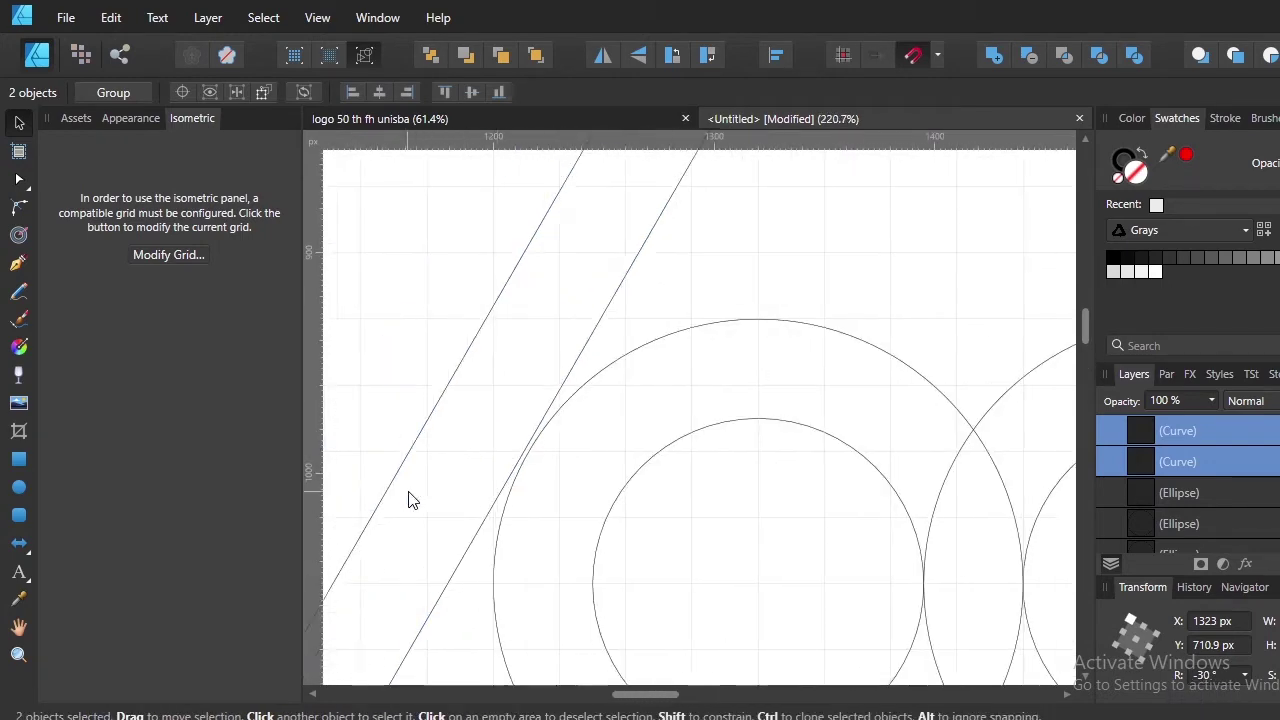
scroll(460, 520, left, 3)
Move the slanted lines against the left ring's circles
drag(515, 547, 607, 568)
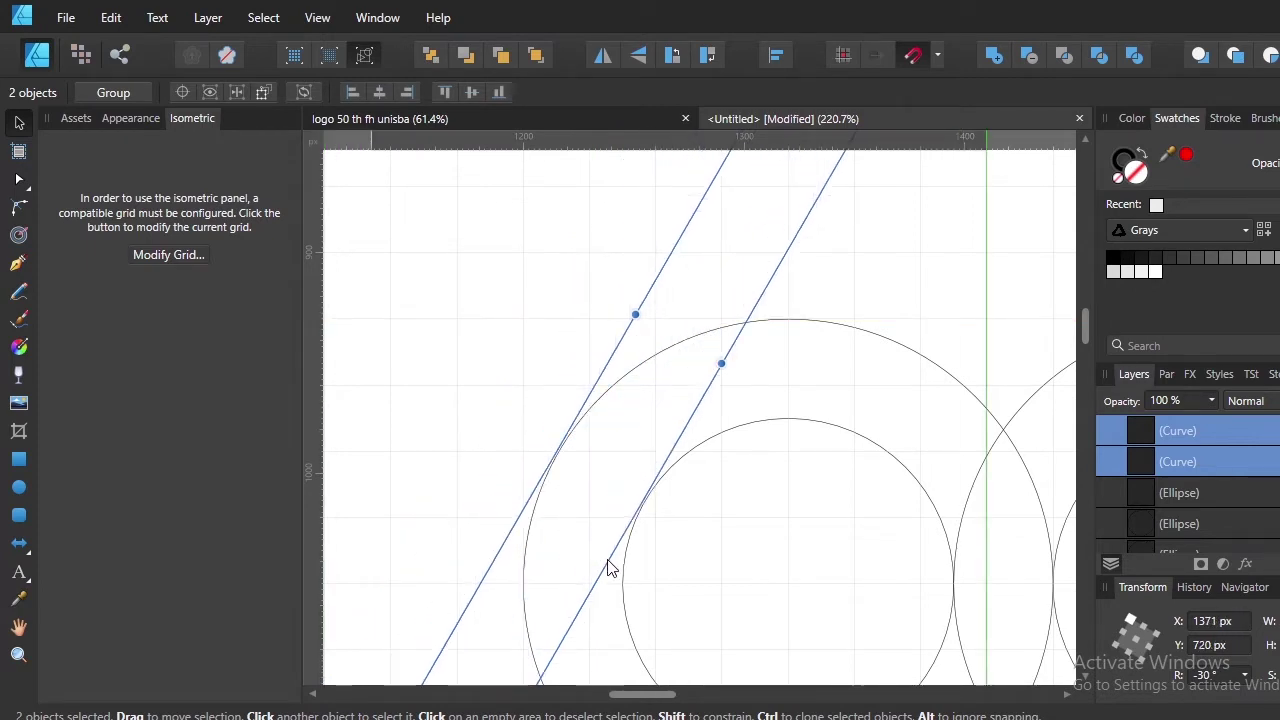
drag(607, 568, 627, 531)
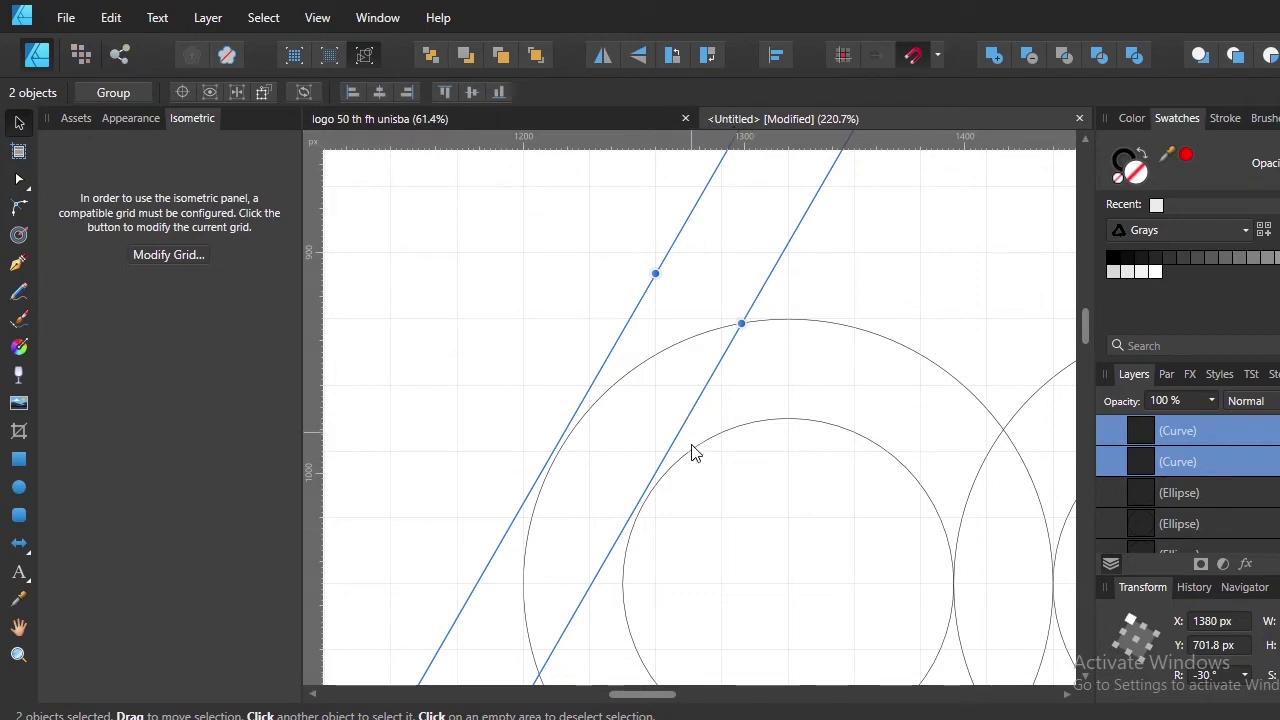
scroll(695, 441, down, 5)
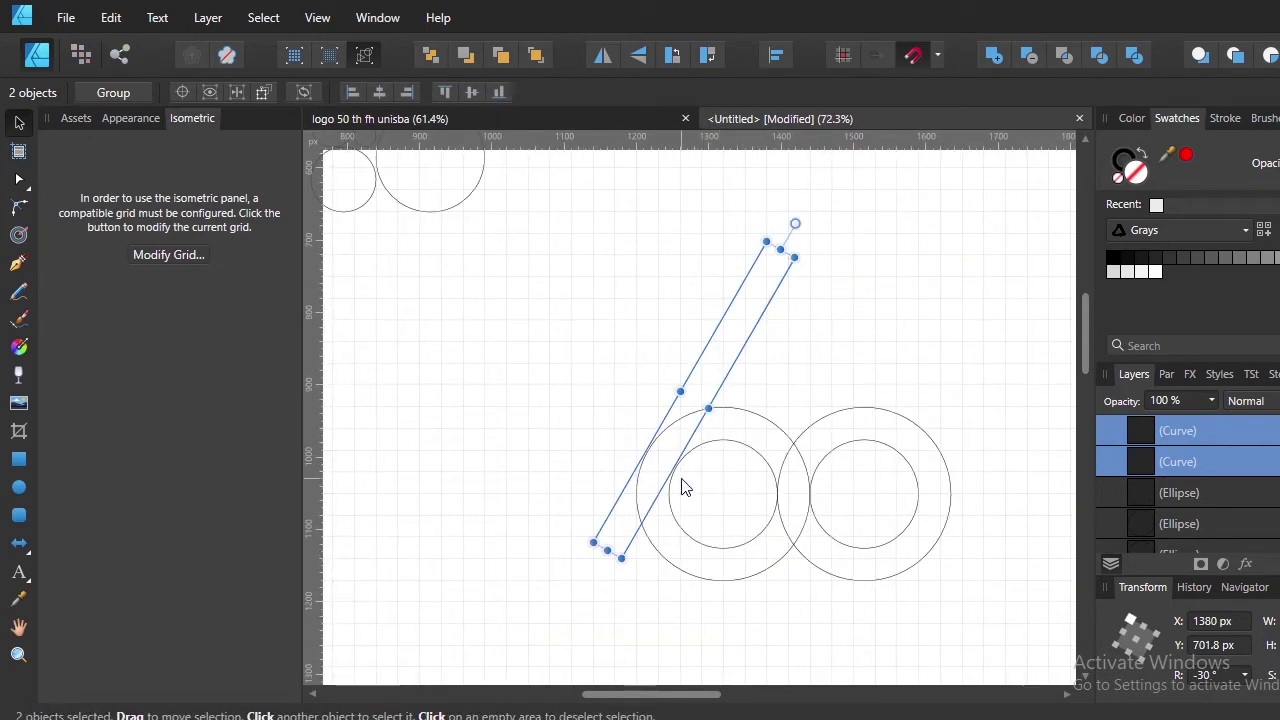
scroll(669, 451, up, 1)
scroll(680, 390, up, 3)
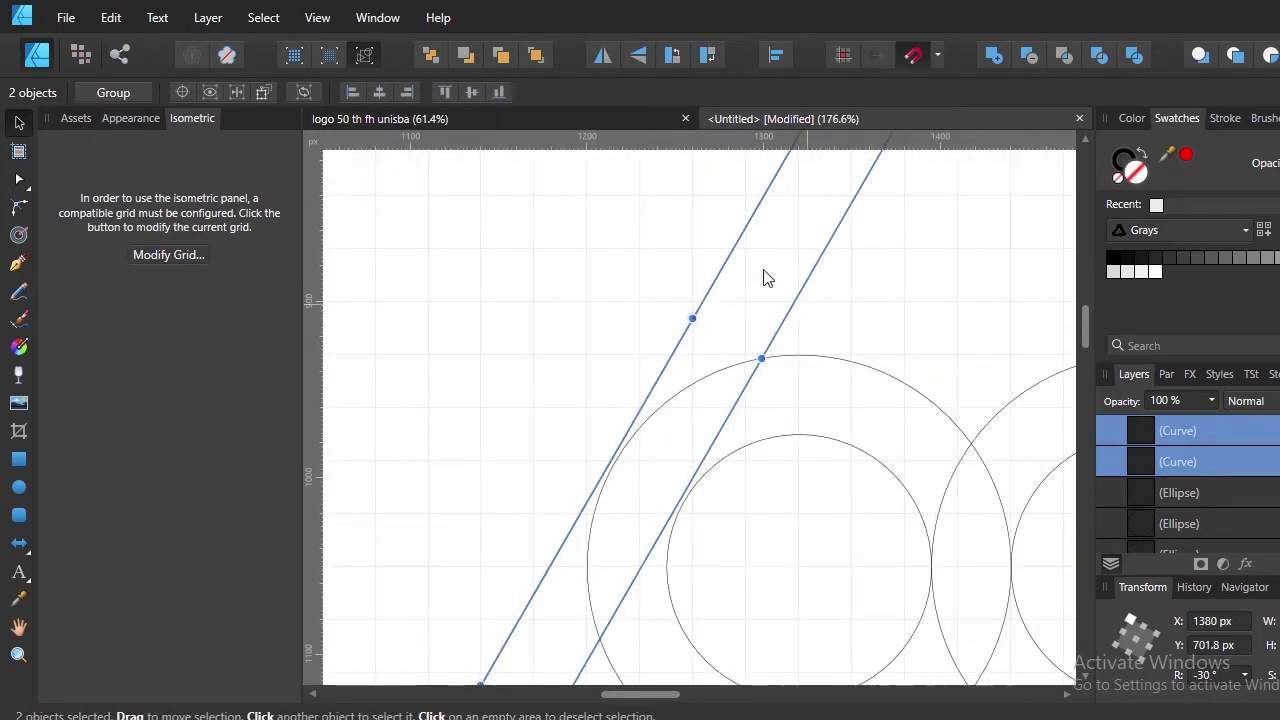
scroll(915, 415, down, 1)
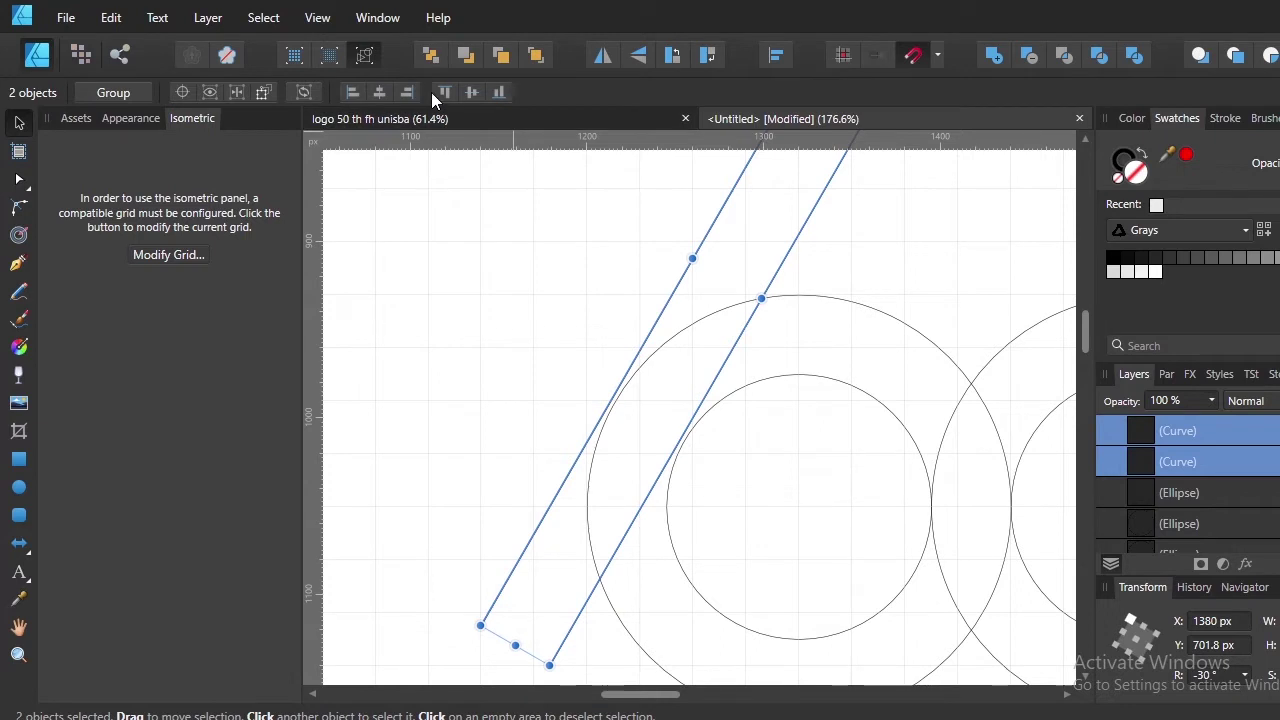
scroll(669, 466, up, 1)
scroll(672, 461, up, 4)
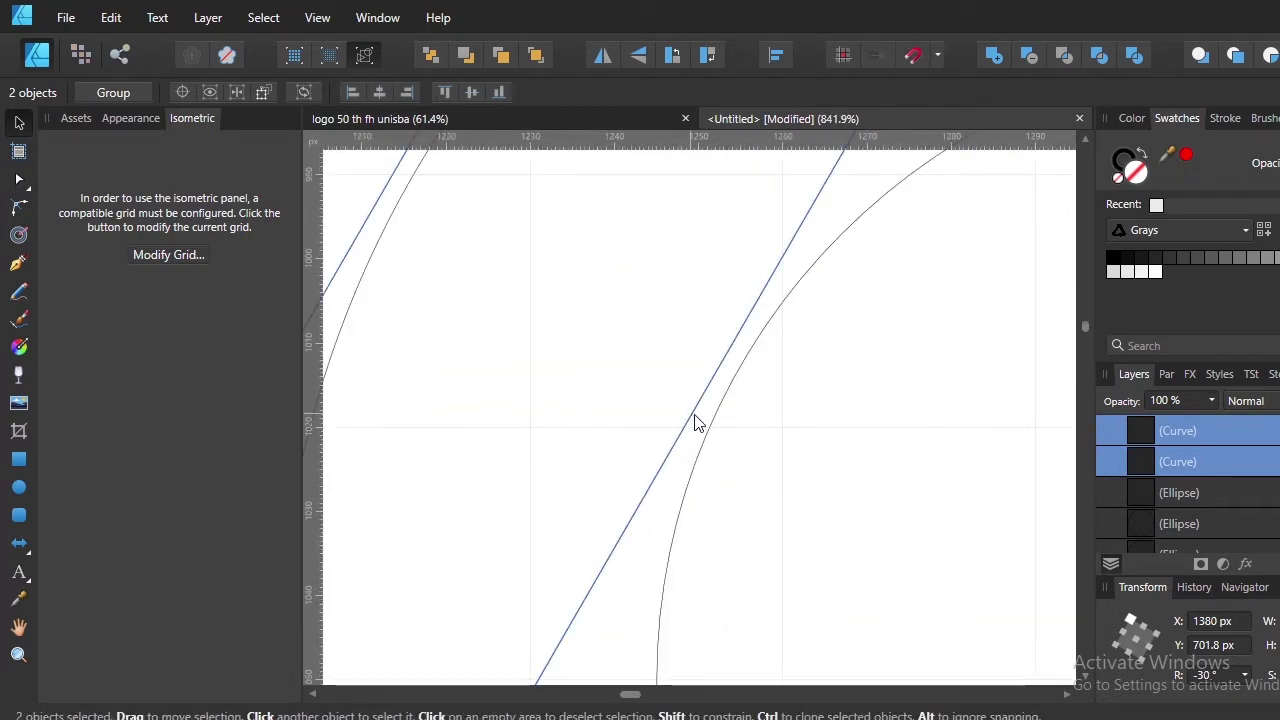
Nudge the lines until exactly tangent to the outer and inner circles, then deselect
drag(694, 422, 706, 433)
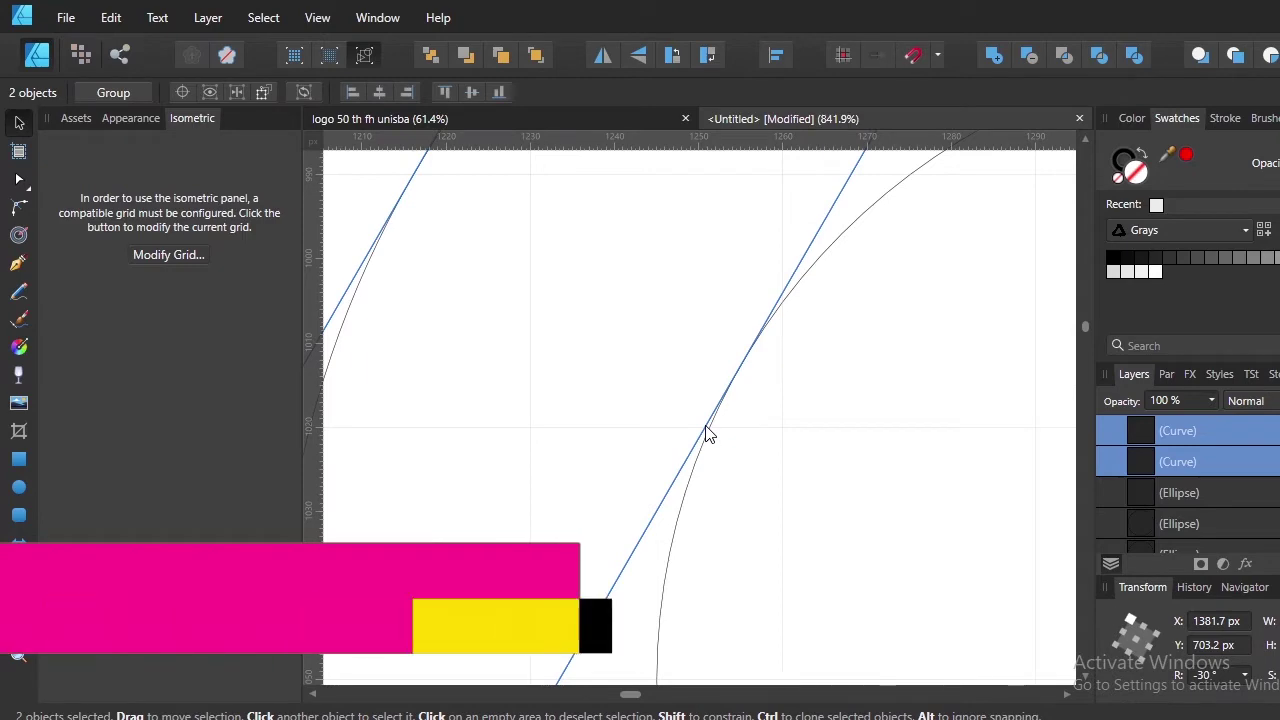
scroll(708, 436, down, 3)
scroll(720, 448, down, 5)
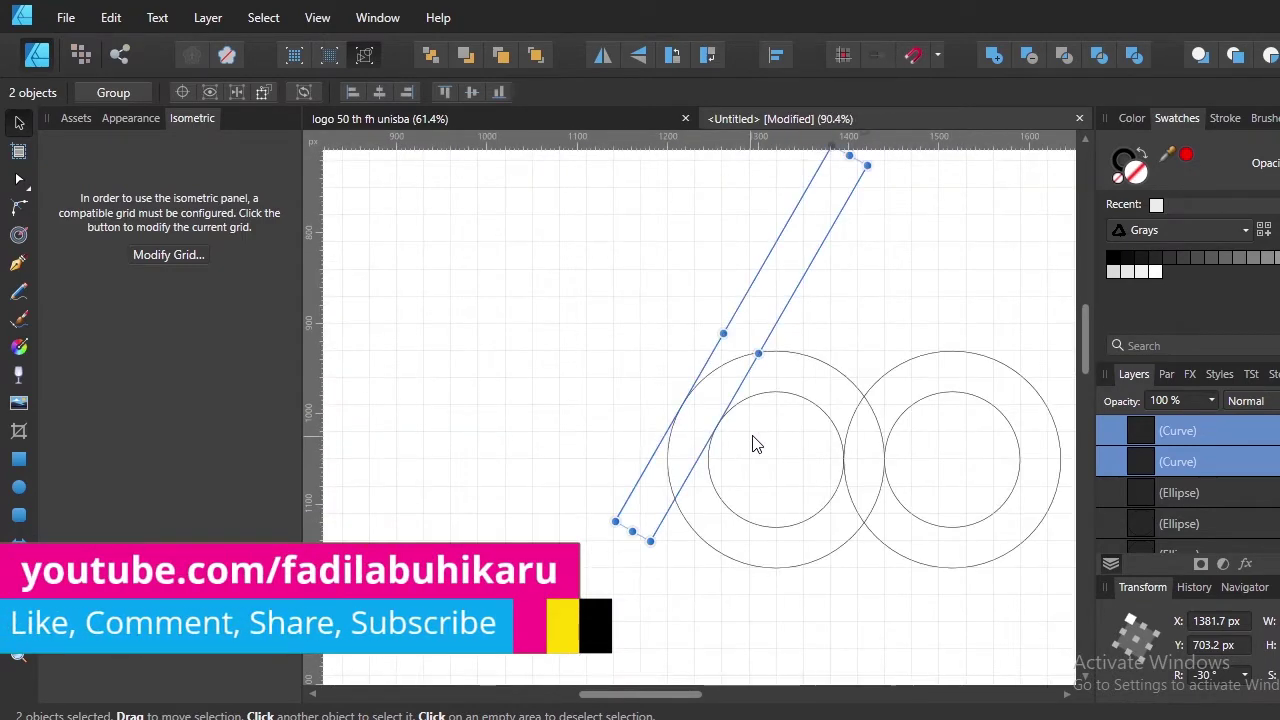
scroll(724, 452, up, 3)
scroll(700, 409, up, 3)
scroll(791, 349, up, 3)
scroll(760, 380, up, 3)
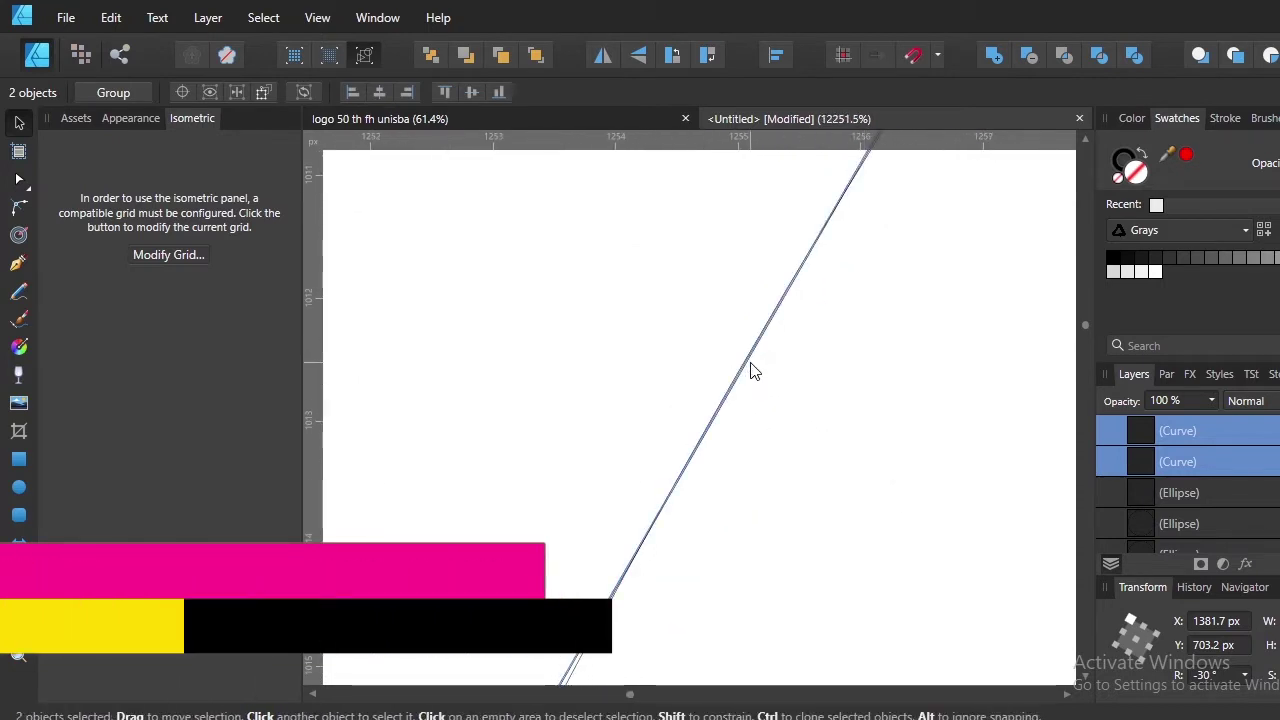
scroll(745, 368, up, 3)
scroll(733, 372, up, 3)
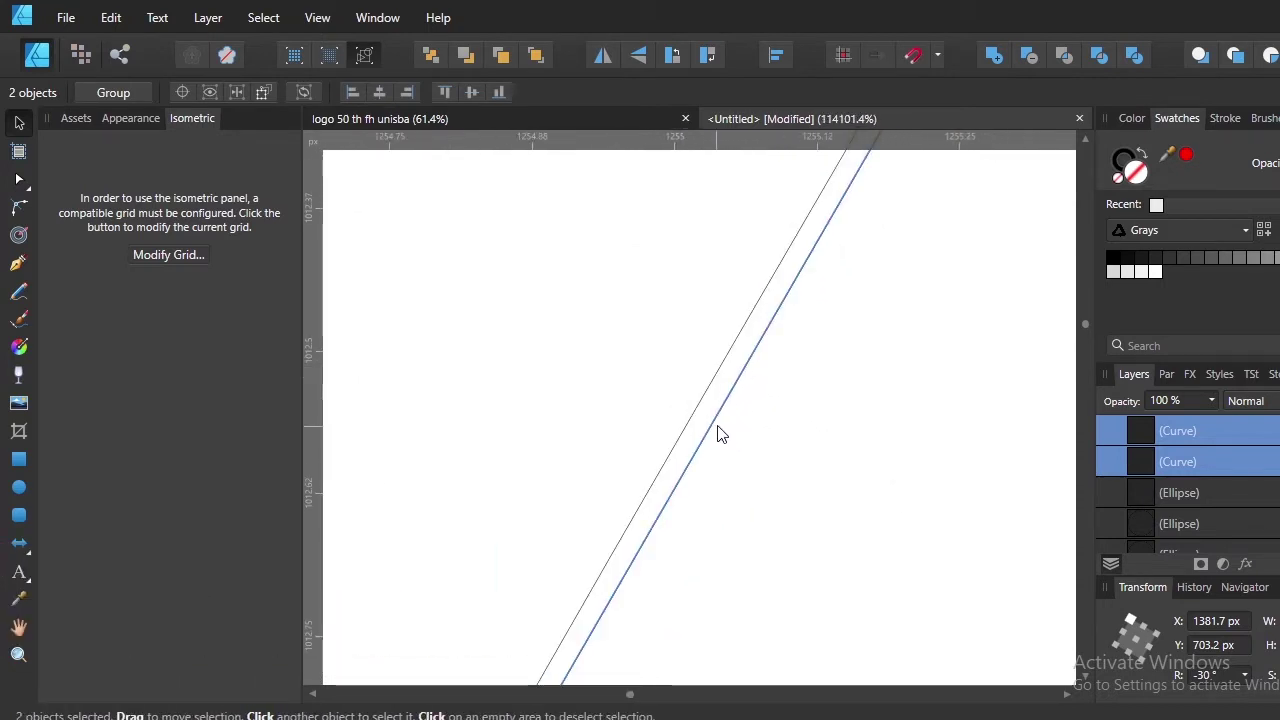
drag(715, 418, 703, 414)
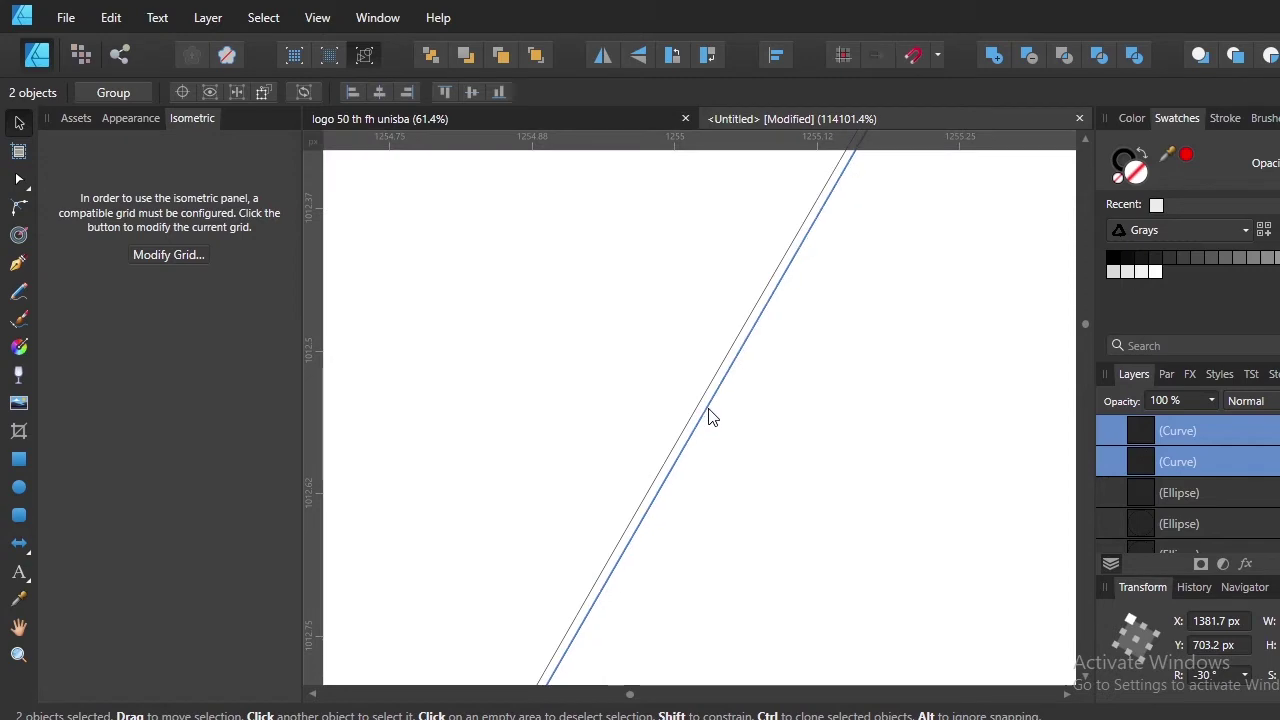
scroll(717, 480, down, 3)
scroll(717, 480, down, 3)
scroll(725, 480, down, 3)
scroll(733, 480, down, 2)
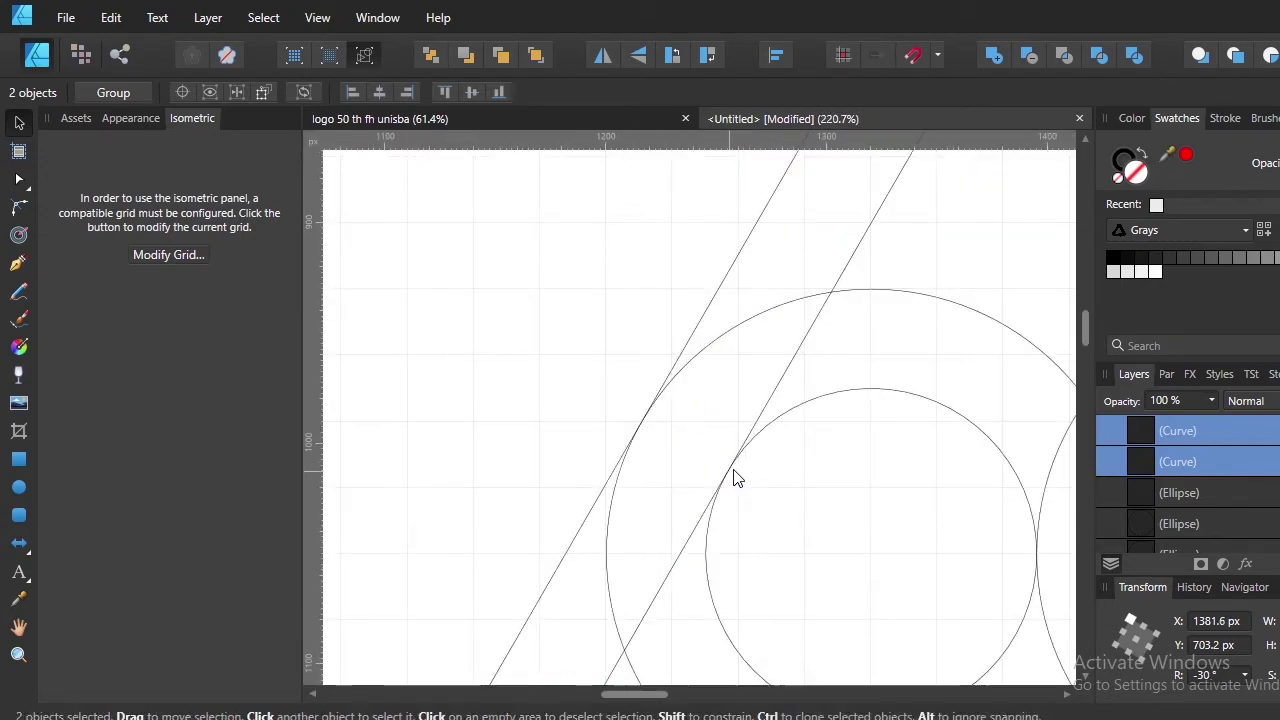
scroll(786, 466, down, 2)
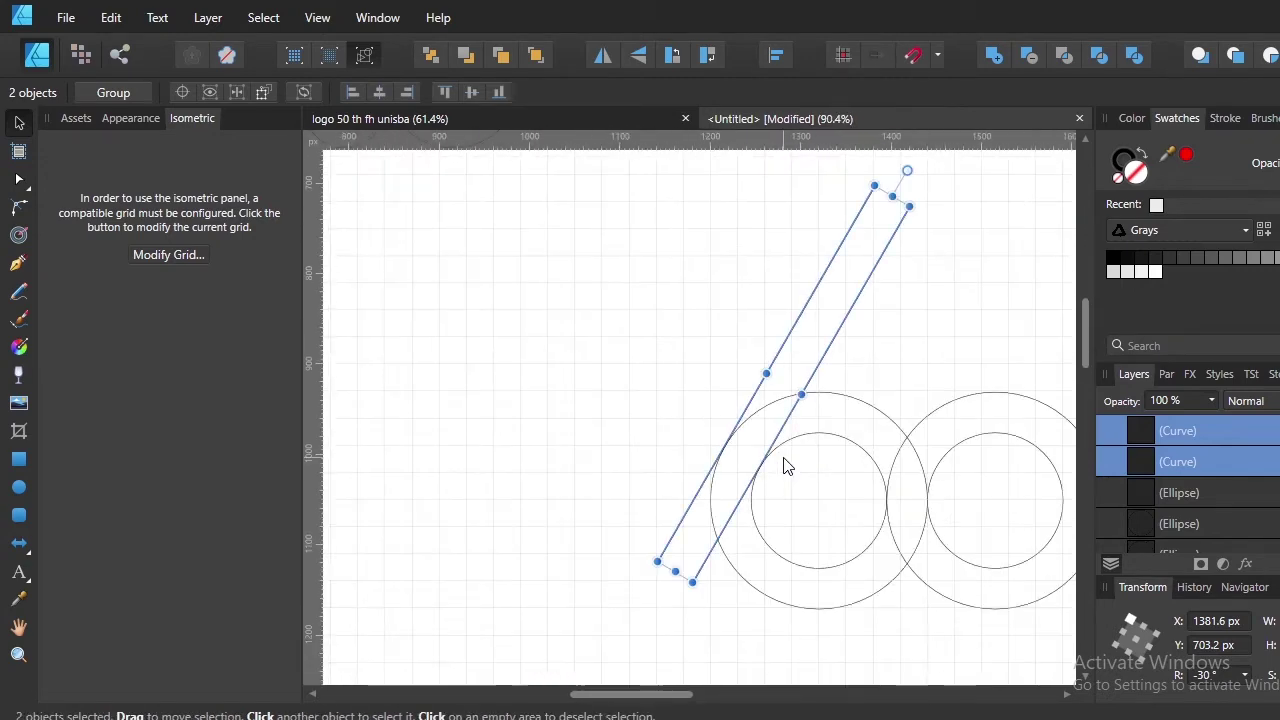
click(789, 377)
scroll(740, 388, down, 2)
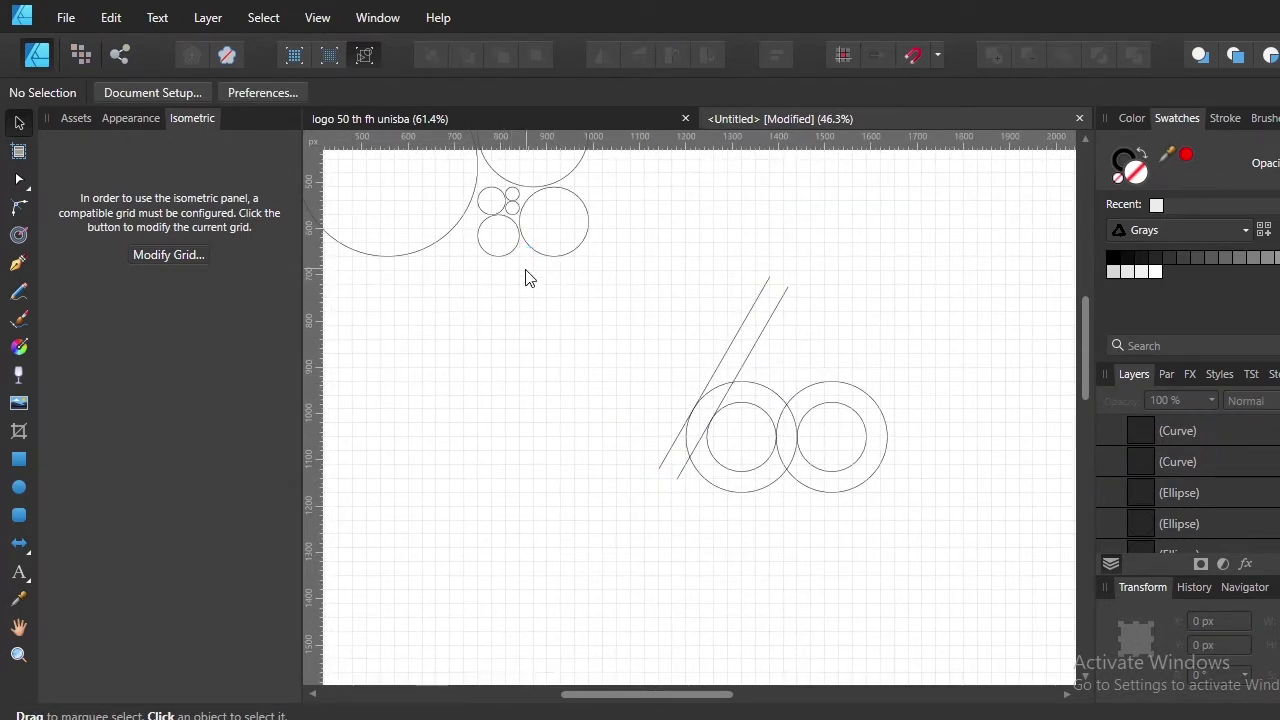
Copy the small circle onto the slanted lines and snap it between them
drag(510, 258, 760, 377)
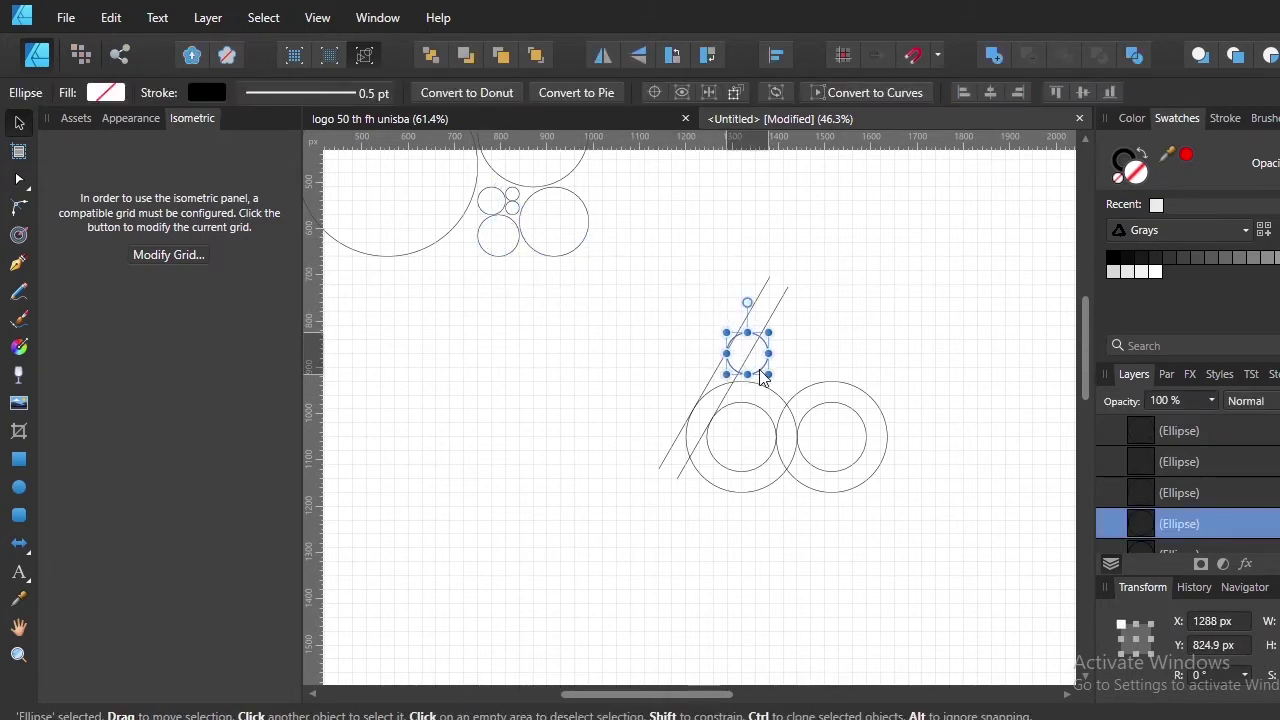
scroll(760, 375, up, 3)
scroll(734, 317, up, 2)
scroll(731, 317, up, 2)
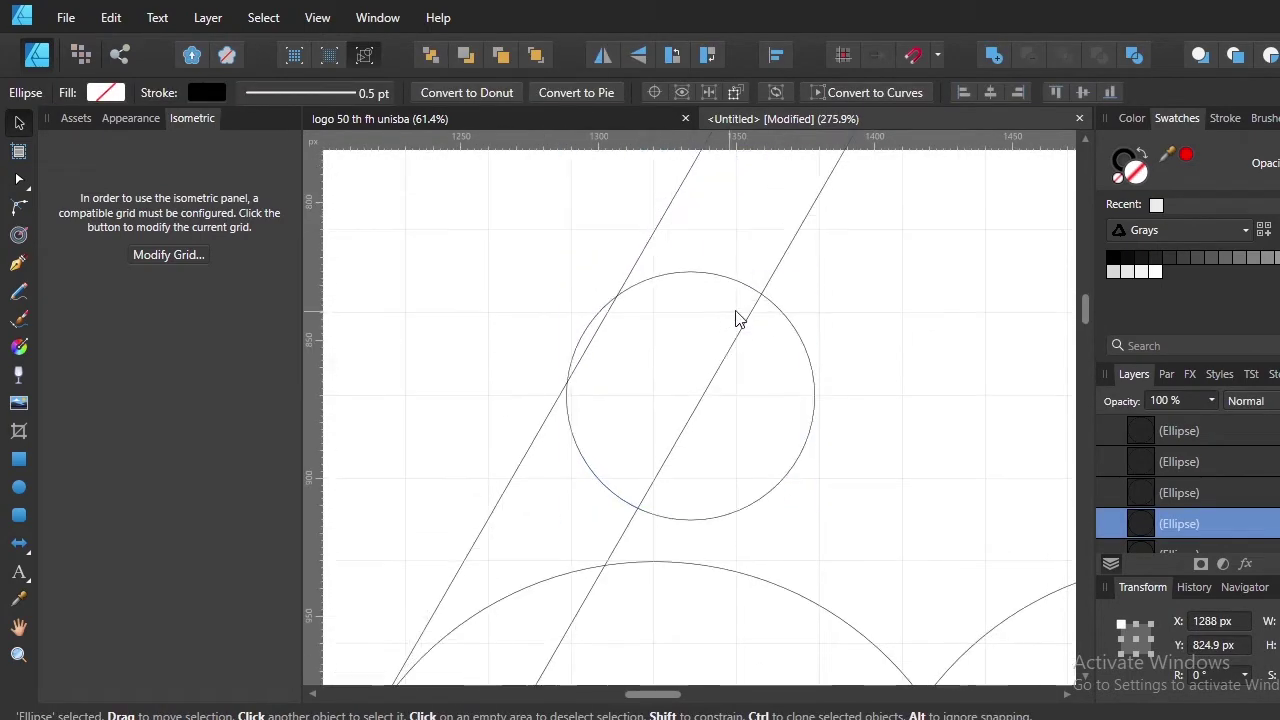
drag(779, 318, 749, 341)
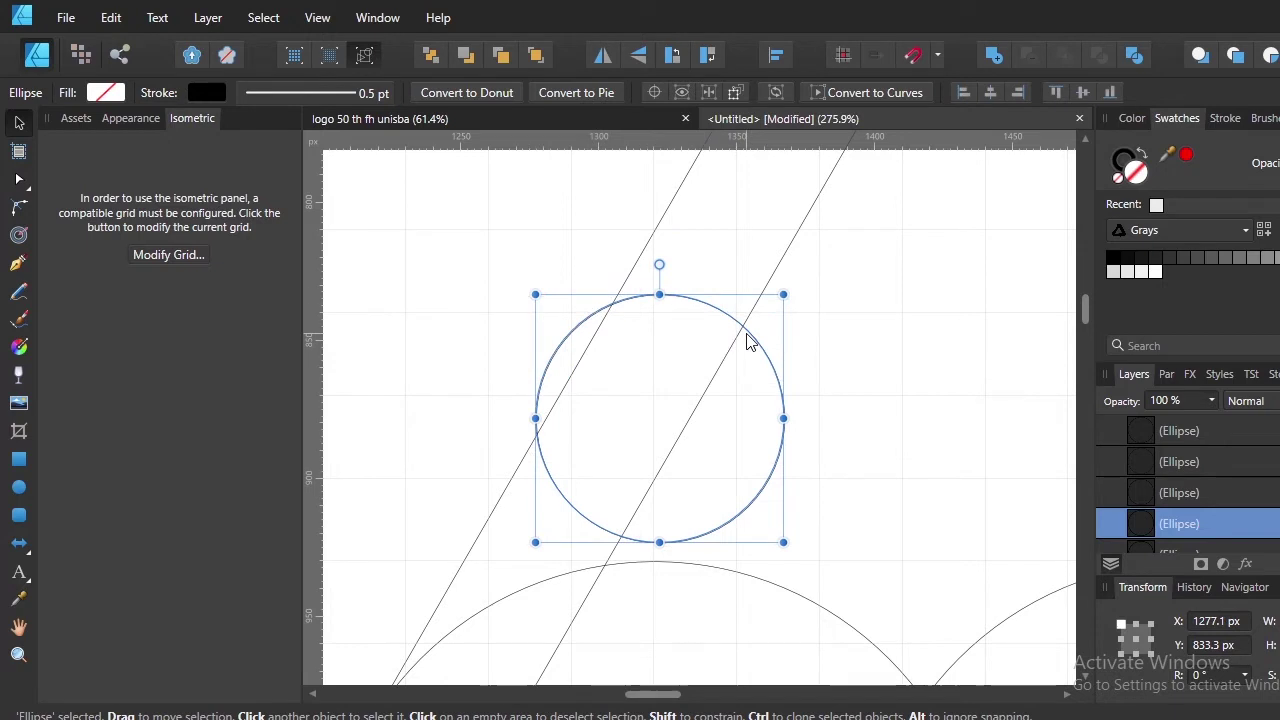
click(912, 55)
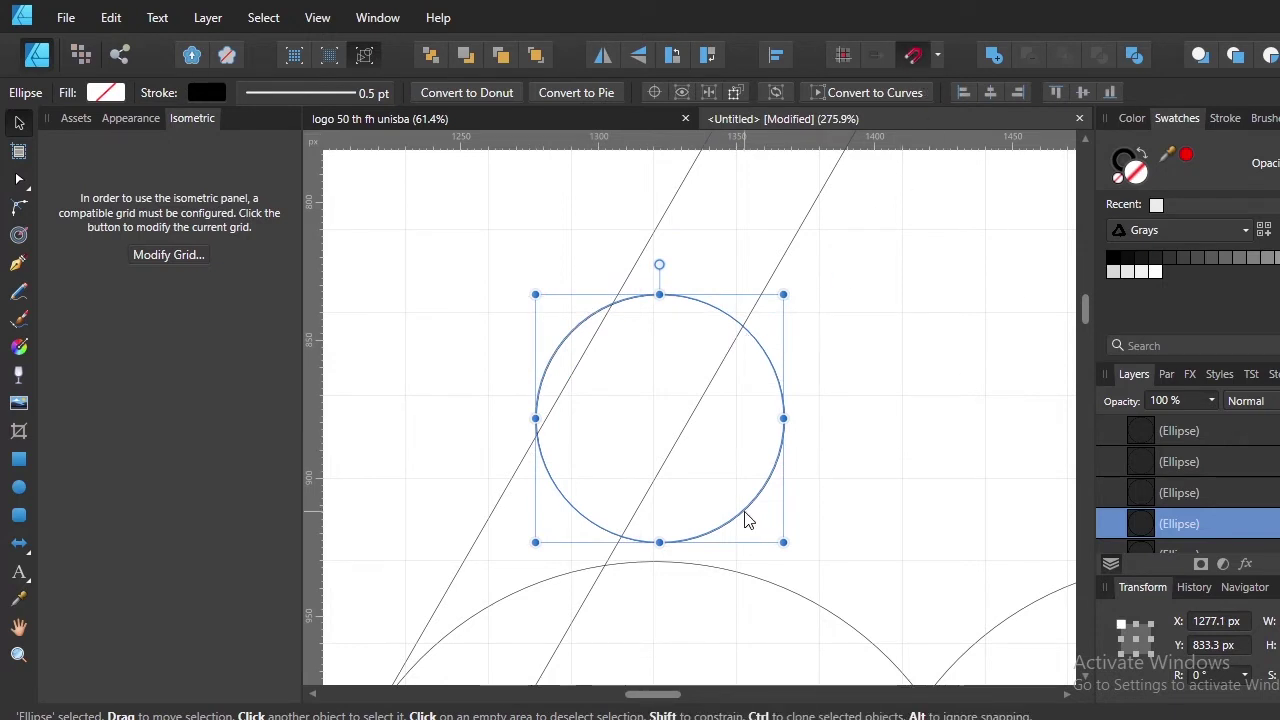
drag(745, 522, 743, 540)
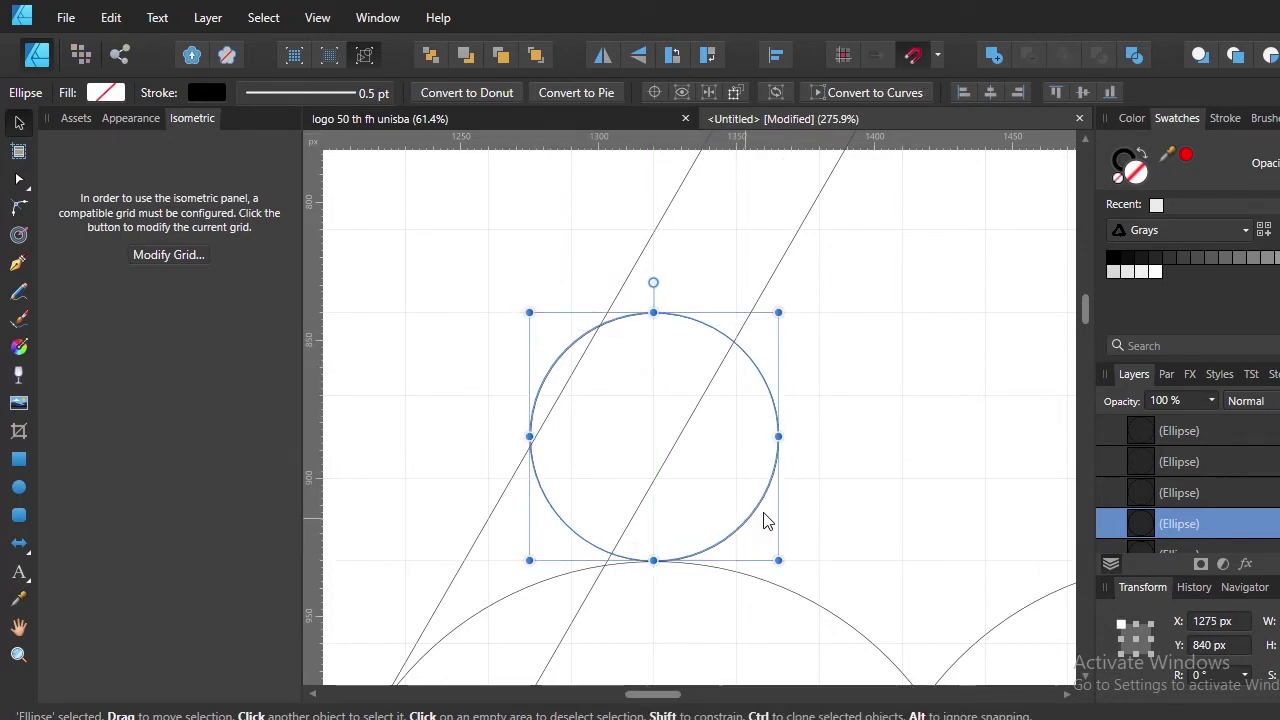
click(866, 490)
Copy both slanted lines to a spot up-left of the rings
scroll(866, 490, down, 5)
click(831, 403)
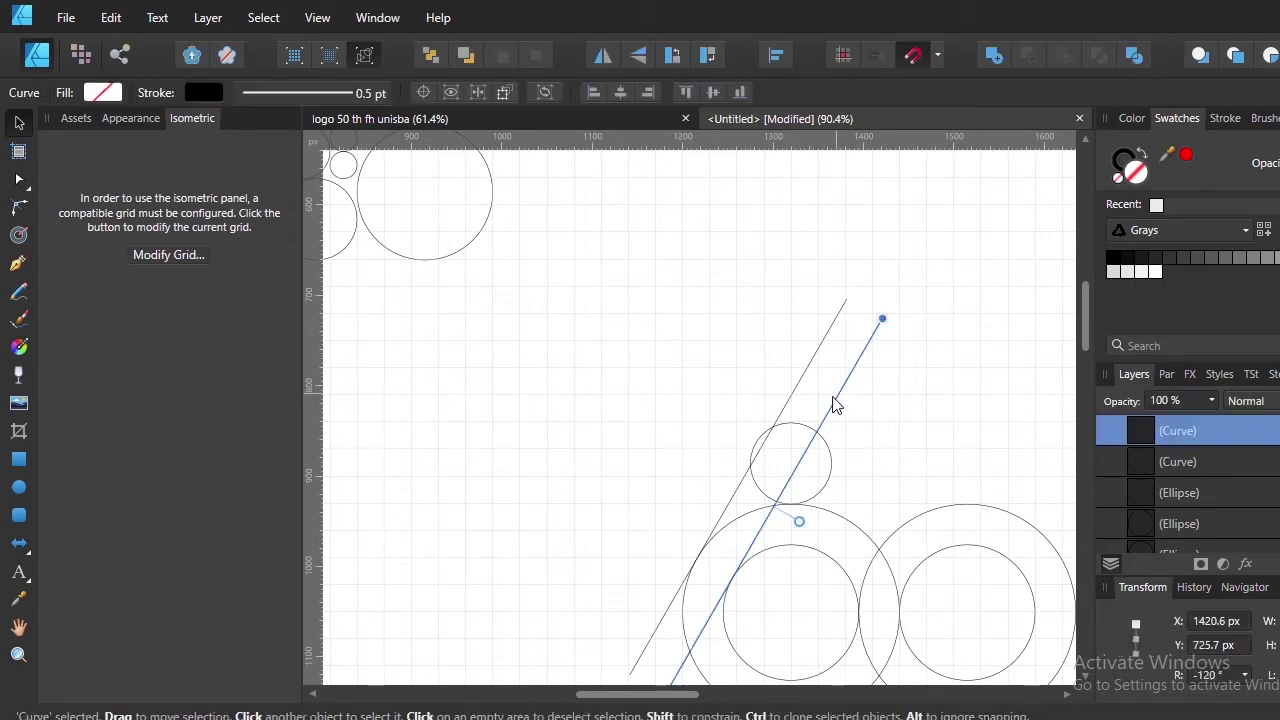
shift+click(797, 392)
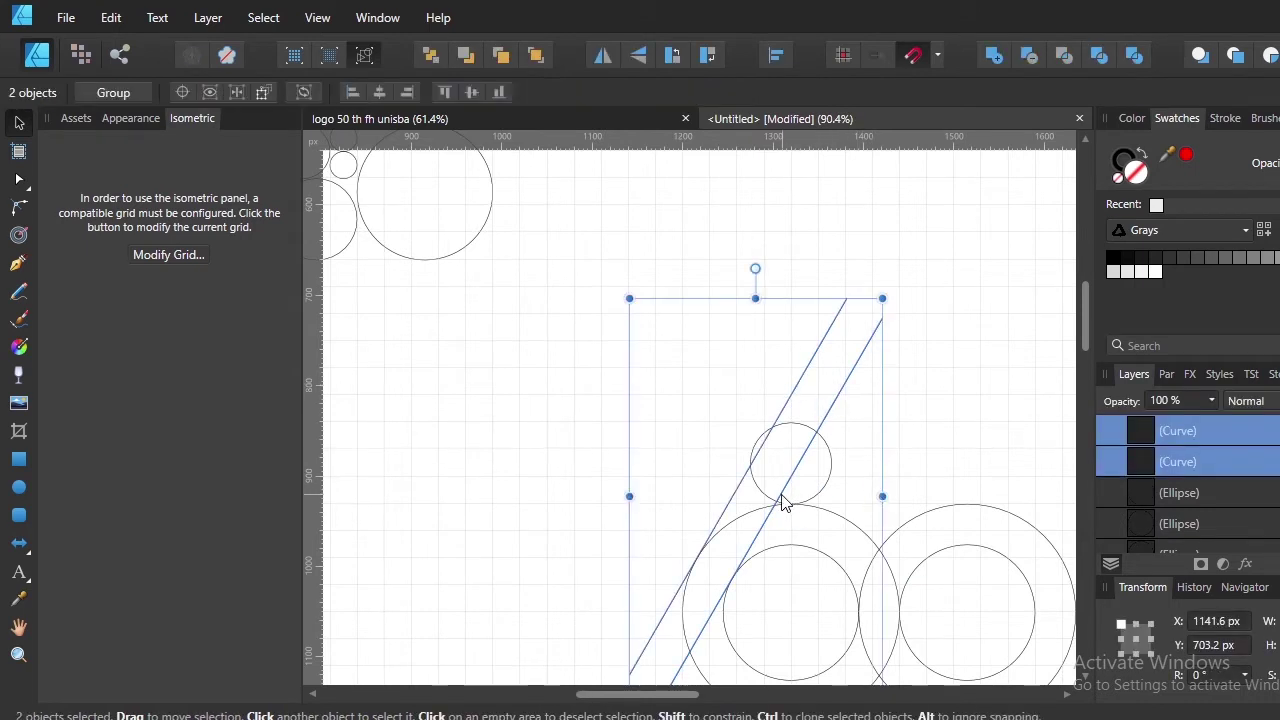
mouse_move(783, 503)
mouse_down()
mouse_move(707, 411)
mouse_move(680, 411)
mouse_up()
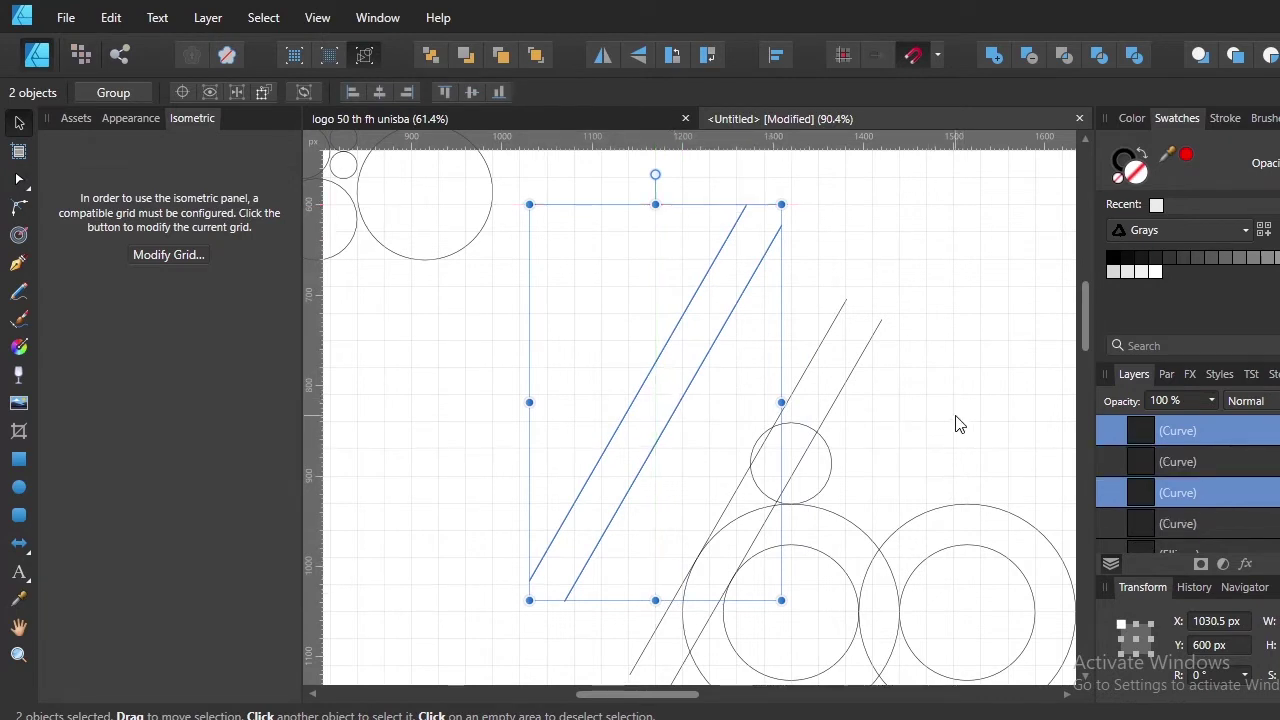
Rotate the copied line pair horizontal, lower line resting on the small circle's top
mouse_move(657, 174)
mouse_down()
mouse_move(766, 214)
mouse_move(855, 288)
mouse_up()
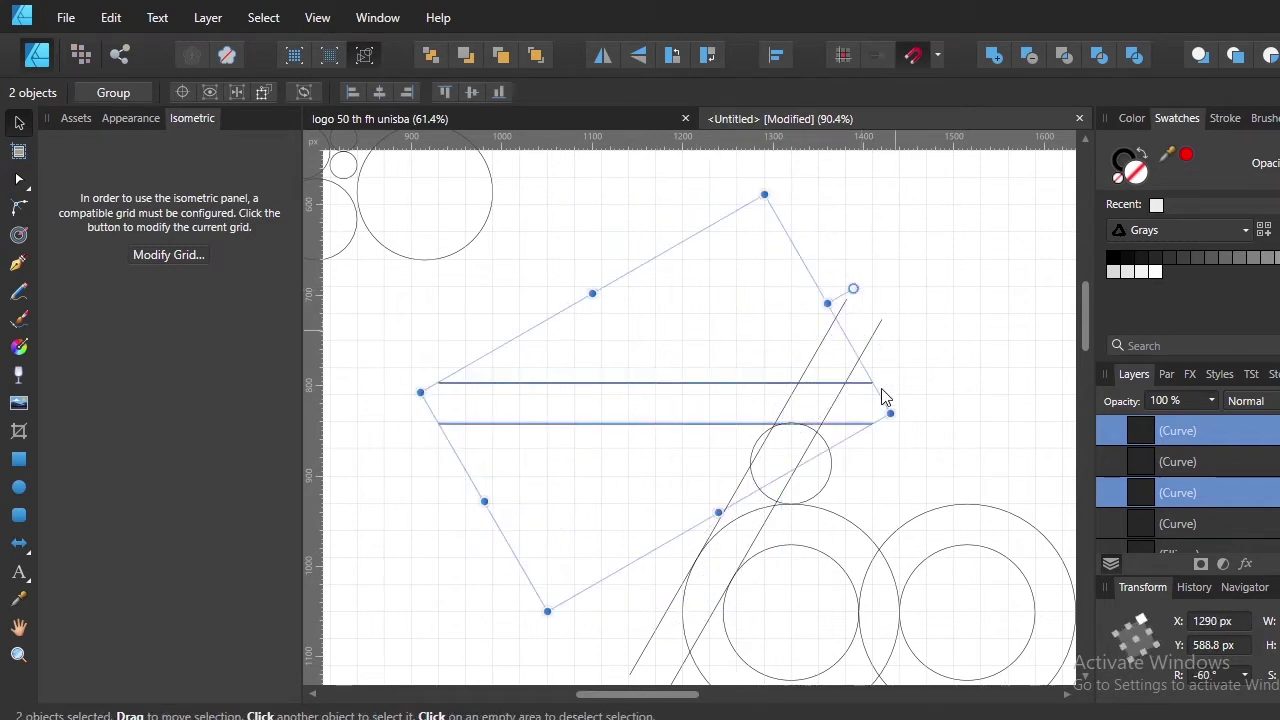
scroll(778, 451, up, 3)
scroll(700, 445, right, 2)
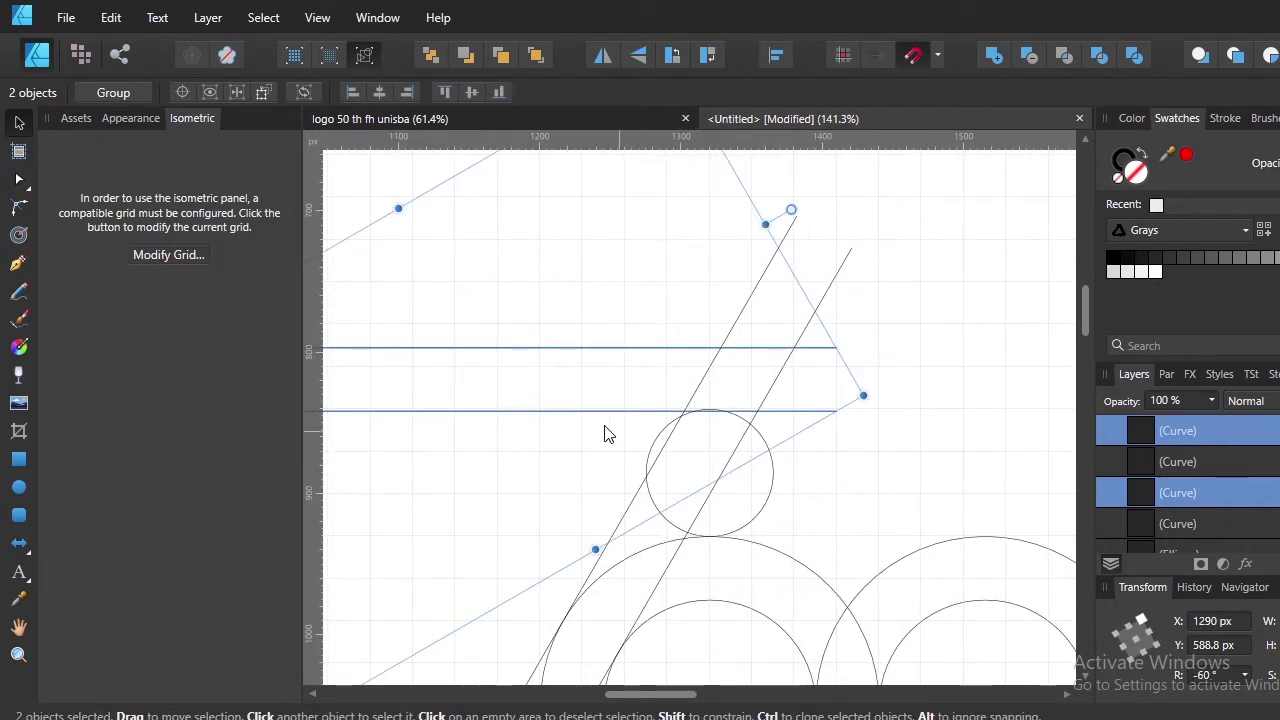
Move the two horizontal lines about 225 px right (X 1290 → 1515 px) across both circles
drag(556, 417, 876, 417)
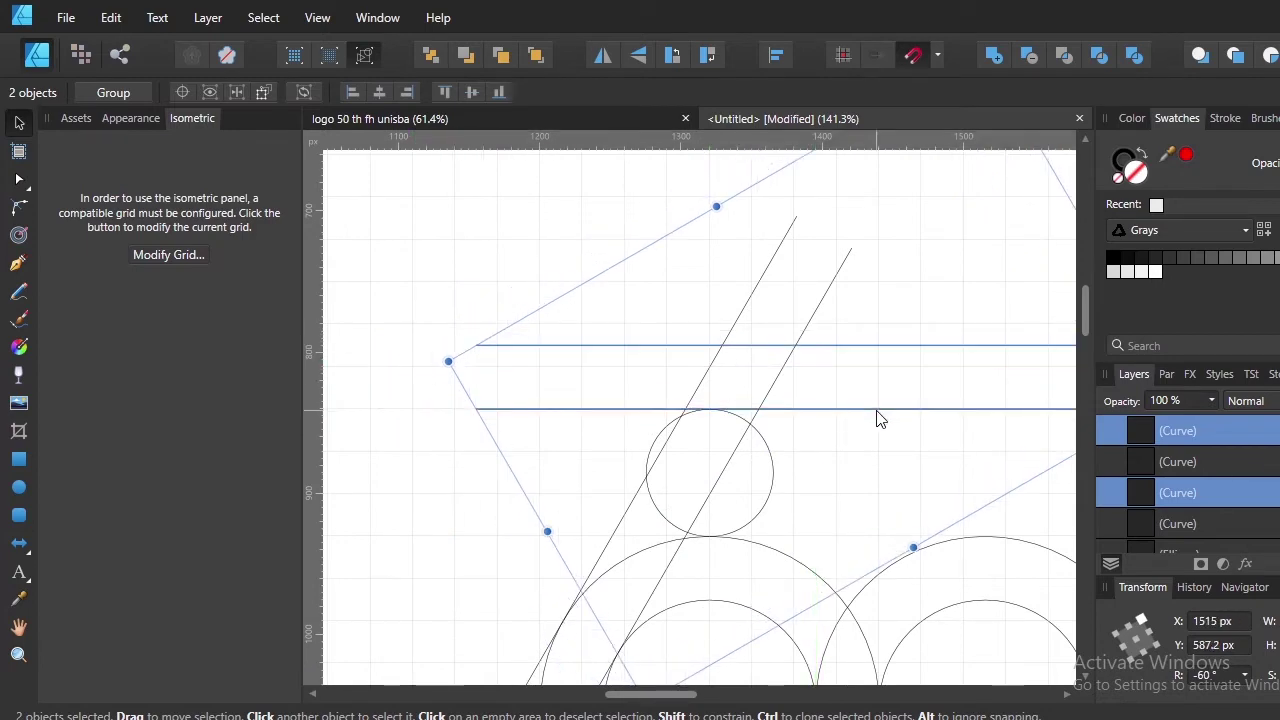
scroll(680, 420, up, 2)
scroll(743, 406, up, 2)
scroll(806, 400, up, 2)
scroll(823, 403, up, 1)
scroll(823, 403, down, 10)
scroll(823, 400, right, 3)
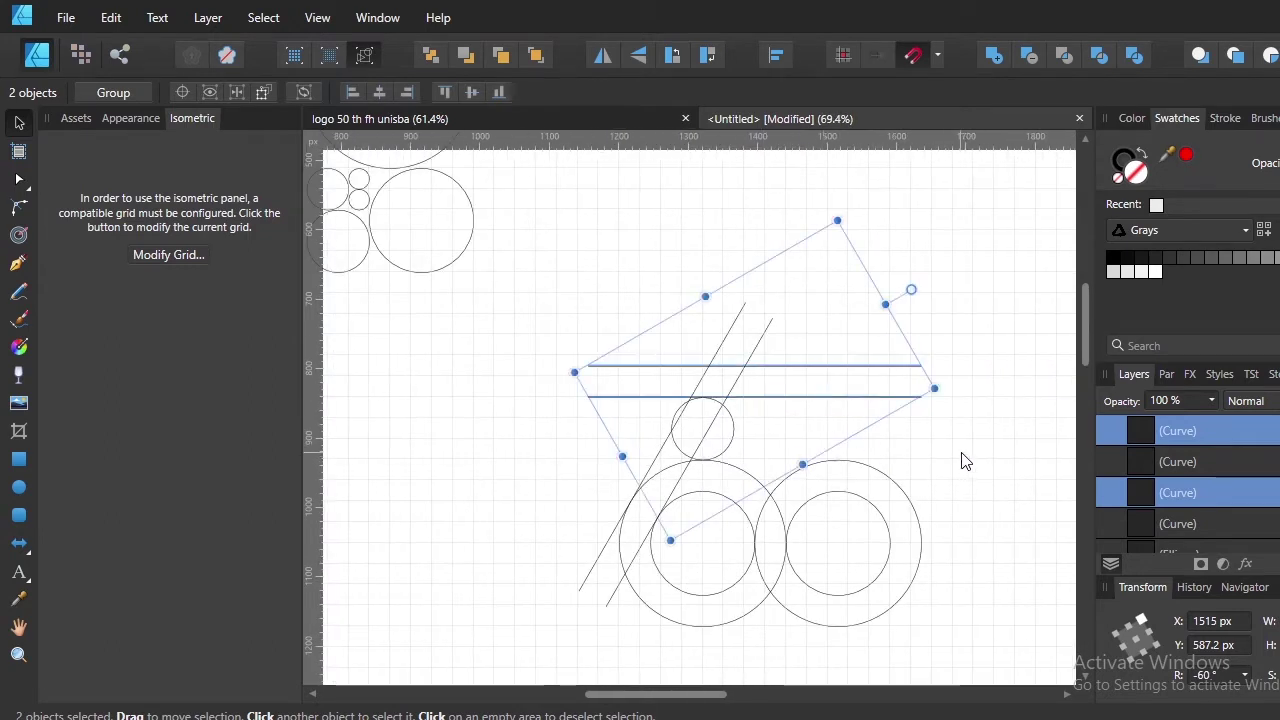
click(900, 472)
Clone the right diagonal line rightwards as a third parallel diagonal between the circles
click(676, 490)
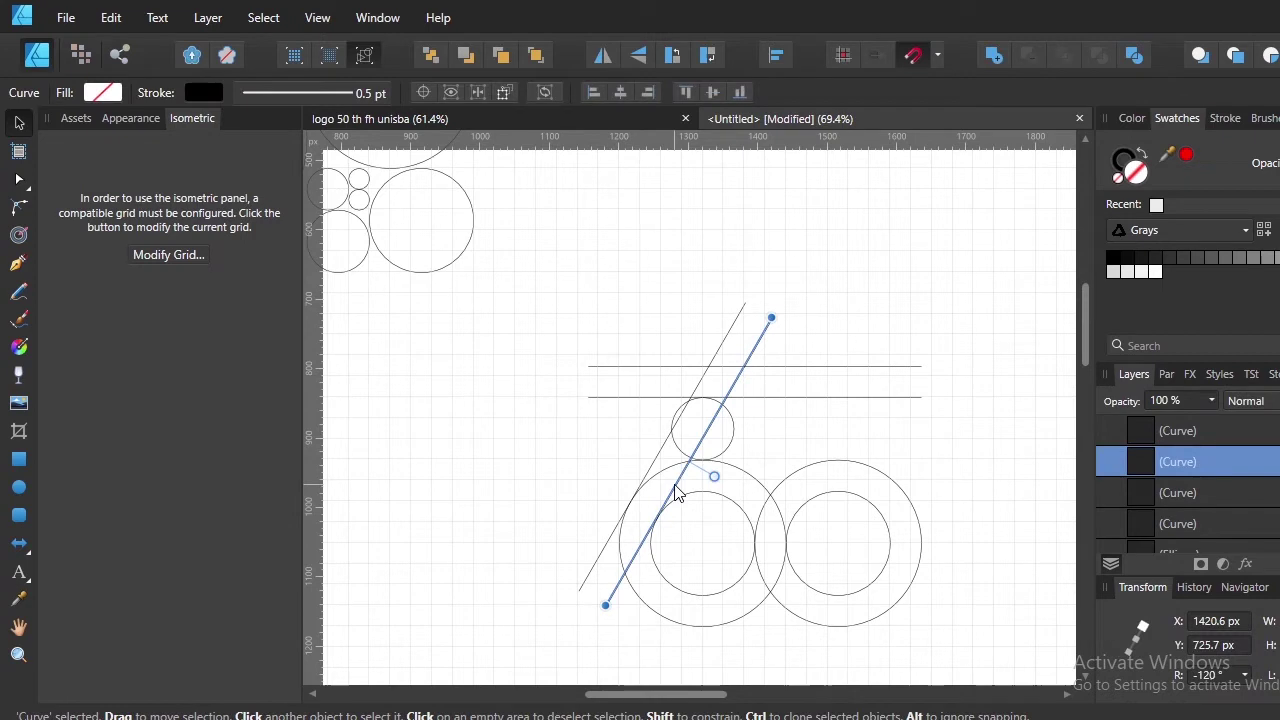
drag(676, 490, 763, 500)
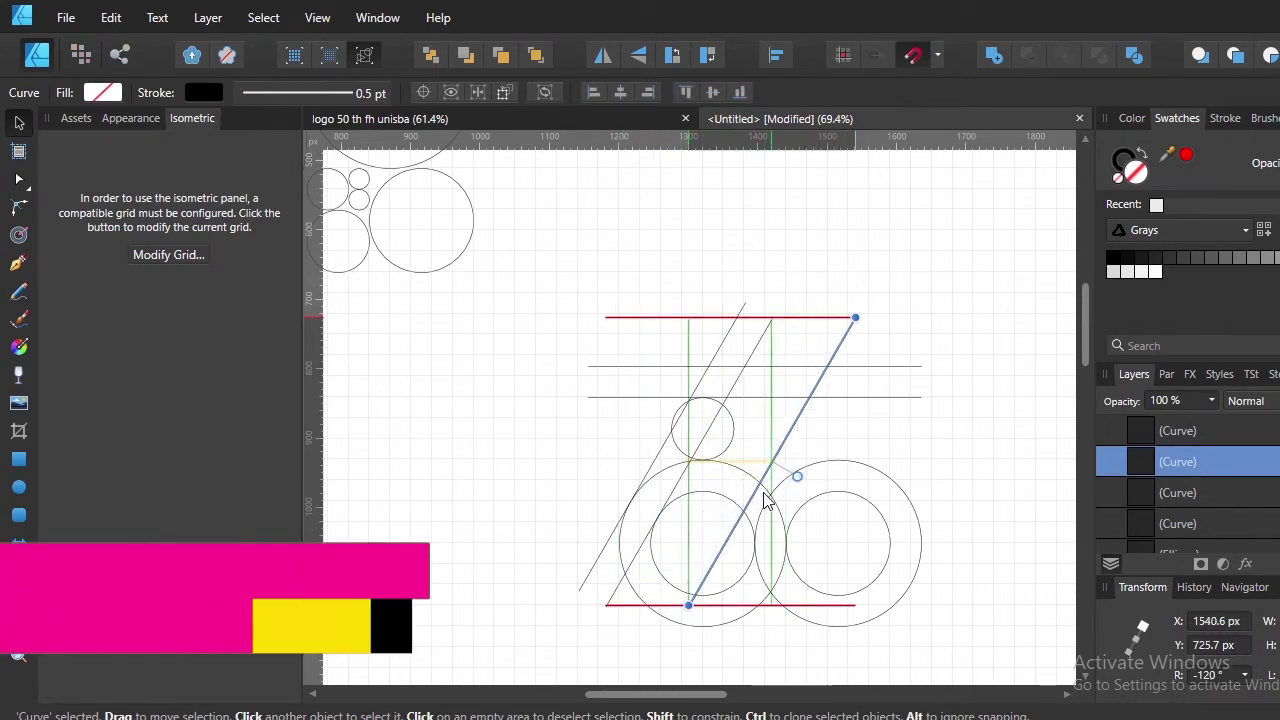
mouse_move(763, 500)
mouse_down()
mouse_move(790, 502)
mouse_move(763, 500)
mouse_up()
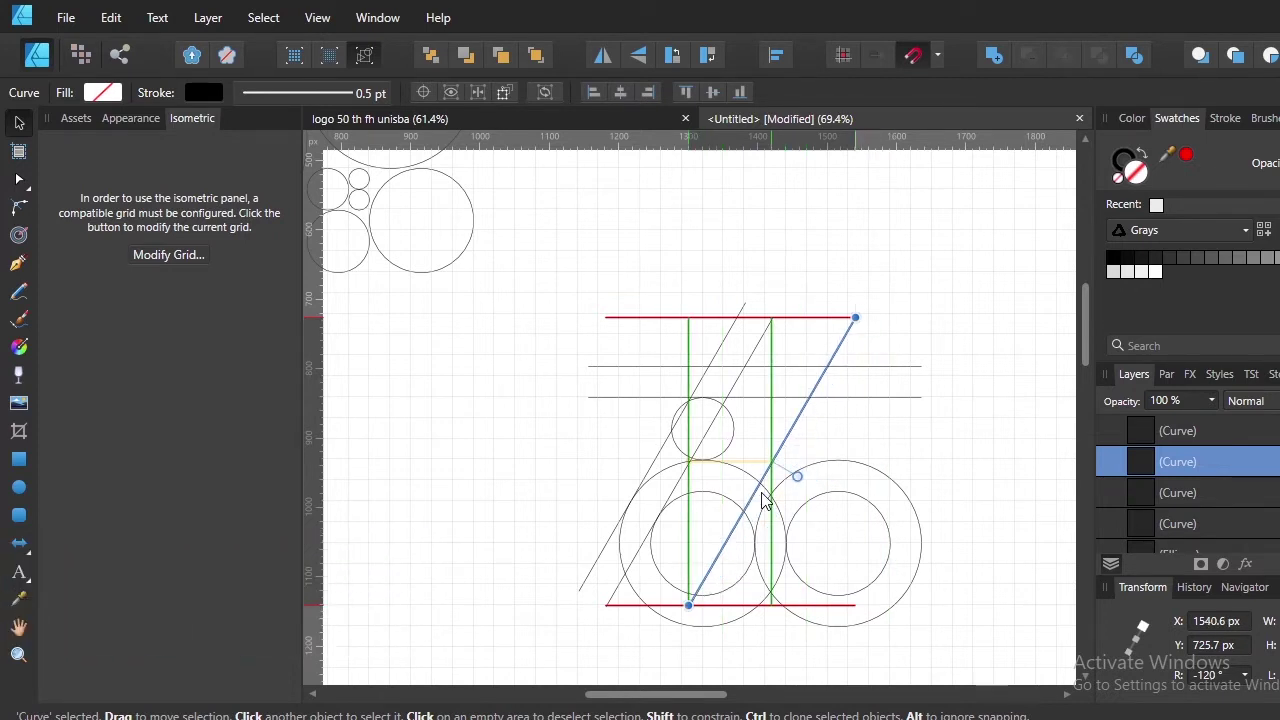
click(926, 444)
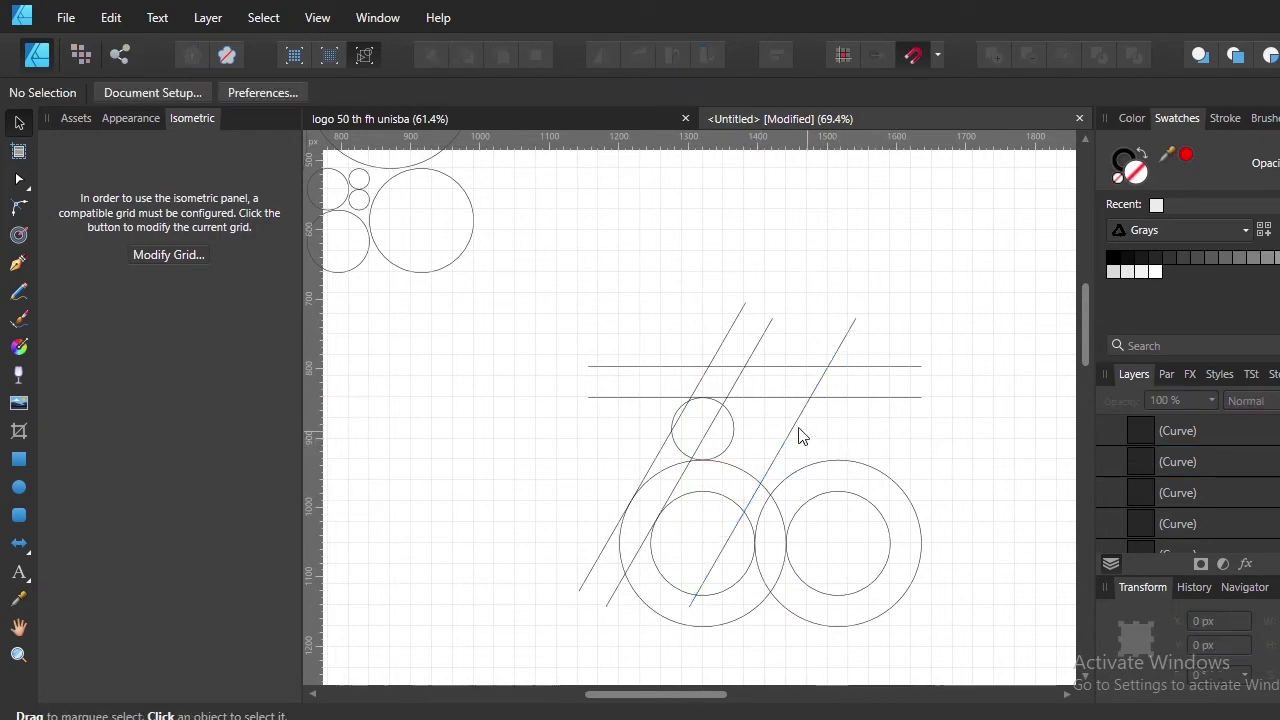
Marquee-select all ten construction lines and circles
scroll(826, 430, up, 3)
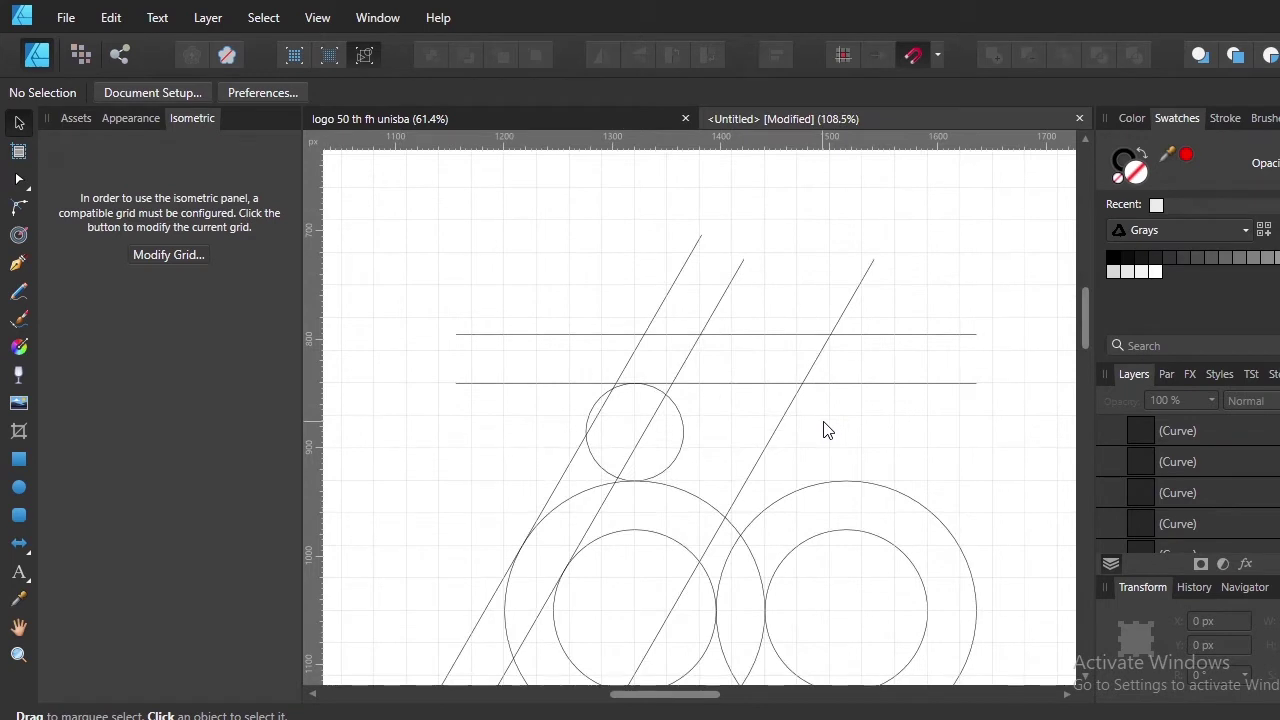
scroll(760, 438, down, 2)
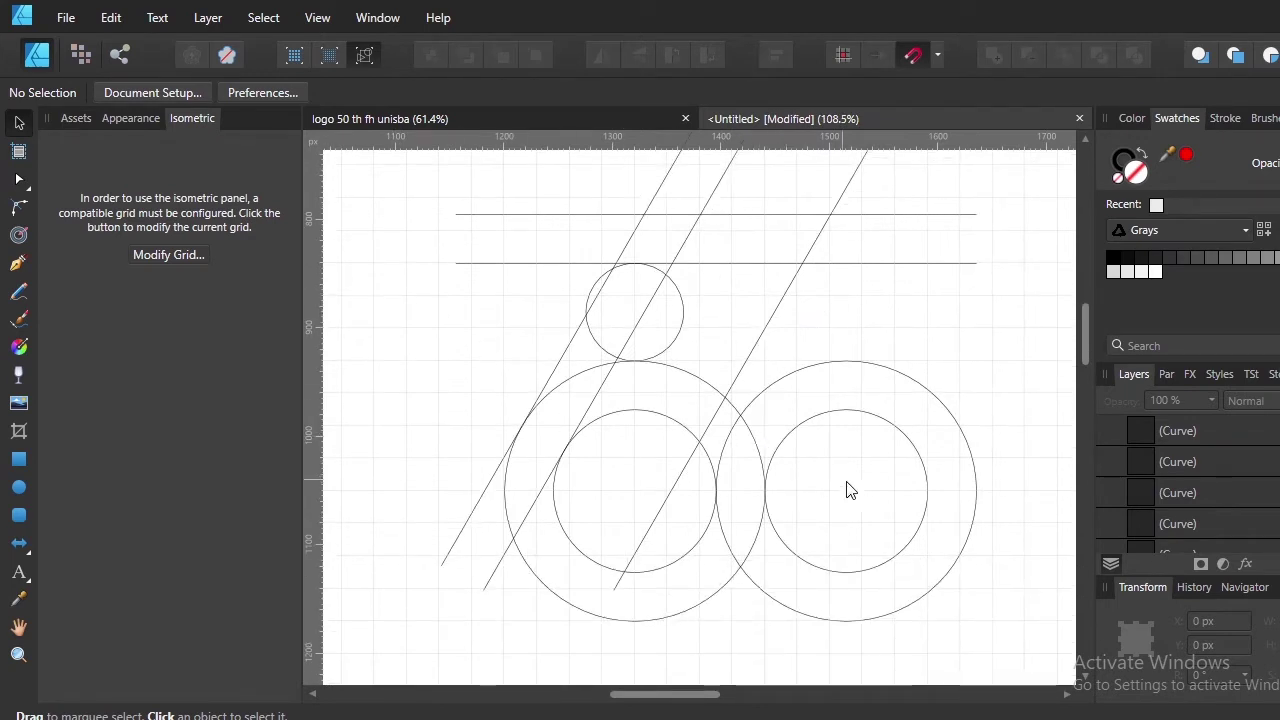
scroll(840, 495, down, 3)
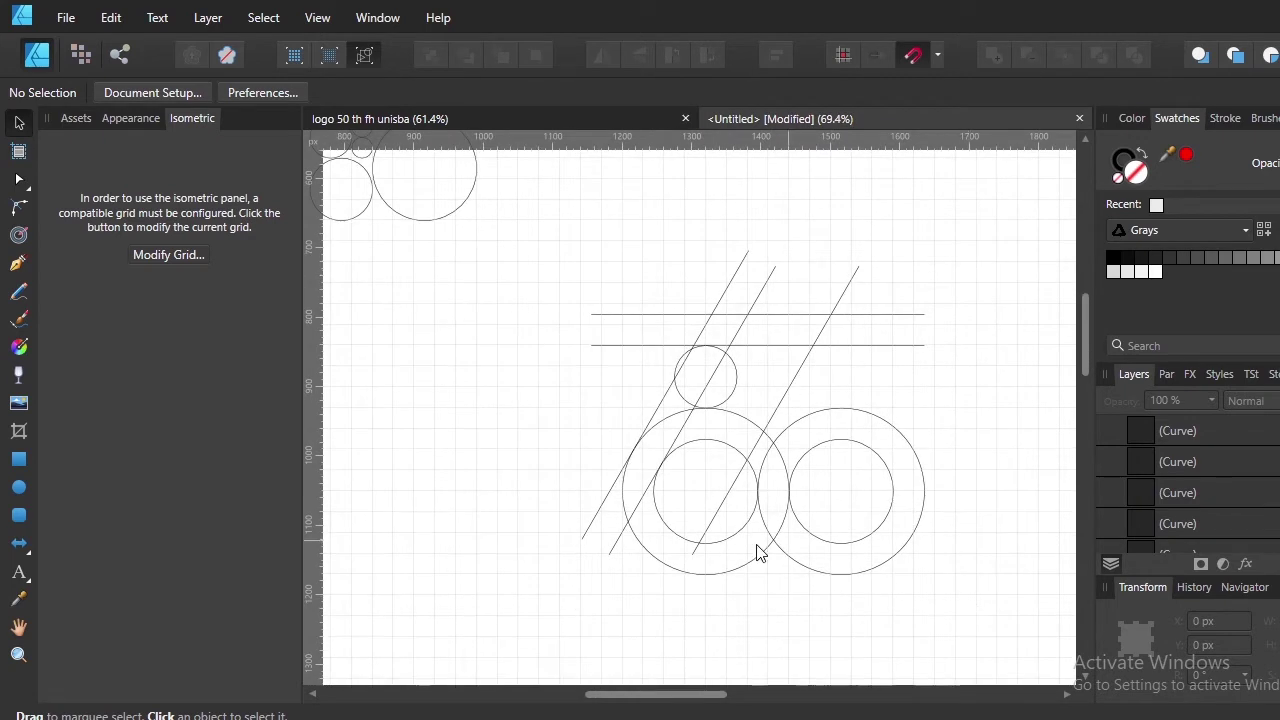
drag(958, 600, 486, 200)
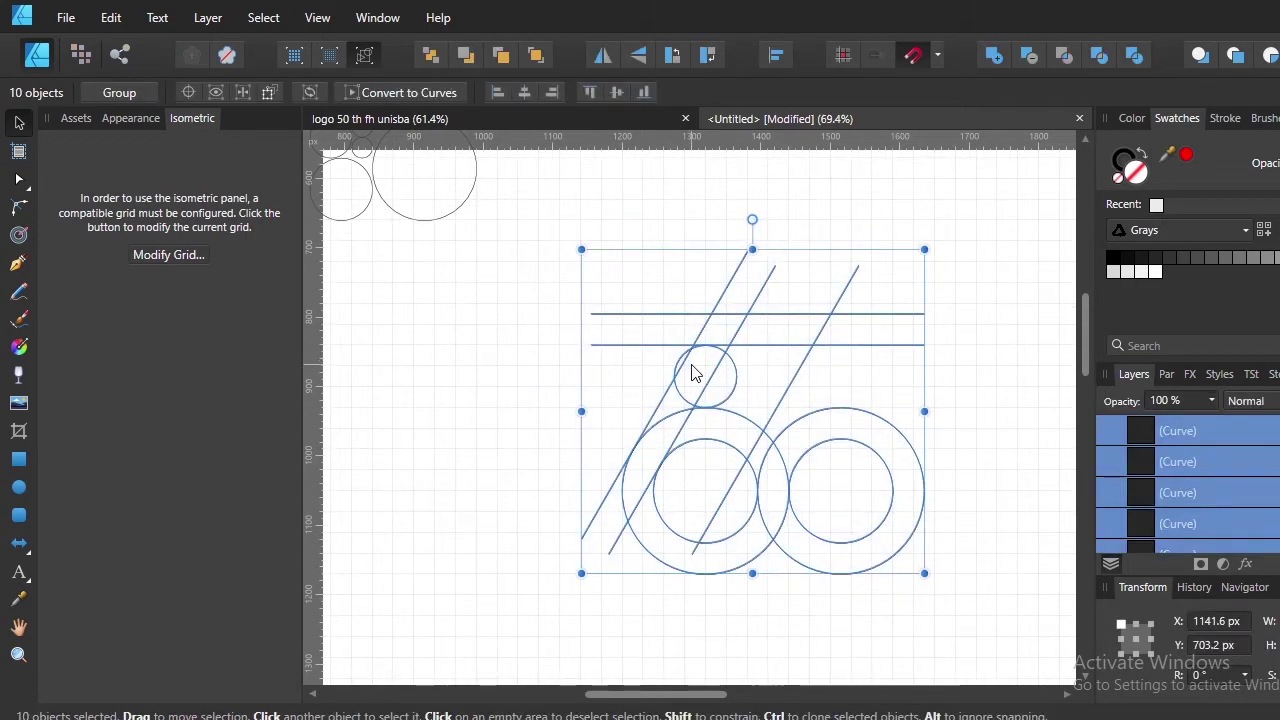
Group the construction objects and name the group 'pola'
key(ctrl+g)
double_click(1177, 524)
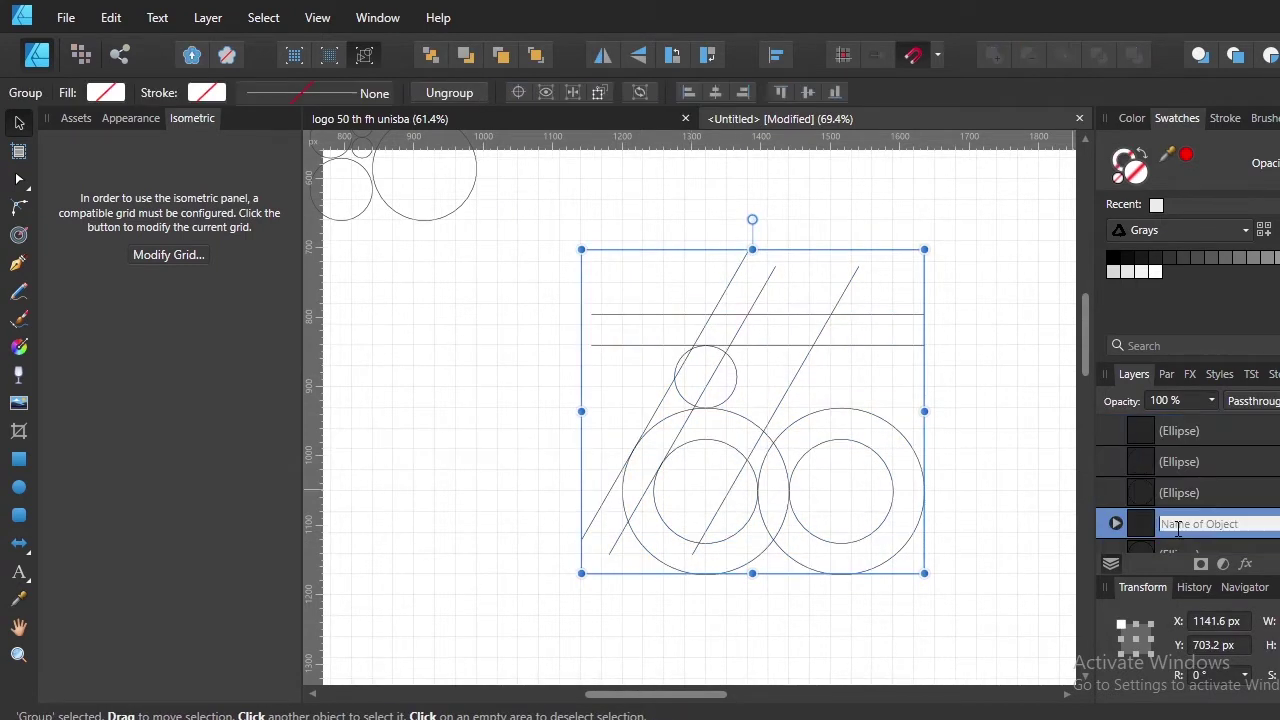
text(pola)
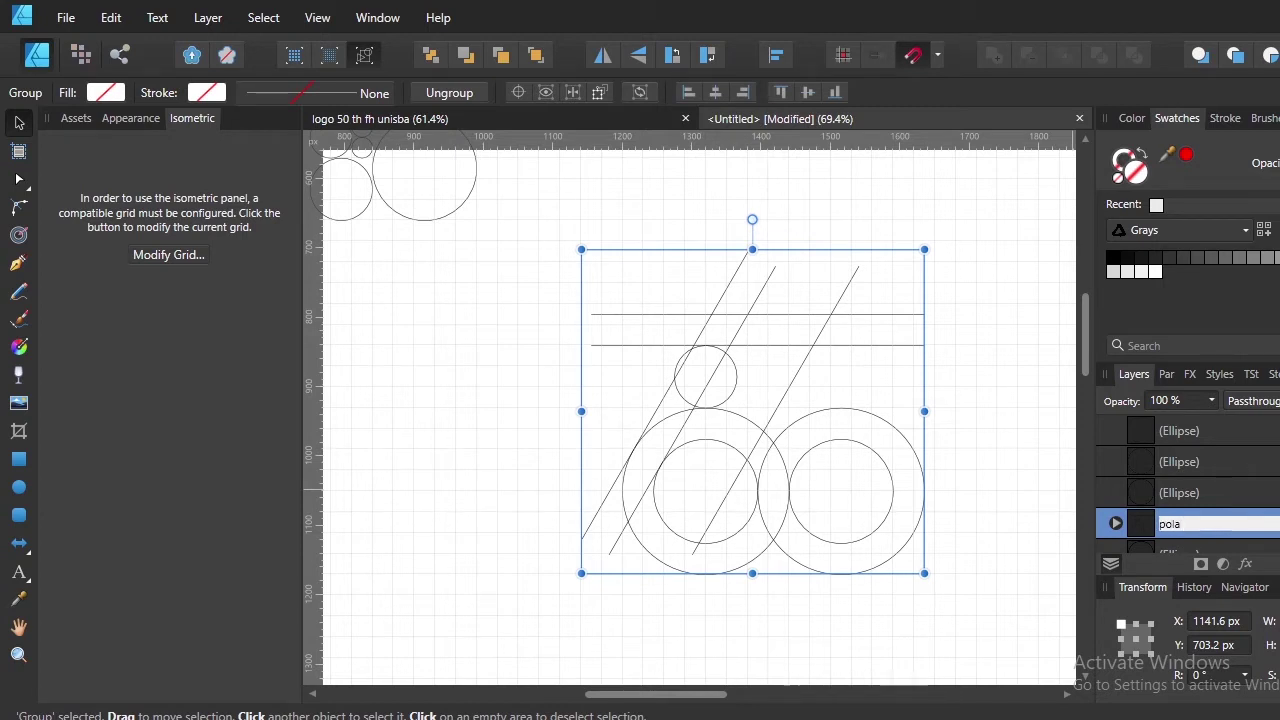
key(Return)
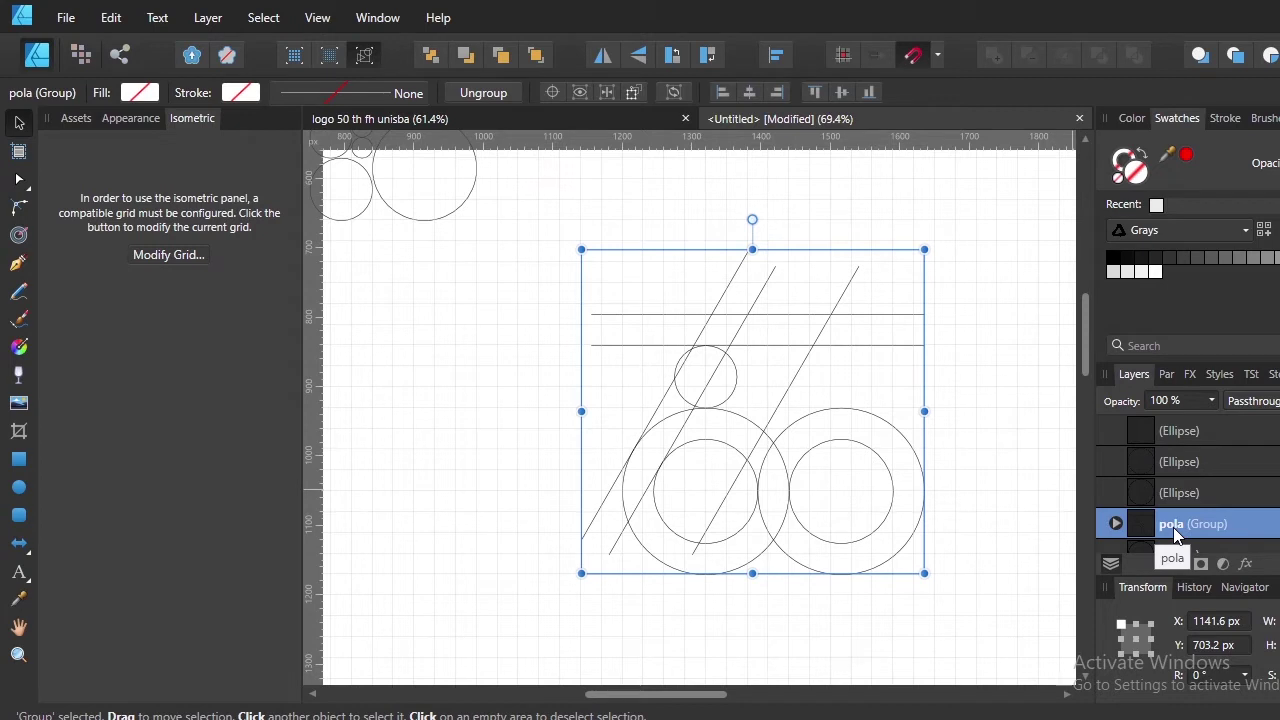
Duplicate the pola group and ungroup the top copy into ten separate curves
right_click(1173, 527)
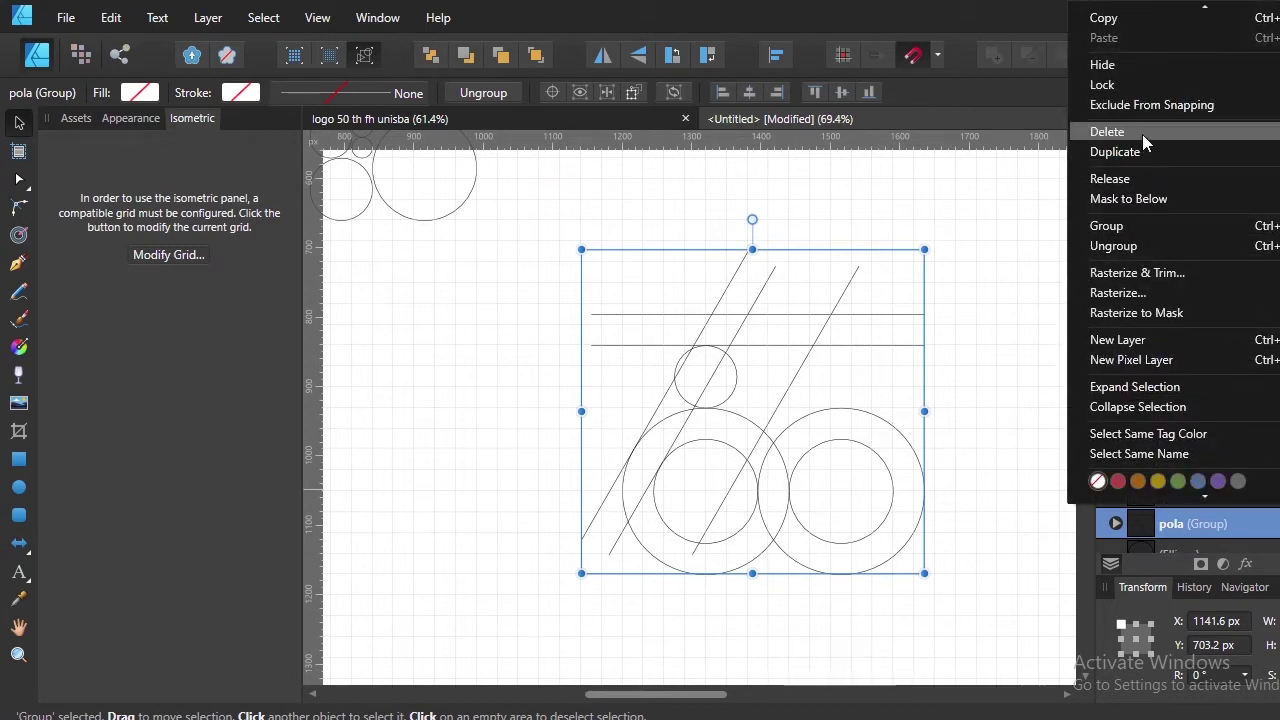
click(1136, 152)
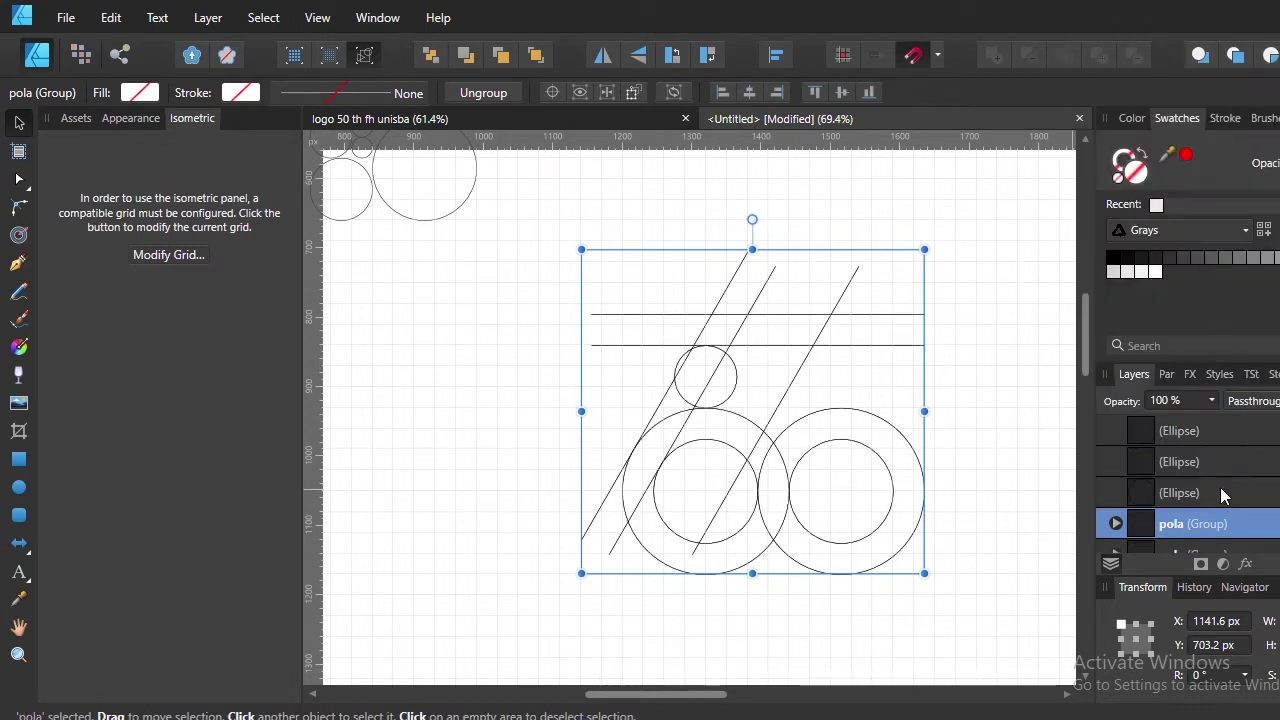
click(1193, 466)
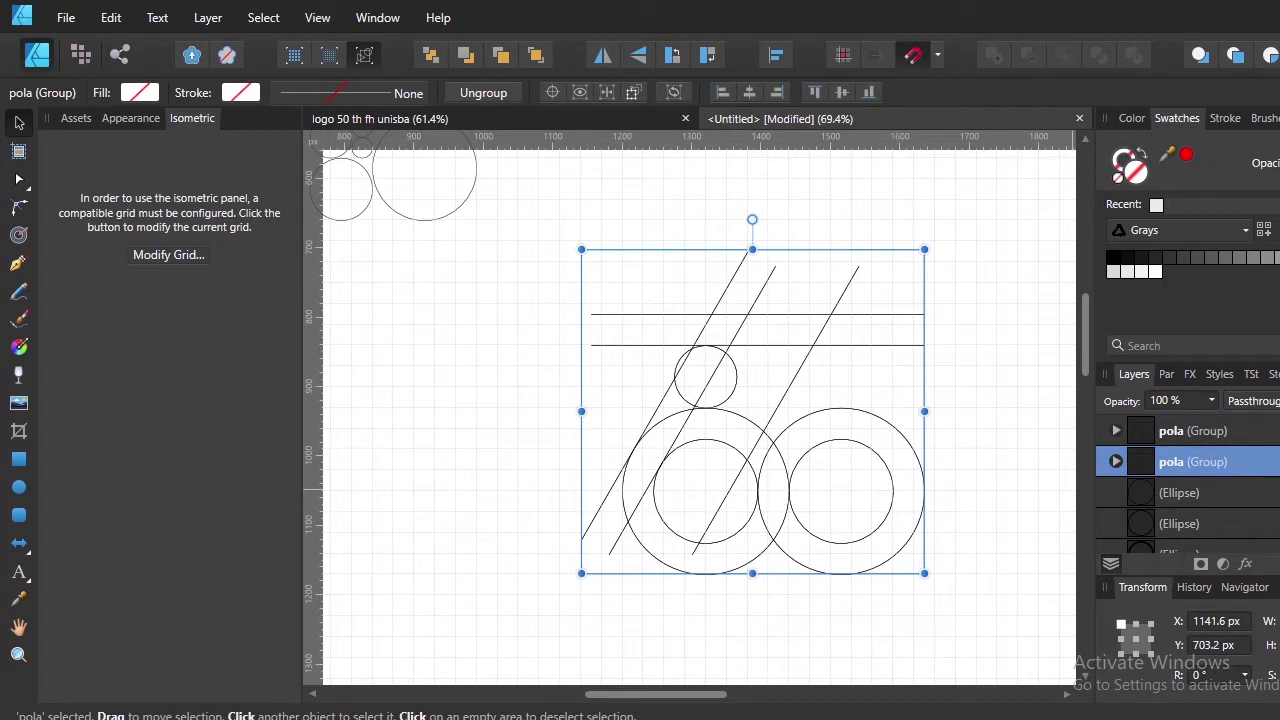
click(1175, 432)
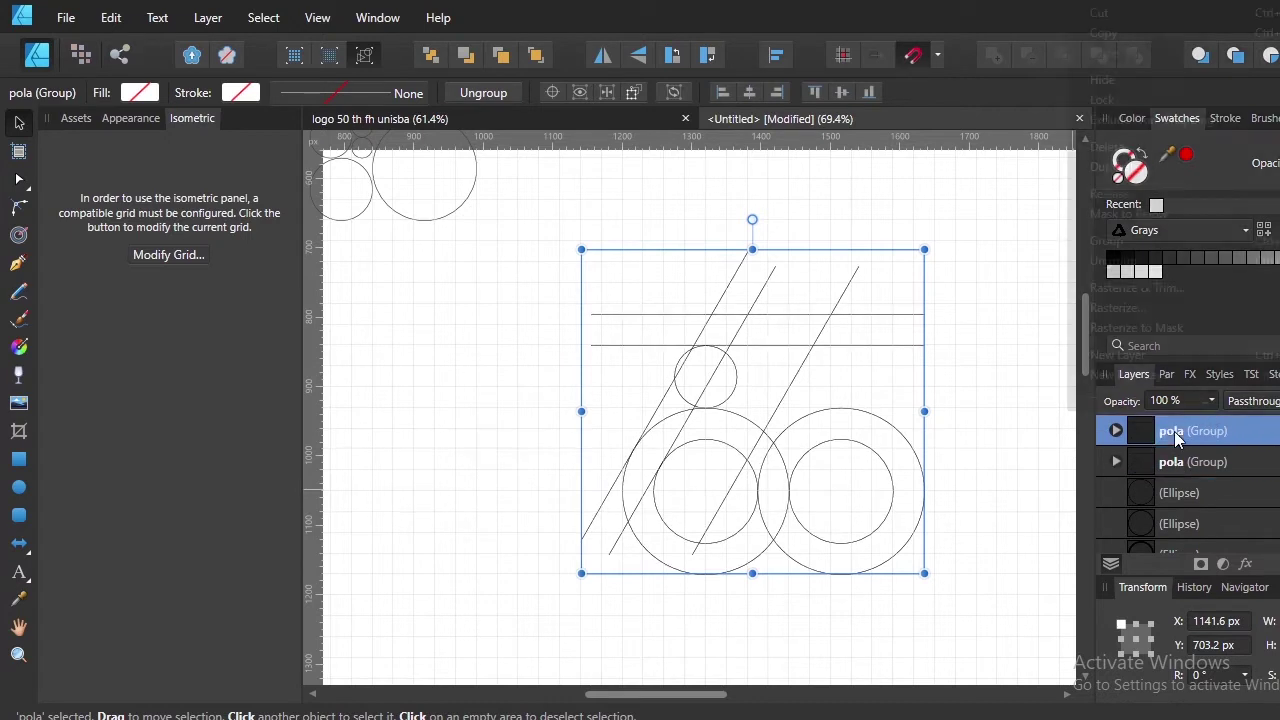
right_click(1174, 431)
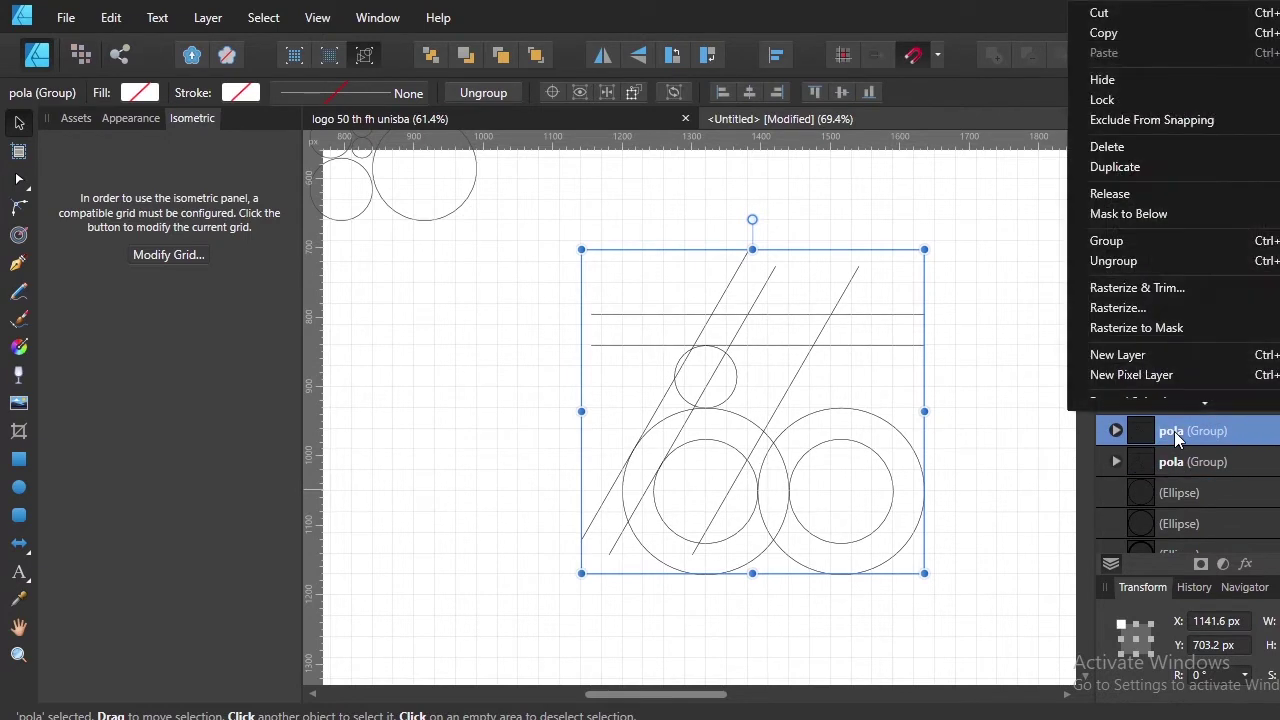
click(1143, 261)
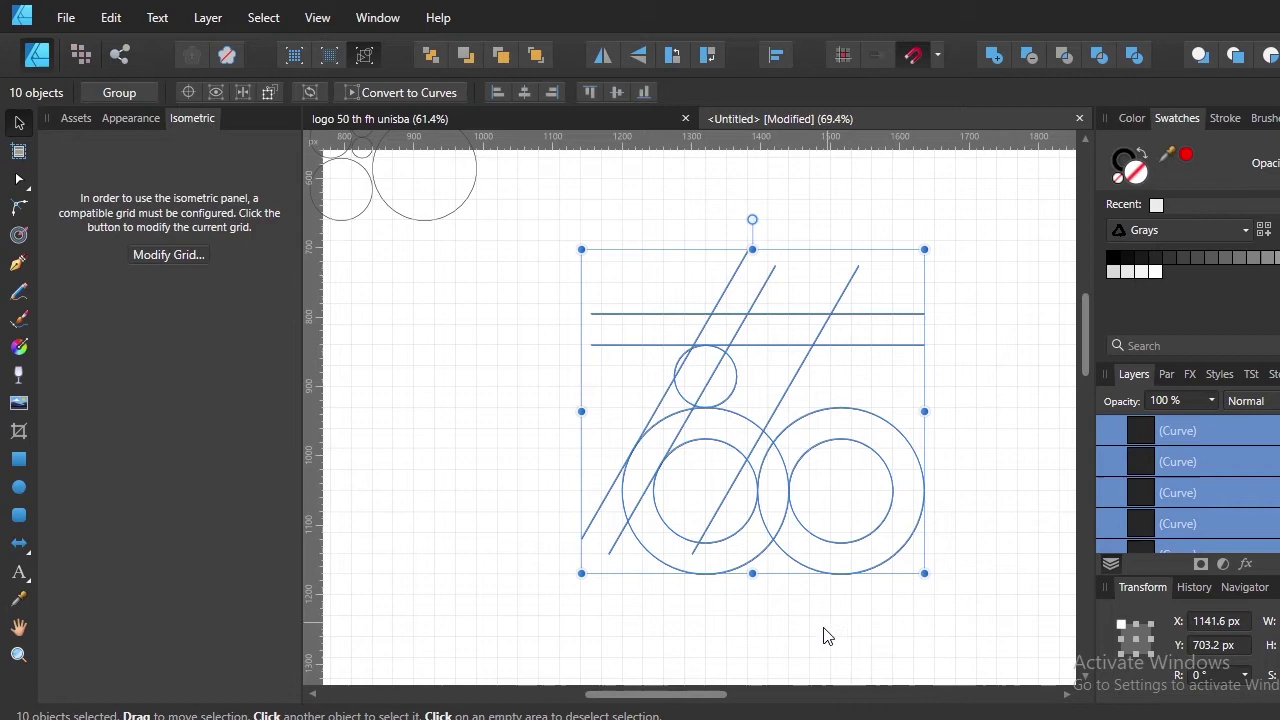
click(780, 640)
scroll(737, 374, up, 3)
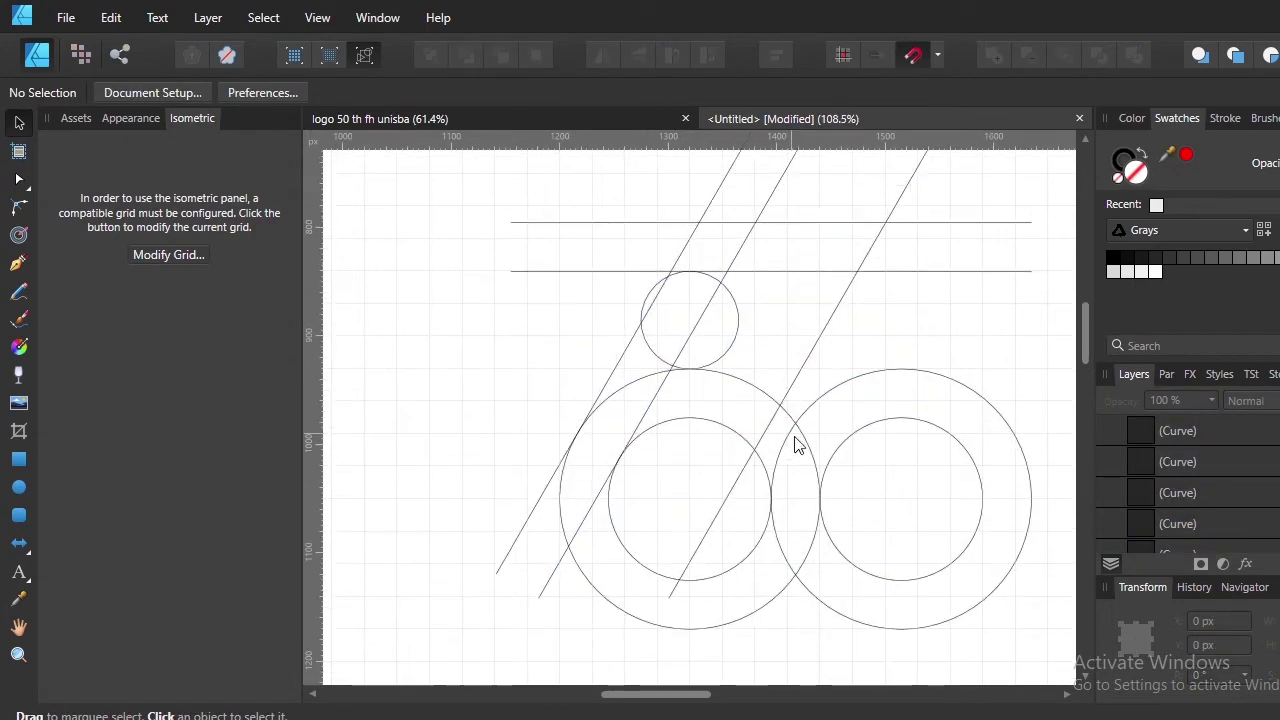
Convert the four ring circles, inner and outer on both sides, into editable curves
scroll(810, 450, right, 3)
click(901, 407)
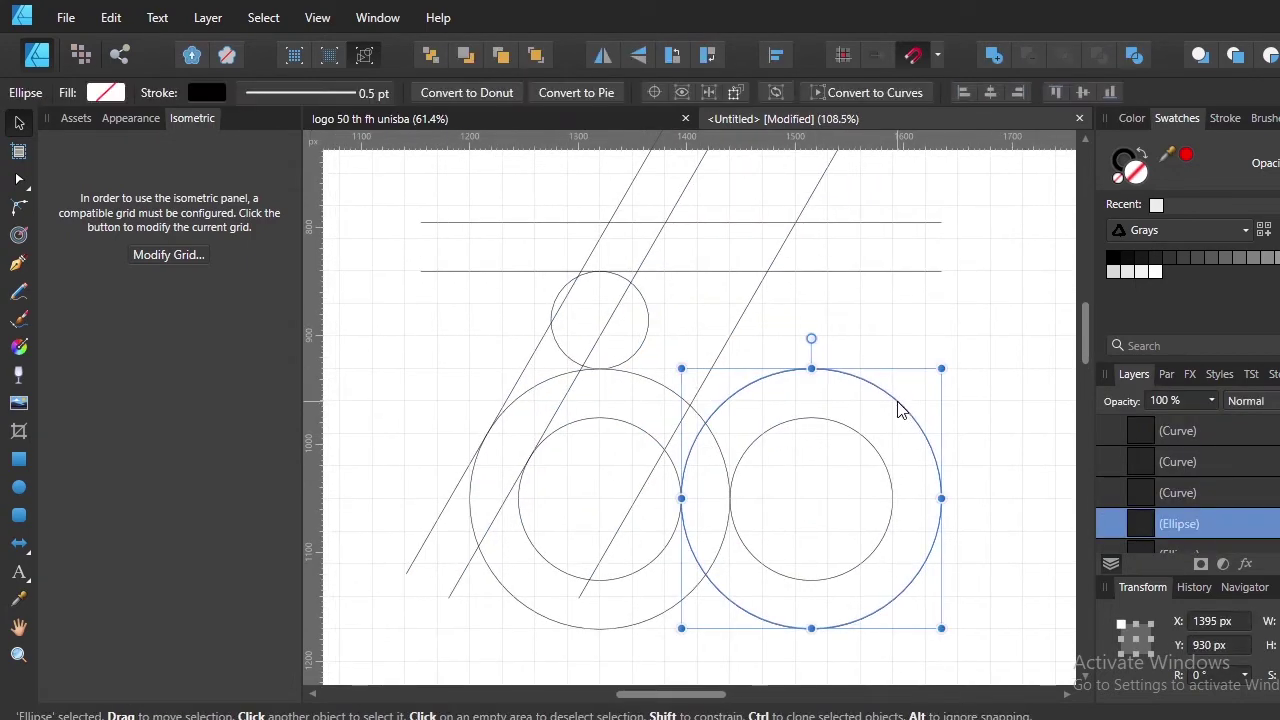
click(870, 446)
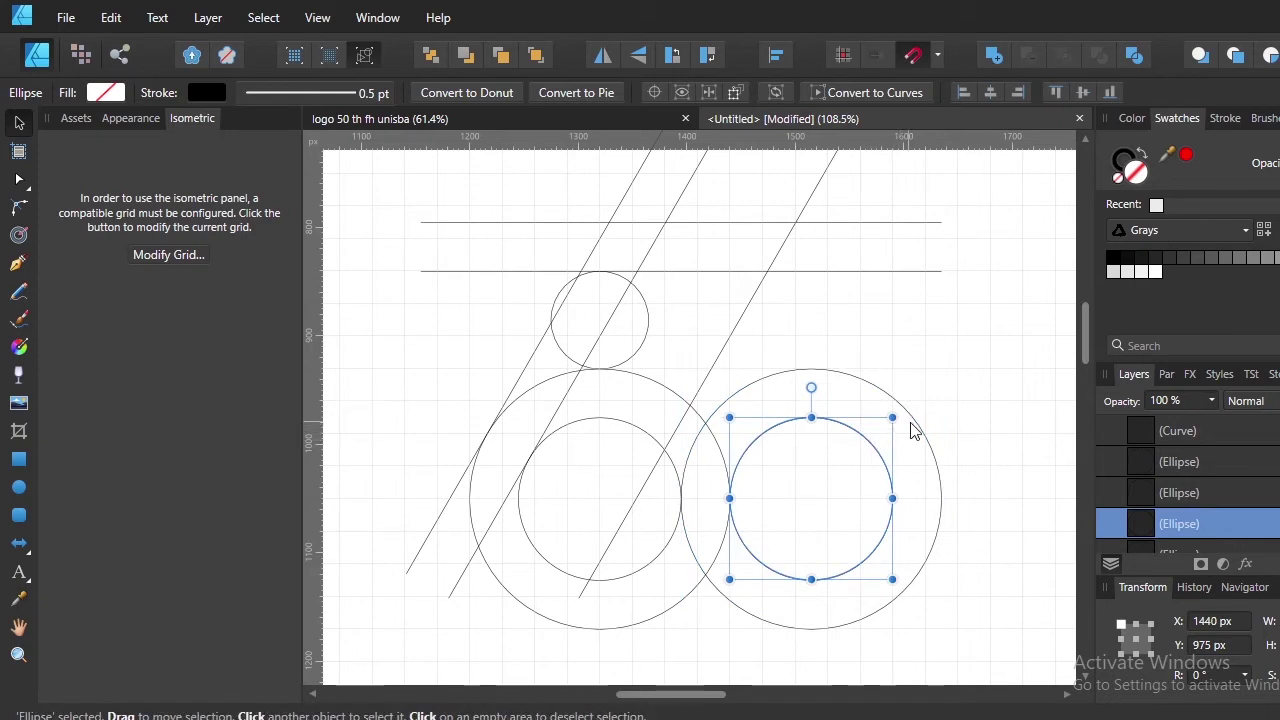
click(912, 430)
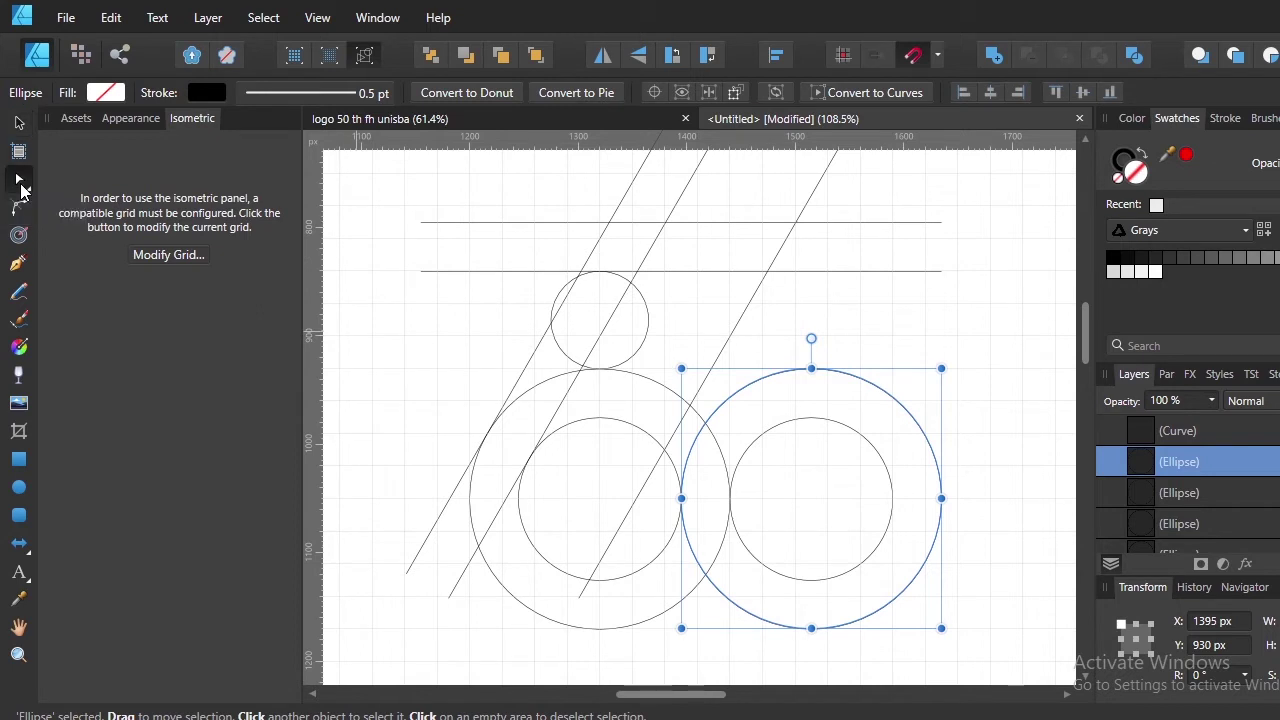
click(889, 477)
shift+click(924, 478)
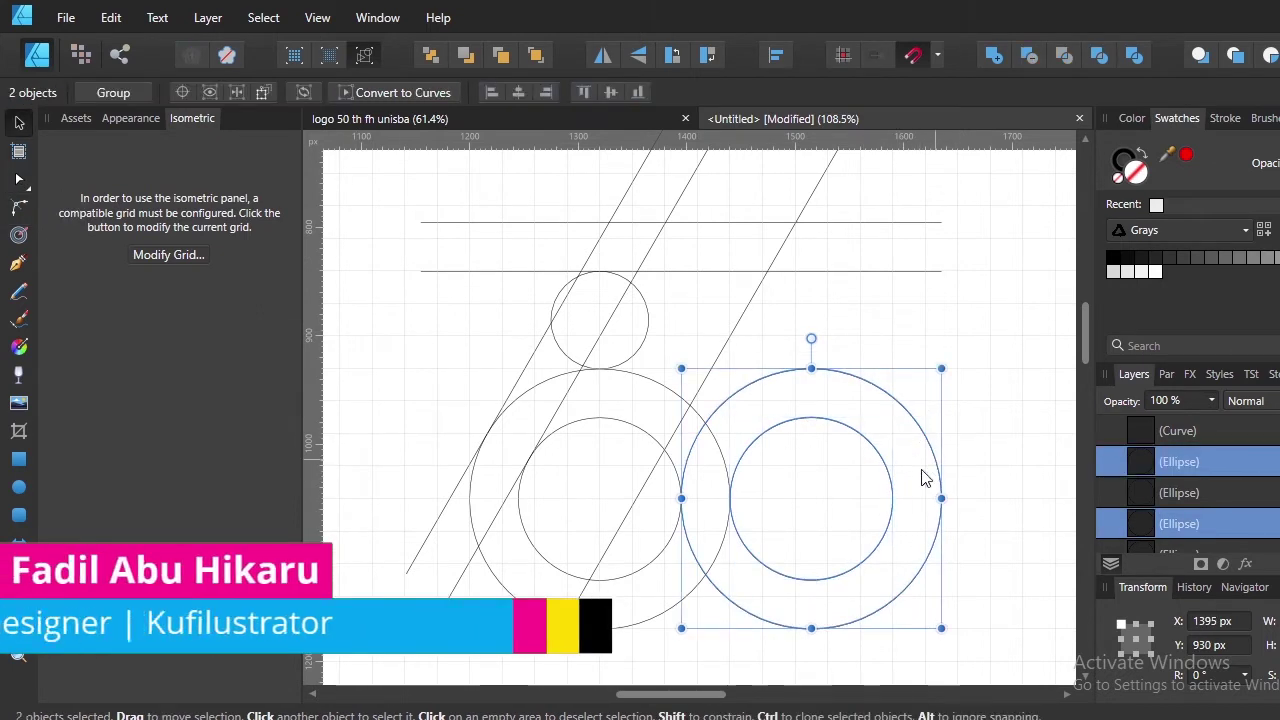
shift+click(663, 397)
shift+click(623, 424)
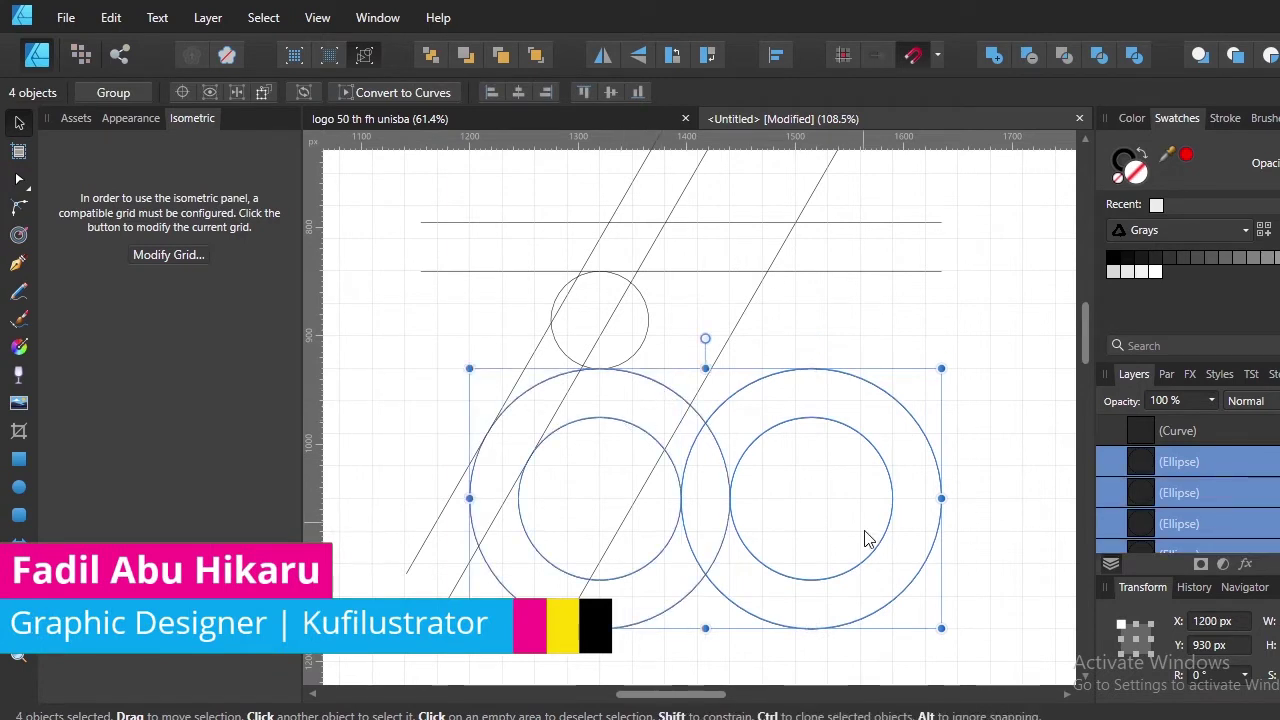
right_click(889, 488)
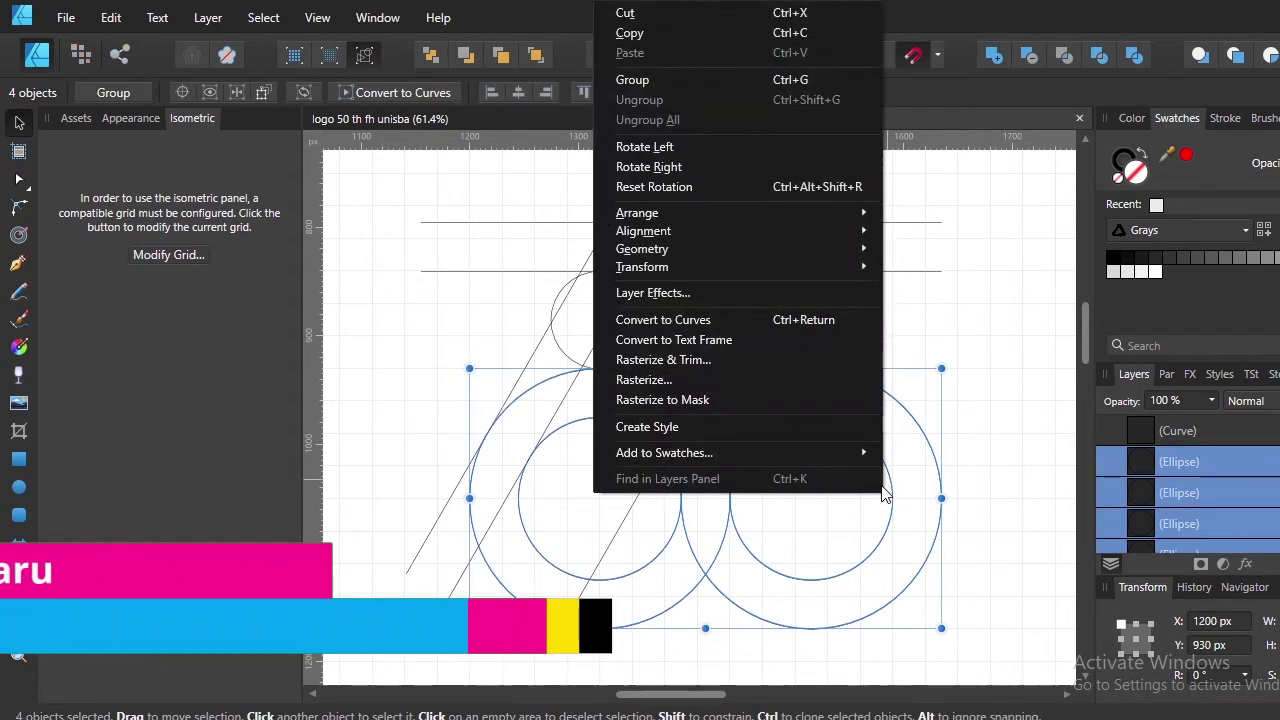
click(705, 325)
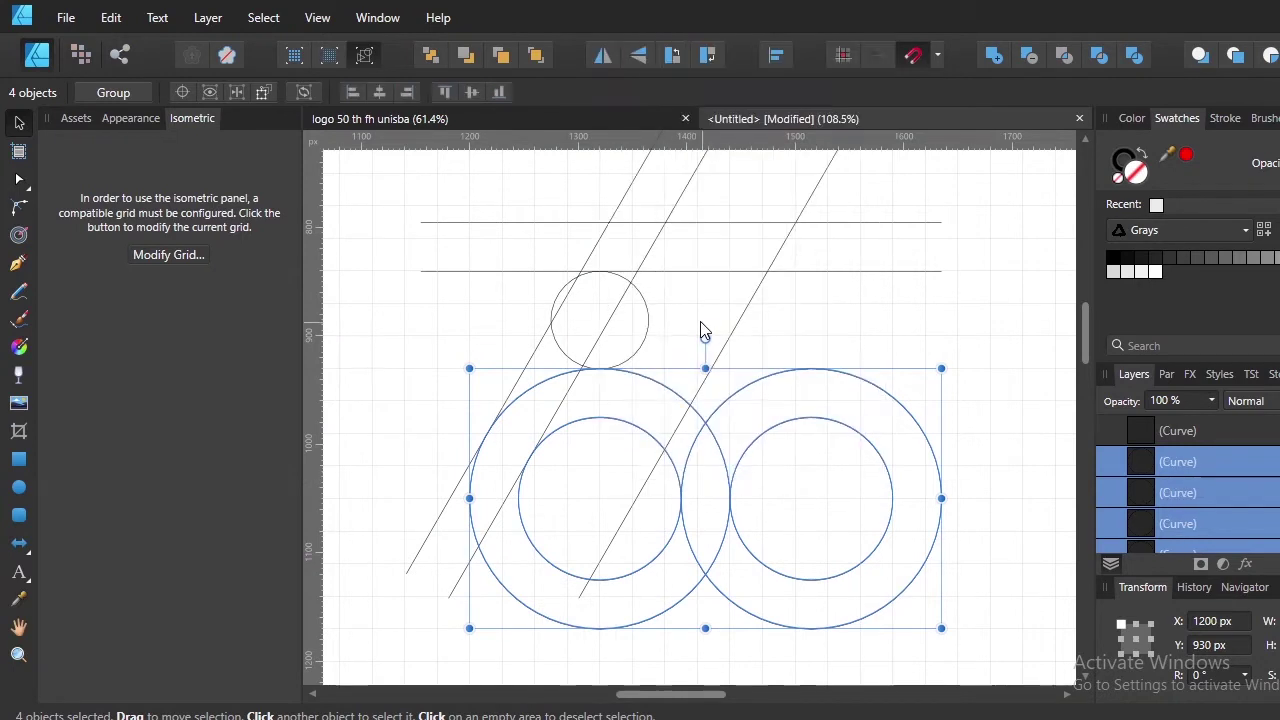
click(966, 338)
Delete the small circle above the left ring and deselect
click(650, 340)
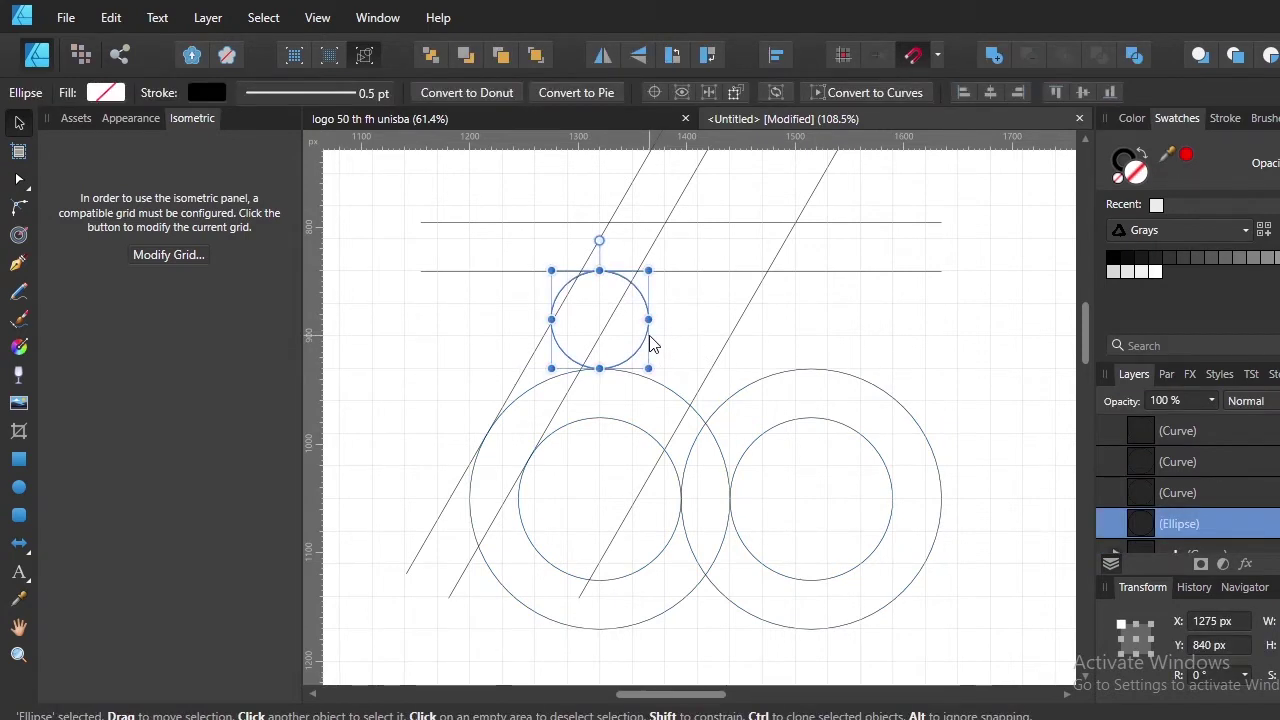
key(Delete)
scroll(766, 380, up, 1)
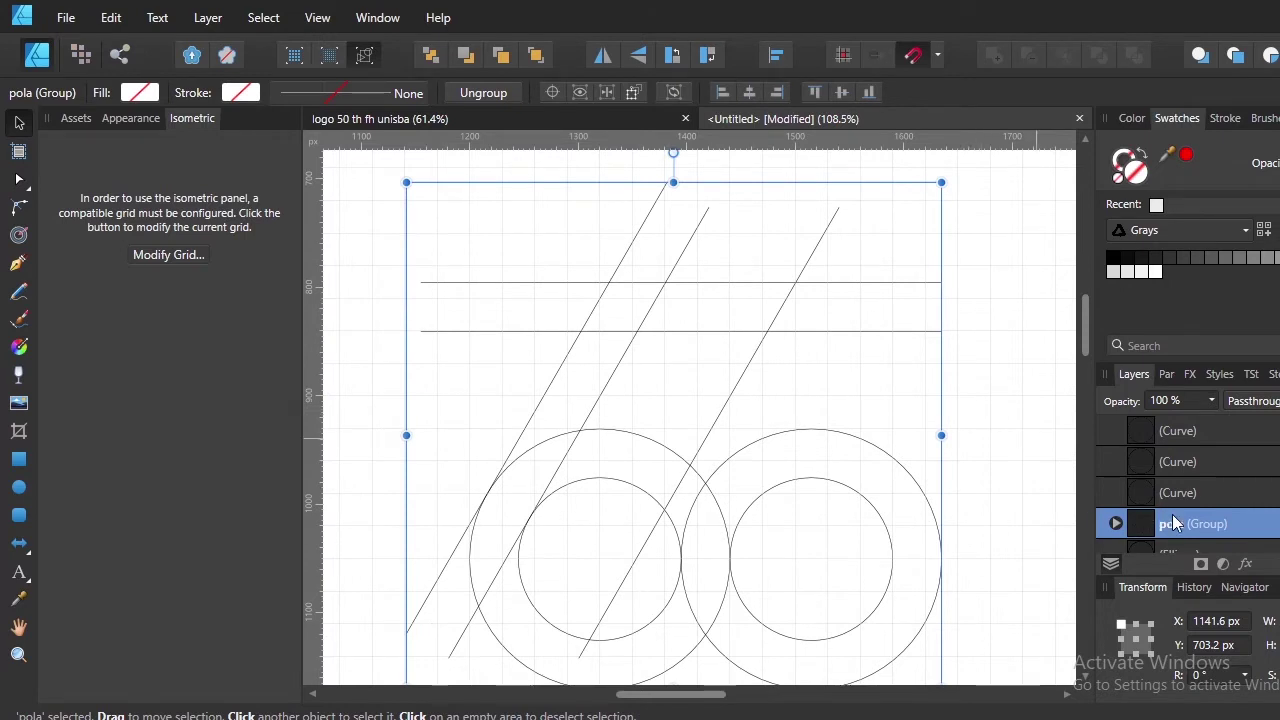
click(1023, 492)
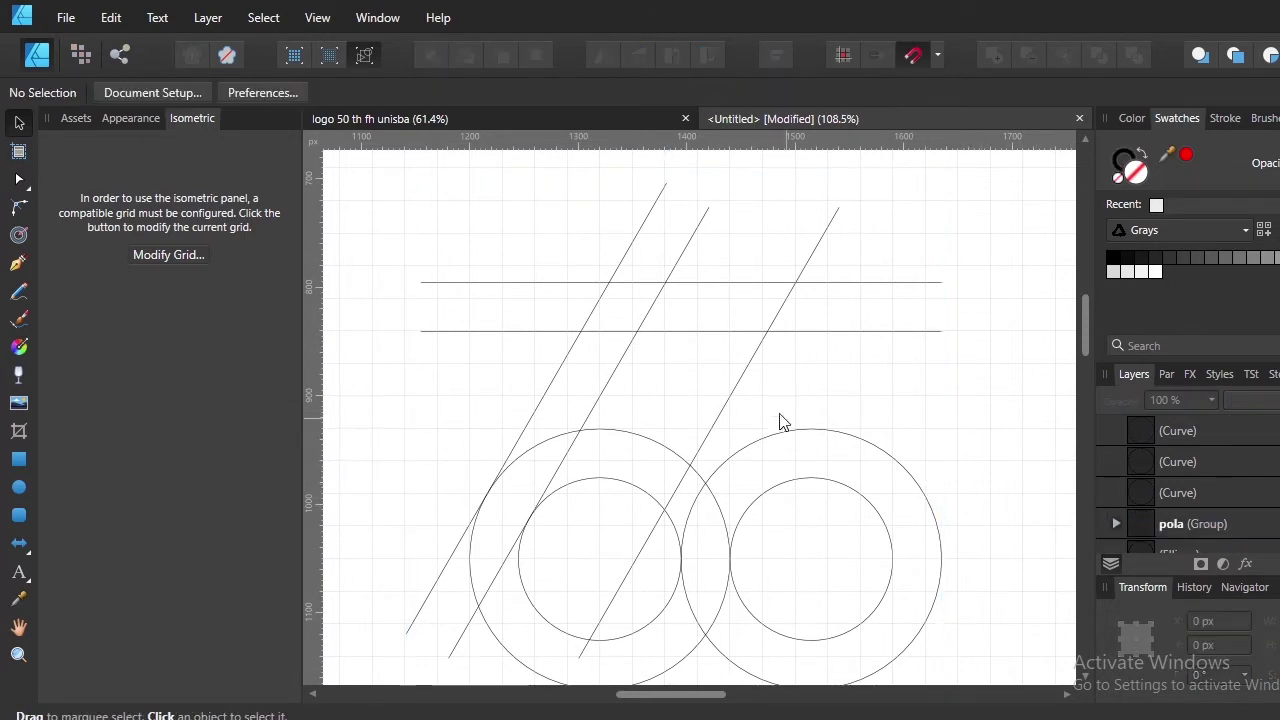
With the Node Tool, add nodes on the left outer circle where the diagonals cross it
click(734, 395)
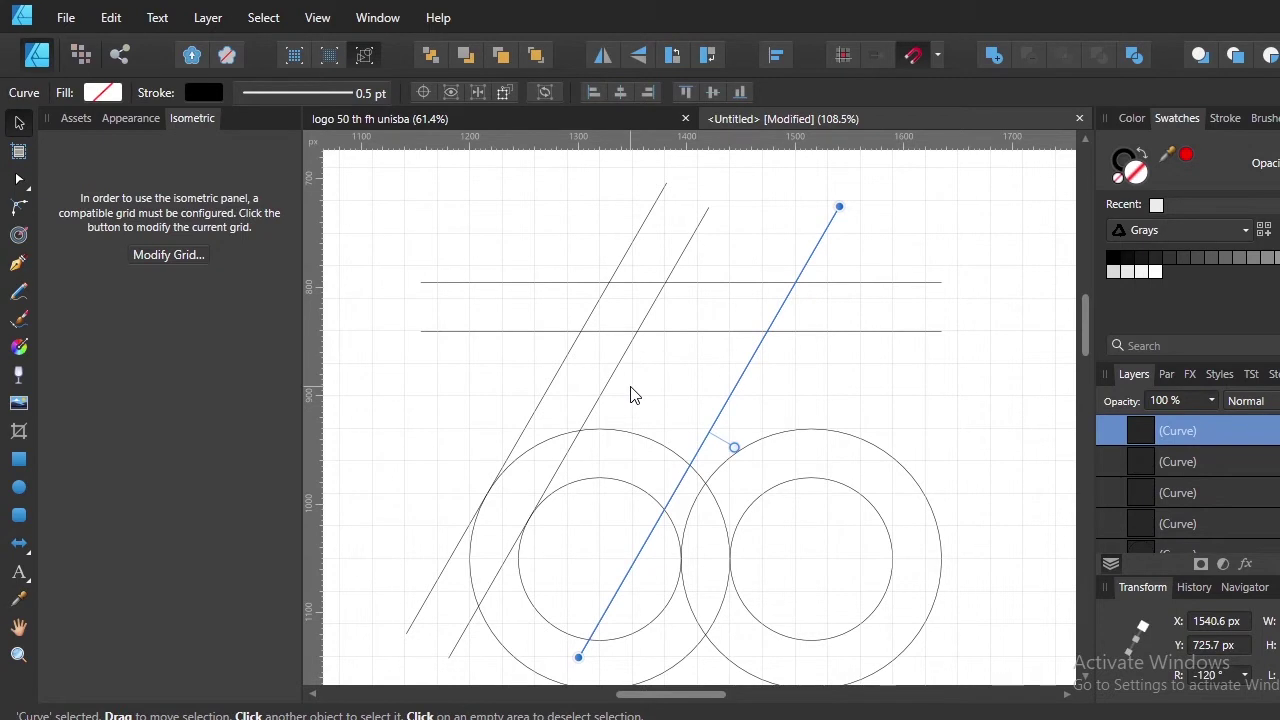
key(a)
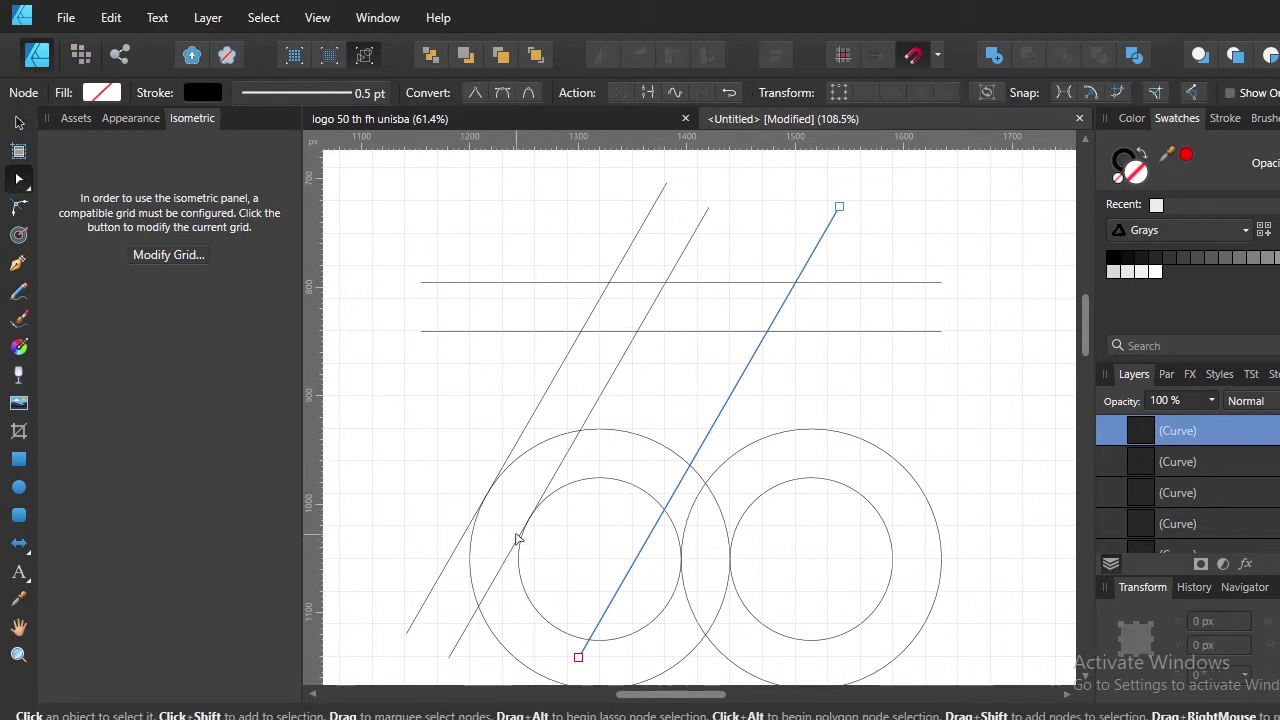
click(500, 573)
scroll(540, 551, up, 5)
click(666, 251)
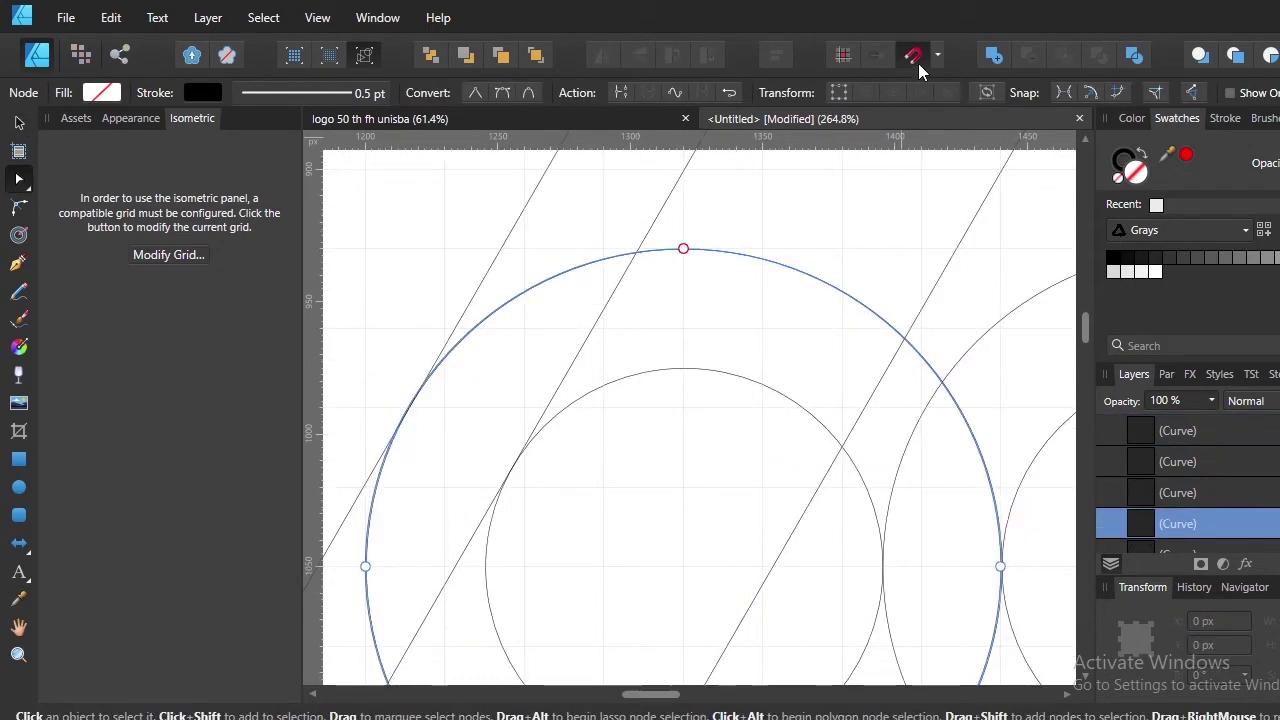
scroll(640, 295, up, 3)
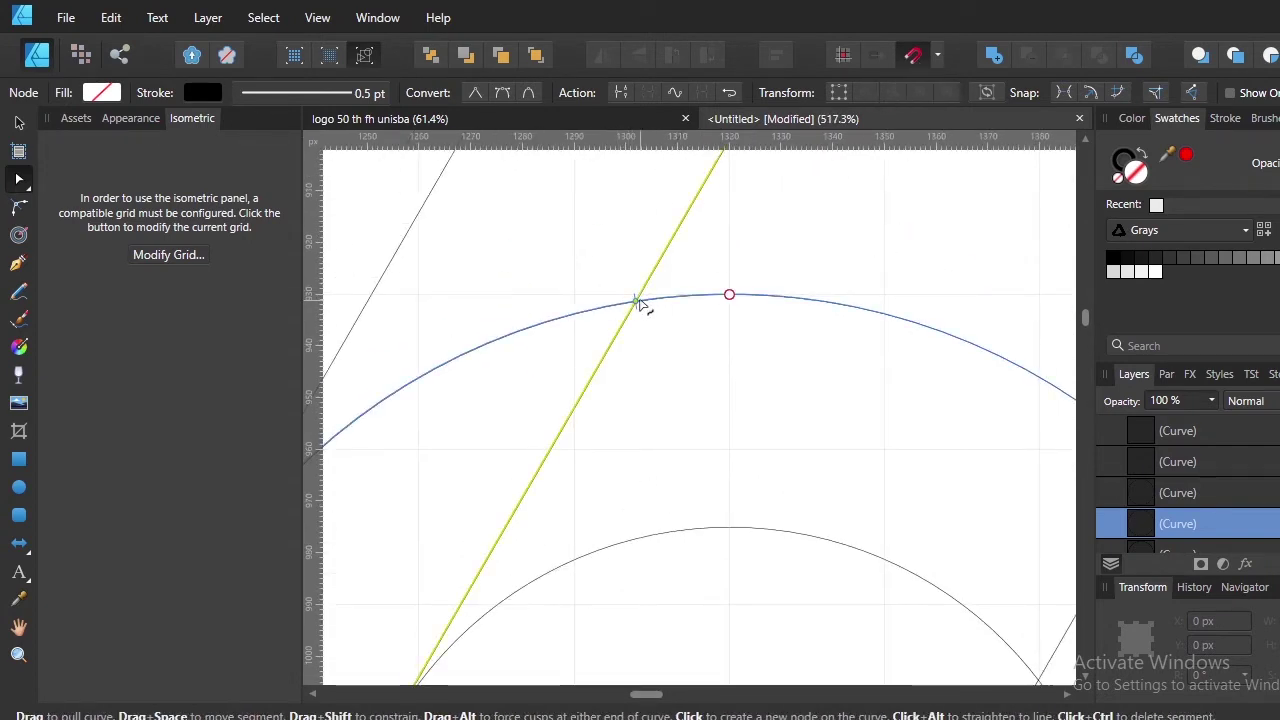
click(637, 302)
scroll(640, 303, down, 3)
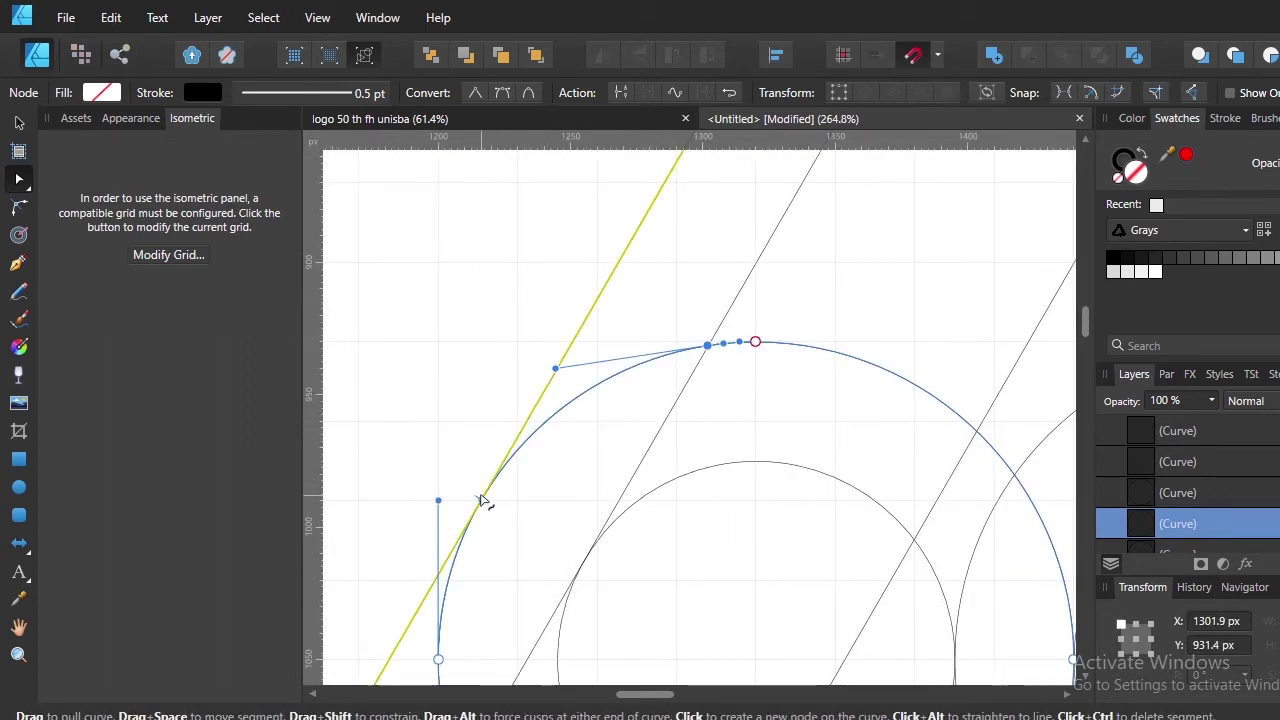
click(481, 500)
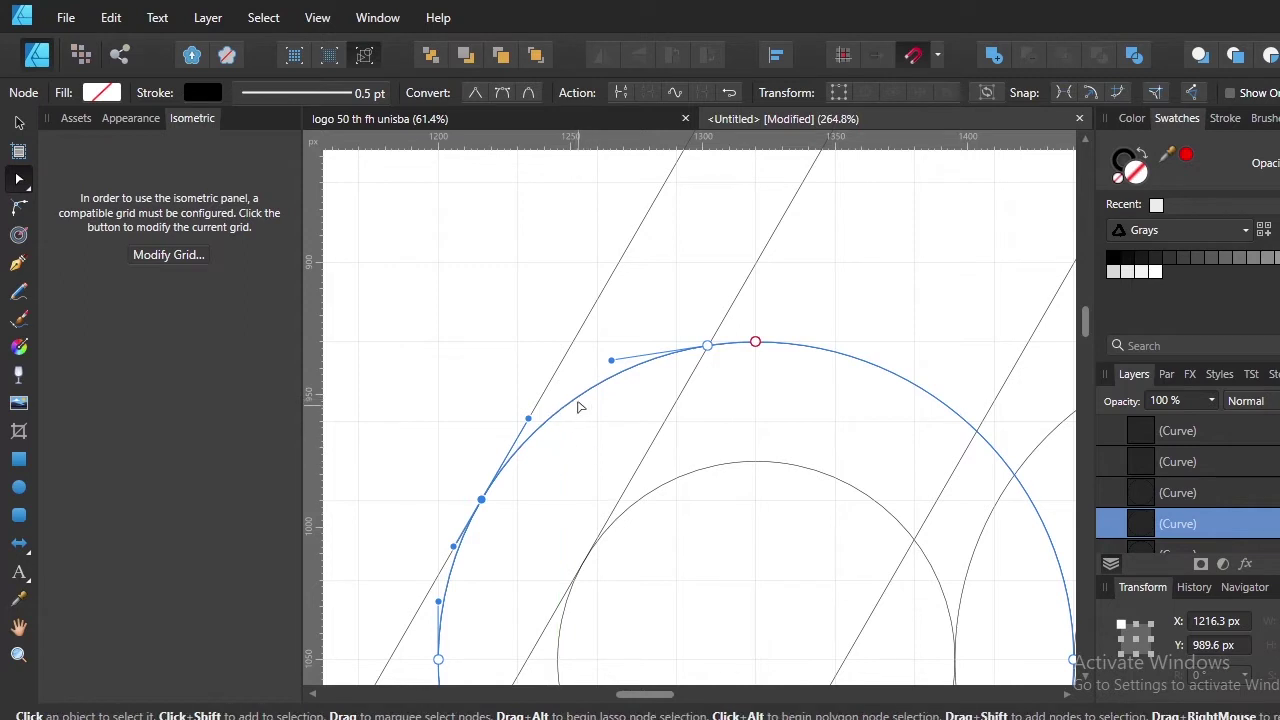
scroll(585, 400, up, 3)
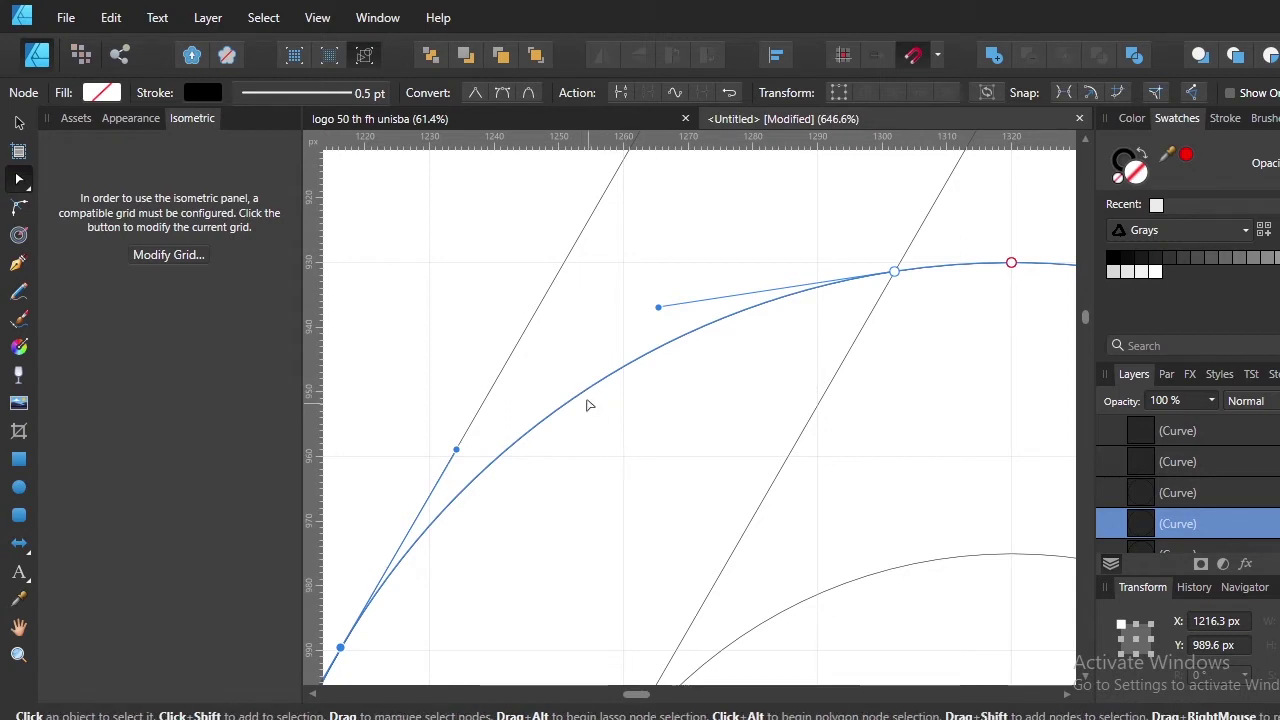
scroll(585, 398, down, 4)
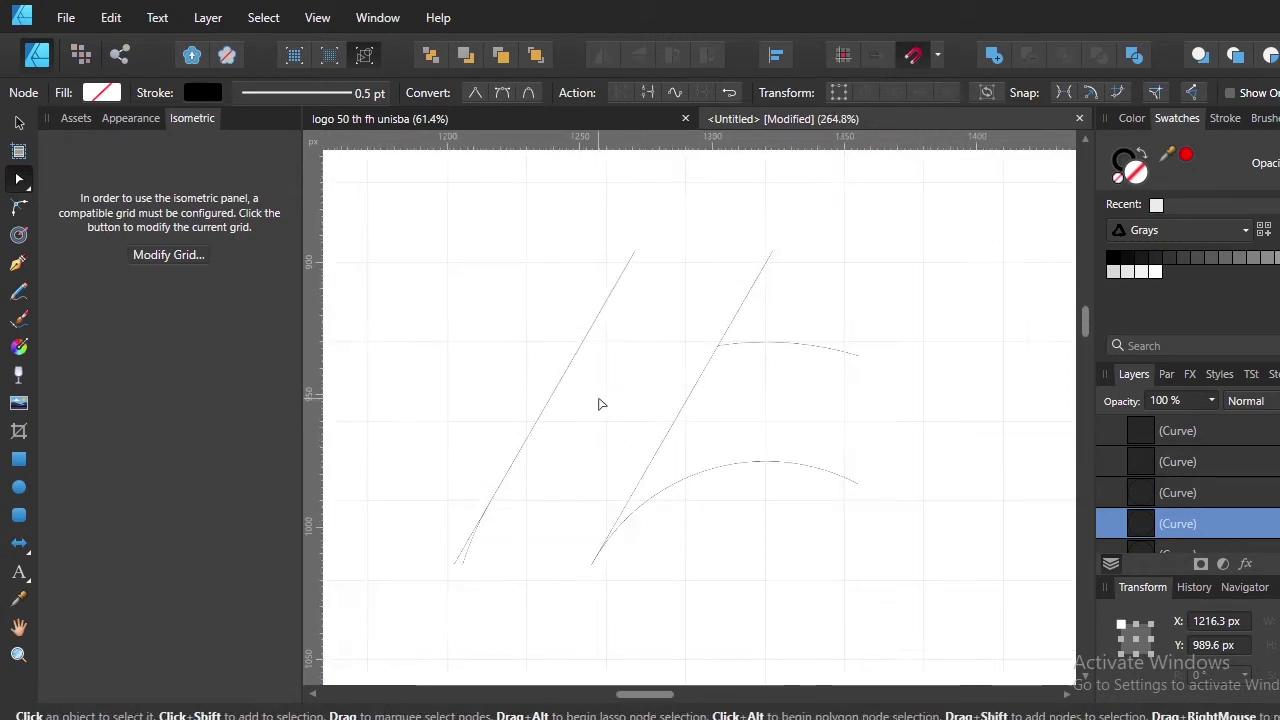
scroll(608, 476, down, 2)
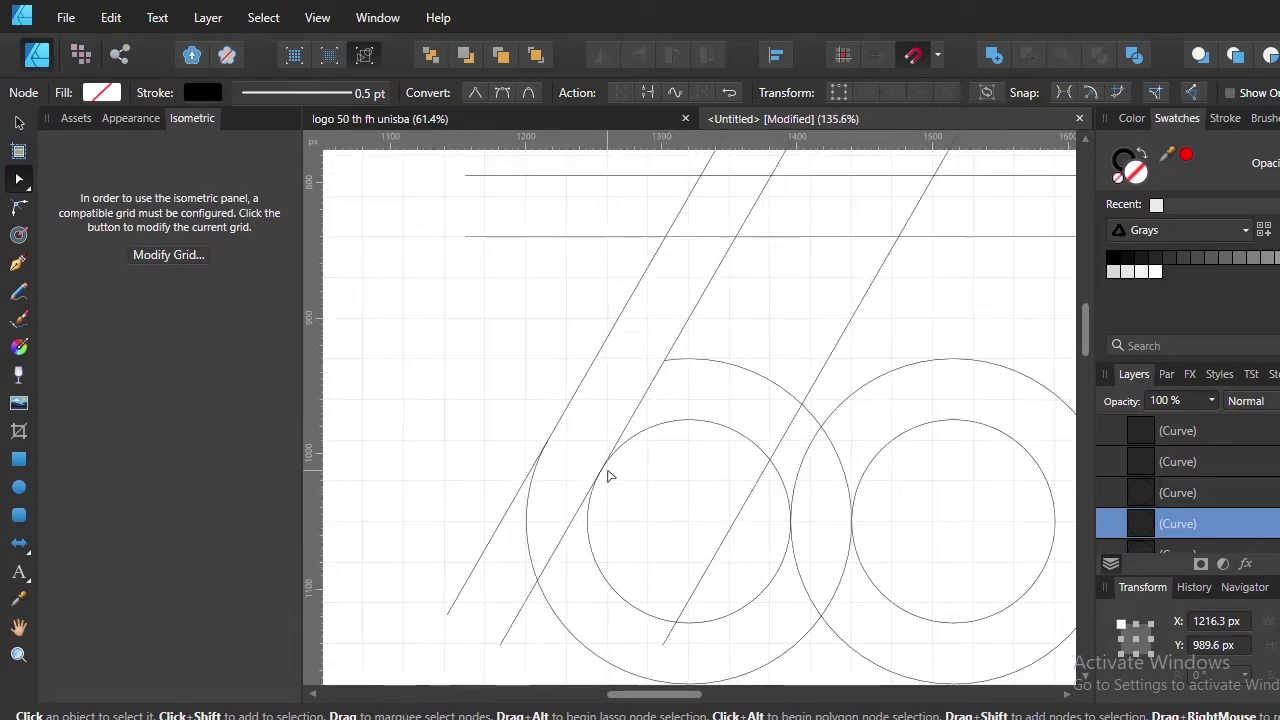
scroll(623, 461, up, 1)
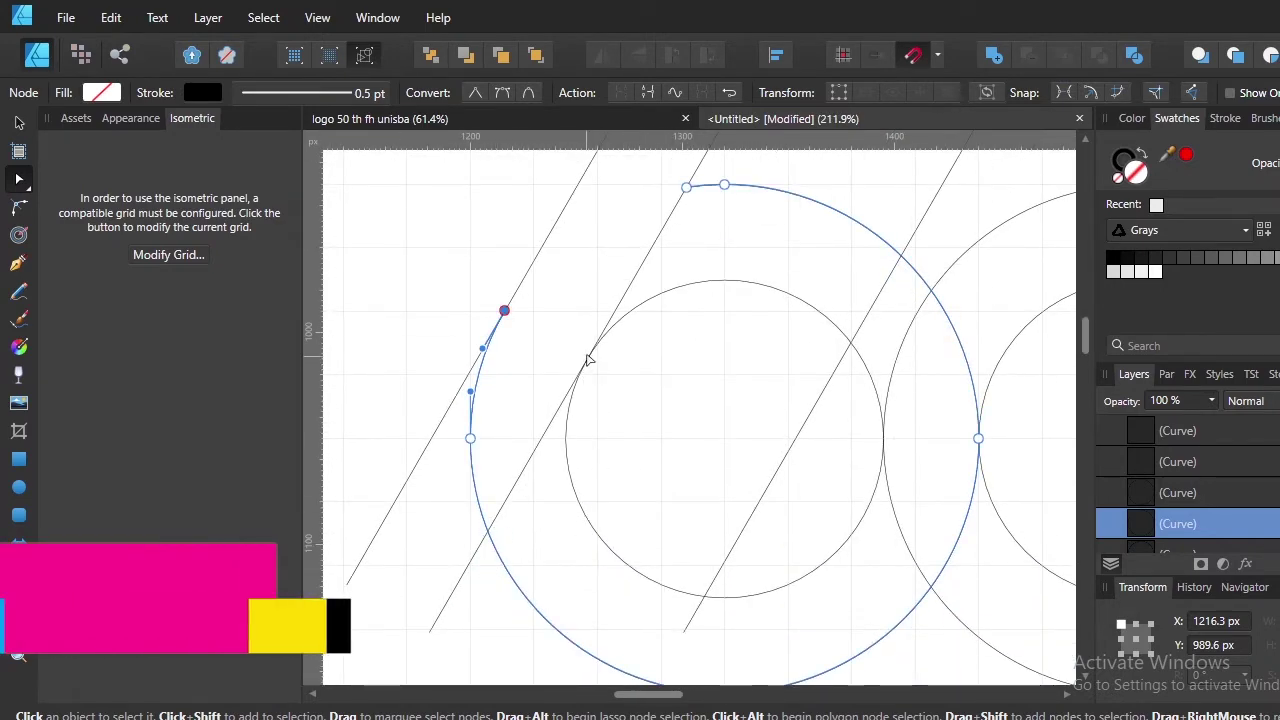
Add nodes where the long diagonal meets the left inner and outer circles
click(630, 288)
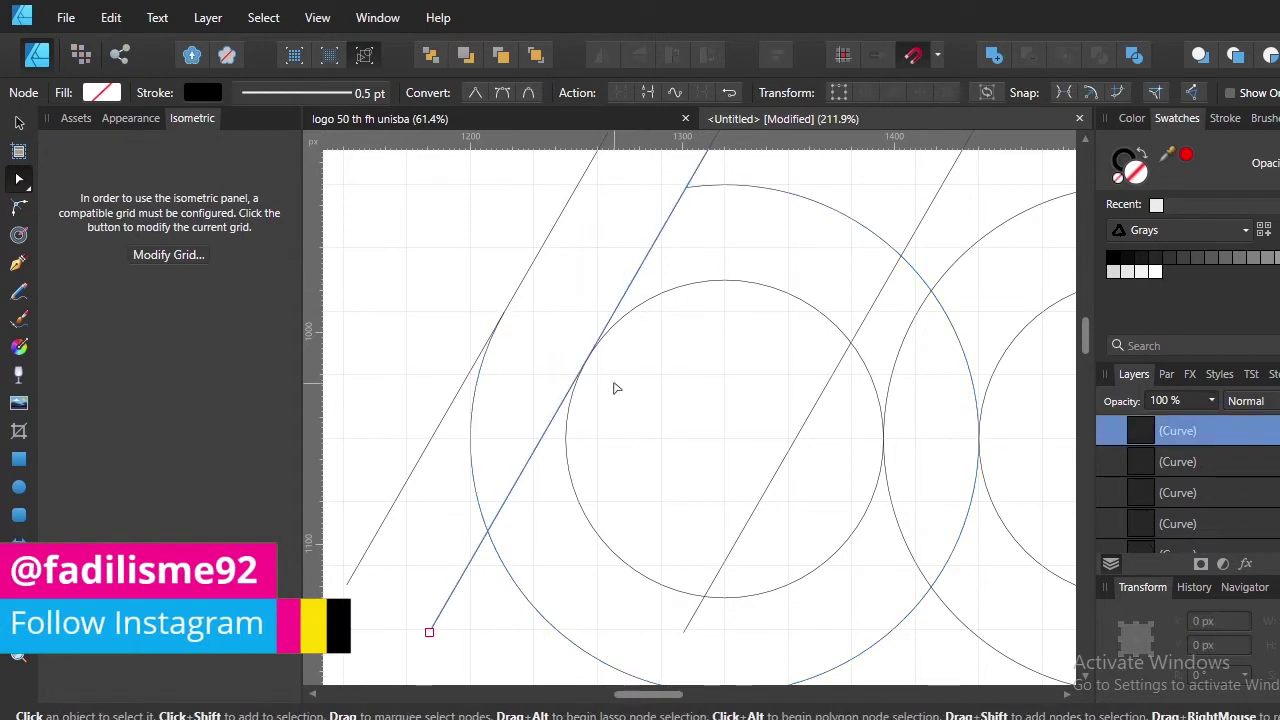
scroll(600, 390, up, 2)
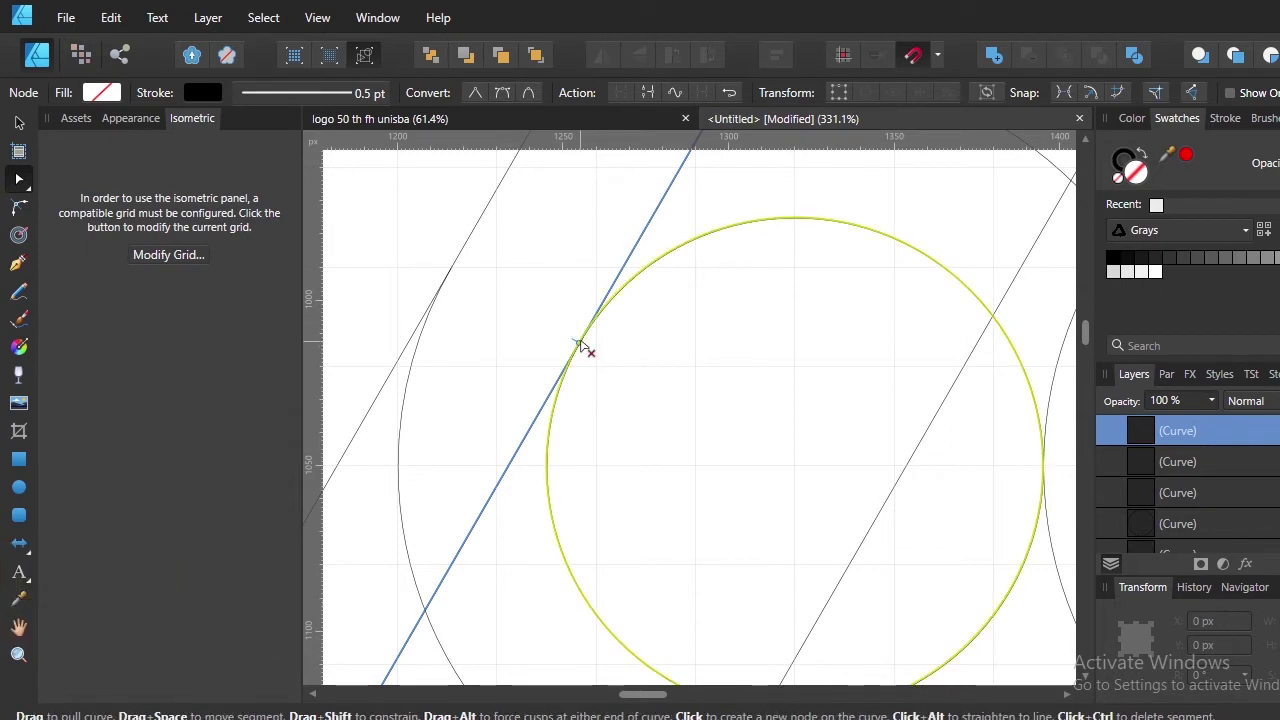
scroll(578, 344, up, 3)
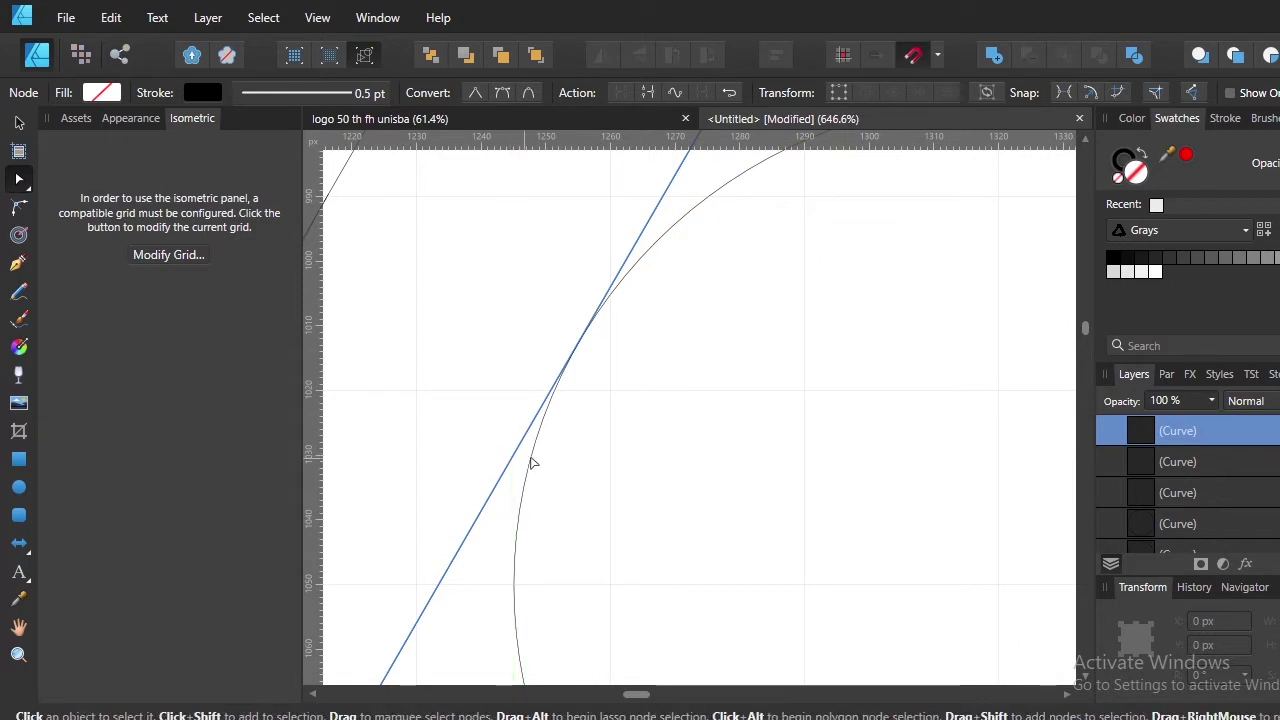
click(578, 345)
scroll(611, 426, down, 3)
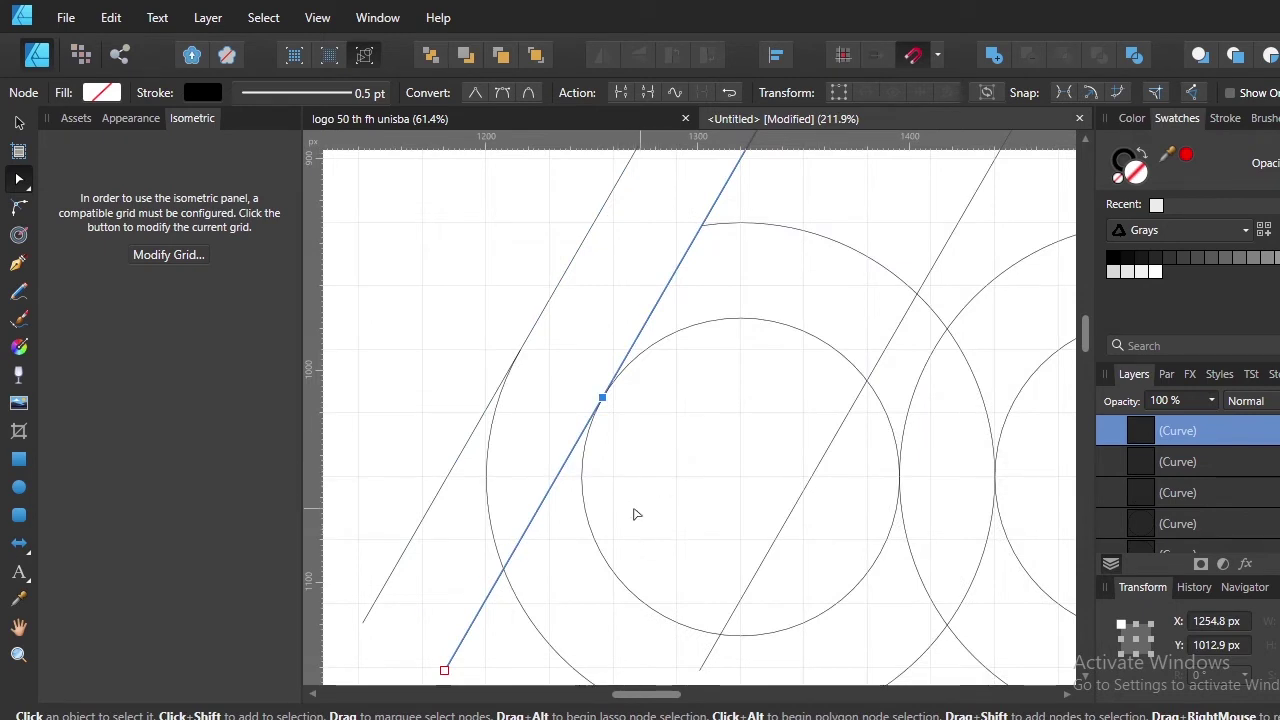
scroll(725, 430, up, 2)
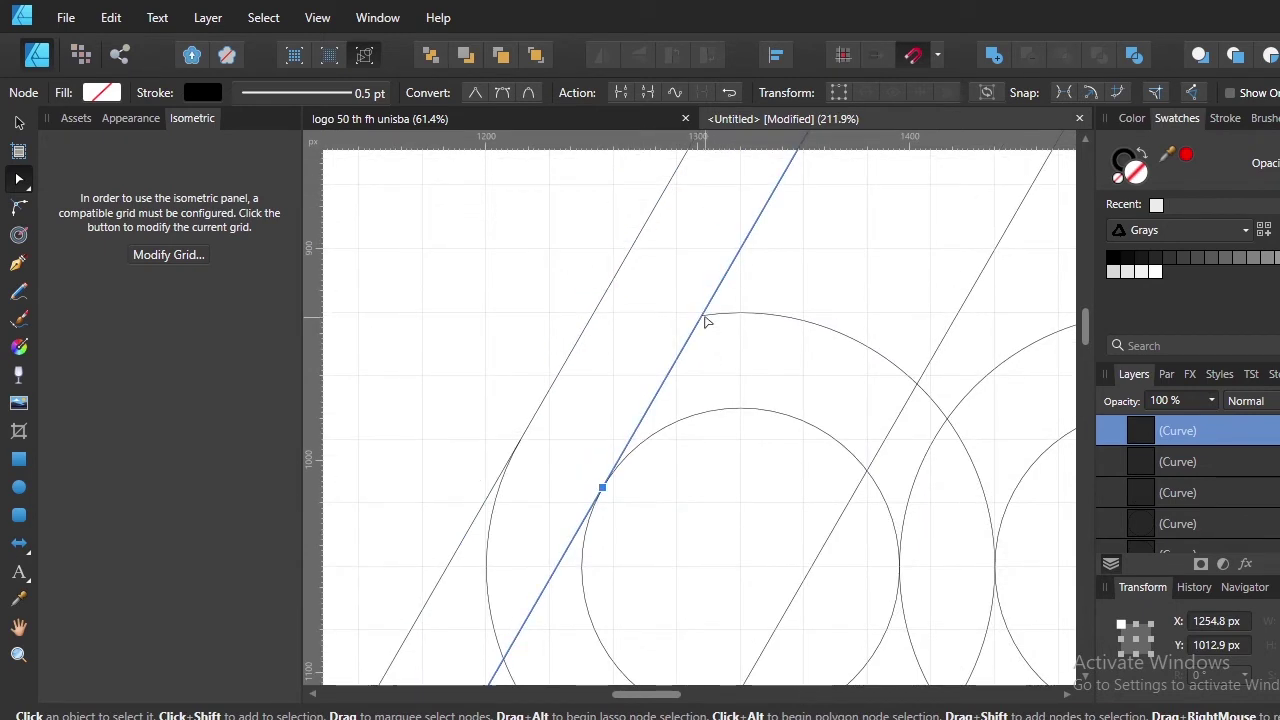
click(701, 316)
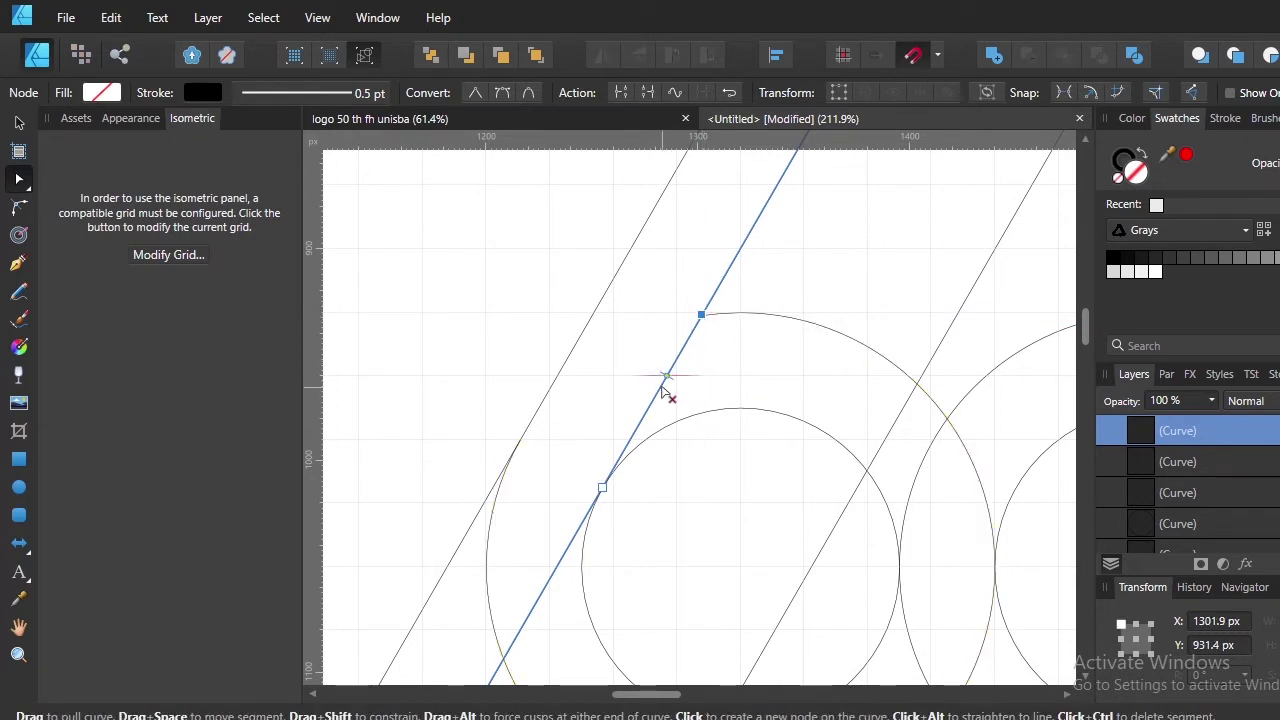
Delete the long diagonal's pieces inside the ring and below, and node the left diagonal
ctrl+click(662, 386)
scroll(600, 530, down, 3)
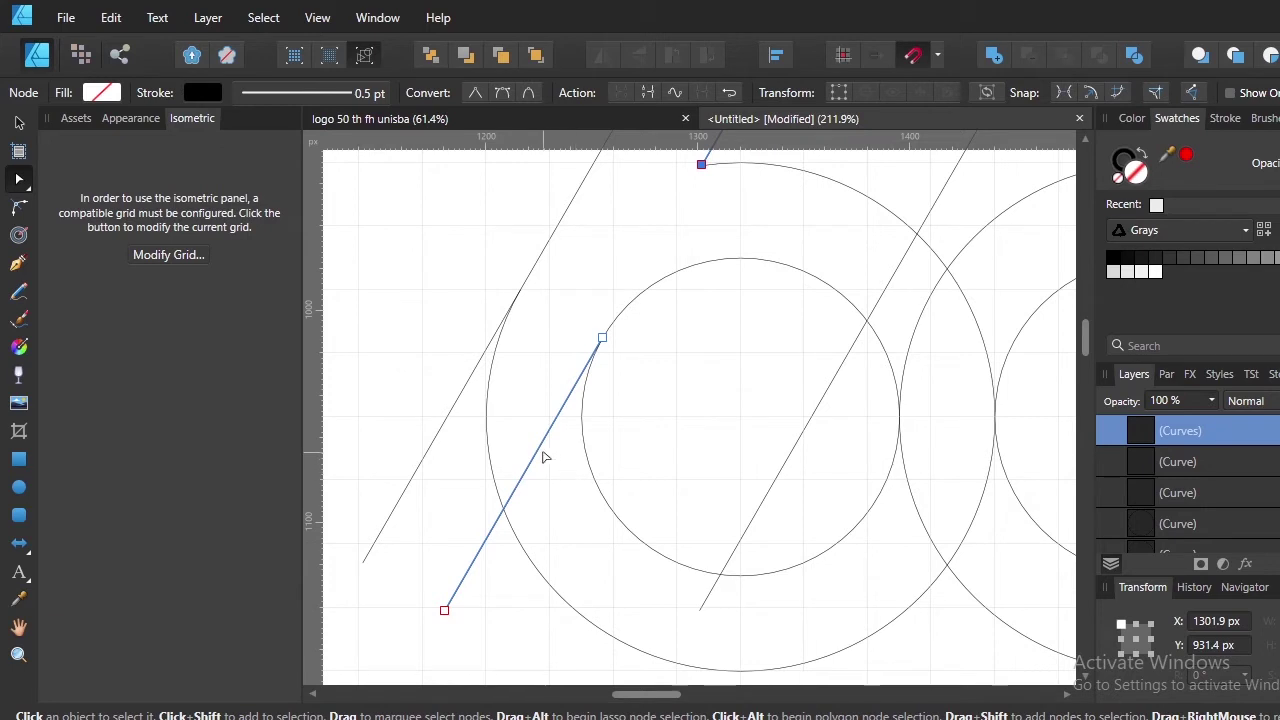
ctrl+click(543, 449)
click(487, 350)
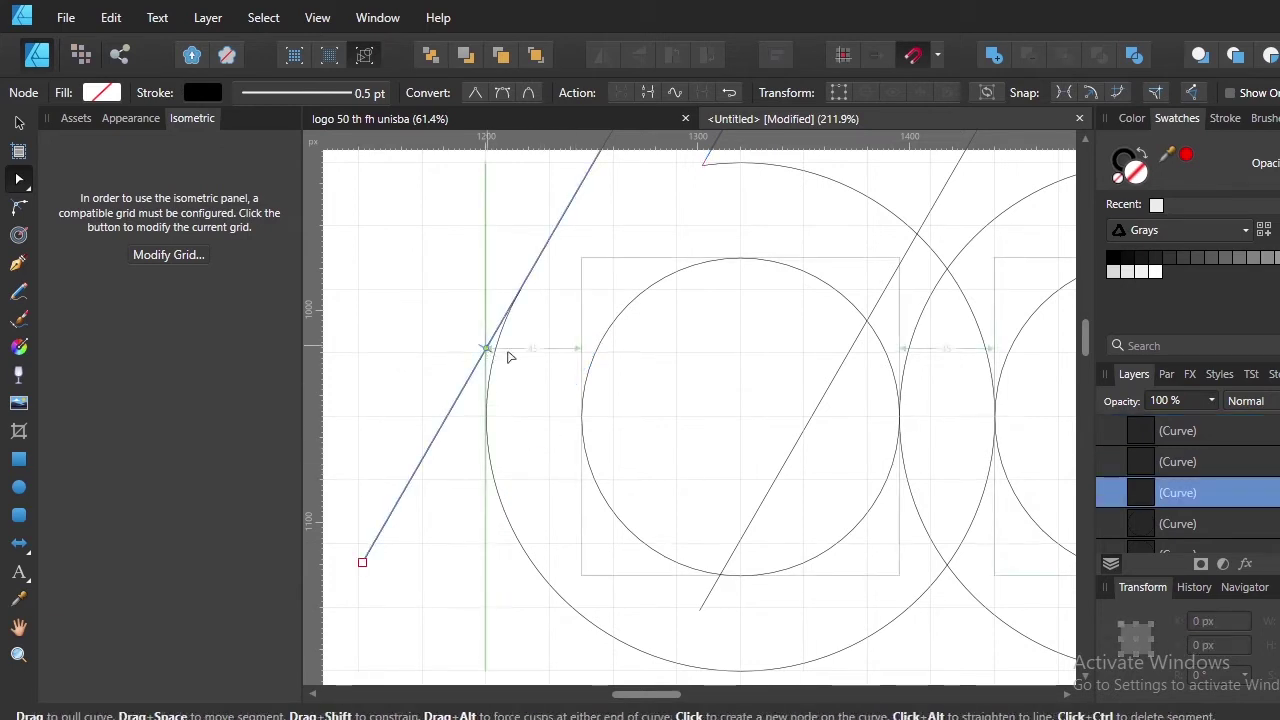
scroll(563, 363, up, 2)
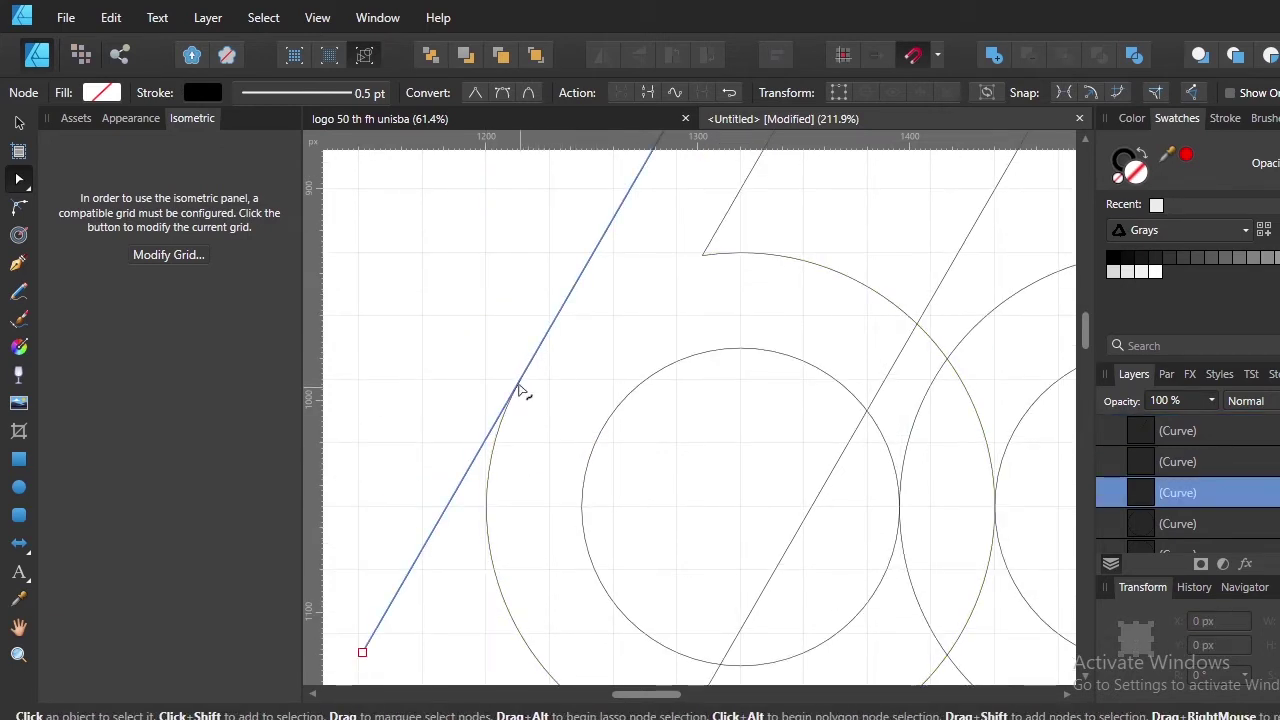
click(519, 380)
Trim the left diagonal below the circle and above the top horizontal line
ctrl+click(423, 551)
scroll(618, 470, up, 3)
scroll(690, 480, down, 3)
scroll(757, 434, up, 1)
scroll(760, 436, up, 2)
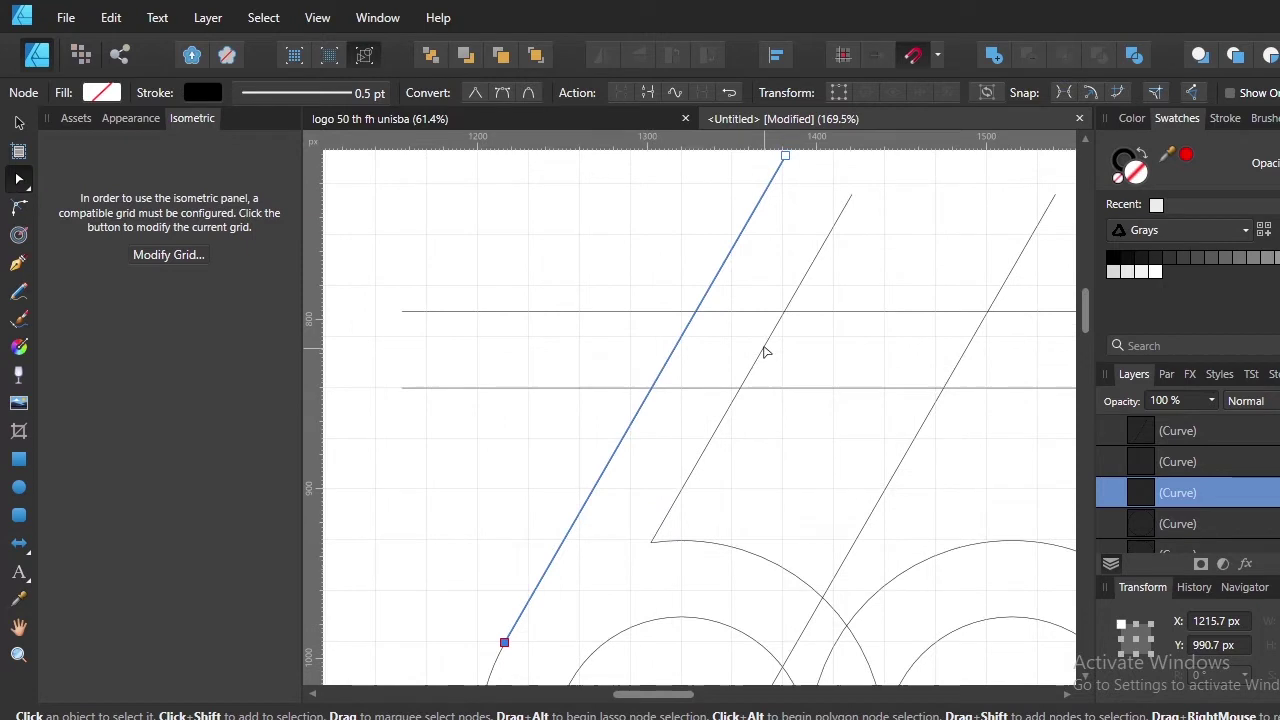
click(697, 314)
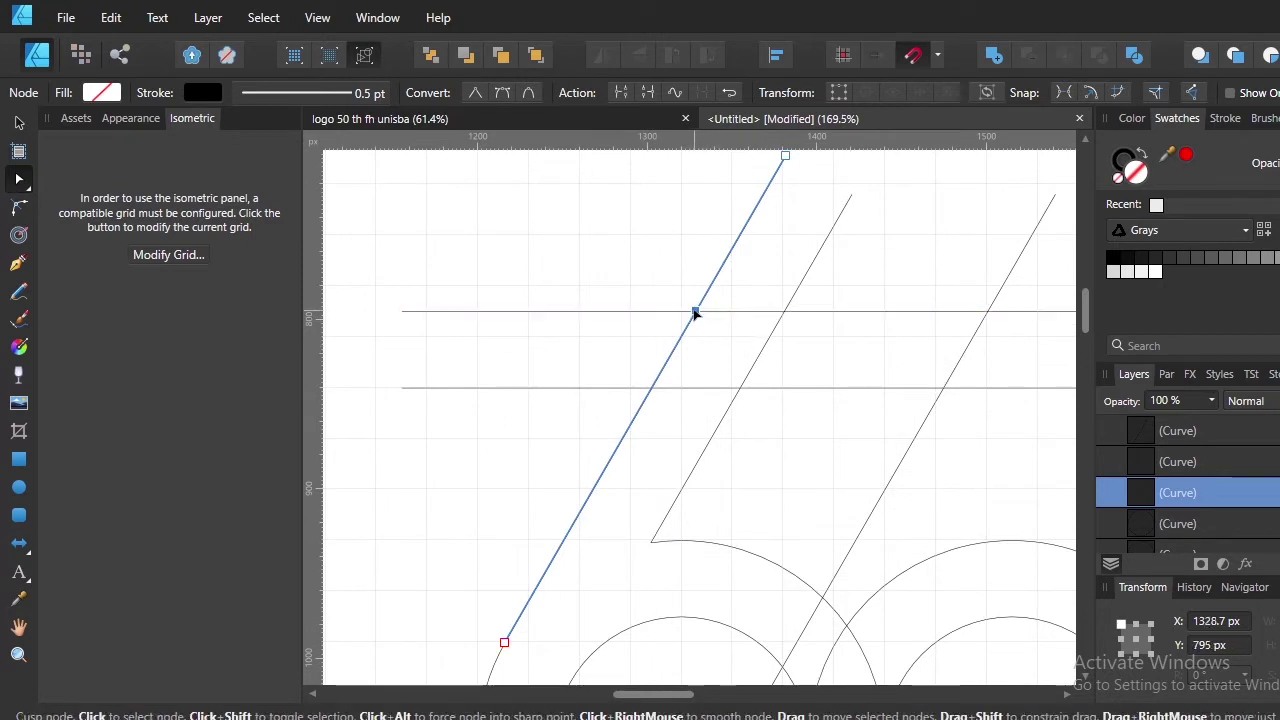
ctrl+click(718, 274)
scroll(750, 390, right, 2)
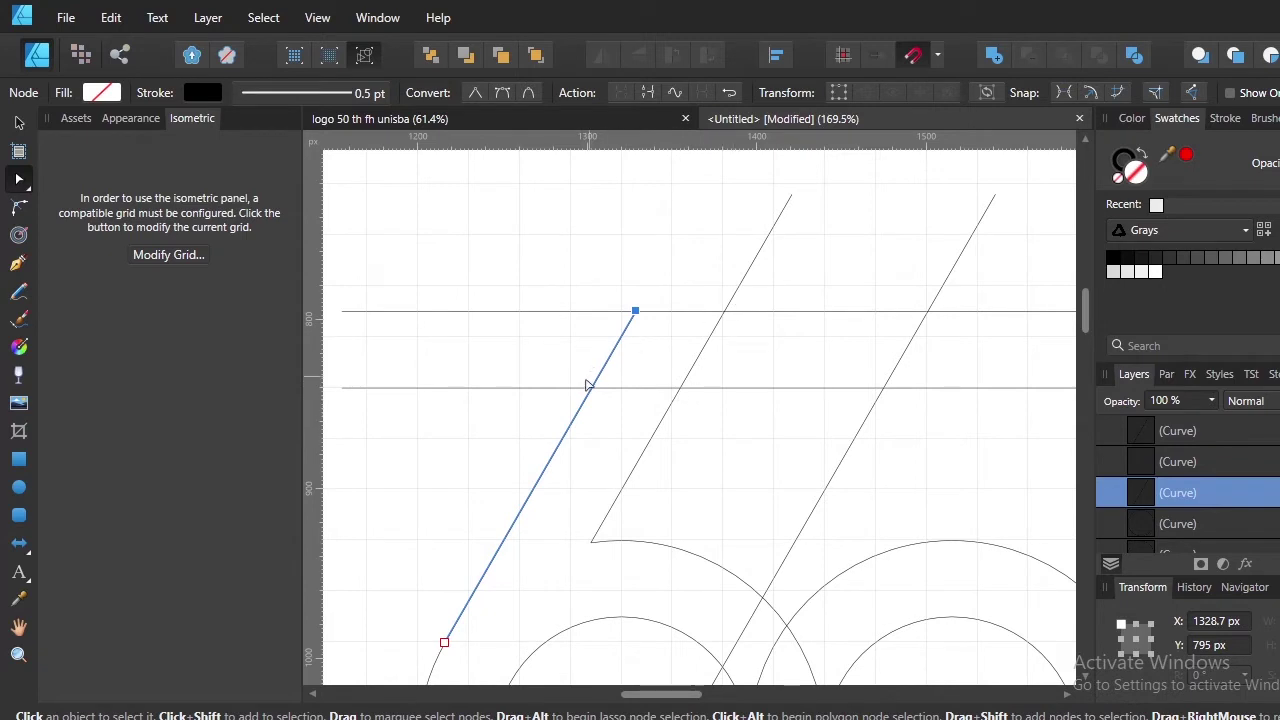
Trim the top and lower horizontal lines so they start at the diagonal
click(524, 311)
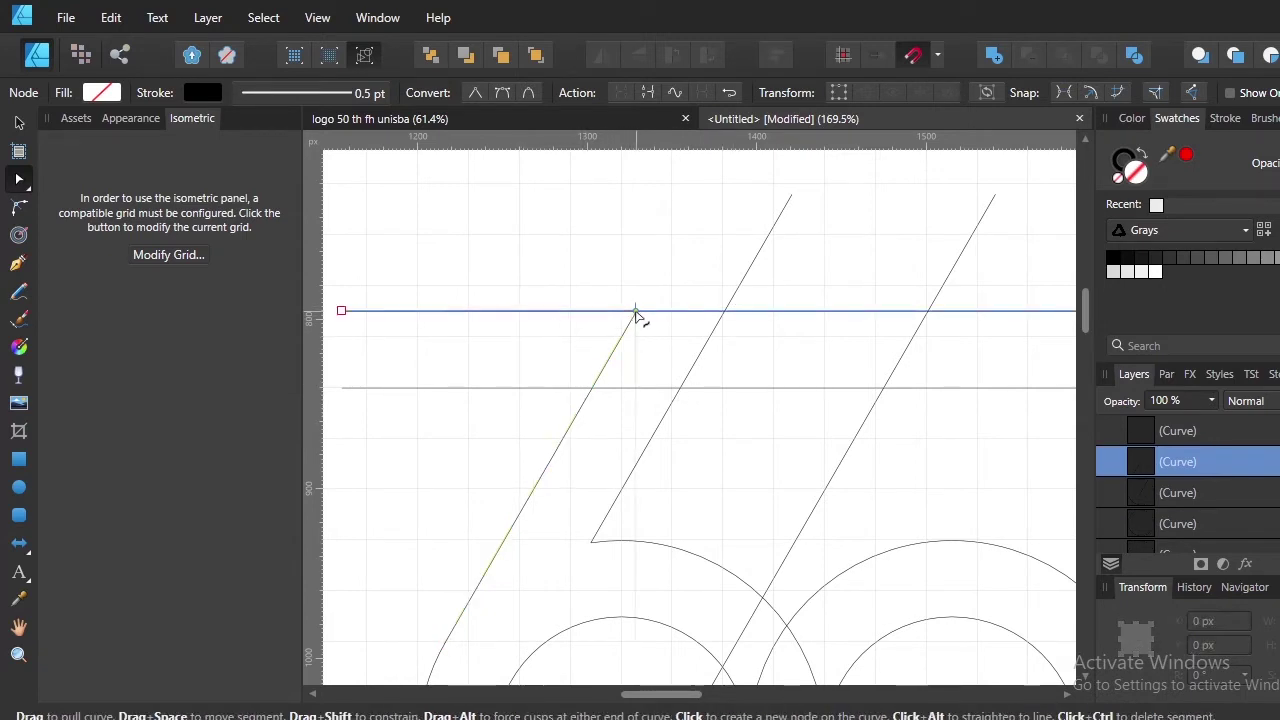
drag(590, 318, 592, 350)
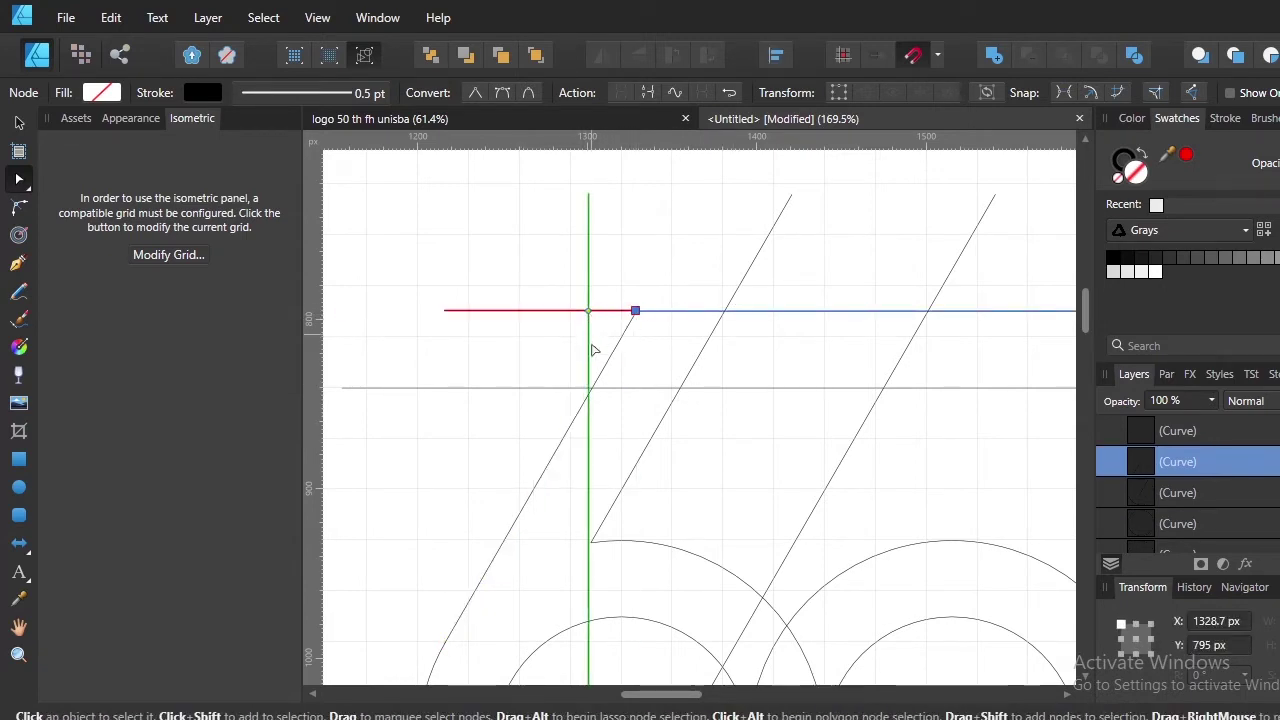
click(545, 388)
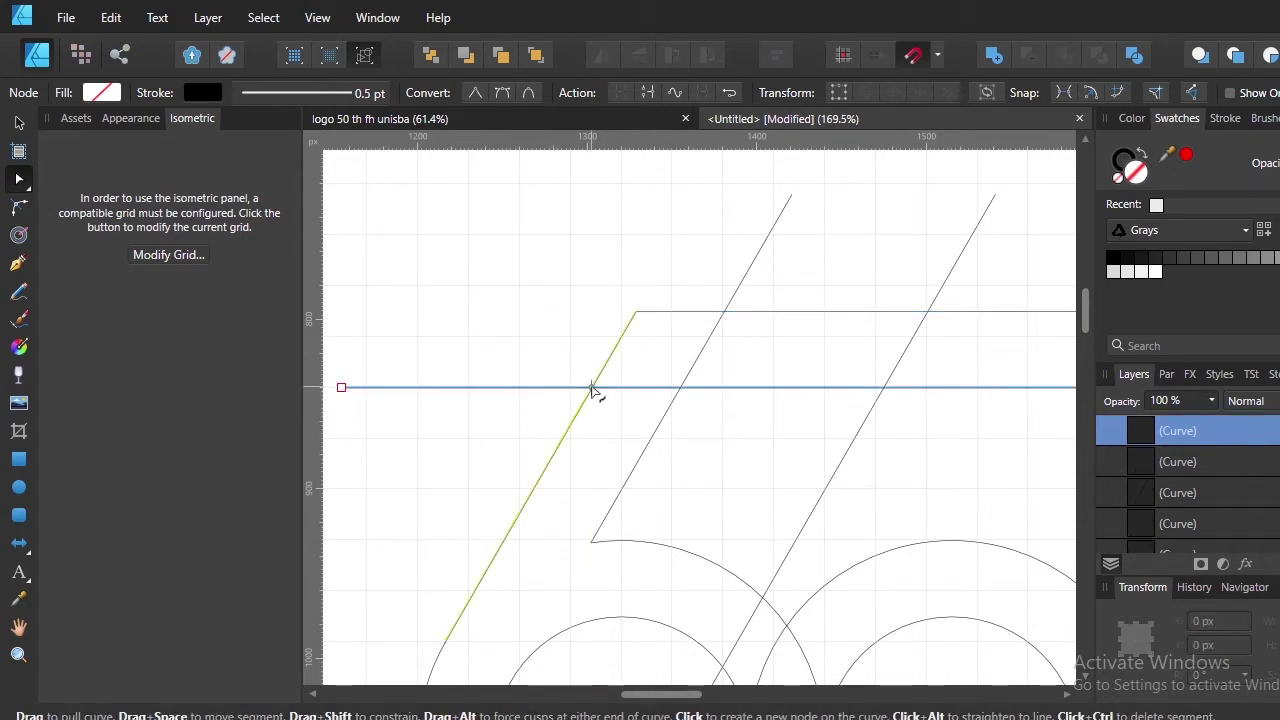
click(592, 388)
ctrl+click(546, 388)
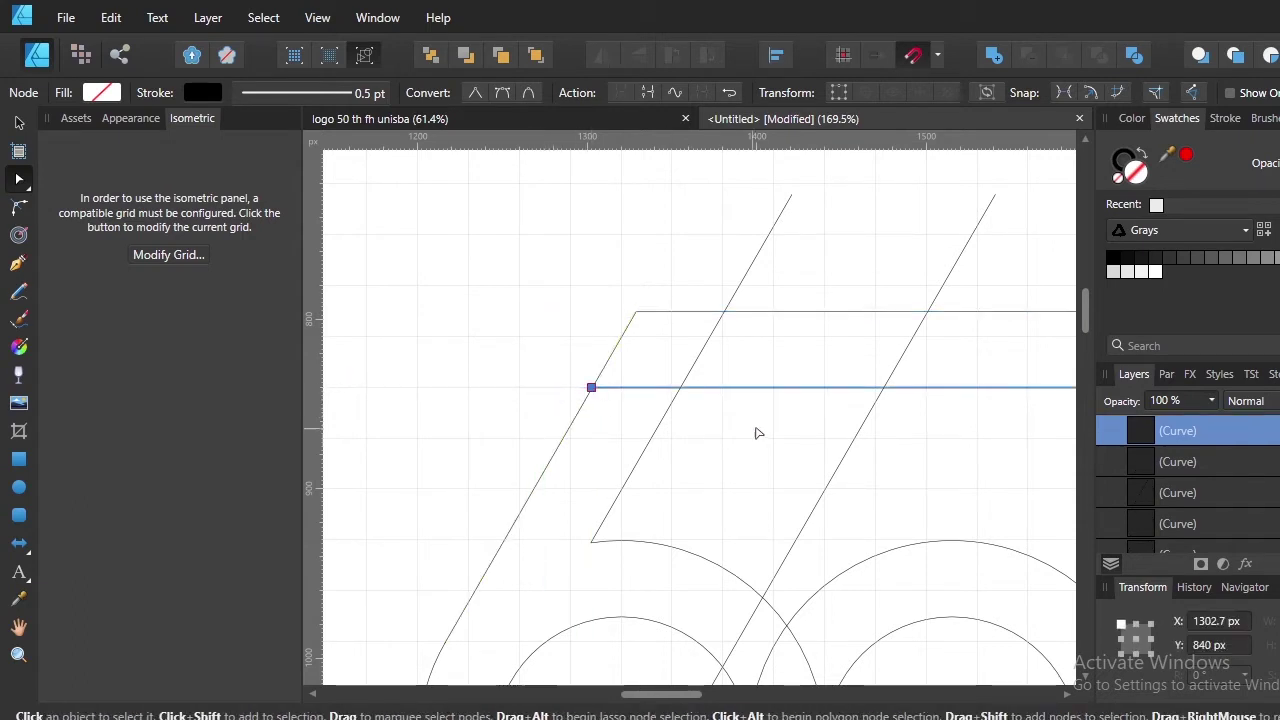
key(ctrl+z)
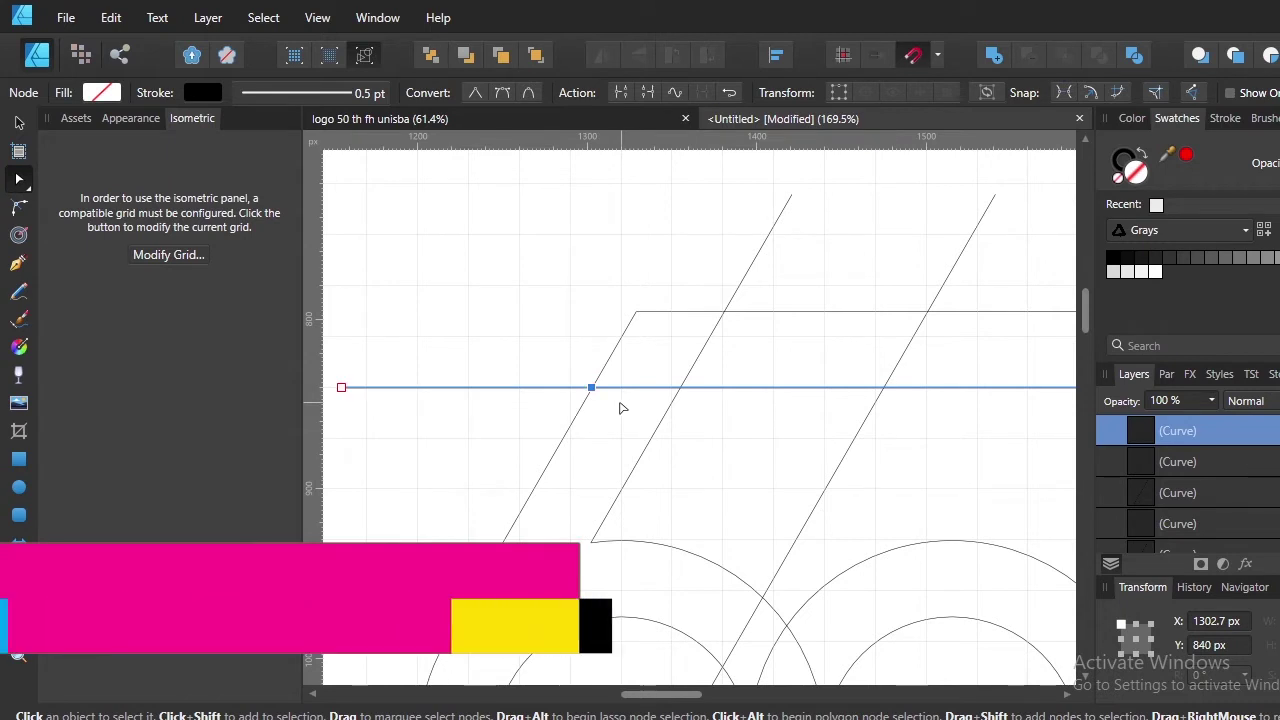
click(680, 388)
ctrl+click(645, 388)
scroll(760, 440, up, 1)
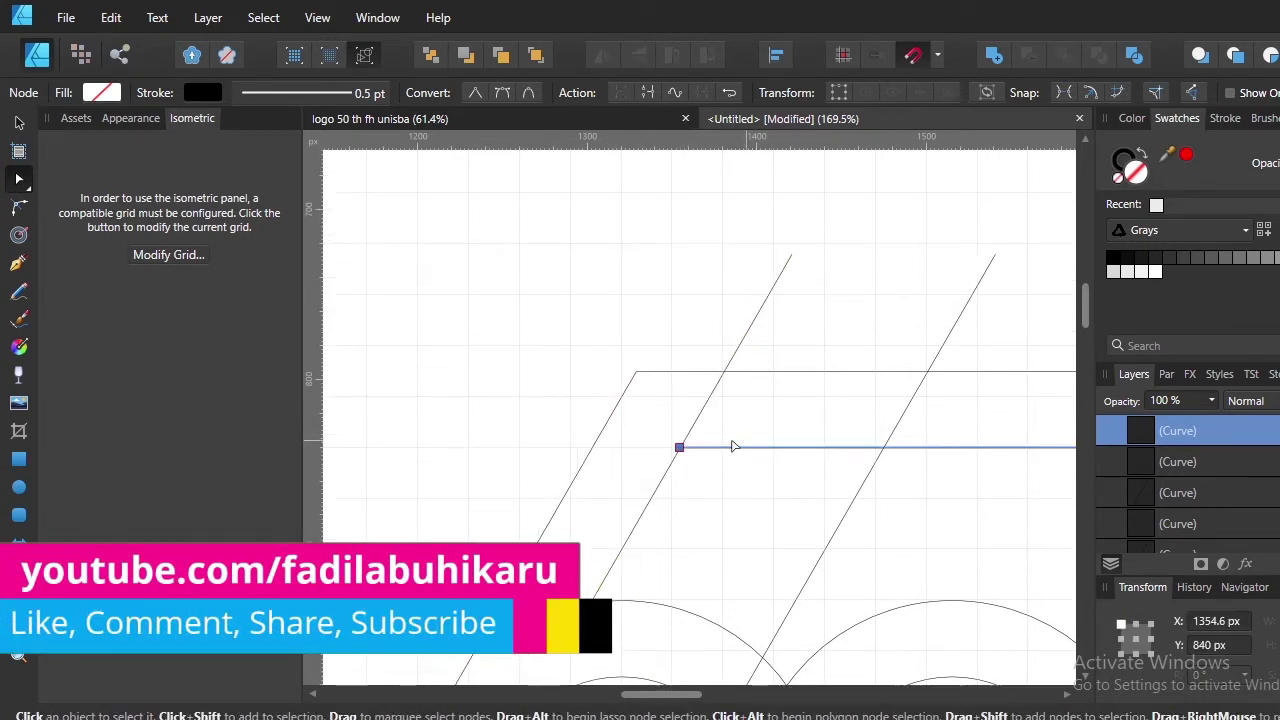
Cut the diagonal off above where it crosses the horizontal line
click(653, 494)
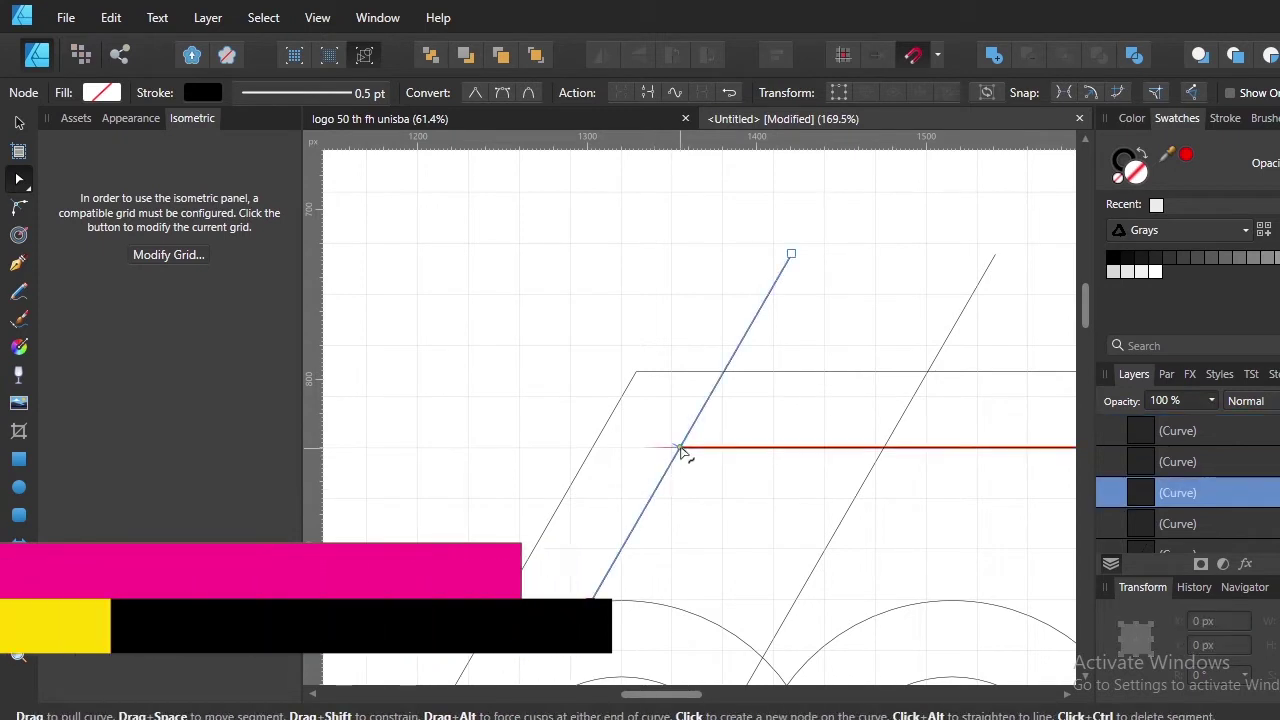
click(679, 447)
ctrl+click(700, 422)
scroll(743, 463, right, 2)
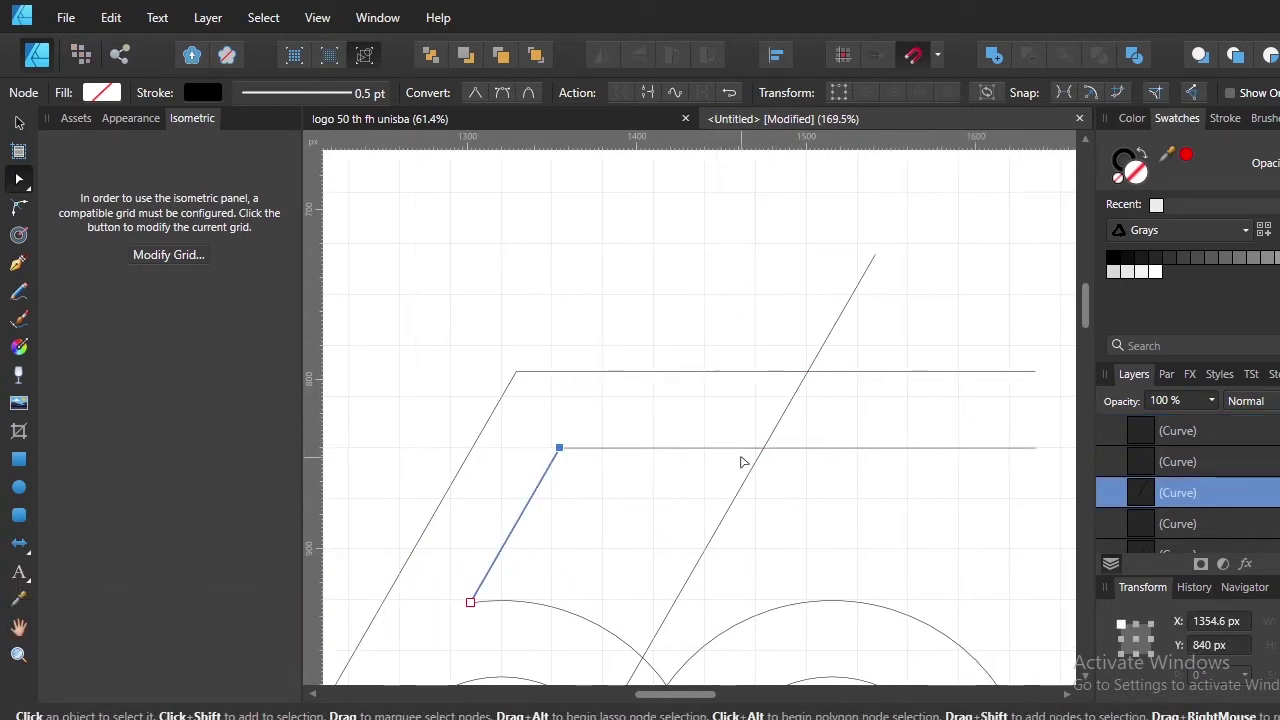
Add nodes where the long diagonal crosses the lower and upper horizontal lines
click(748, 483)
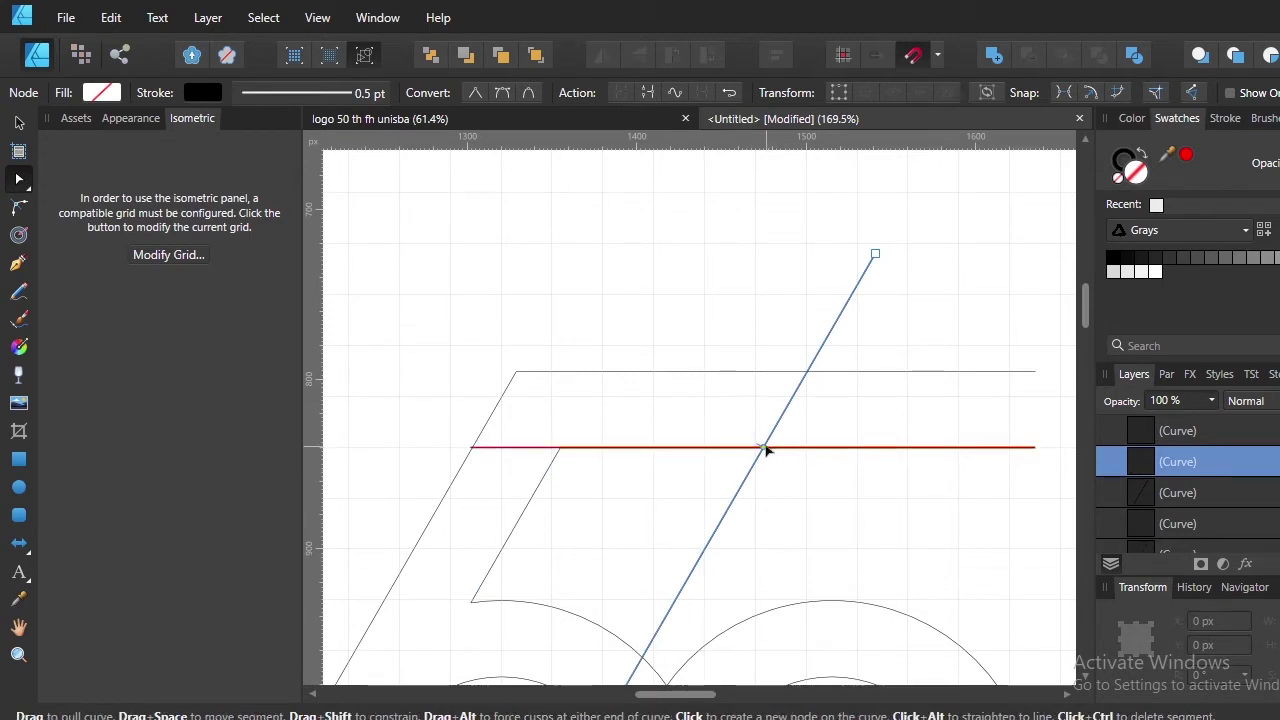
click(764, 447)
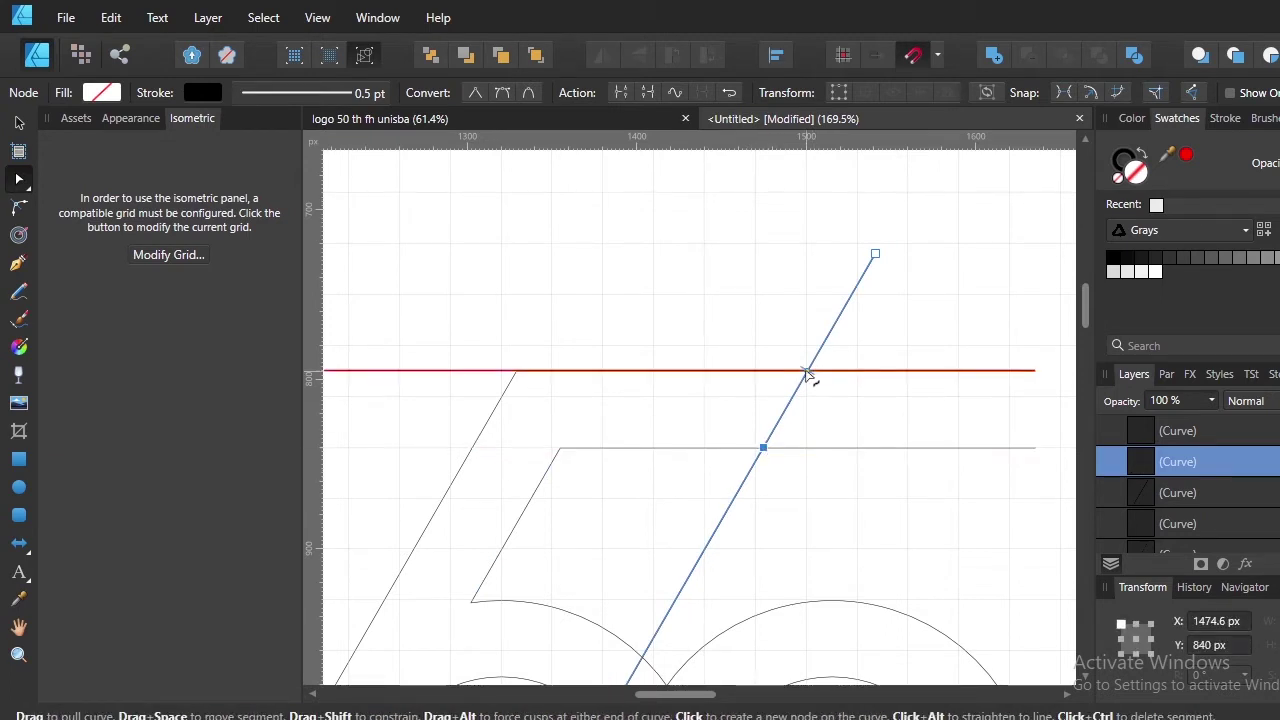
click(807, 372)
click(831, 448)
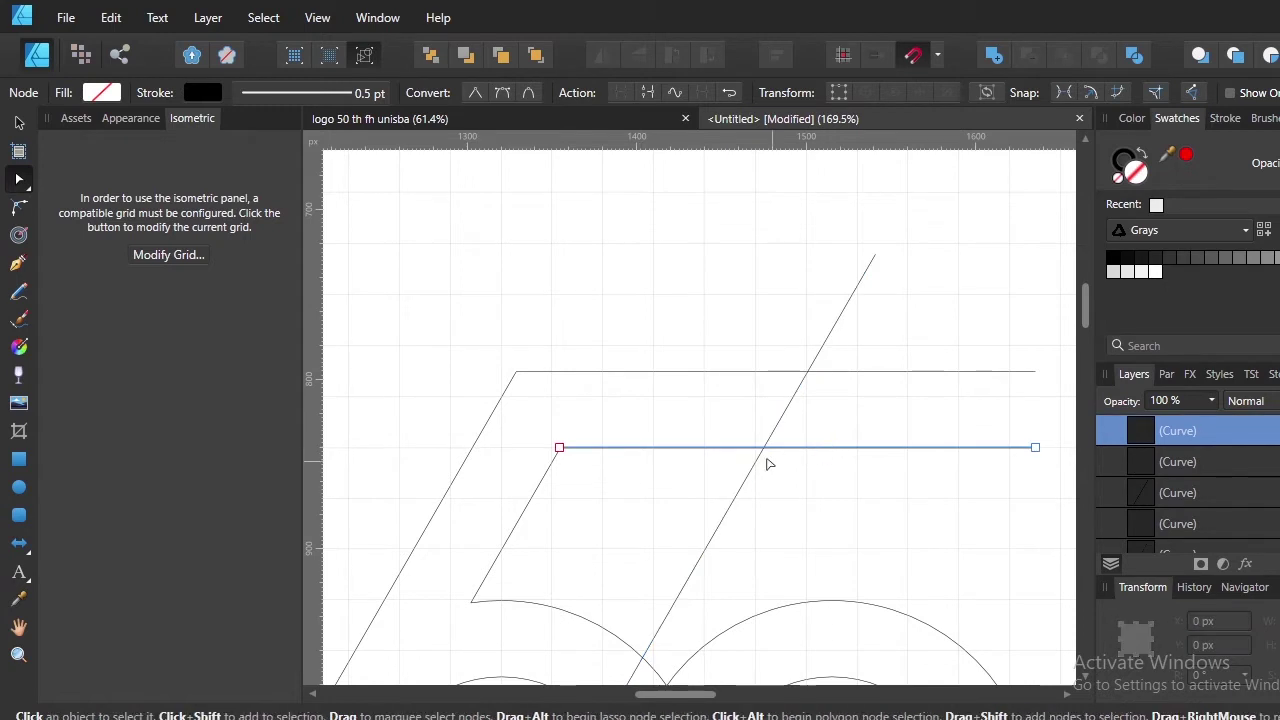
click(763, 448)
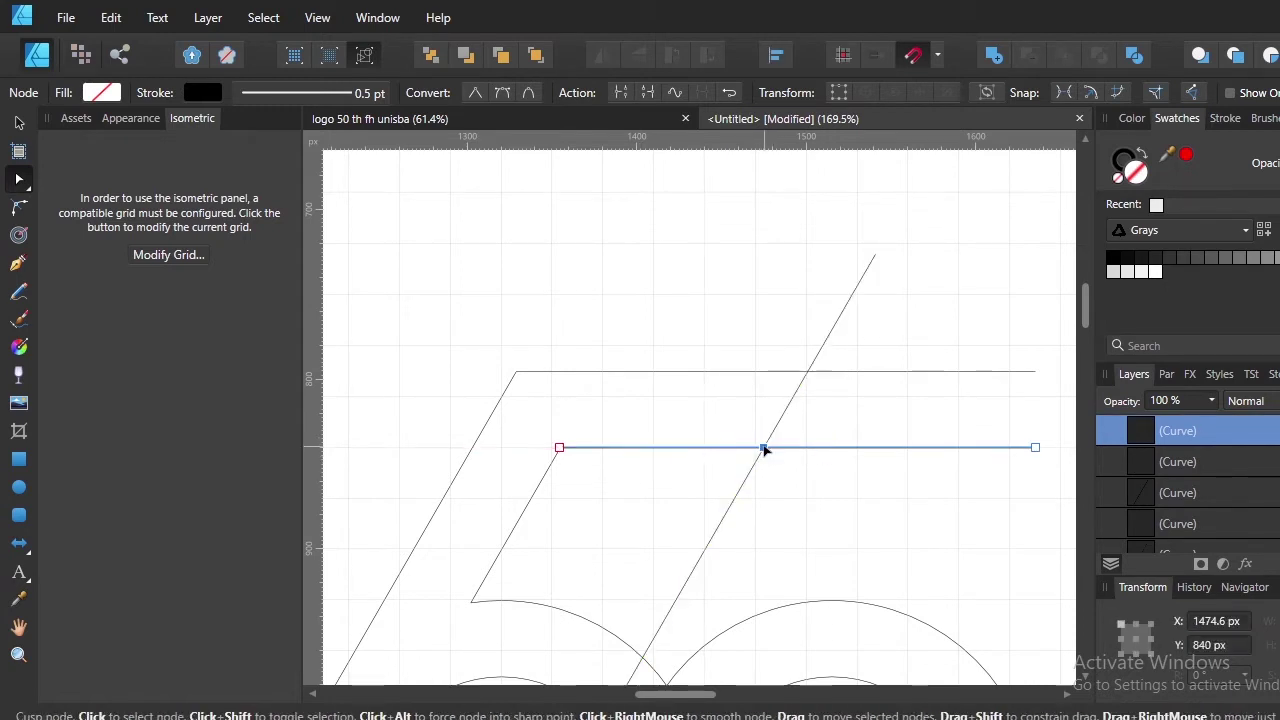
click(816, 372)
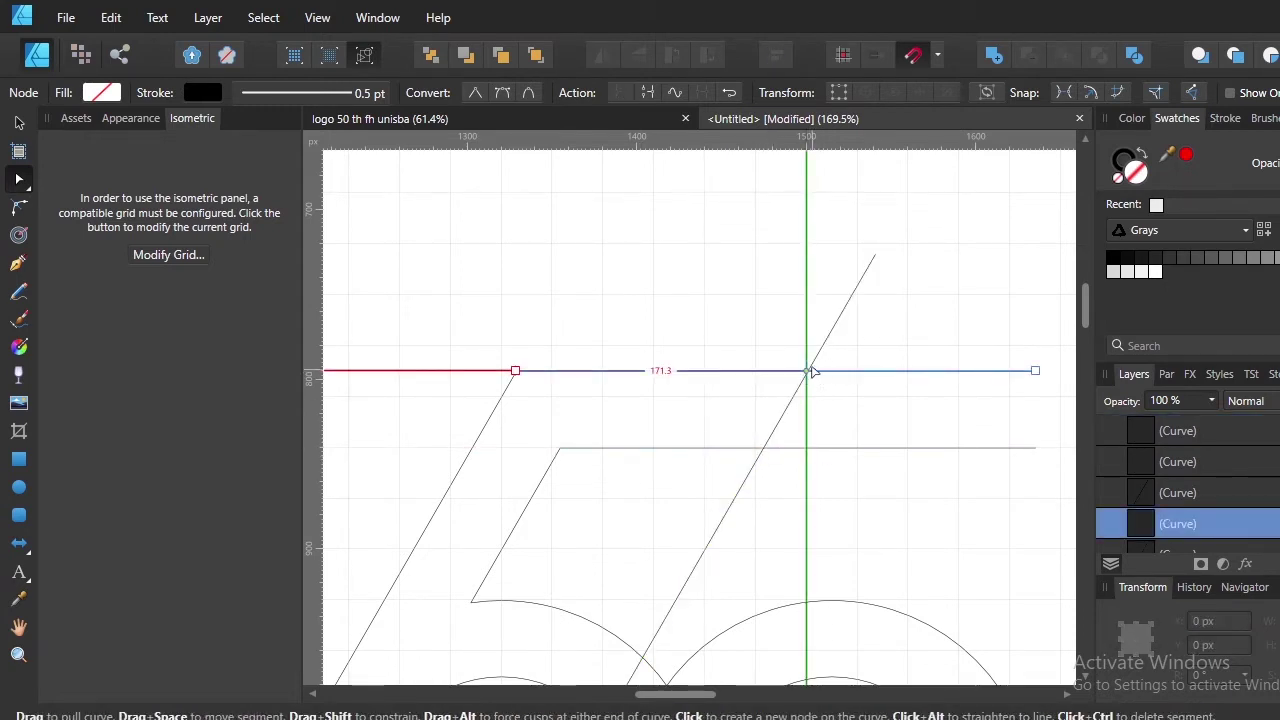
Add a node on the upper horizontal line at its crossing with the diagonal
scroll(814, 397, up, 4)
scroll(814, 397, up, 3)
scroll(790, 360, up, 2)
click(757, 346)
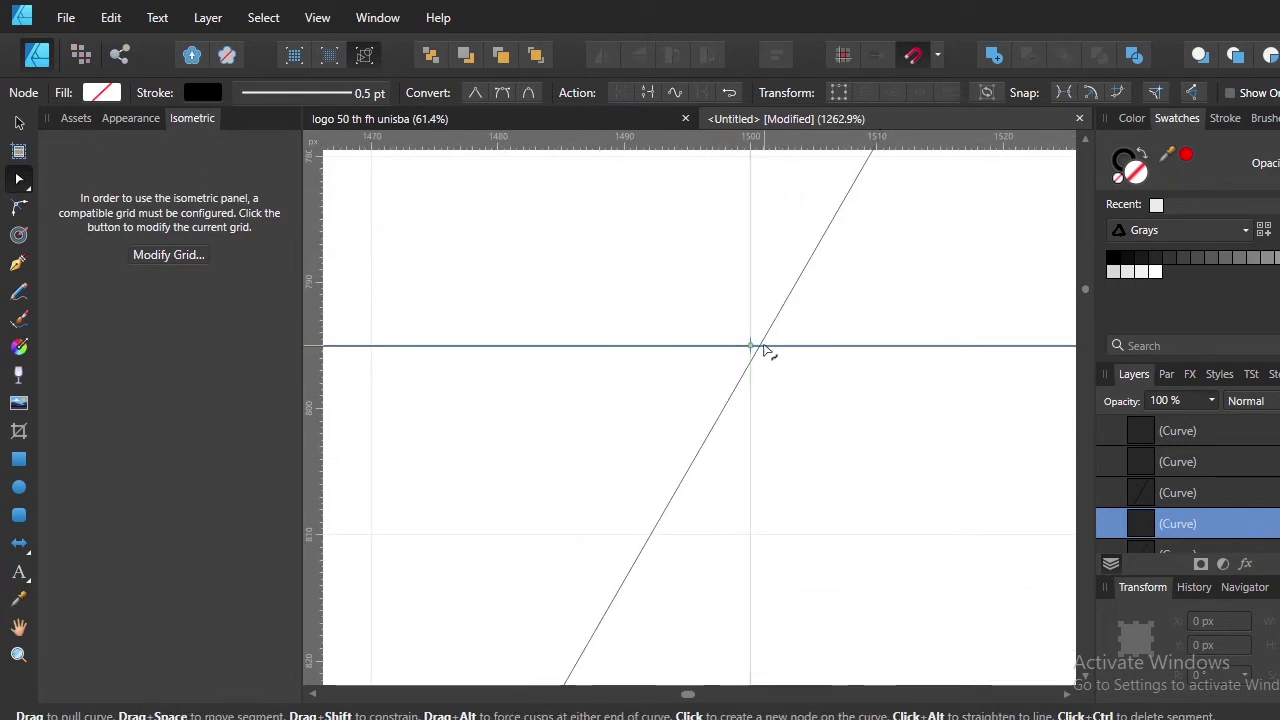
scroll(766, 356, up, 4)
scroll(727, 350, up, 3)
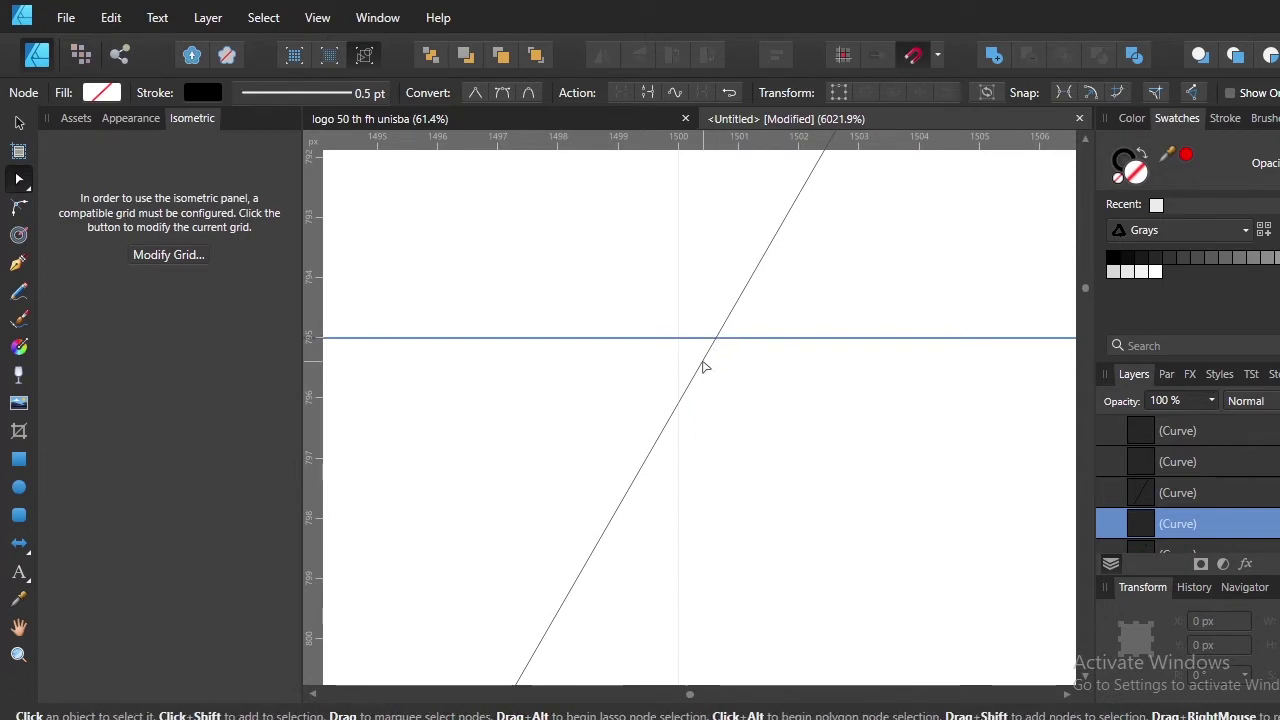
click(703, 362)
click(722, 340)
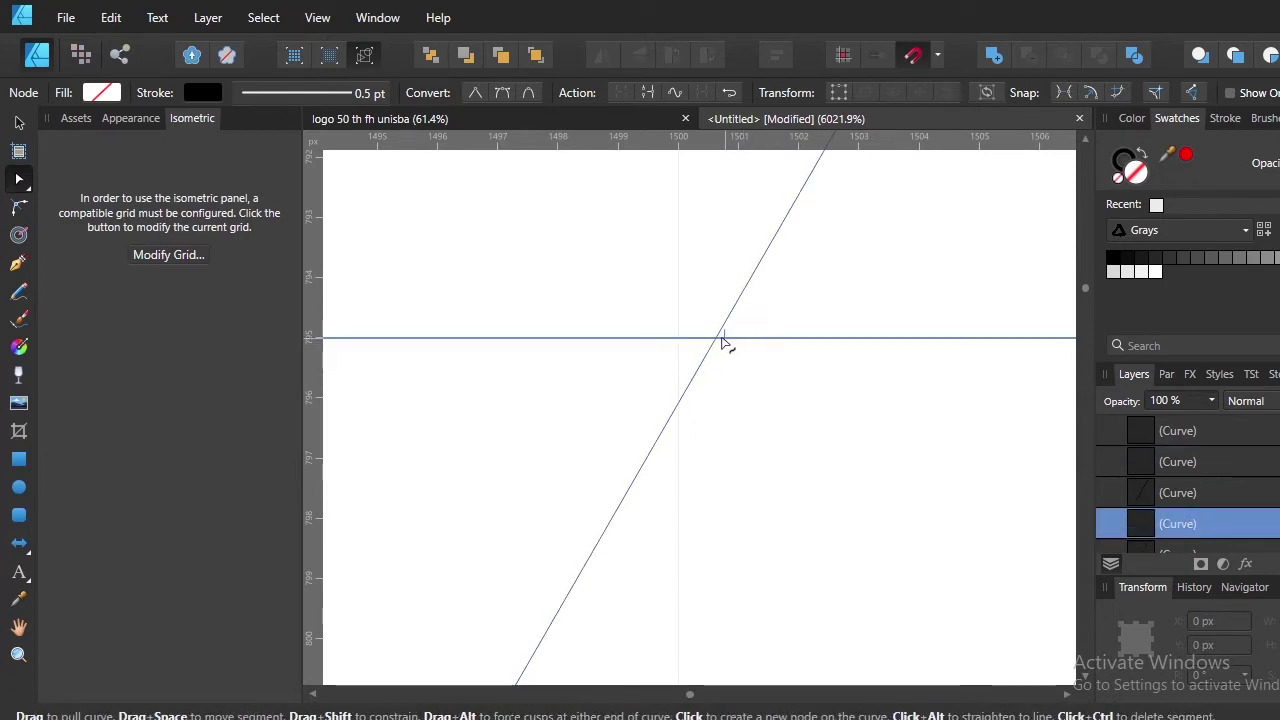
click(716, 338)
scroll(737, 377, down, 5)
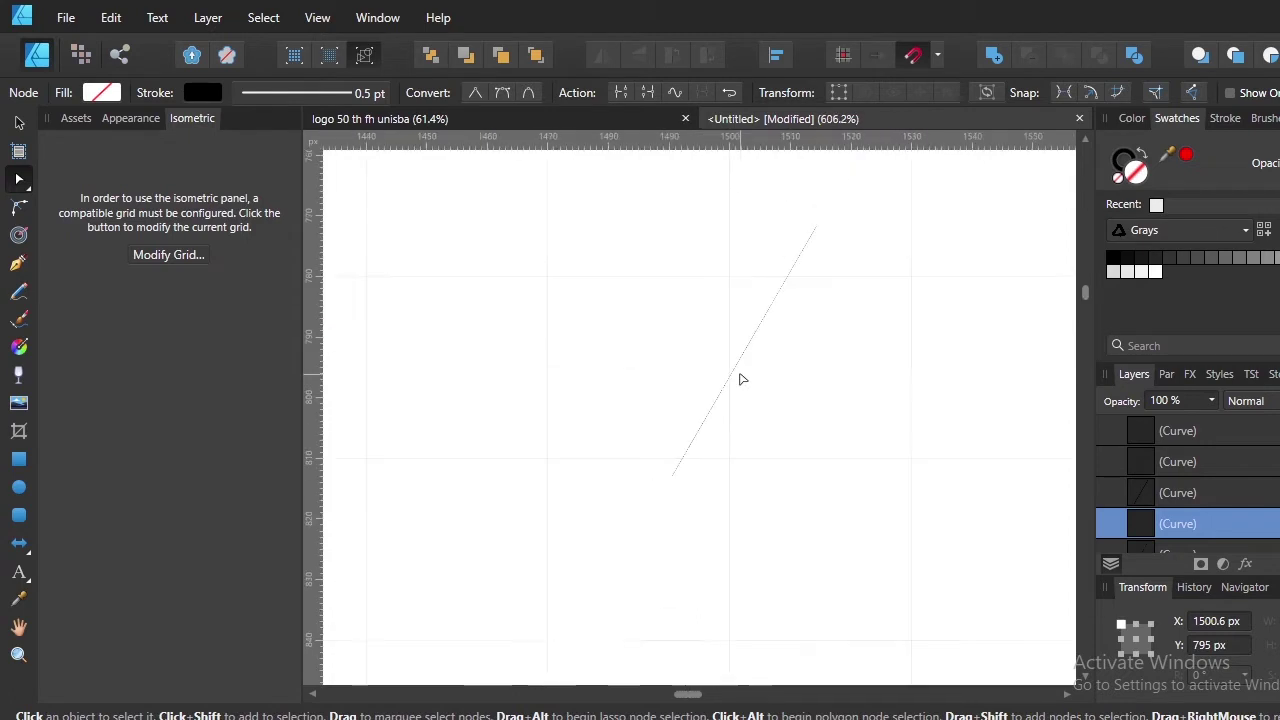
scroll(743, 400, down, 5)
Trim both horizontal lines and the diagonal so the top bar closes with a slant
alt+click(800, 388)
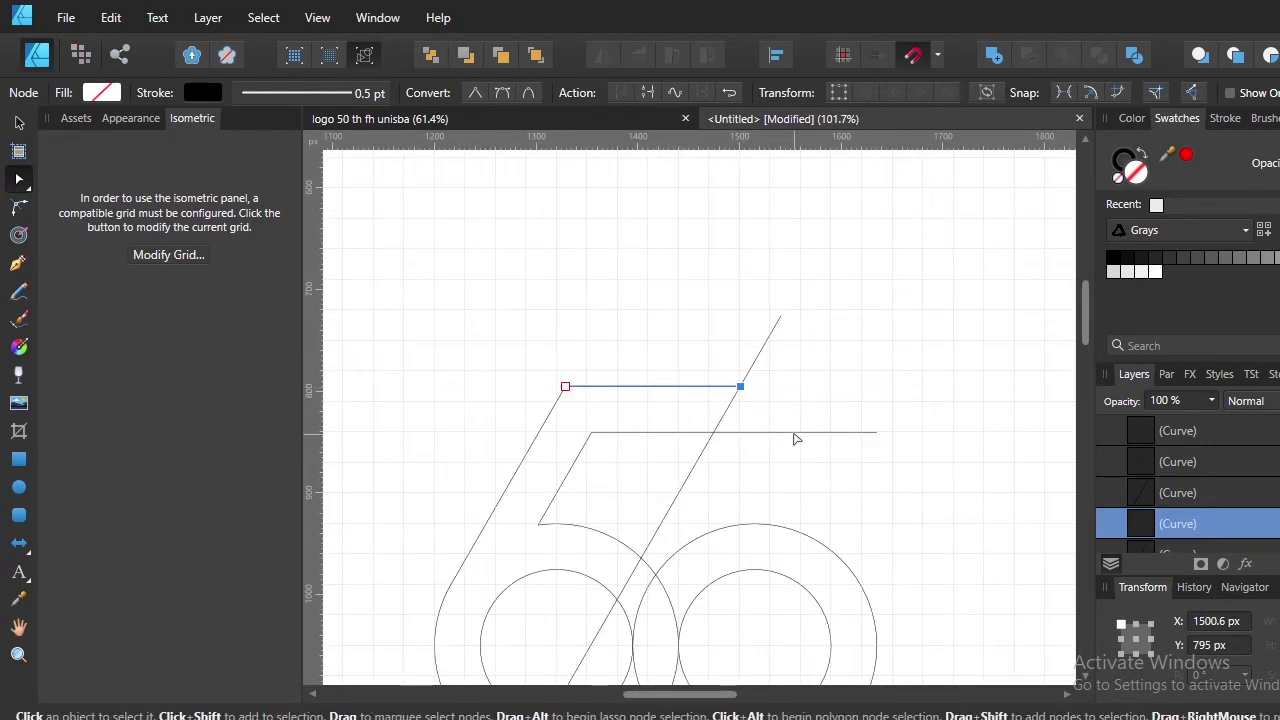
click(796, 439)
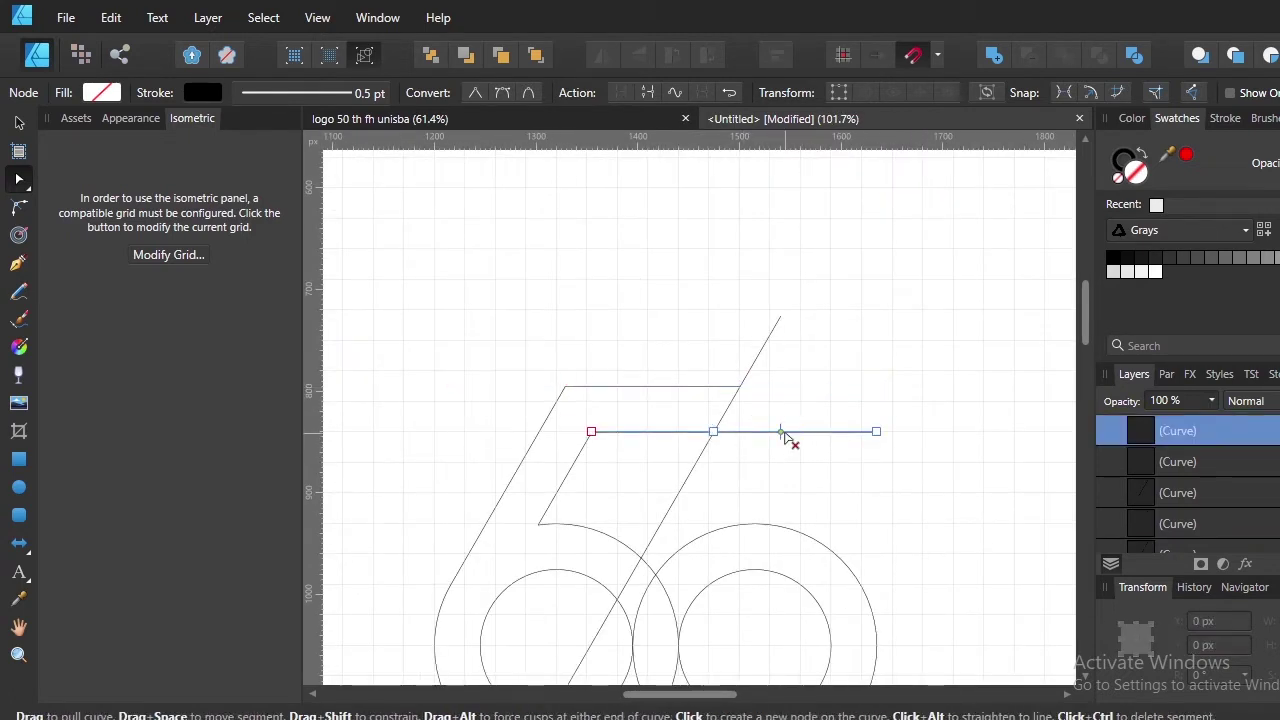
click(698, 464)
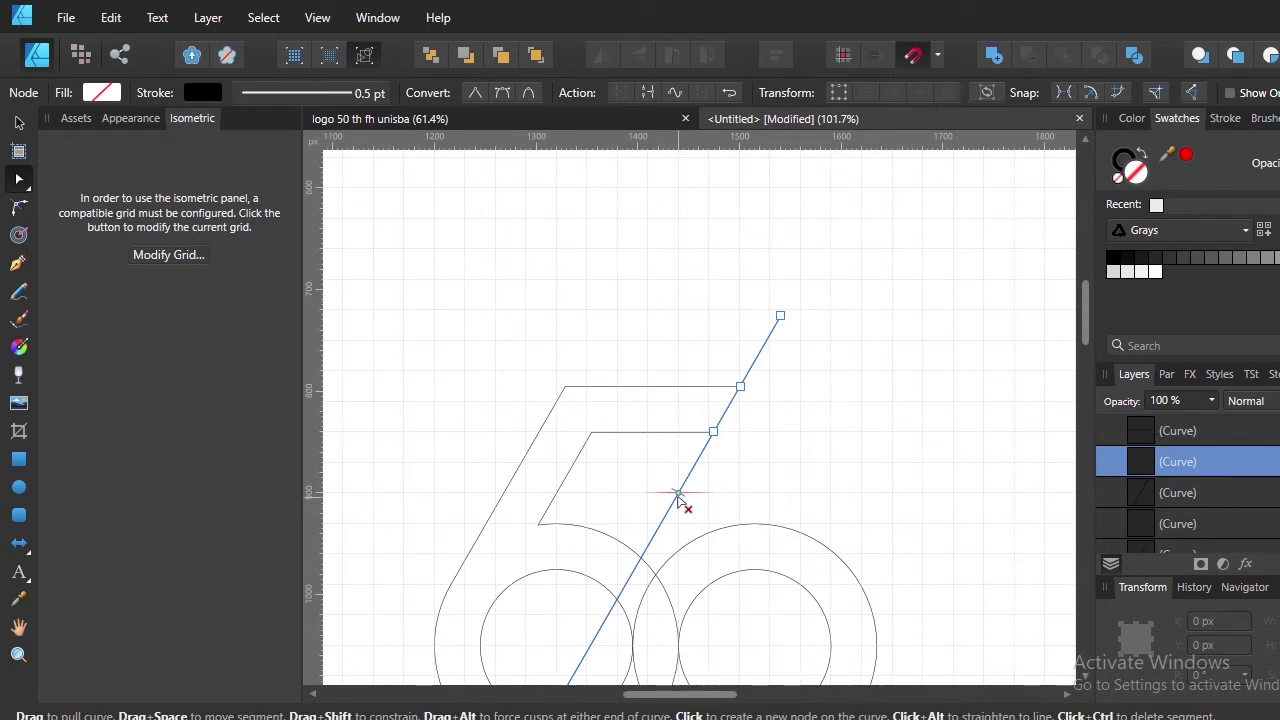
ctrl+click(678, 496)
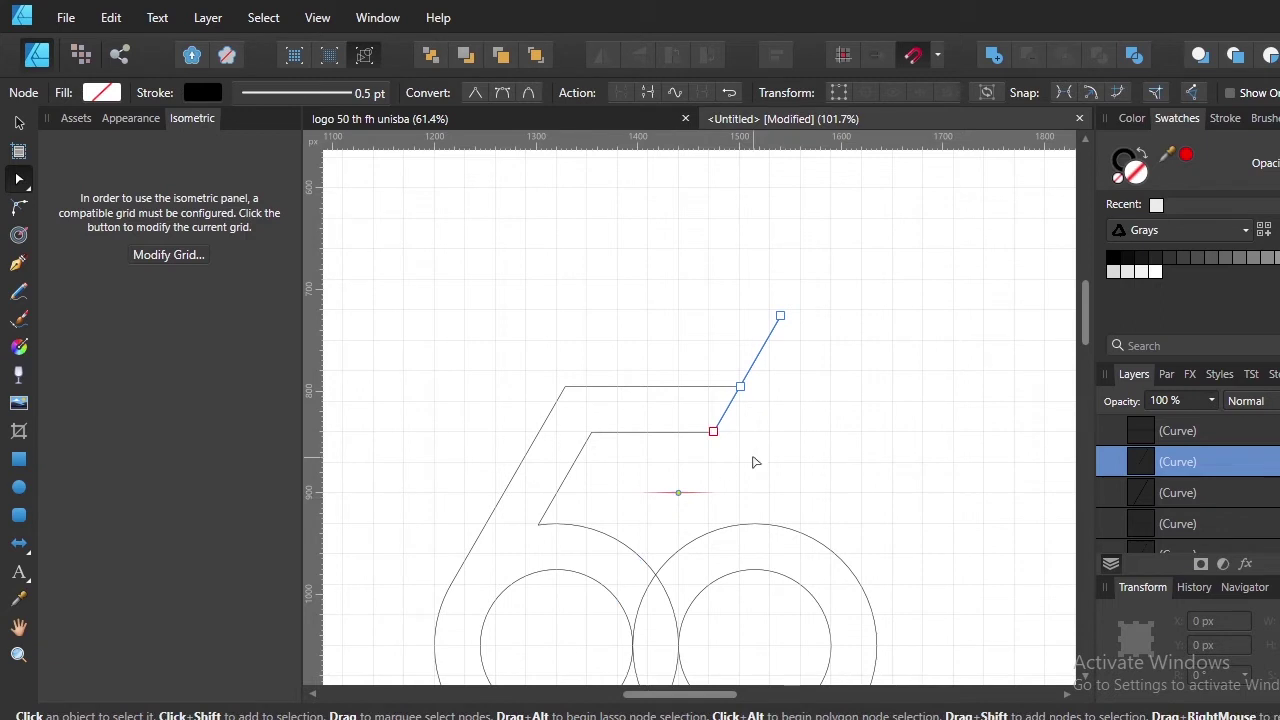
ctrl+click(757, 357)
scroll(914, 489, down, 3)
click(897, 356)
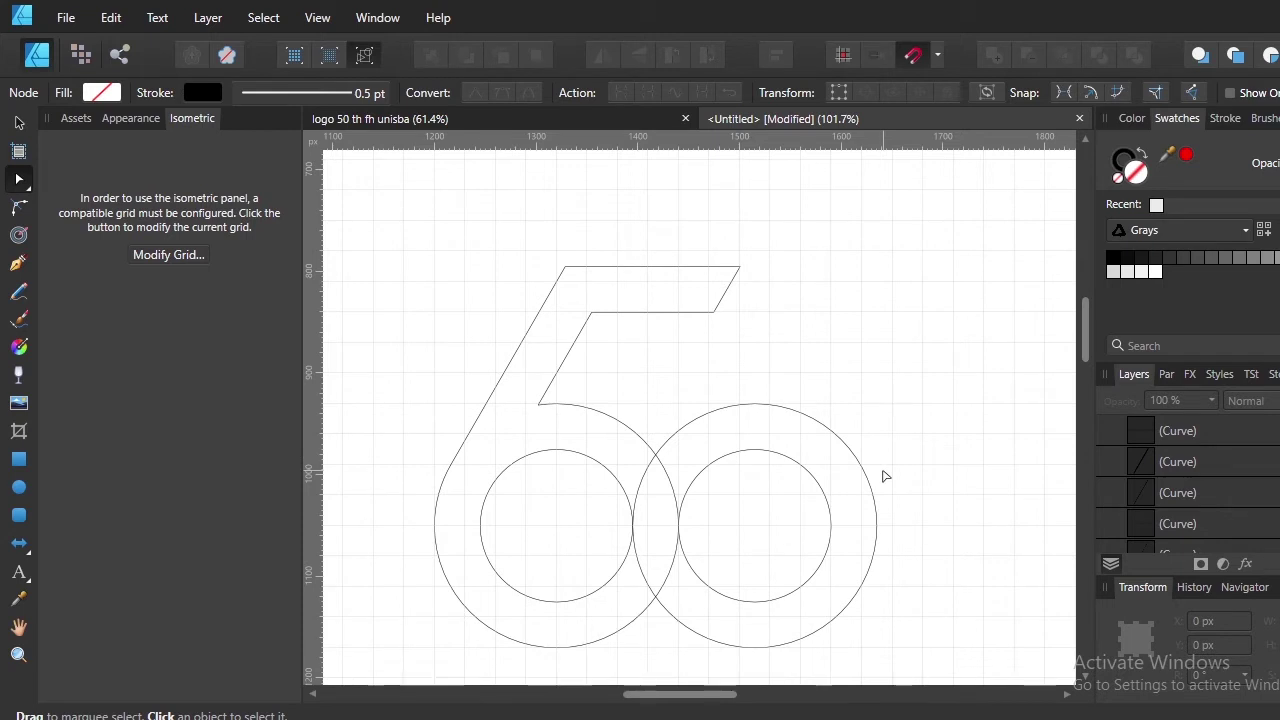
key(p)
scroll(886, 357, down, 1)
Draw two parallel lines, rotate them horizontal, and centre them across the left ring
click(876, 282)
click(876, 616)
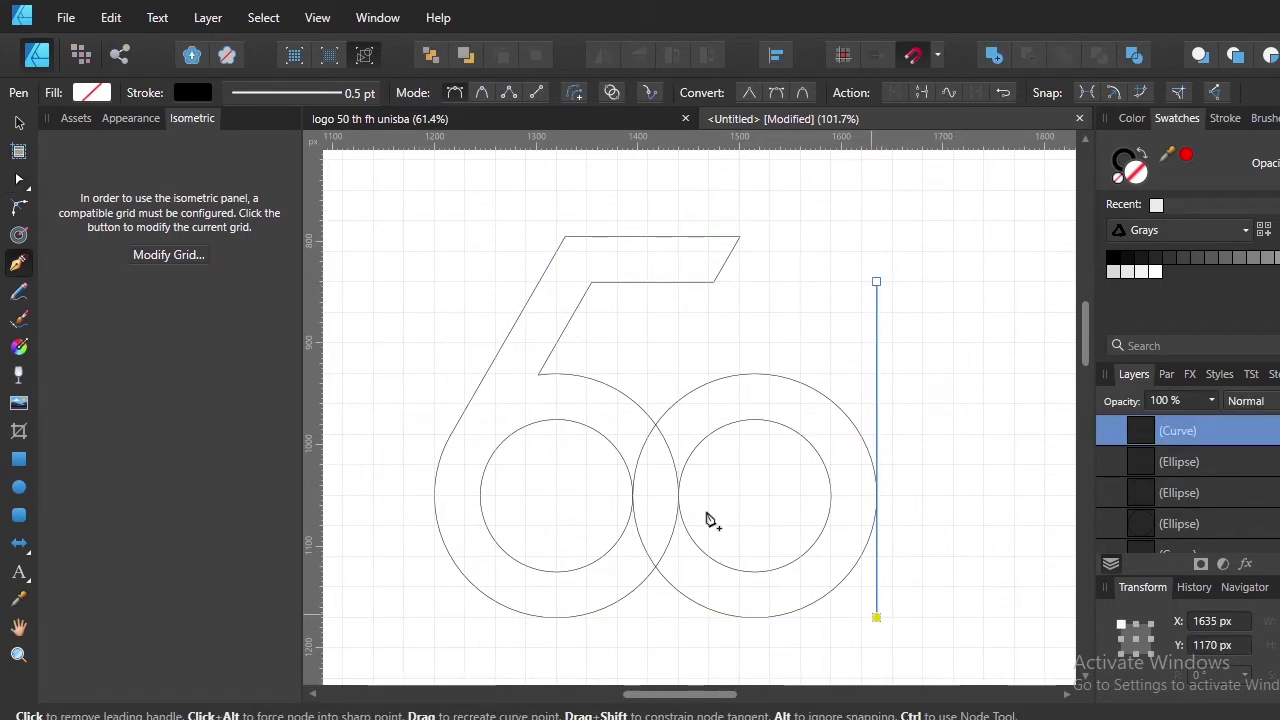
click(19, 123)
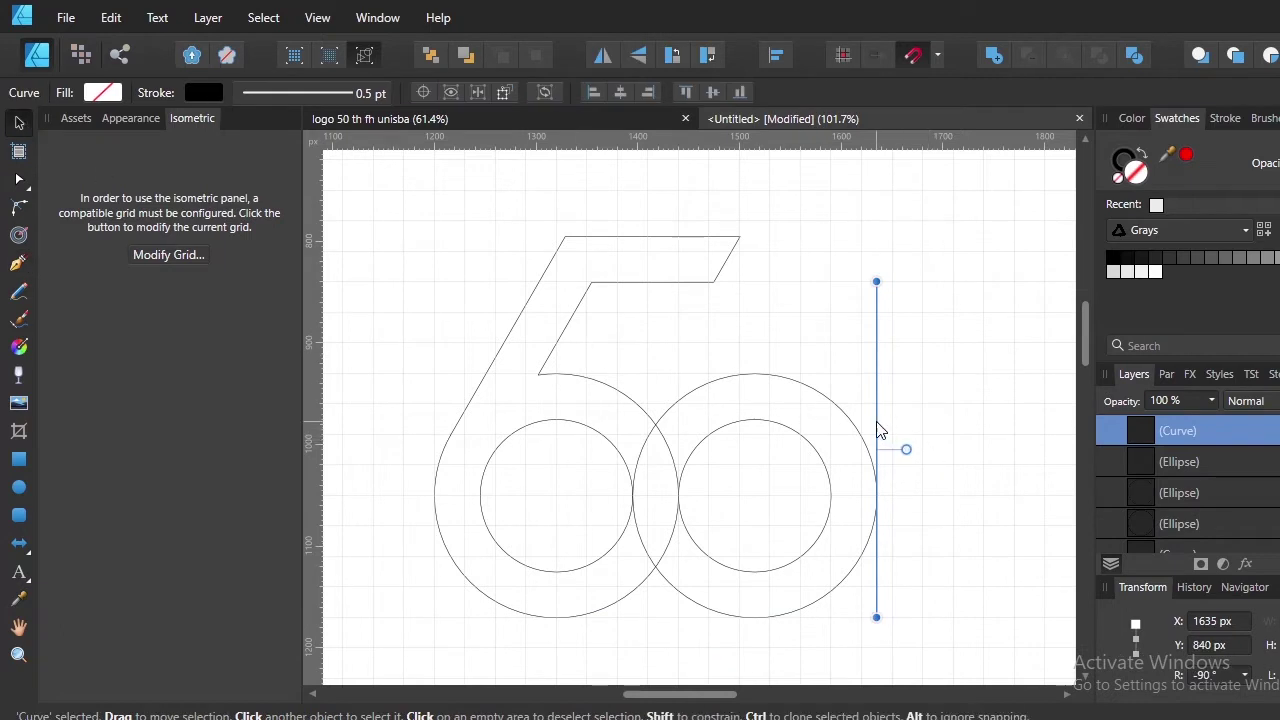
drag(878, 430, 832, 432)
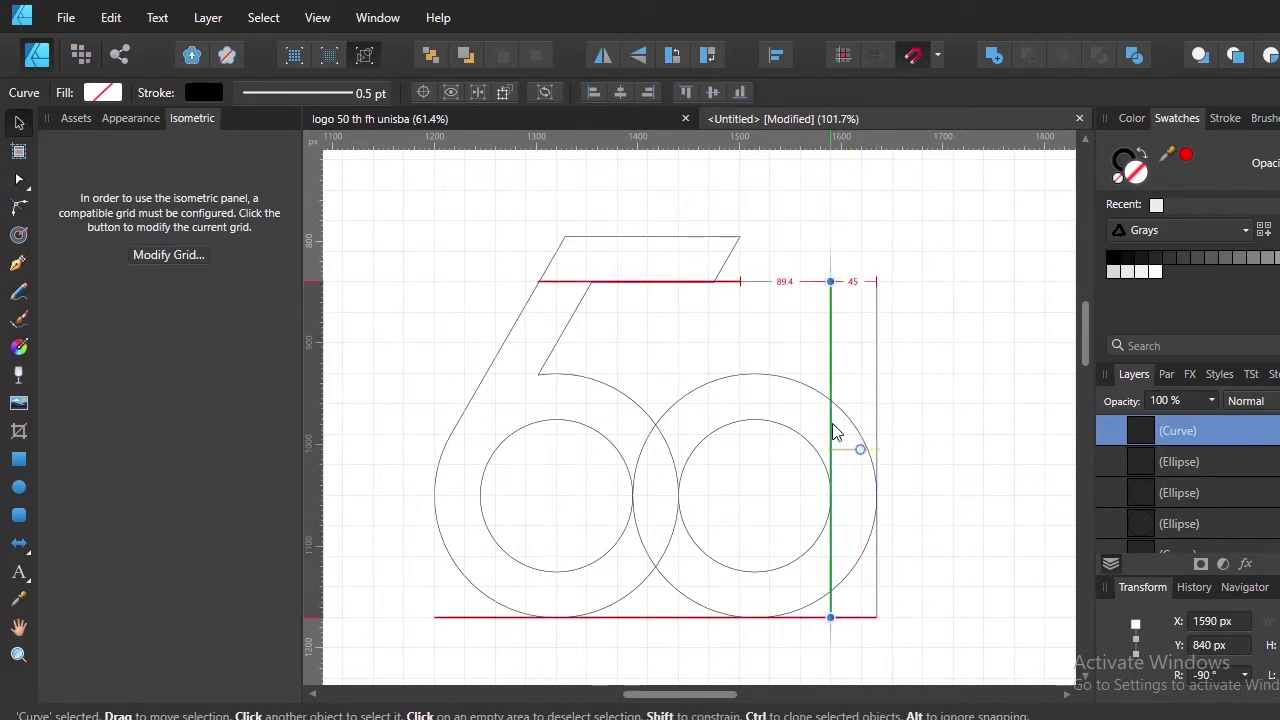
shift+click(877, 406)
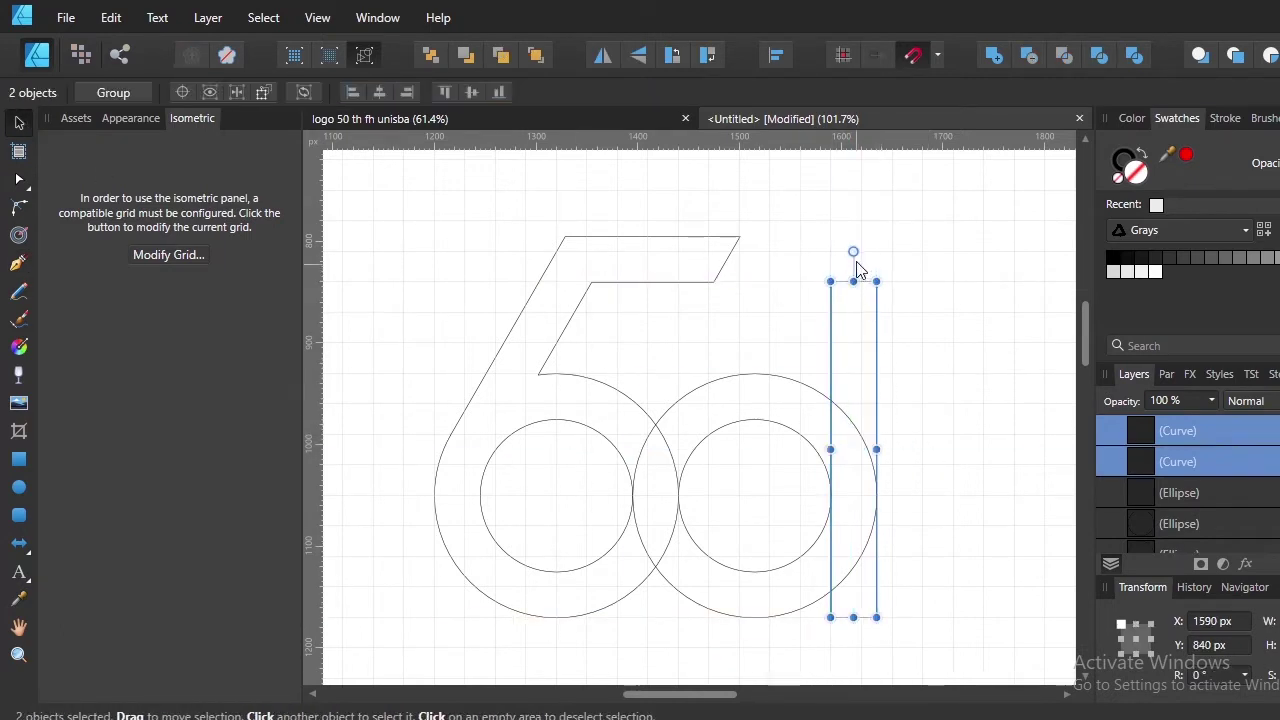
drag(857, 251, 951, 432)
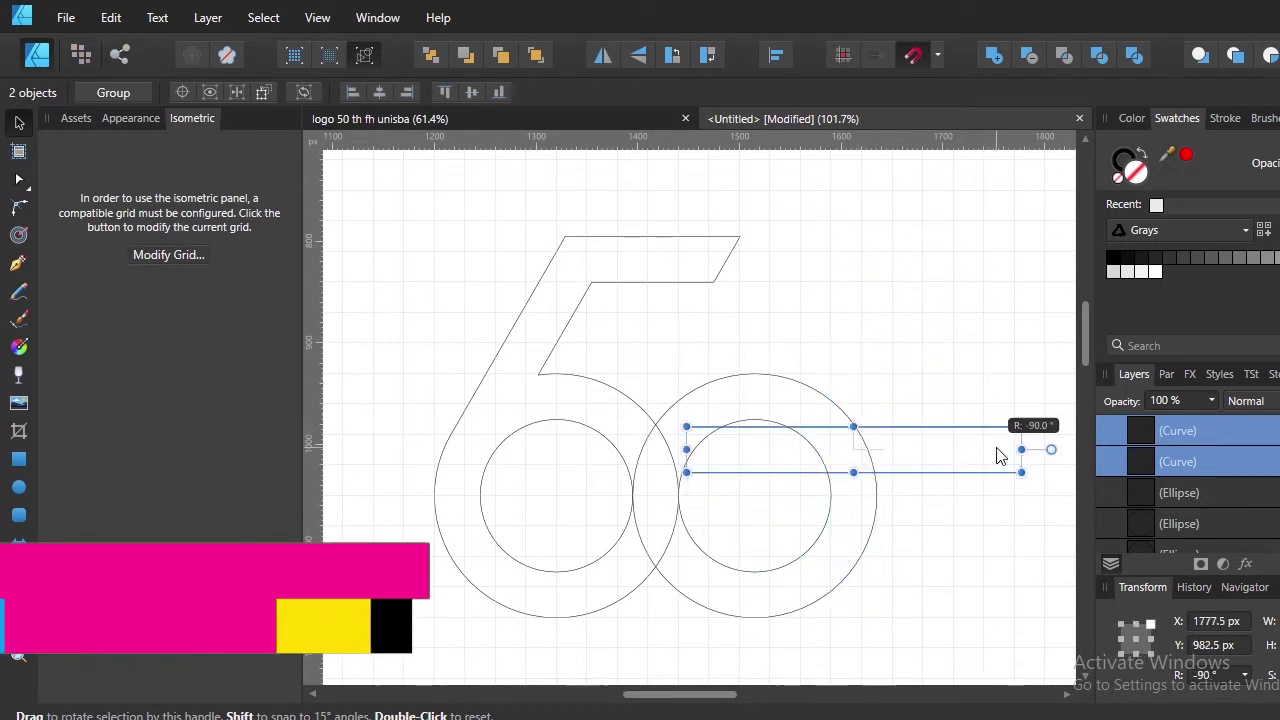
mouse_move(951, 432)
mouse_down()
mouse_move(645, 478)
mouse_move(655, 485)
mouse_move(648, 458)
mouse_up()
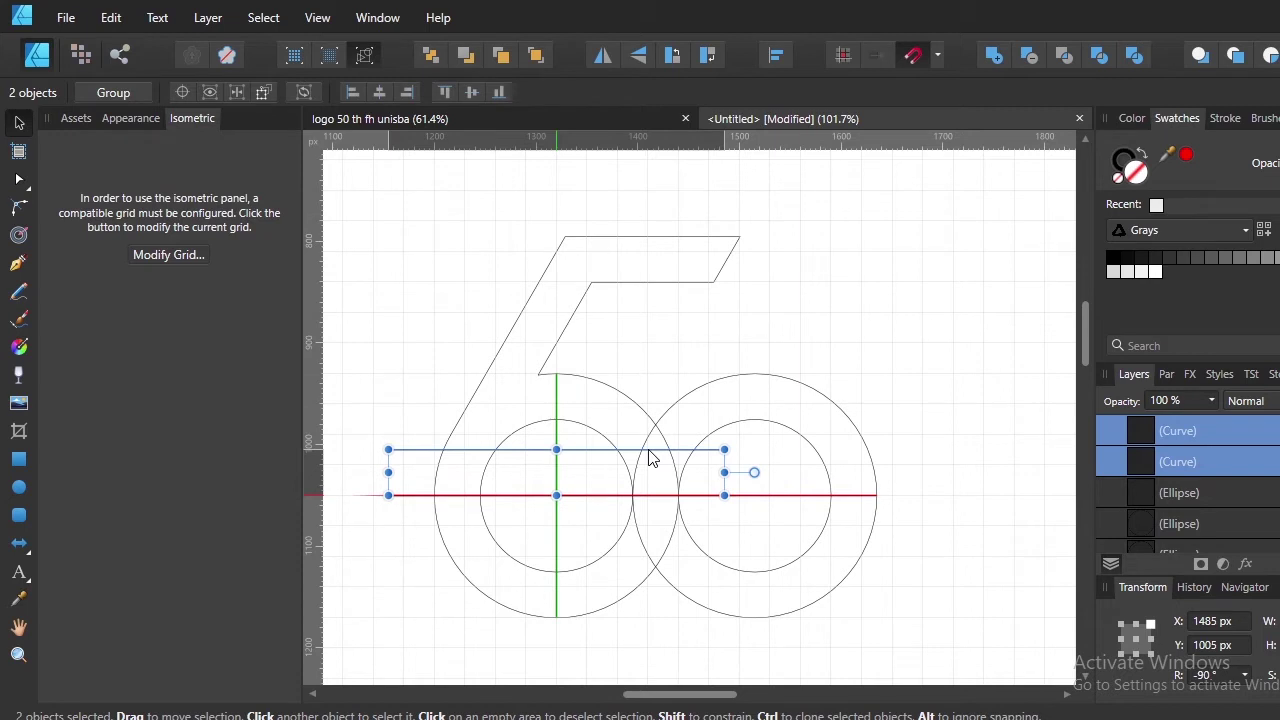
drag(650, 458, 651, 451)
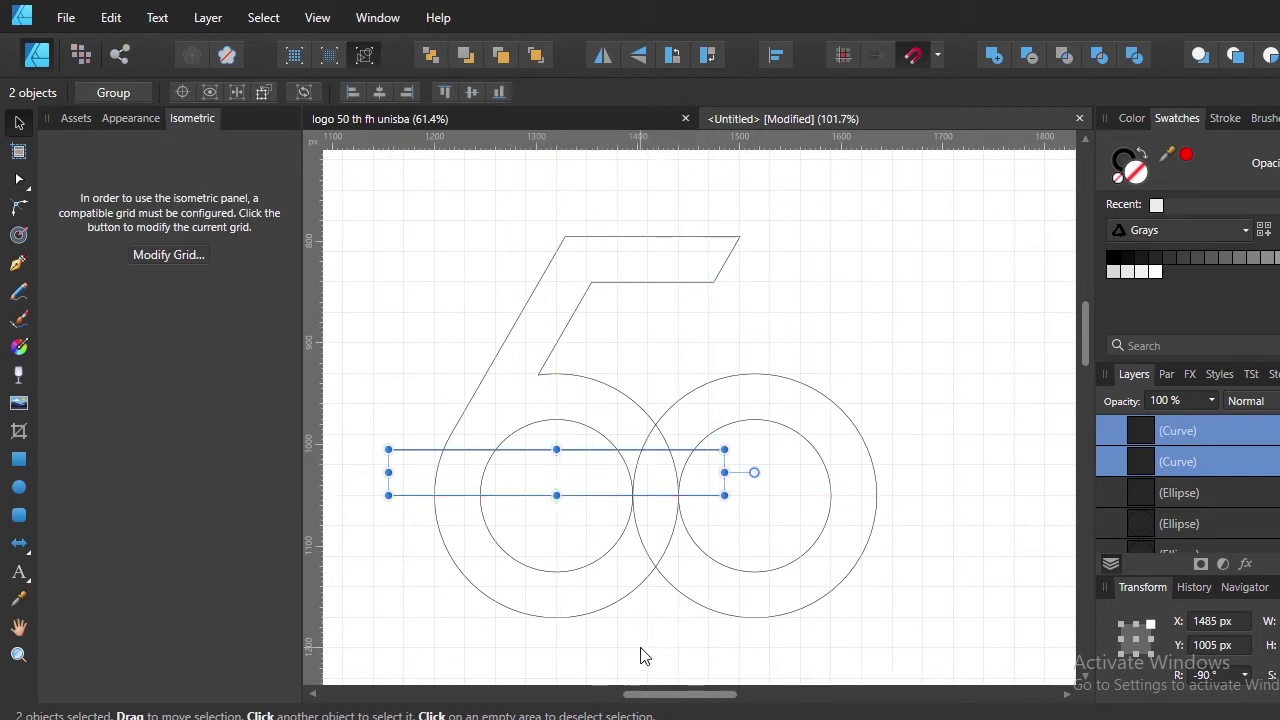
click(630, 614)
Add a node where the upper horizontal line crosses the left ring's circle
scroll(520, 508, up, 1)
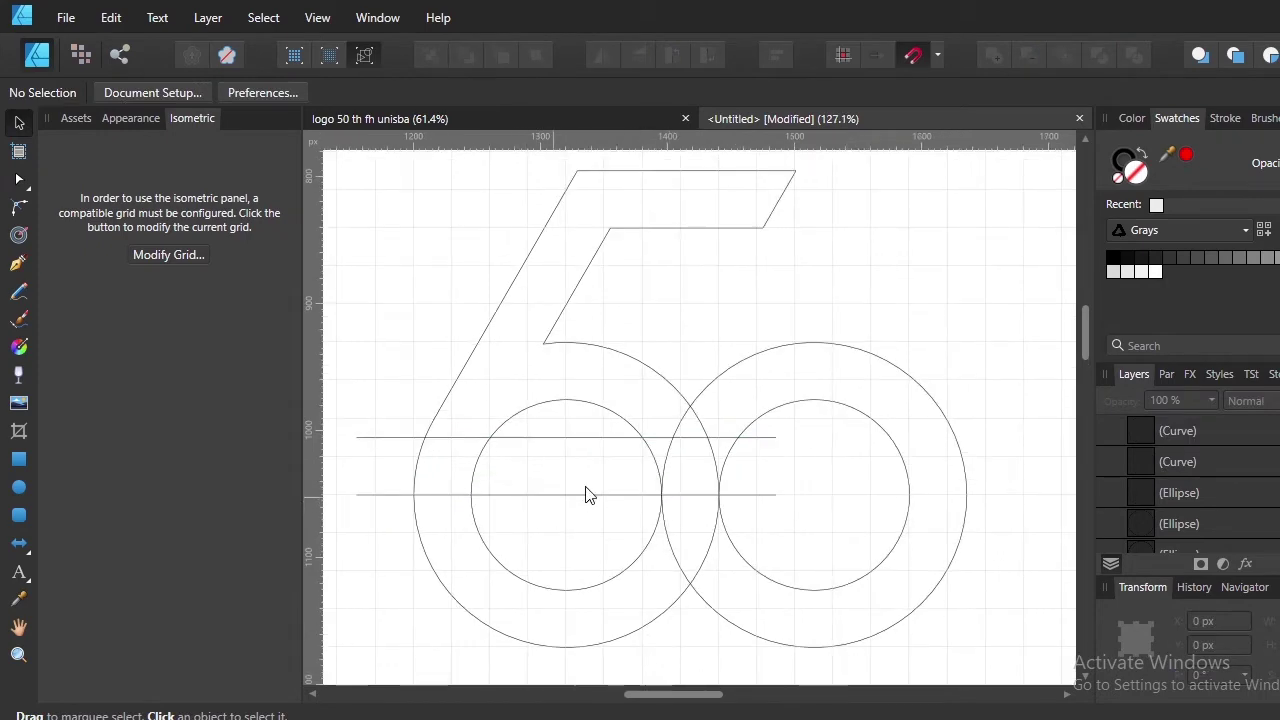
click(618, 420)
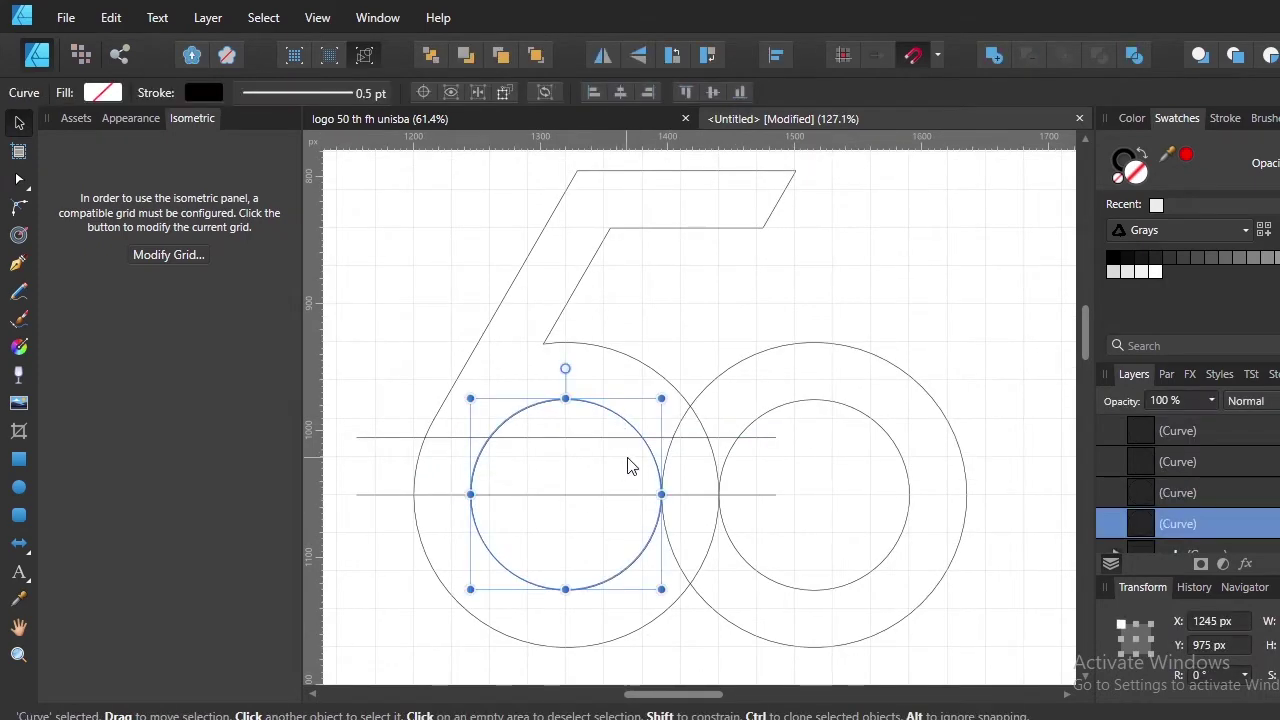
key(a)
scroll(517, 469, up, 3)
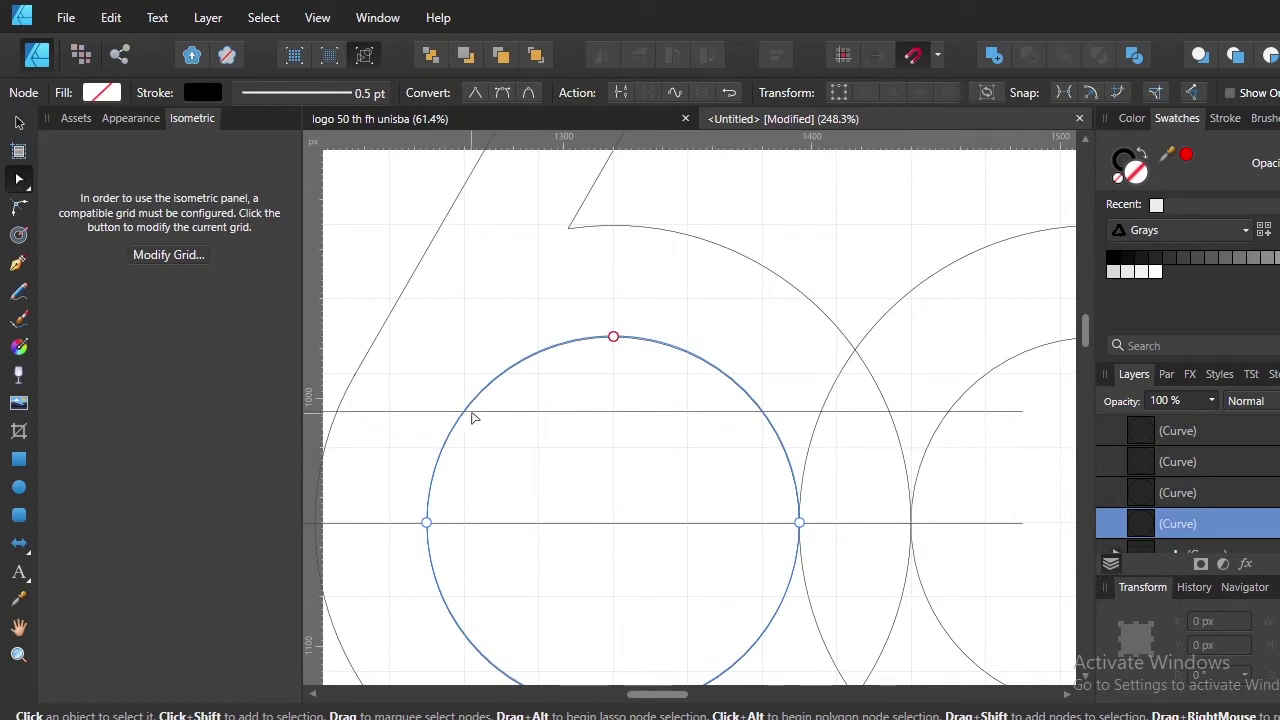
click(531, 412)
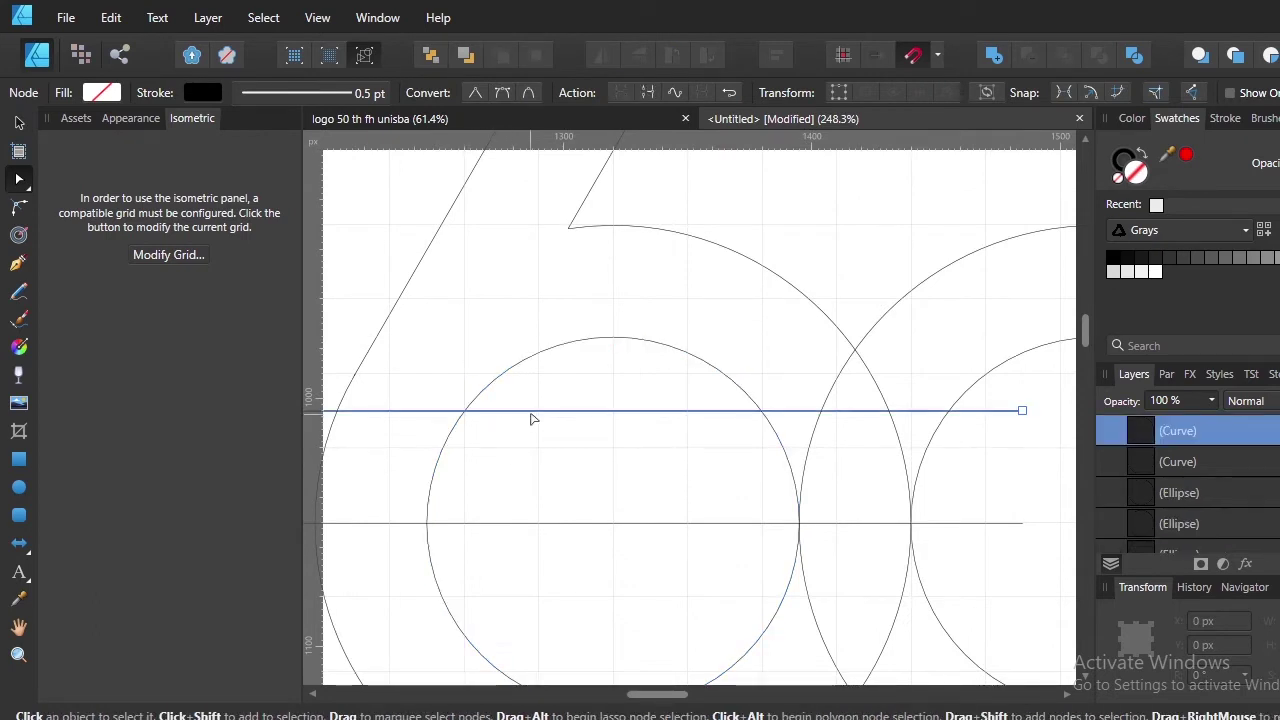
click(595, 527)
click(516, 412)
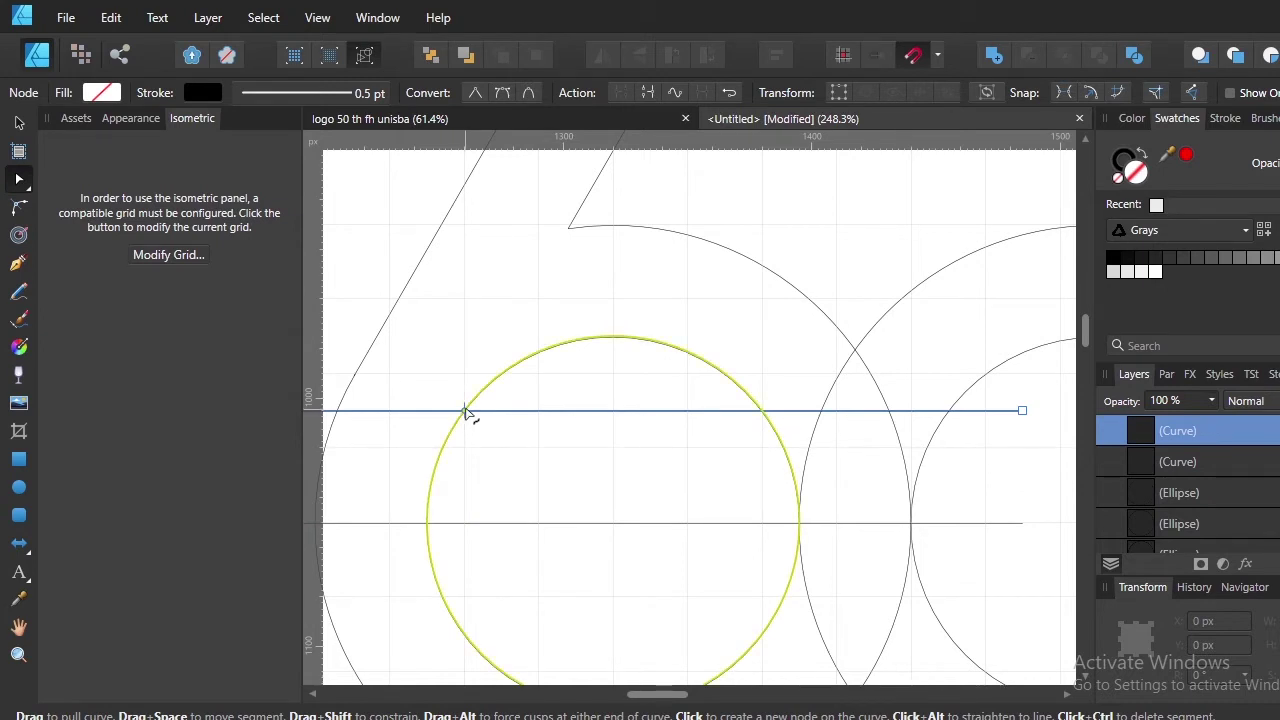
click(465, 410)
Delete the inner circle's upper-left arc, and node and cut the outer circle at the upper line
scroll(490, 487, left, 2)
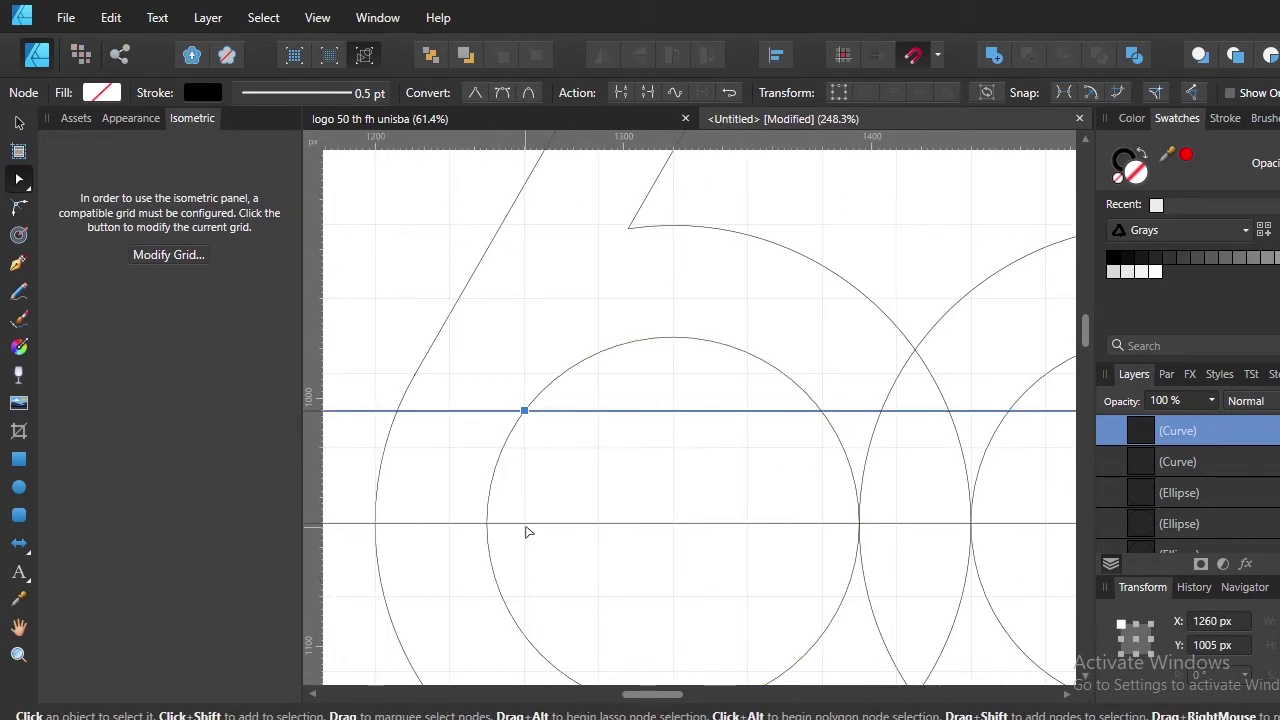
click(489, 519)
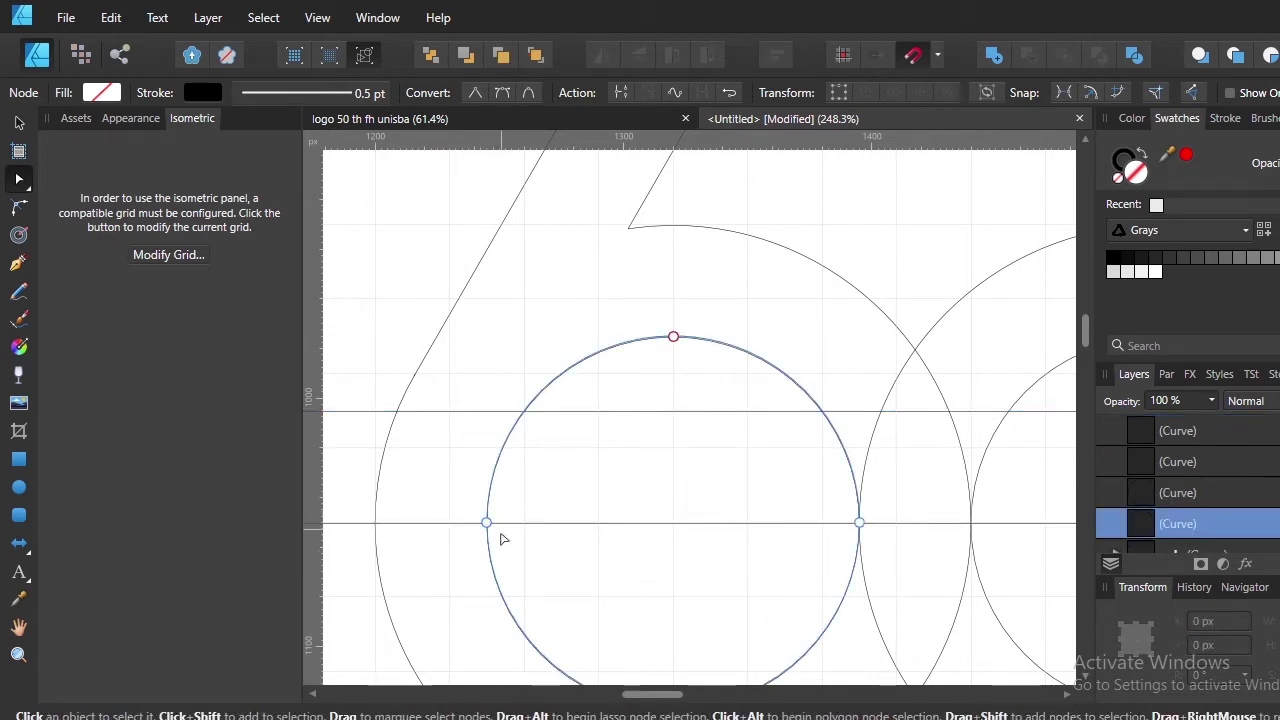
scroll(503, 539, up, 5)
scroll(479, 535, down, 3)
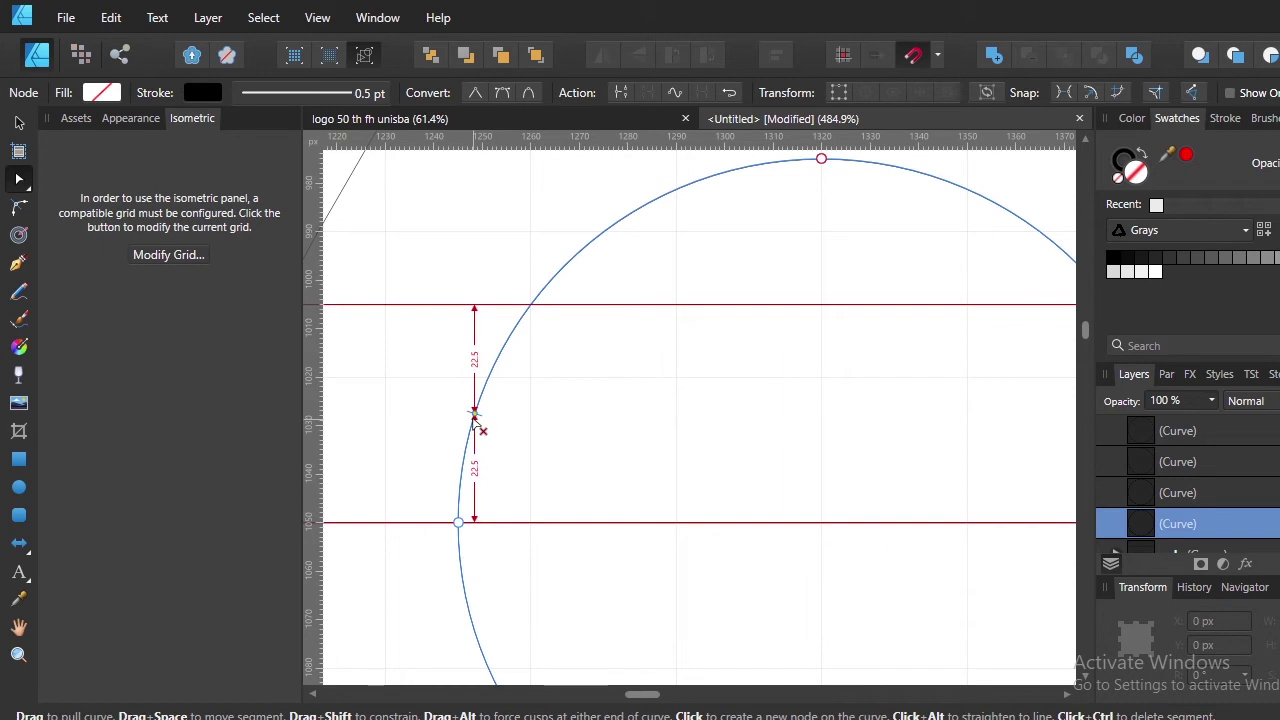
scroll(477, 420, down, 1)
scroll(480, 420, down, 2)
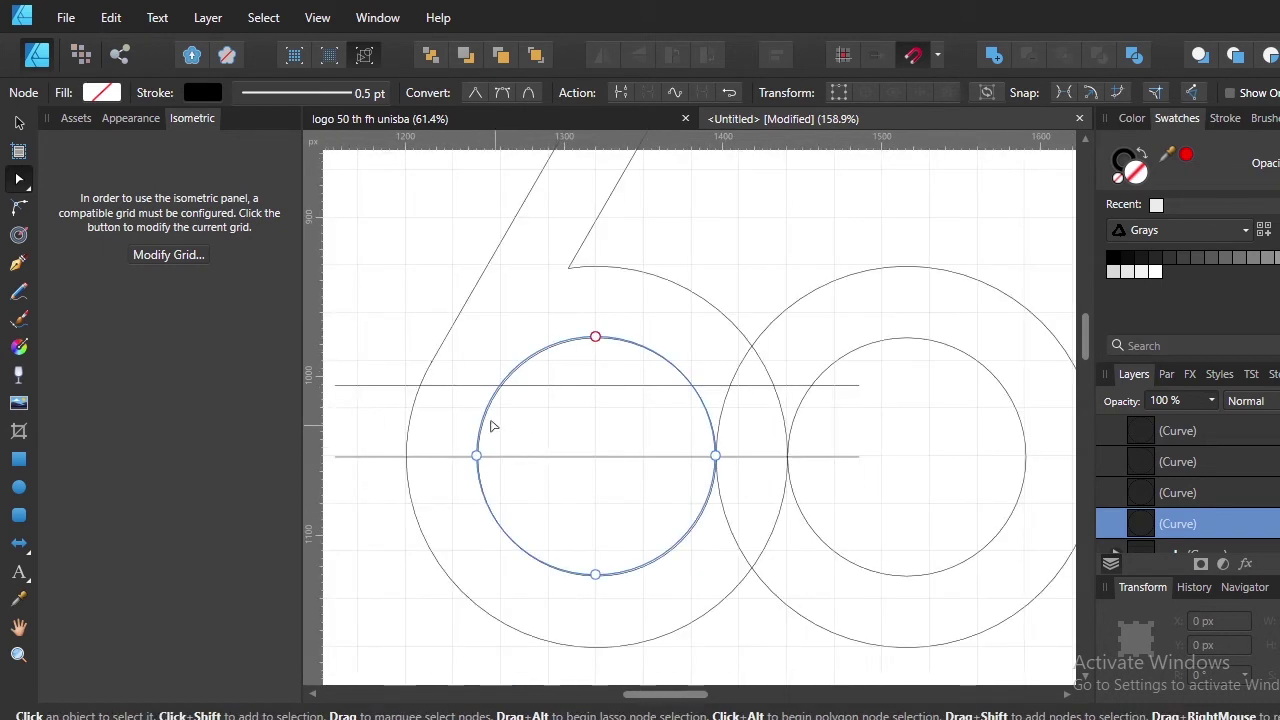
ctrl+click(484, 412)
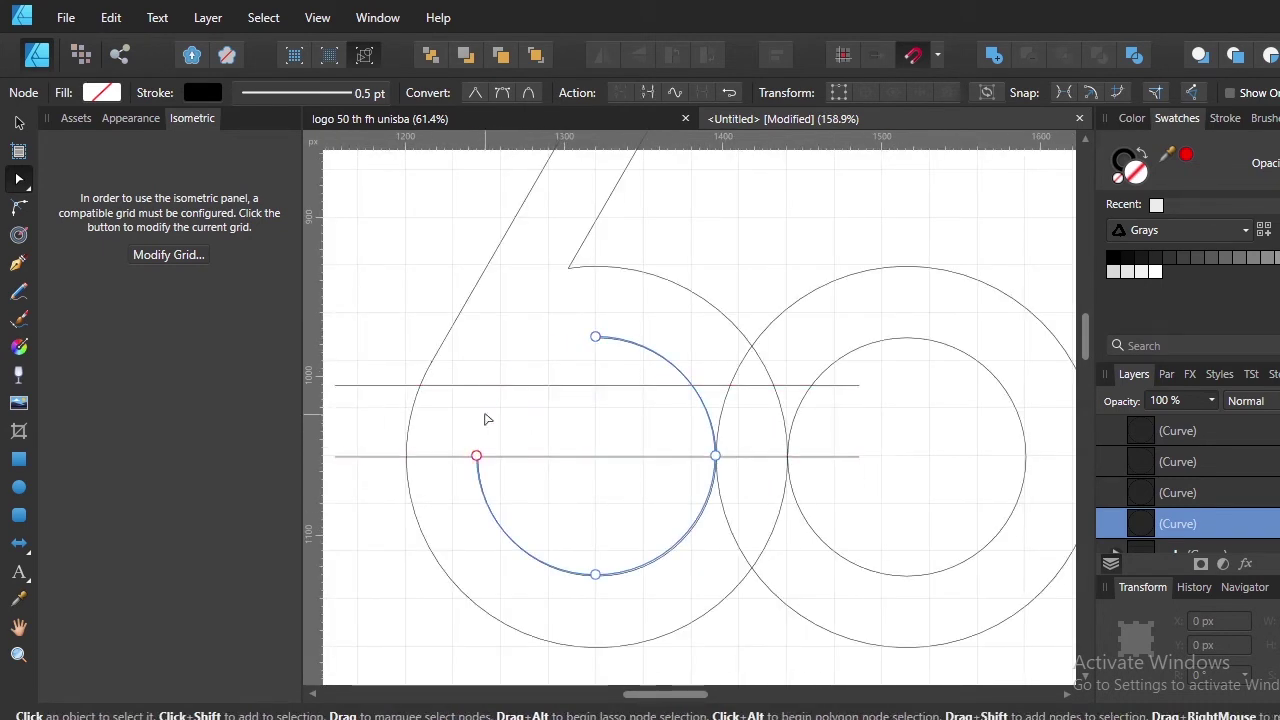
click(415, 414)
click(419, 386)
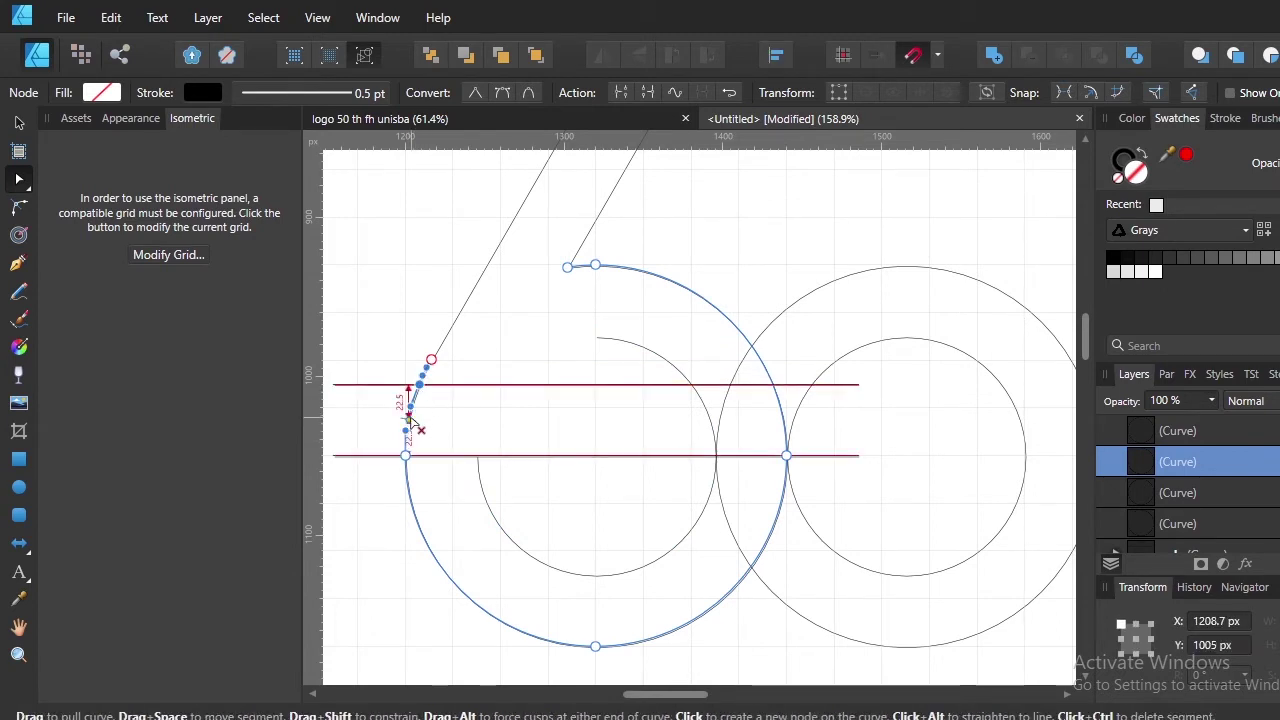
ctrl+click(410, 418)
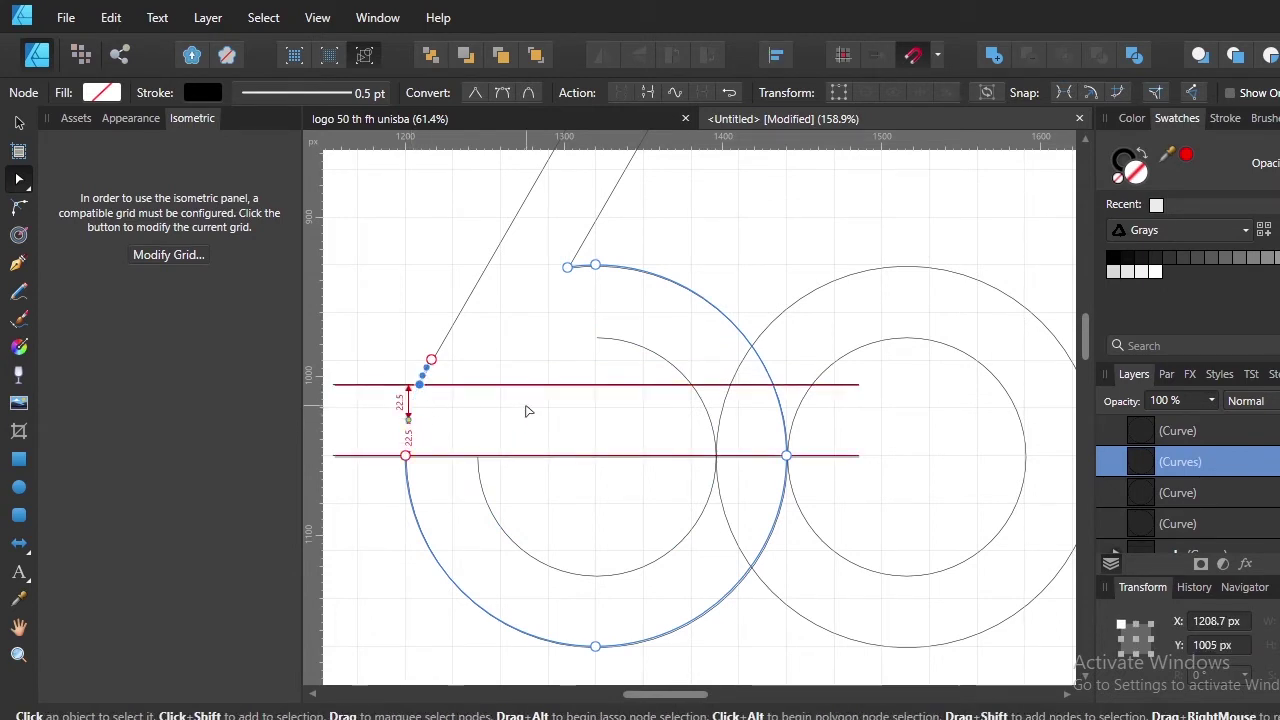
Add a node on the inner circle where the upper horizontal line meets it
click(545, 409)
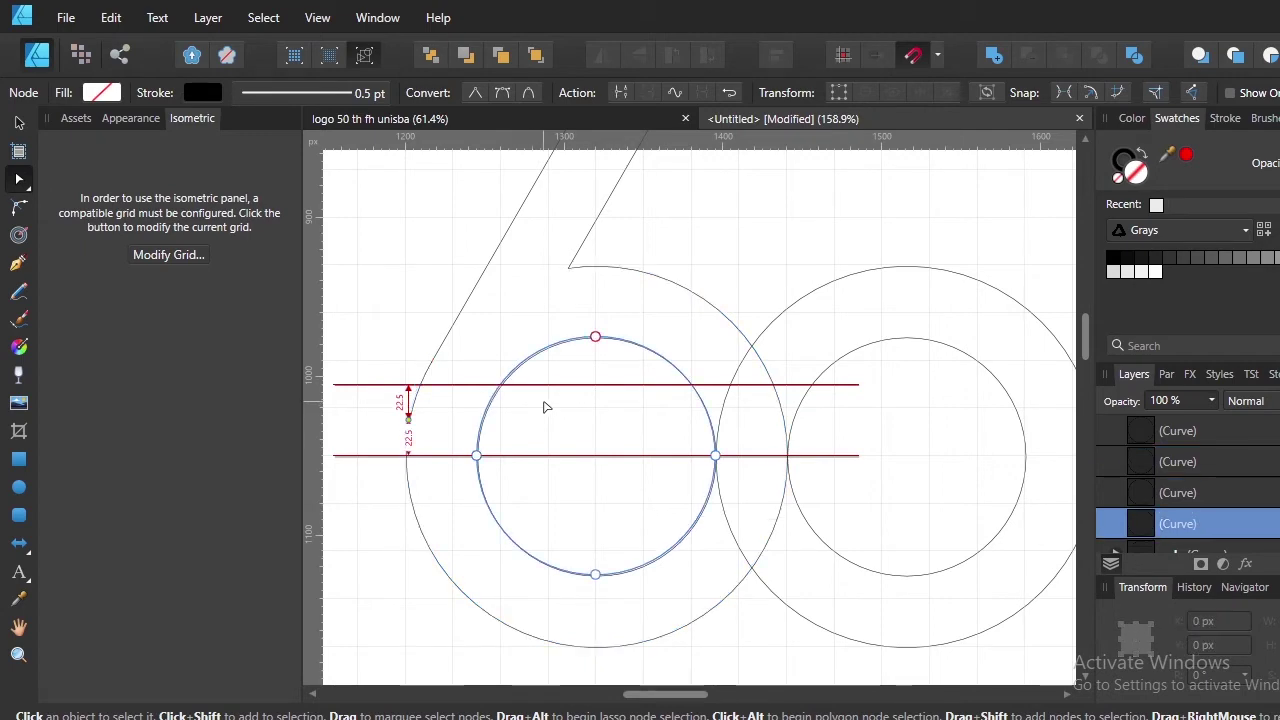
scroll(518, 404, up, 3)
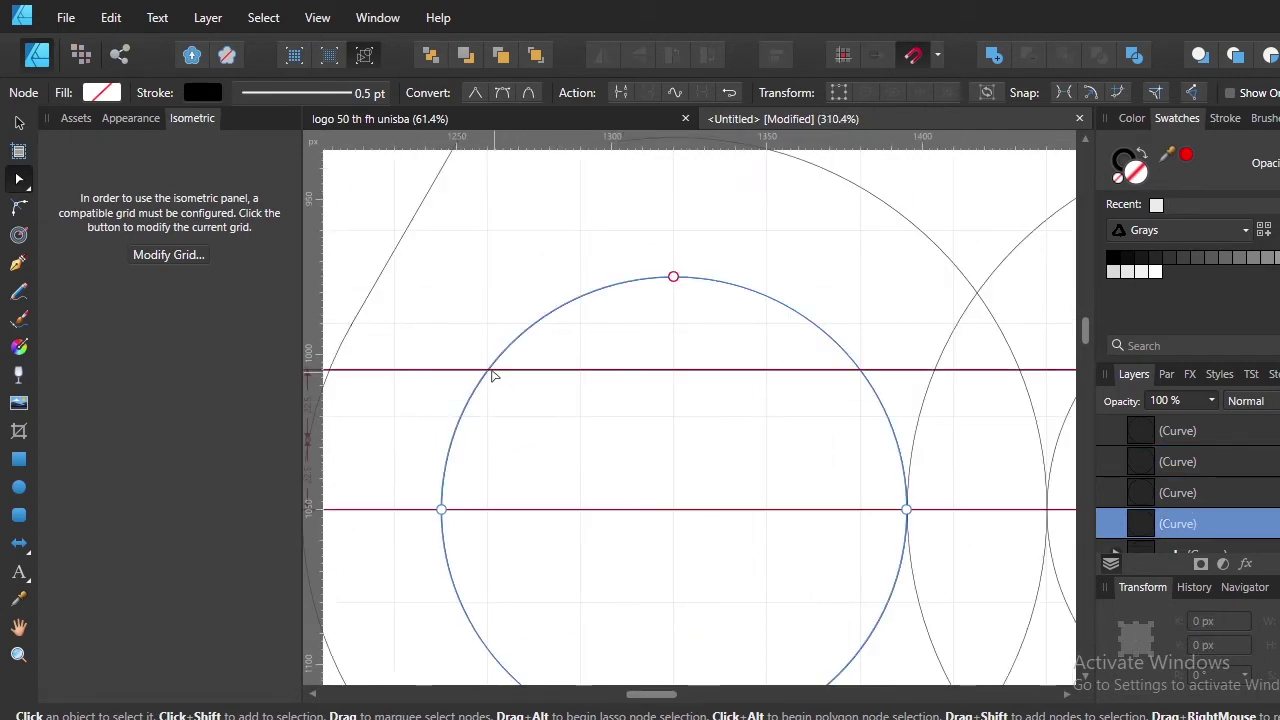
click(487, 371)
scroll(640, 430, down, 2)
scroll(643, 440, down, 2)
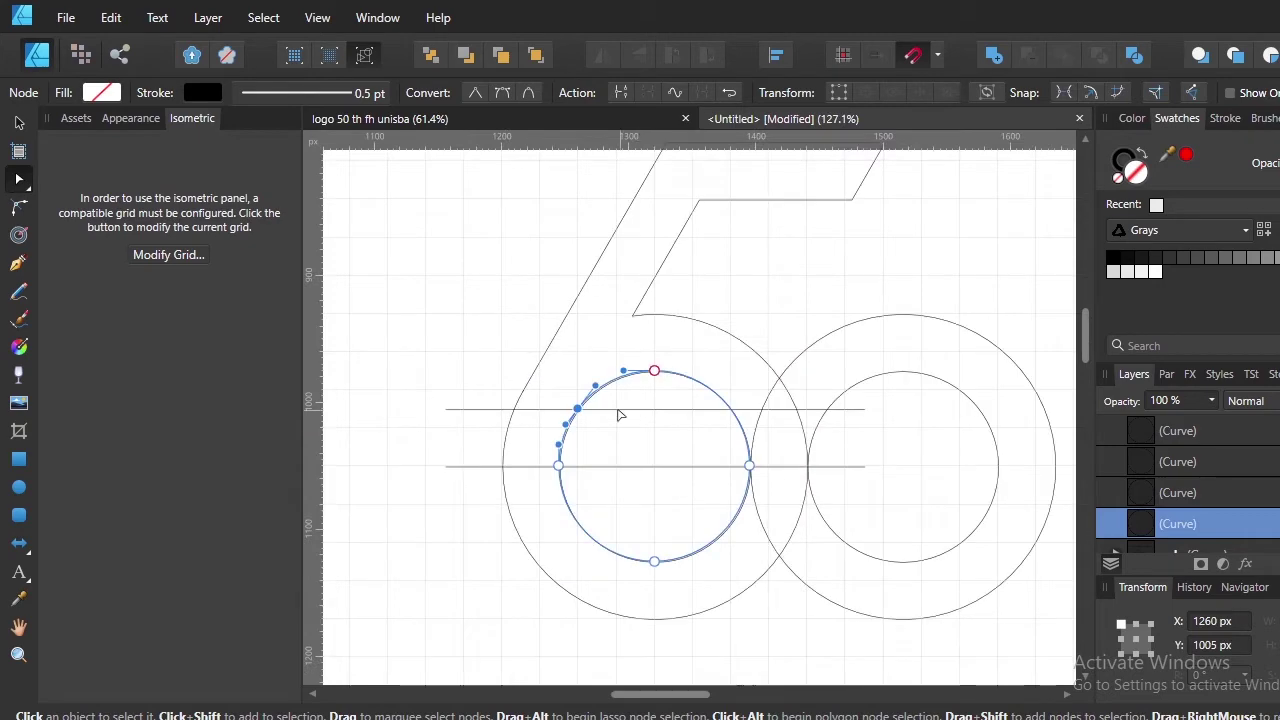
scroll(620, 395, up, 2)
scroll(586, 428, up, 1)
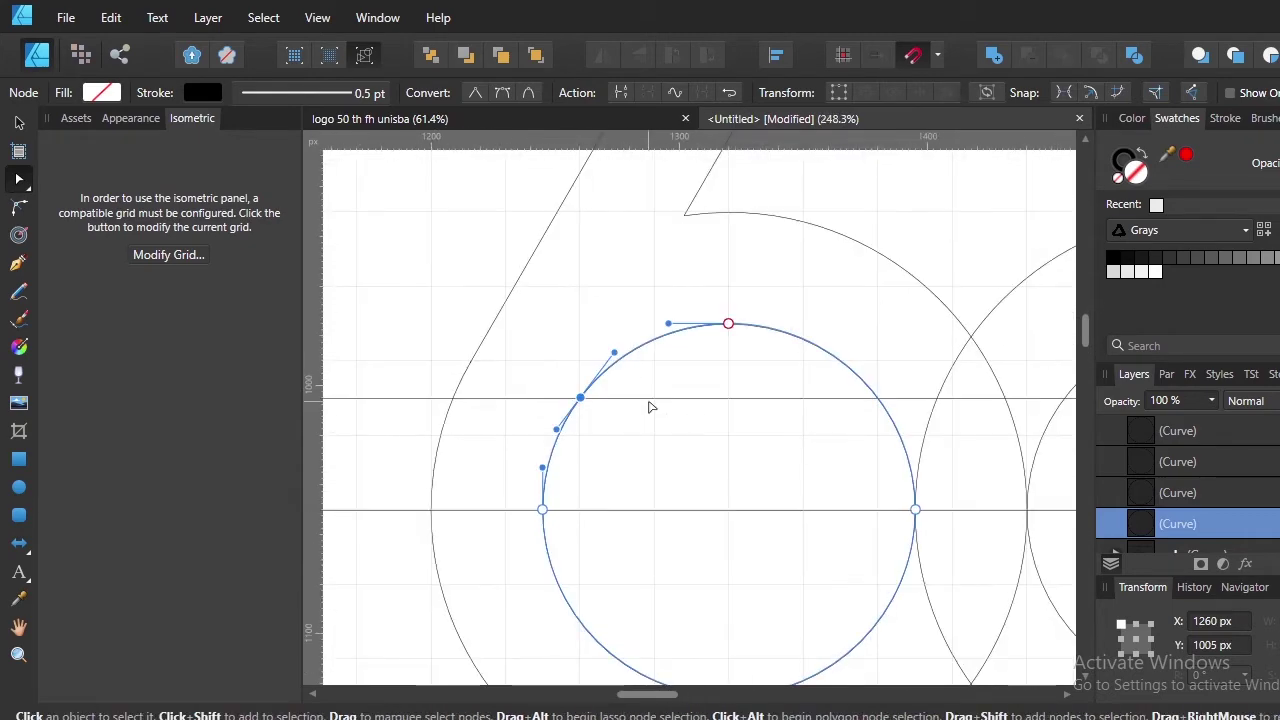
click(650, 404)
scroll(626, 423, up, 2)
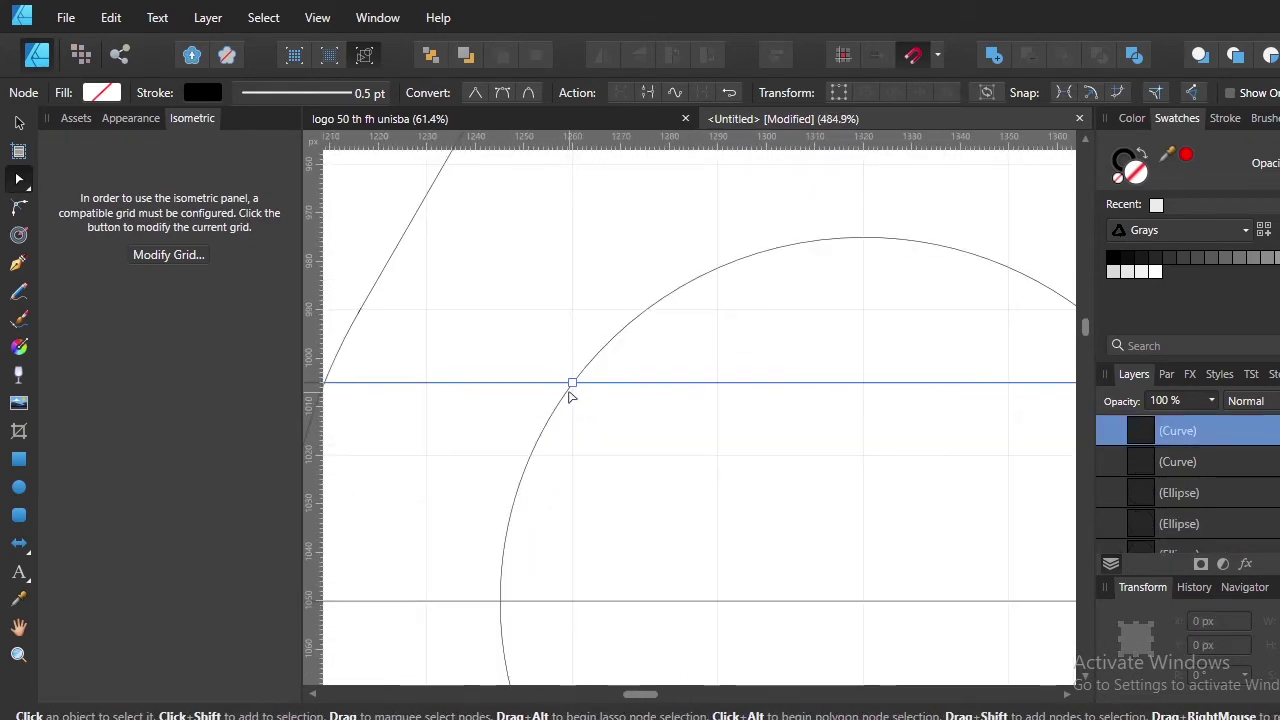
Trim the upper and lower horizontal lines back to the ring's arcs
scroll(571, 389, down, 3)
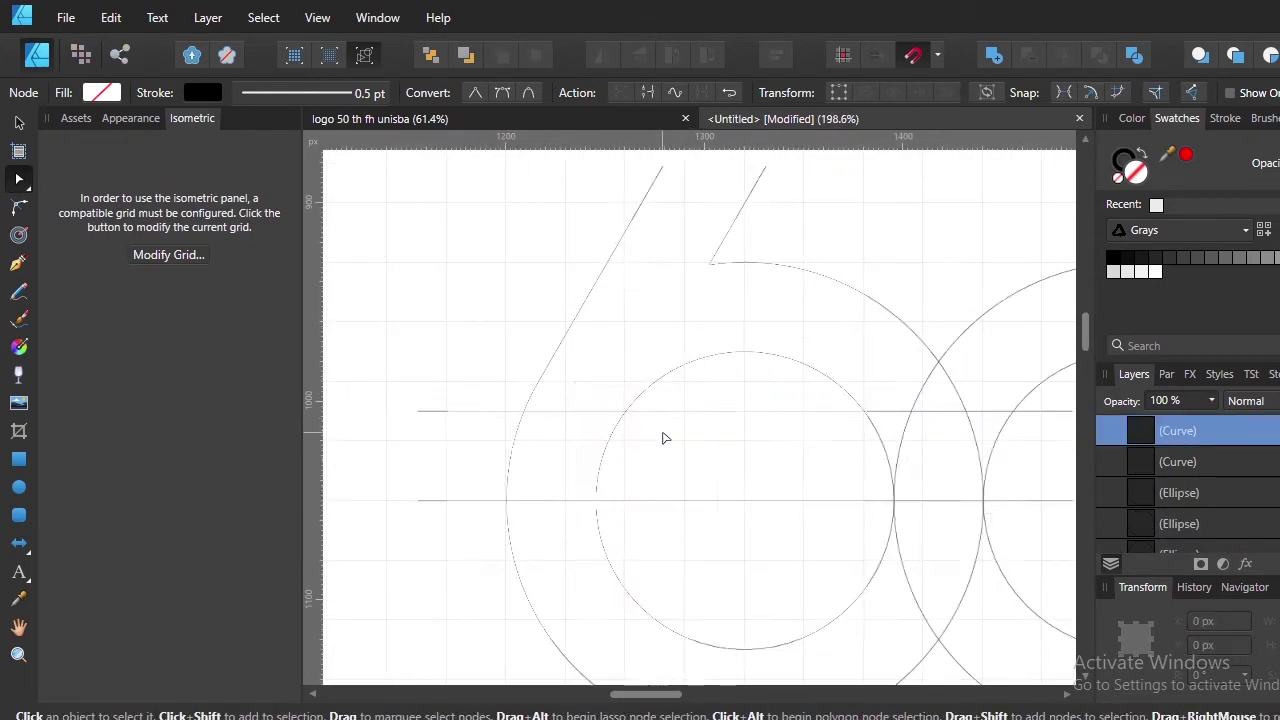
click(523, 412)
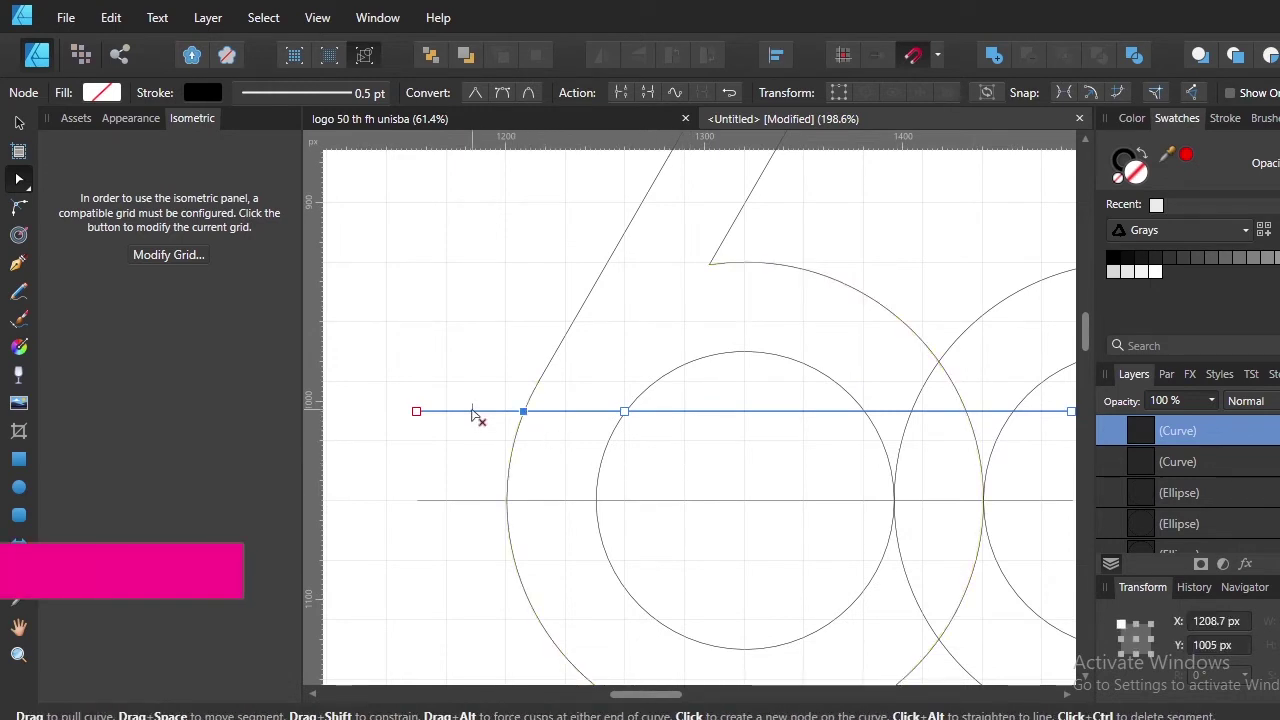
alt+click(473, 412)
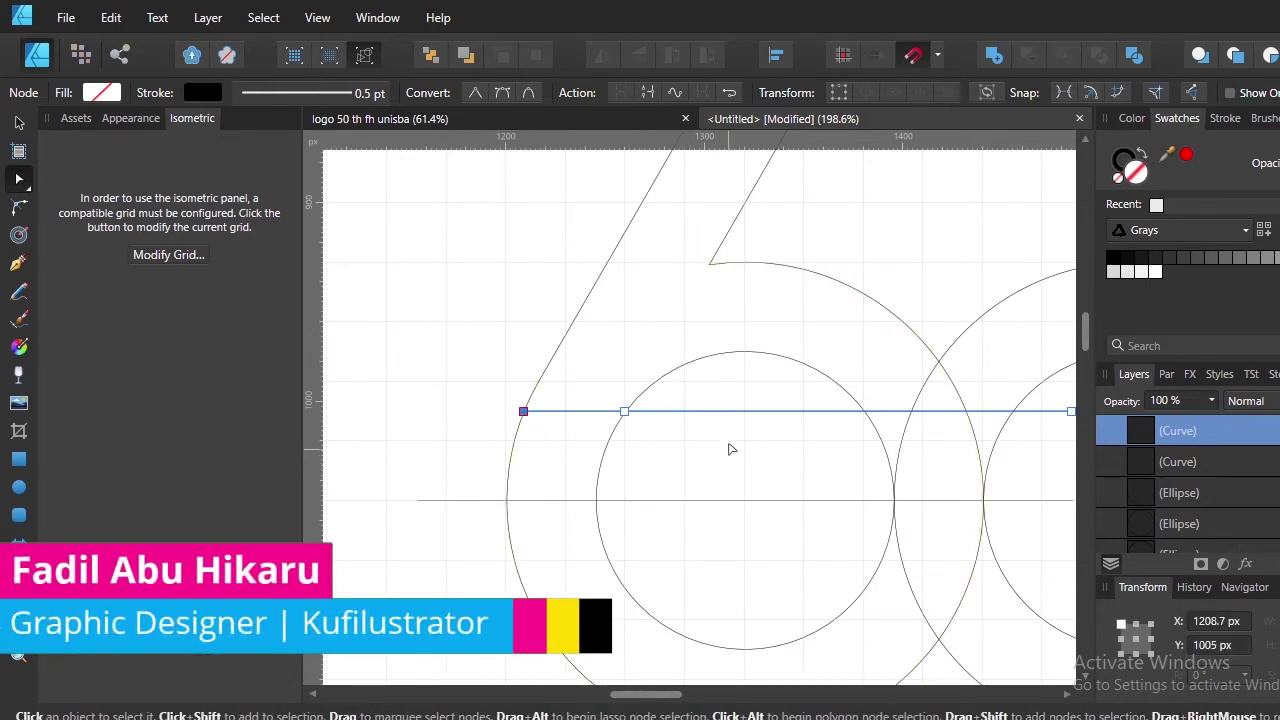
click(612, 506)
click(596, 500)
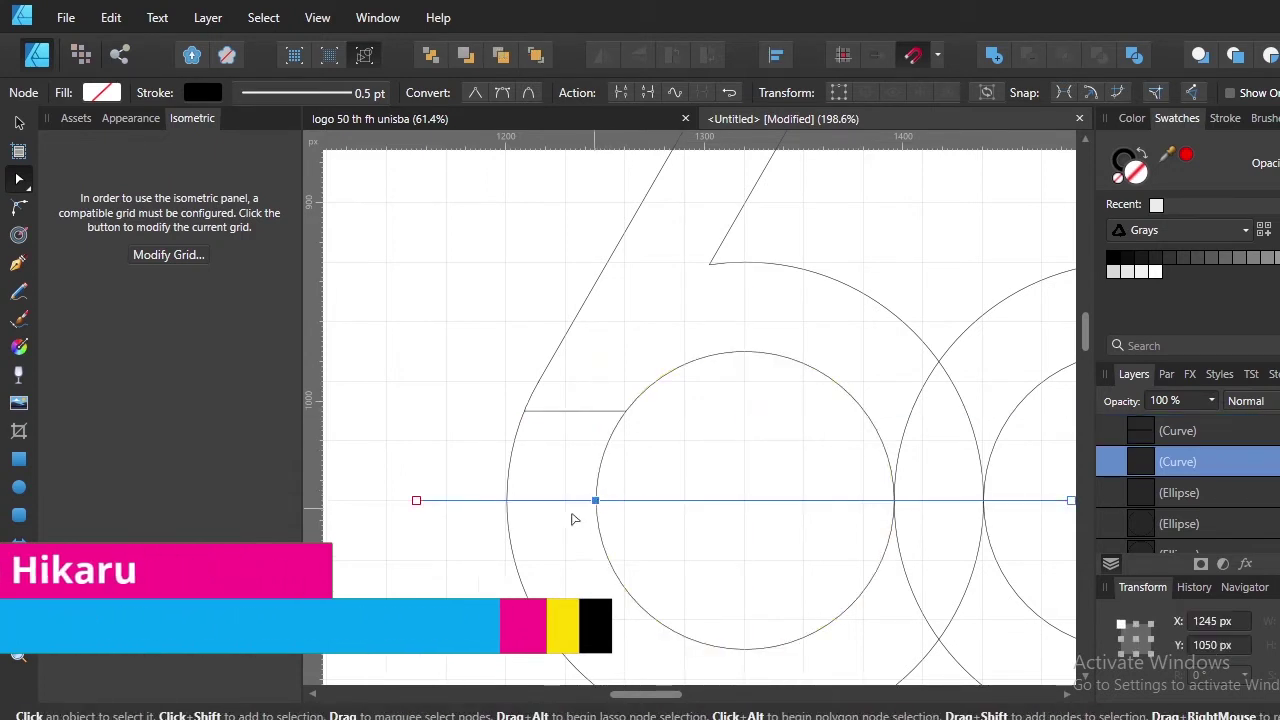
click(506, 500)
ctrl+click(480, 501)
ctrl+click(697, 506)
Cut away the inner arc between the two lines and zoom out to the whole 50
scroll(611, 463, up, 3)
click(595, 469)
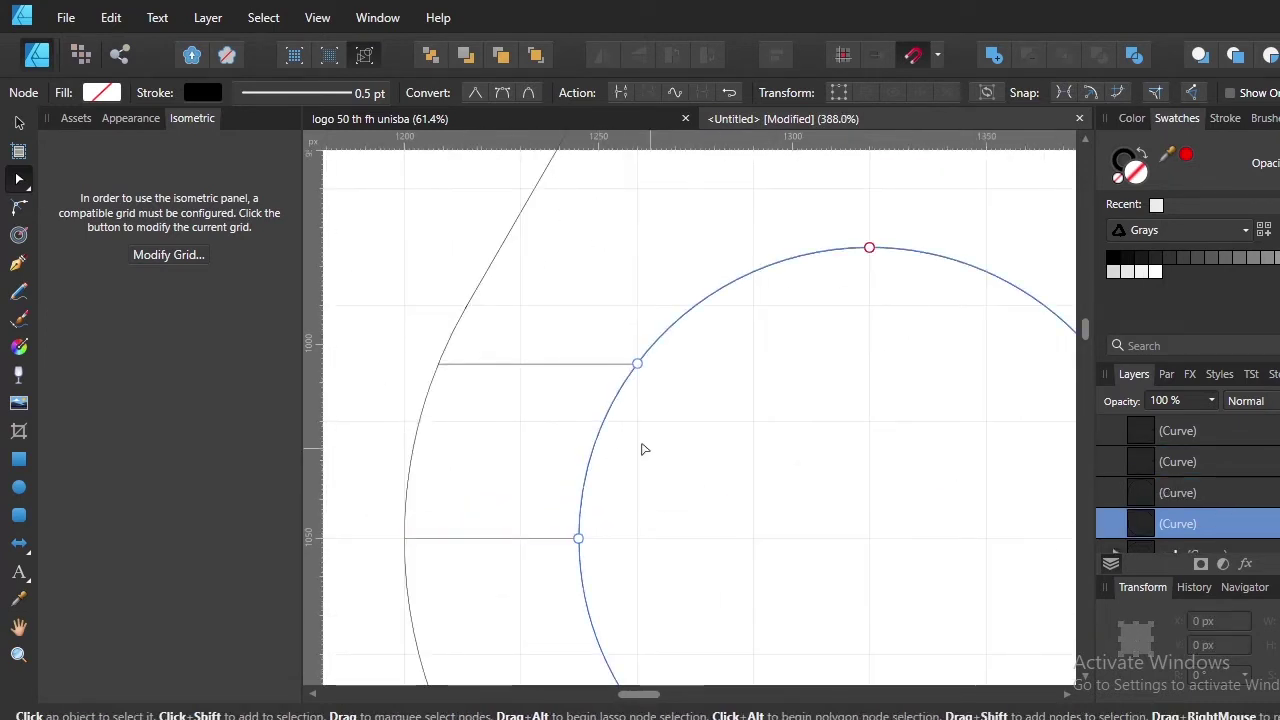
ctrl+click(604, 434)
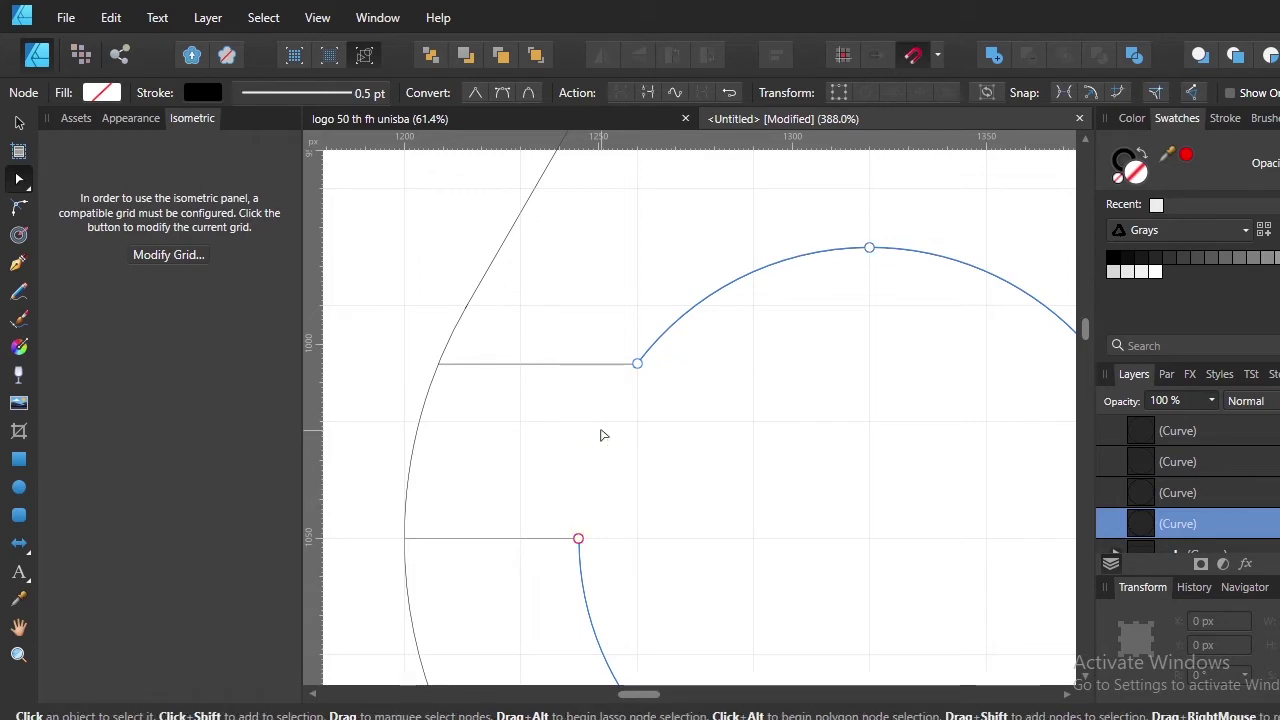
click(419, 431)
key(v)
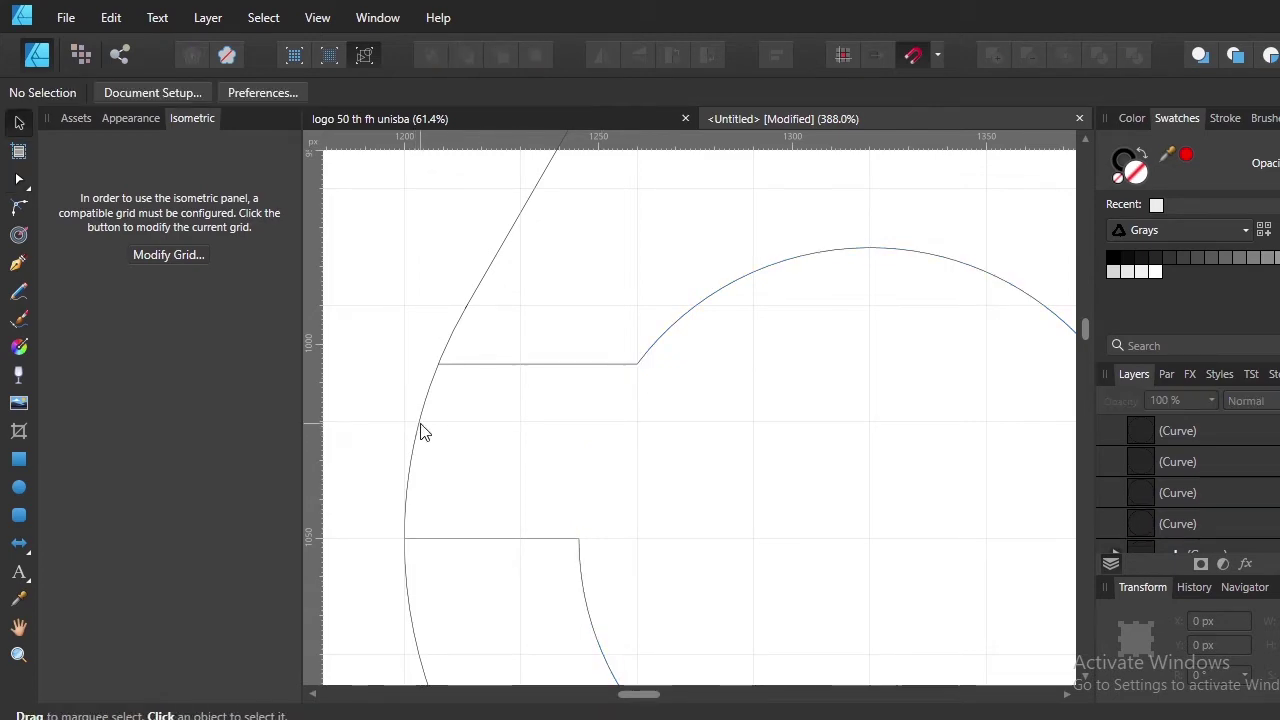
key(ctrl+0)
Delete the 5's left arc segment below the junction with the upper line
click(487, 440)
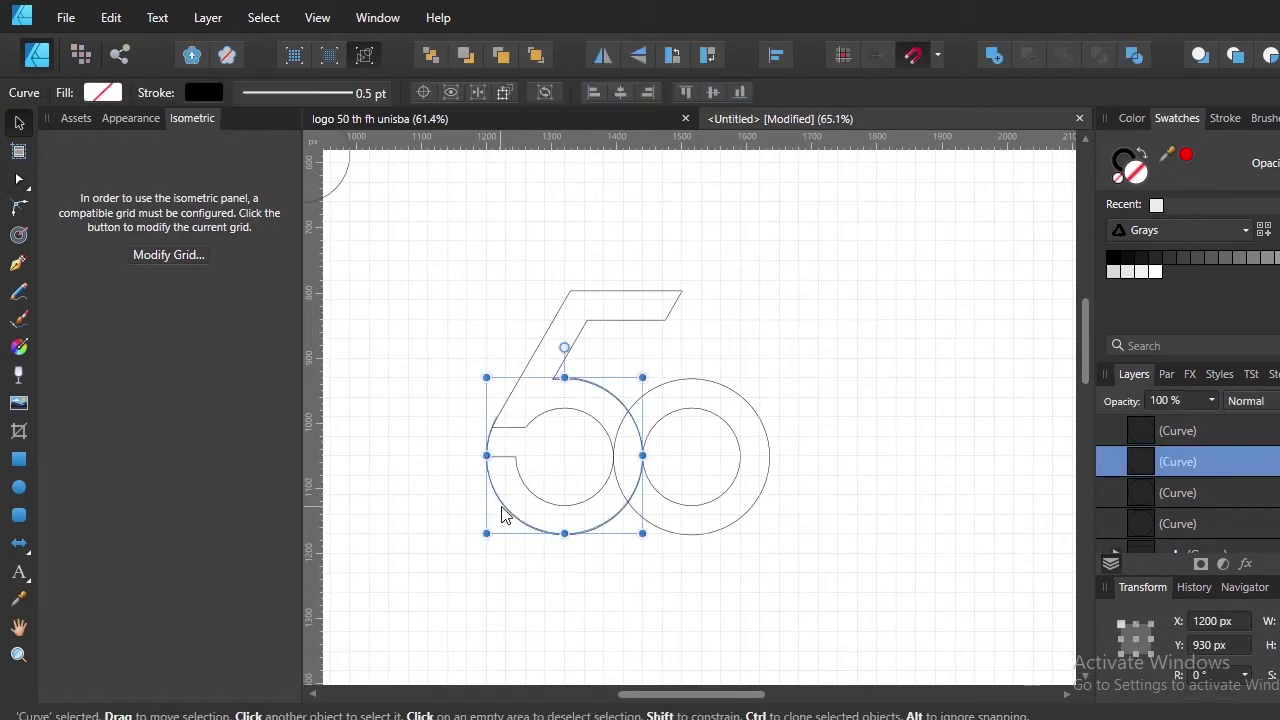
scroll(512, 446, up, 5)
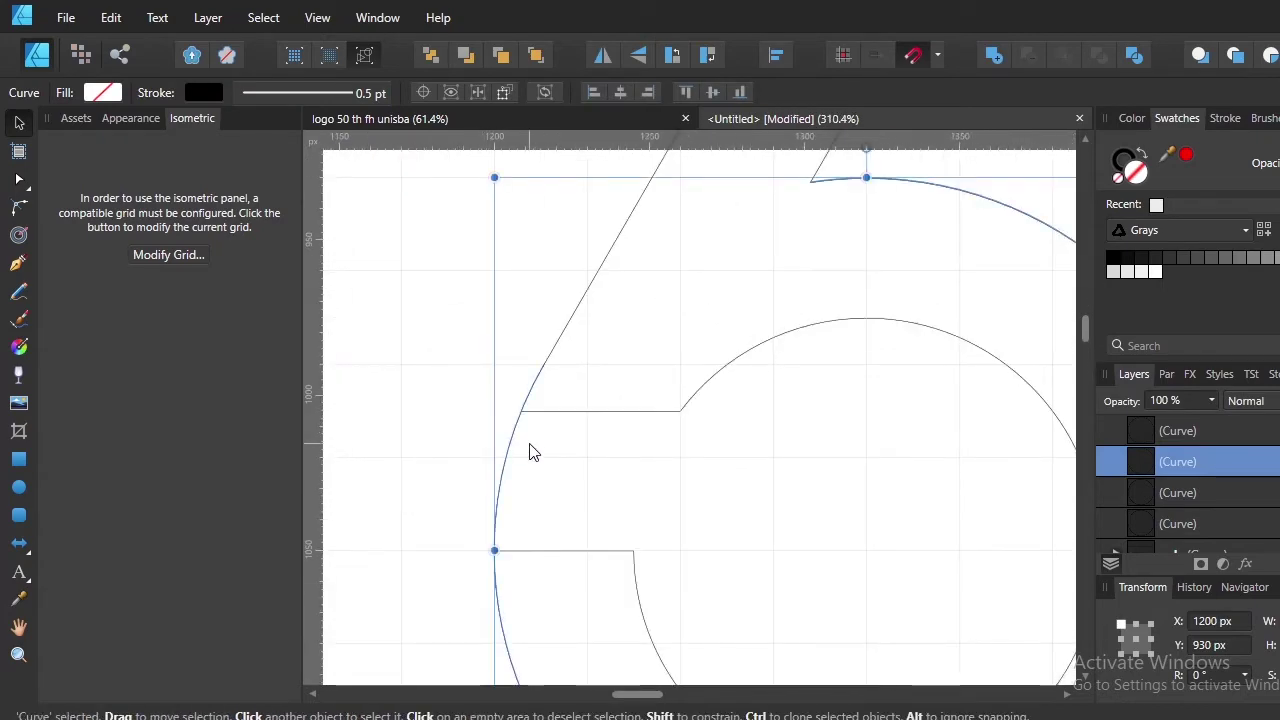
key(a)
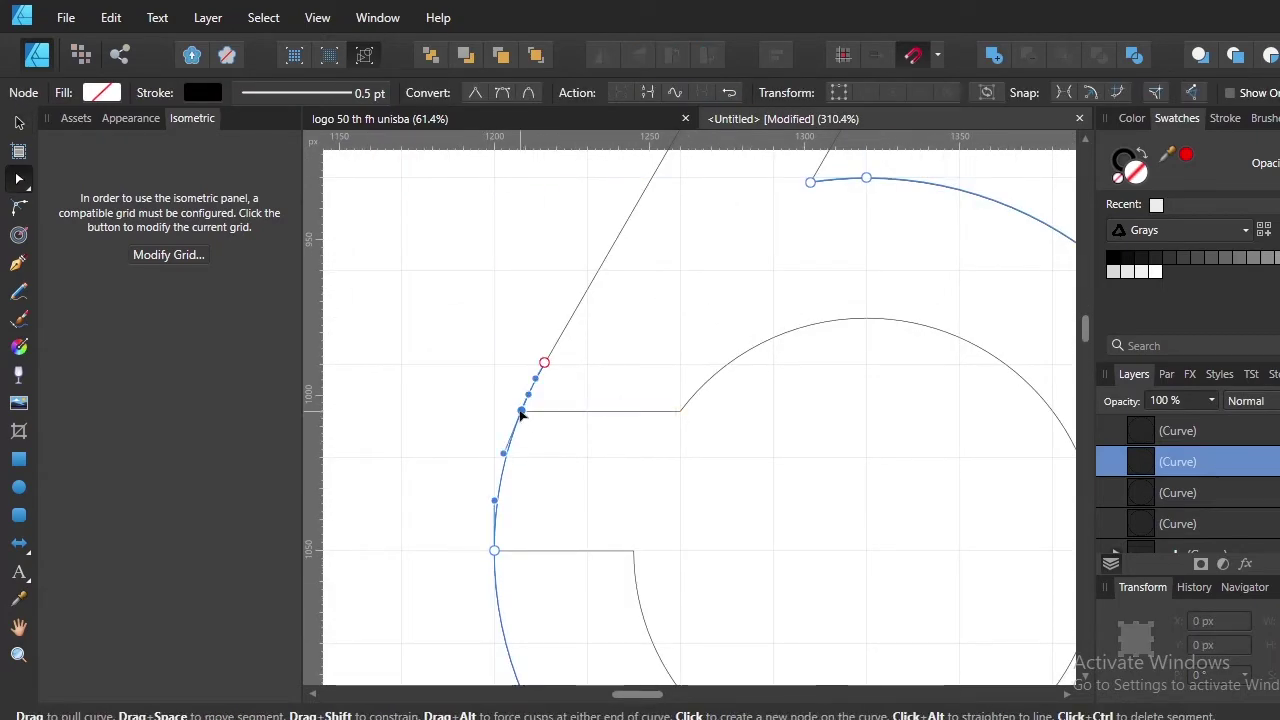
click(520, 411)
click(505, 488)
key(Delete)
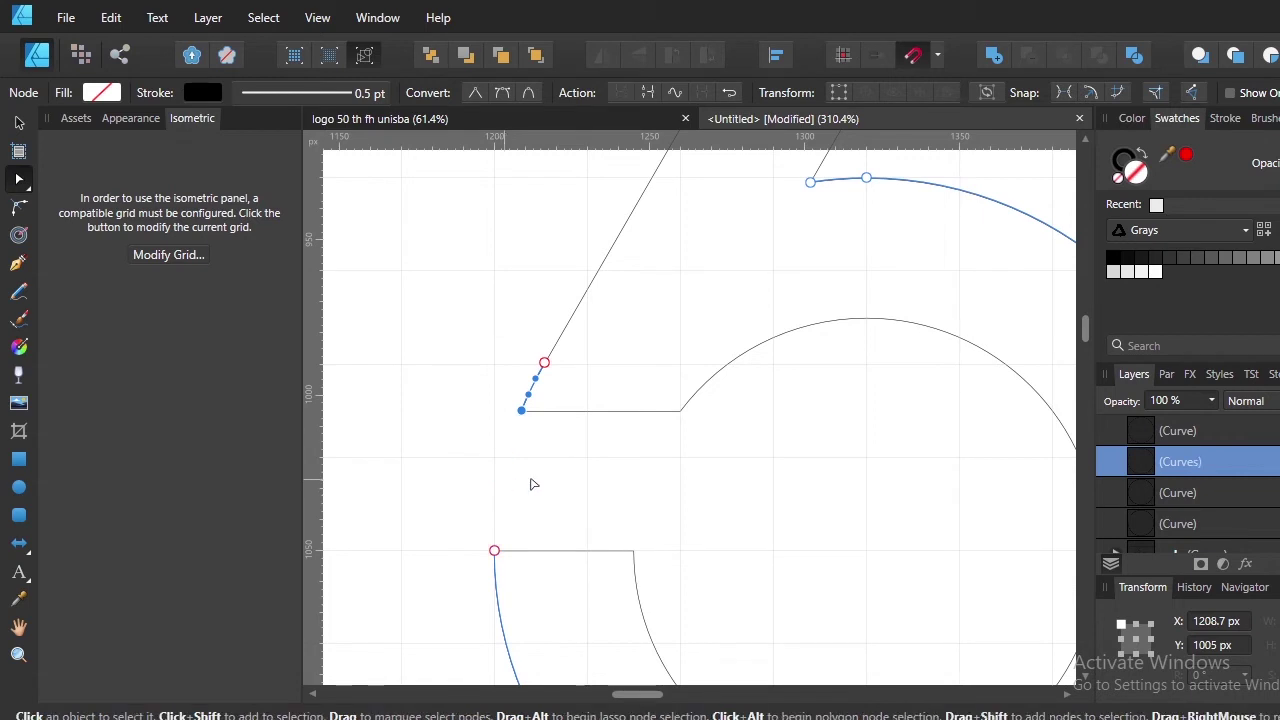
click(731, 533)
scroll(754, 540, down, 5)
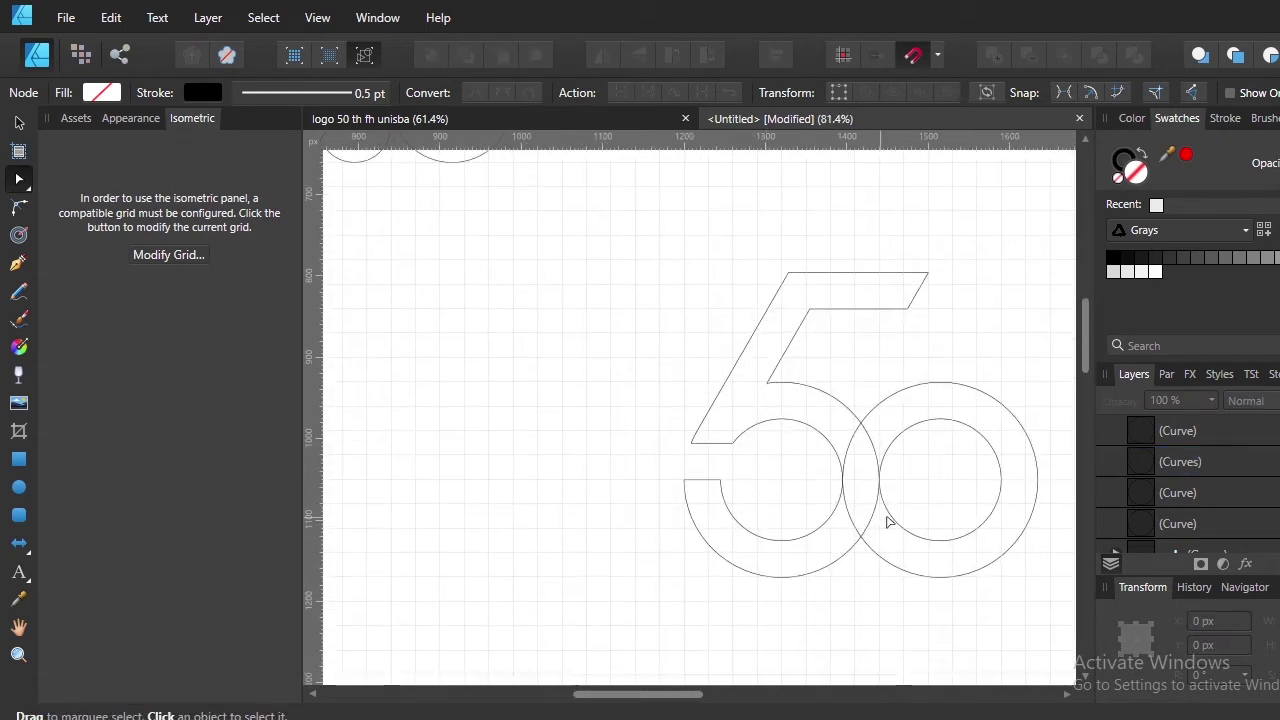
Check the 5's diagonal segment at real stroke weight, then return to thin outline view with nothing selected
scroll(882, 520, right, 3)
scroll(813, 485, up, 2)
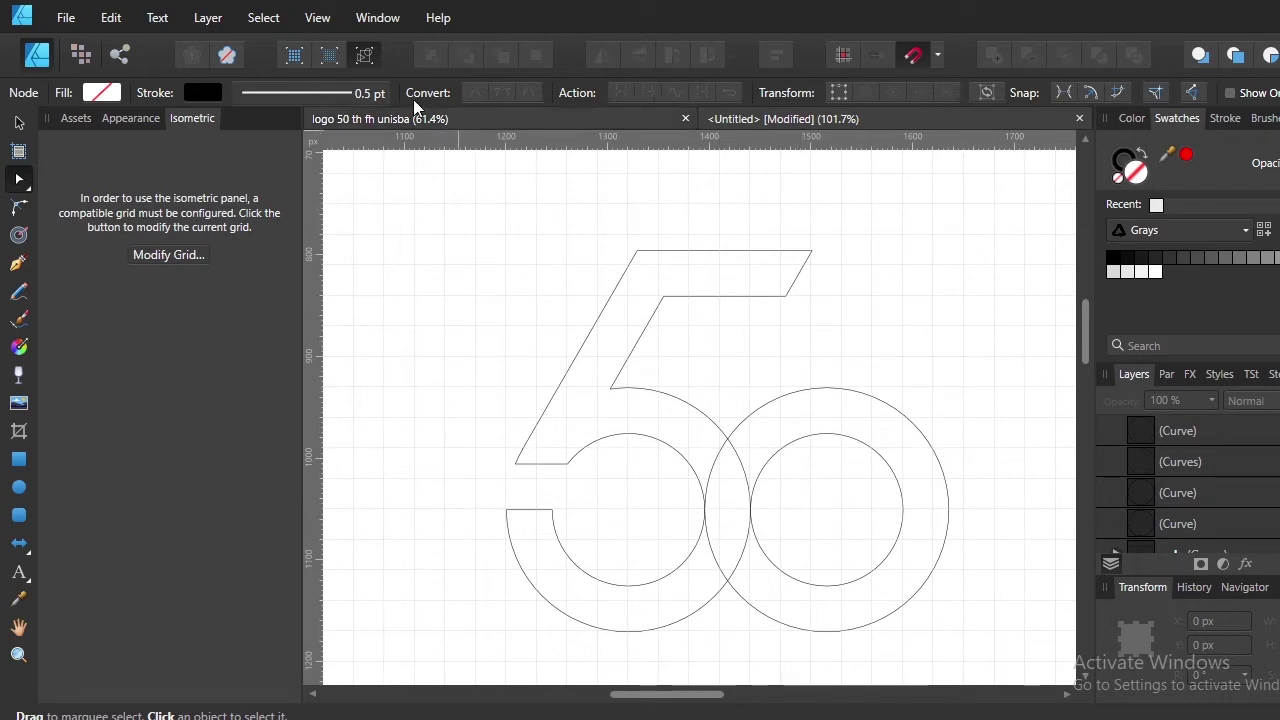
click(366, 56)
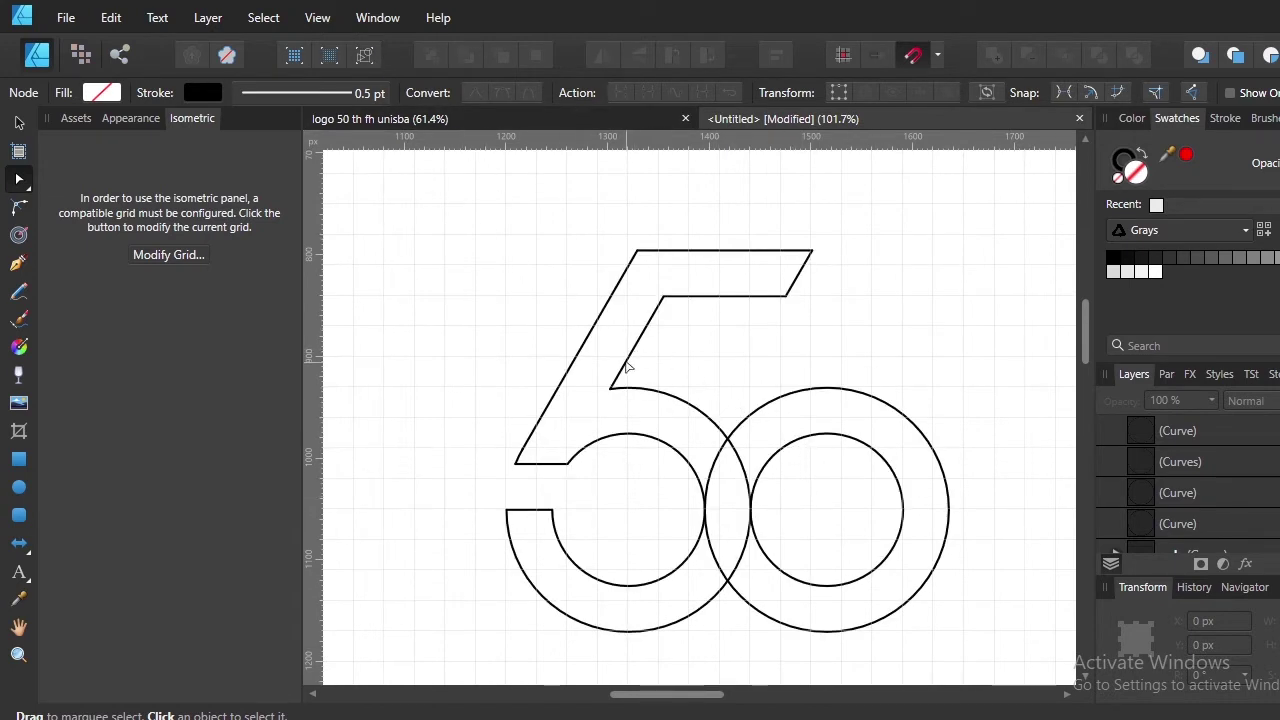
click(625, 366)
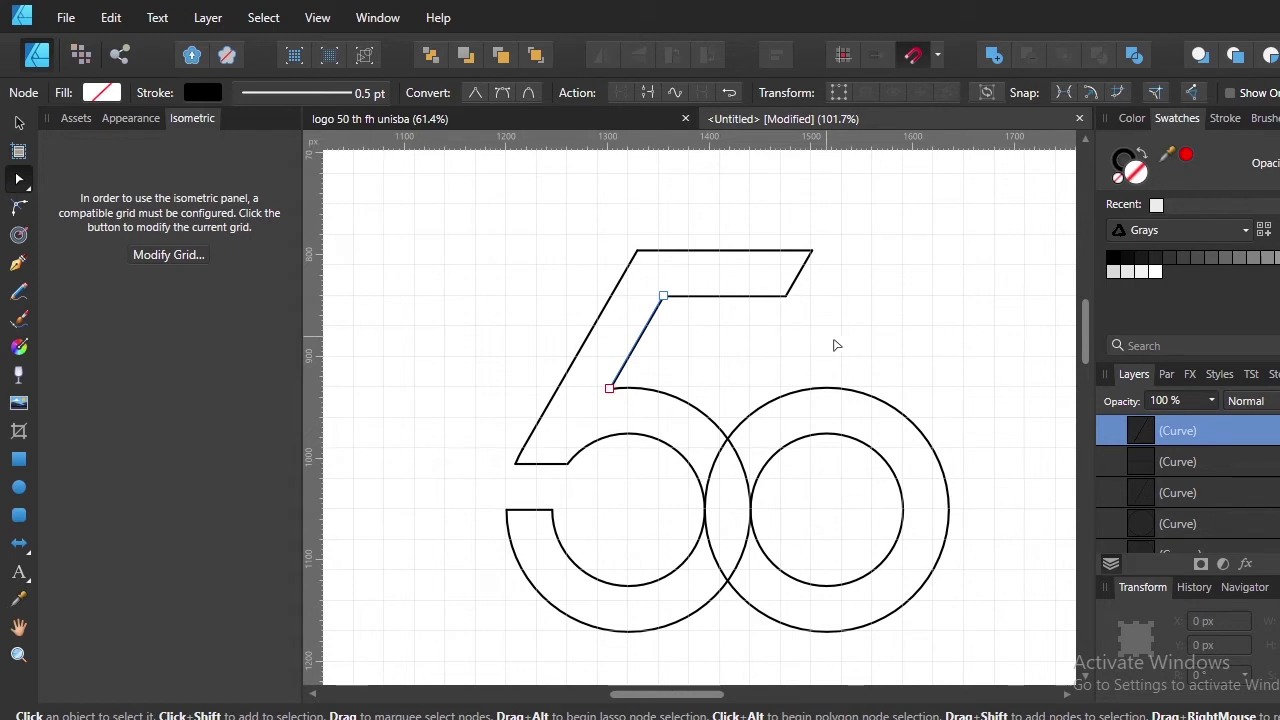
click(18, 123)
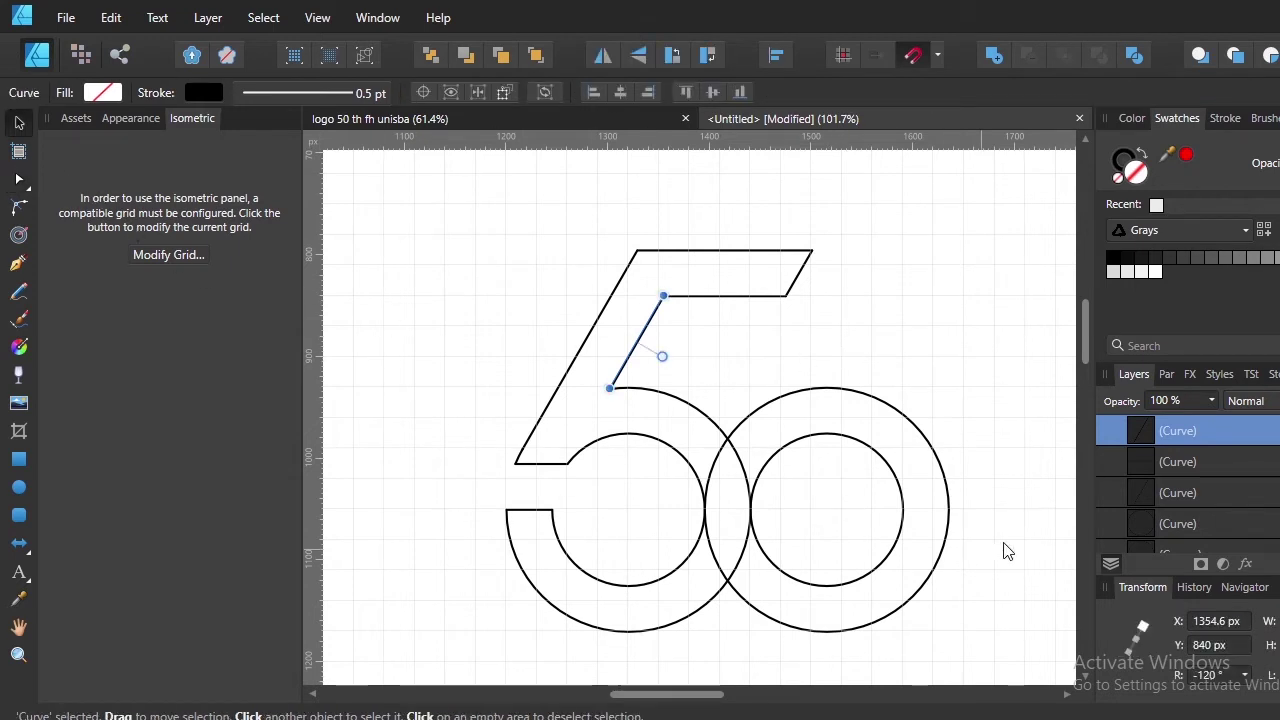
click(910, 406)
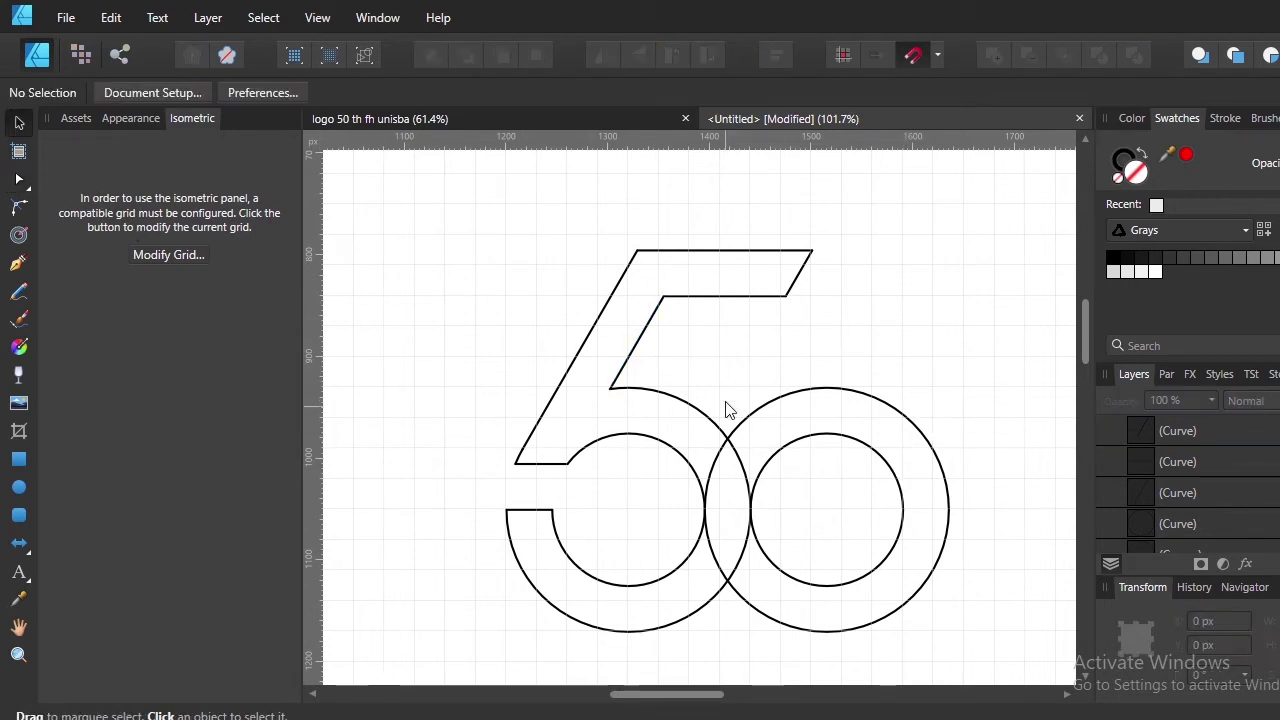
click(362, 60)
Join the 5's slanted stem and top horizontal line at their shared corner node
scroll(668, 327, up, 3)
scroll(669, 327, up, 2)
scroll(620, 317, up, 2)
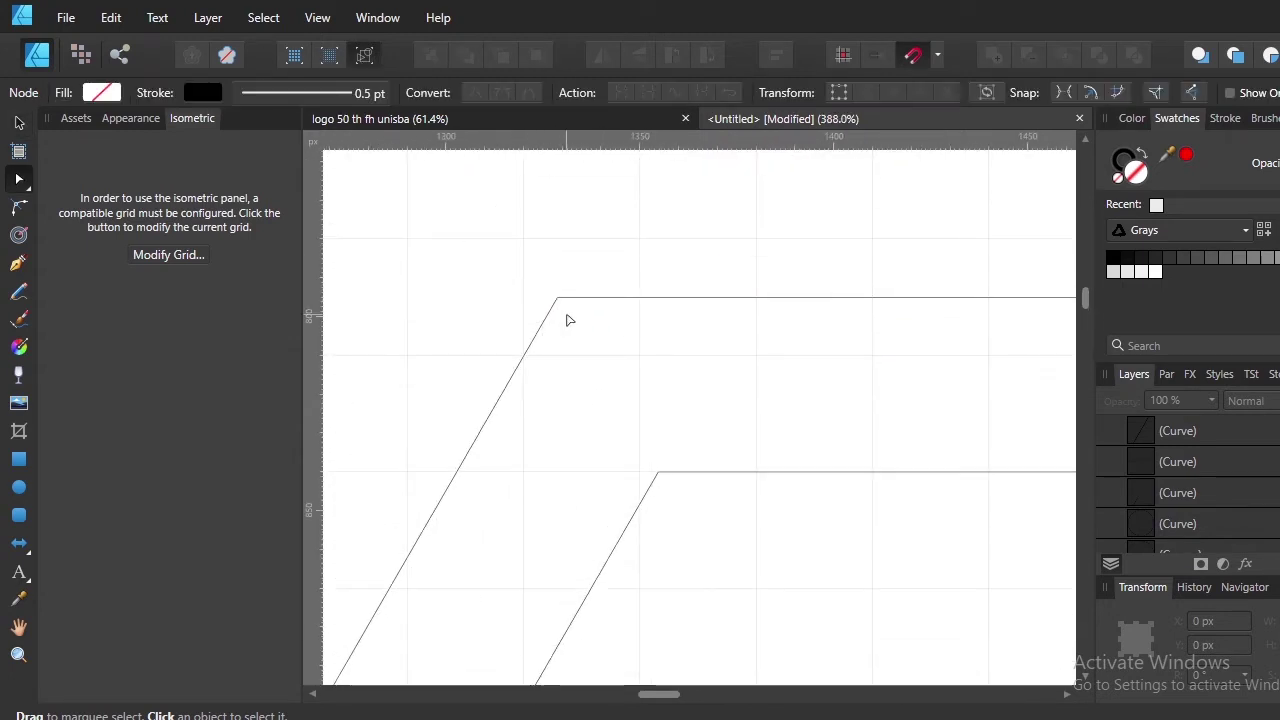
click(551, 312)
scroll(551, 314, up, 5)
scroll(506, 294, up, 1)
scroll(531, 266, up, 1)
scroll(571, 349, up, 2)
scroll(564, 328, up, 1)
scroll(567, 338, up, 1)
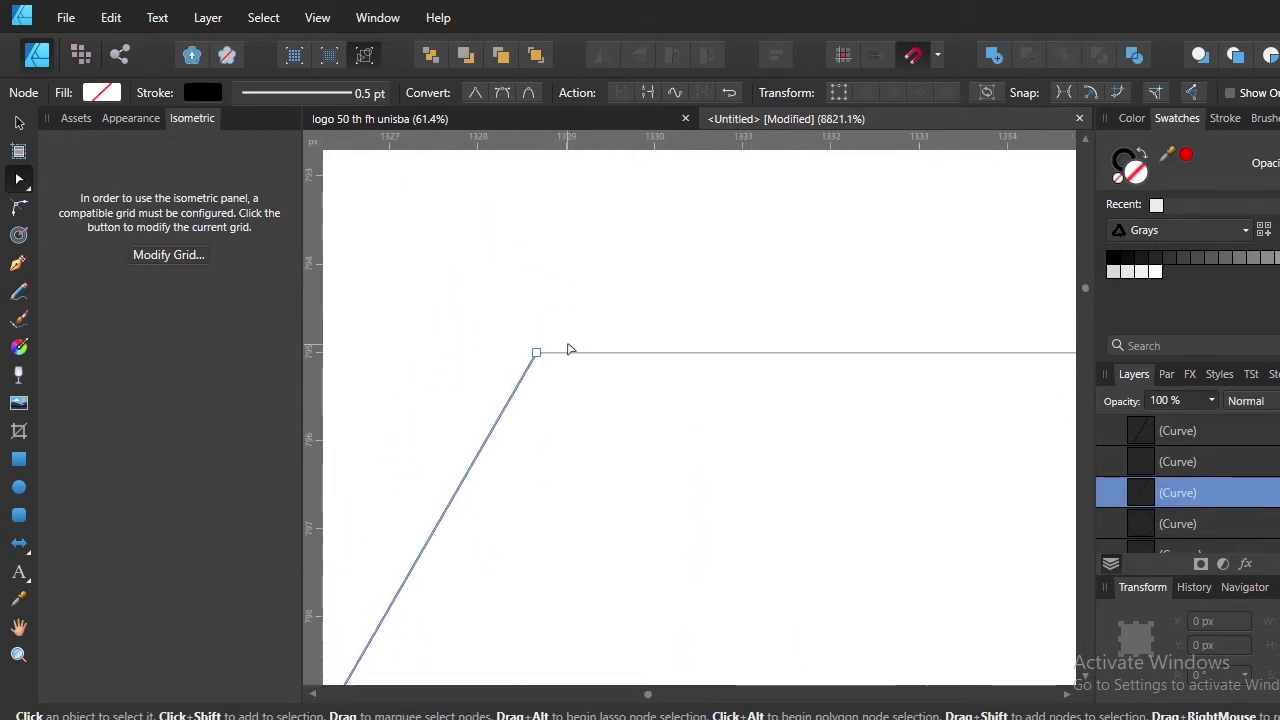
shift+click(569, 355)
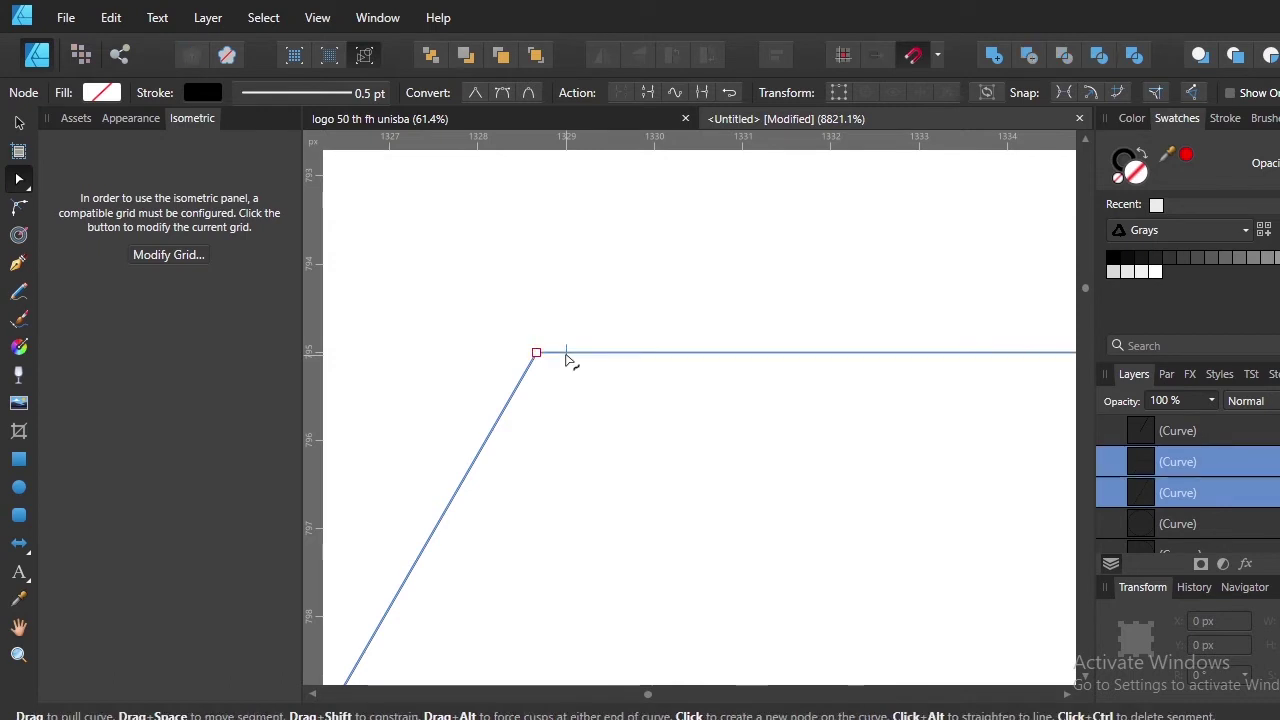
drag(494, 317, 580, 390)
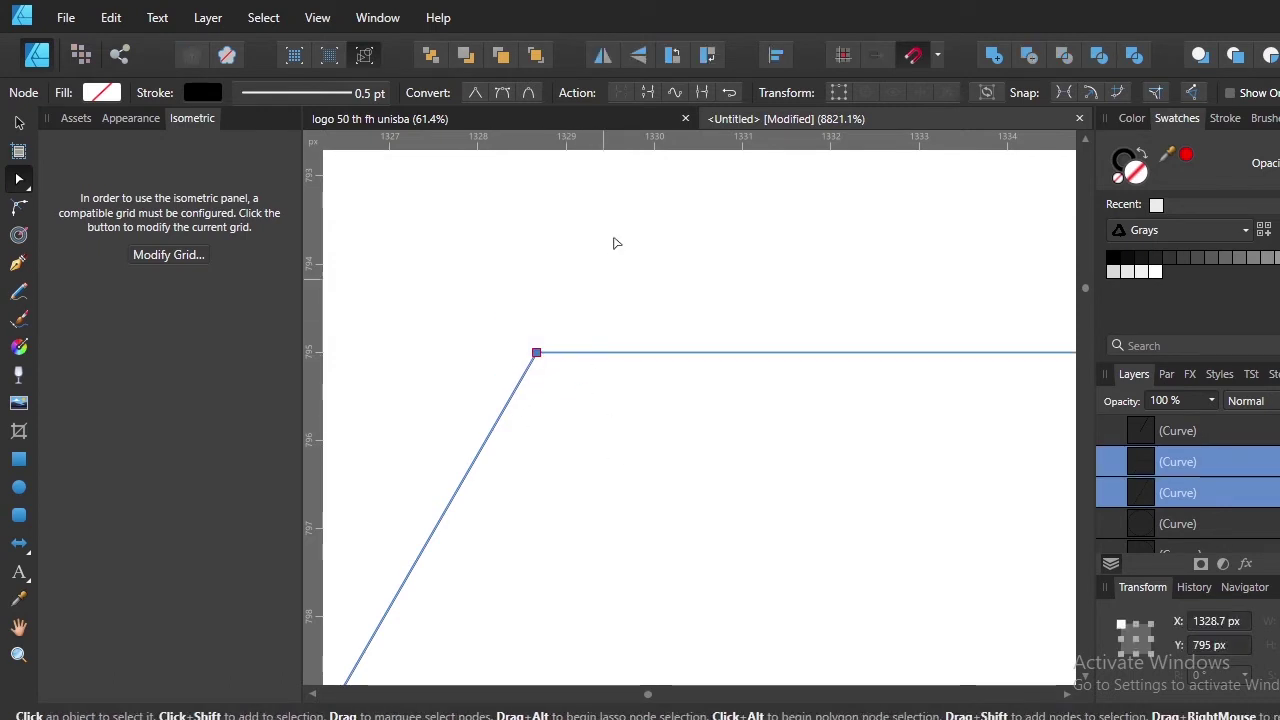
click(700, 93)
Break the joined curve at the top-right tip node
scroll(771, 474, down, 5)
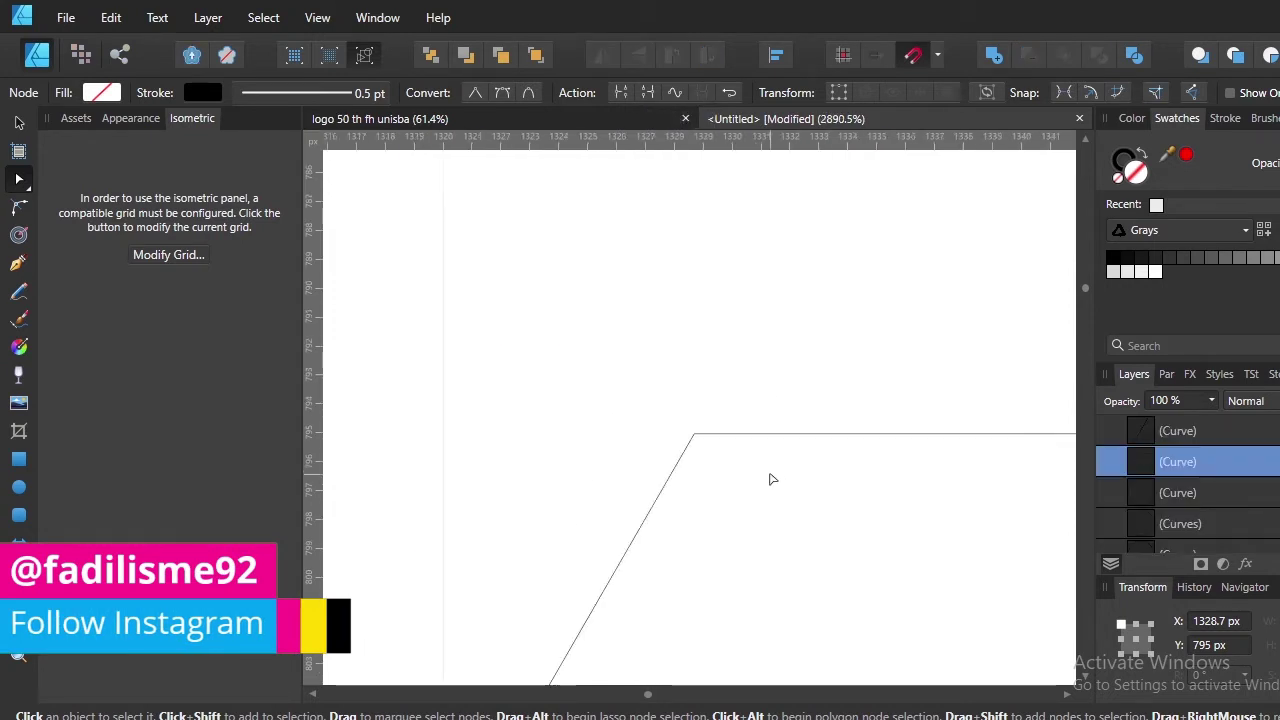
scroll(837, 477, down, 2)
scroll(914, 477, down, 2)
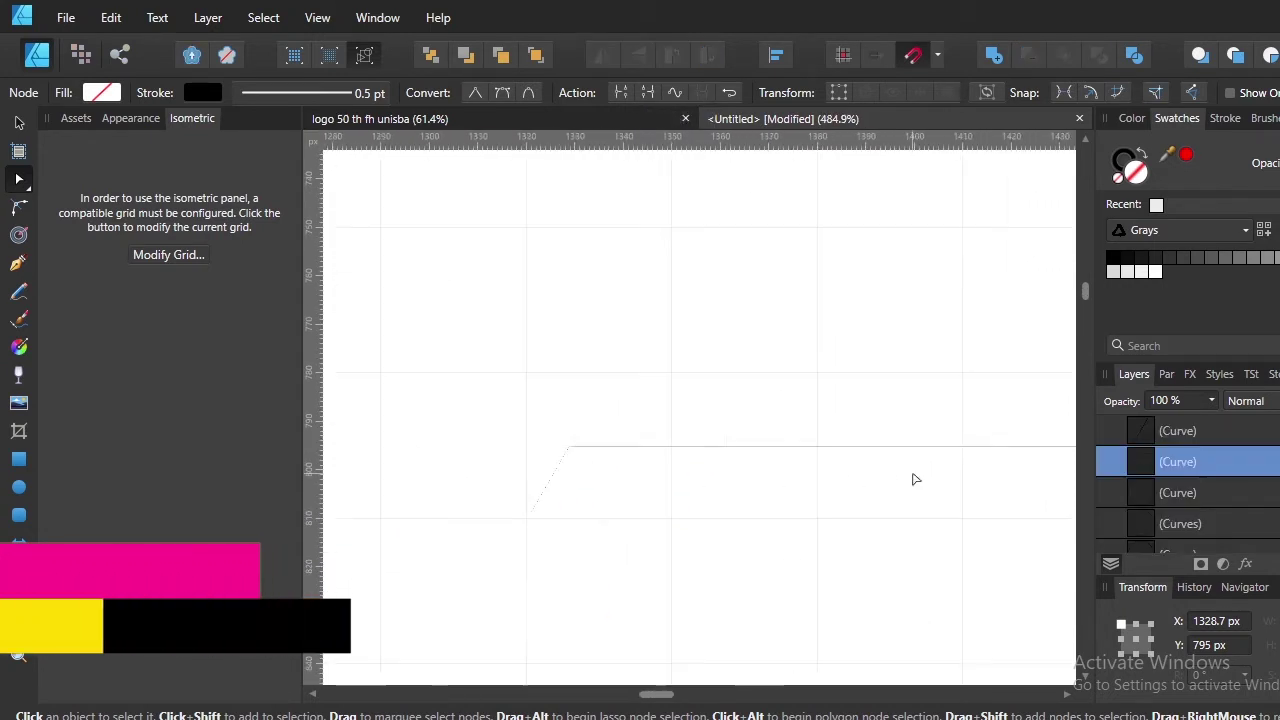
scroll(937, 497, down, 2)
scroll(616, 513, down, 1)
scroll(637, 449, up, 2)
scroll(617, 443, up, 2)
scroll(617, 443, up, 2)
scroll(861, 362, up, 2)
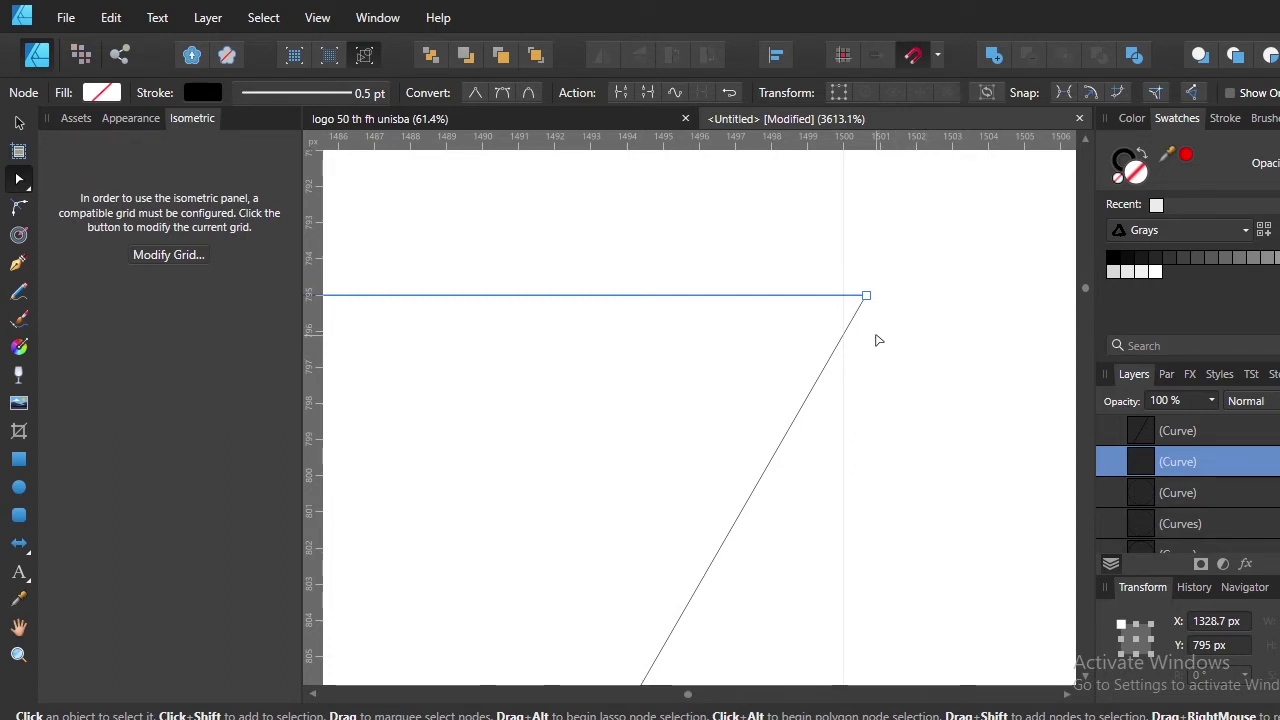
scroll(888, 325, up, 2)
scroll(840, 302, up, 1)
scroll(837, 297, up, 1)
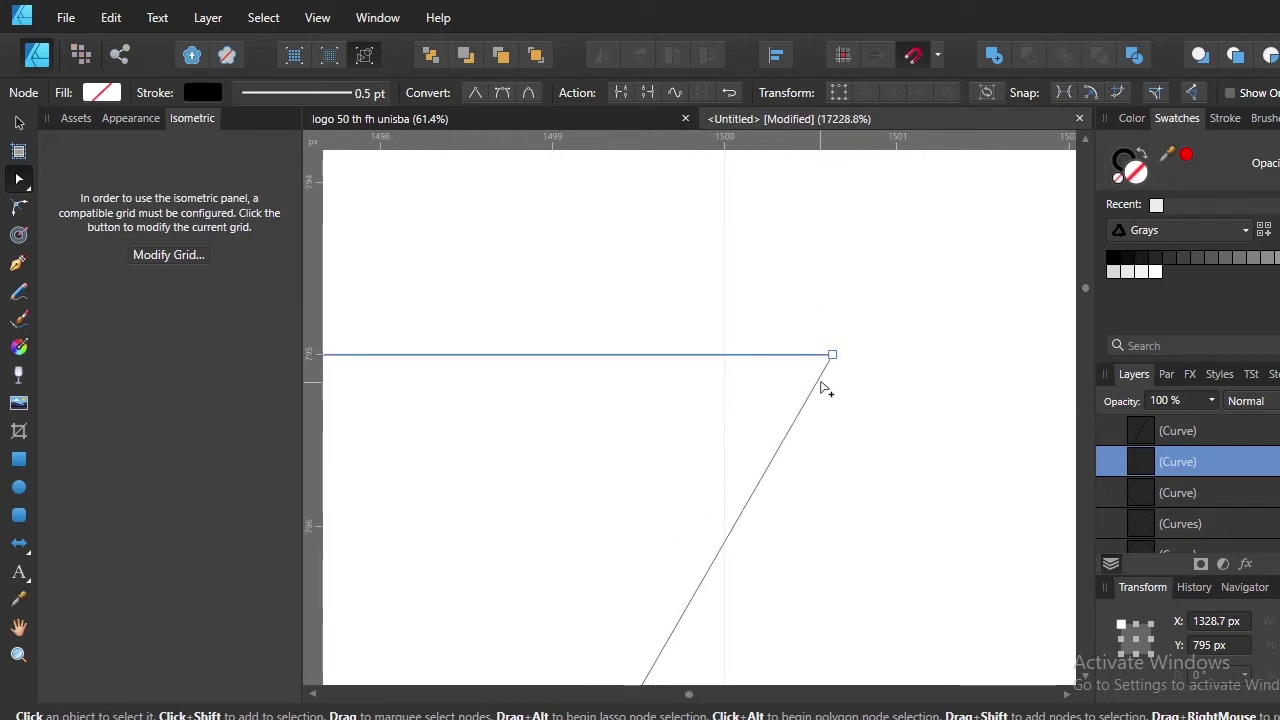
drag(895, 390, 801, 321)
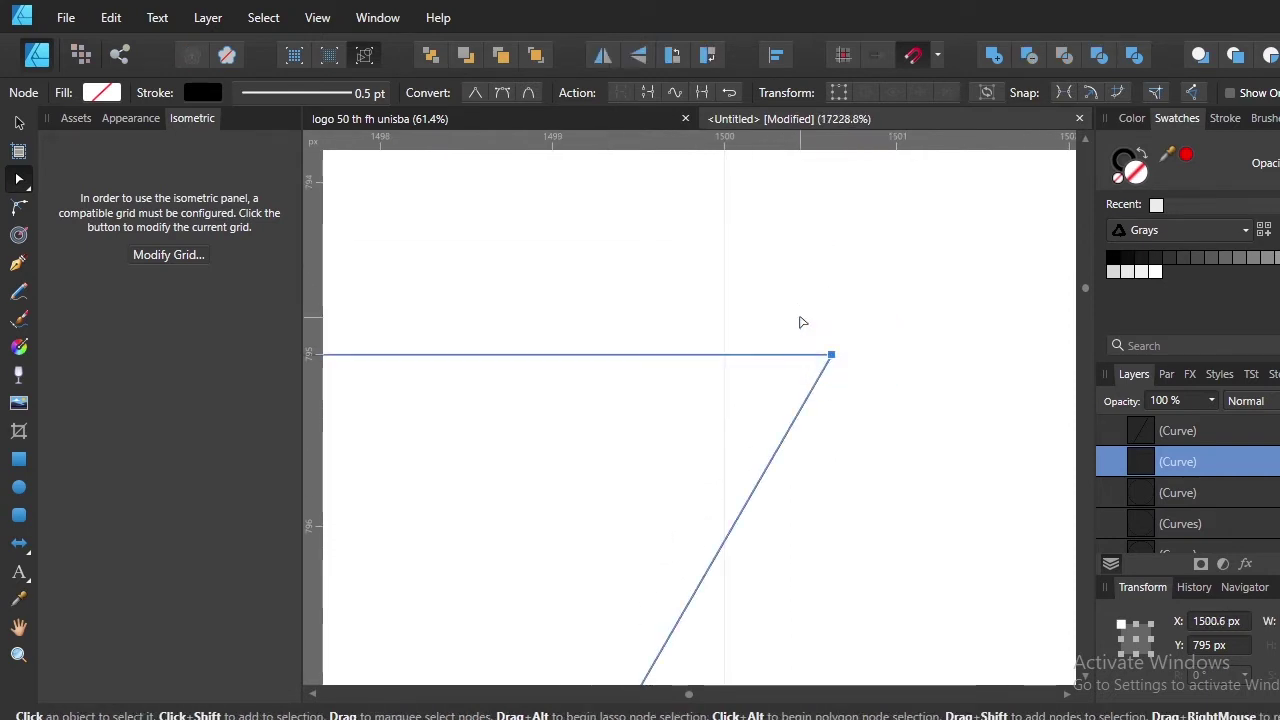
click(701, 95)
Join the stem's lower corner node into the bowl curve
scroll(880, 470, down, 3)
scroll(877, 460, down, 2)
scroll(877, 457, down, 3)
scroll(749, 520, down, 2)
scroll(705, 520, up, 2)
scroll(823, 326, up, 1)
scroll(709, 317, up, 1)
scroll(885, 355, up, 2)
click(745, 272)
scroll(730, 365, up, 2)
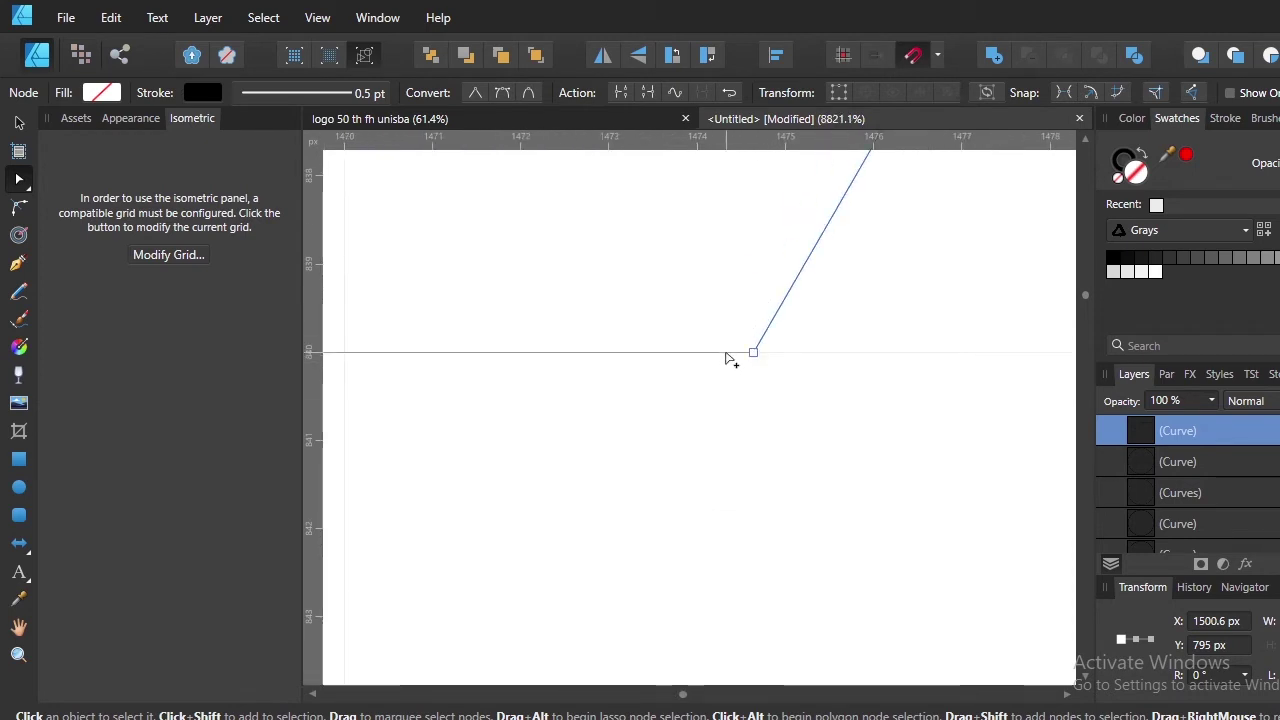
drag(789, 368, 712, 321)
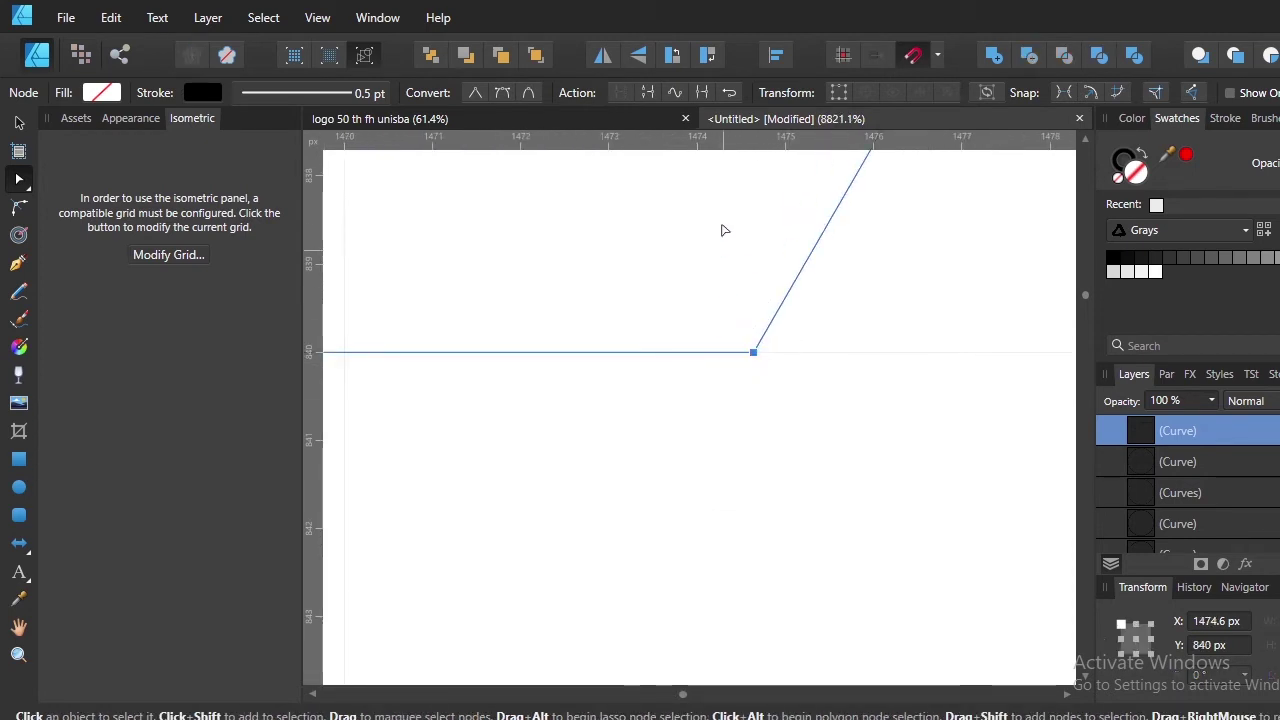
click(697, 94)
Join the outline pieces at the next corners into one curve
scroll(700, 420, down, 2)
scroll(691, 431, down, 3)
scroll(532, 494, down, 2)
scroll(611, 434, down, 1)
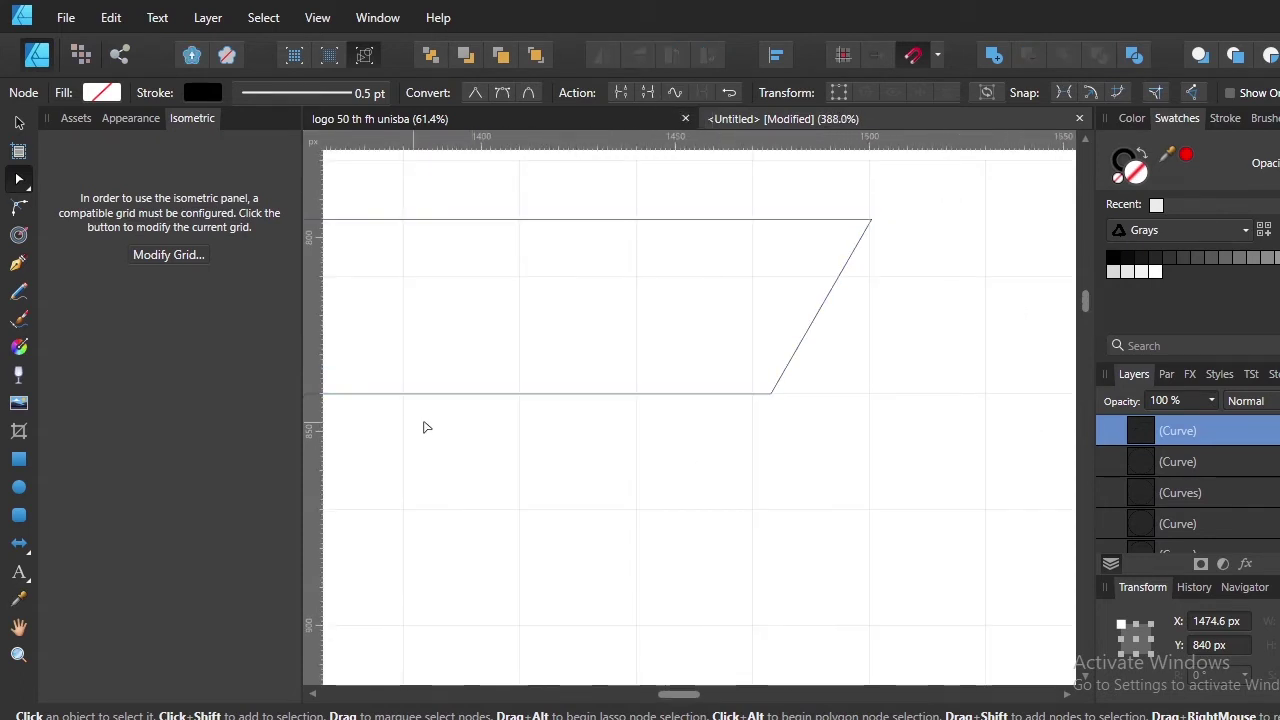
scroll(755, 425, up, 2)
scroll(771, 394, up, 3)
scroll(743, 406, up, 3)
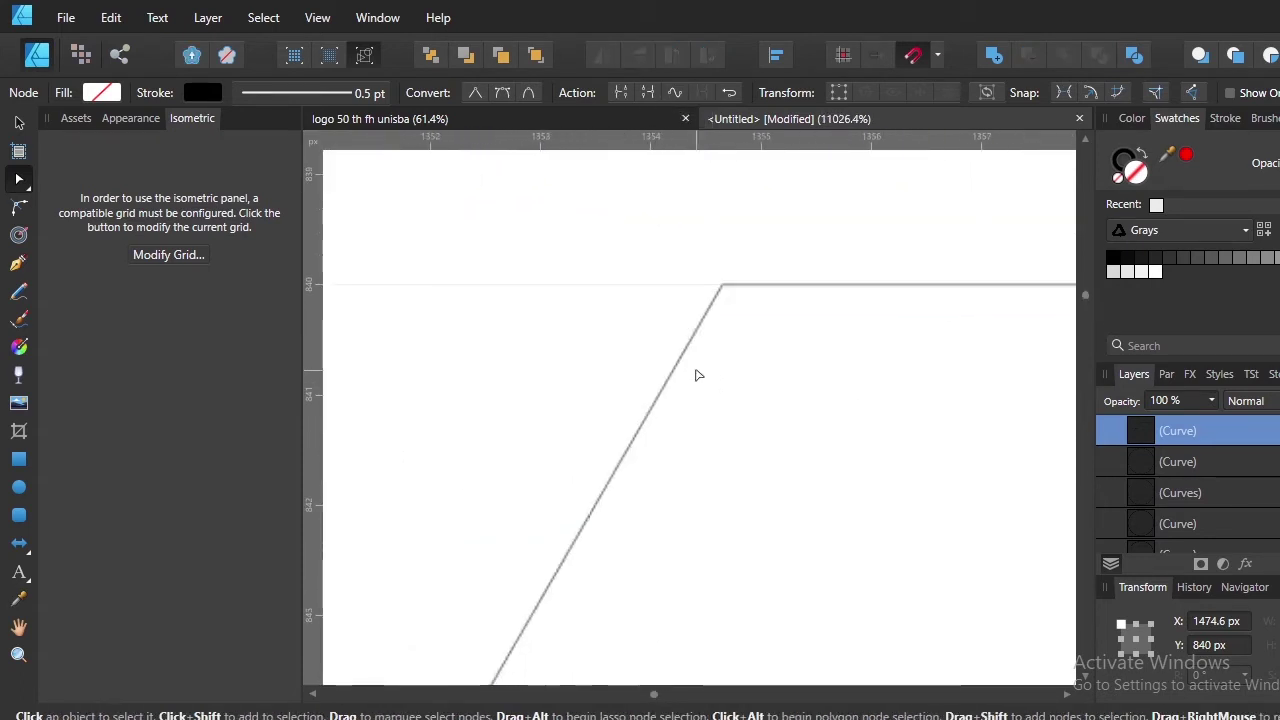
drag(770, 326, 680, 258)
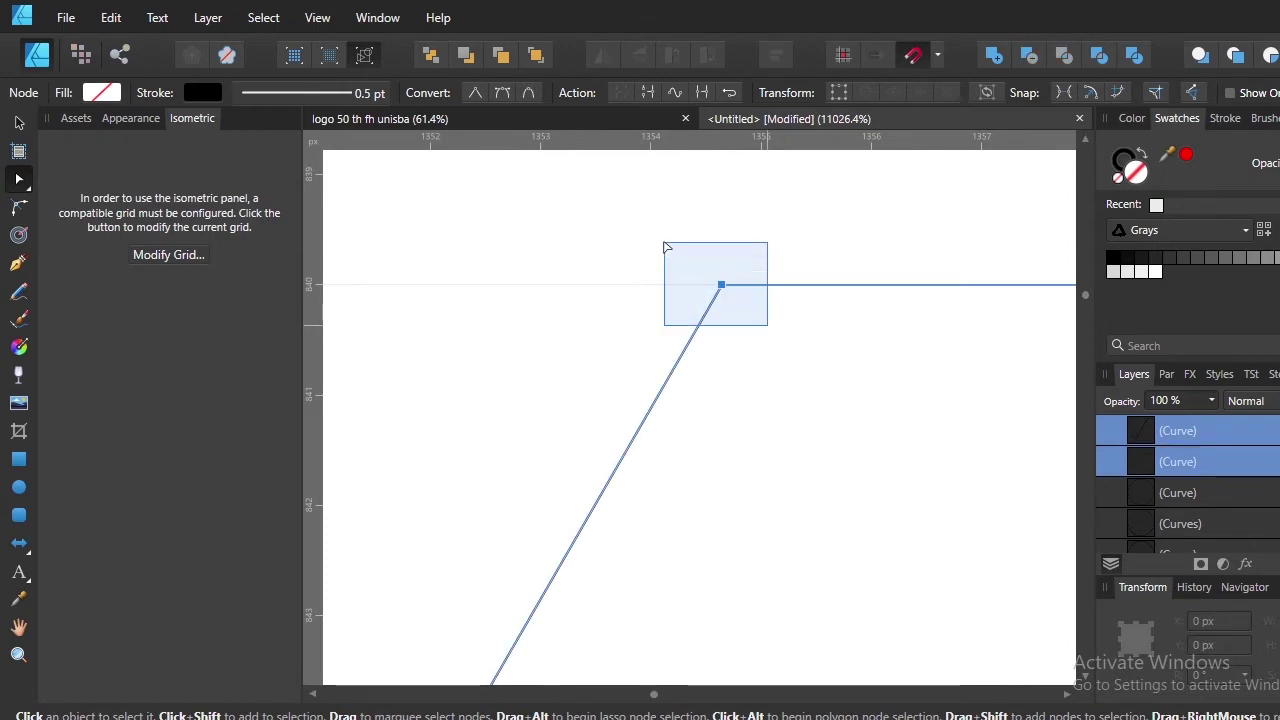
scroll(744, 534, down, 5)
scroll(744, 534, down, 3)
scroll(686, 466, up, 6)
click(586, 434)
scroll(849, 603, down, 5)
scroll(694, 329, up, 5)
drag(572, 241, 652, 322)
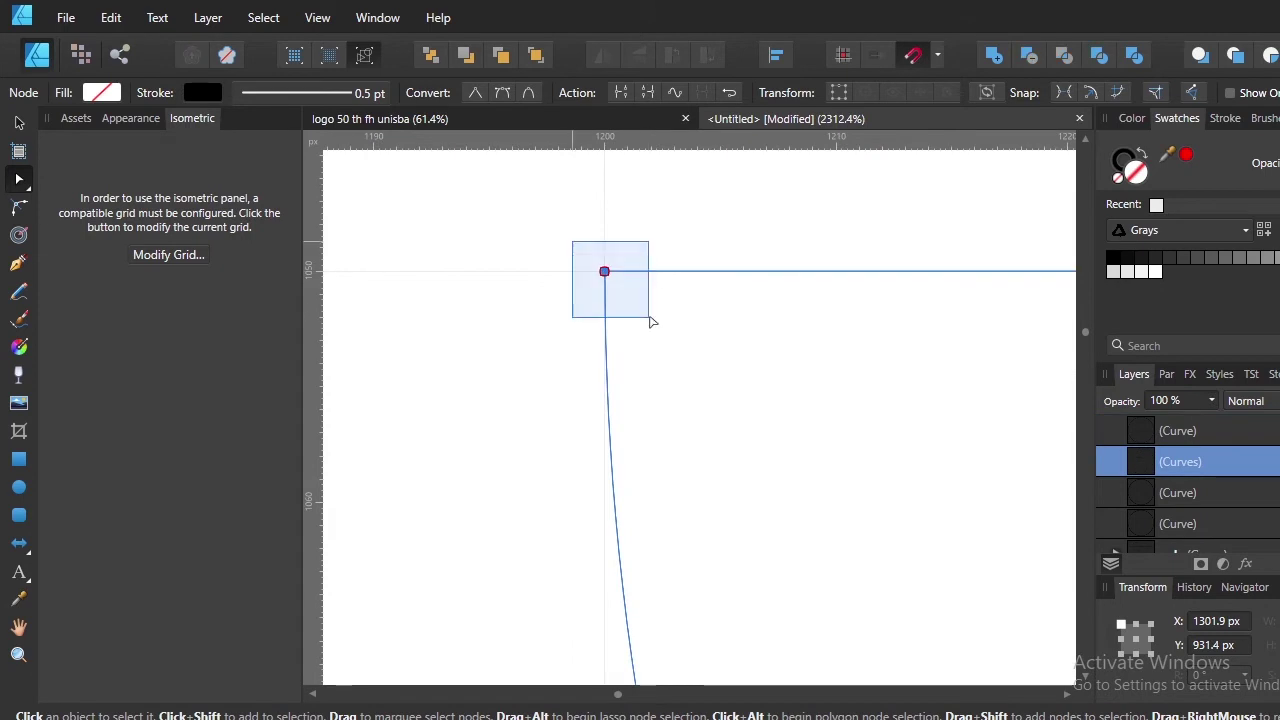
scroll(823, 411, down, 2)
scroll(703, 357, up, 3)
drag(634, 254, 706, 317)
scroll(897, 496, down, 10)
scroll(897, 496, up, 10)
key(Delete)
Snap the remaining loose line's end node onto its matching corner
scroll(706, 274, down, 4)
scroll(523, 443, up, 4)
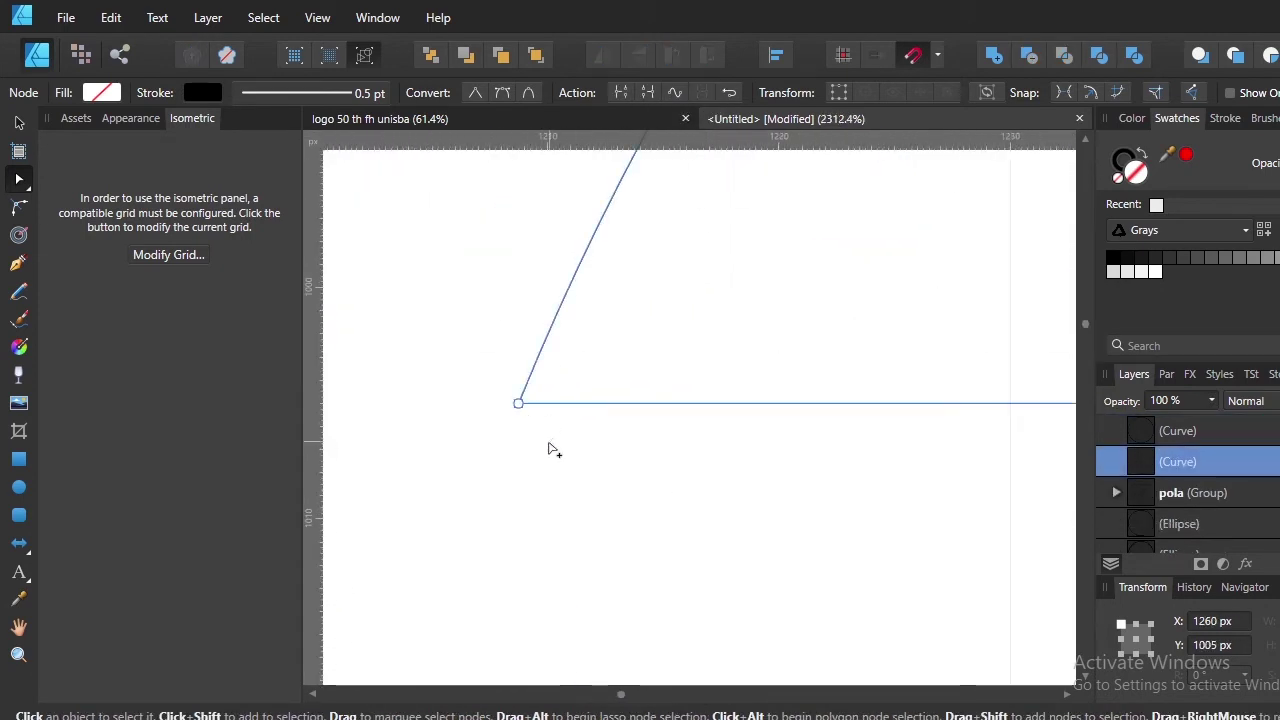
scroll(548, 449, up, 2)
click(614, 323)
scroll(614, 323, up, 1)
drag(634, 268, 714, 303)
scroll(593, 375, up, 5)
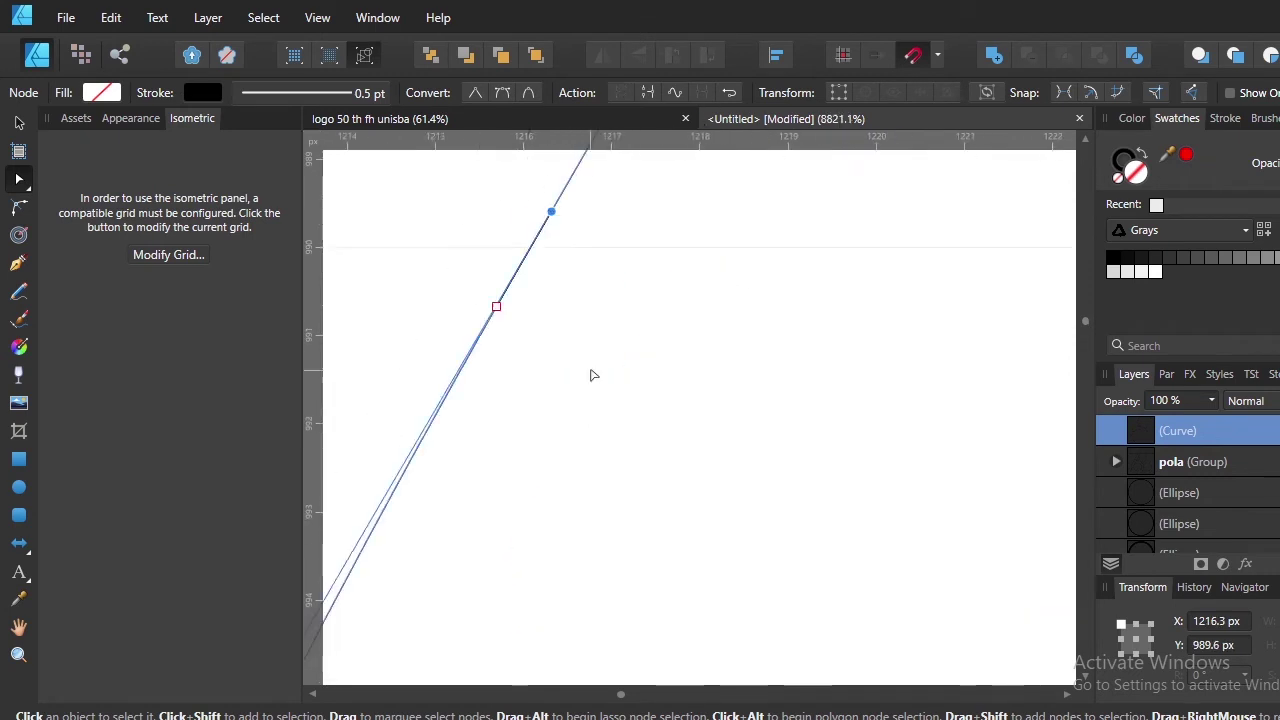
drag(551, 212, 495, 319)
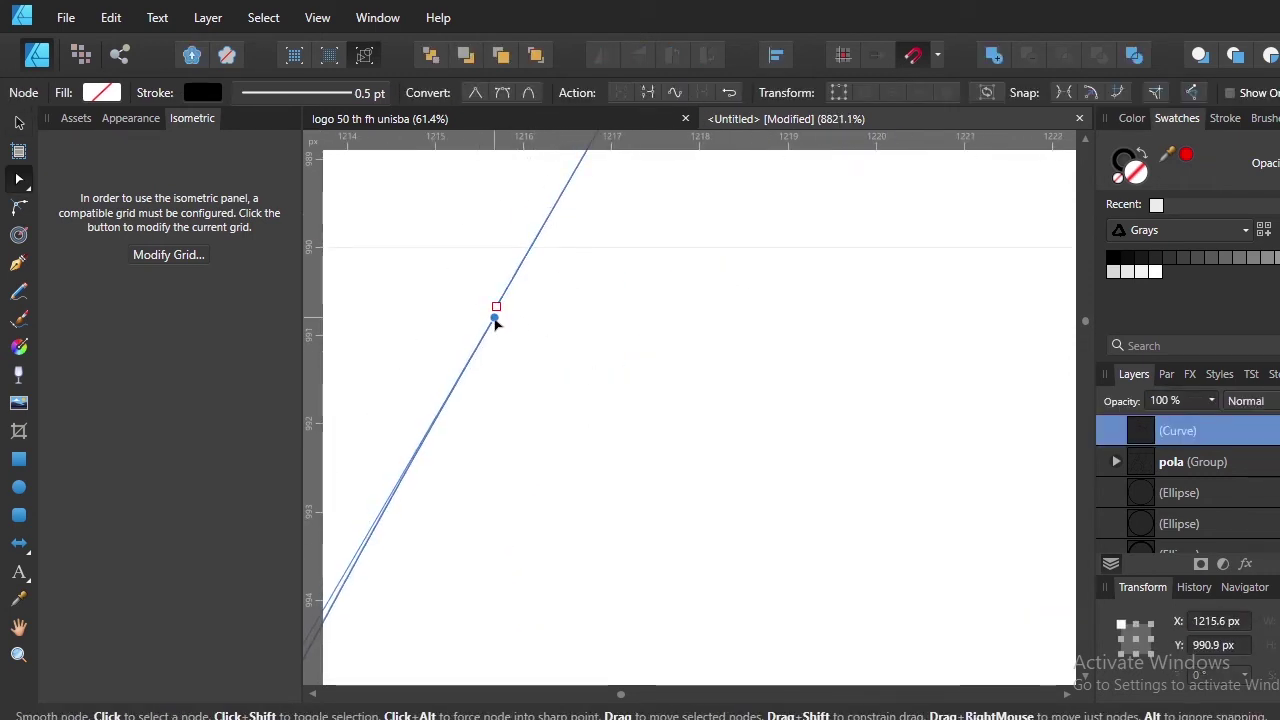
scroll(683, 438, up, 1)
scroll(683, 438, down, 2)
scroll(763, 414, up, 2)
Check the last line's end node, then zoom out to review the 5's outline
click(766, 363)
scroll(789, 284, up, 5)
click(765, 278)
scroll(740, 272, up, 5)
click(641, 402)
scroll(894, 506, down, 3)
scroll(894, 506, down, 3)
scroll(894, 509, down, 3)
scroll(943, 548, down, 3)
scroll(953, 550, down, 3)
scroll(990, 565, down, 3)
scroll(529, 471, down, 3)
scroll(724, 410, down, 2)
scroll(724, 410, down, 3)
scroll(823, 366, down, 3)
scroll(711, 420, down, 3)
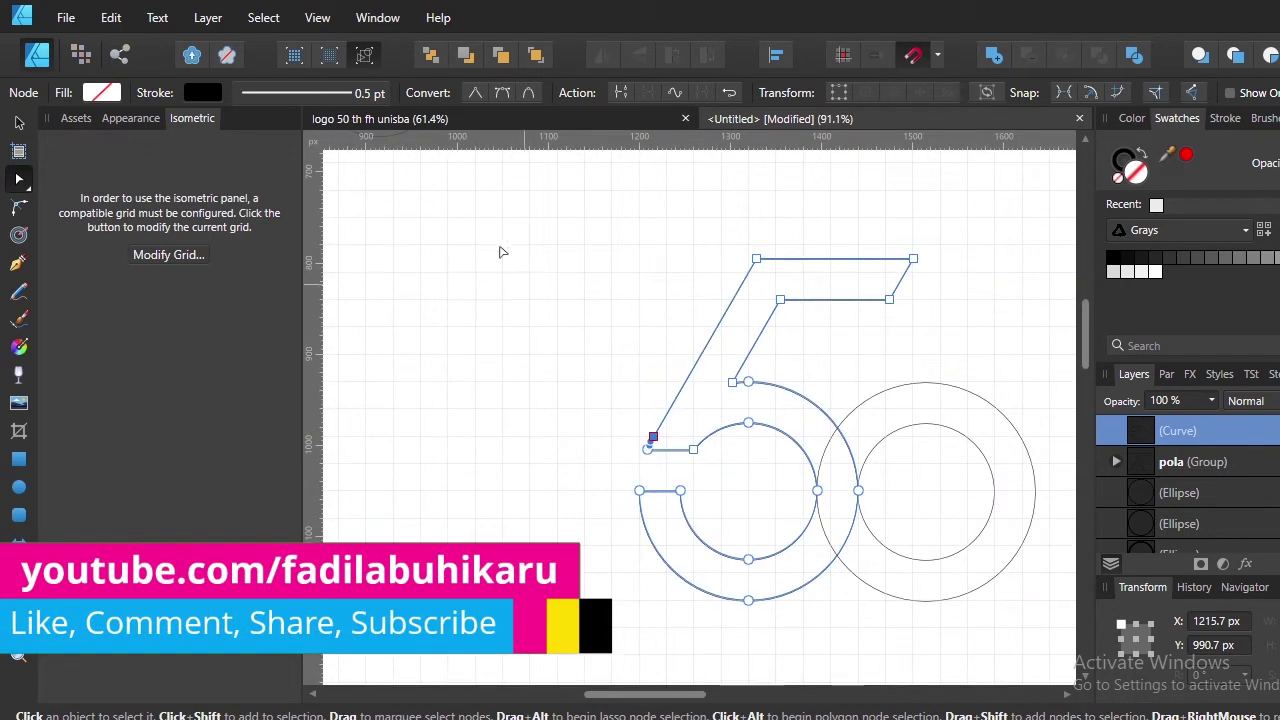
Fill the 5 outline with mid-grey
click(500, 320)
click(810, 400)
click(20, 122)
click(1235, 268)
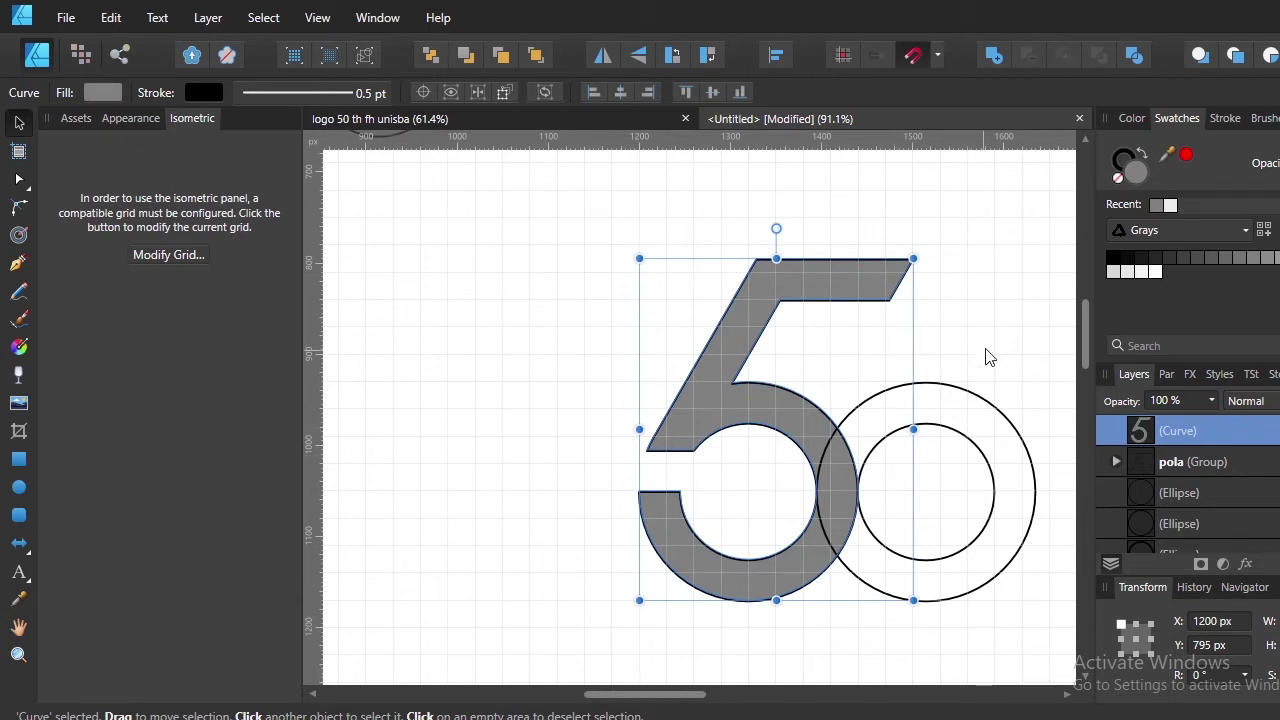
Fill the 0's outer circle with the same grey
scroll(808, 428, up, 3)
scroll(868, 397, up, 2)
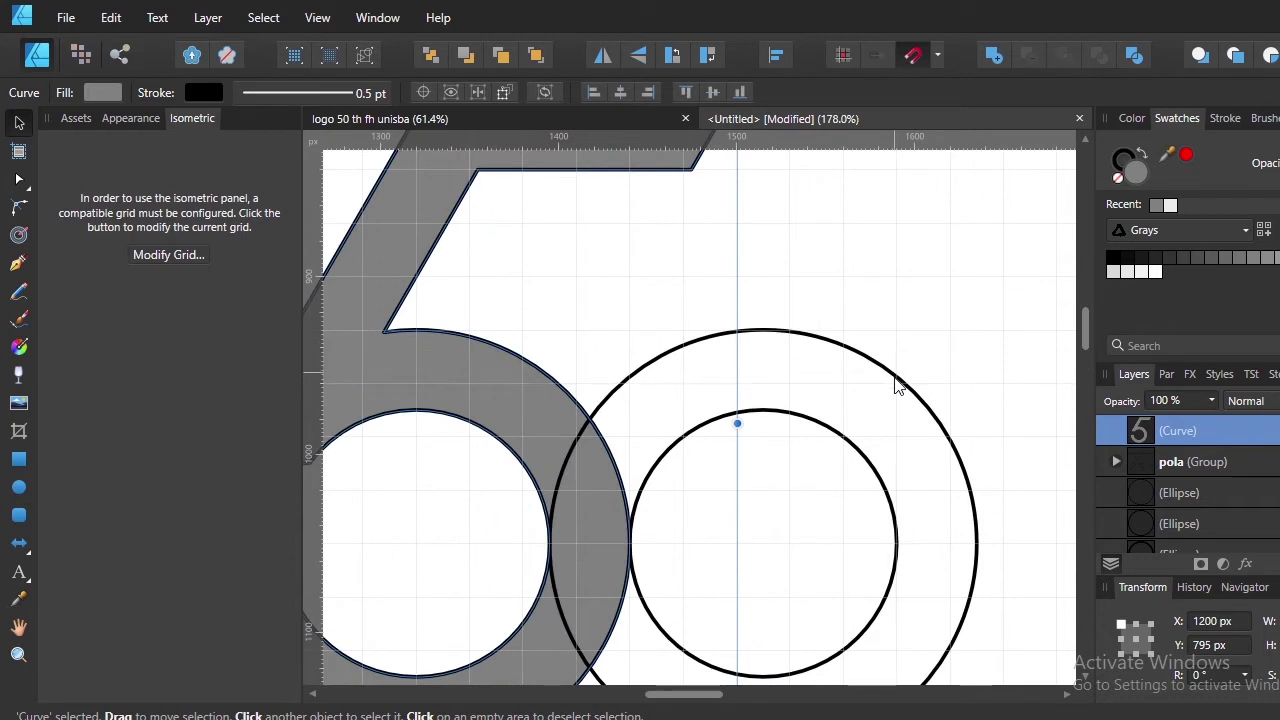
click(897, 387)
click(1161, 207)
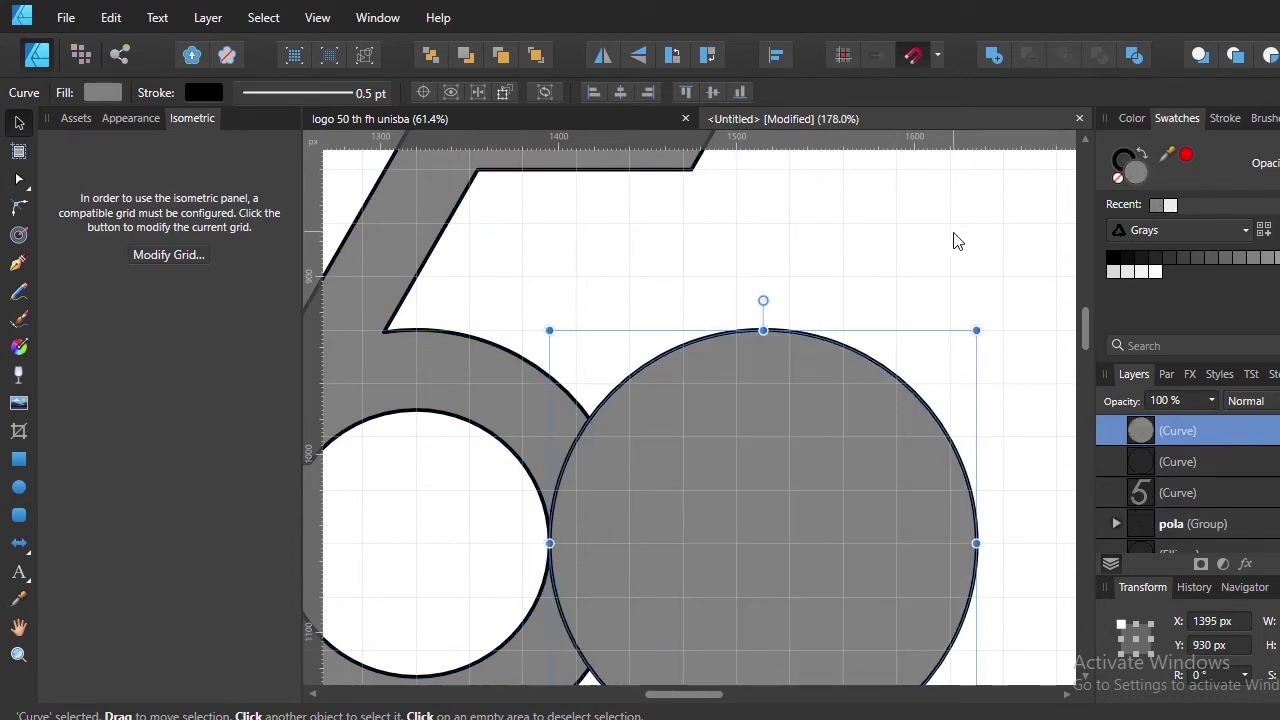
key(ctrl+z)
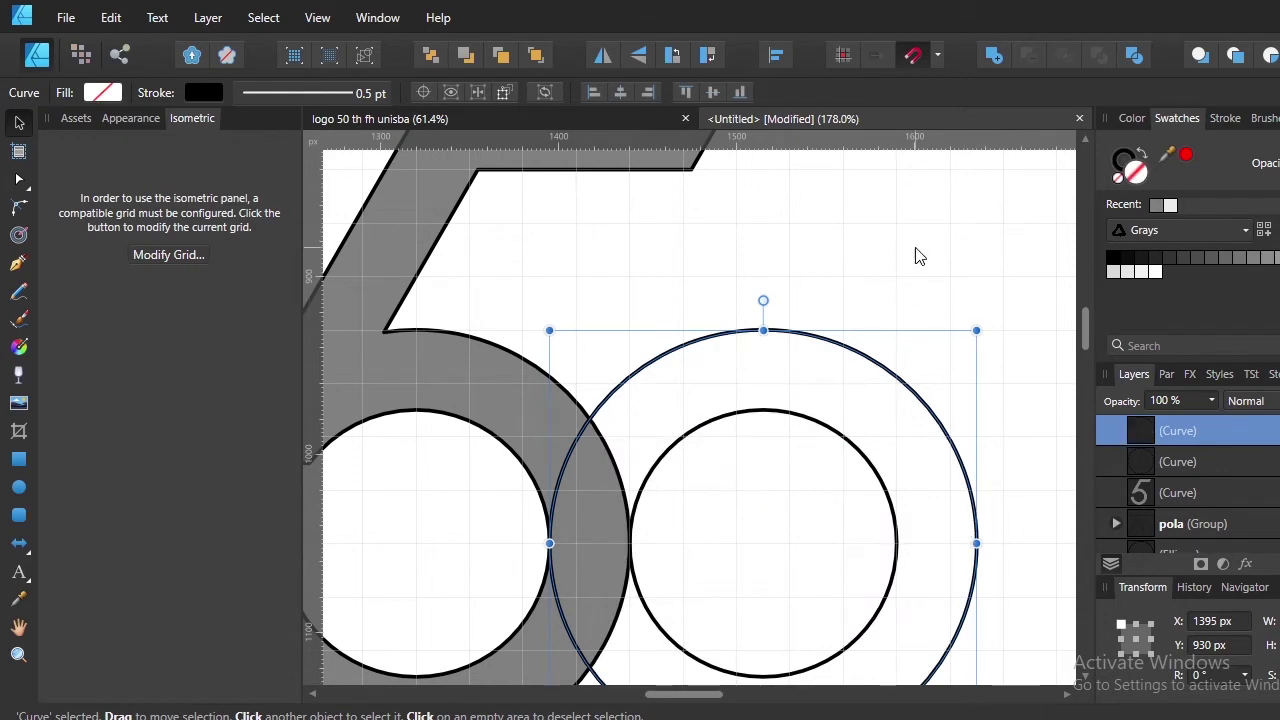
click(865, 478)
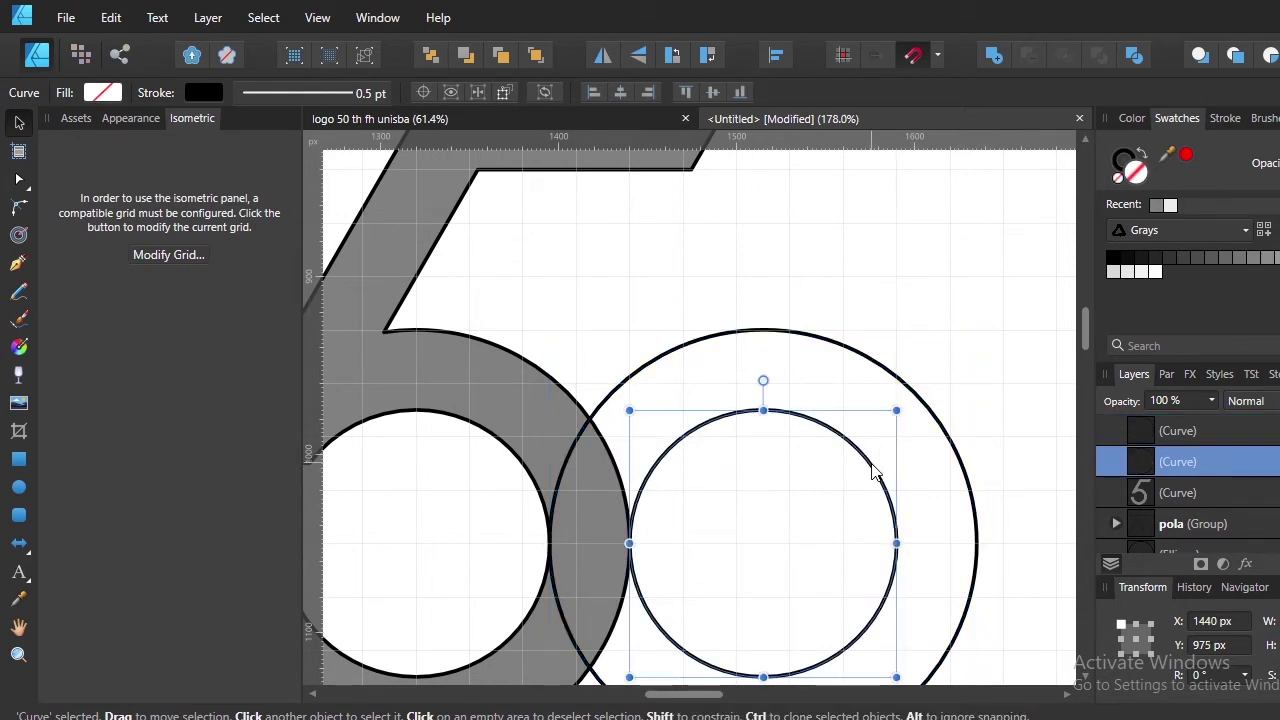
click(937, 423)
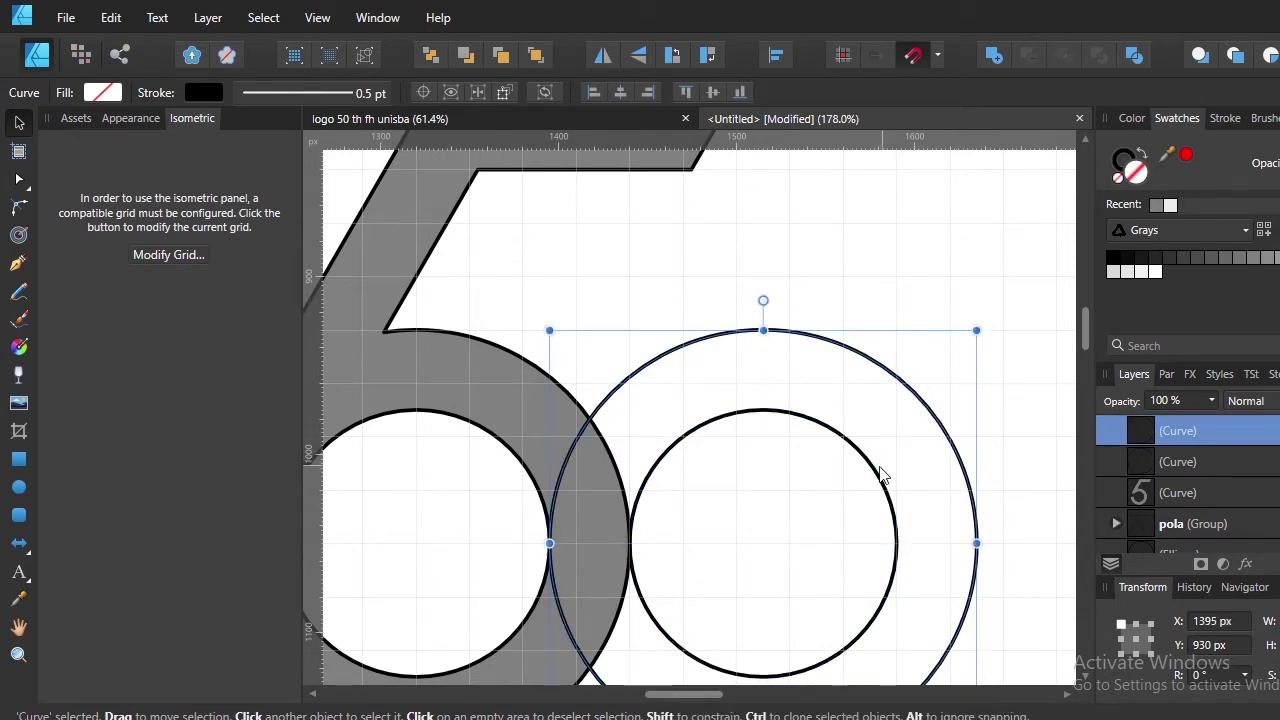
scroll(878, 450, down, 2)
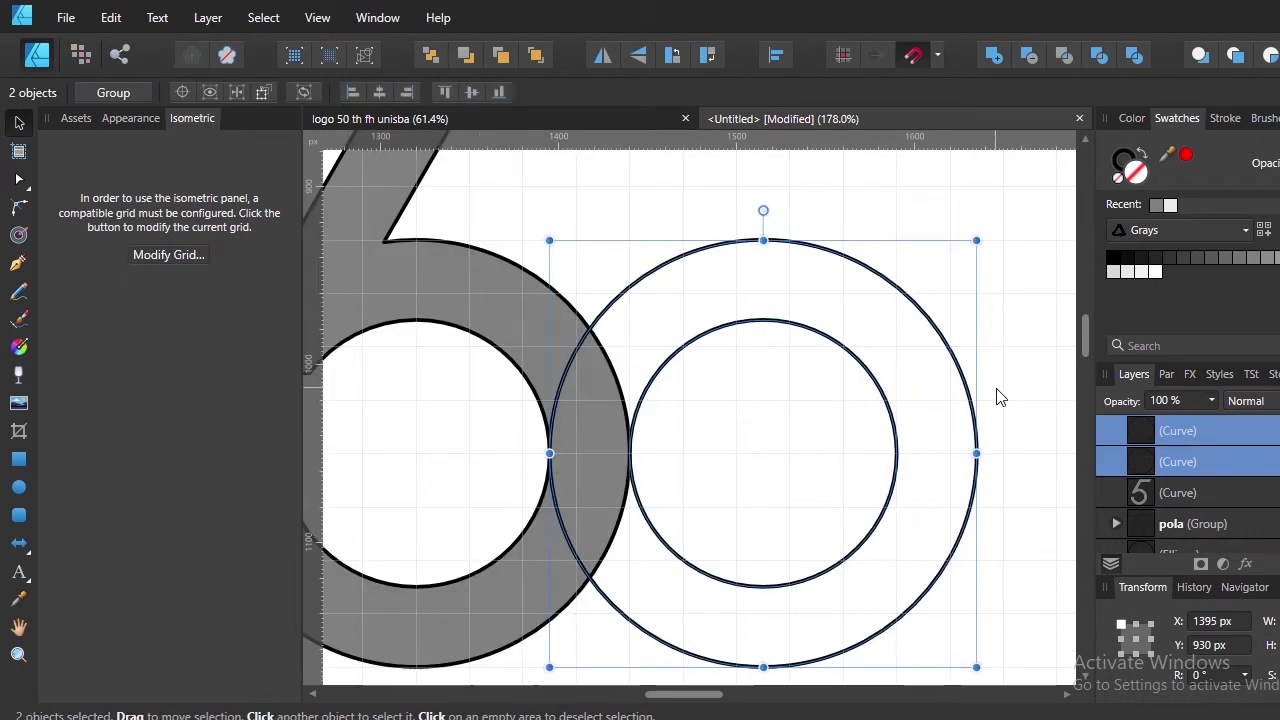
click(963, 380)
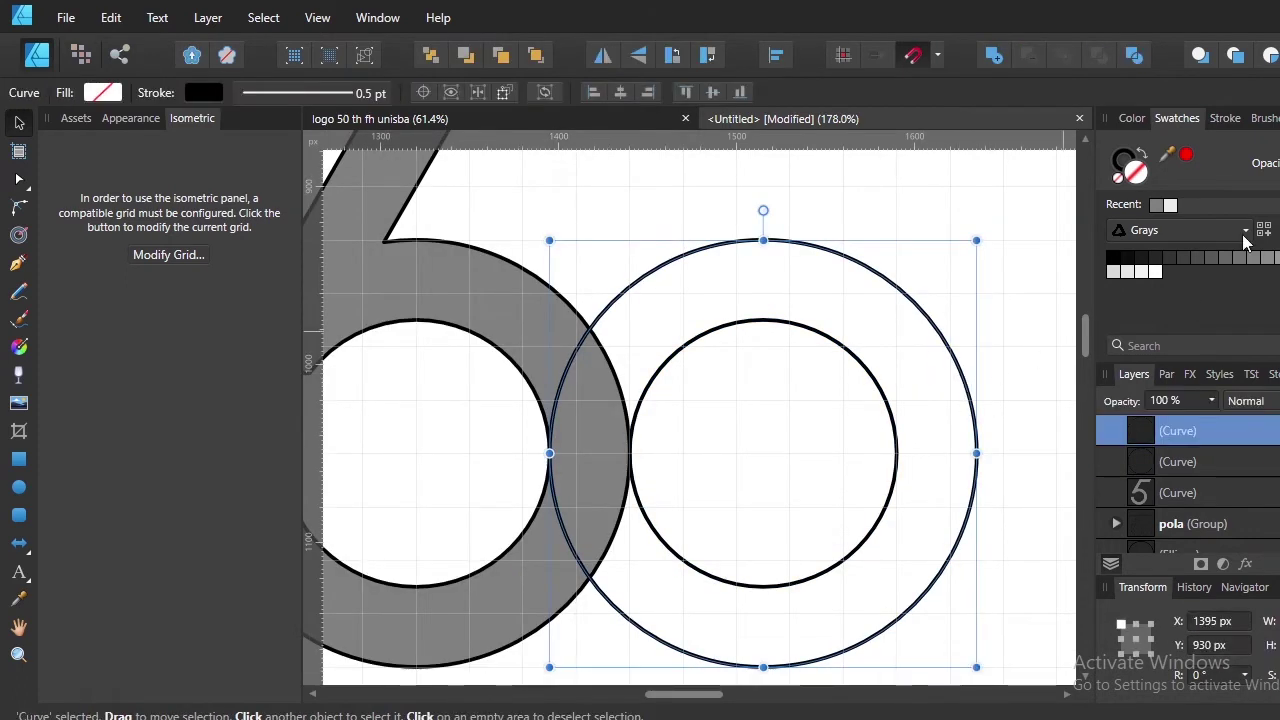
click(1156, 205)
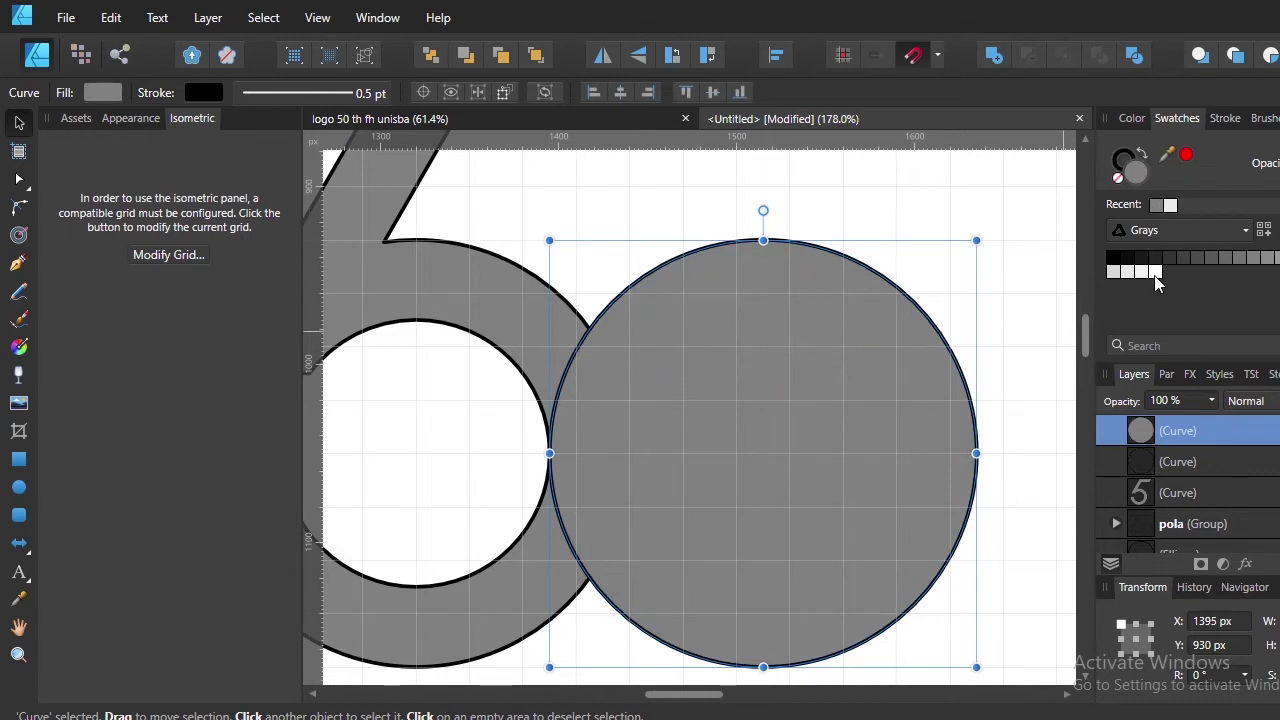
Stack the inner circle above the outer circle, select both and subtract it
click(1151, 461)
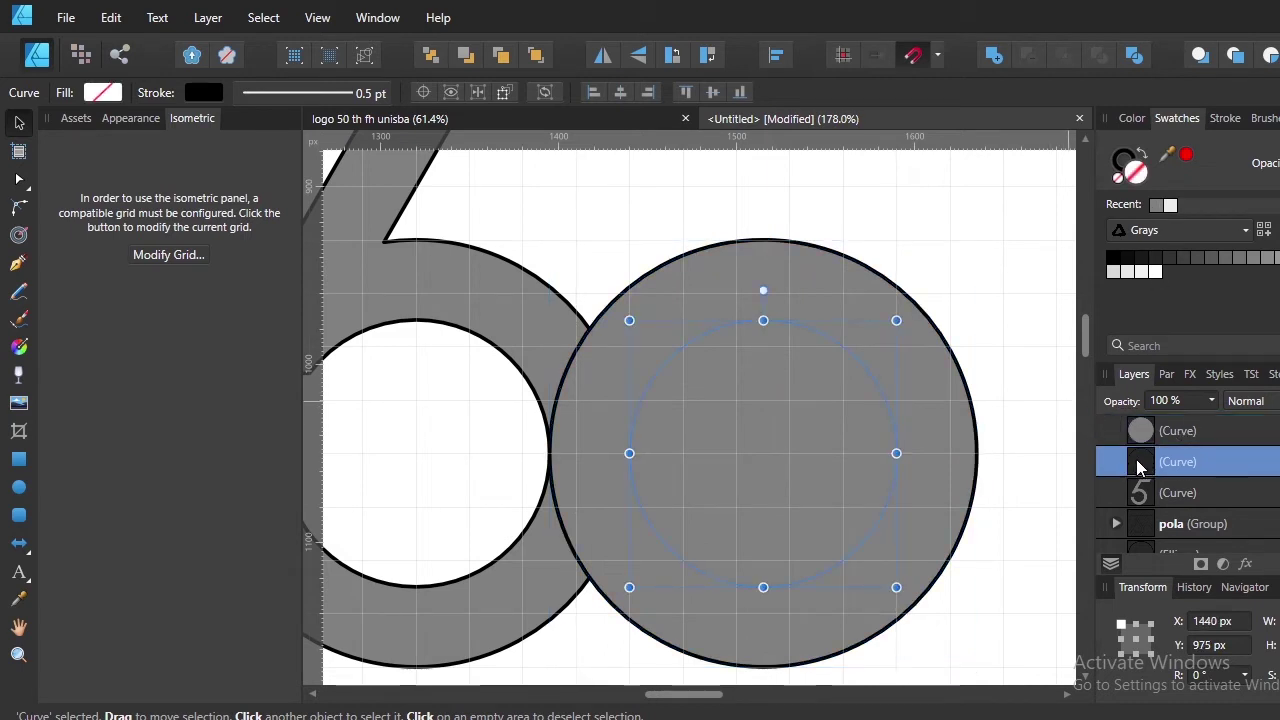
drag(1136, 447, 1140, 508)
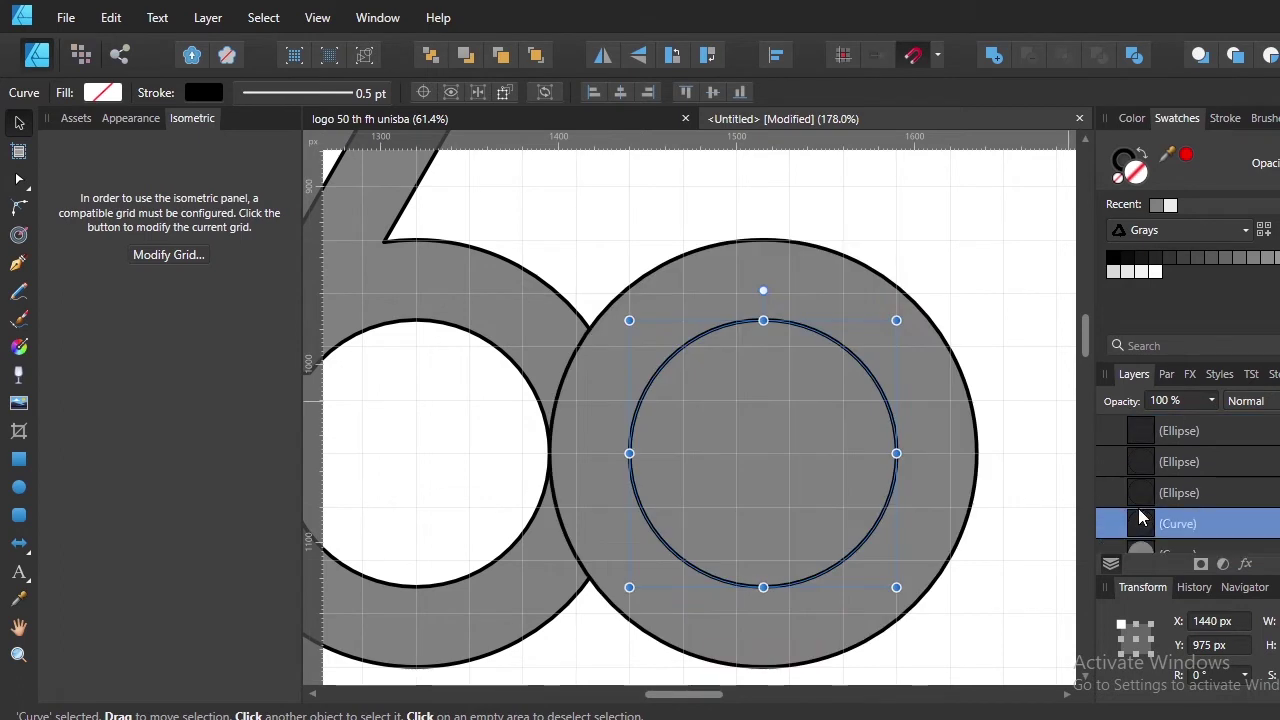
shift+click(950, 373)
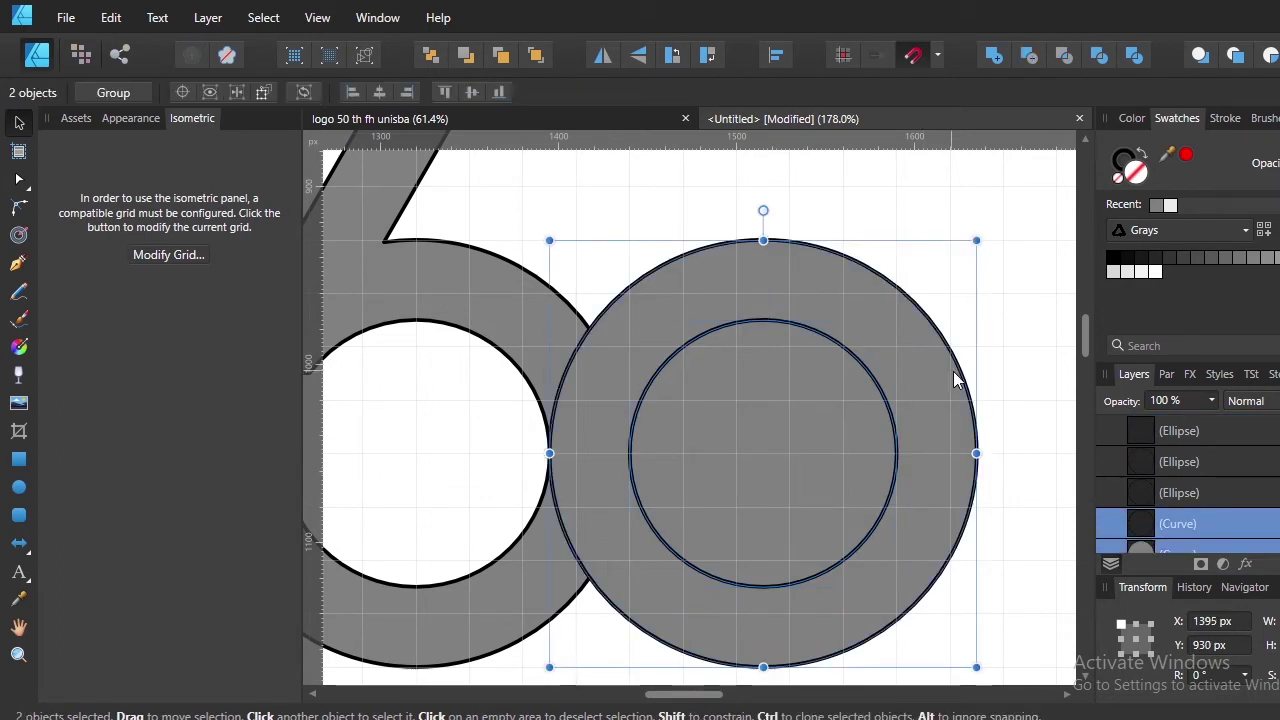
click(1028, 56)
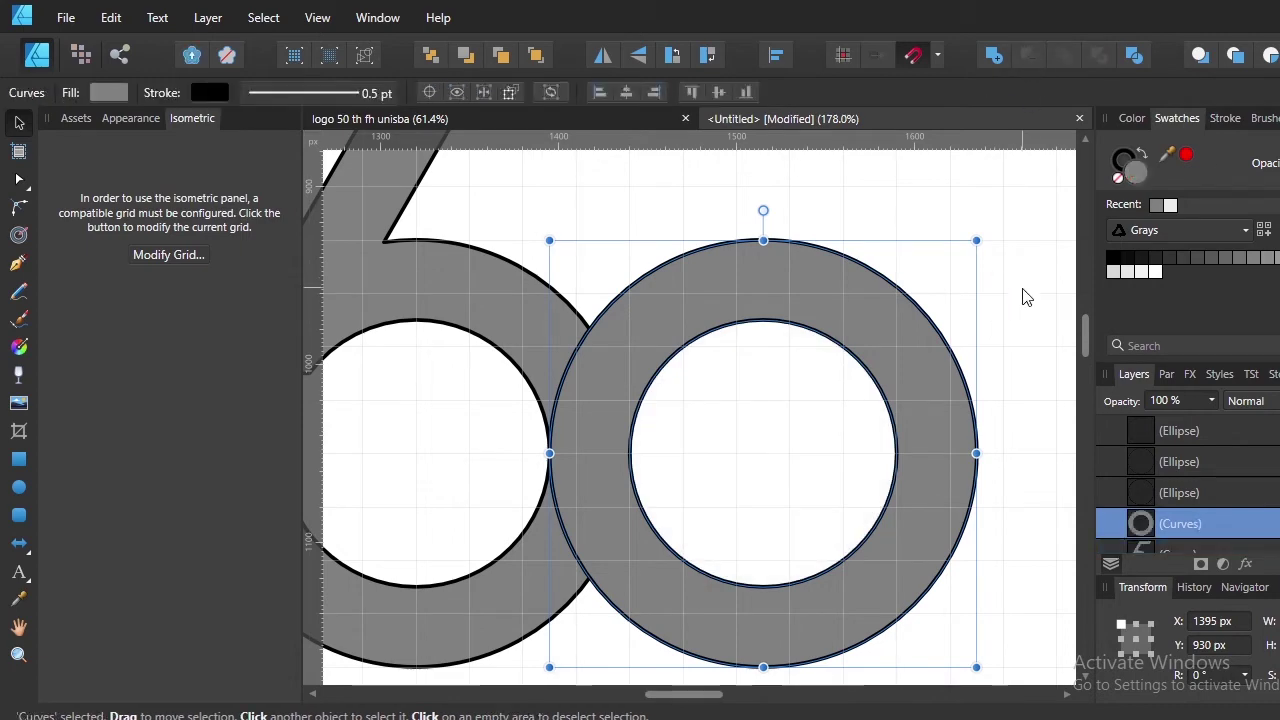
Set the stroke of the 5 and the ring to None, then deselect
click(1025, 296)
scroll(939, 433, down, 3)
scroll(858, 410, up, 1)
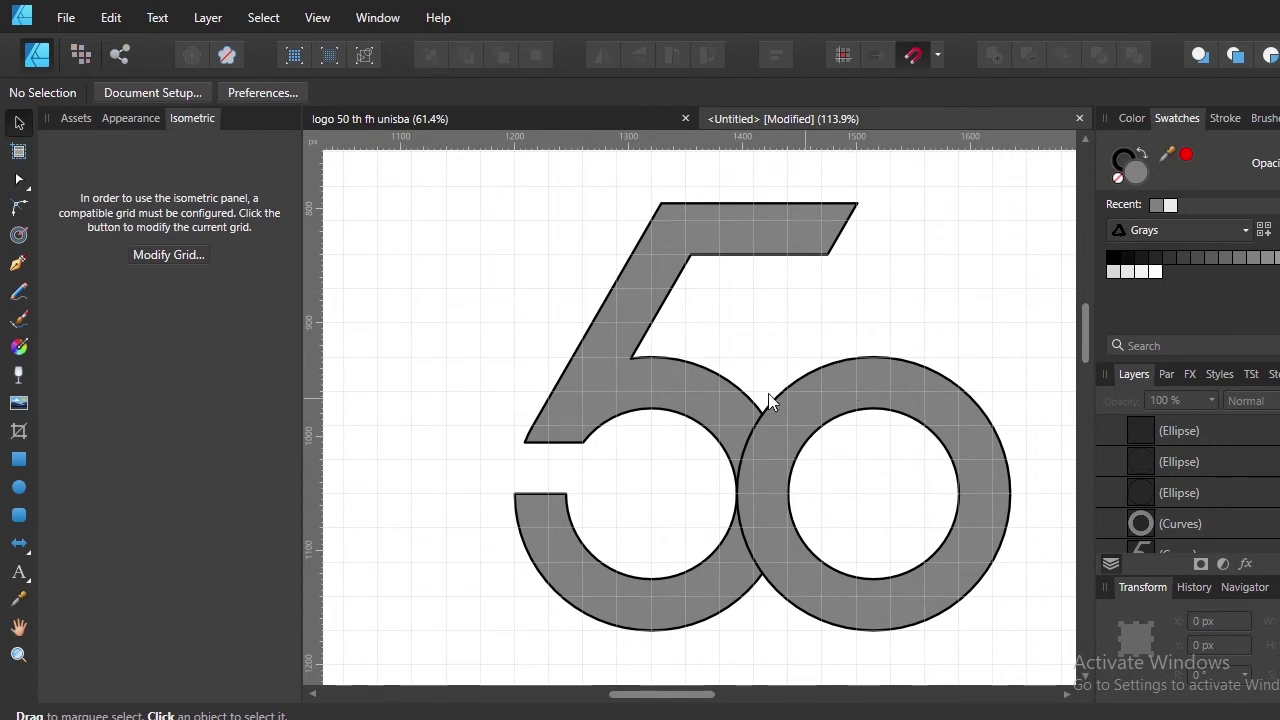
click(680, 405)
shift+click(909, 404)
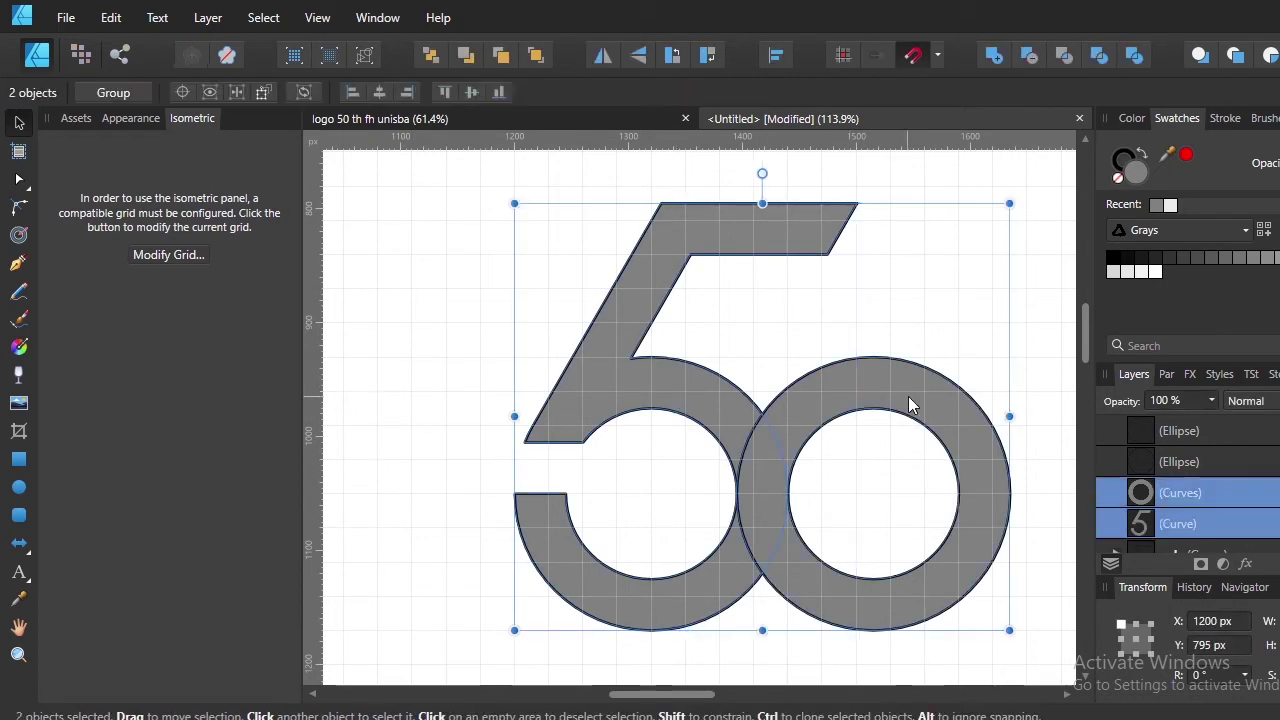
click(1118, 178)
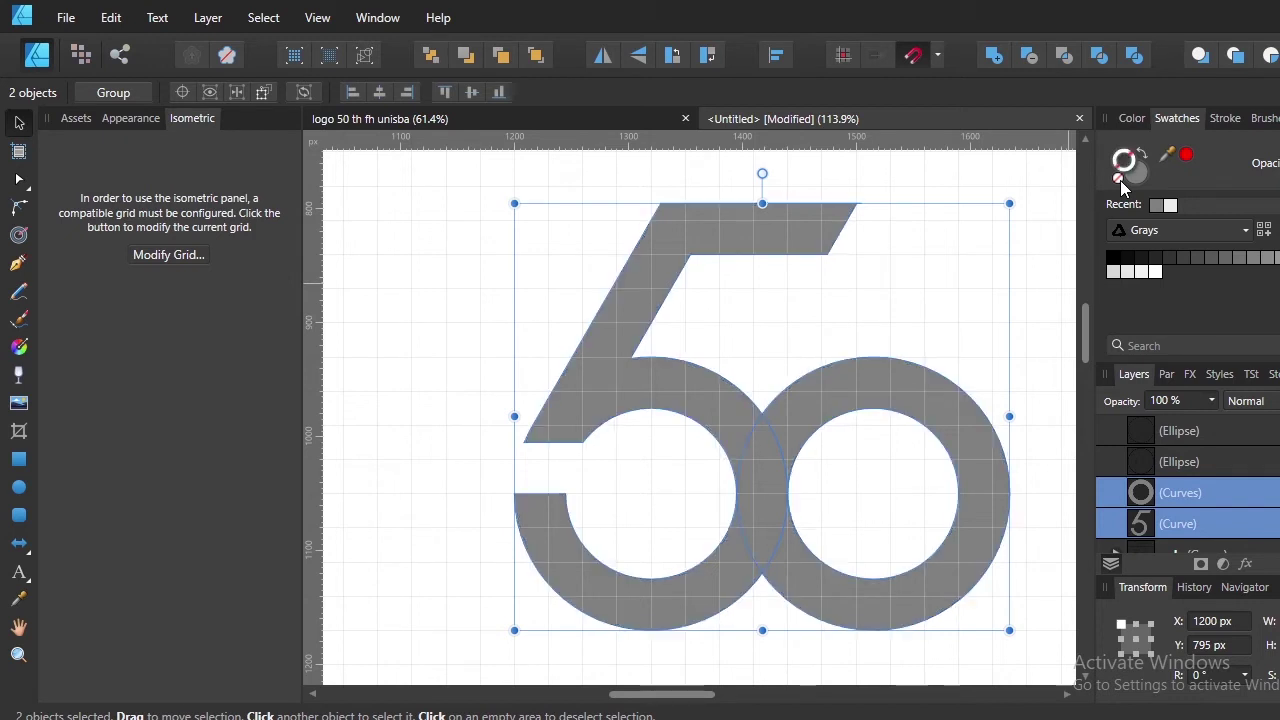
click(1036, 268)
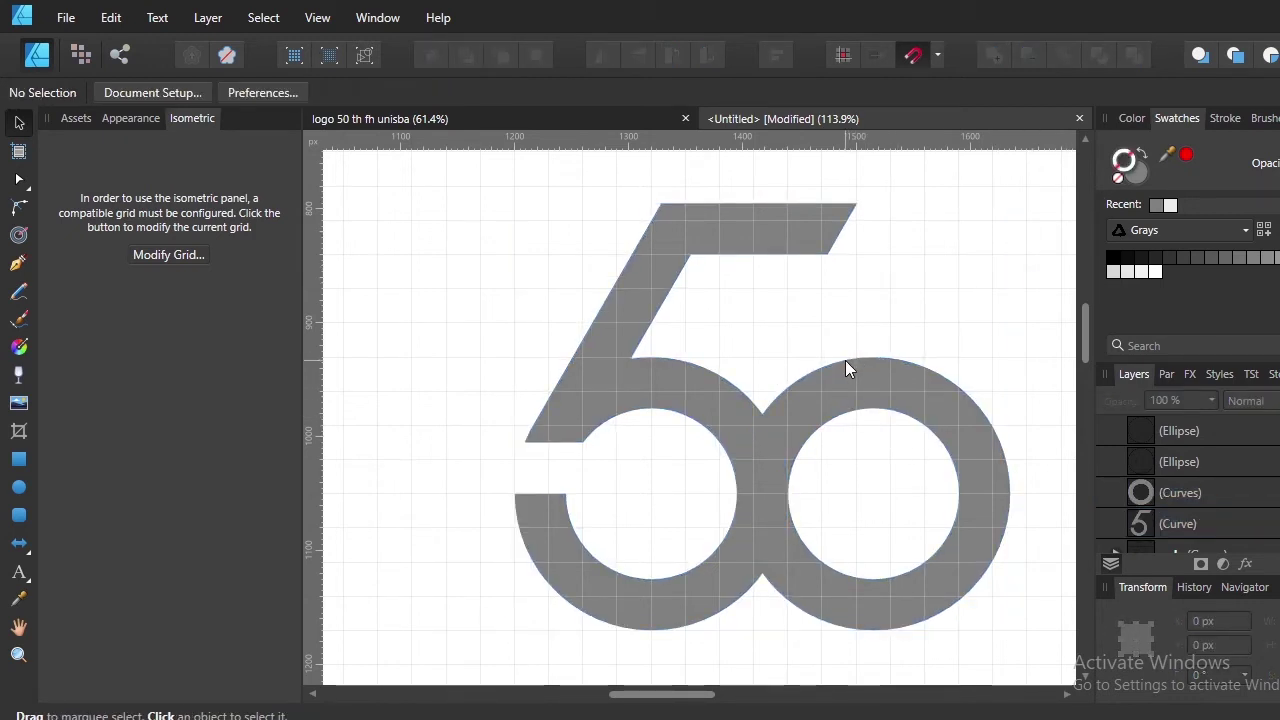
scroll(620, 494, down, 1)
scroll(620, 494, down, 2)
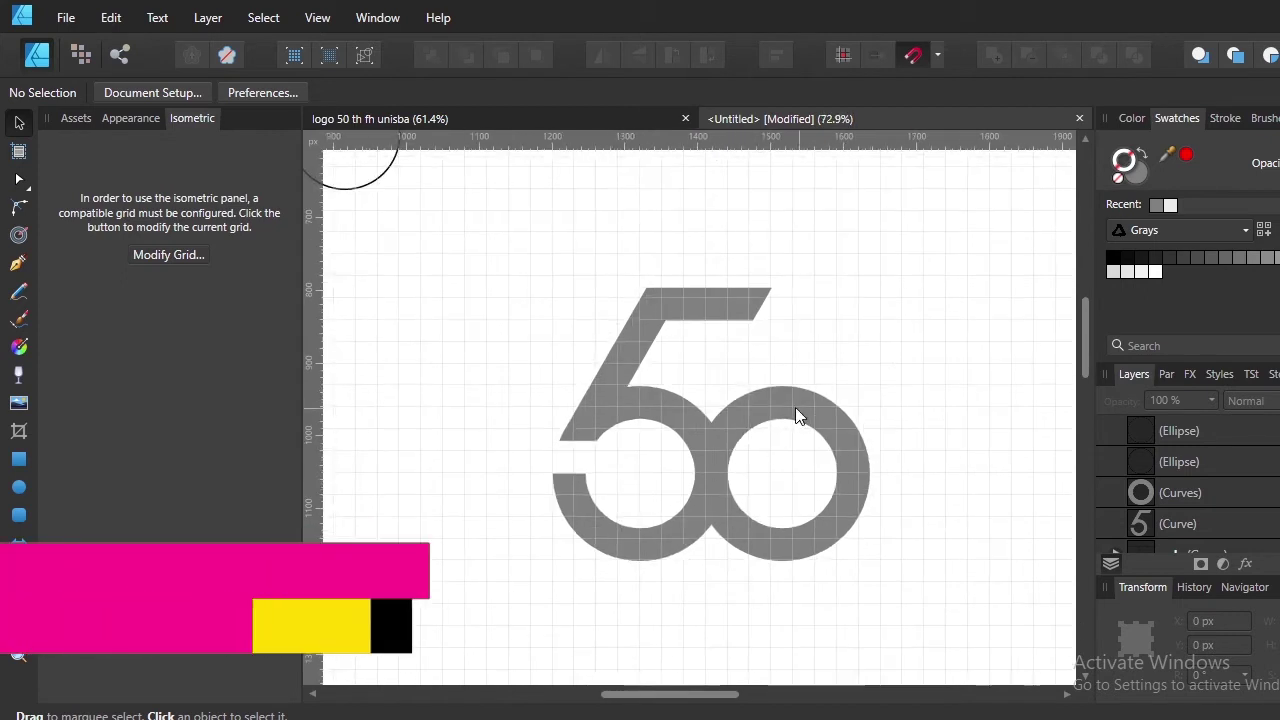
Add 'TH' art text below the logo in Montserrat Black
key(t)
click(485, 600)
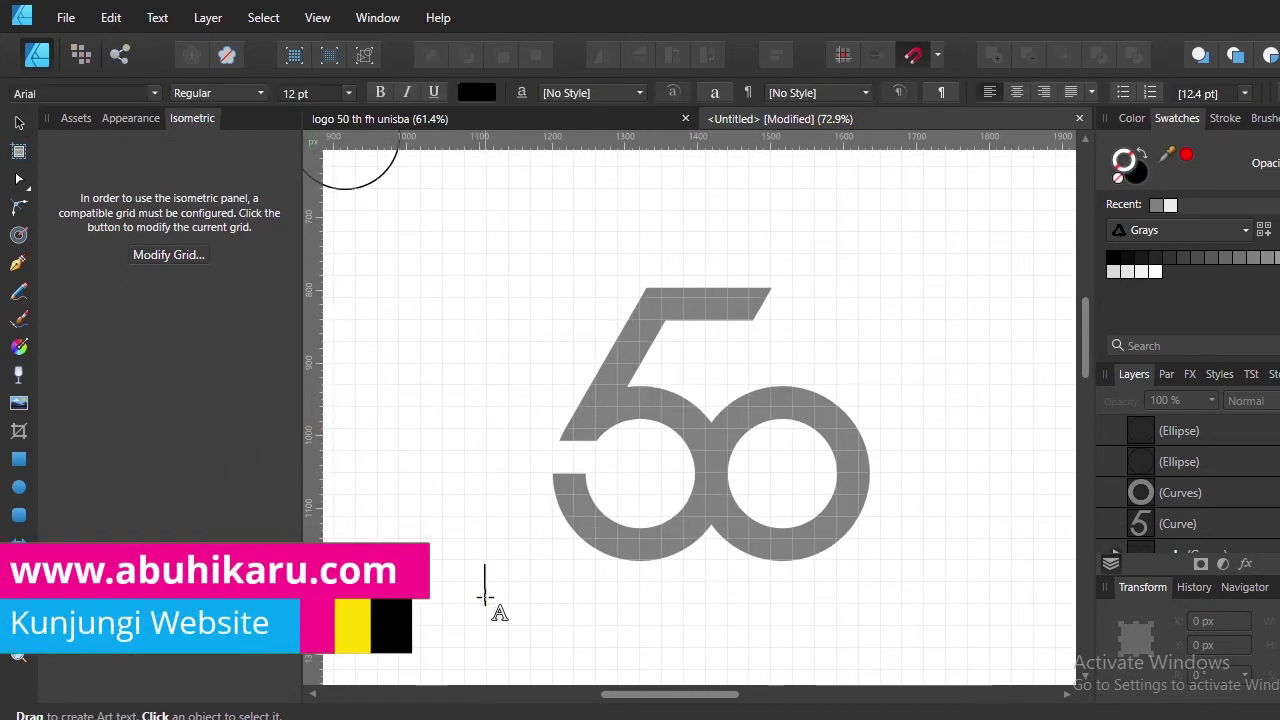
text(T)
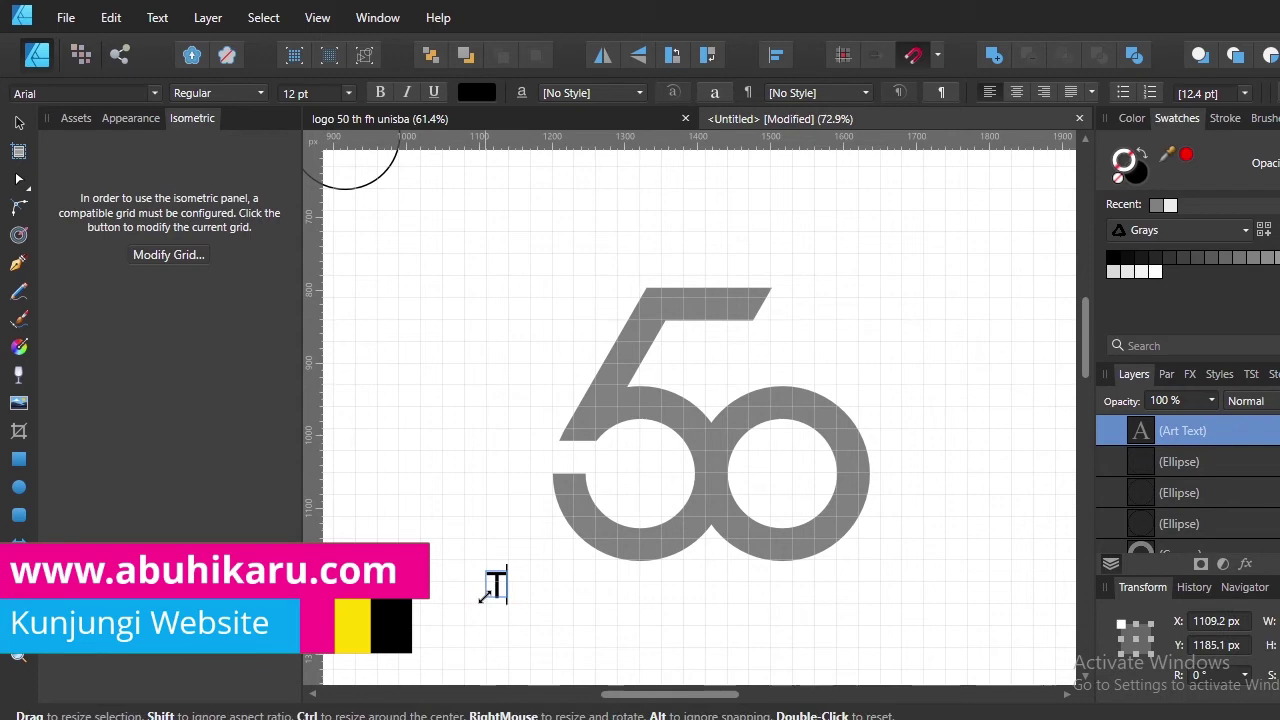
text(H)
key(Escape)
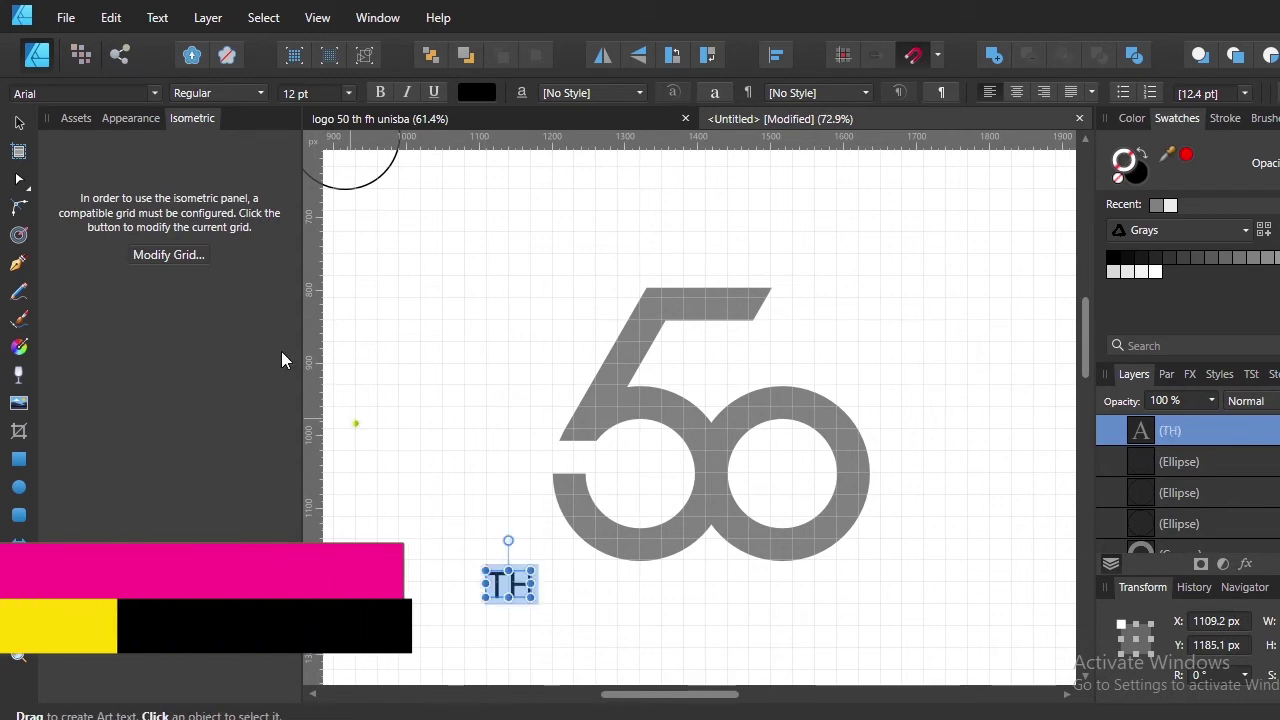
click(63, 93)
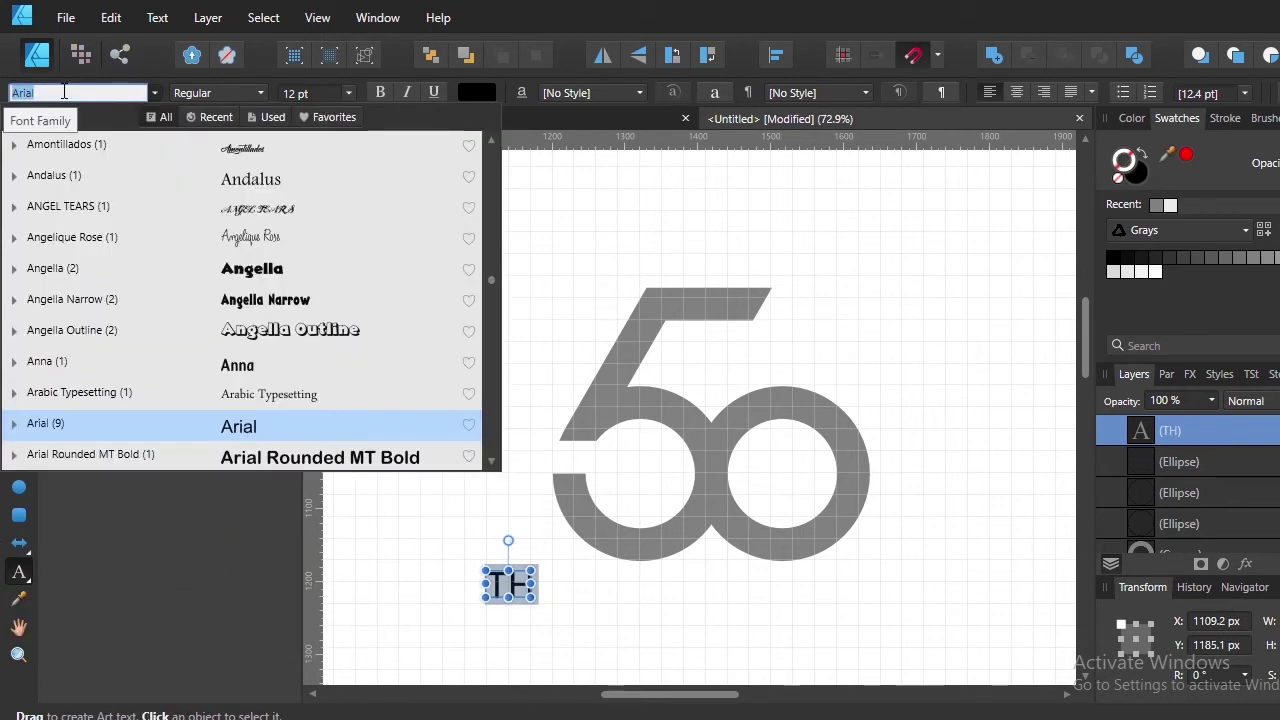
text(mont)
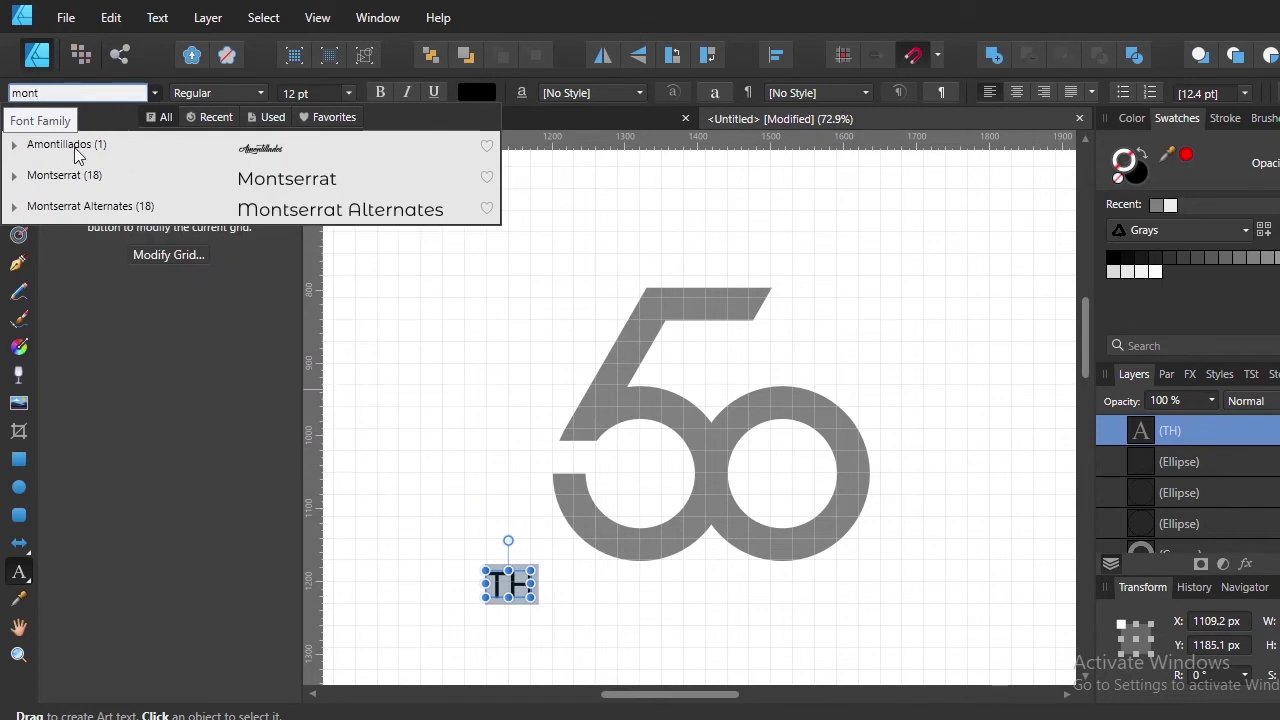
click(64, 175)
click(197, 93)
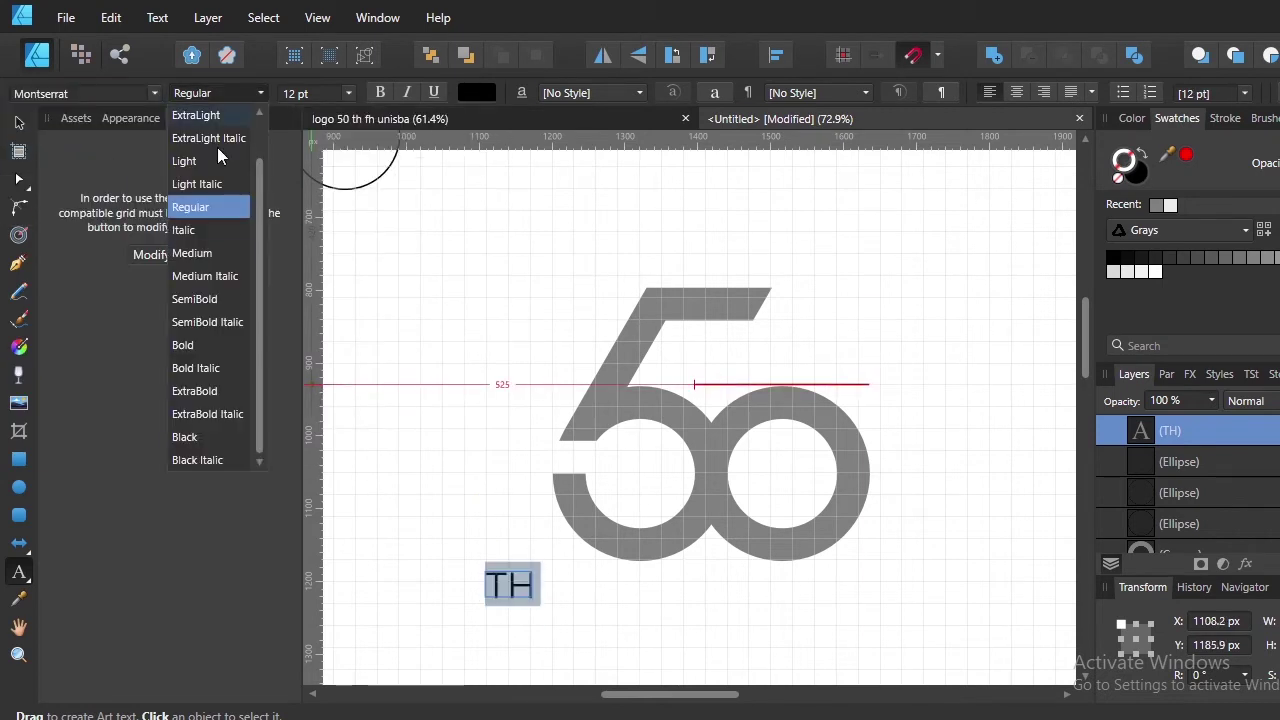
click(205, 441)
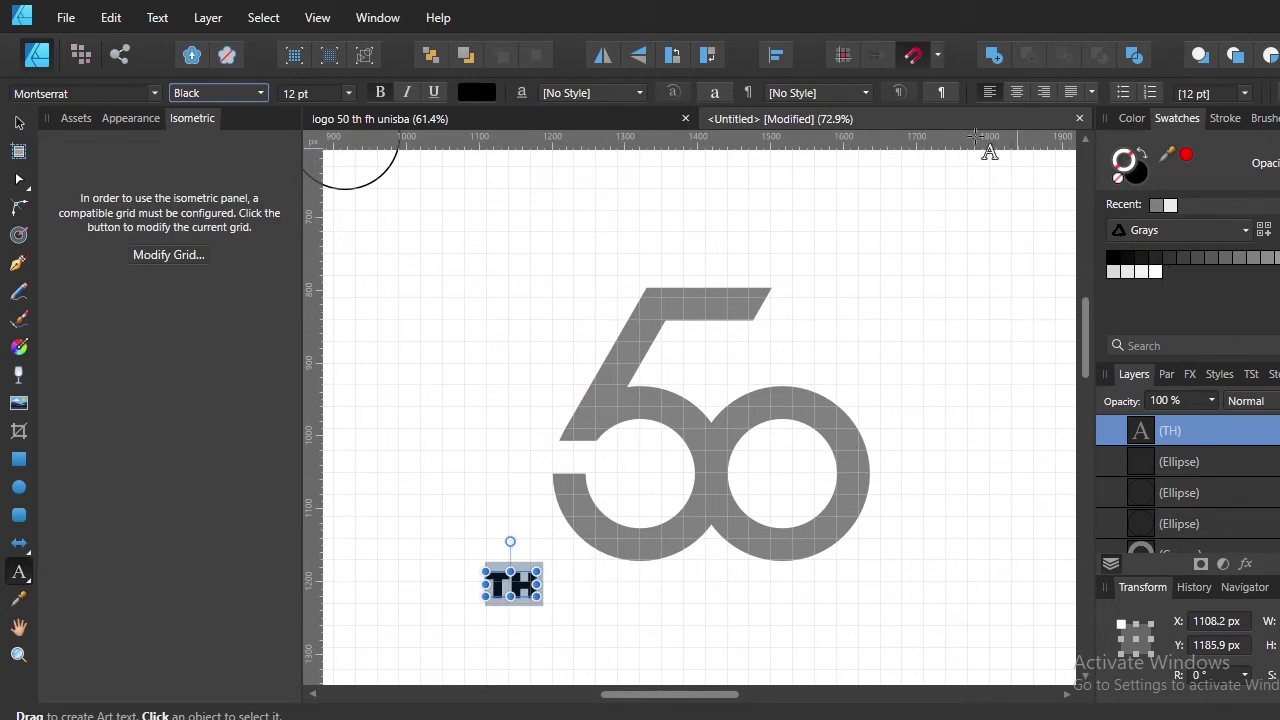
Set the TH text's tracking to 200 ‰ in the Character panel
click(715, 93)
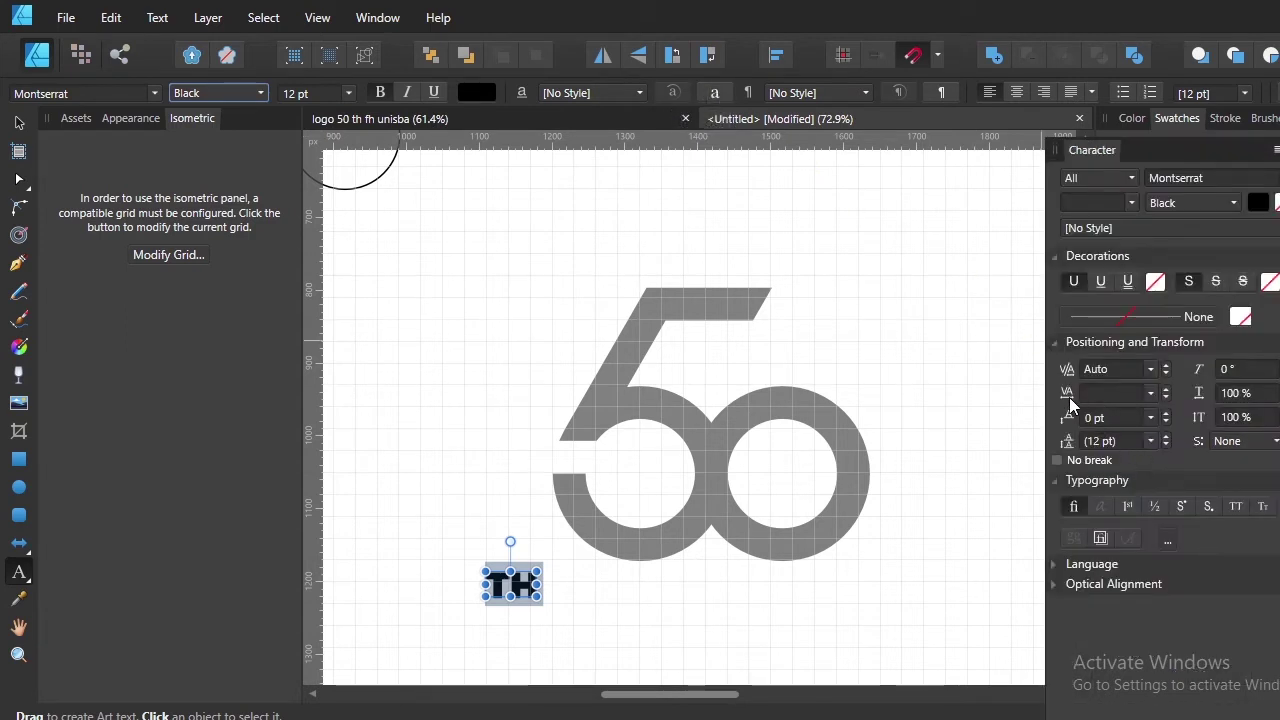
click(1151, 393)
click(1117, 393)
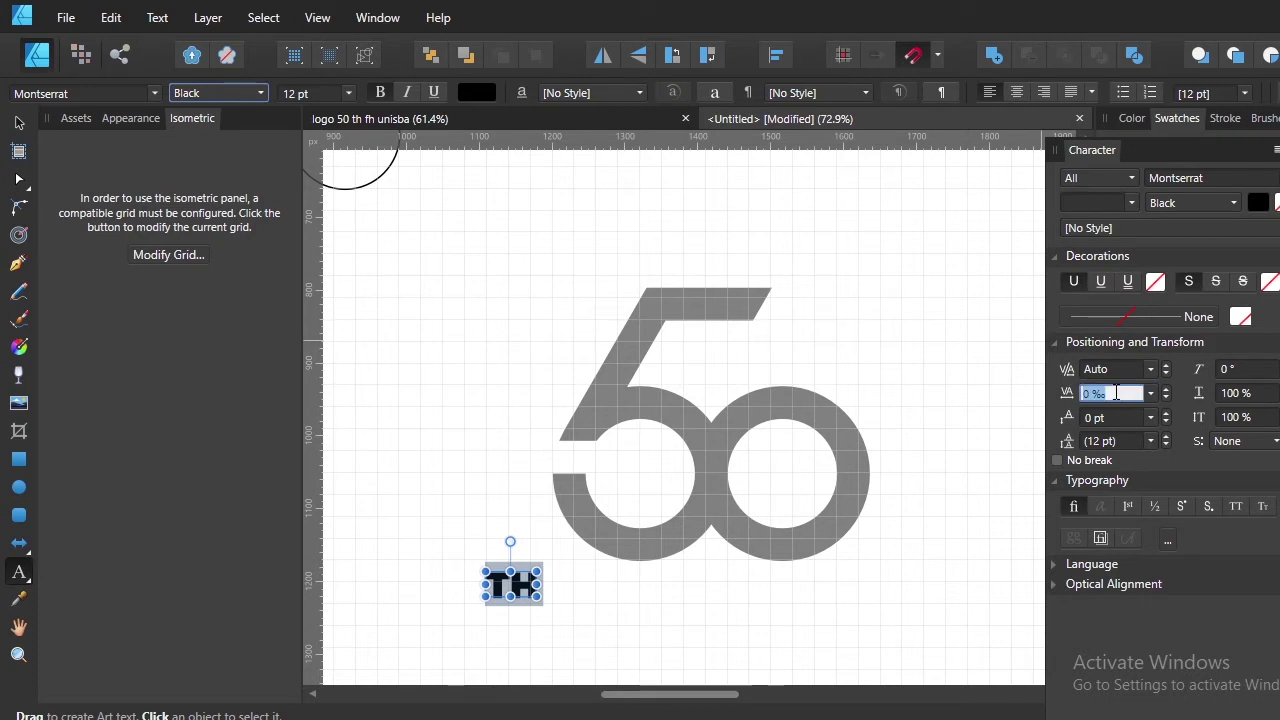
key(Return)
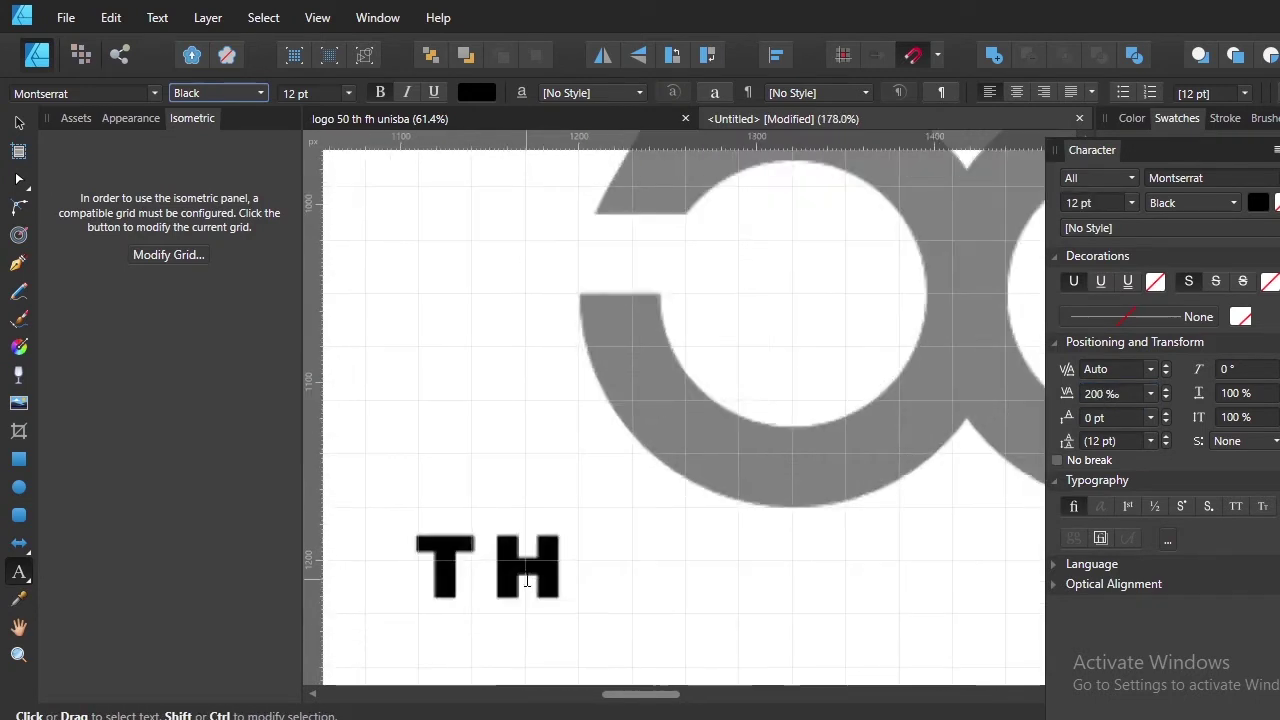
scroll(525, 590, up, 3)
scroll(505, 585, up, 2)
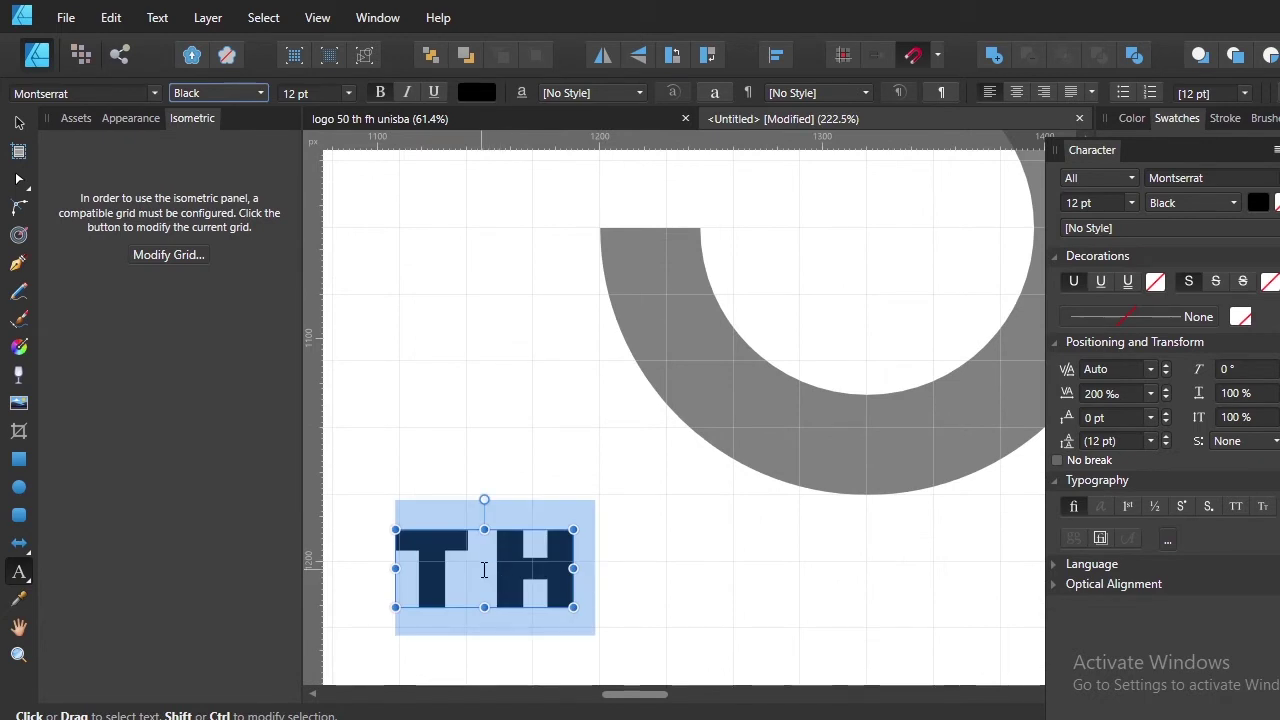
click(490, 575)
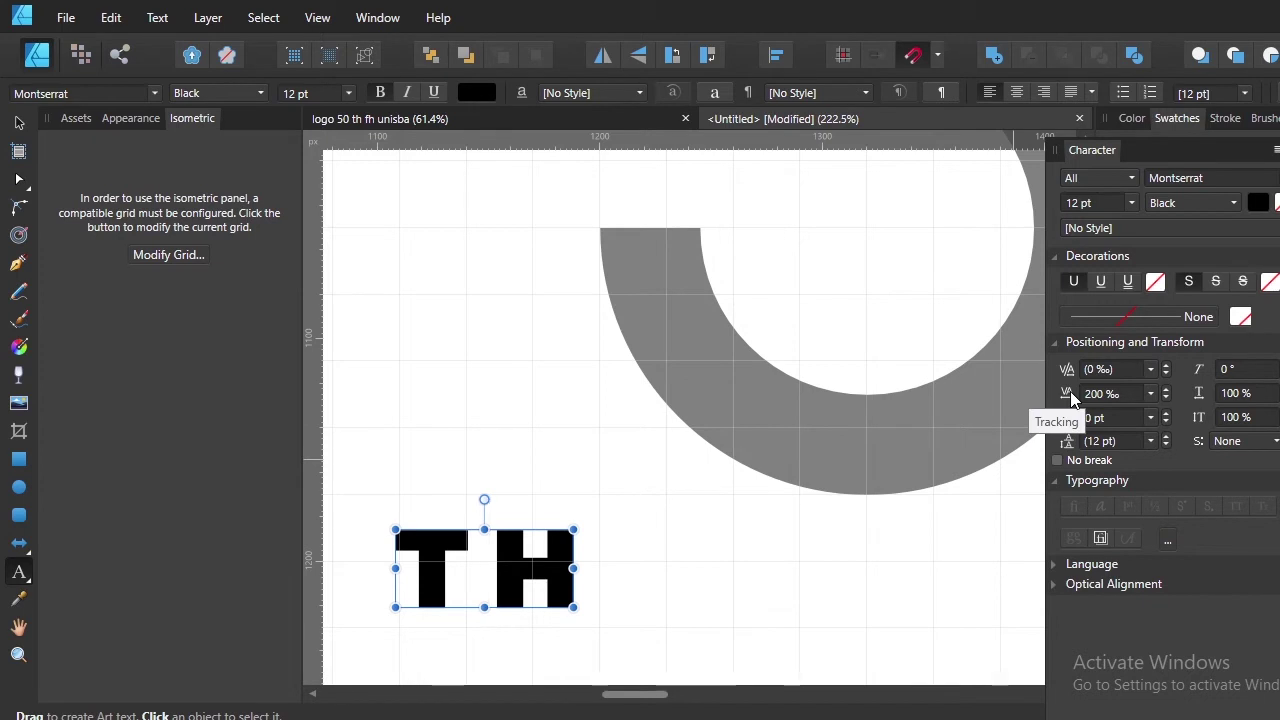
click(17, 123)
scroll(517, 411, down, 3)
Move the TH text up and snap it flush against the tip of the 5's slanted top bar
scroll(626, 443, down, 1)
click(510, 562)
mouse_move(517, 568)
mouse_down()
mouse_move(866, 270)
mouse_move(897, 222)
mouse_move(885, 212)
mouse_up()
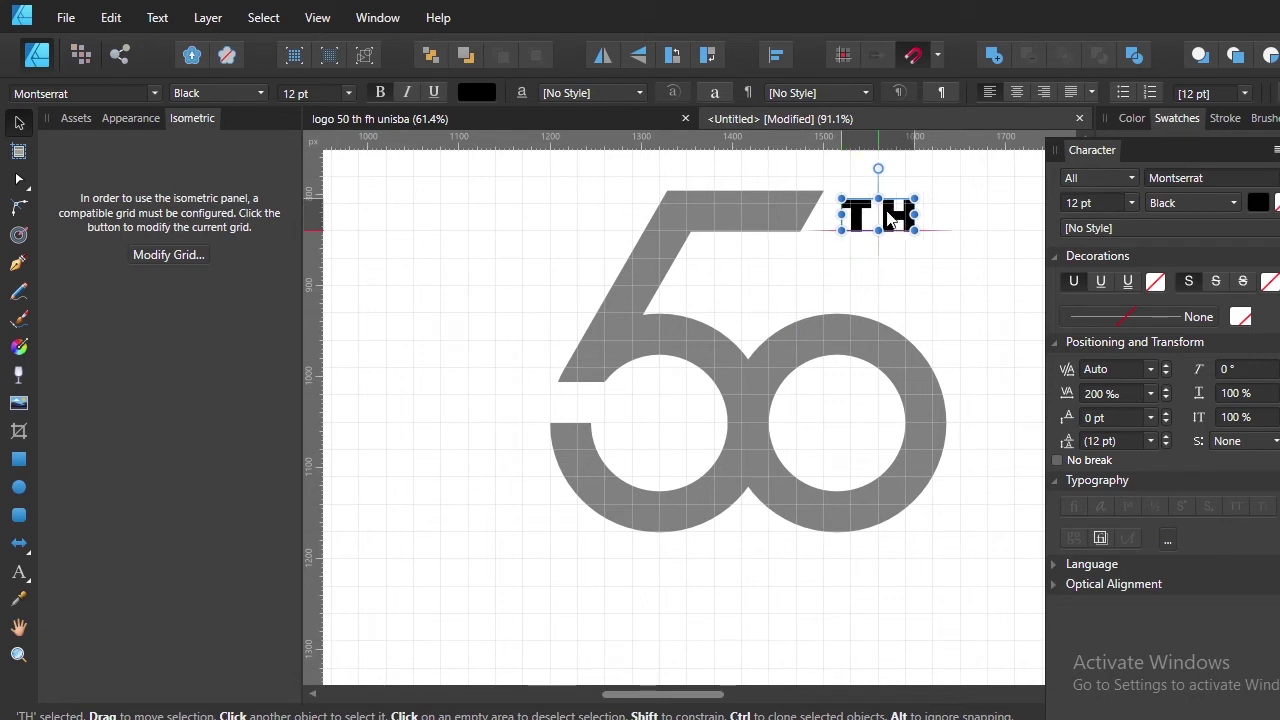
scroll(862, 229, up, 2)
scroll(863, 229, up, 2)
scroll(874, 357, up, 2)
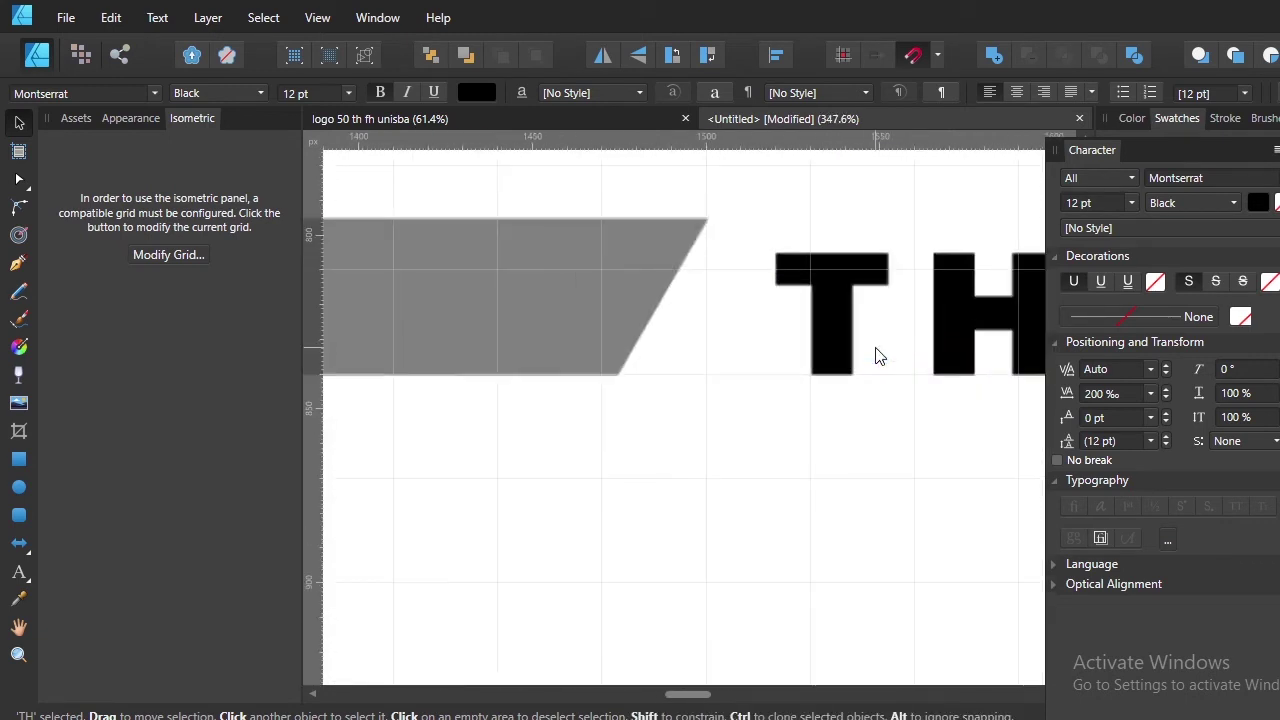
drag(826, 309, 757, 309)
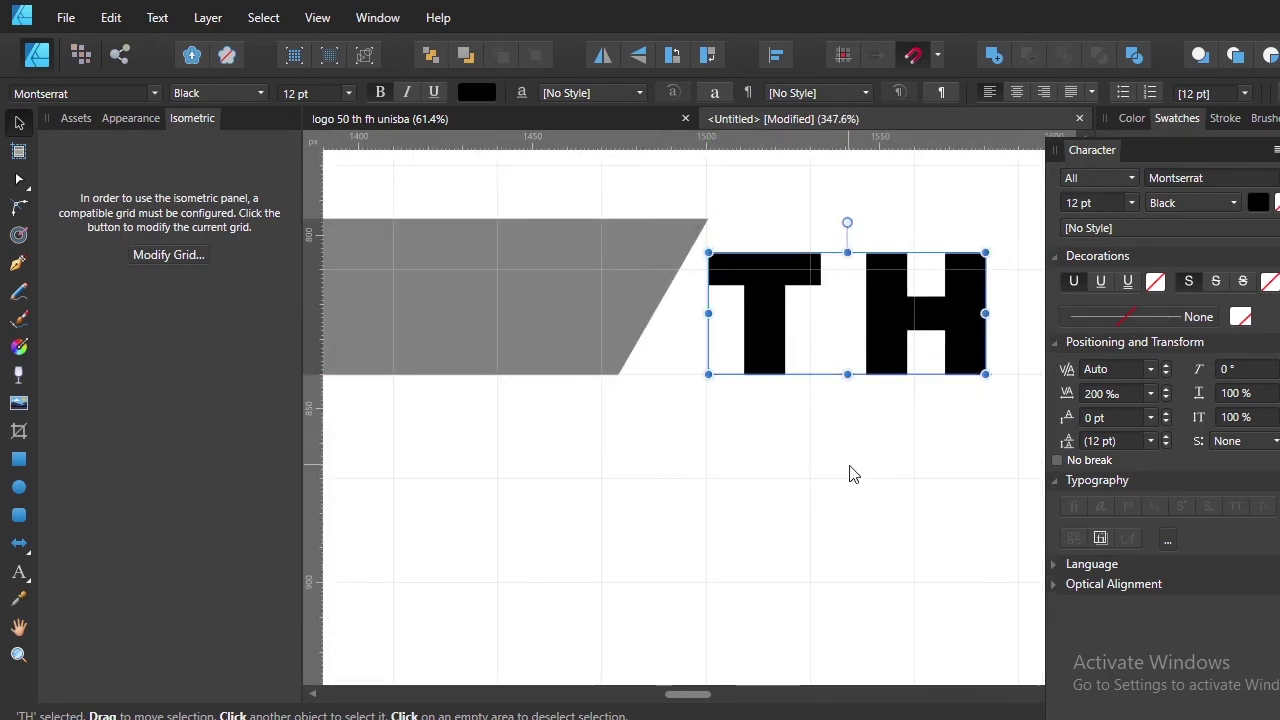
scroll(851, 464, down, 1)
scroll(845, 447, right, 1)
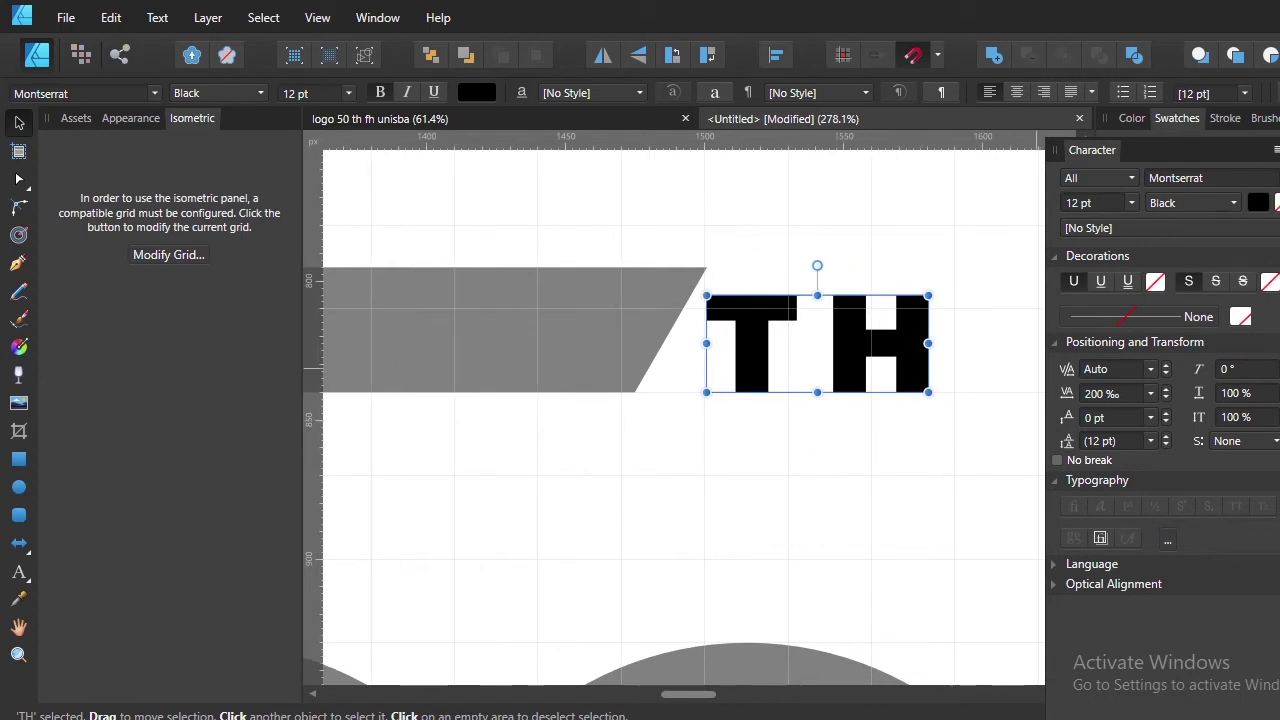
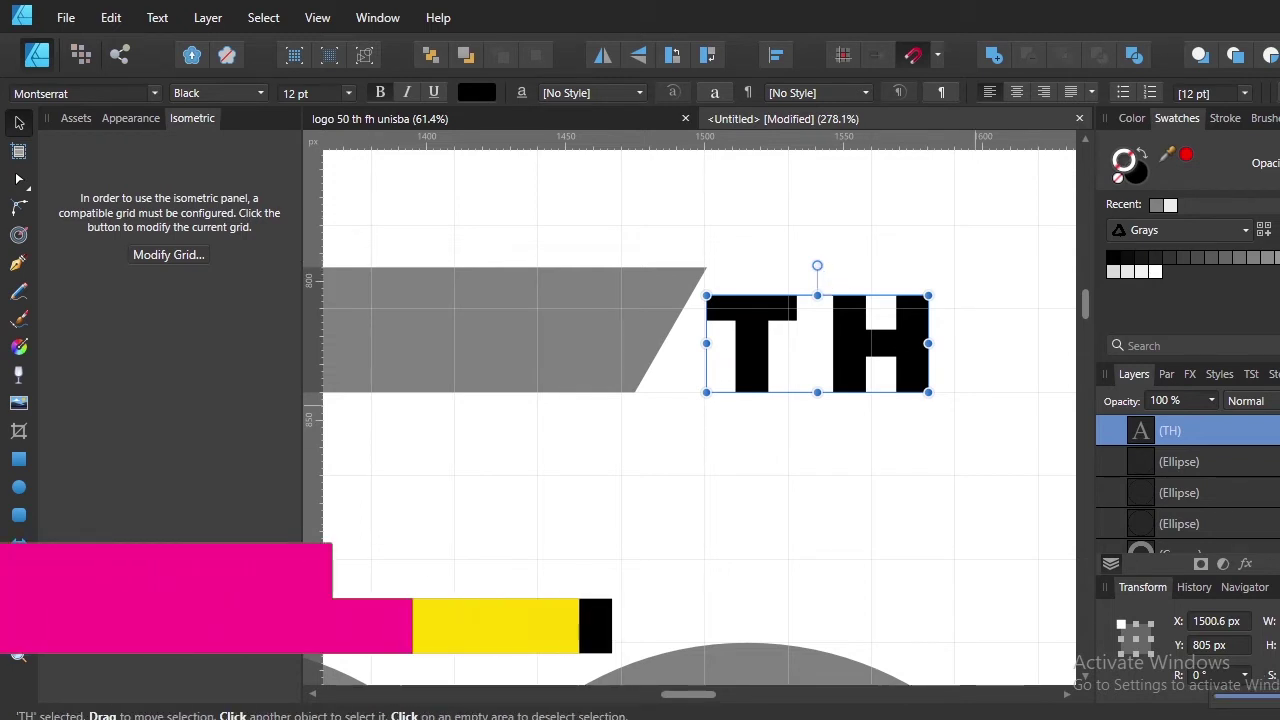
Undo the trial slant on the TH text and enlarge it to 15.4 pt
drag(1215, 698, 1265, 700)
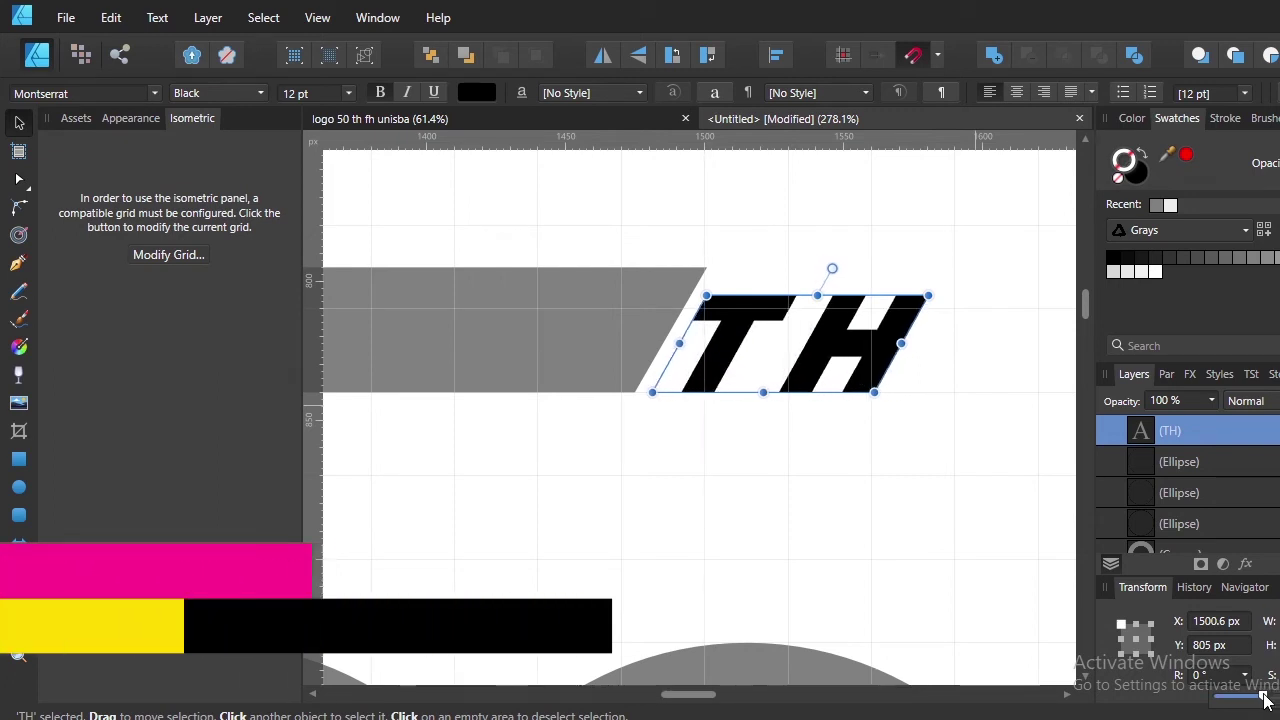
key(ctrl+z)
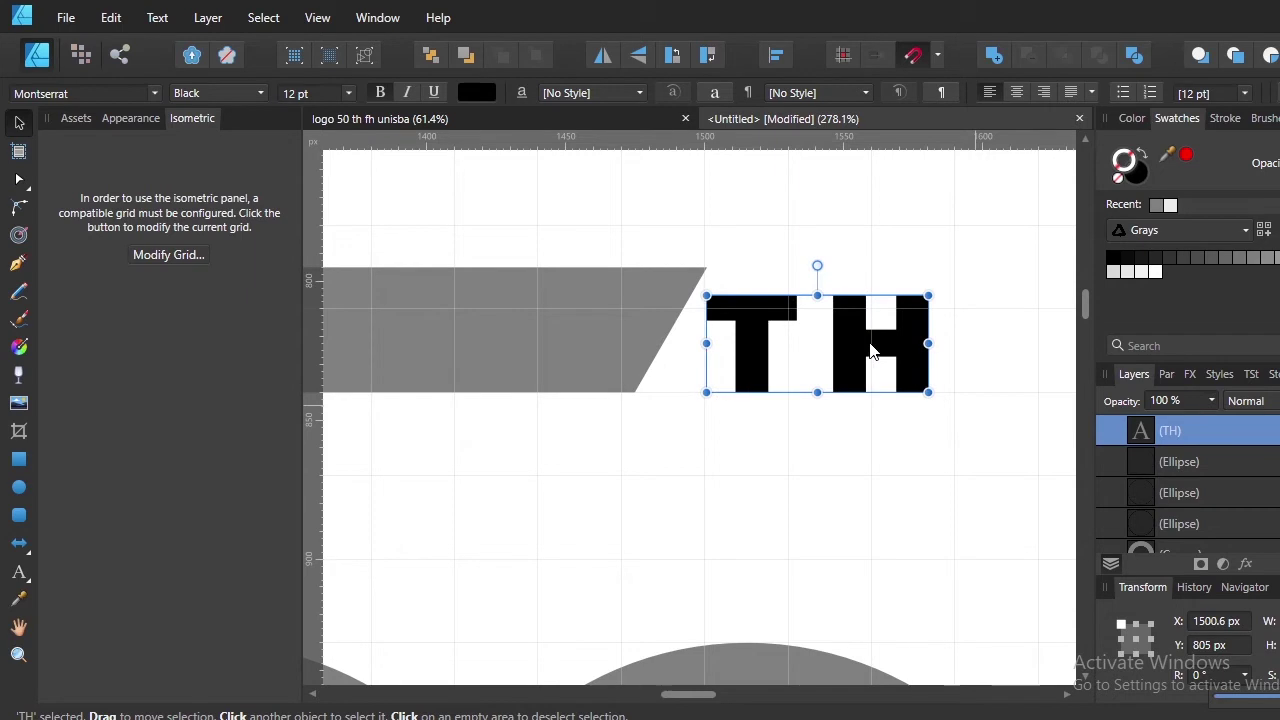
click(1008, 544)
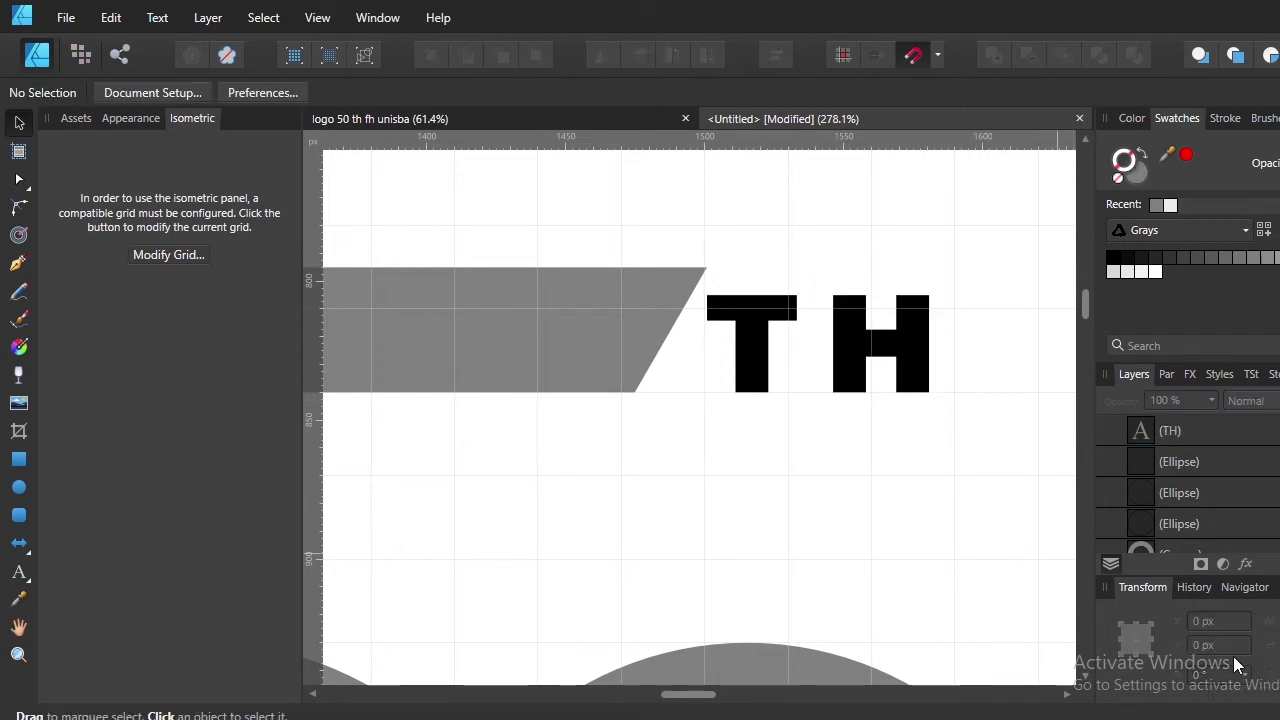
click(910, 365)
drag(930, 295, 951, 271)
Keep TH upright with its top edge flush to the grey bar's top, undoing another slant attempt
click(634, 320)
click(752, 330)
click(628, 302)
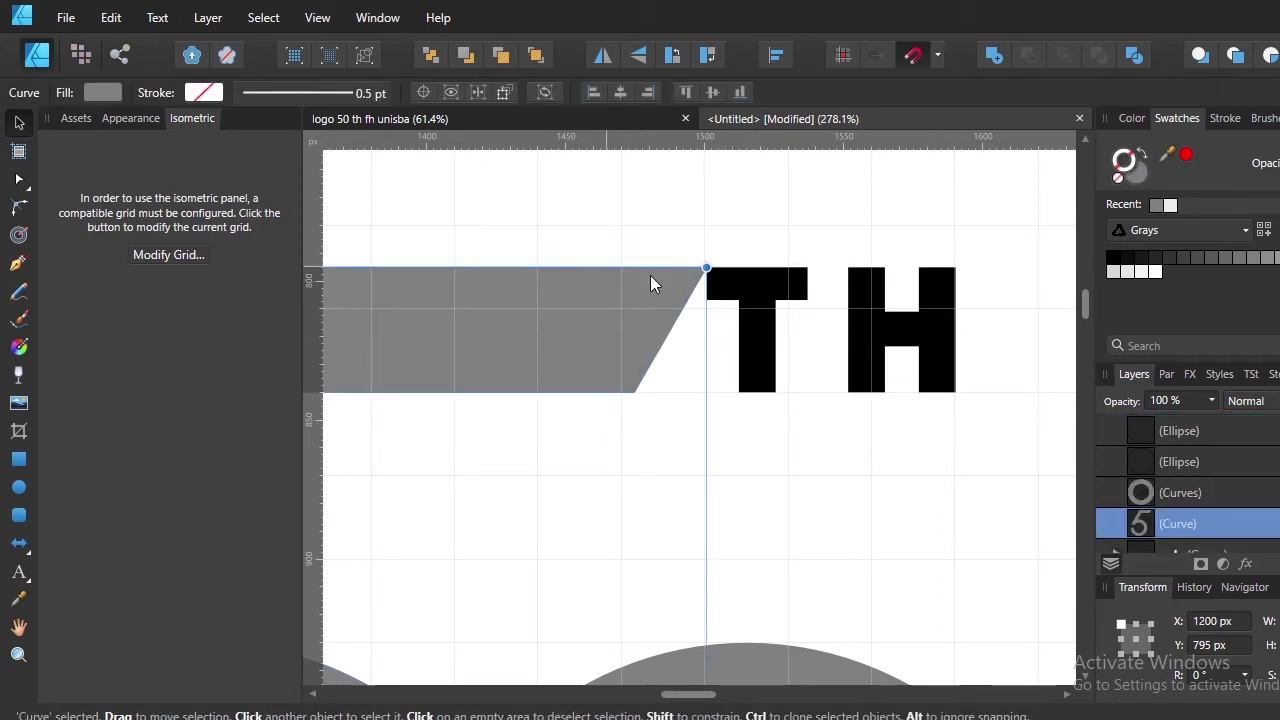
click(758, 345)
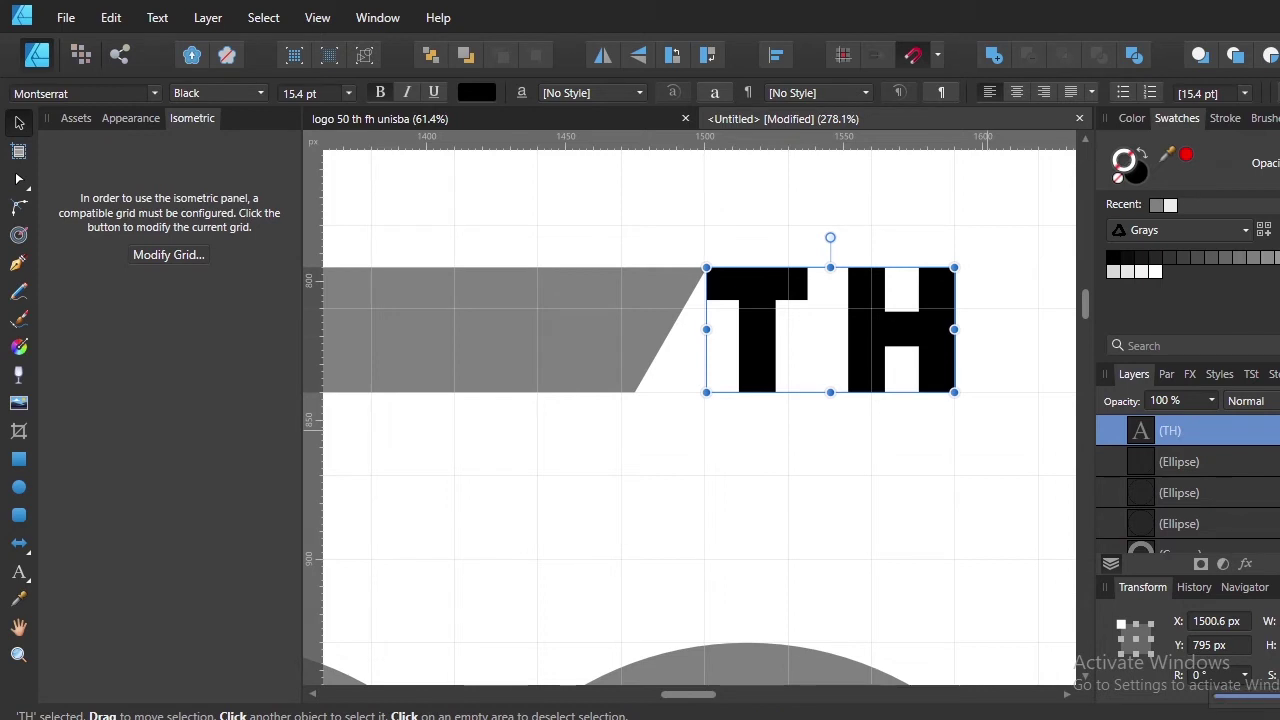
drag(830, 392, 849, 392)
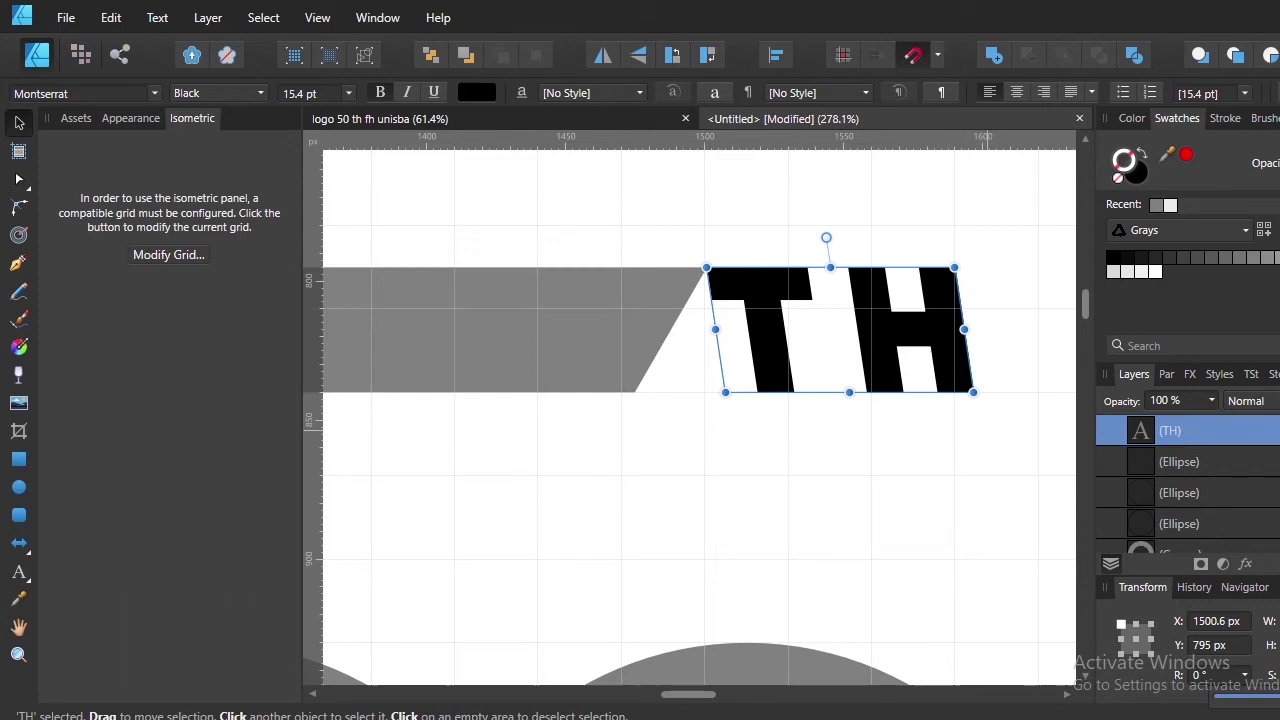
drag(1240, 700, 1268, 705)
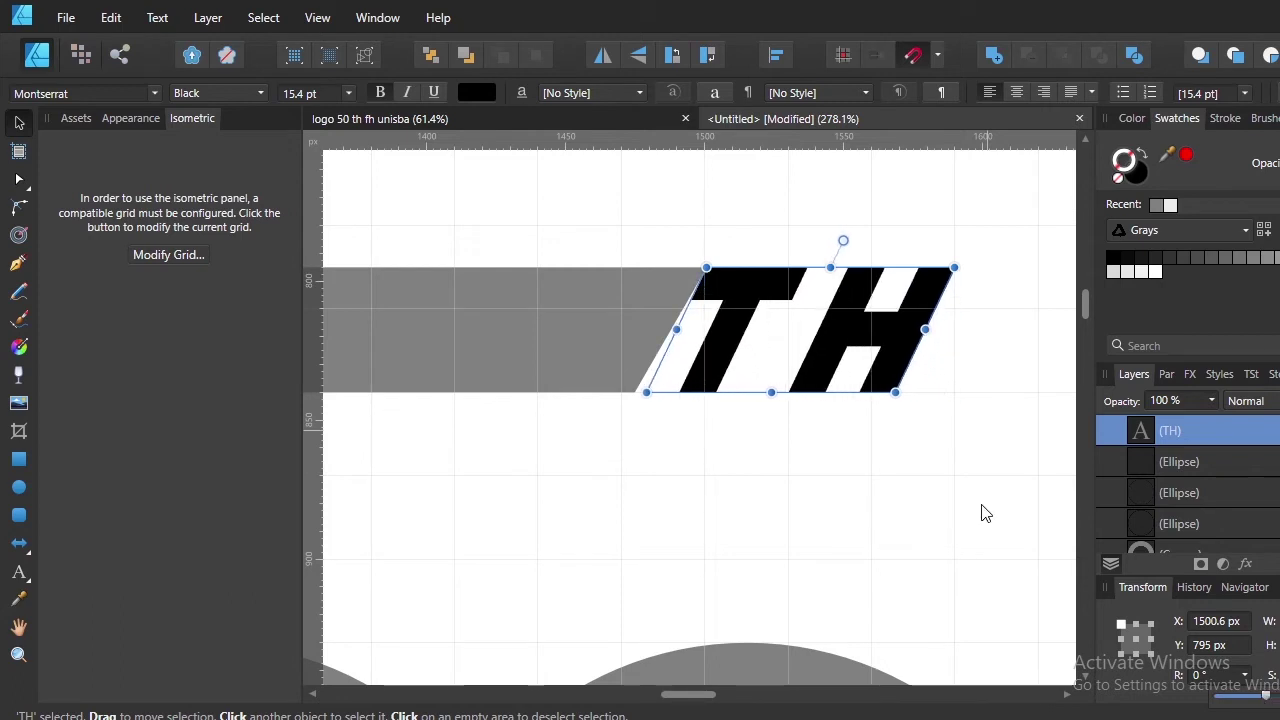
key(ctrl+z)
ctrl+scroll(817, 283, up, 2)
scroll(838, 333, up, 2)
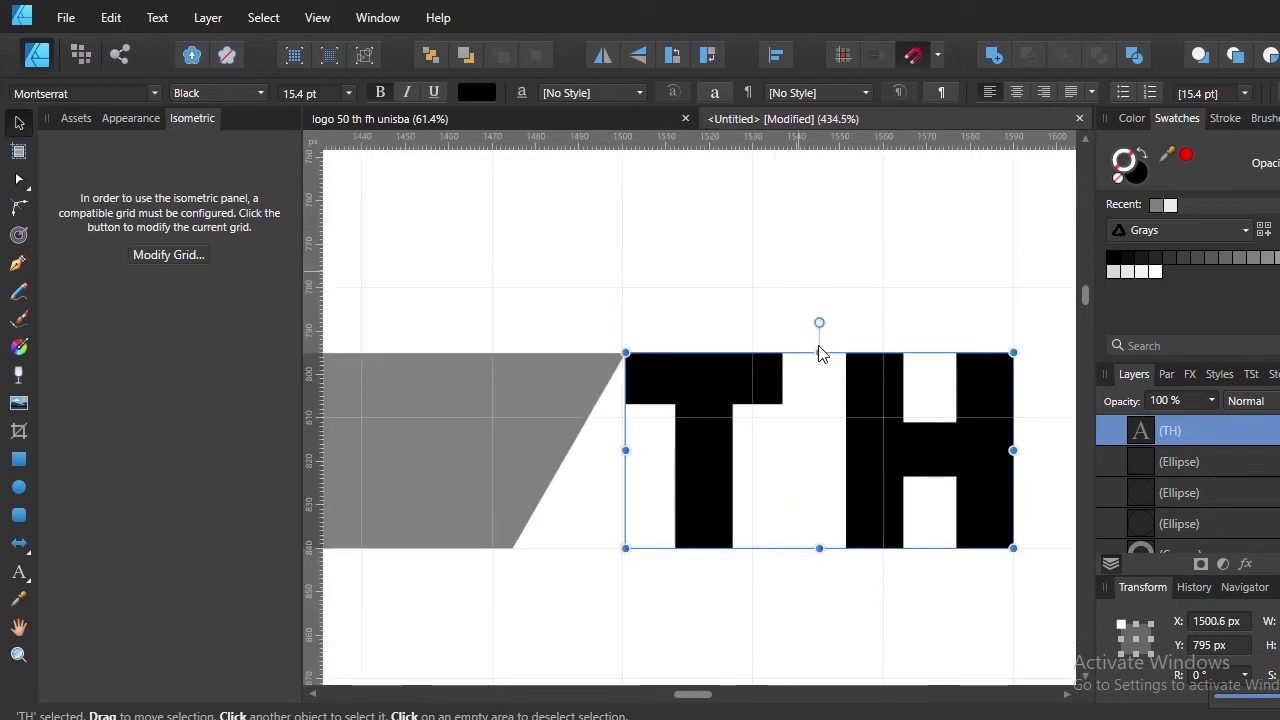
Shear the TH letters forward to about -25°
click(822, 348)
click(857, 380)
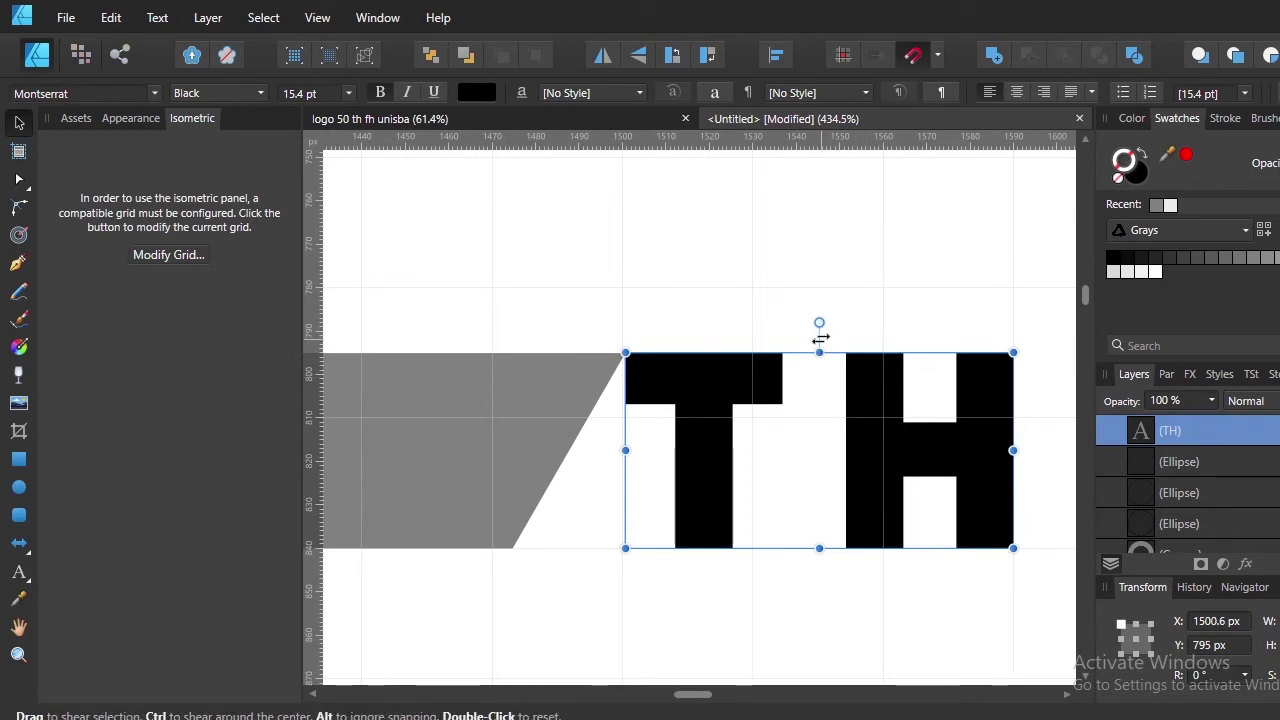
drag(820, 339, 911, 344)
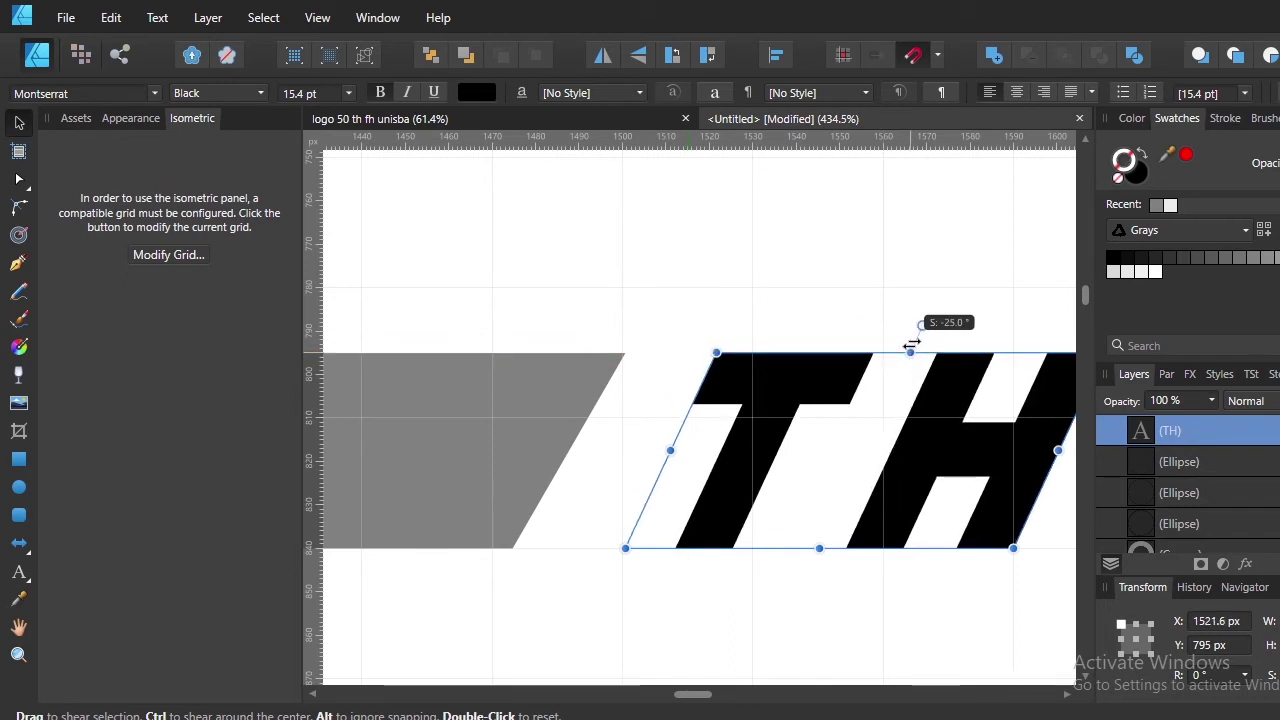
drag(911, 344, 916, 344)
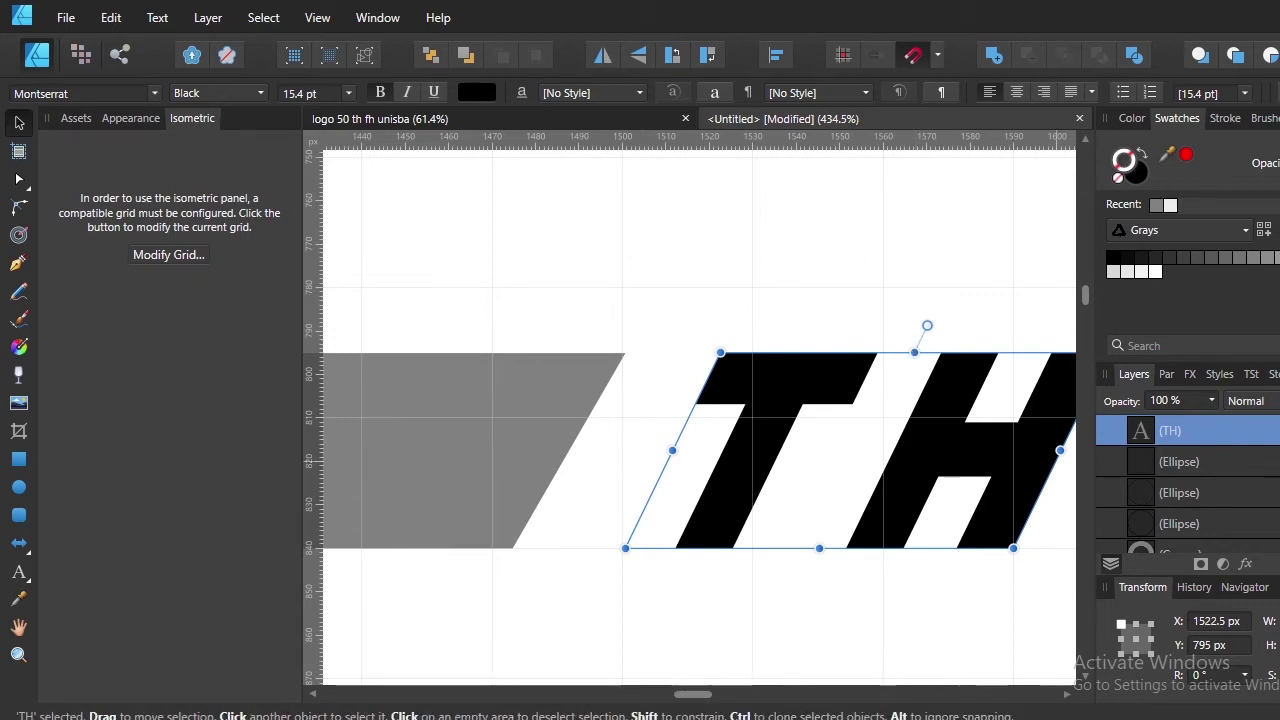
drag(916, 344, 918, 344)
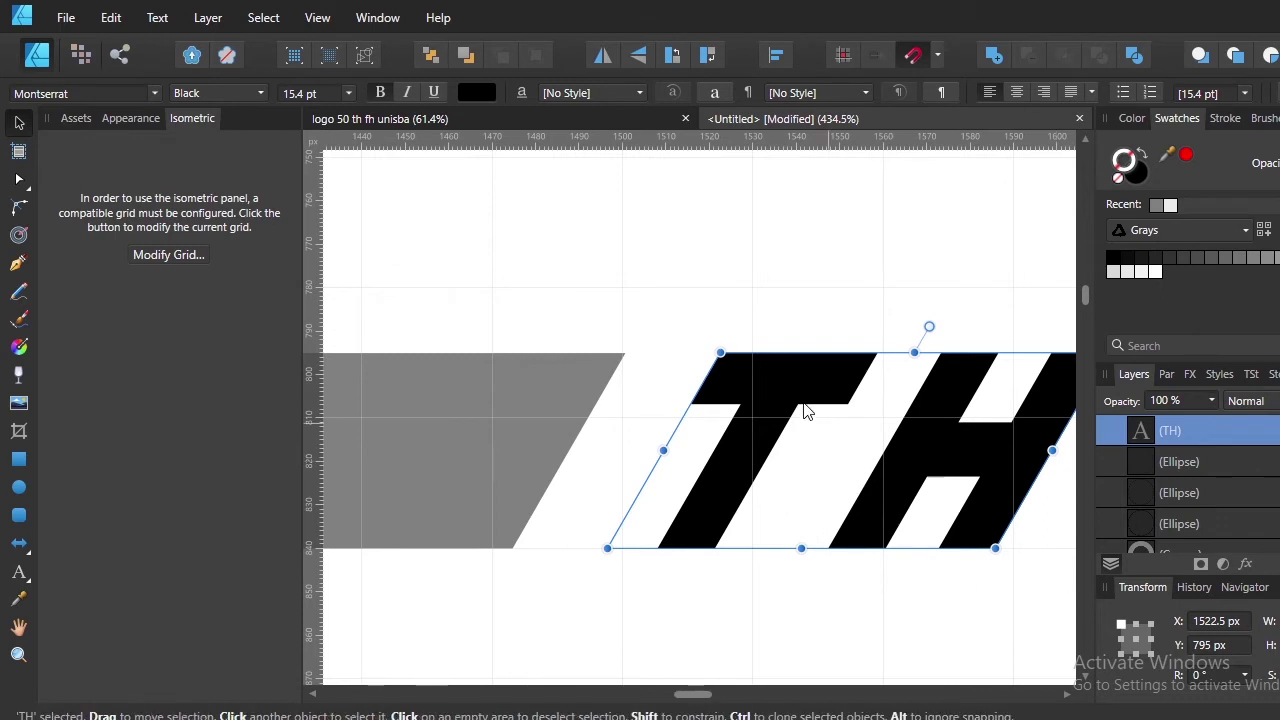
Move the slanted TH left to sit snugly against the 5's slanted bar, then zoom out
mouse_move(773, 382)
mouse_down()
mouse_move(685, 393)
mouse_move(727, 396)
mouse_up()
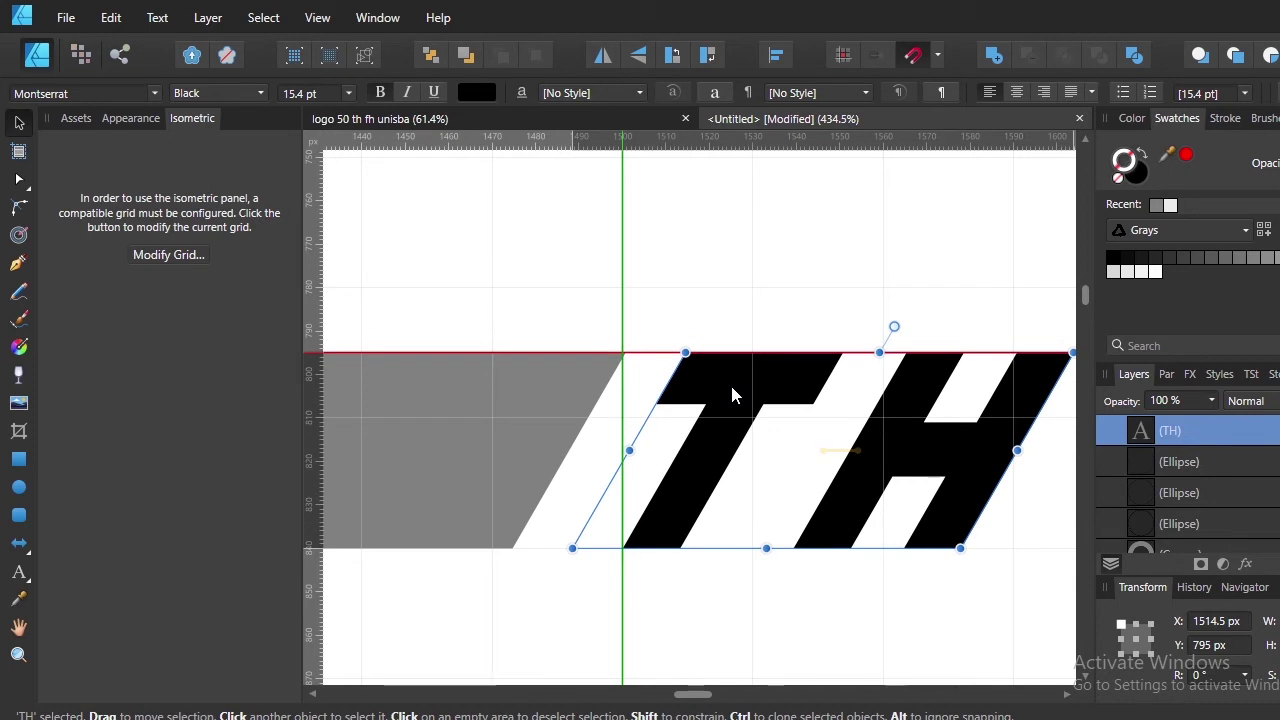
click(779, 610)
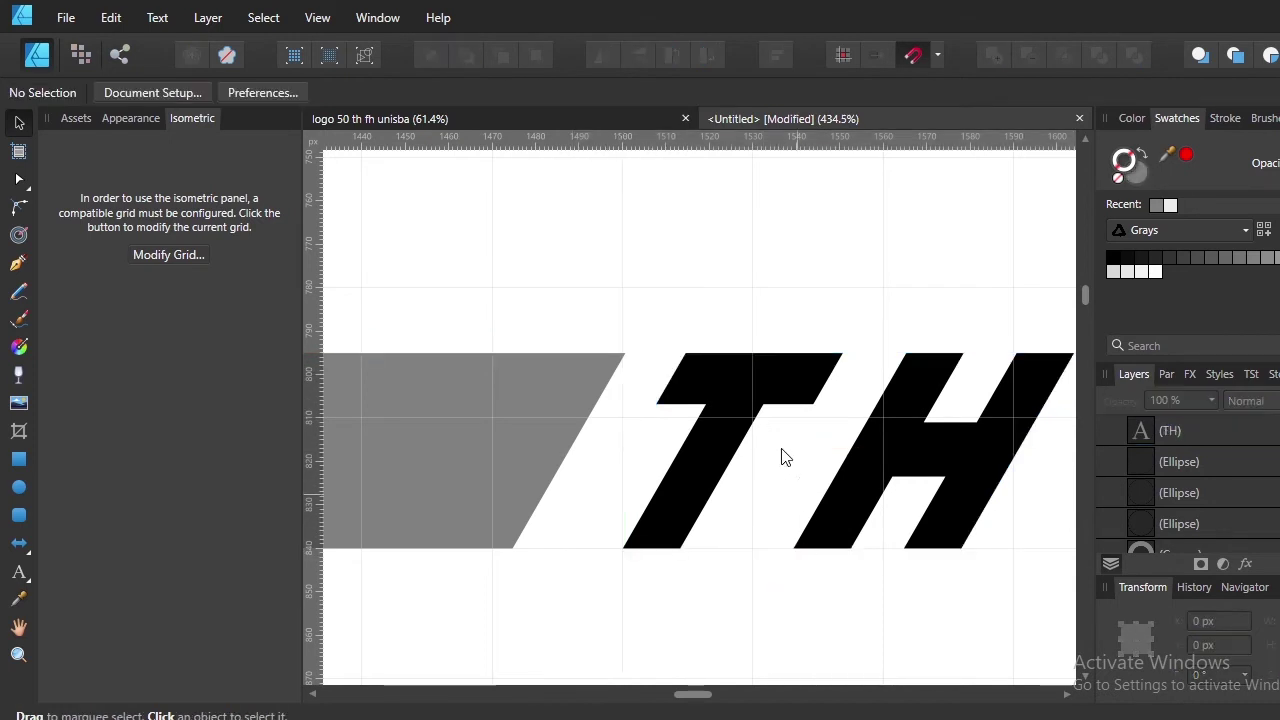
click(740, 381)
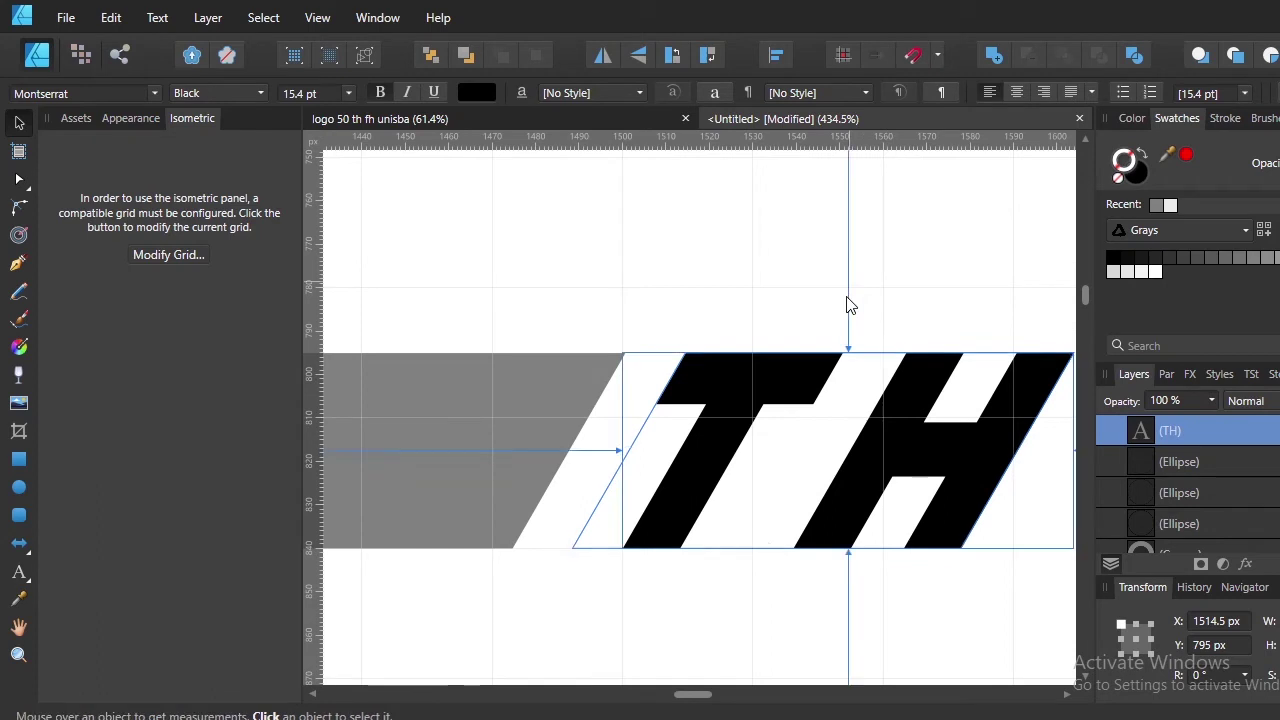
scroll(848, 375, up, 2)
drag(742, 436, 764, 437)
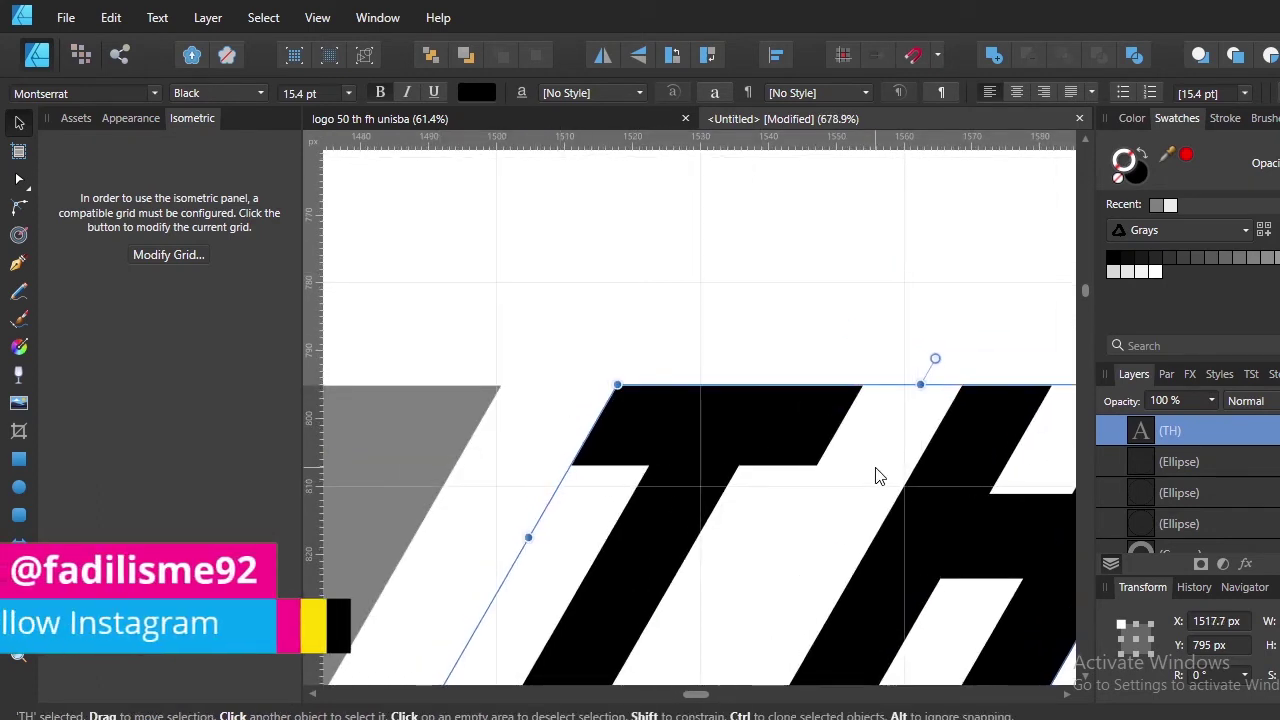
scroll(792, 325, down, 4)
scroll(792, 325, down, 3)
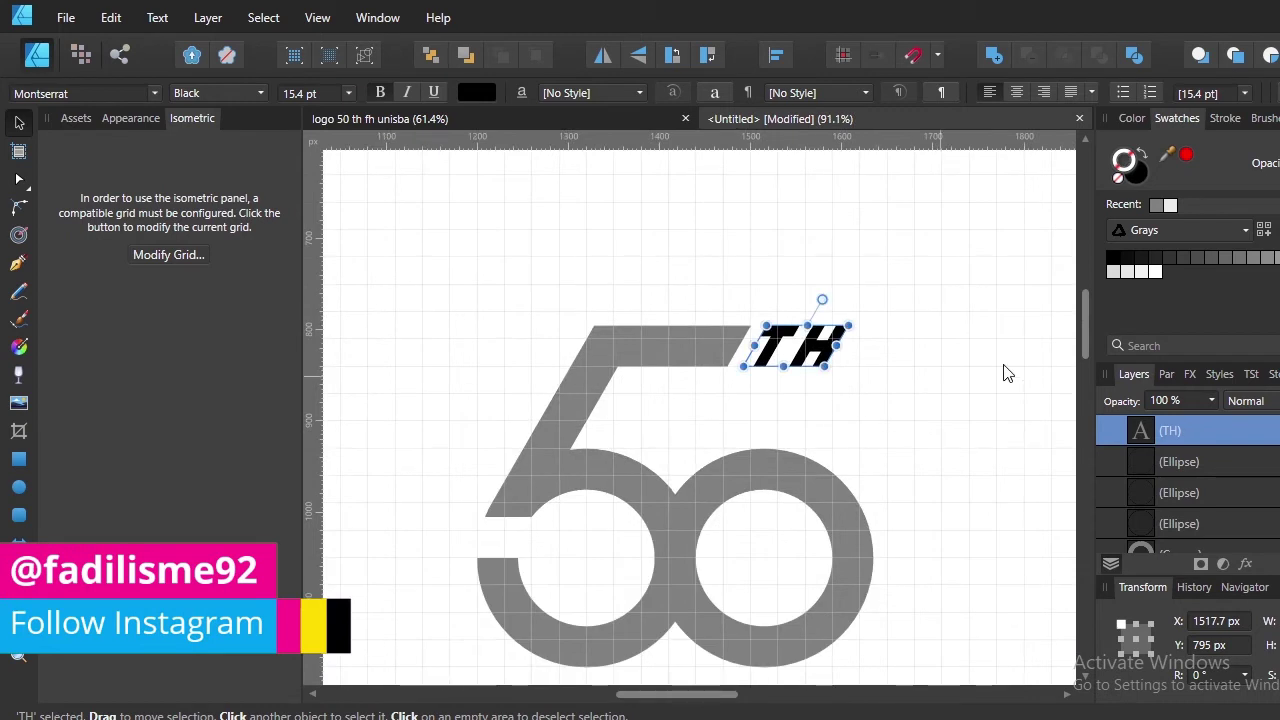
click(934, 417)
scroll(859, 457, down, 2)
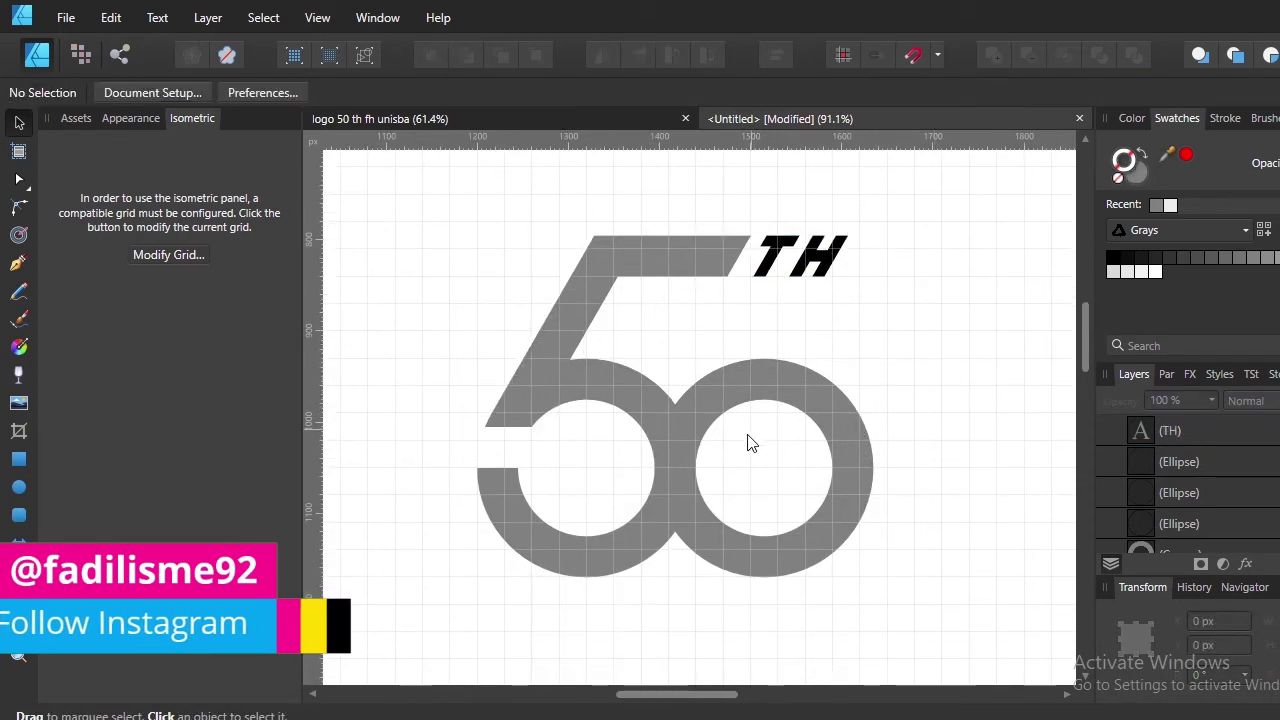
scroll(750, 440, up, 2)
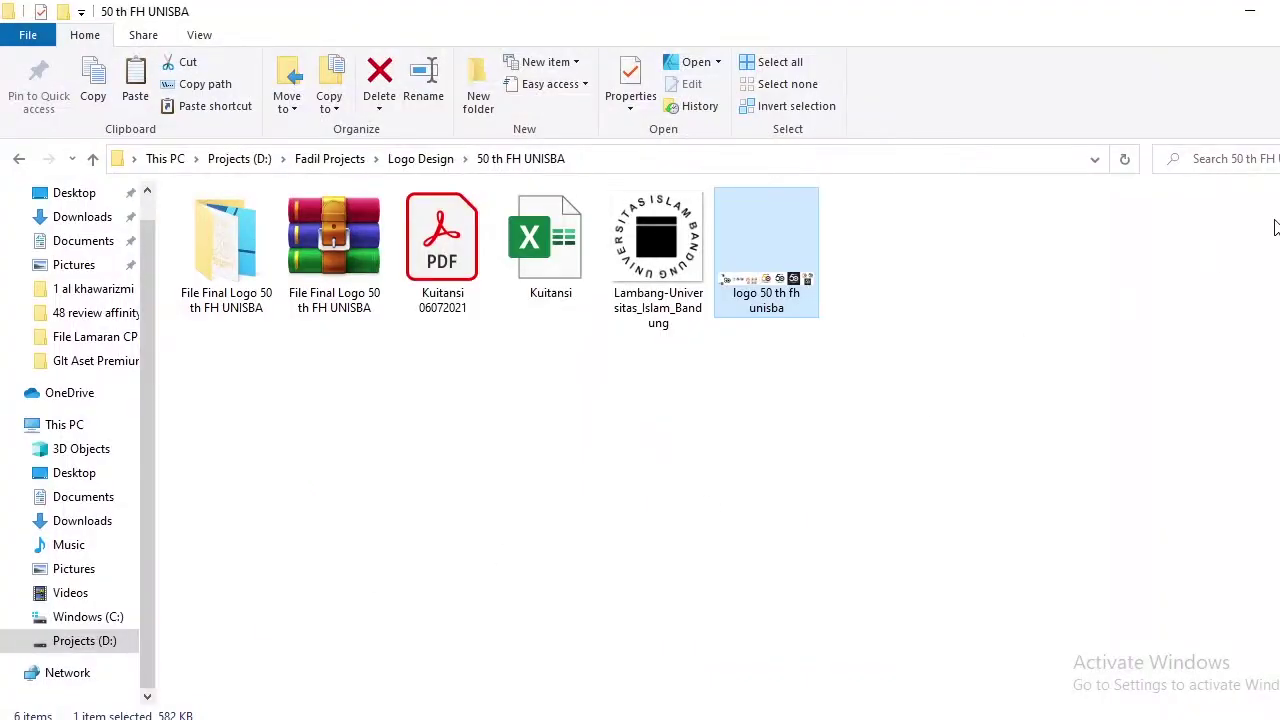
drag(707, 290, 742, 473)
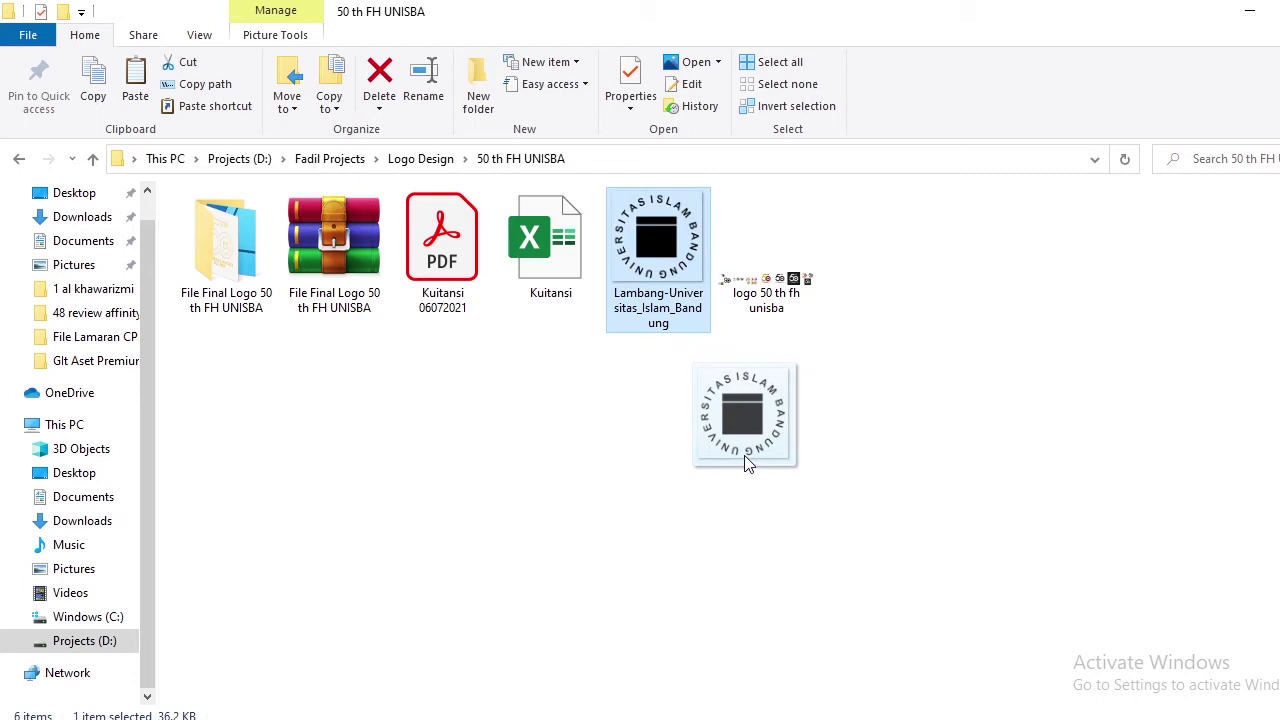
mouse_move(742, 473)
mouse_down()
mouse_move(376, 665)
mouse_move(740, 490)
mouse_up()
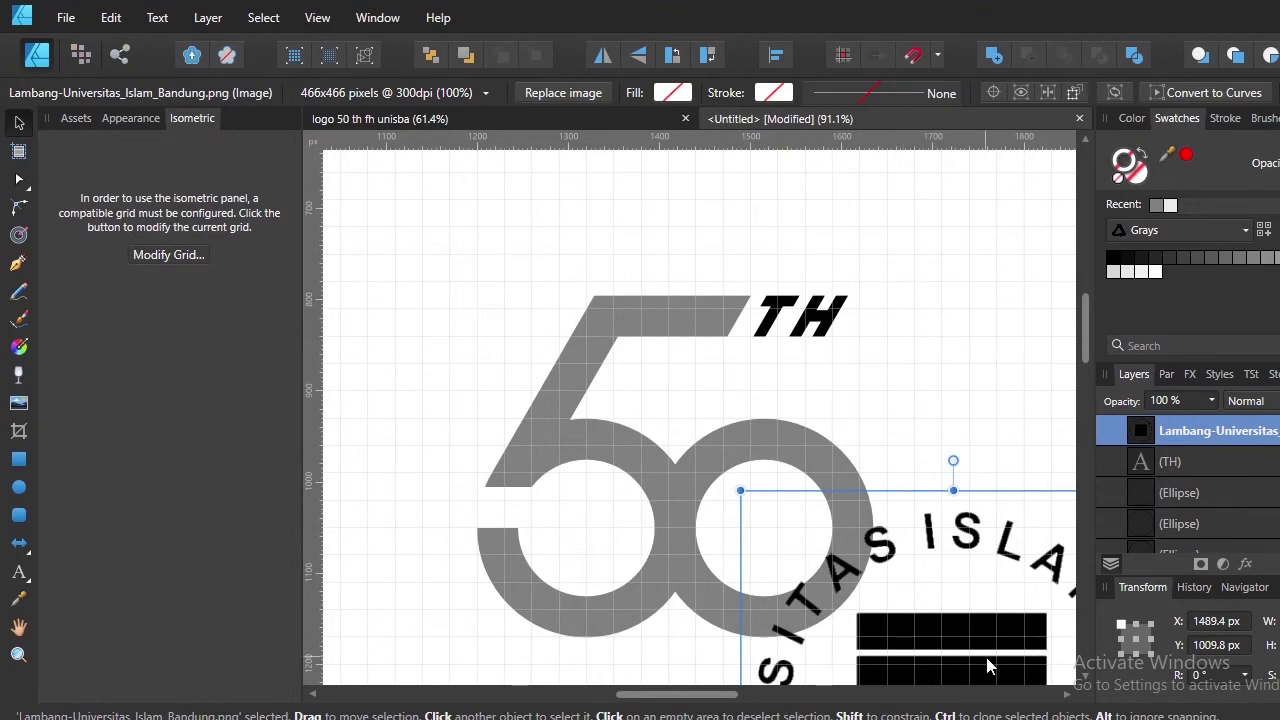
drag(986, 657, 641, 398)
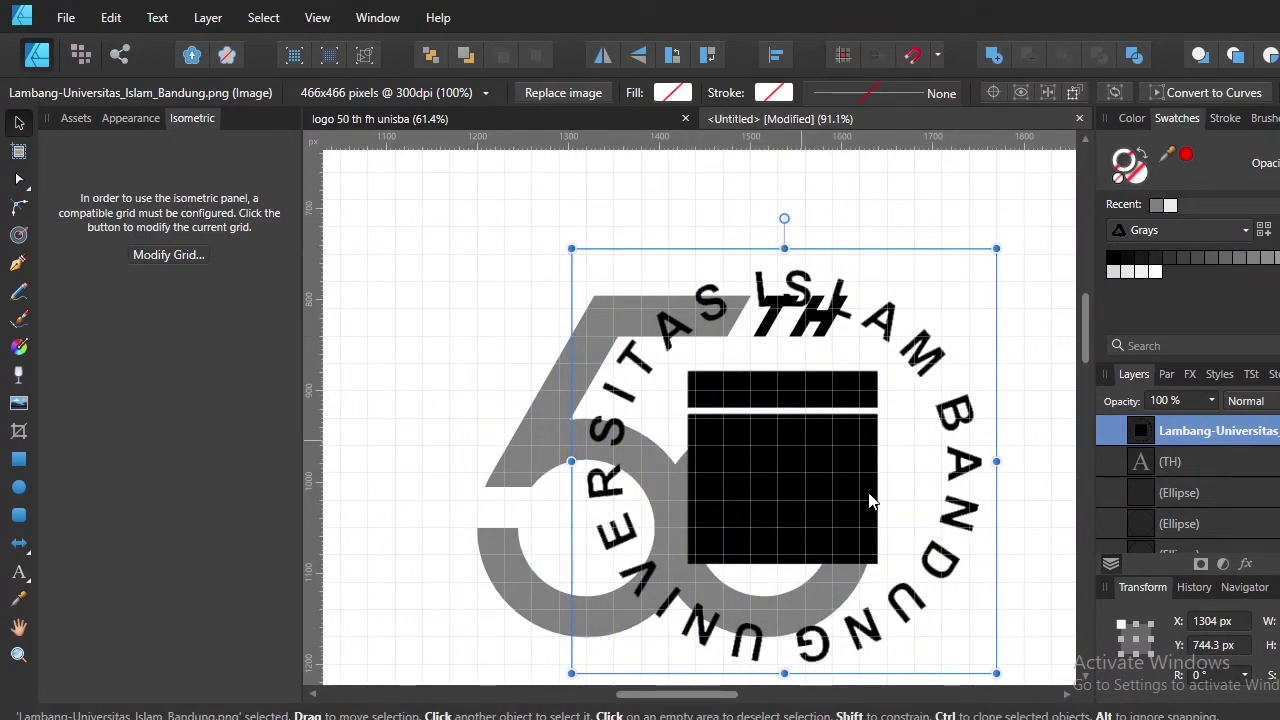
key(Delete)
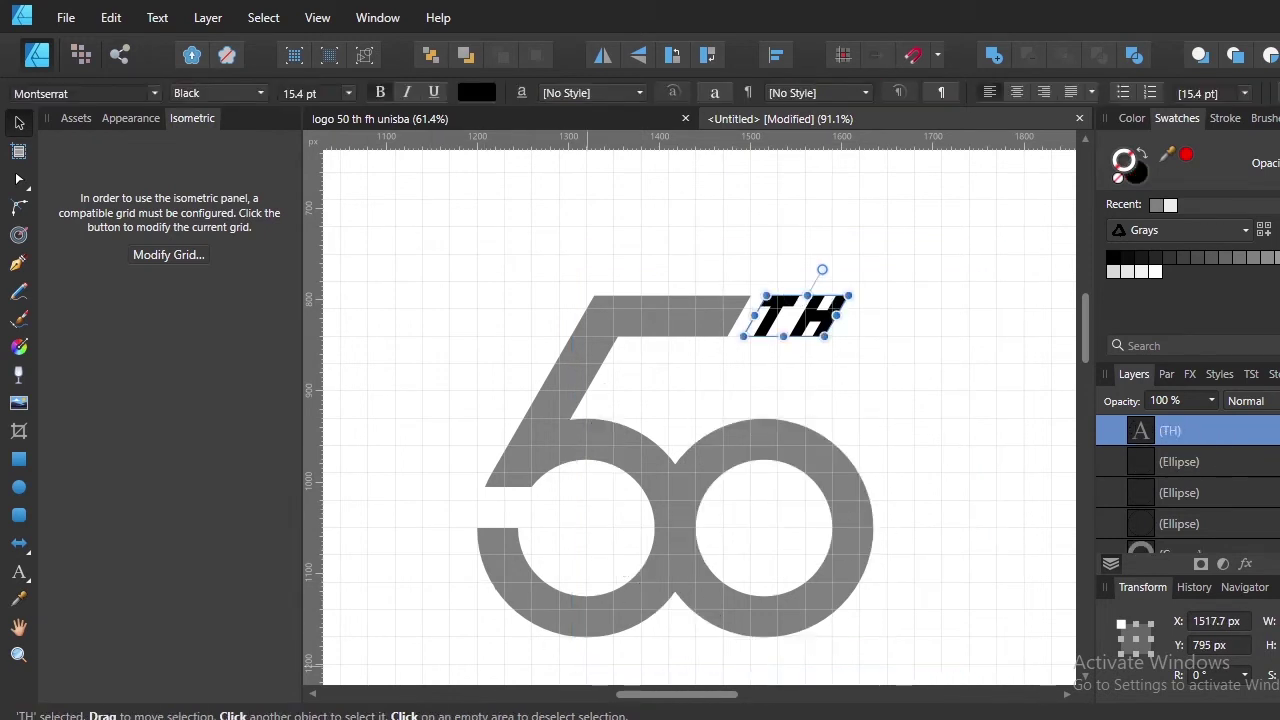
Import the UNIVERSITAS ISLAM BANDUNG emblem image into the Inkscape document and centre it
click(610, 660)
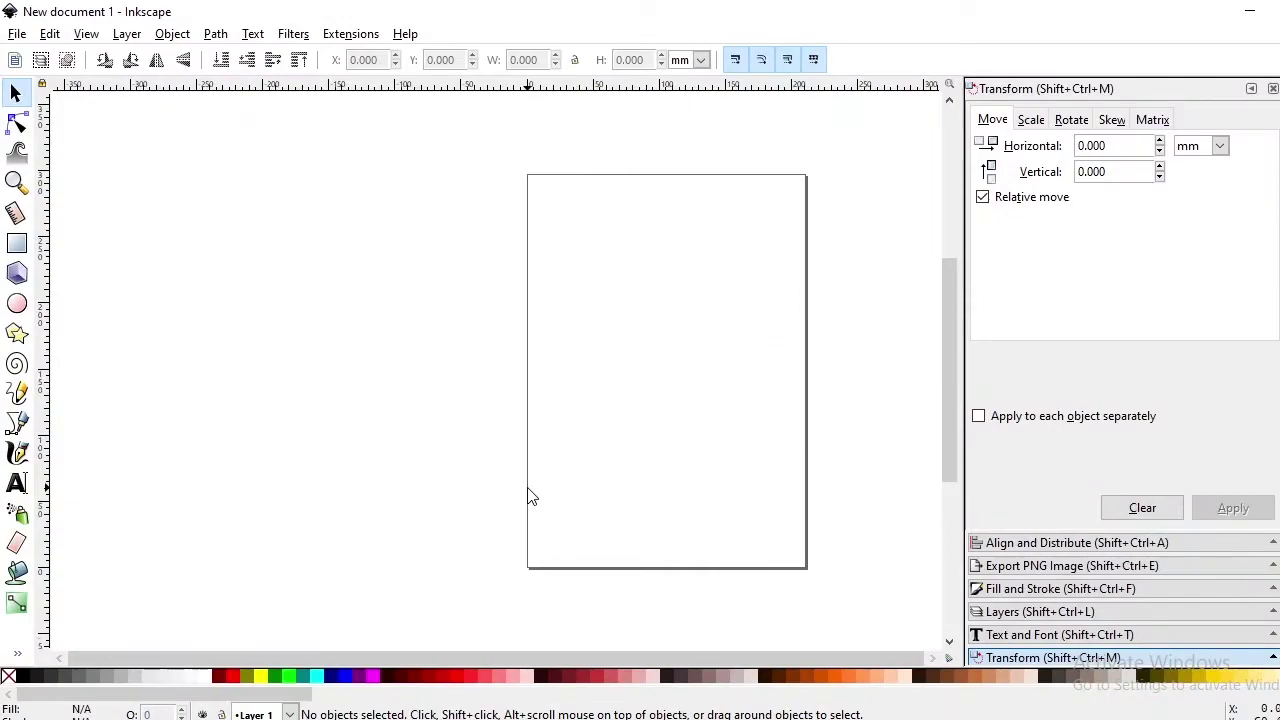
key(alt+Tab)
mouse_move(687, 263)
mouse_down()
mouse_move(612, 705)
mouse_move(657, 452)
mouse_up()
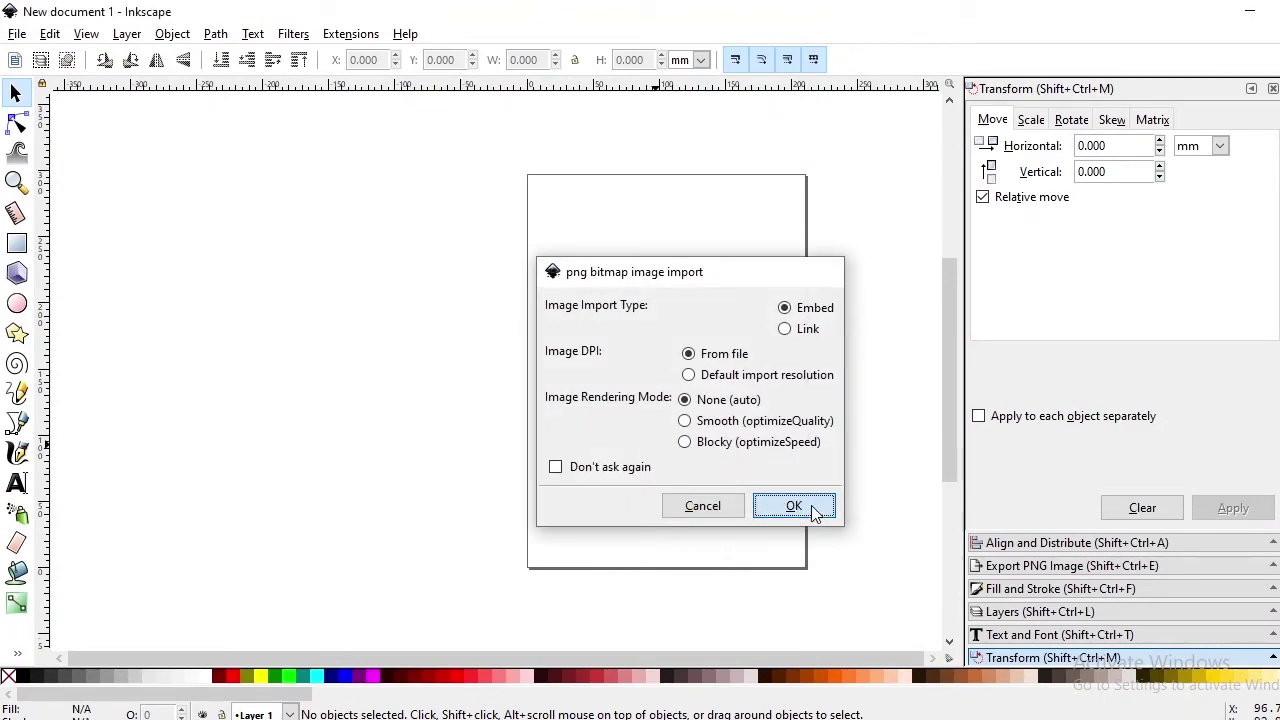
click(813, 513)
drag(814, 514, 670, 390)
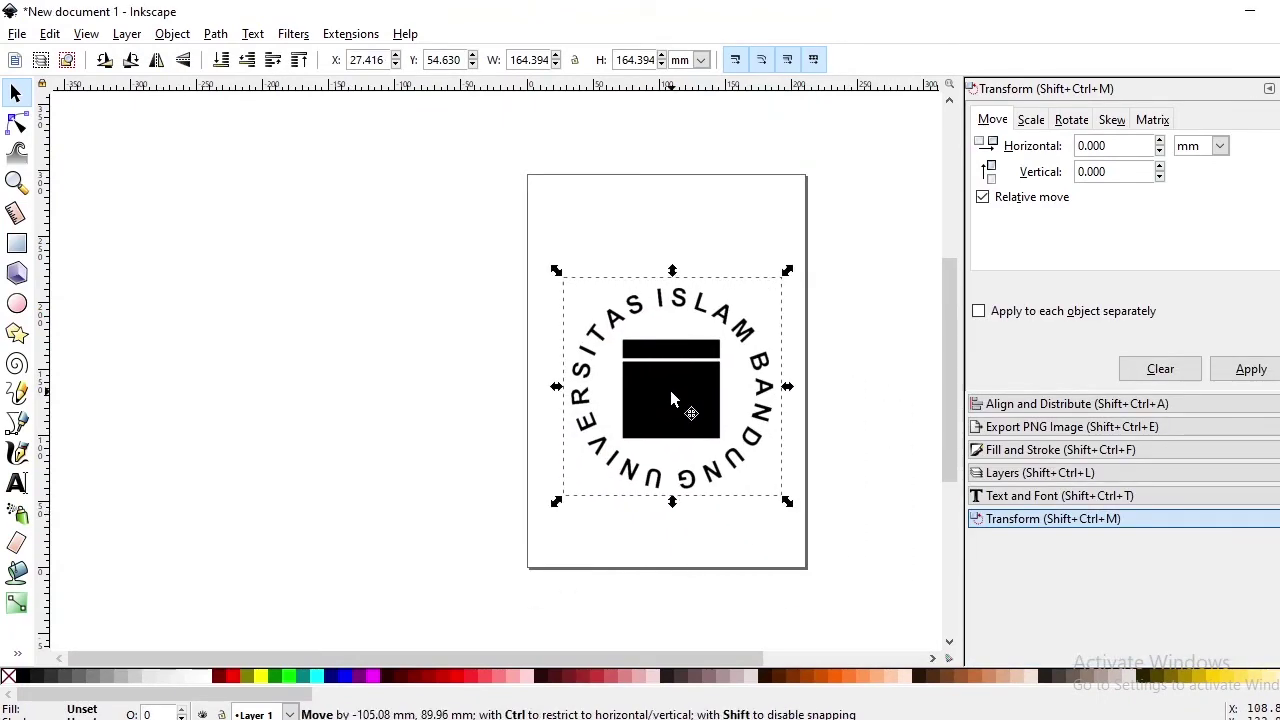
scroll(670, 387, up, 1)
scroll(670, 387, up, 2)
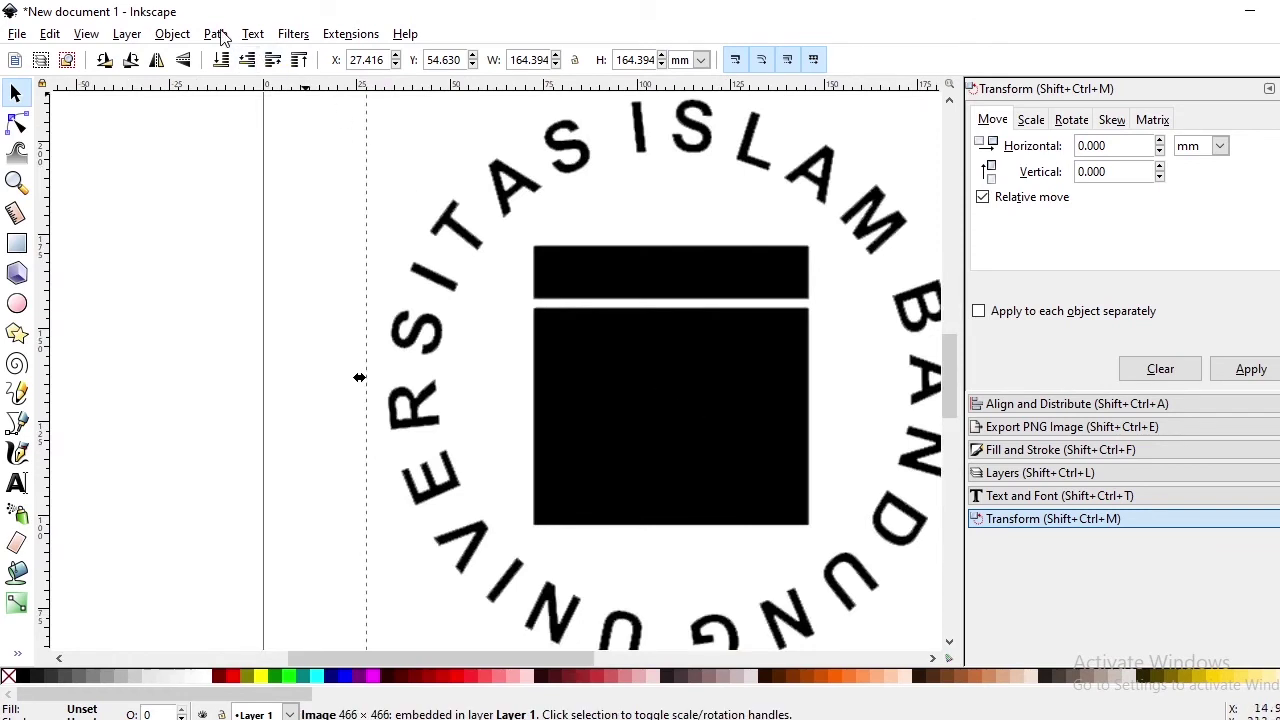
Trace the emblem bitmap into a vector path using Trace Bitmap with Live Preview
click(187, 37)
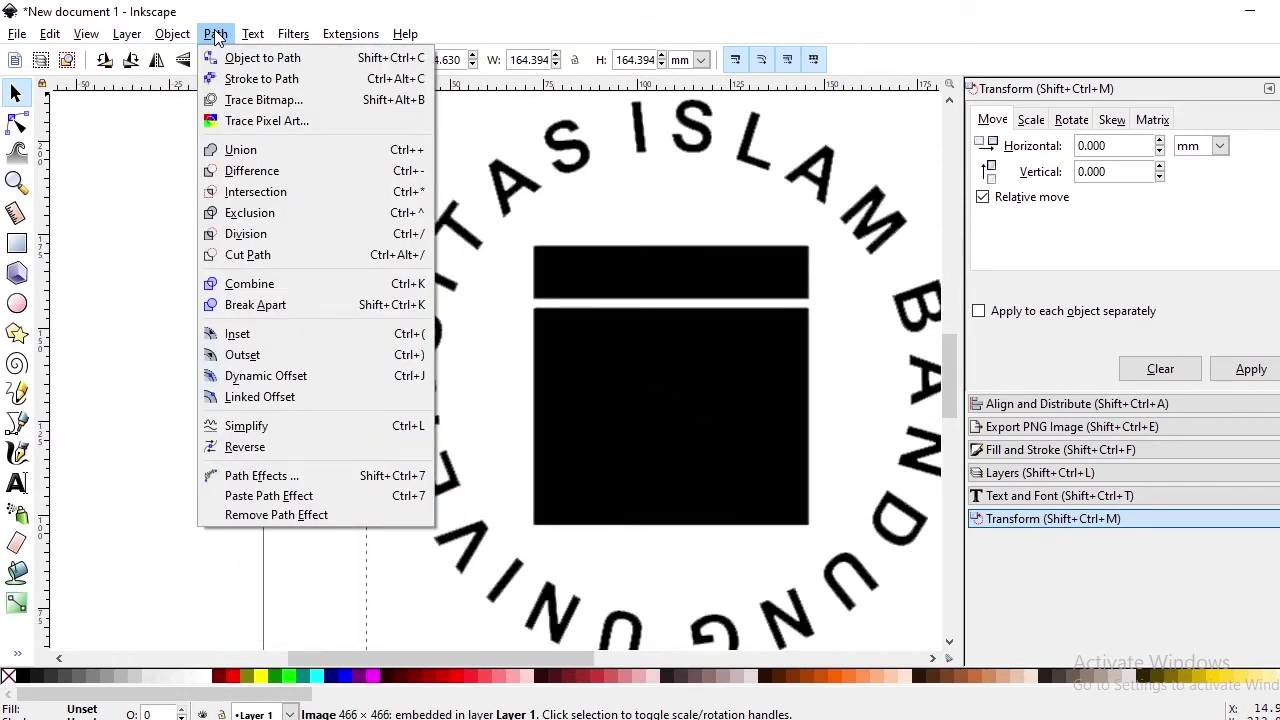
click(262, 100)
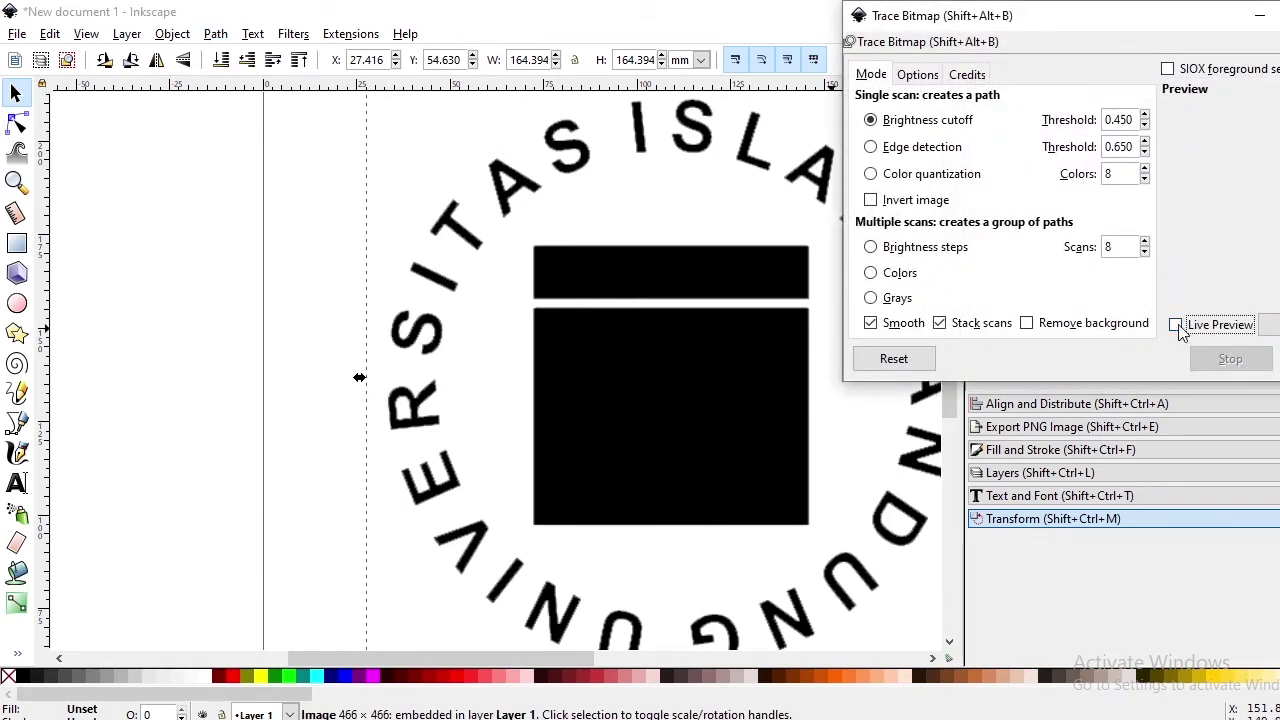
click(1177, 325)
click(1270, 325)
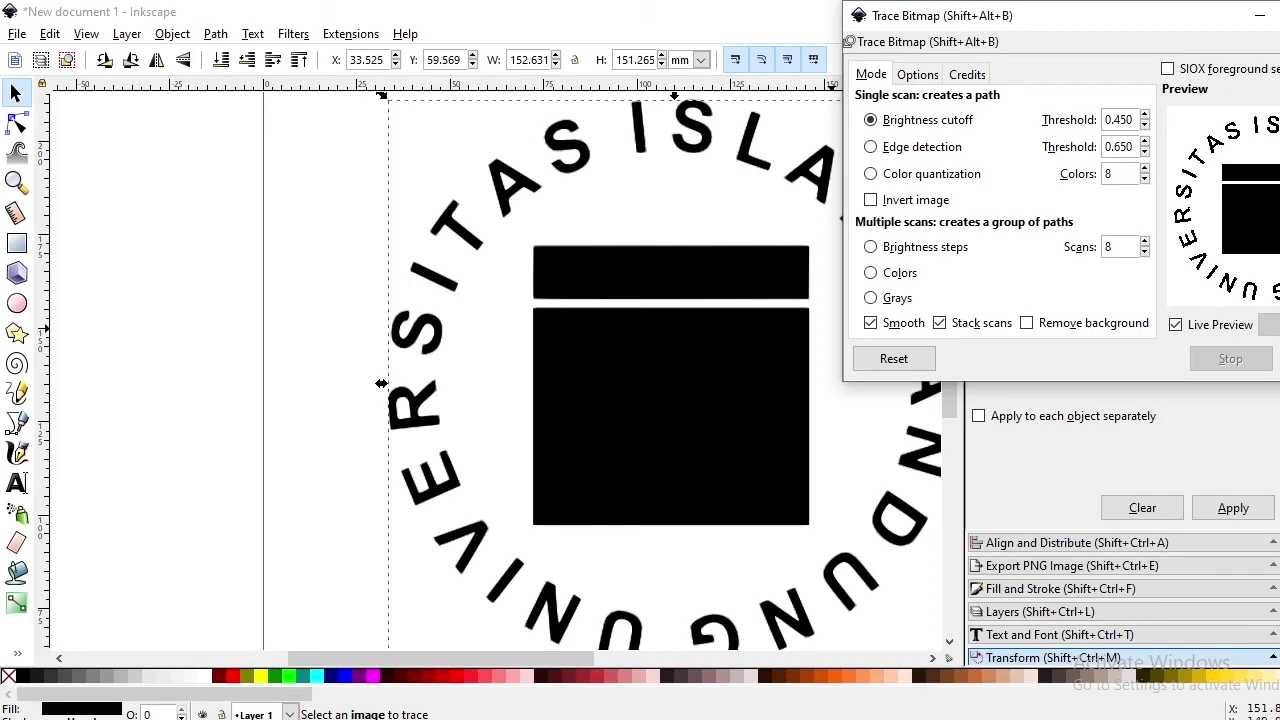
Move the traced emblem path to the left of the original image and select it
key(5)
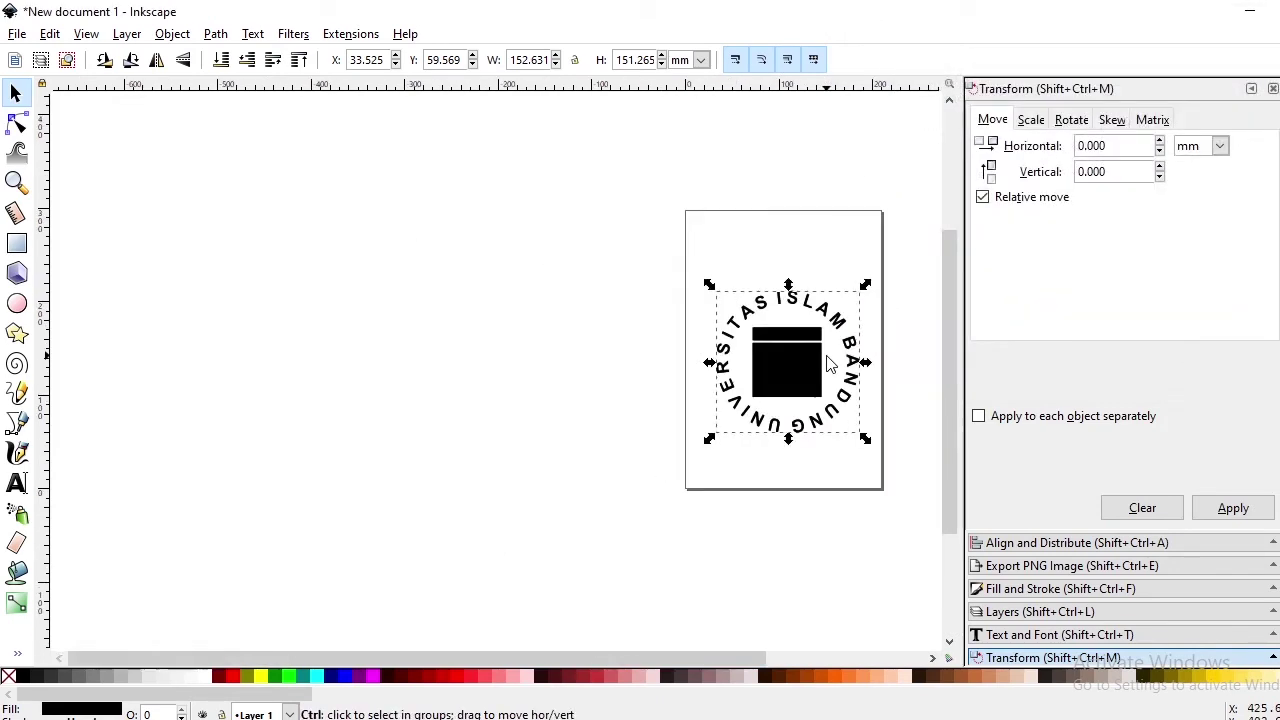
mouse_move(810, 372)
mouse_down()
mouse_move(722, 410)
mouse_move(686, 334)
mouse_up()
click(686, 334)
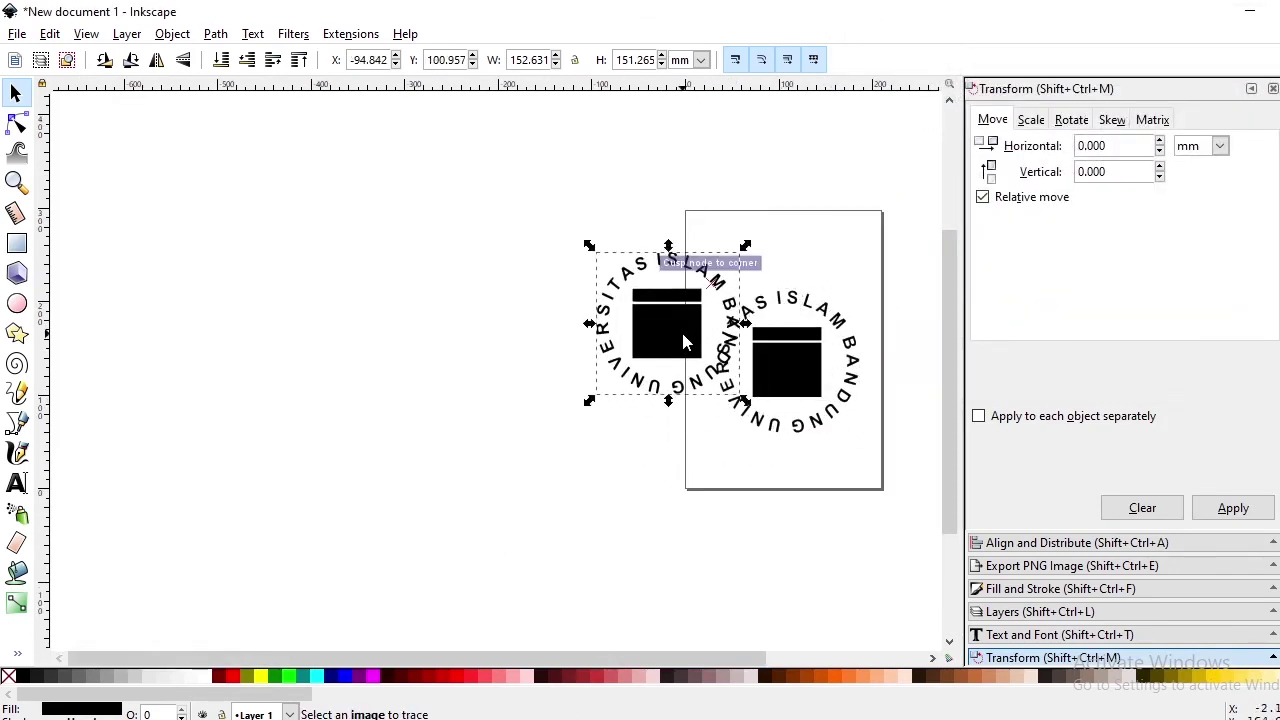
ctrl+scroll(693, 318, up, 3)
ctrl+scroll(699, 327, up, 3)
ctrl+scroll(727, 366, down, 4)
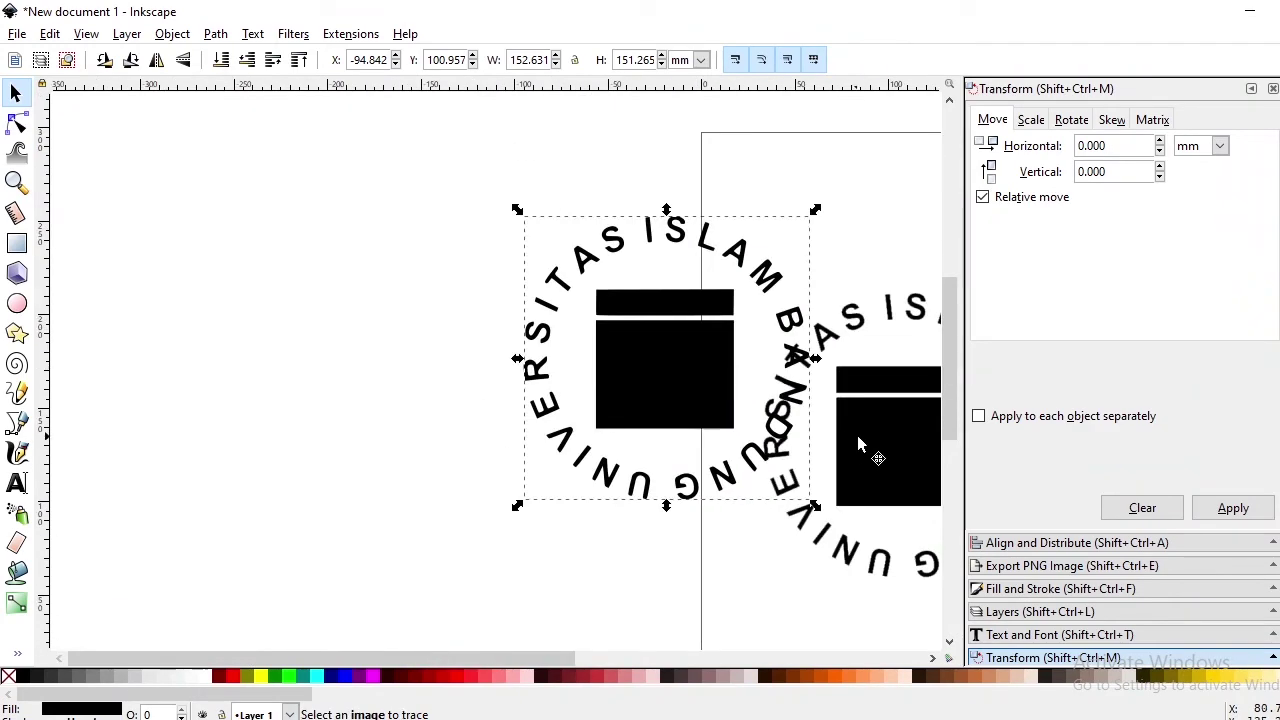
click(852, 438)
ctrl+scroll(830, 430, up, 3)
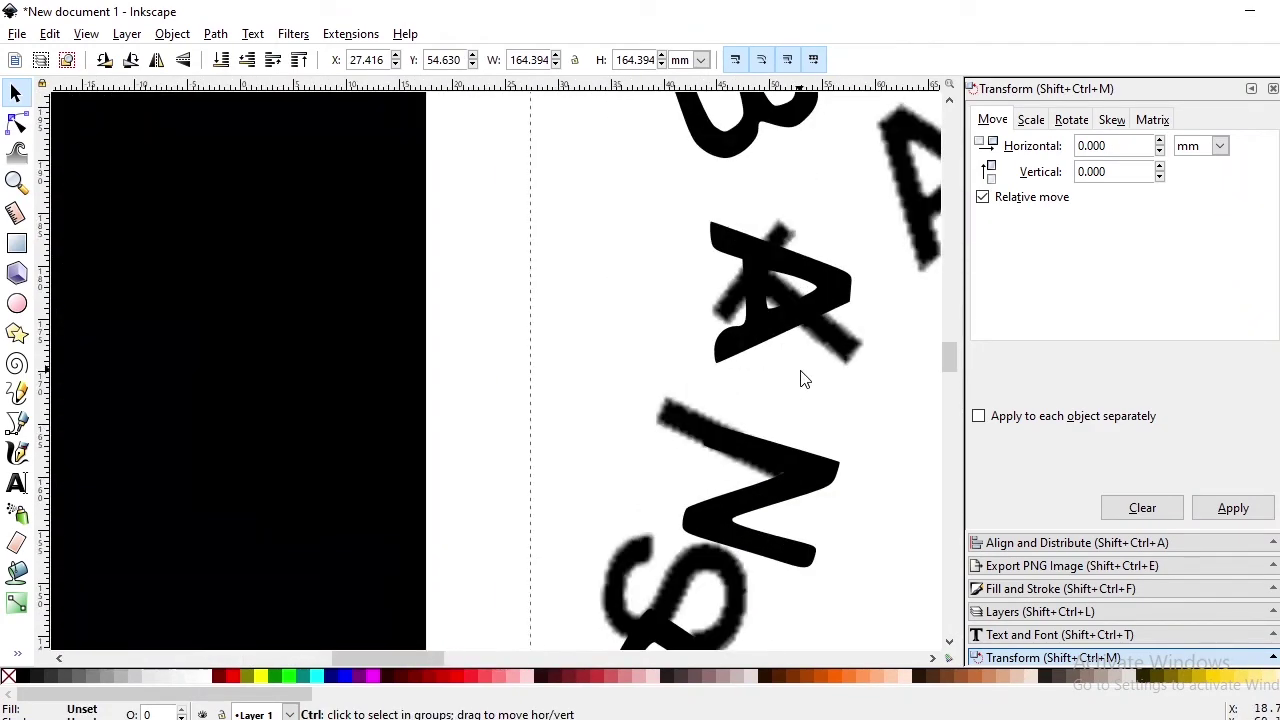
mouse_move(571, 300)
mouse_down()
mouse_move(507, 341)
mouse_move(640, 391)
mouse_up()
ctrl+scroll(650, 330, down, 3)
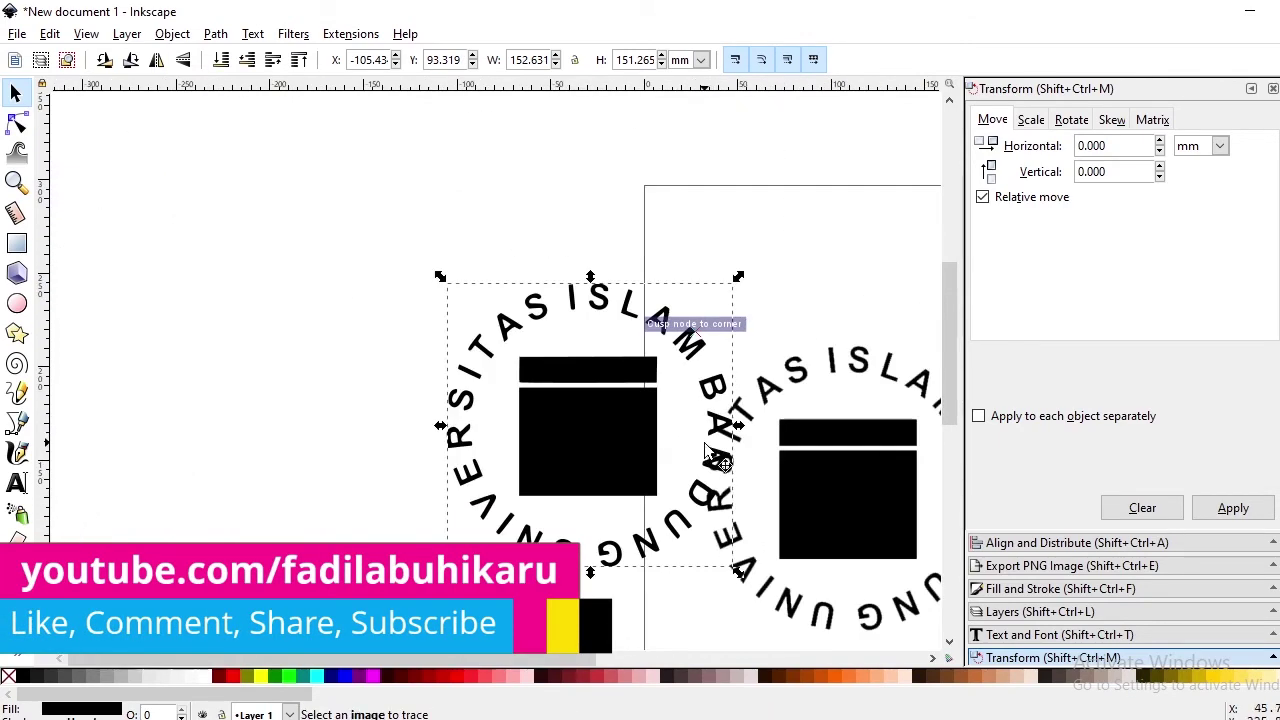
ctrl+scroll(600, 405, up, 3)
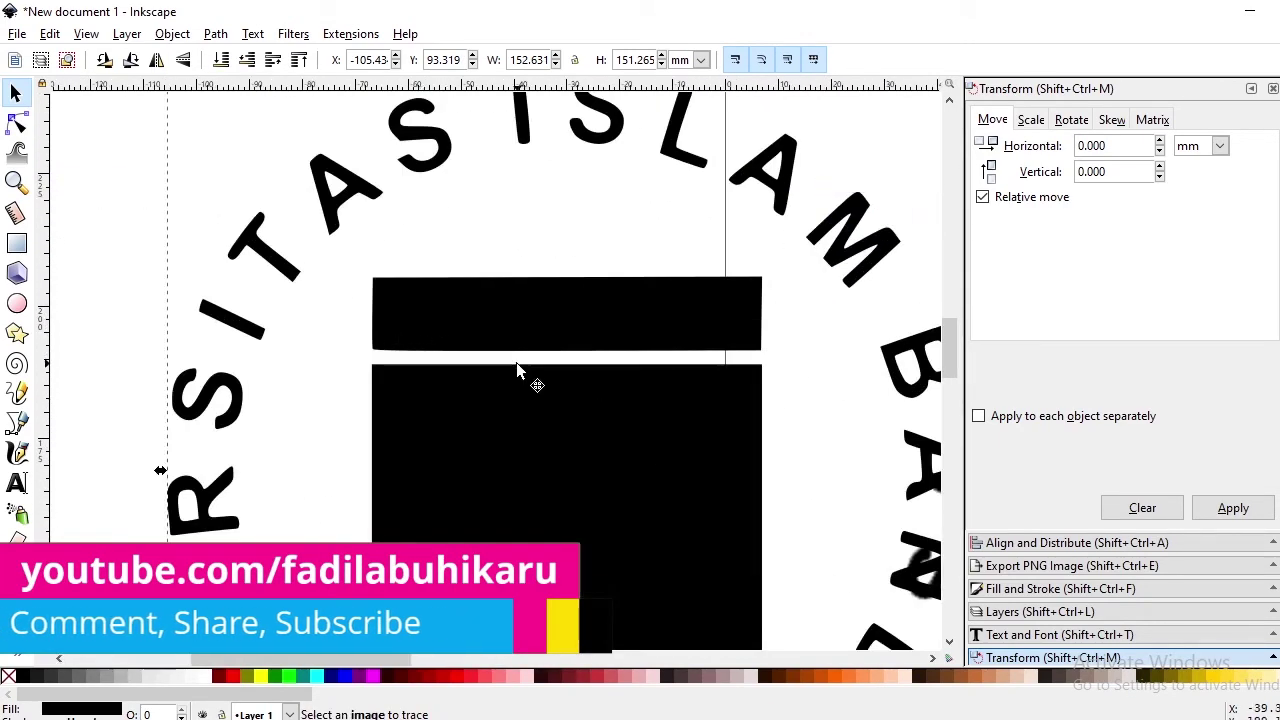
ctrl+scroll(516, 362, down, 3)
scroll(519, 366, down, 5)
scroll(560, 390, up, 5)
click(577, 402)
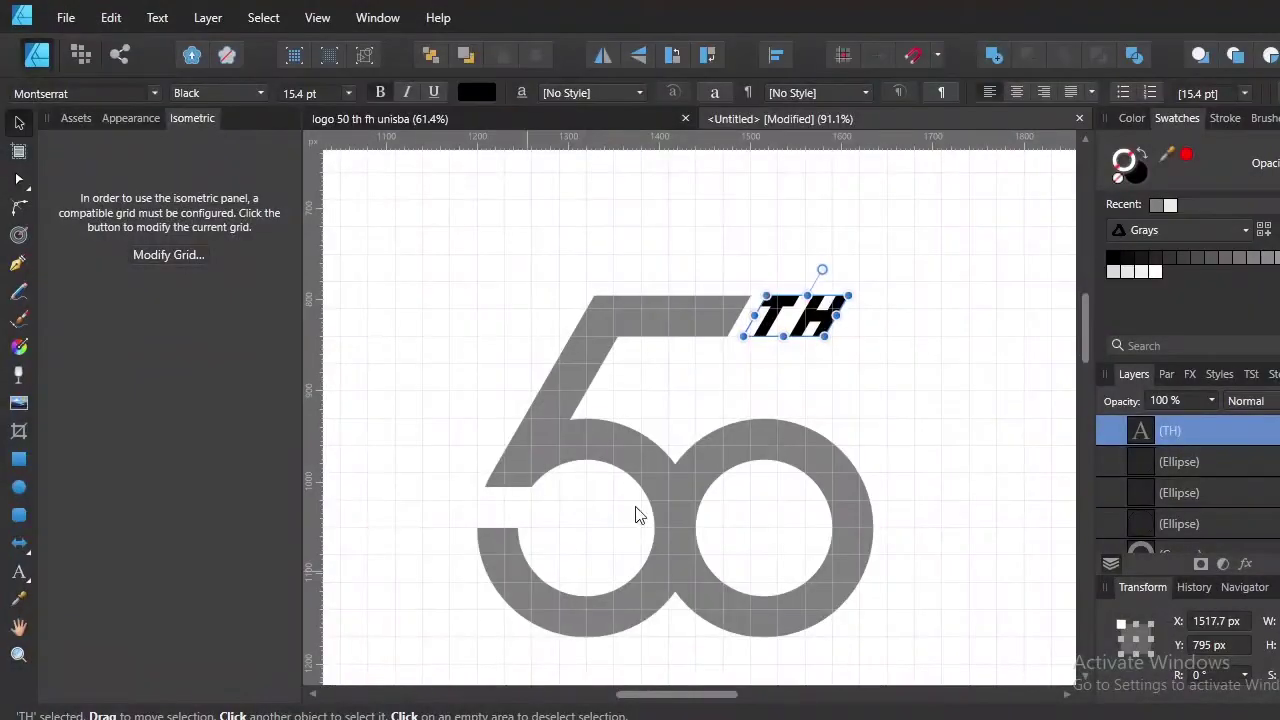
Paste the traced emblem into the logo document and place it right of the 50
key(ctrl+v)
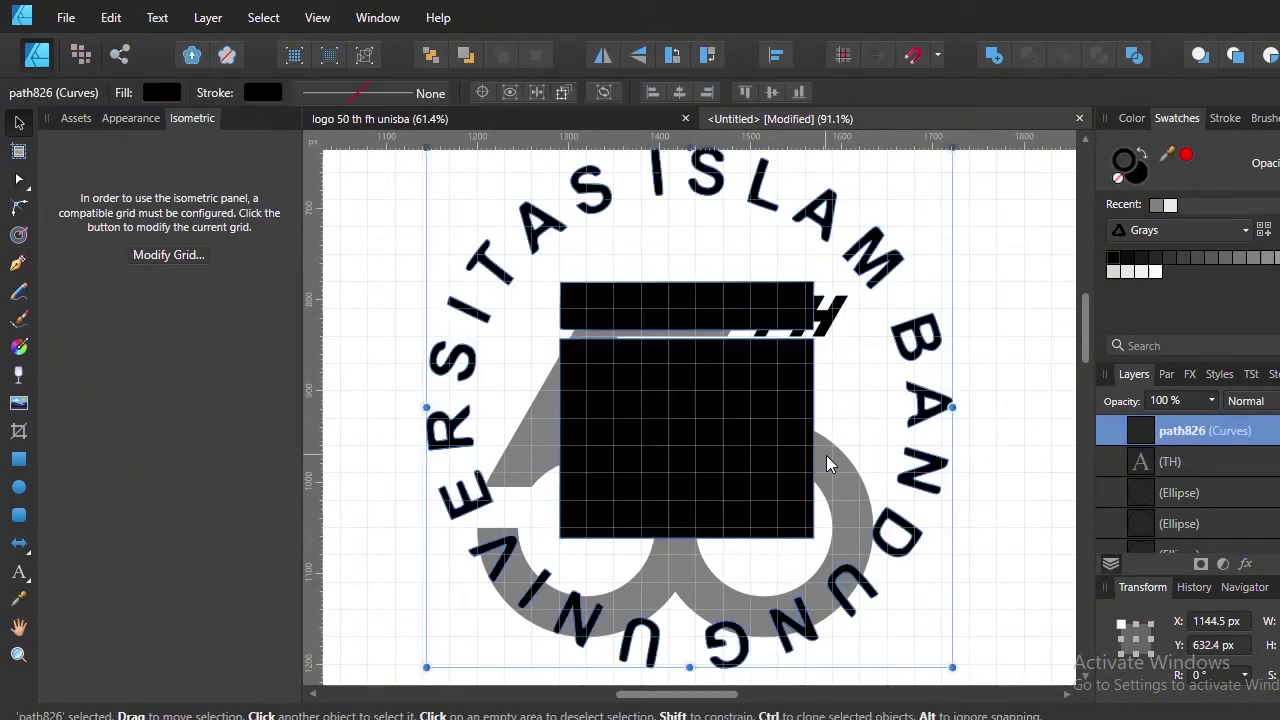
scroll(830, 470, down, 3)
drag(830, 478, 867, 432)
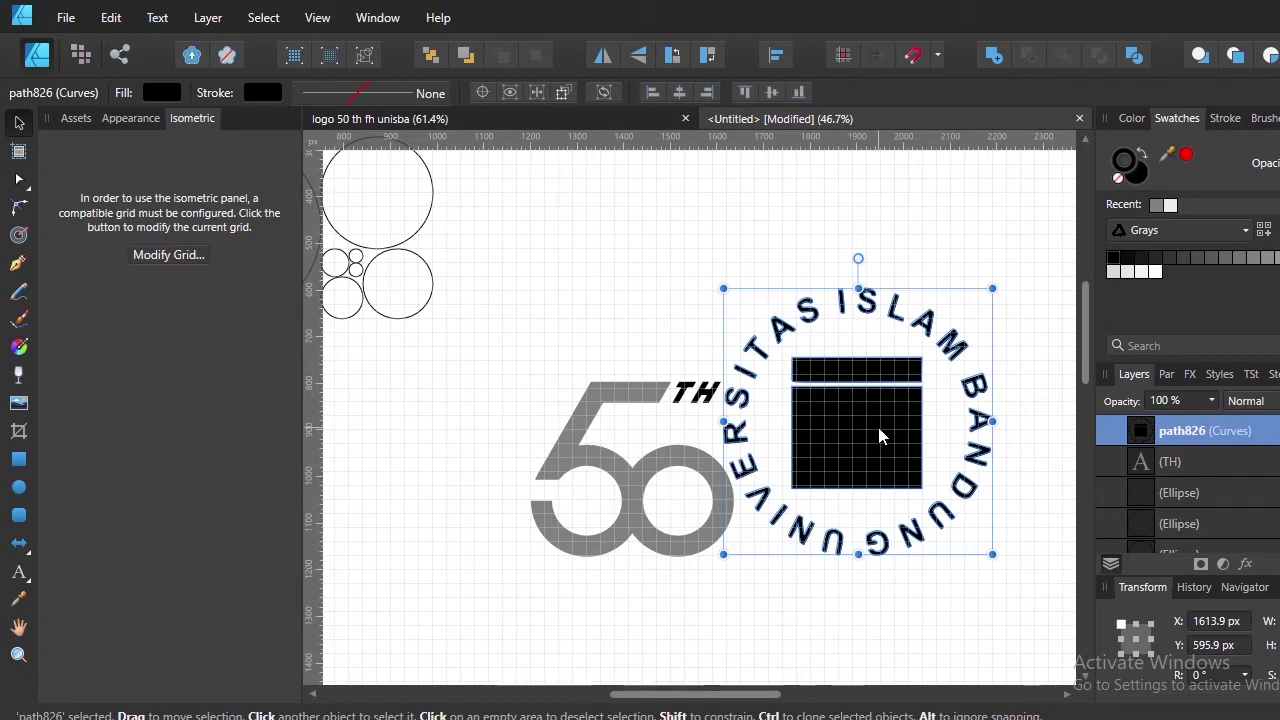
scroll(862, 435, up, 3)
drag(823, 457, 867, 445)
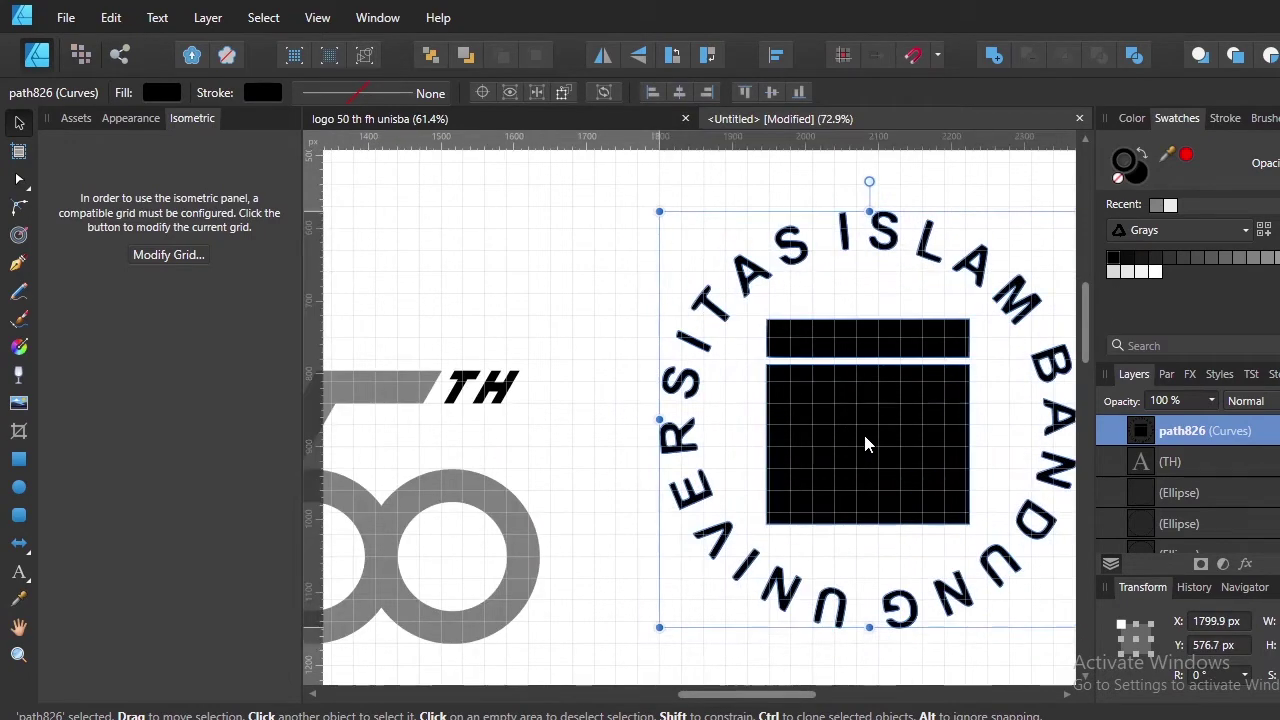
In node editing, delete the emblem's left-side and upper lettering
double_click(866, 445)
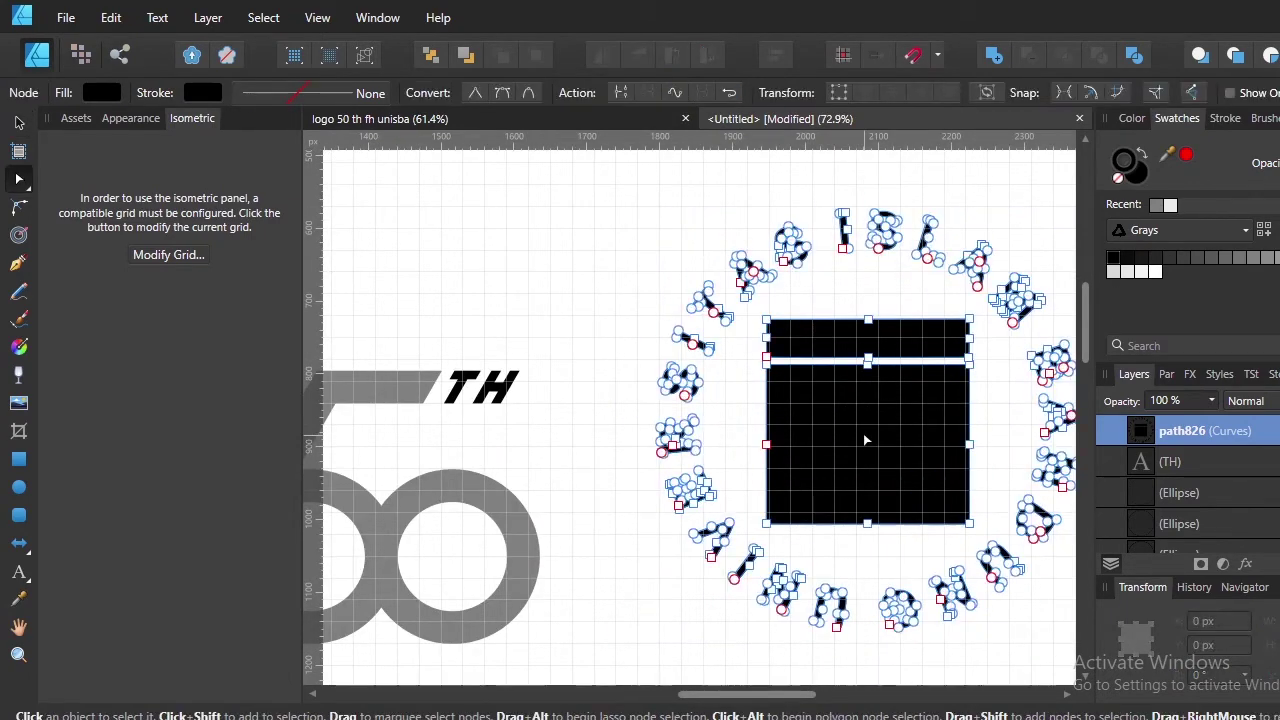
scroll(845, 360, up, 4)
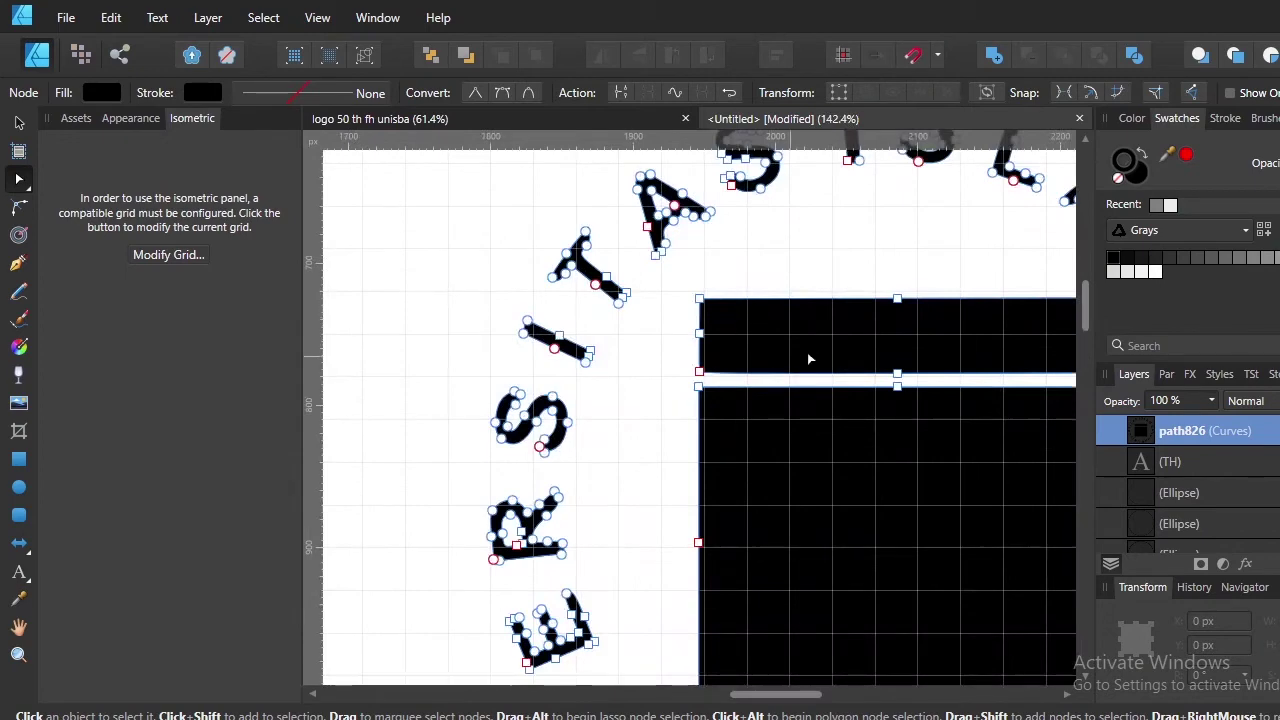
scroll(795, 390, down, 4)
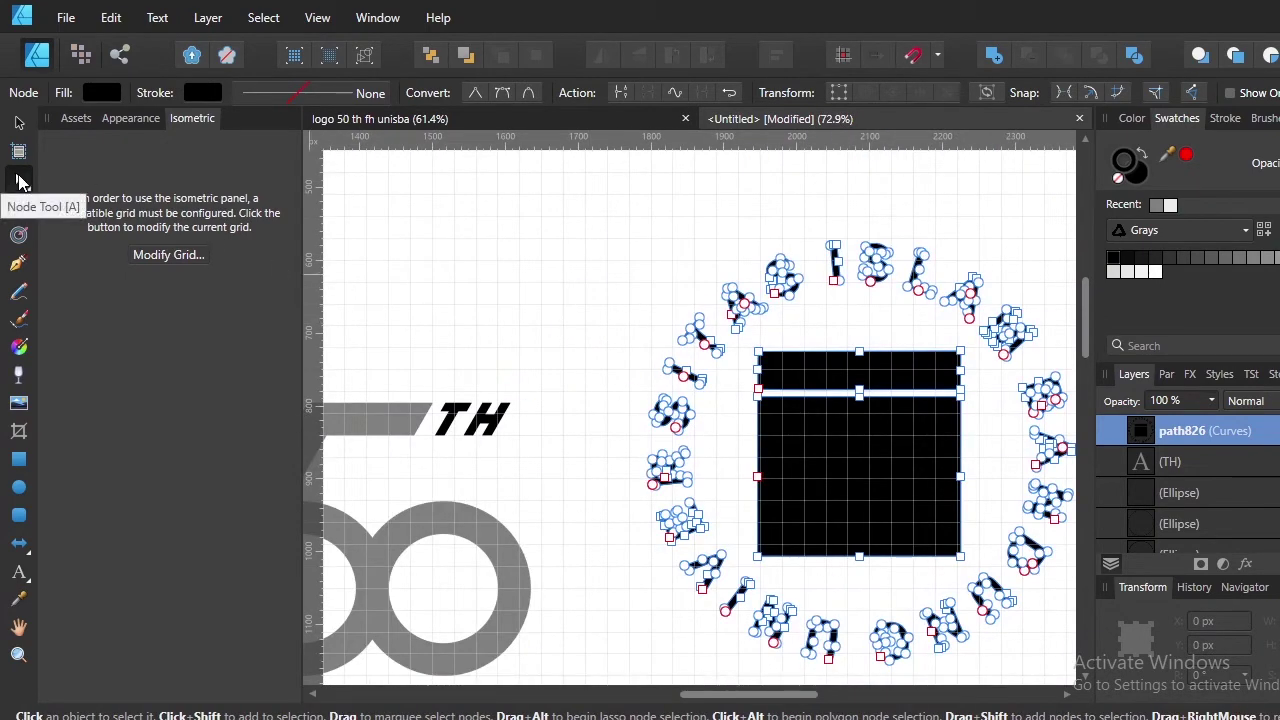
drag(556, 210, 725, 656)
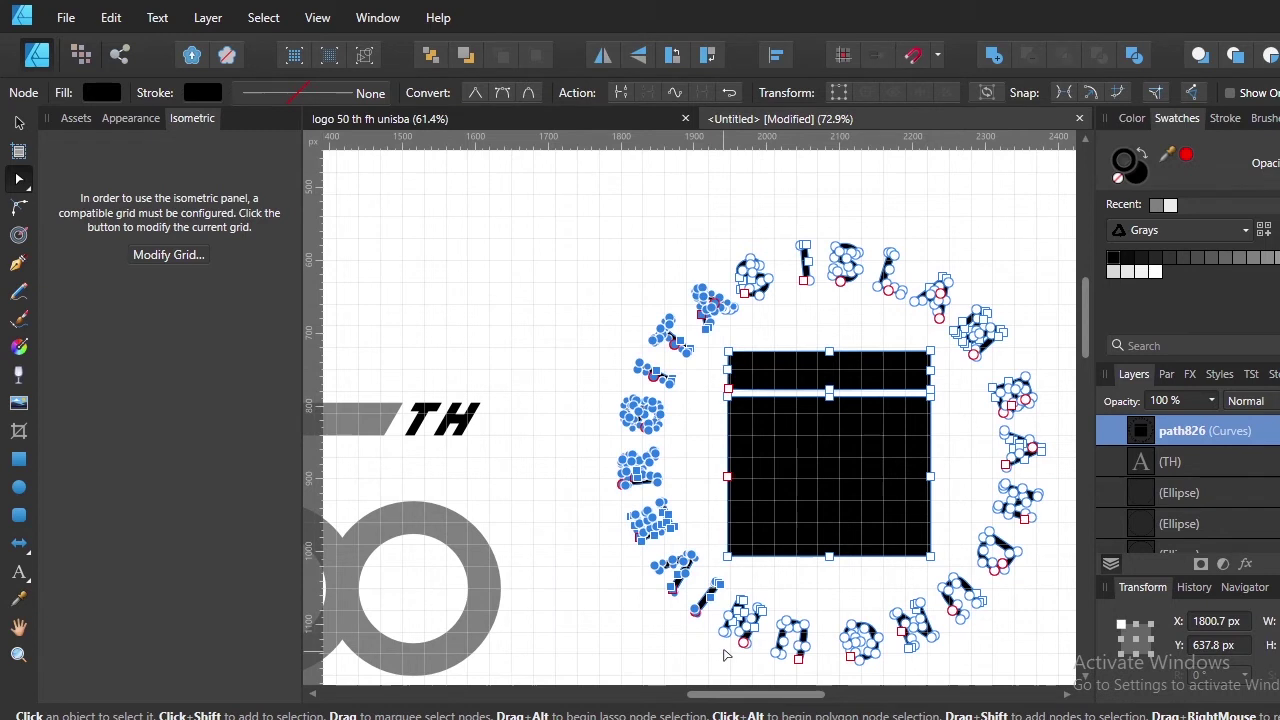
key(Delete)
mouse_move(608, 193)
mouse_down()
mouse_move(814, 285)
mouse_move(1048, 343)
mouse_up()
key(Delete)
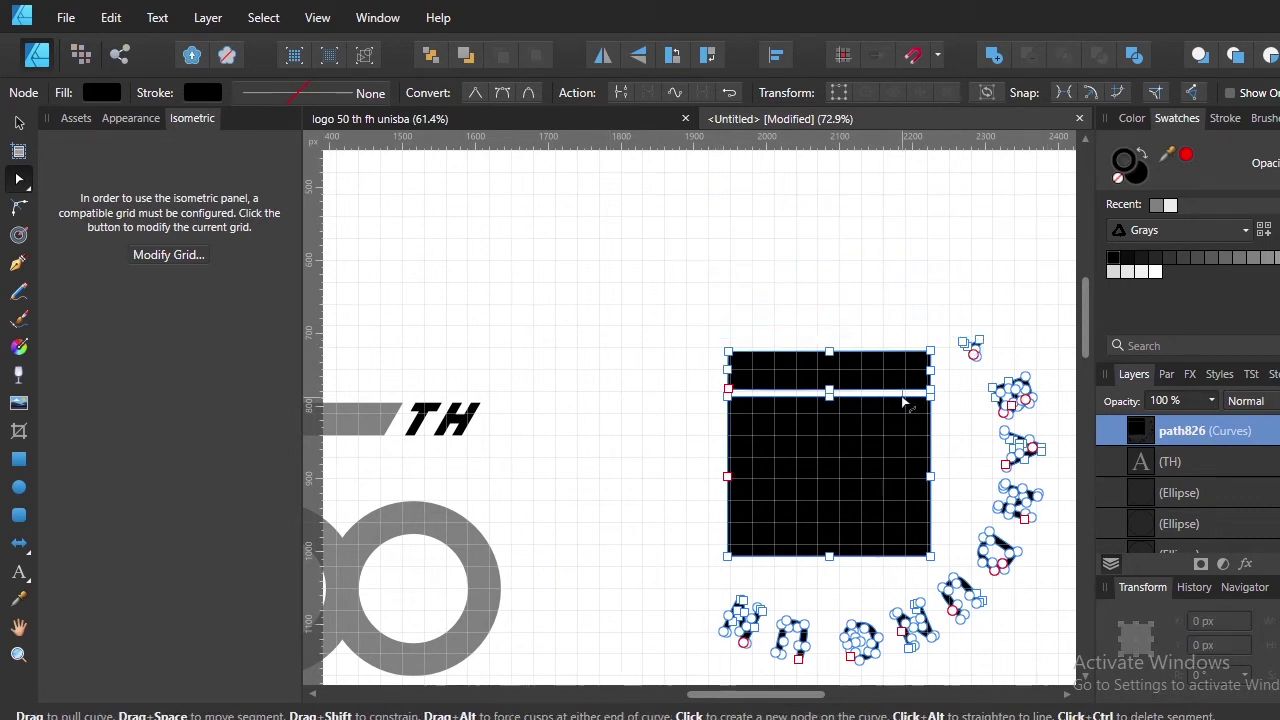
Delete the emblem's right-side and bottom lettering, leaving only the black square
scroll(976, 647, right, 3)
mouse_move(976, 647)
mouse_down()
mouse_move(871, 308)
mouse_move(828, 245)
mouse_up()
key(Delete)
scroll(880, 480, down, 3)
mouse_move(883, 615)
mouse_down()
mouse_move(523, 491)
mouse_move(508, 457)
mouse_up()
key(Delete)
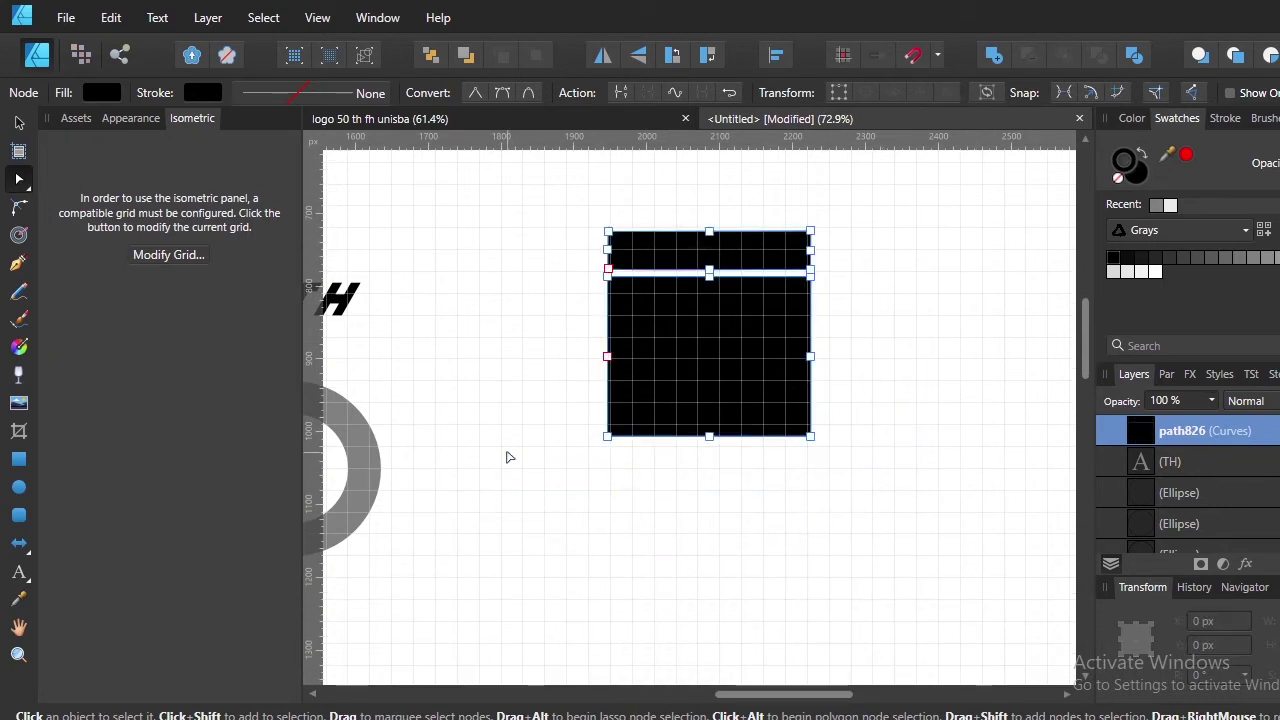
Move the black square emblem over the grey 0
click(19, 122)
click(682, 480)
click(710, 385)
scroll(643, 406, left, 3)
scroll(700, 390, down, 3)
mouse_move(806, 269)
mouse_down()
mouse_move(693, 405)
mouse_move(551, 431)
mouse_up()
scroll(457, 417, left, 2)
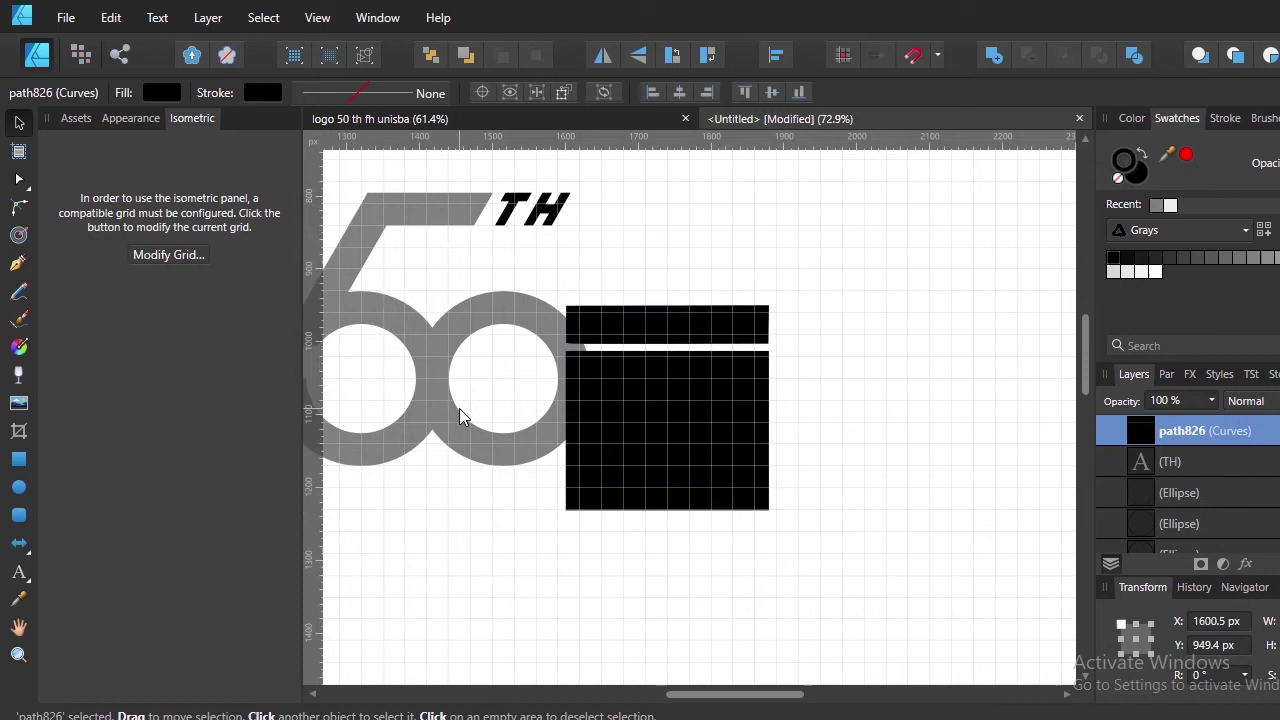
scroll(490, 392, left, 2)
mouse_move(774, 434)
mouse_down()
mouse_move(649, 423)
mouse_move(622, 400)
mouse_up()
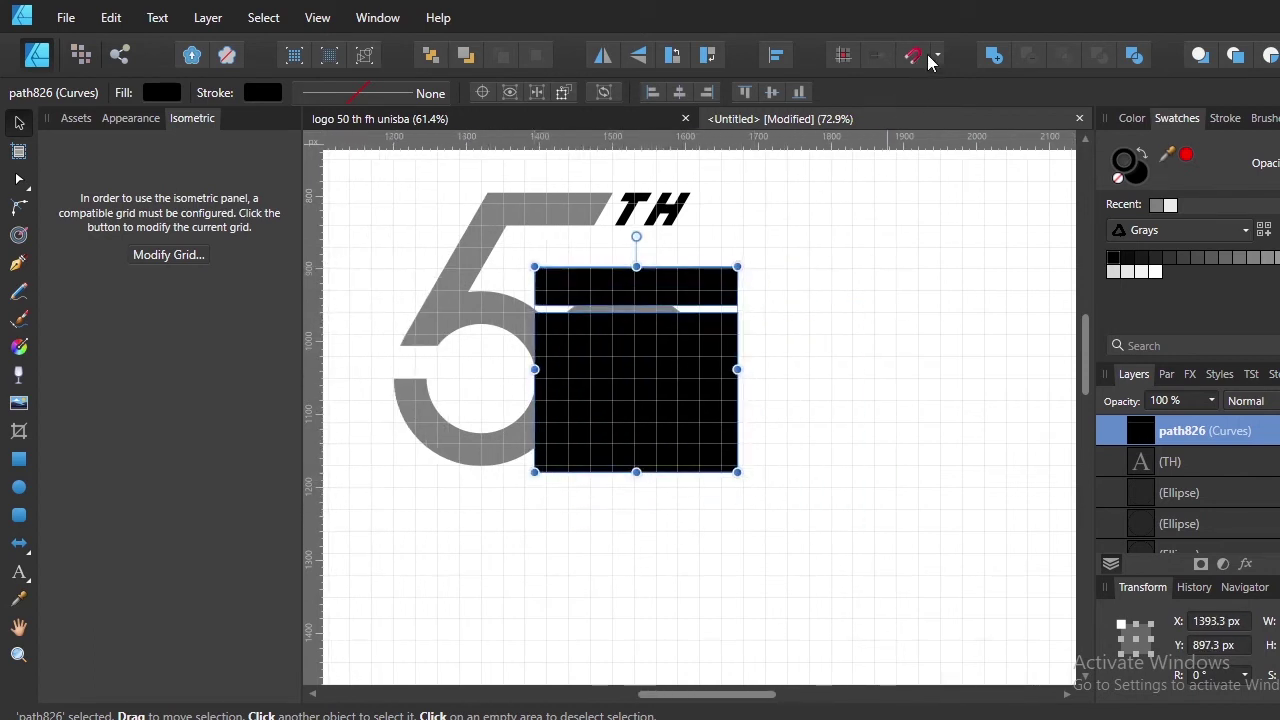
scroll(663, 449, up, 3)
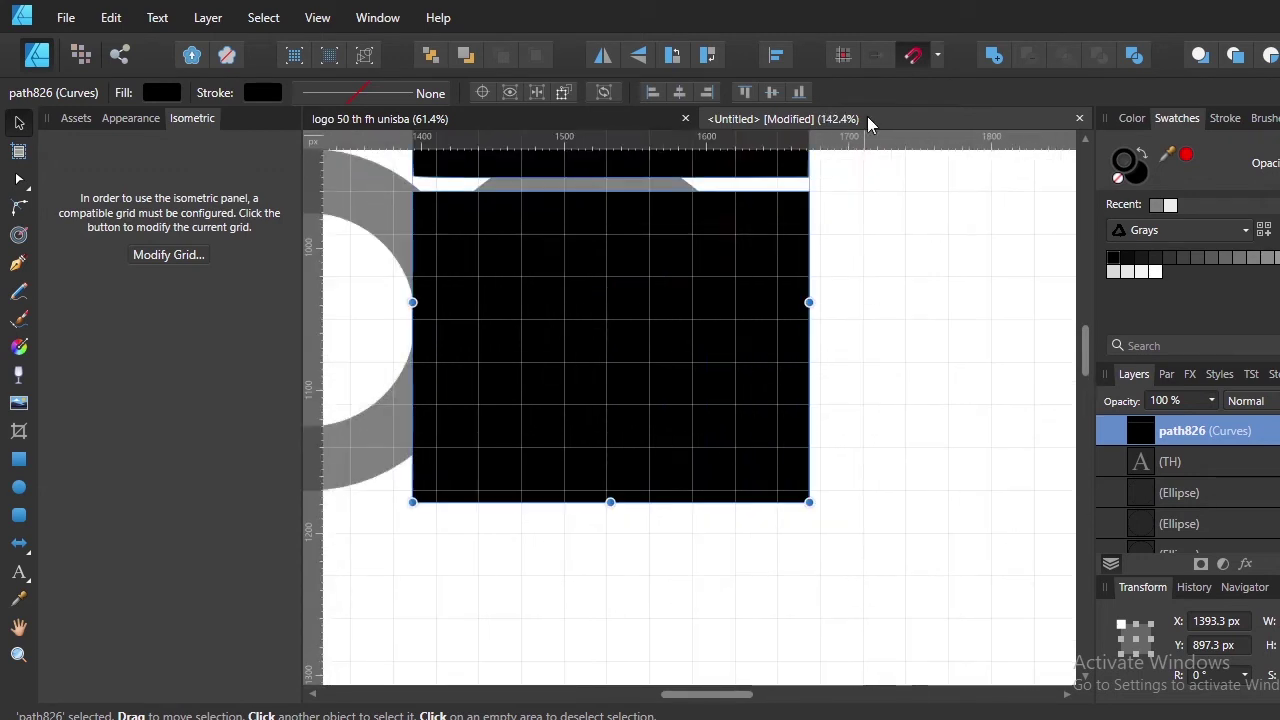
scroll(837, 211, up, 2)
drag(809, 591, 672, 464)
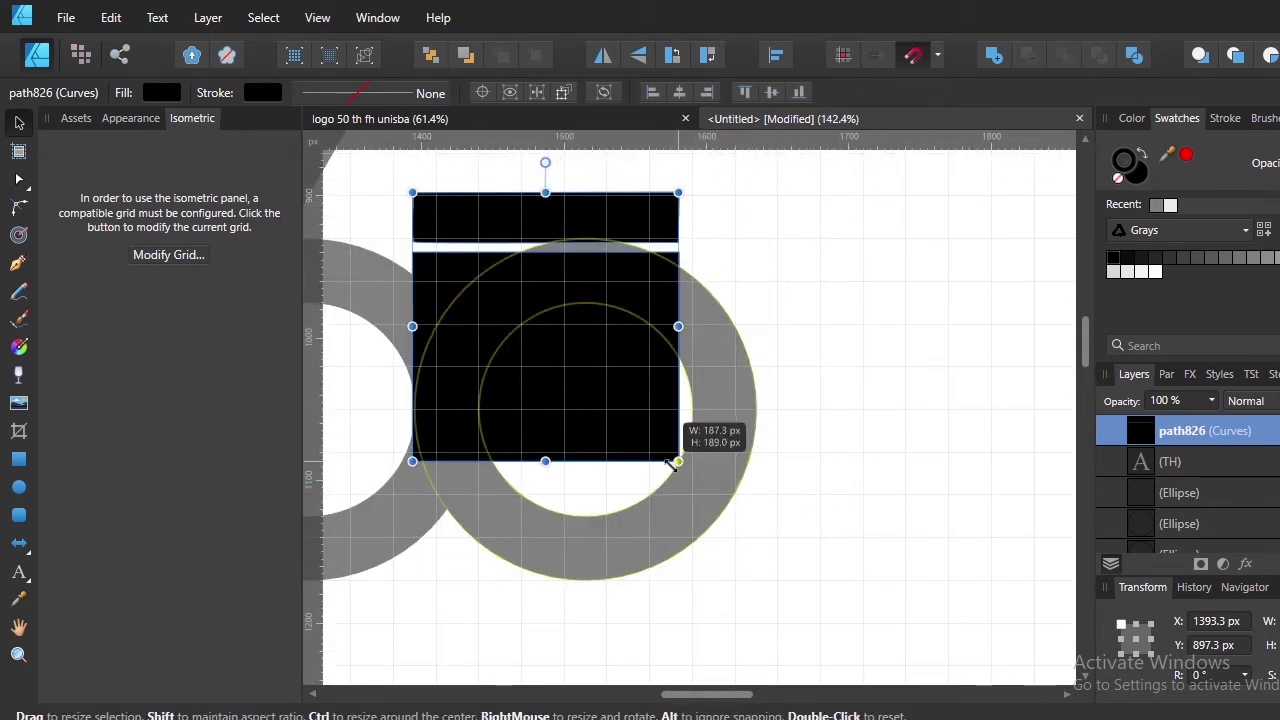
Shrink the emblem to about 100 px so it fills the 0's hole
drag(412, 192, 522, 304)
drag(614, 375, 603, 409)
drag(663, 491, 657, 479)
scroll(600, 434, up, 5)
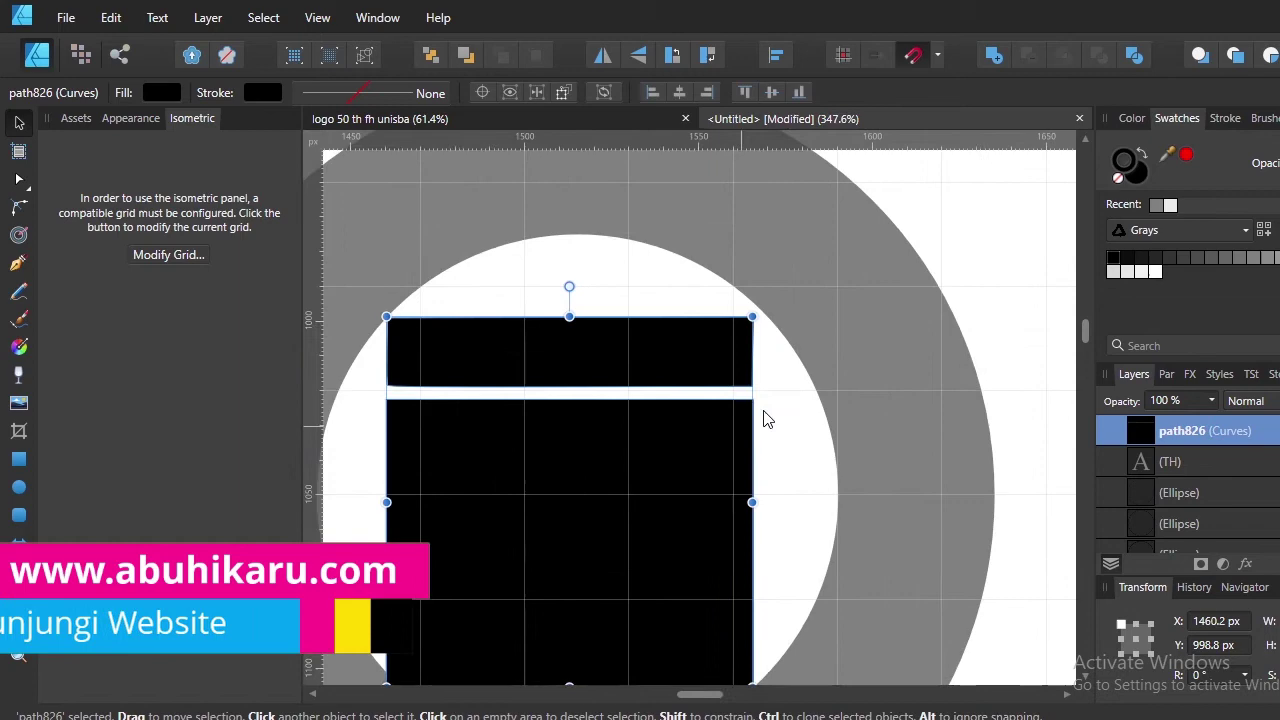
scroll(815, 425, up, 2)
scroll(737, 437, up, 2)
drag(905, 303, 945, 266)
Pull a small circle out of the circle cluster beside the logo
scroll(945, 266, down, 1)
scroll(813, 432, down, 3)
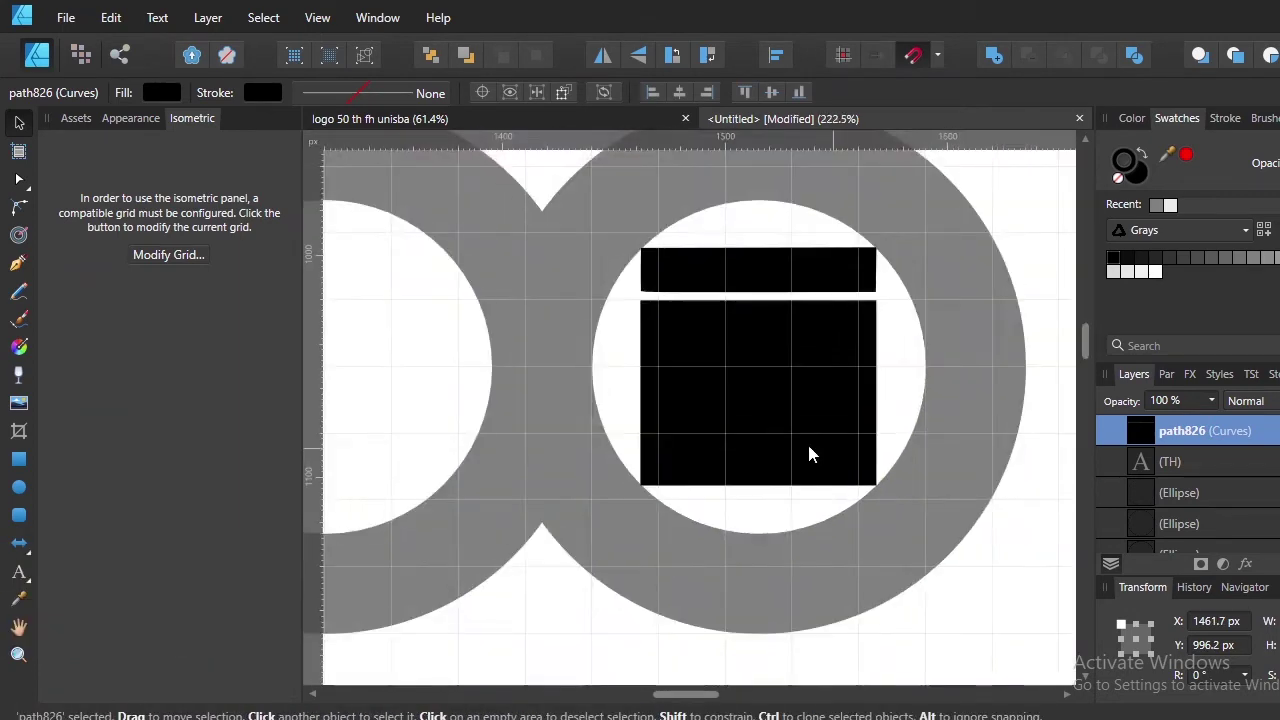
scroll(813, 432, down, 5)
scroll(571, 371, down, 3)
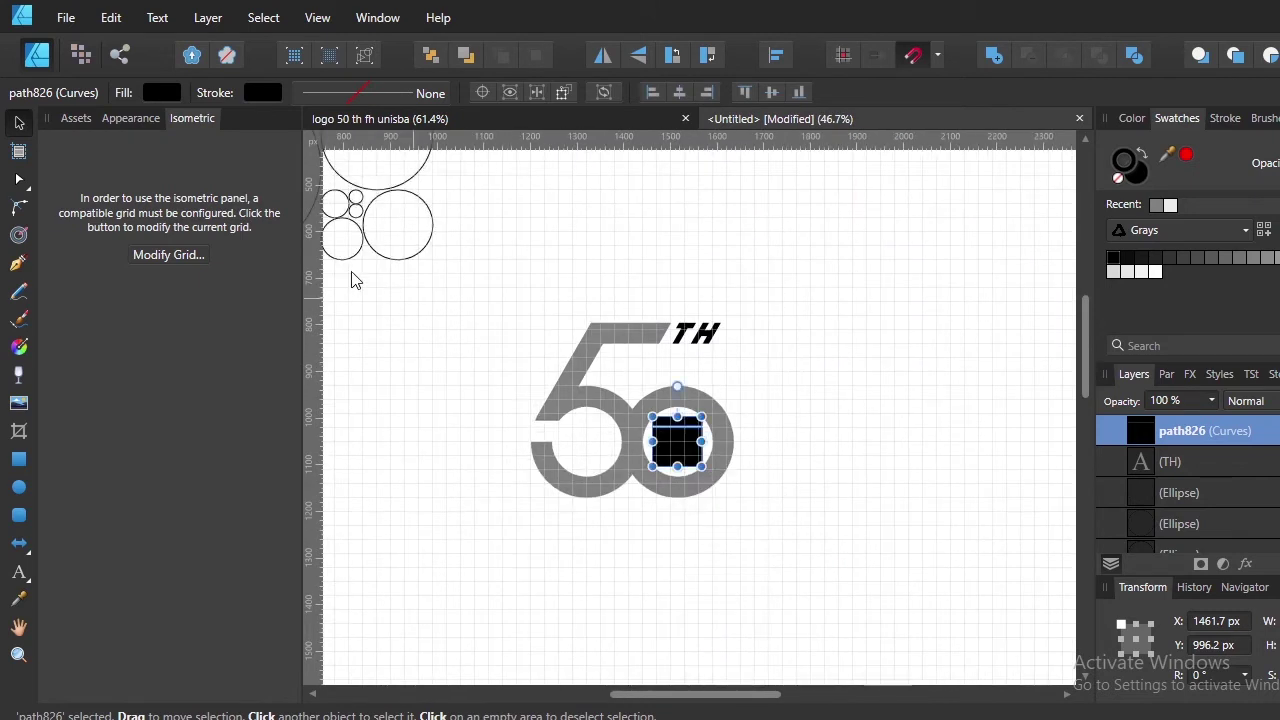
scroll(380, 258, left, 2)
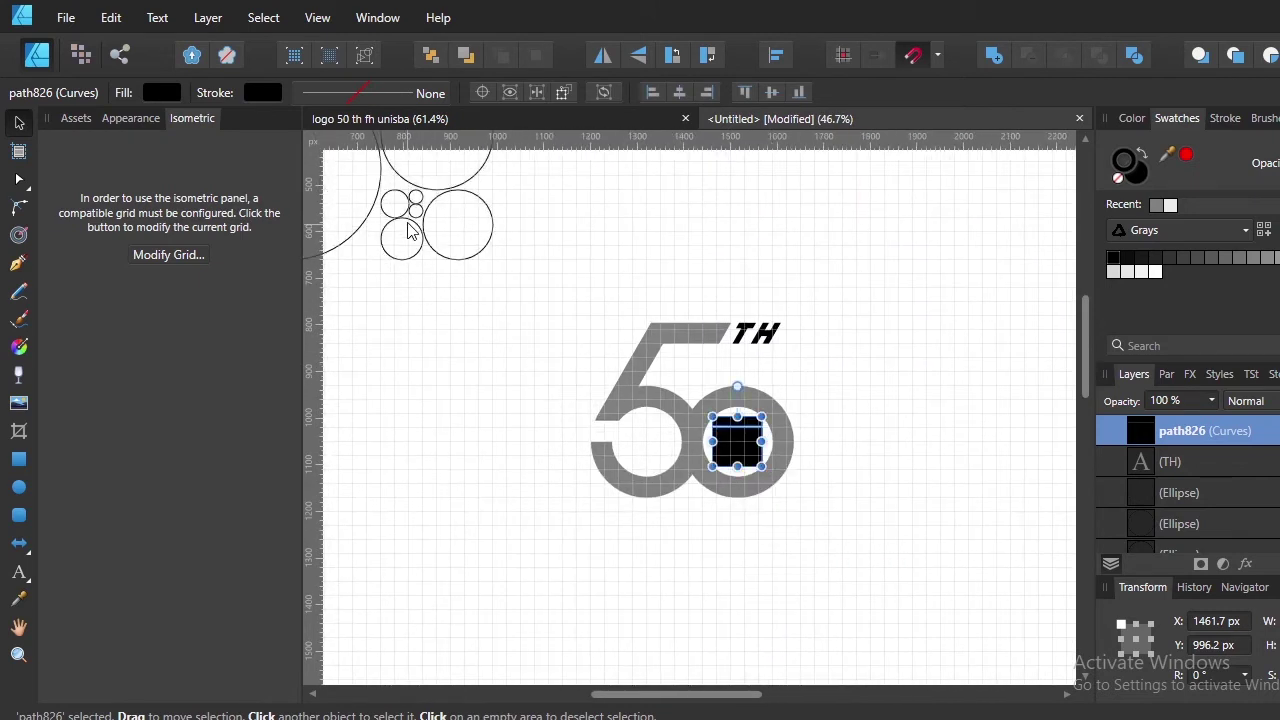
drag(408, 222, 525, 338)
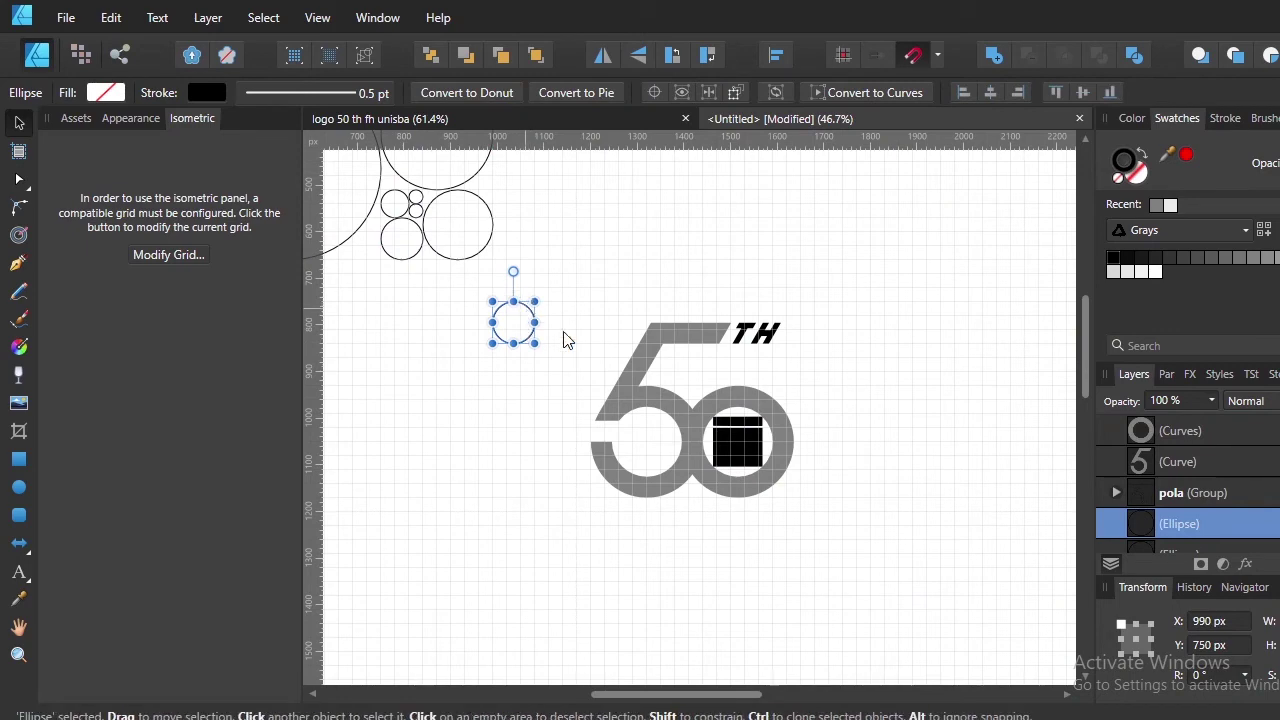
Set the emblem aside and centre the small guide circle on the 0 ring
drag(528, 318, 752, 440)
scroll(752, 440, up, 5)
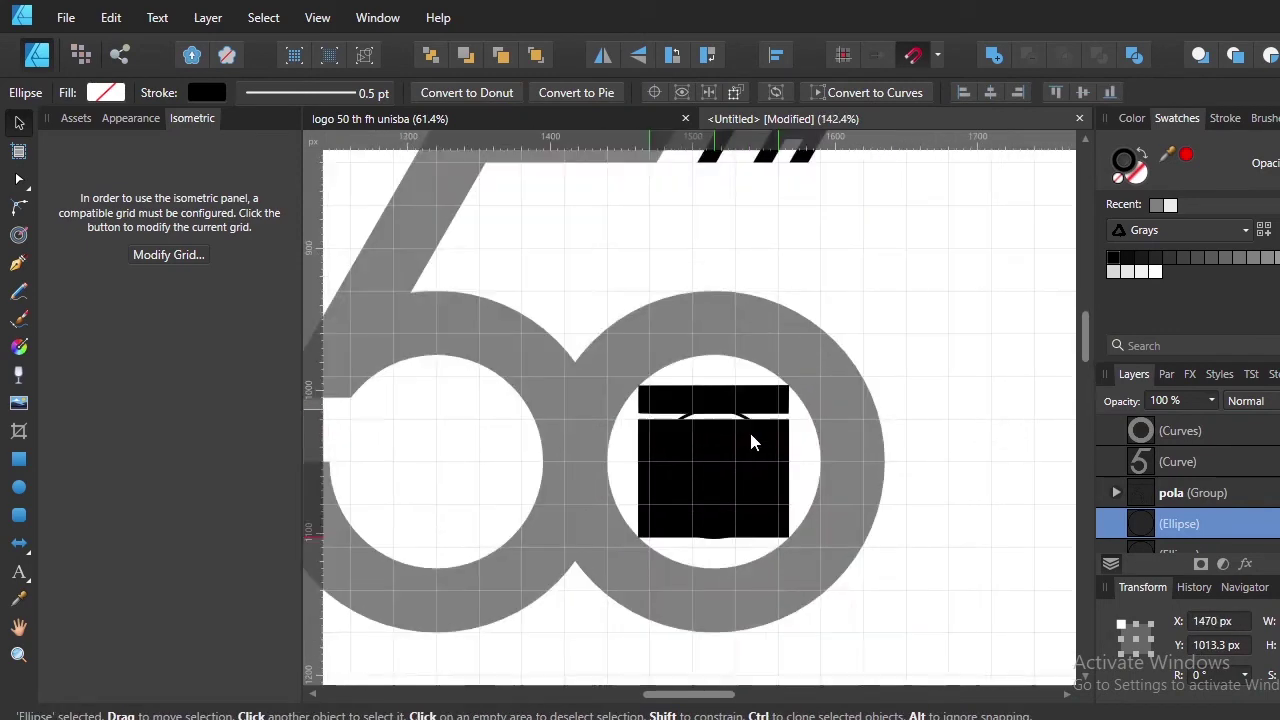
scroll(771, 443, up, 1)
mouse_move(771, 443)
mouse_down()
mouse_move(745, 455)
mouse_move(762, 455)
mouse_up()
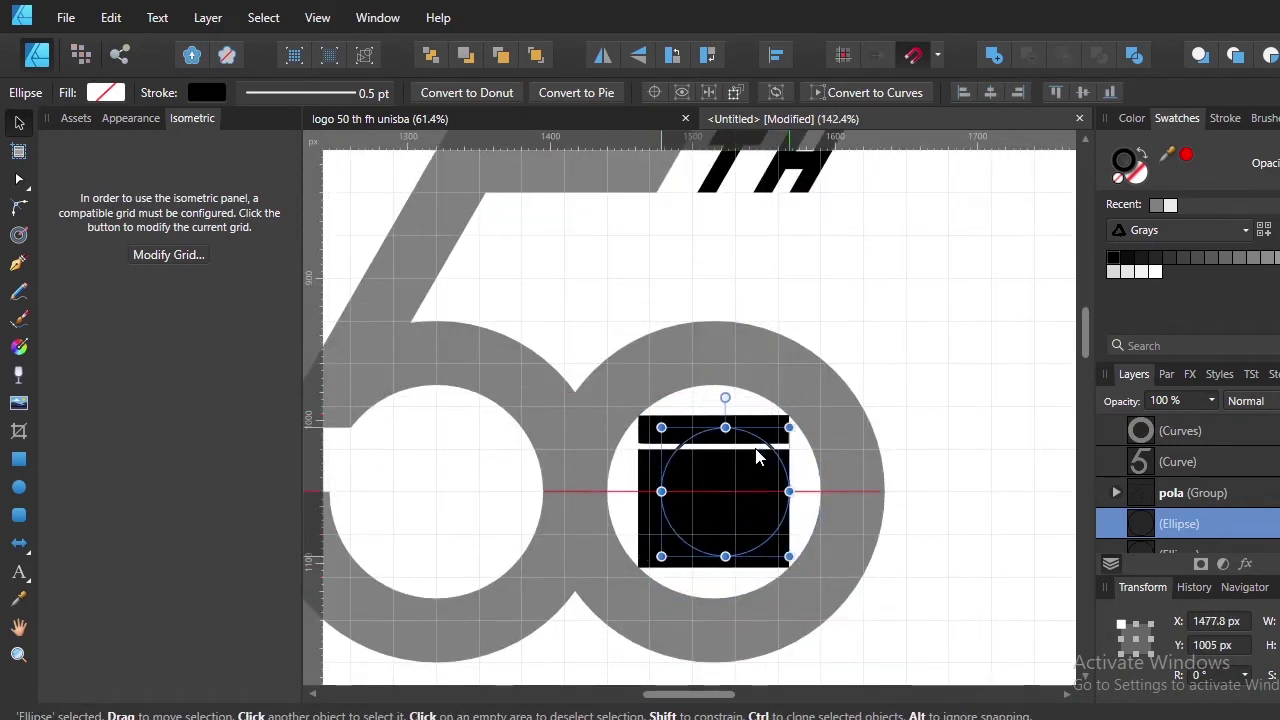
shift+click(839, 457)
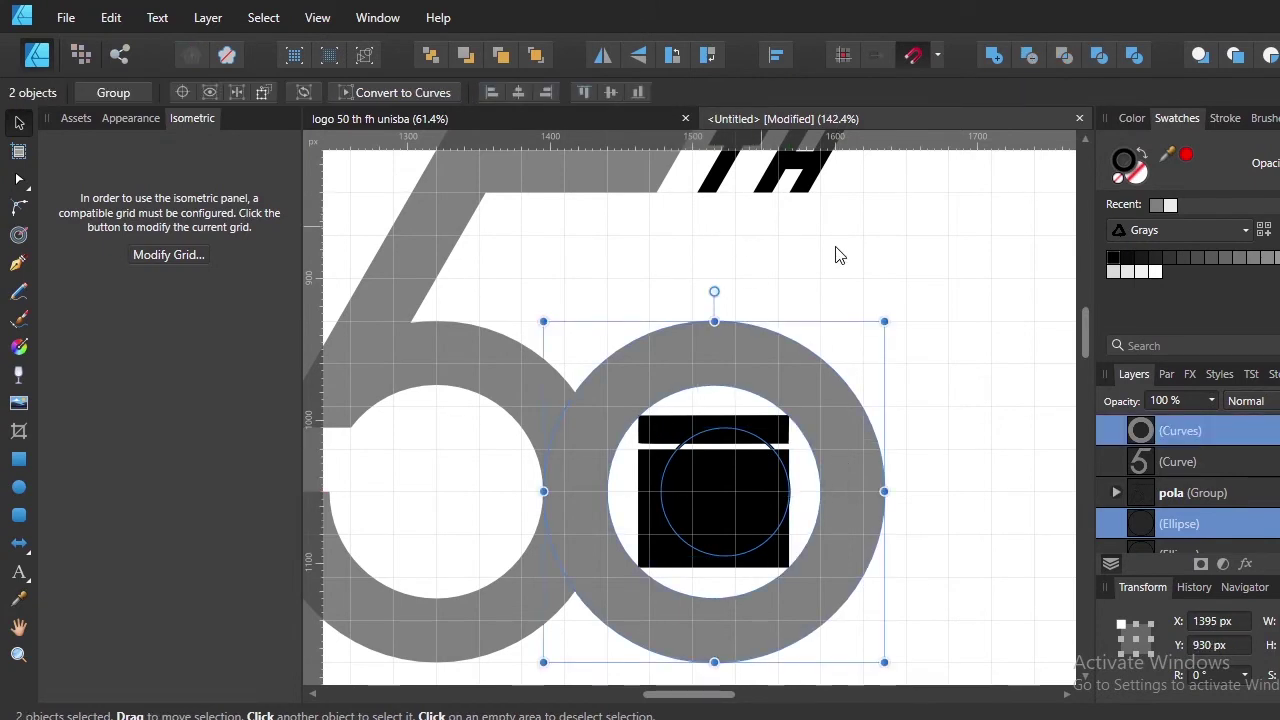
click(968, 336)
click(771, 450)
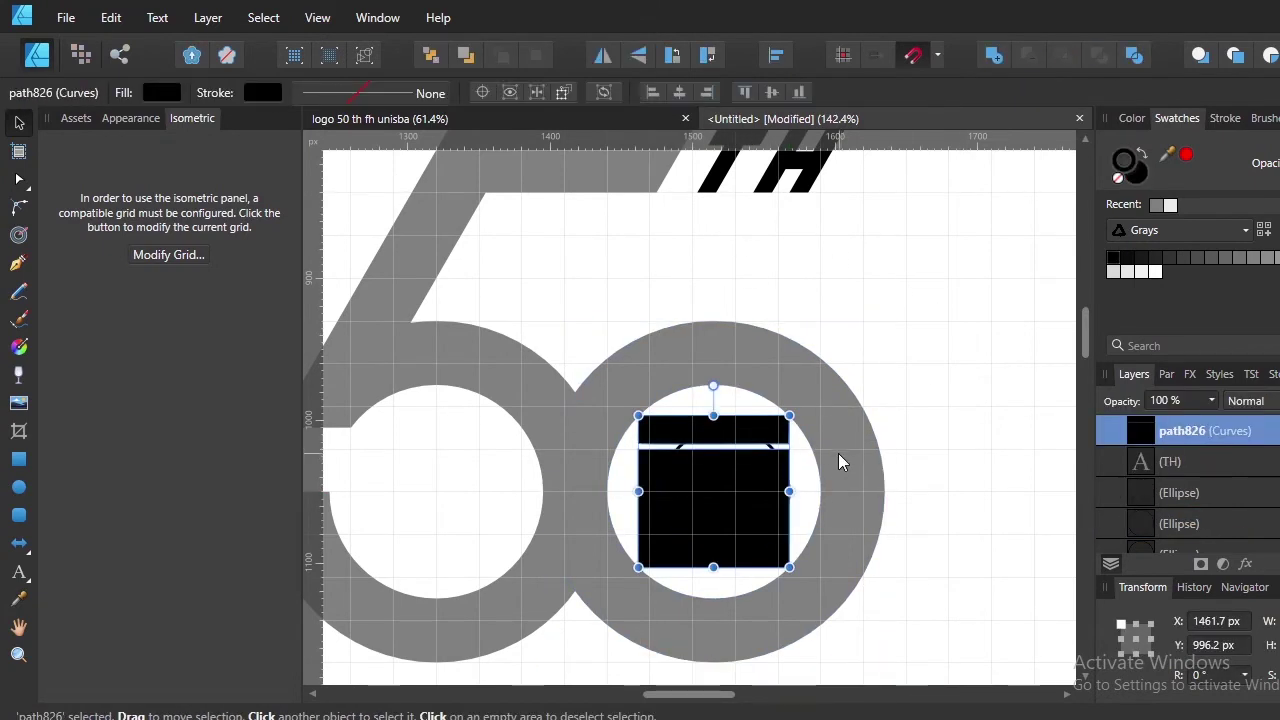
drag(740, 451, 963, 323)
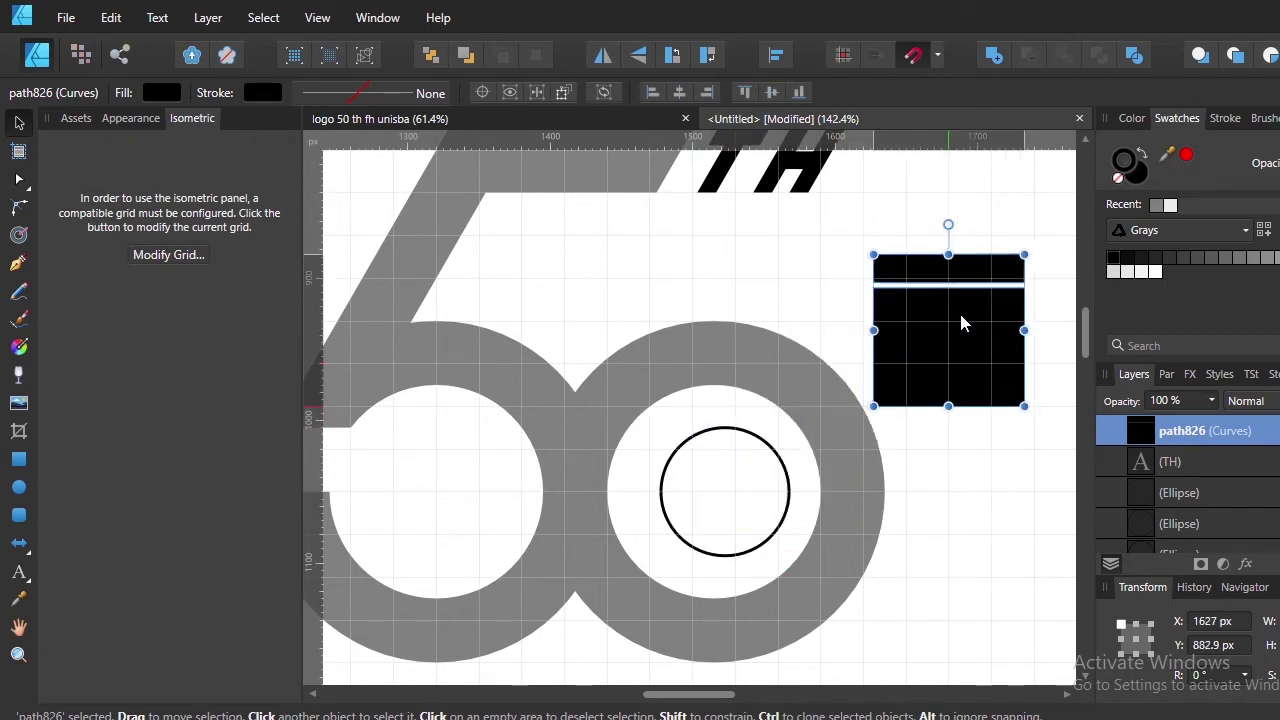
click(782, 465)
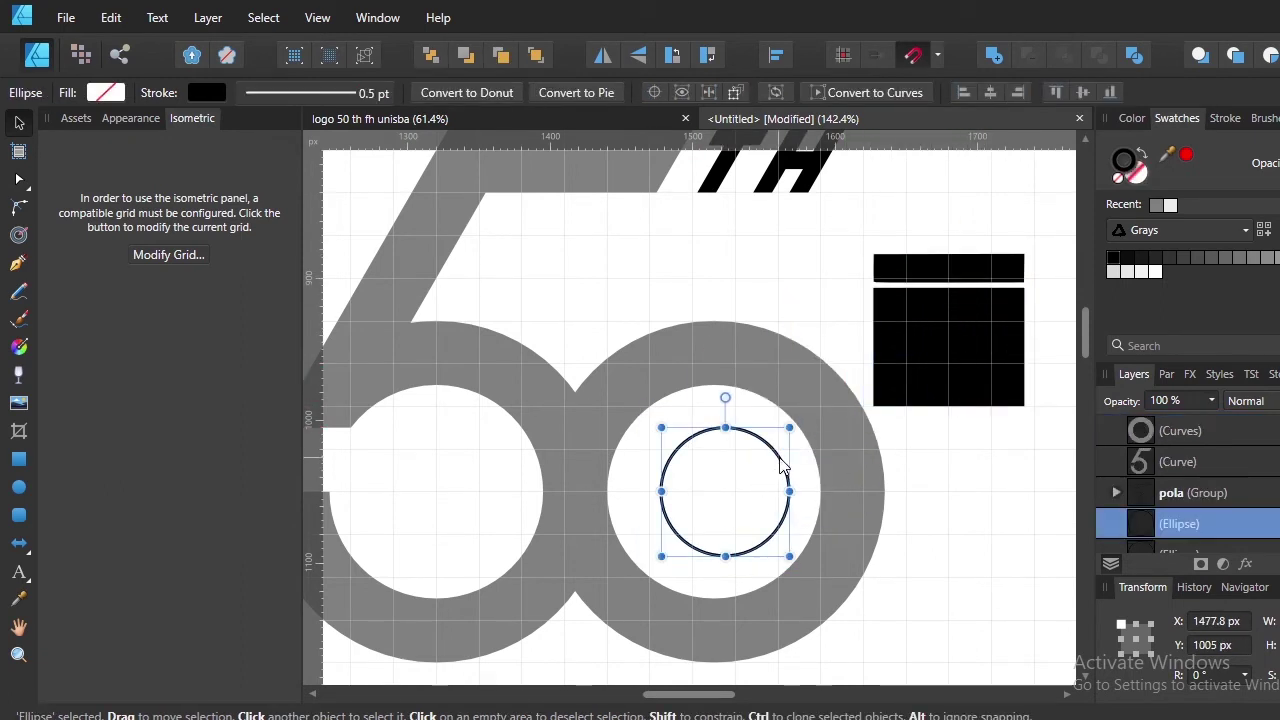
shift+click(848, 445)
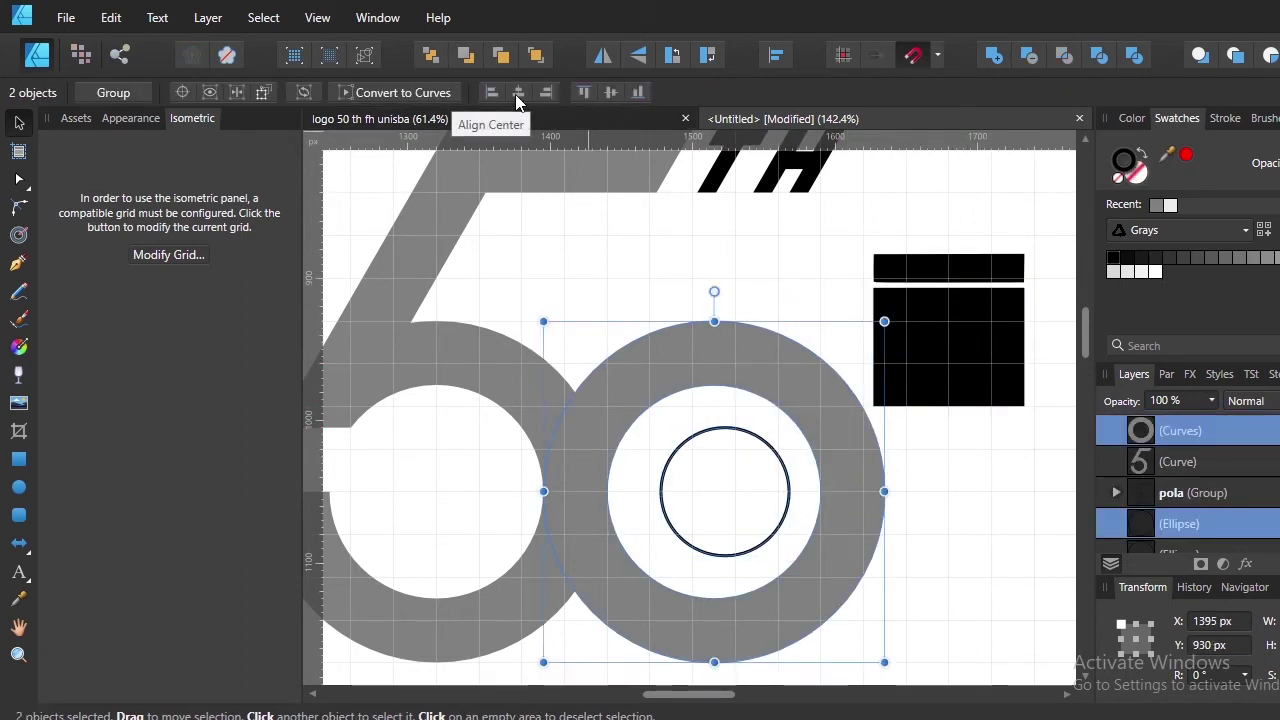
click(516, 94)
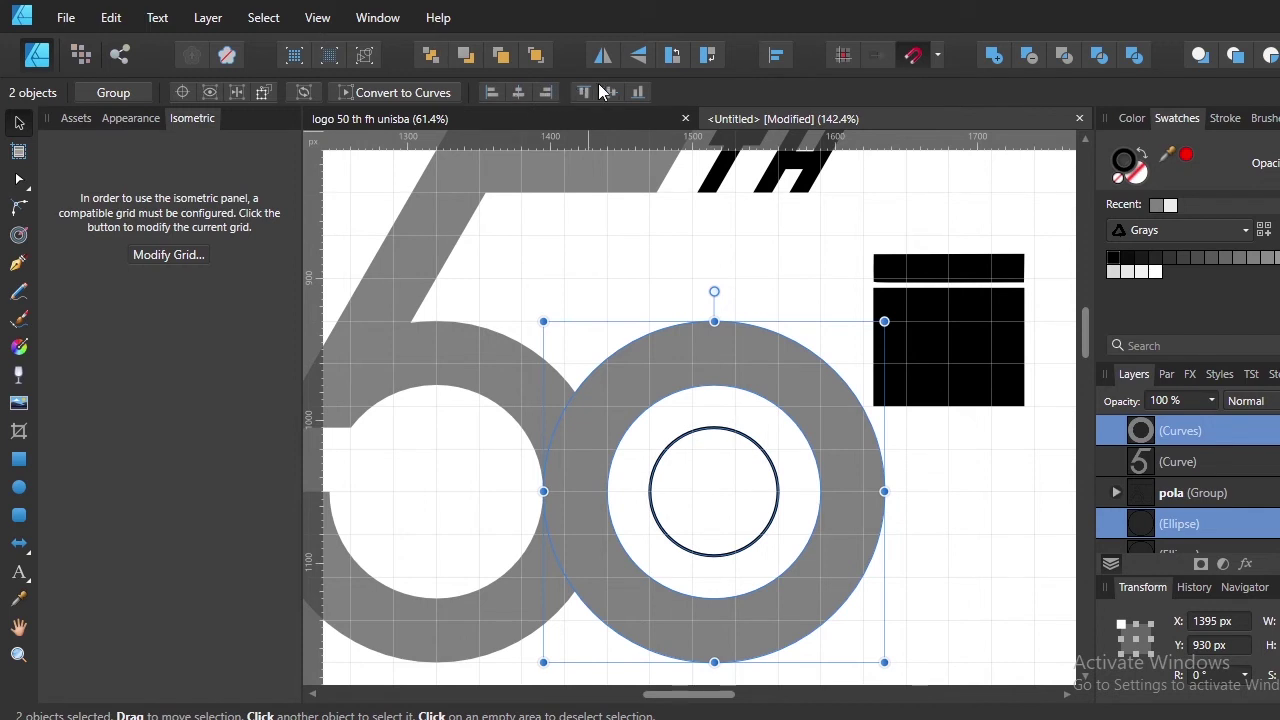
Move the emblem back to the ring's centre and scale it to about 72 px
click(945, 485)
click(948, 350)
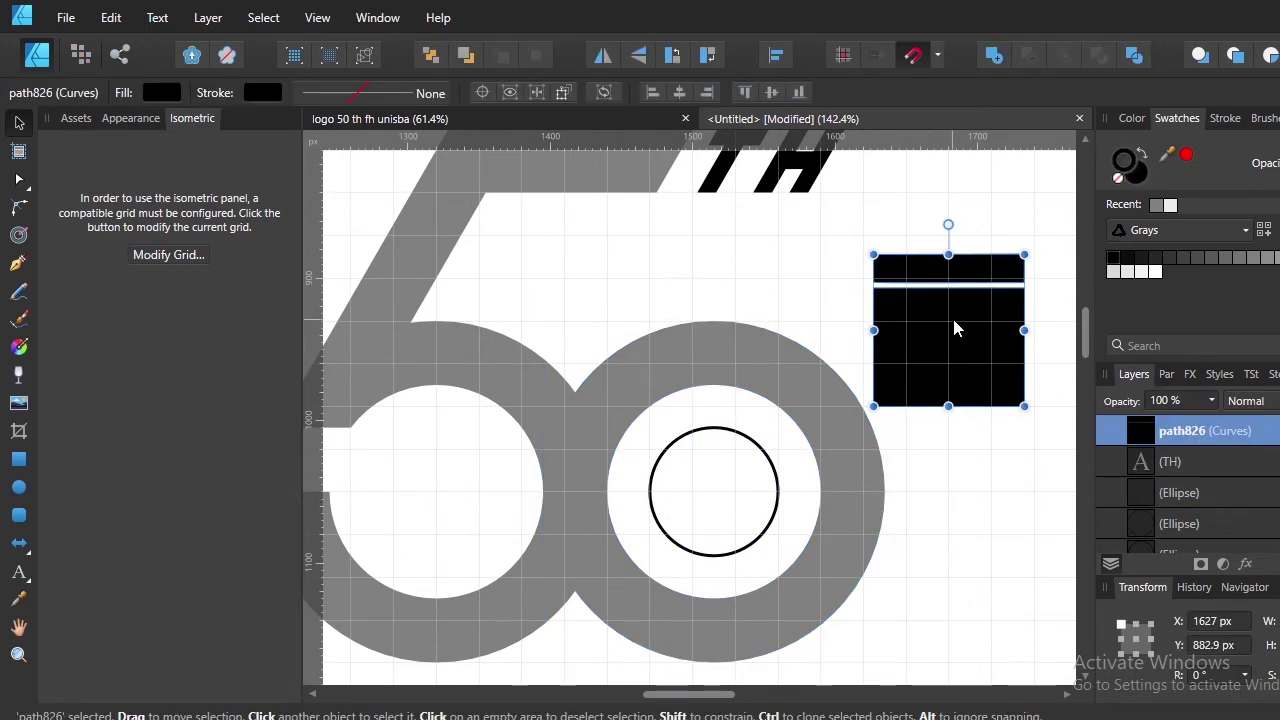
drag(955, 328, 718, 490)
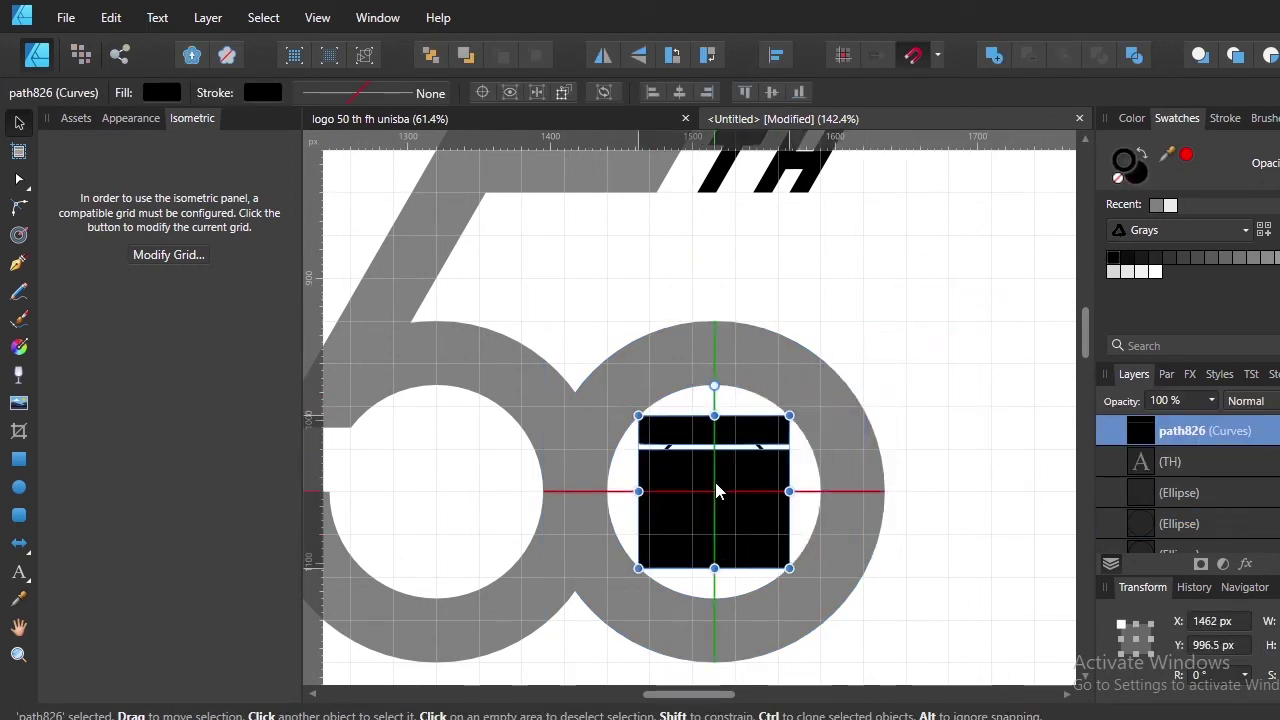
drag(718, 490, 719, 488)
drag(789, 567, 762, 538)
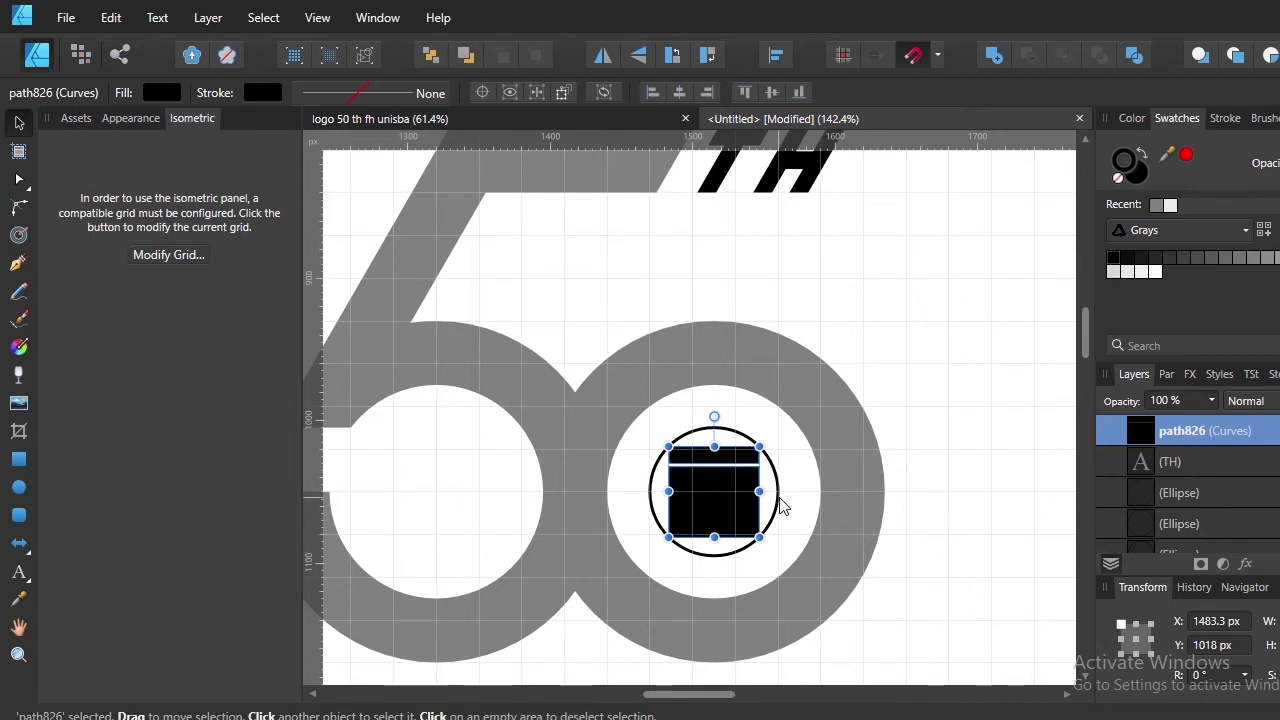
click(779, 497)
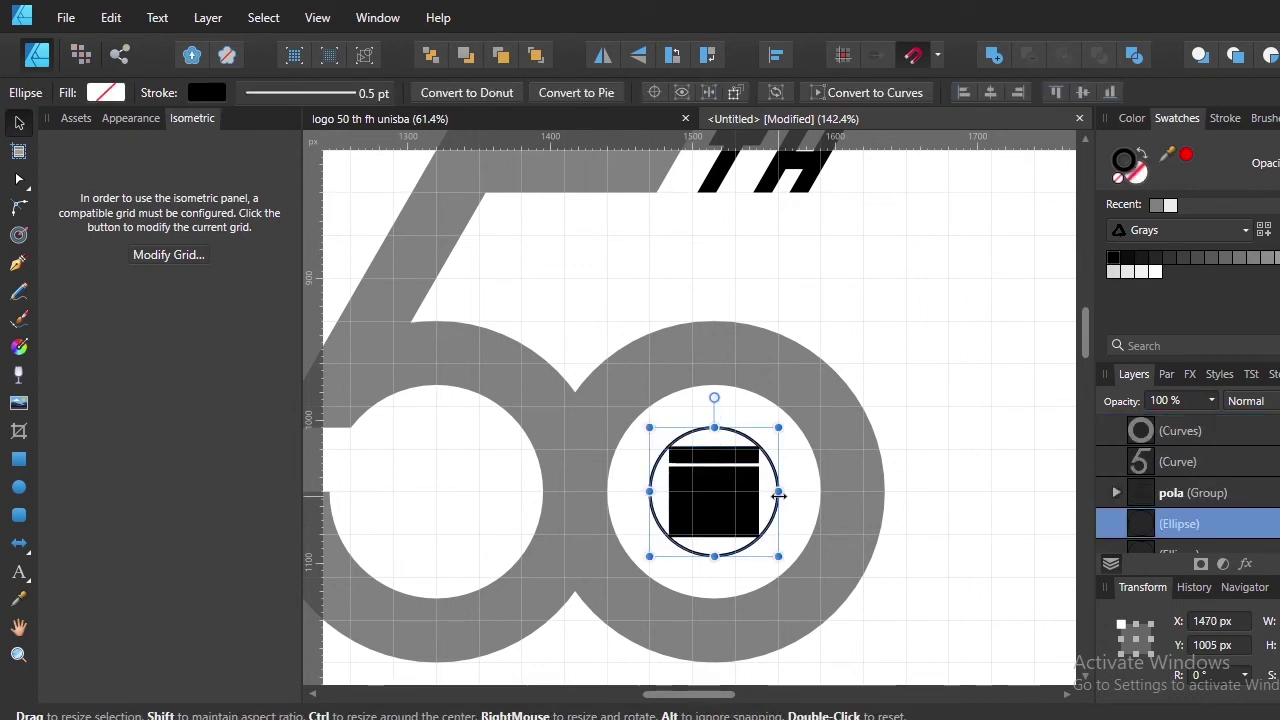
click(951, 462)
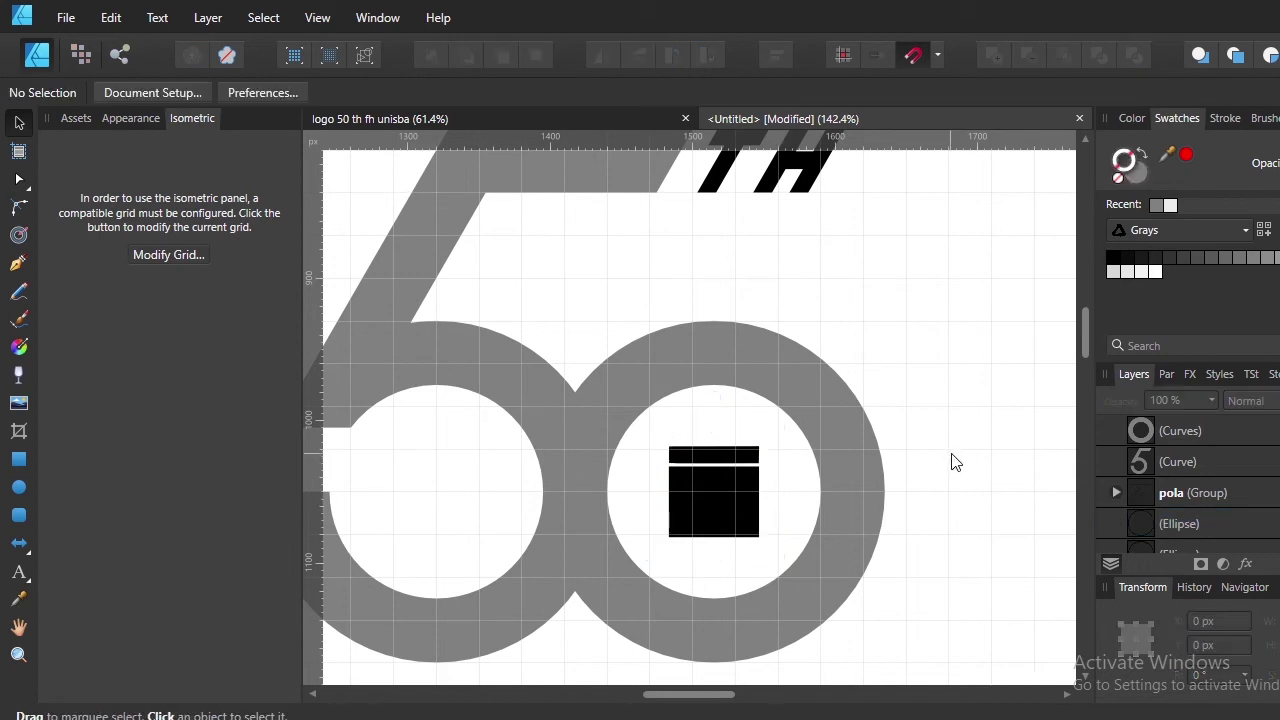
Zoom around to review the logo, then bring up the ColorsWall Iron Man palette in the browser
scroll(792, 481, down, 1)
scroll(792, 481, down, 2)
scroll(740, 508, up, 2)
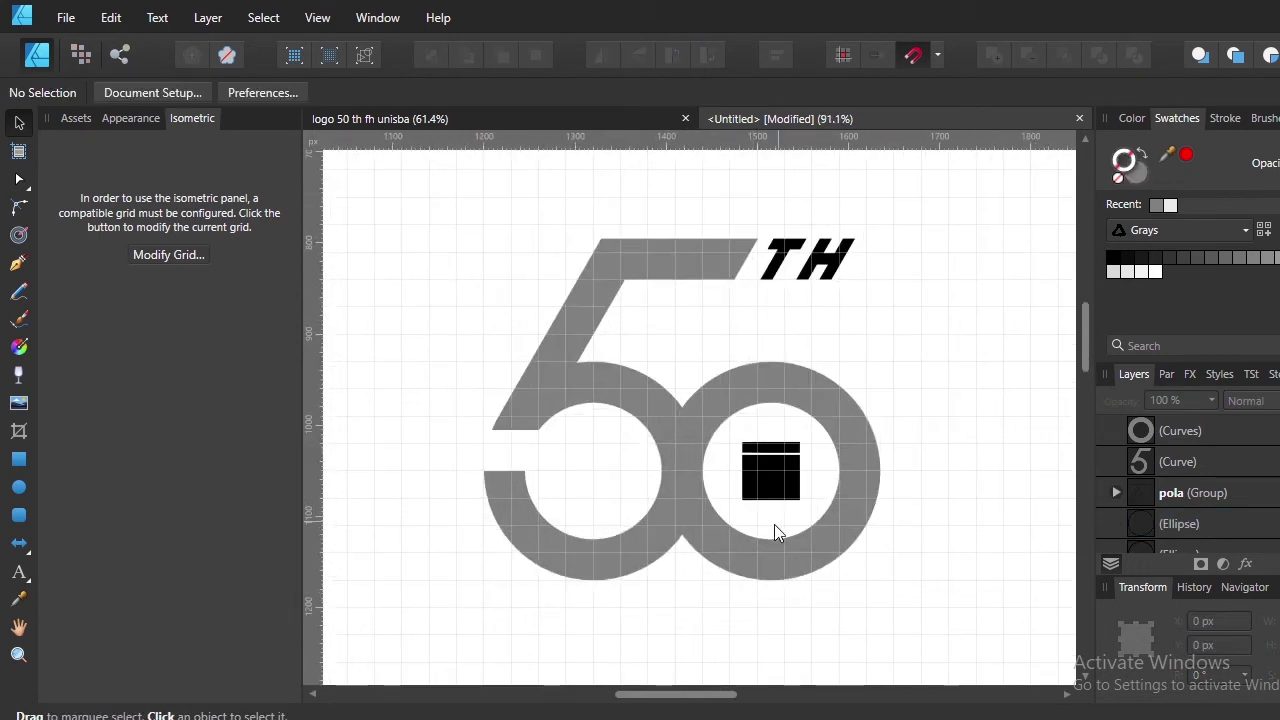
scroll(768, 530, up, 1)
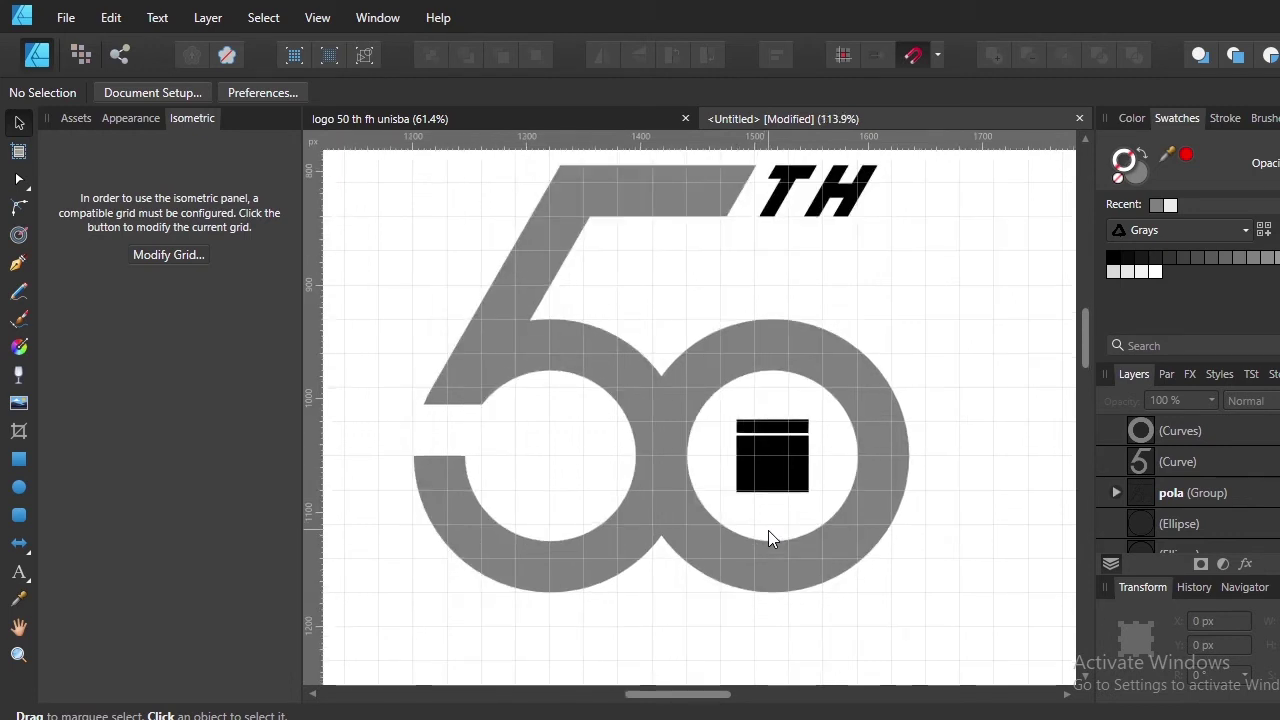
scroll(768, 530, up, 1)
scroll(772, 537, down, 2)
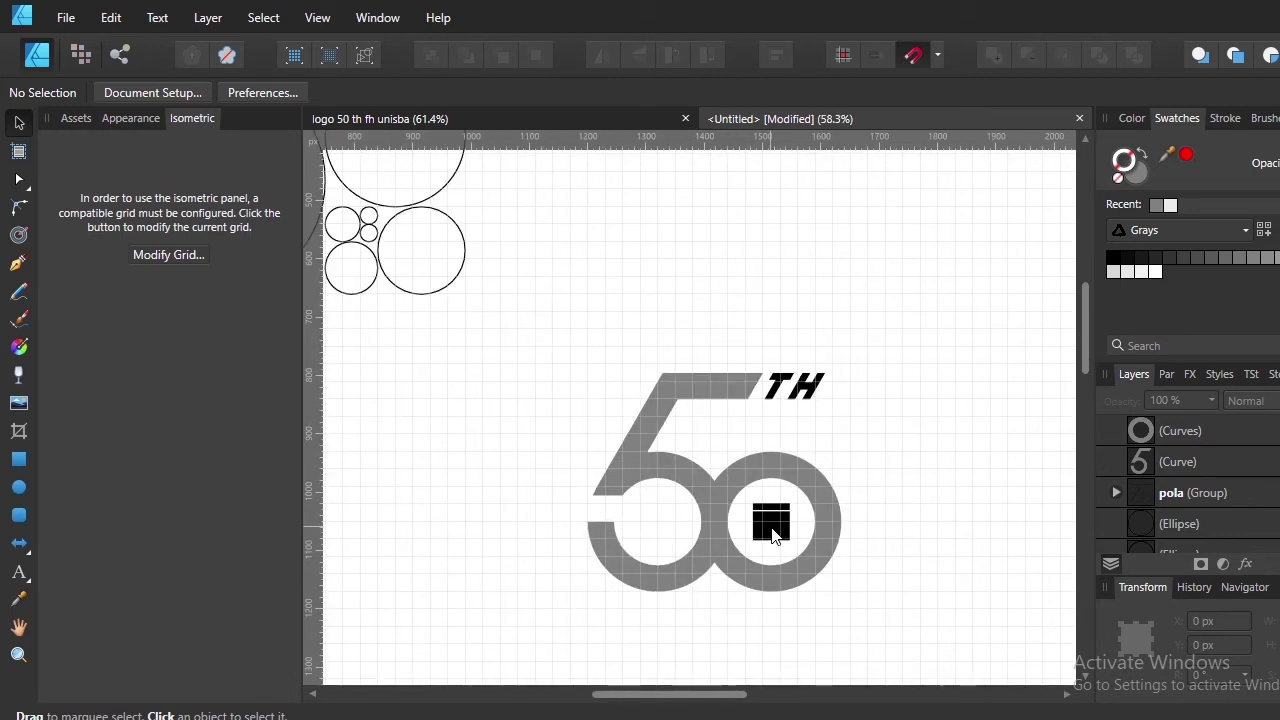
scroll(735, 541, up, 2)
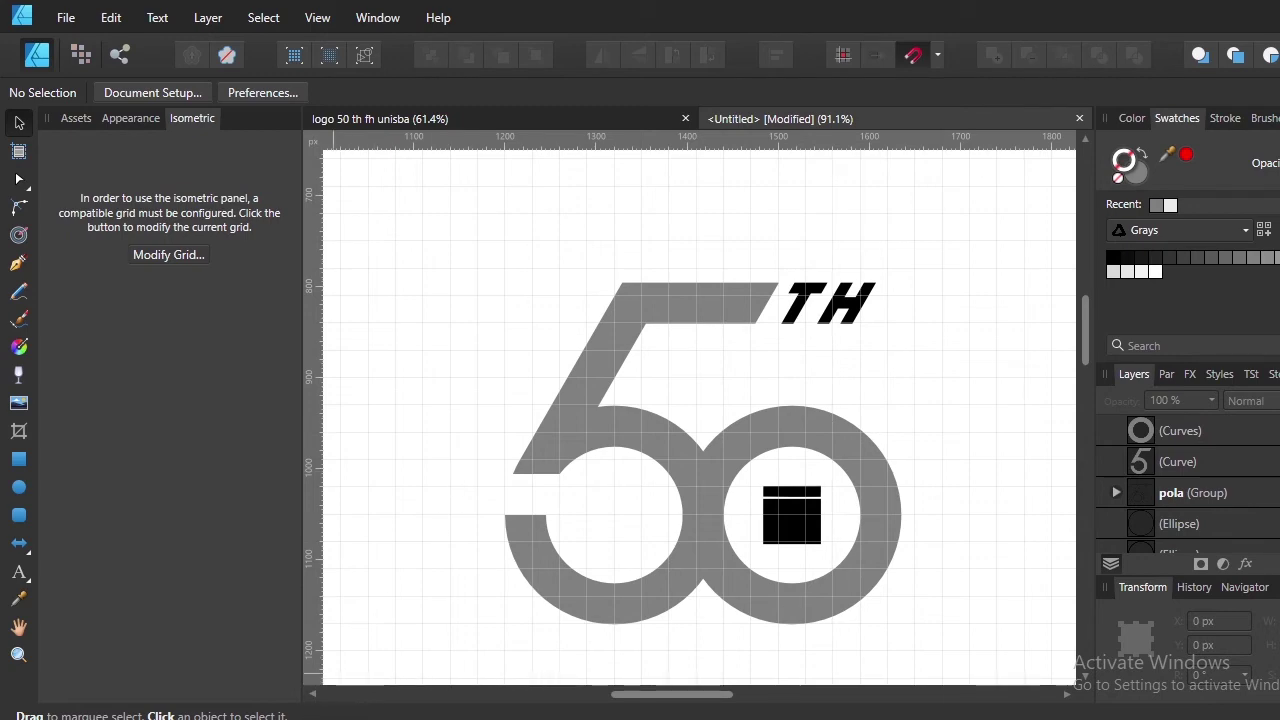
click(282, 716)
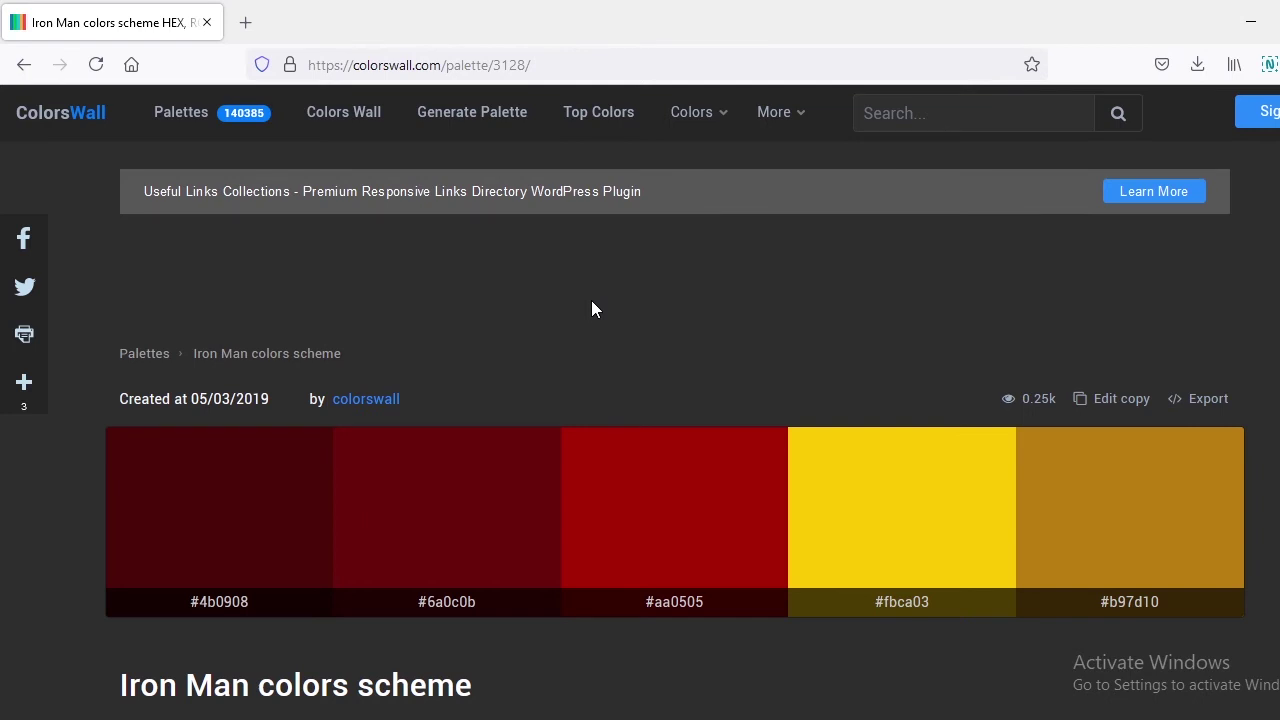
Select the dark red hex code 6a0c0b on the palette page and return to Affinity Designer
drag(441, 69, 357, 74)
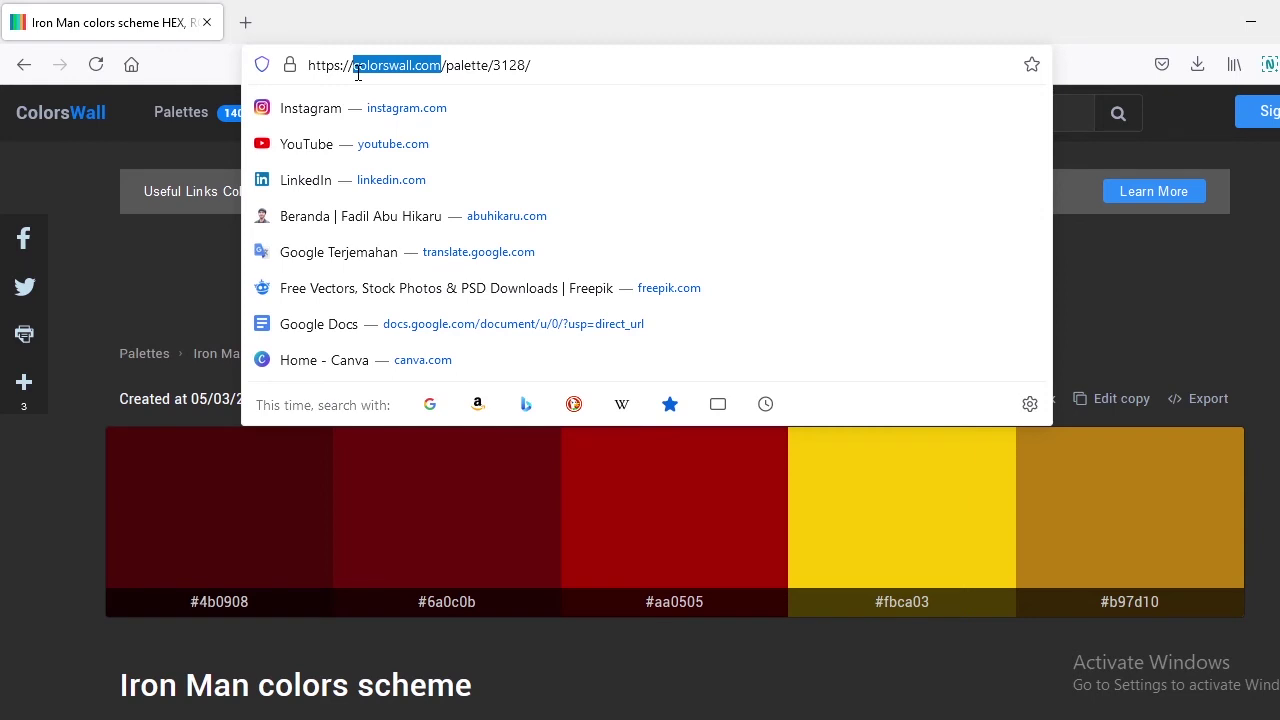
key(Escape)
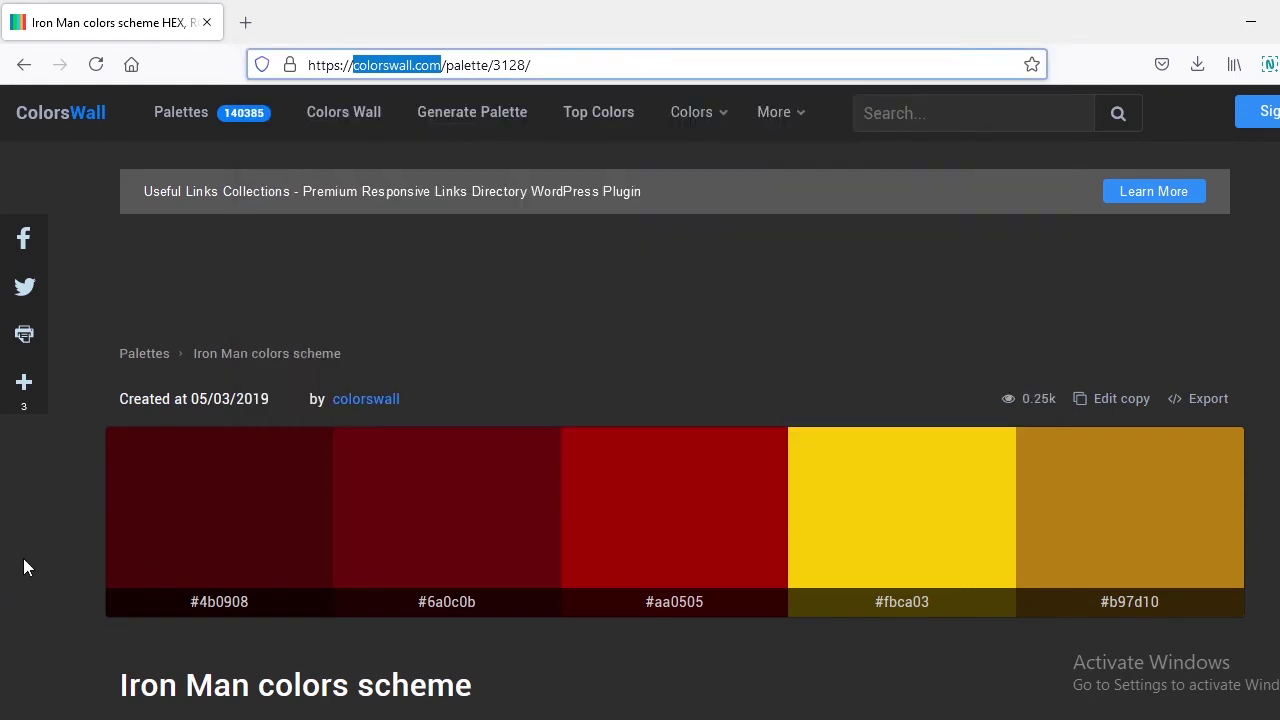
click(23, 558)
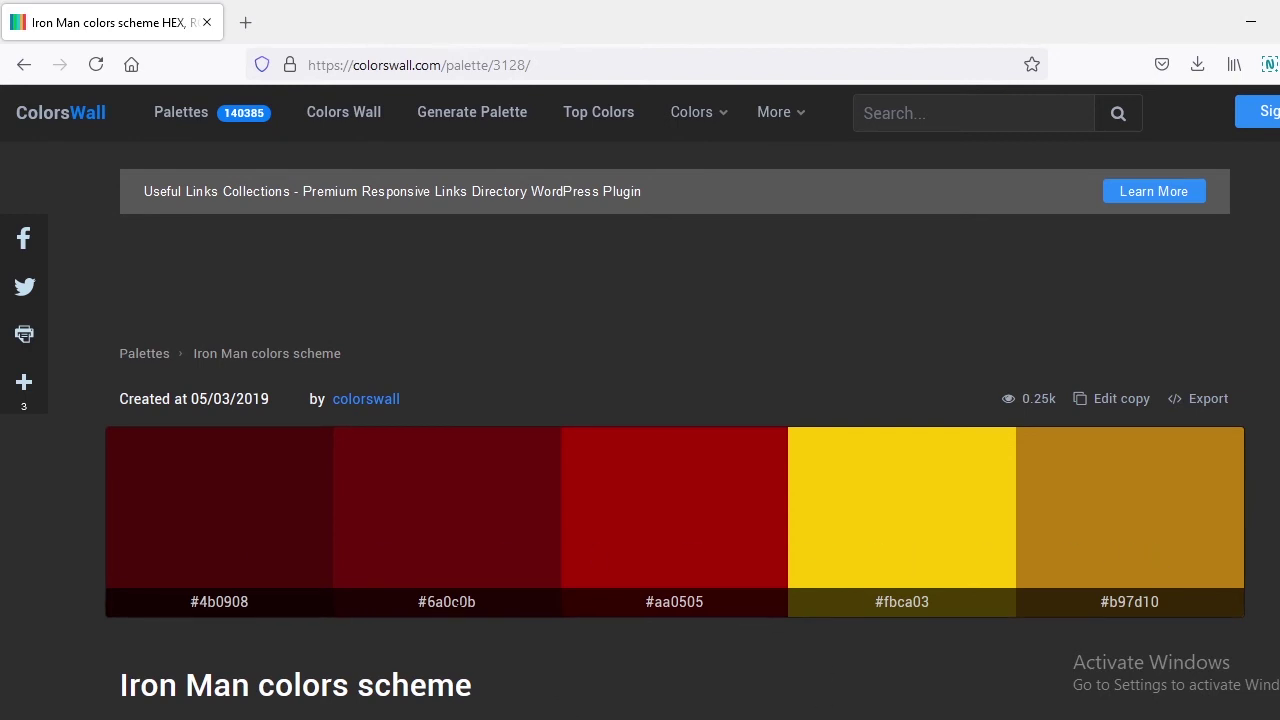
double_click(462, 601)
key(alt+Tab)
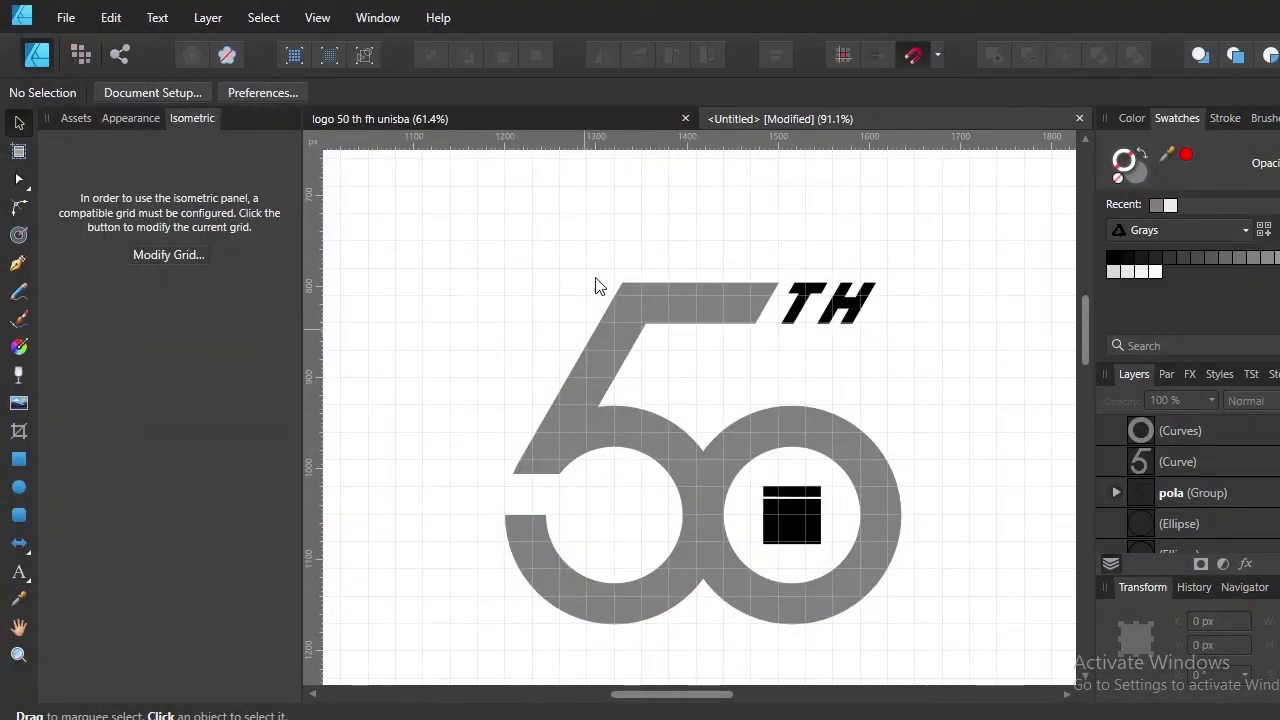
Draw a small square to the right of the logo
scroll(864, 471, right, 3)
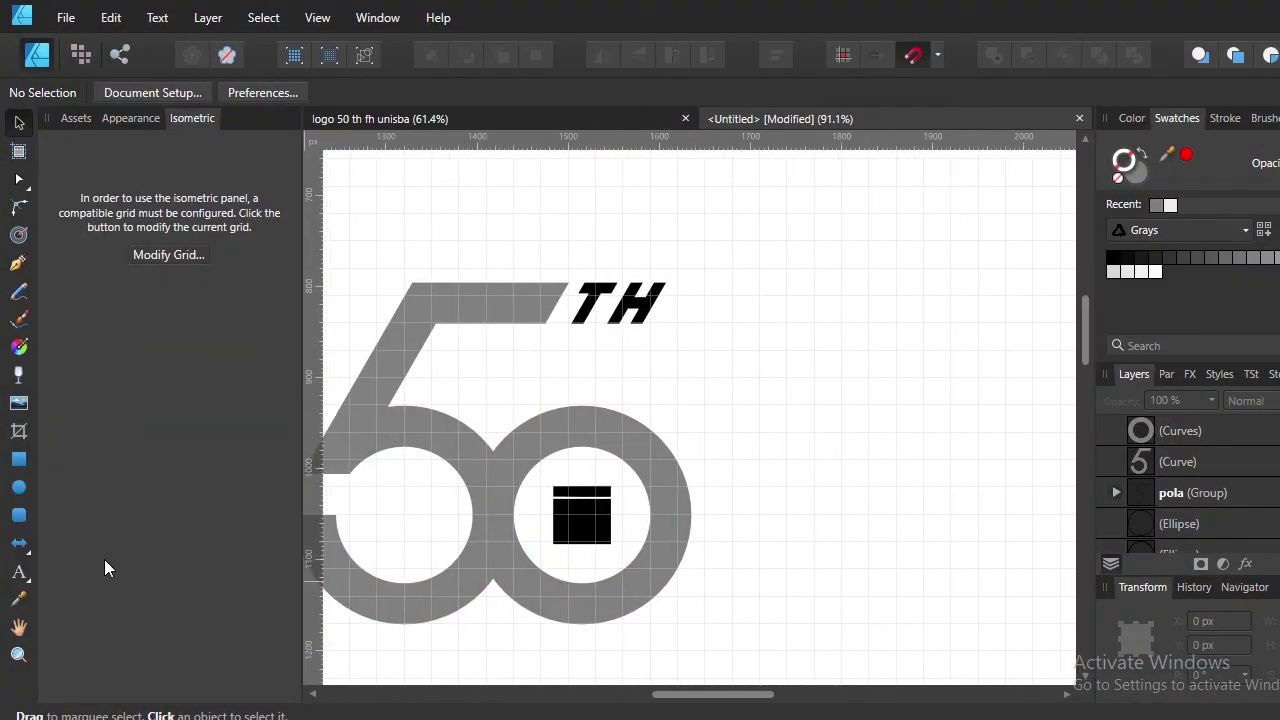
click(26, 461)
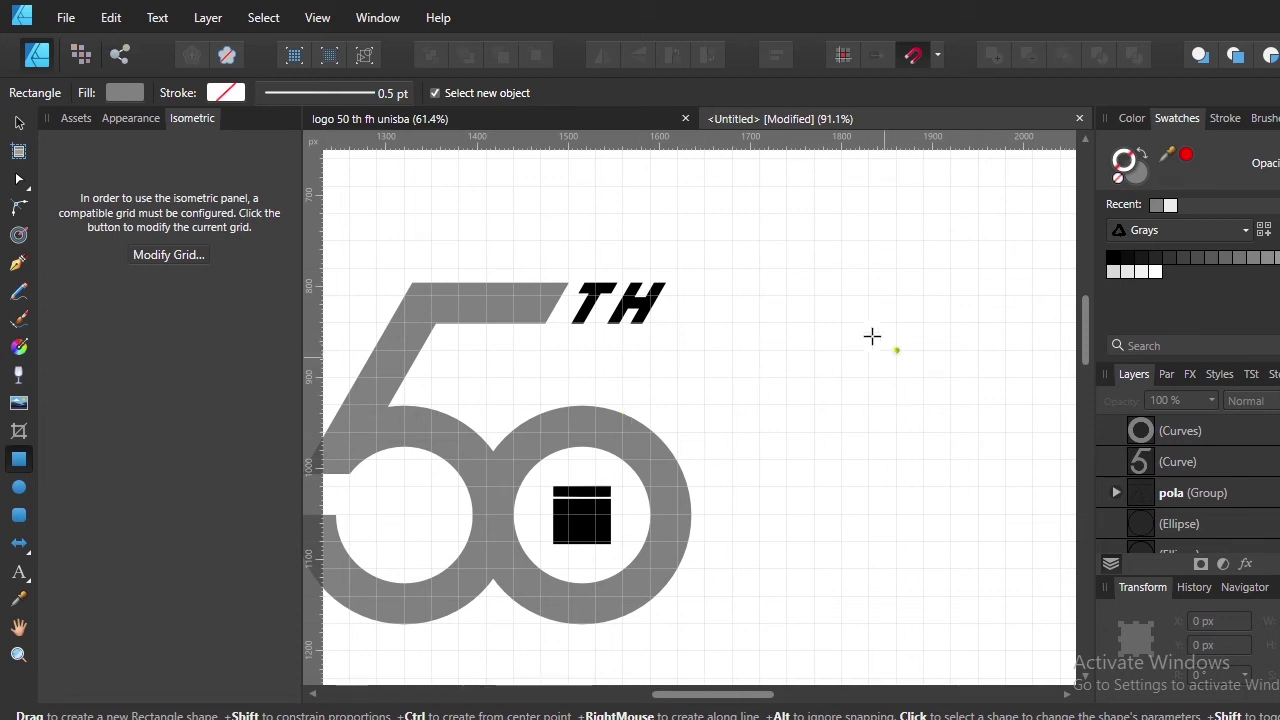
drag(840, 294, 870, 322)
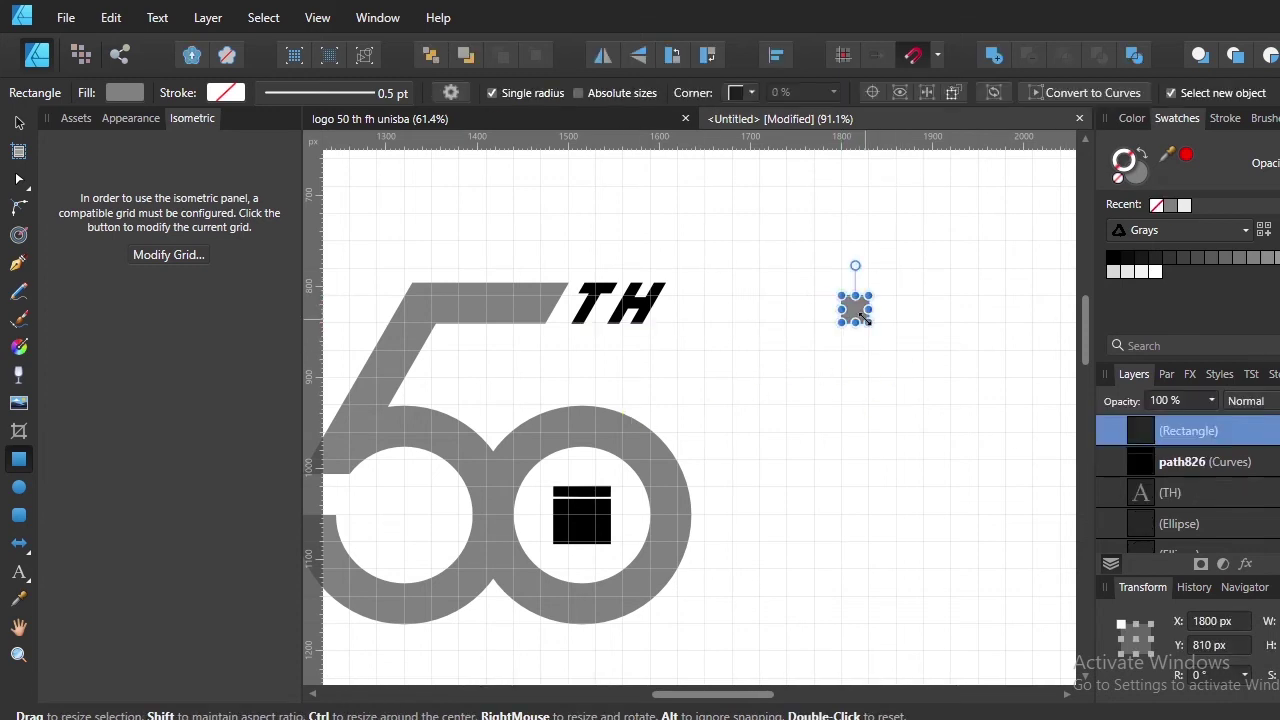
scroll(862, 316, up, 2)
scroll(870, 320, up, 3)
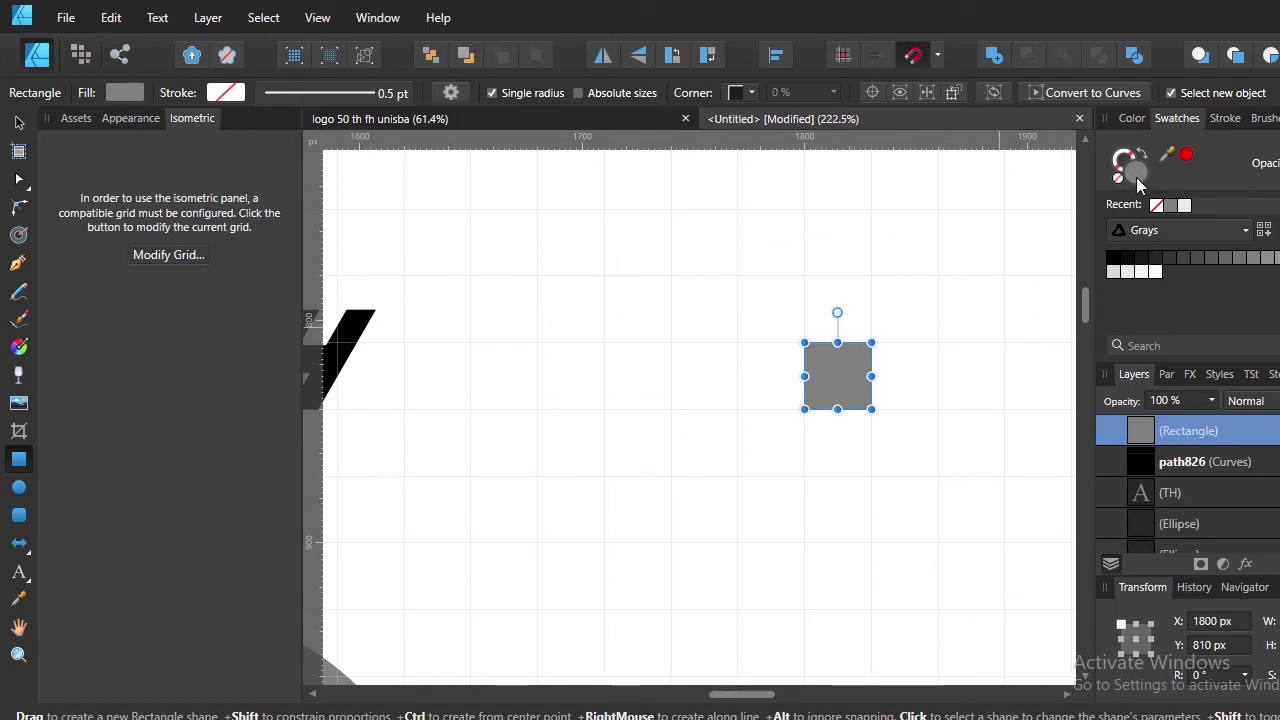
Fill the square with dark red 6A0C0B and duplicate it
double_click(1136, 177)
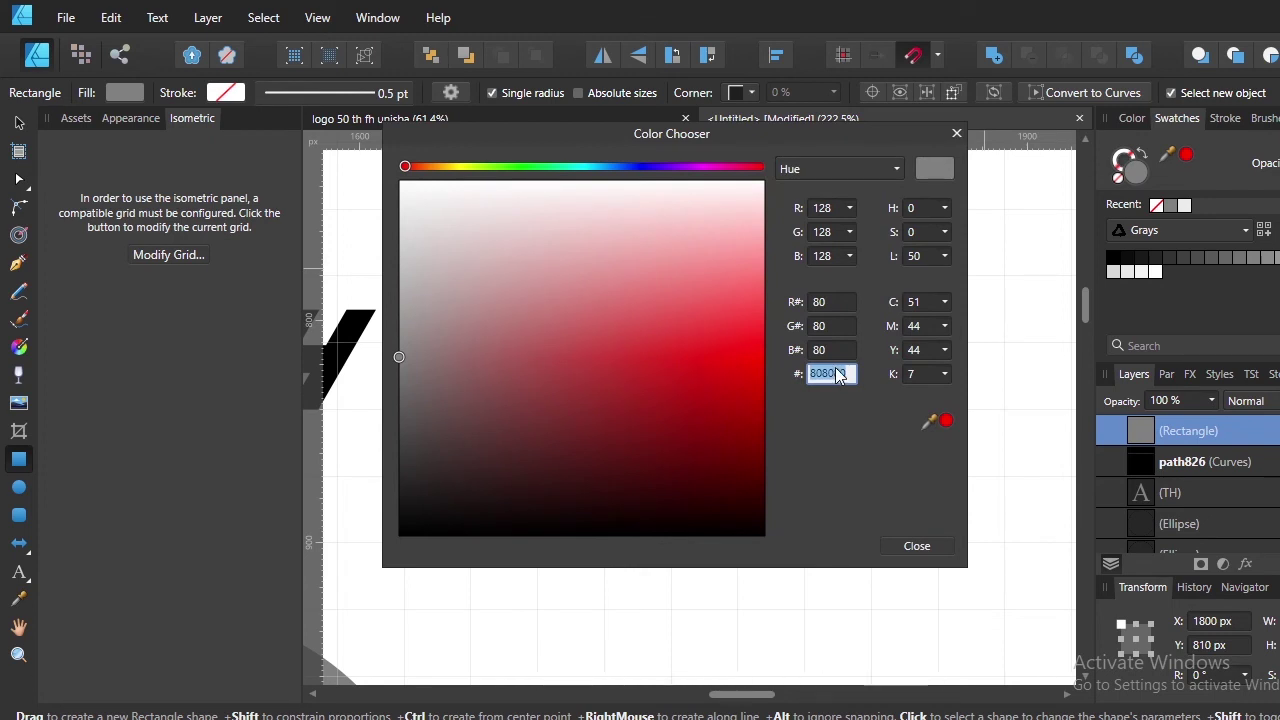
text(6a0c0c)
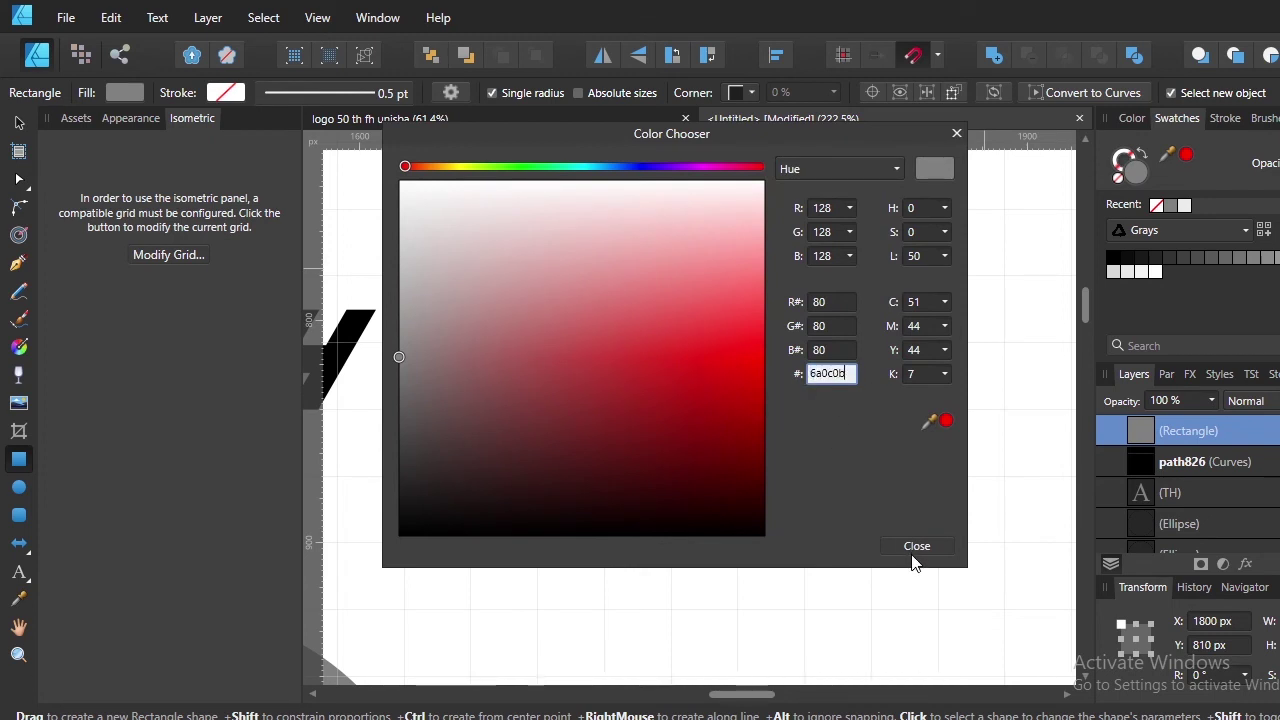
key(Return)
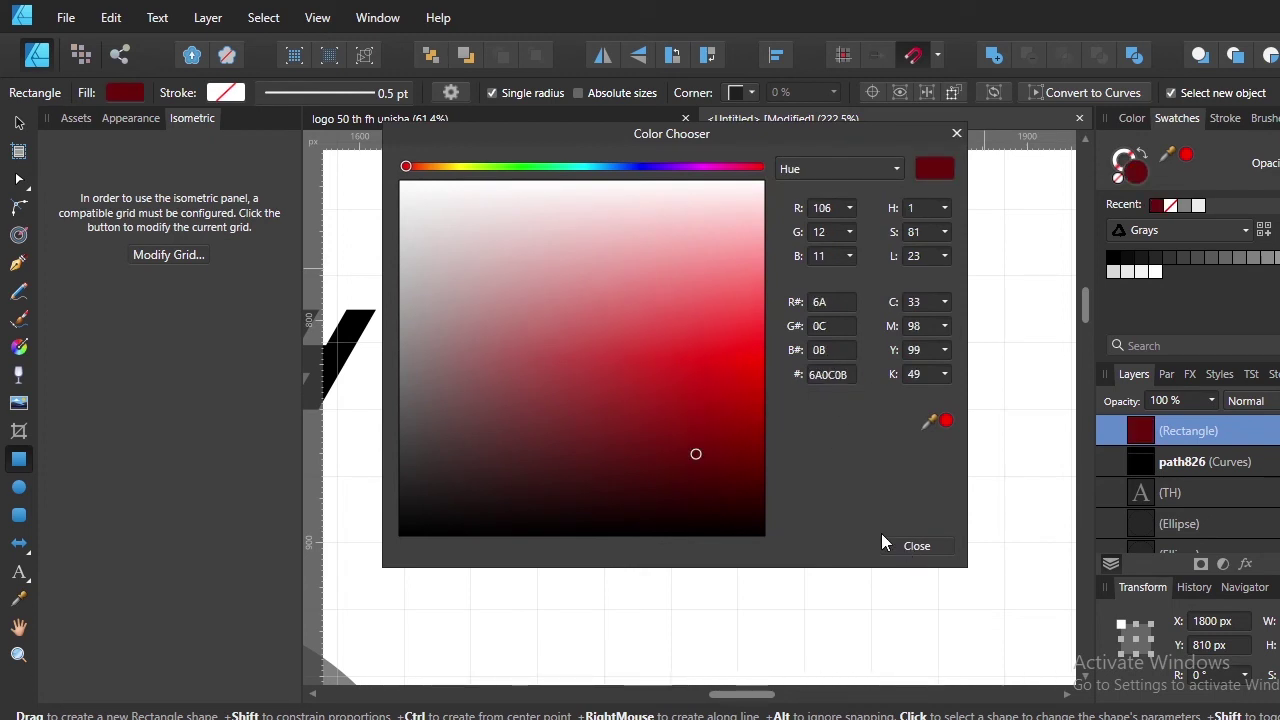
click(905, 550)
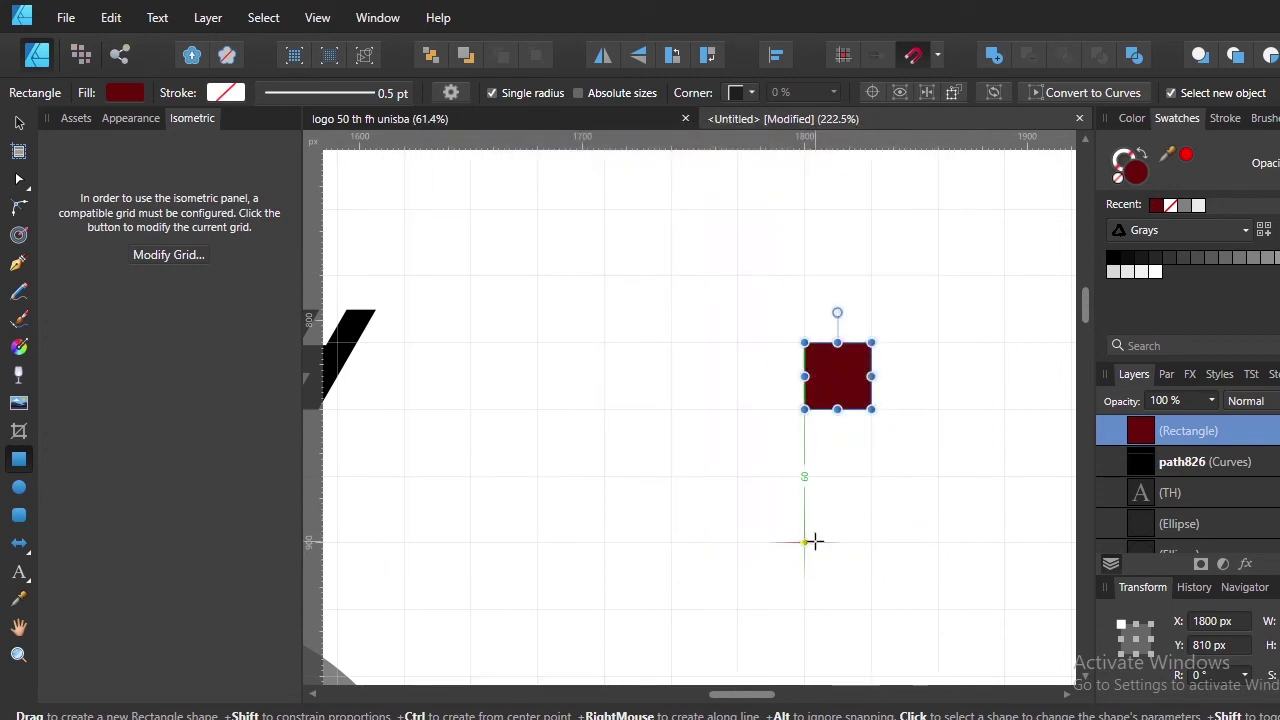
key(v)
key(ctrl+j)
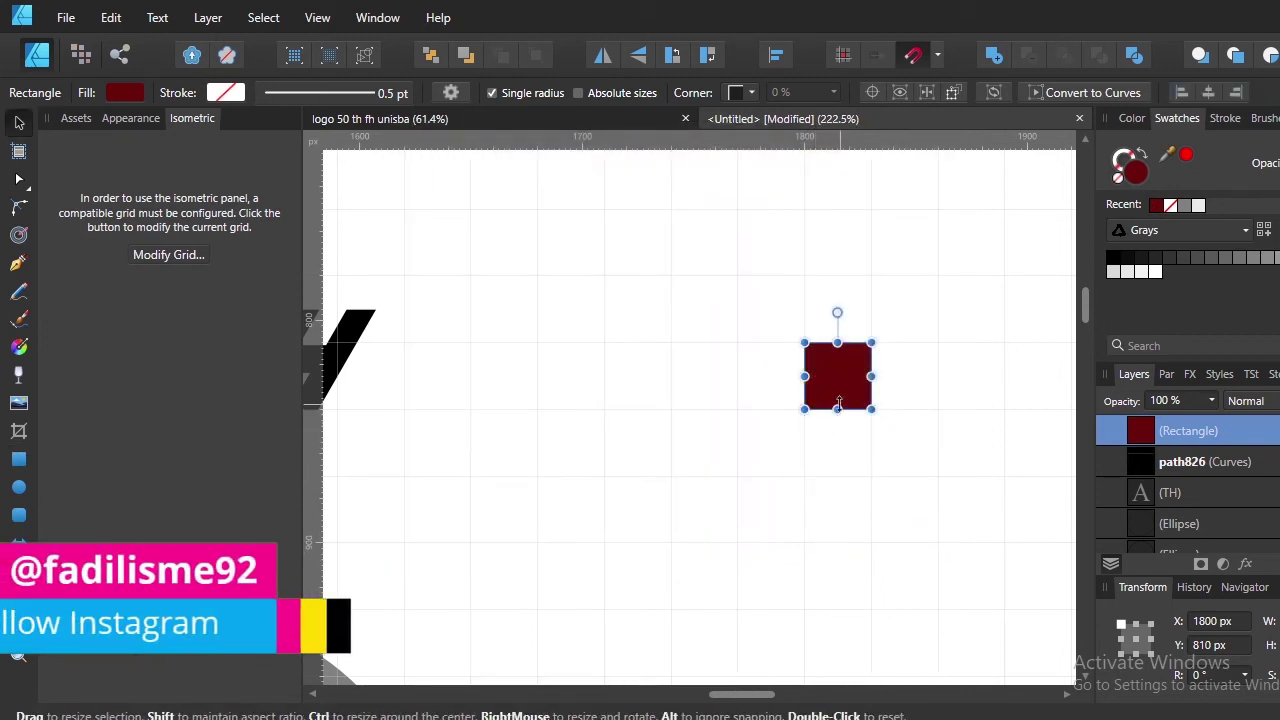
Stack four dark red rectangles in a column by moving the copy down and repeating the duplicate
drag(848, 385, 848, 452)
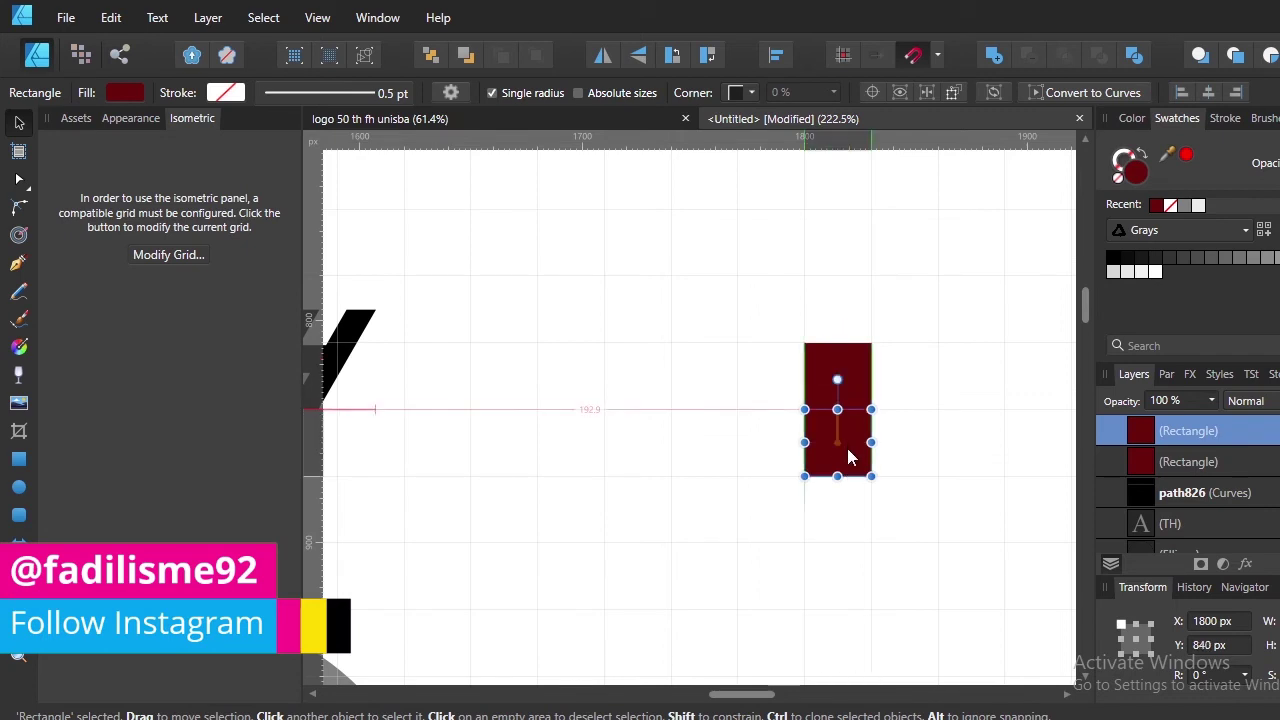
key(ctrl+j)
key(ctrl+j)
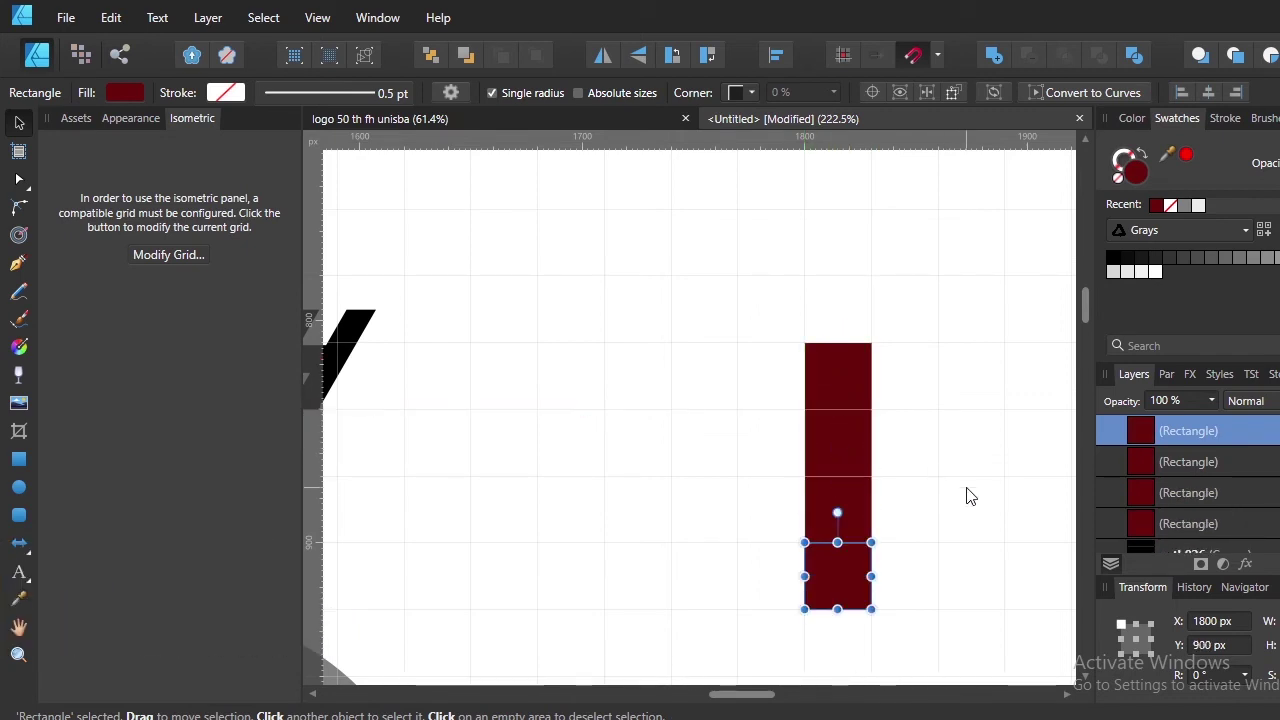
key(alt+Tab)
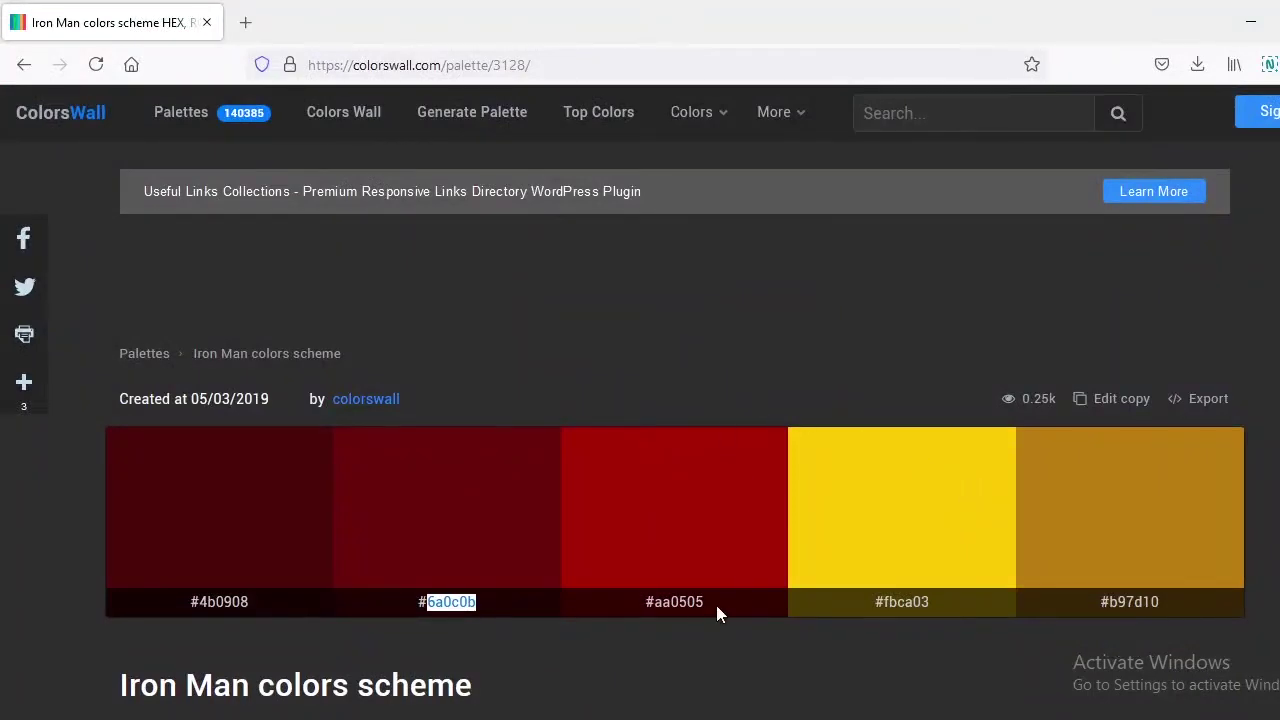
Fill the second rectangle with the red hex AA0505 copied from the palette page
double_click(688, 602)
key(ctrl+c)
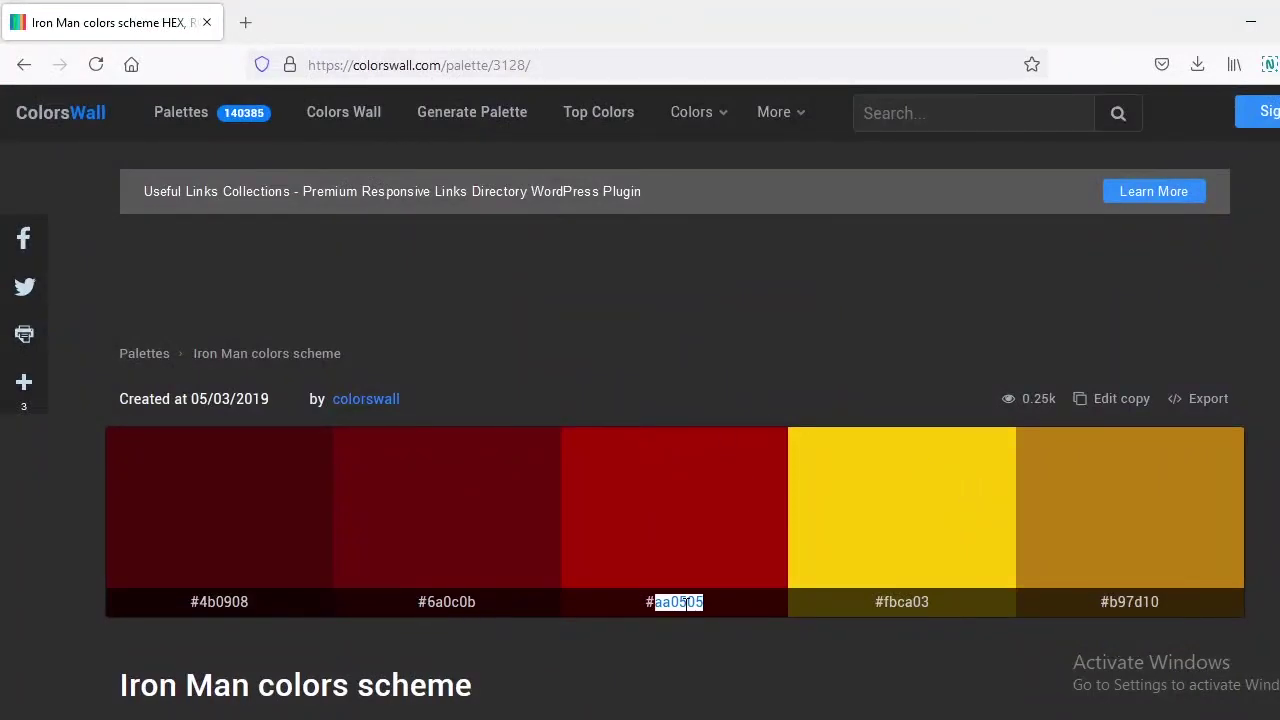
key(alt+Tab)
click(838, 450)
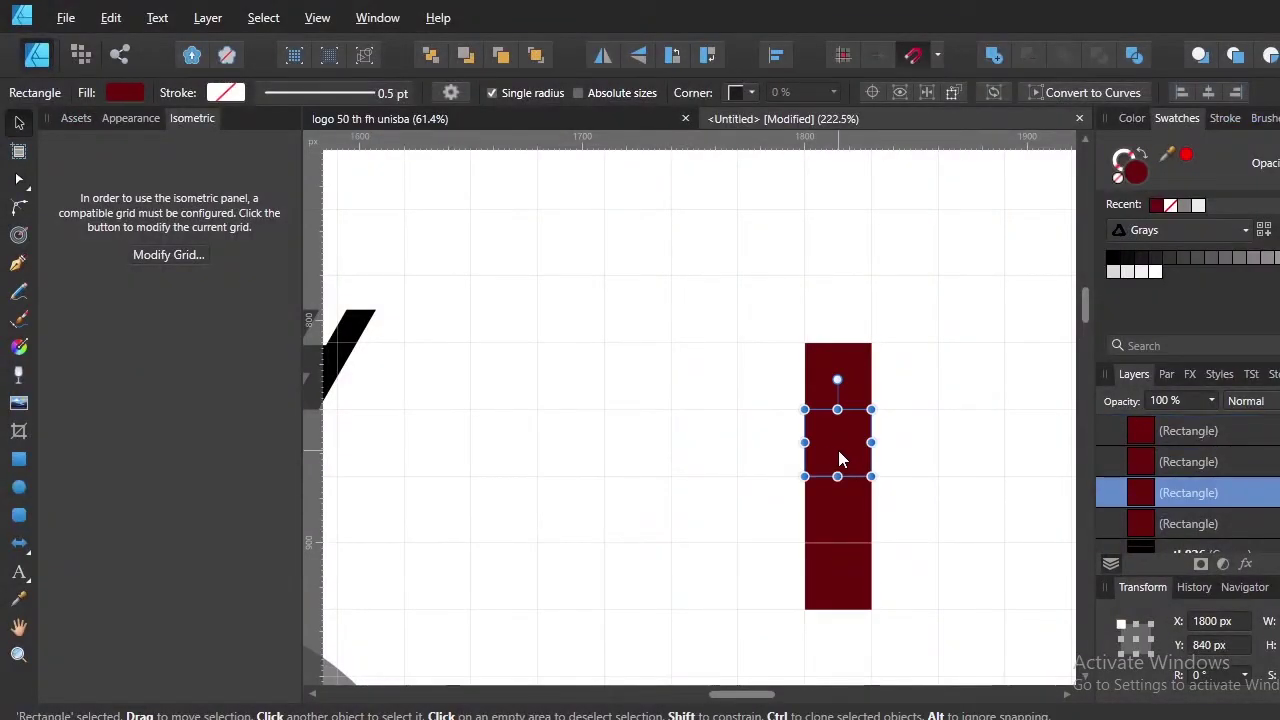
double_click(1134, 172)
key(ctrl+v)
key(Return)
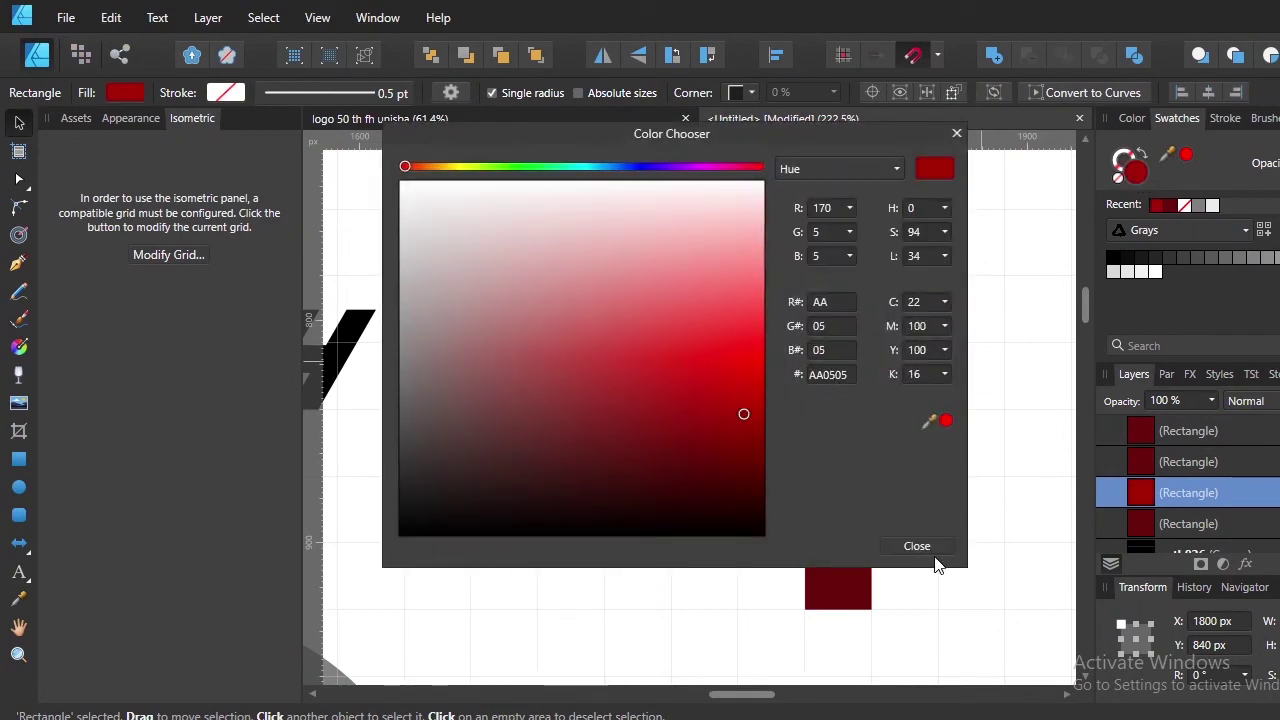
click(925, 549)
Fill the third rectangle with the yellow hex FBCA03 from the palette
key(alt+Tab)
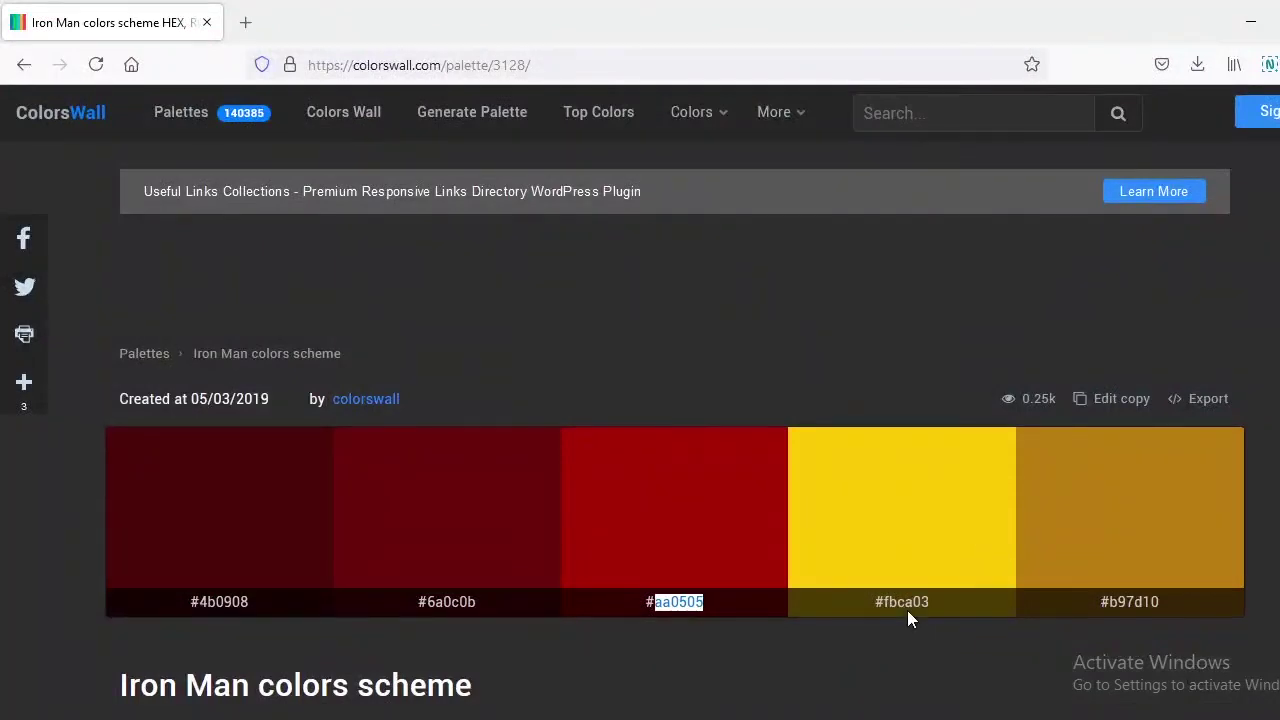
double_click(905, 602)
key(ctrl+c)
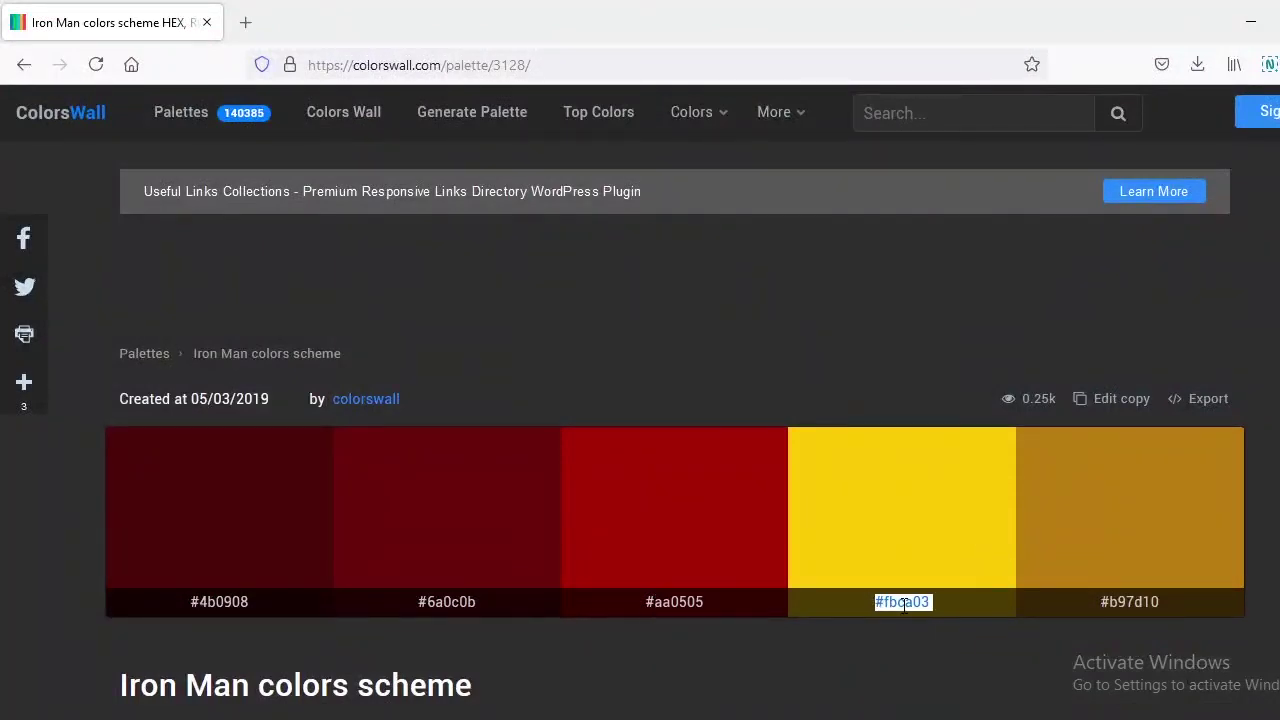
key(alt+Tab)
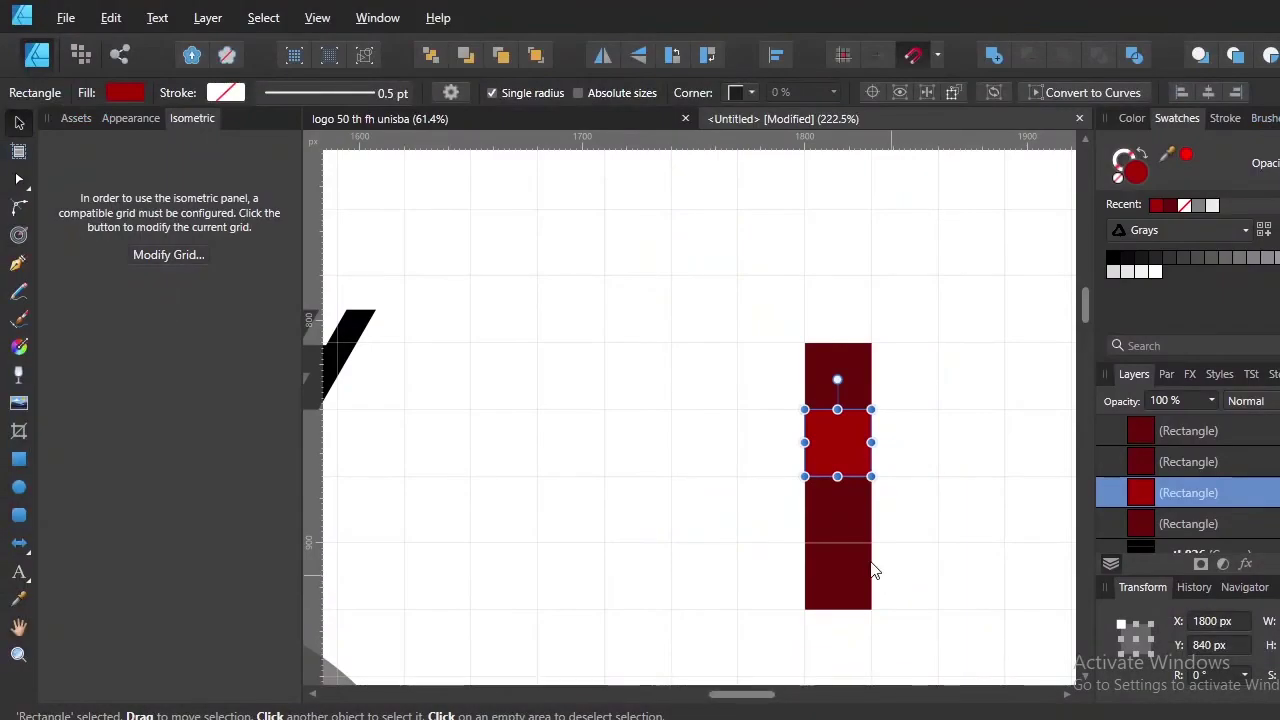
click(860, 510)
double_click(1146, 176)
double_click(843, 373)
key(ctrl+v)
key(Return)
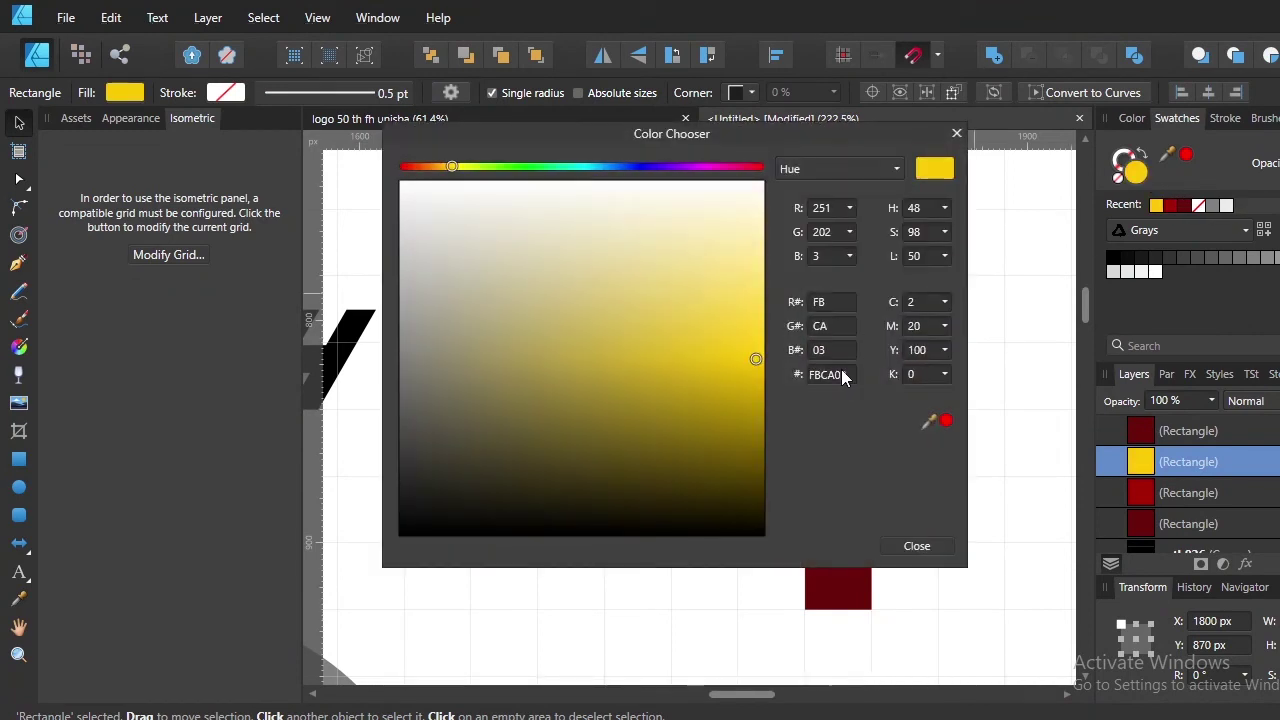
click(922, 546)
Fill the bottom rectangle with the gold hex B97D10 and deselect everything
click(860, 582)
key(alt+Tab)
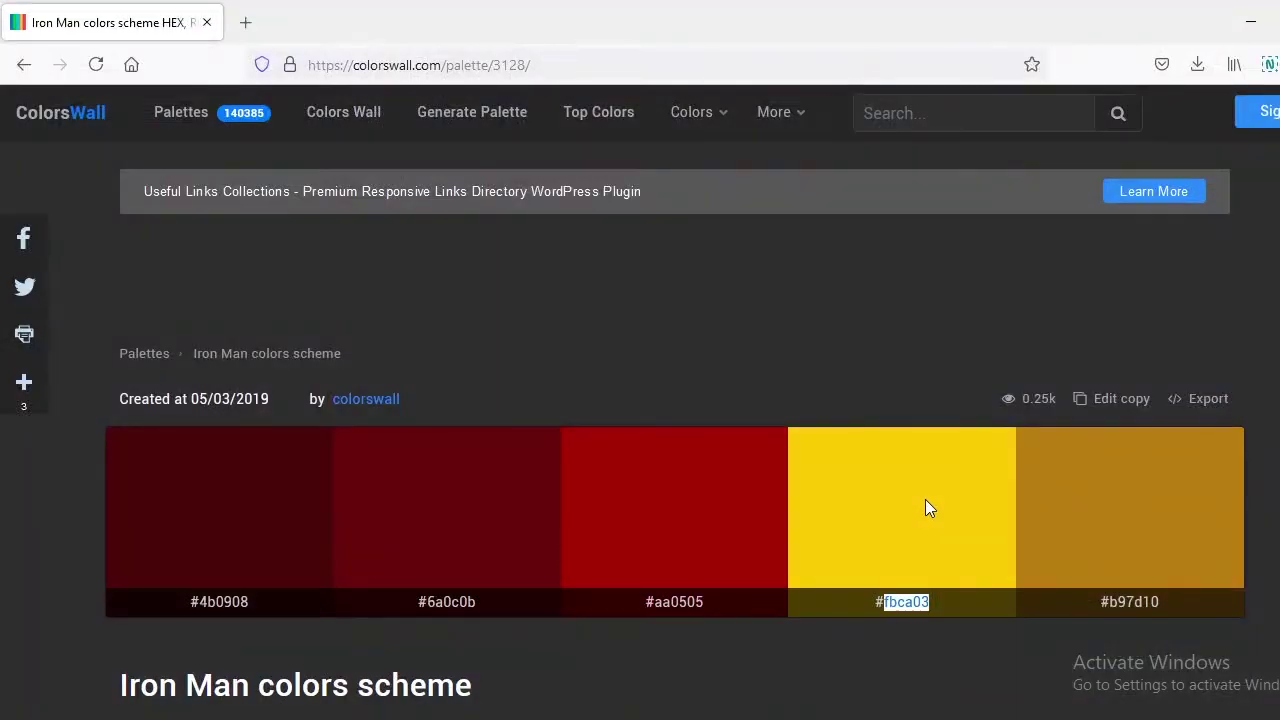
double_click(1131, 601)
key(ctrl+c)
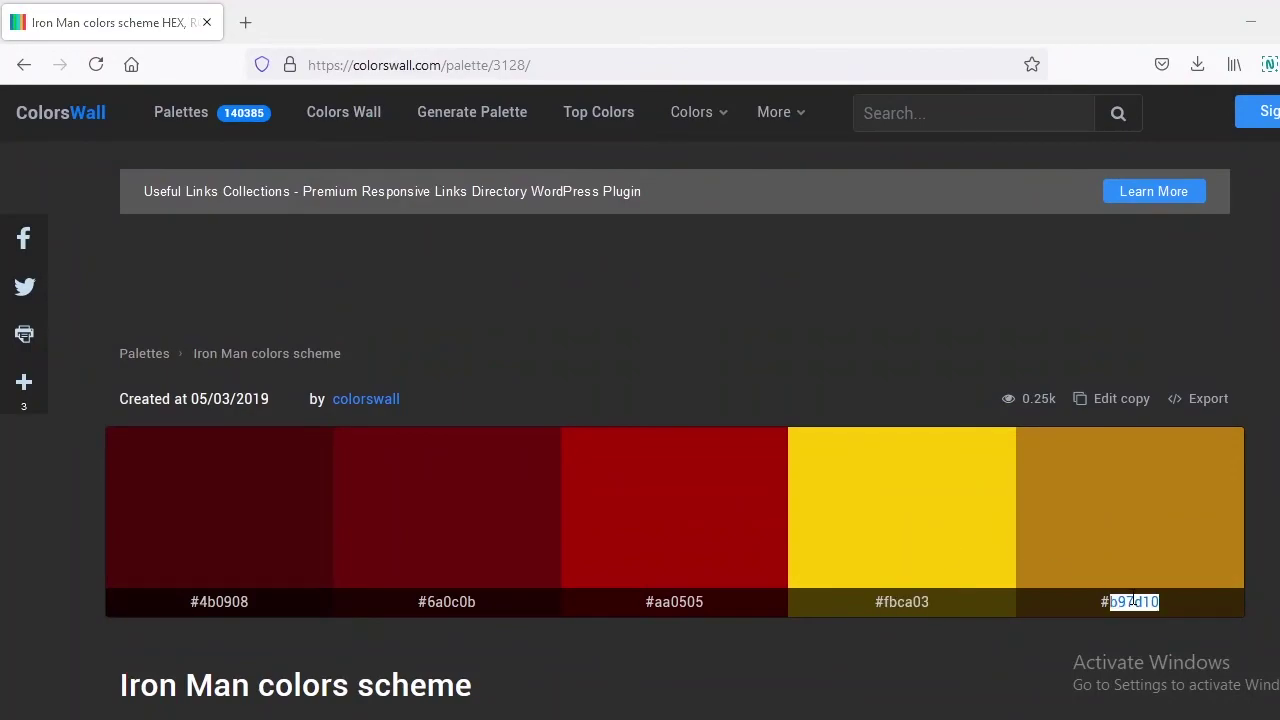
key(alt+Tab)
double_click(1138, 173)
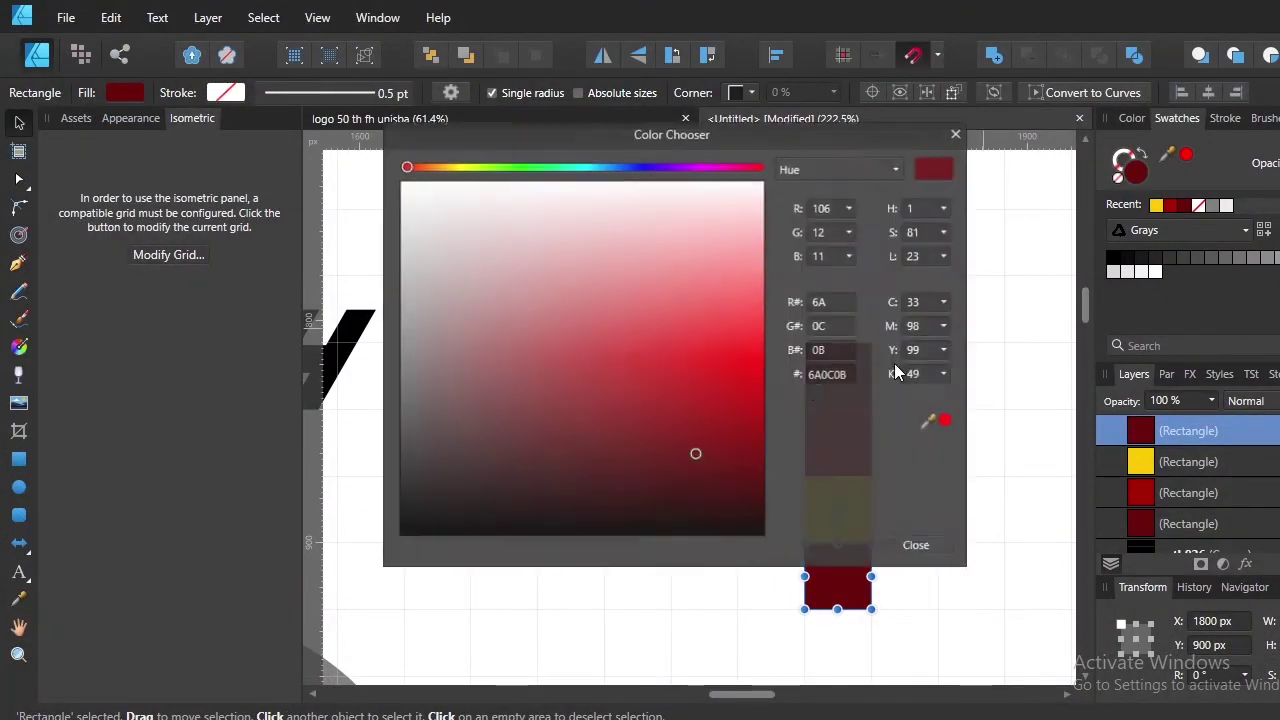
double_click(828, 375)
key(ctrl+v)
key(Return)
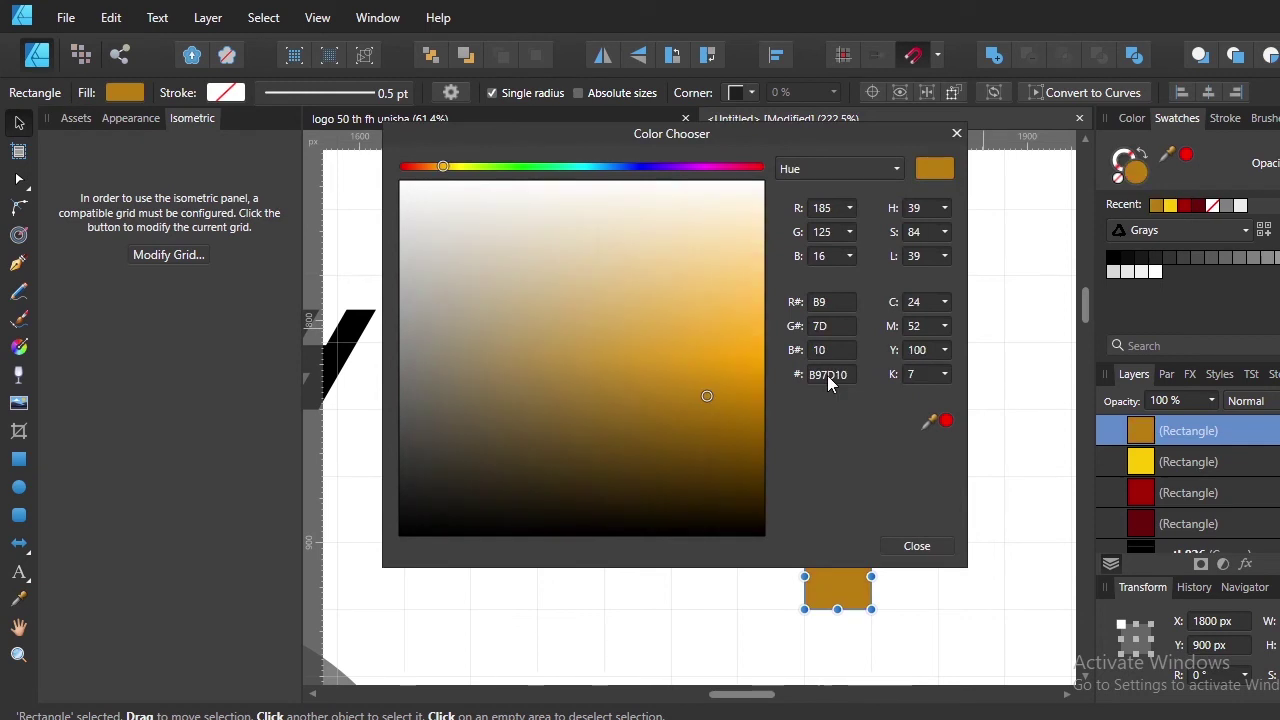
click(945, 552)
click(645, 575)
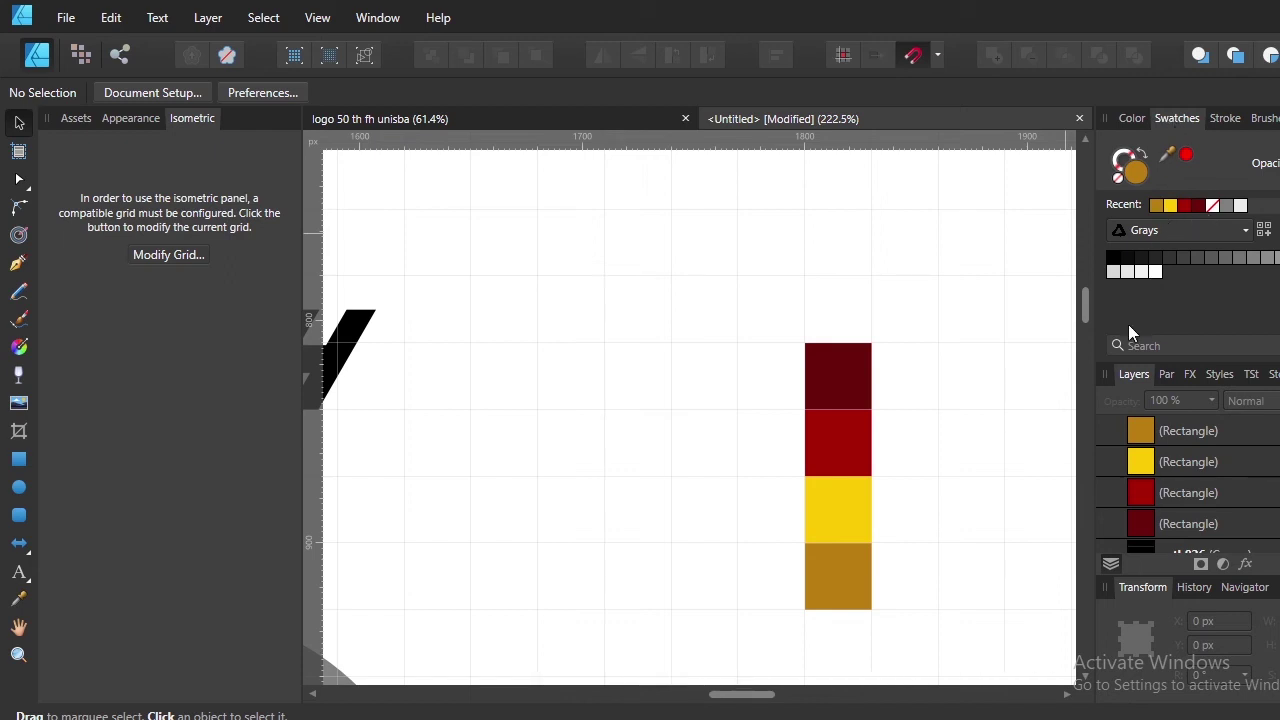
Zoom out and pan so the whole grey 50TH logo is centred, with the 5 selected
scroll(477, 568, down, 3)
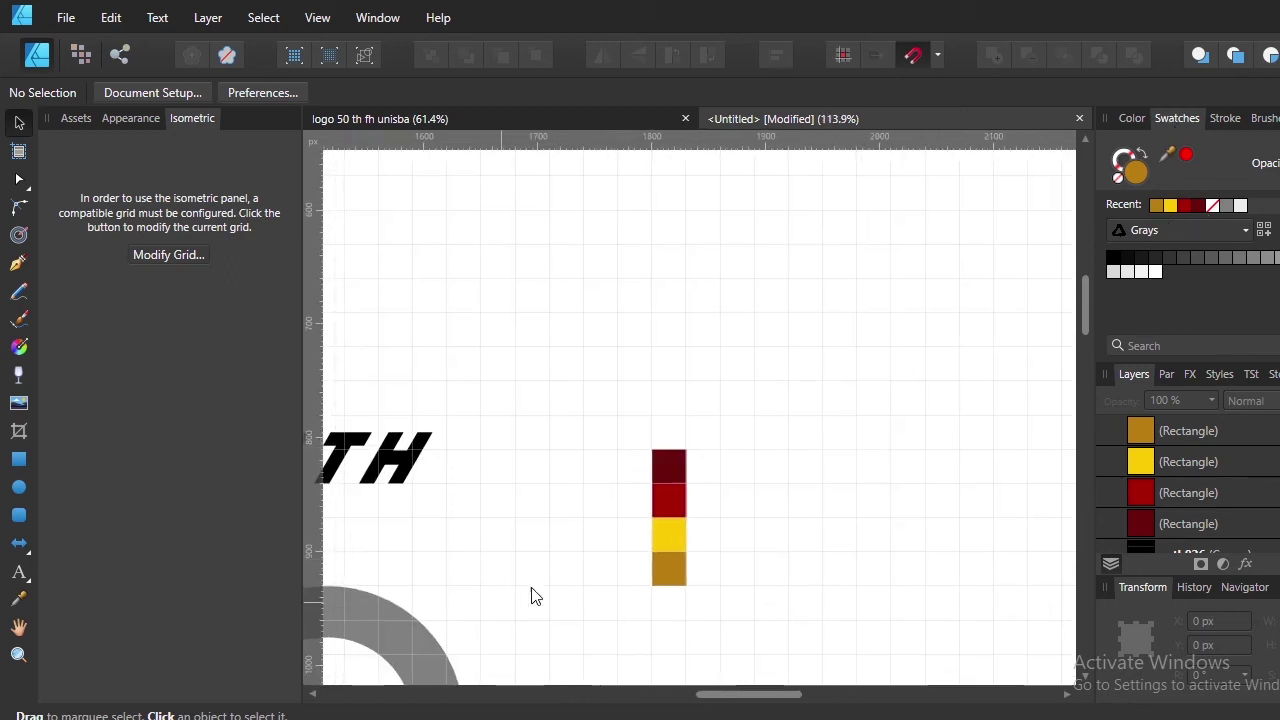
drag(500, 609, 808, 386)
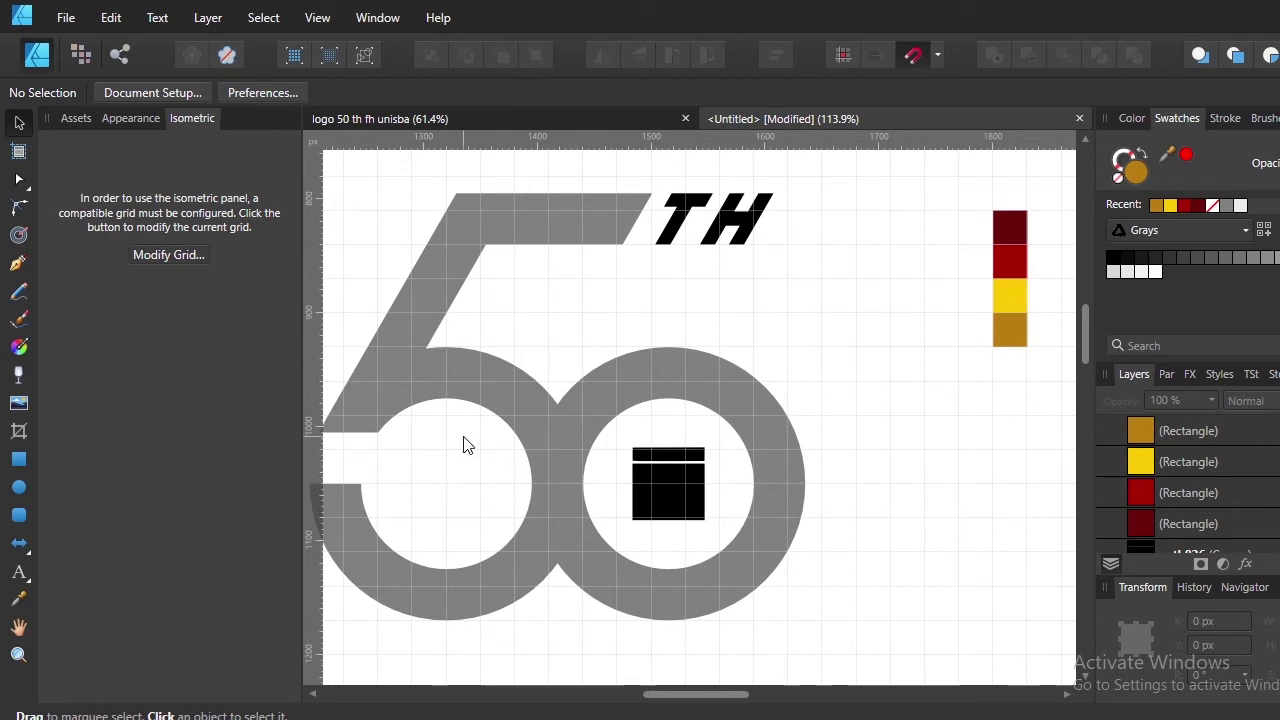
drag(522, 519, 637, 513)
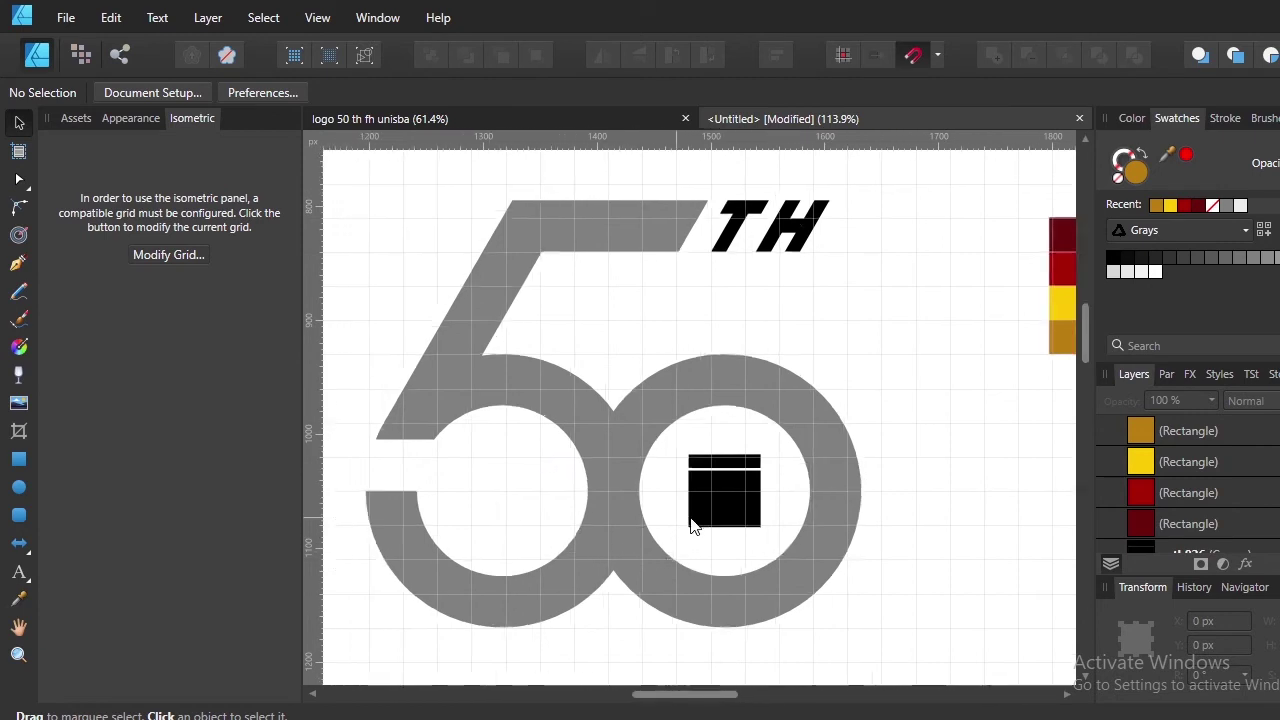
click(551, 374)
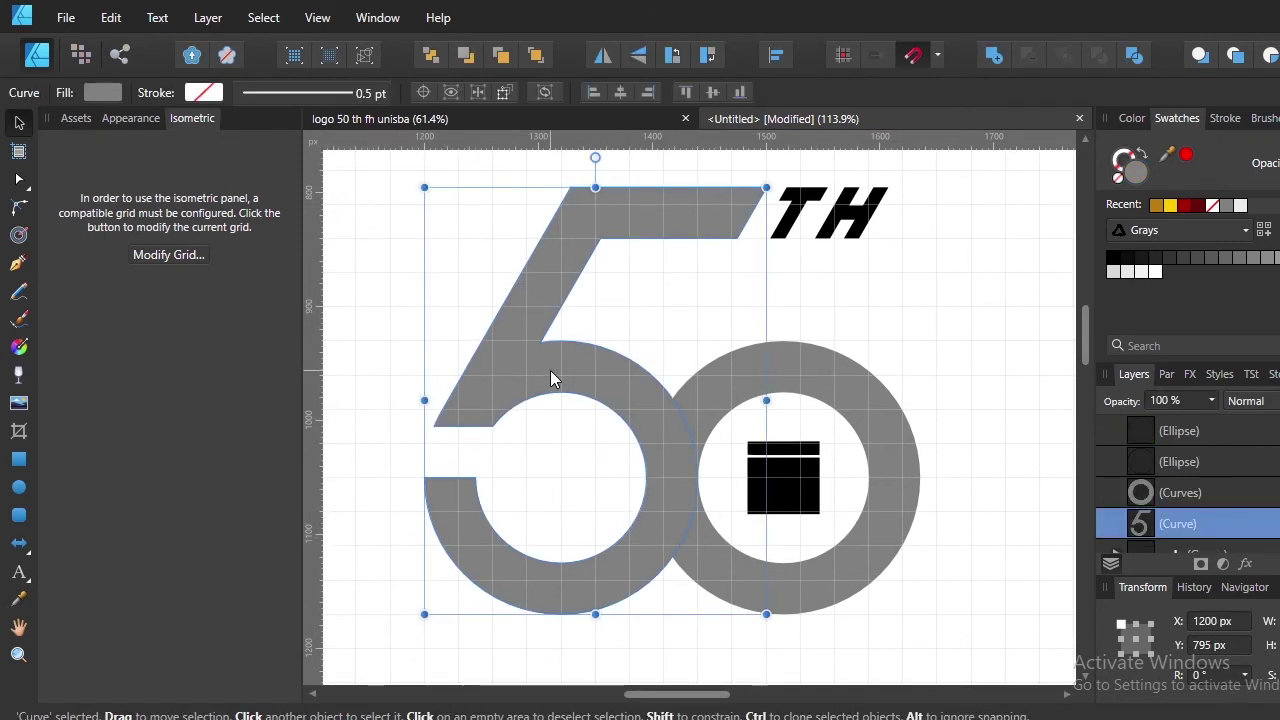
scroll(553, 378, down, 1)
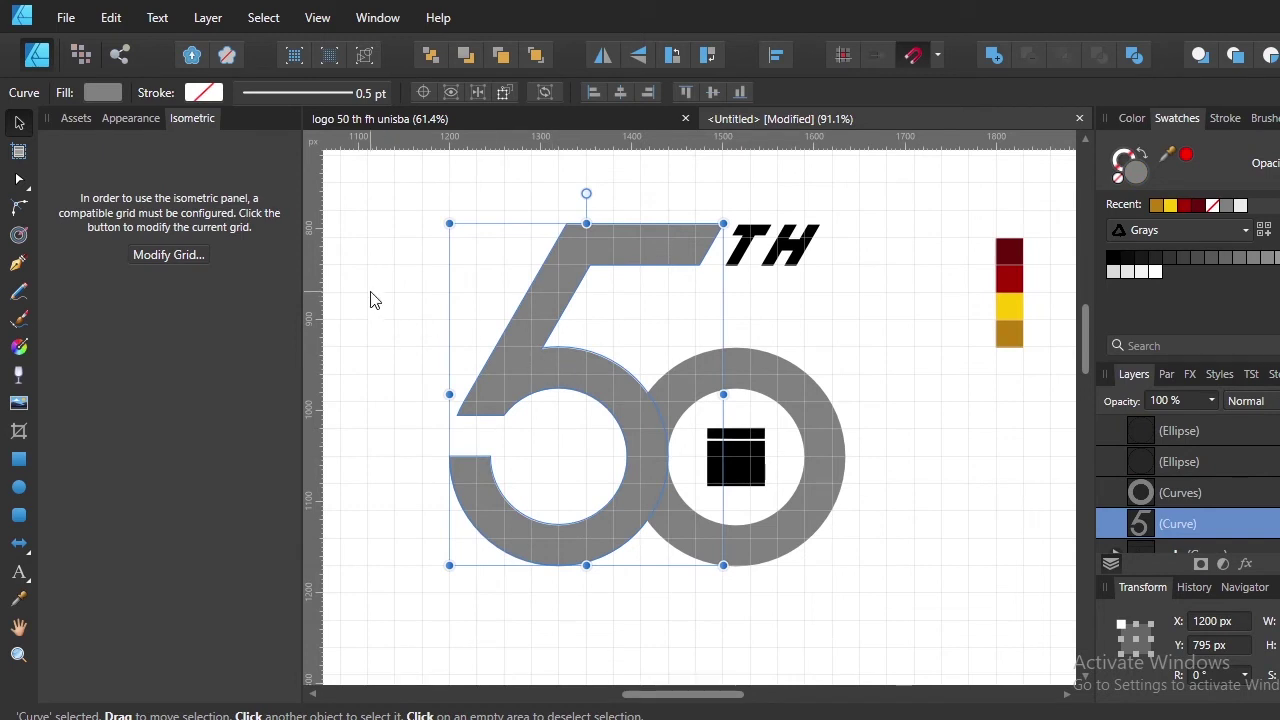
Lay a diagonal linear gradient across the 5 with both stops dark red
click(21, 355)
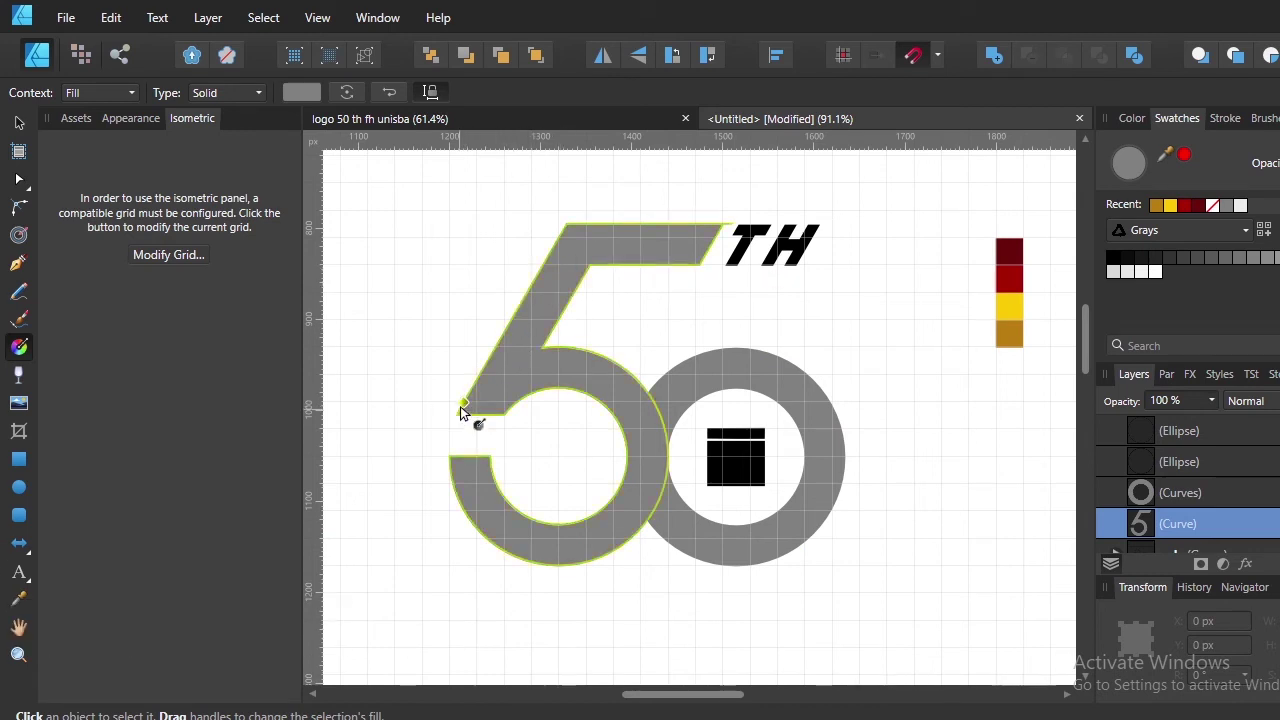
mouse_move(550, 271)
mouse_down()
mouse_move(566, 251)
mouse_move(633, 540)
mouse_up()
mouse_move(630, 538)
mouse_down()
mouse_move(531, 438)
mouse_move(531, 295)
mouse_move(448, 293)
mouse_move(395, 237)
mouse_move(641, 565)
mouse_up()
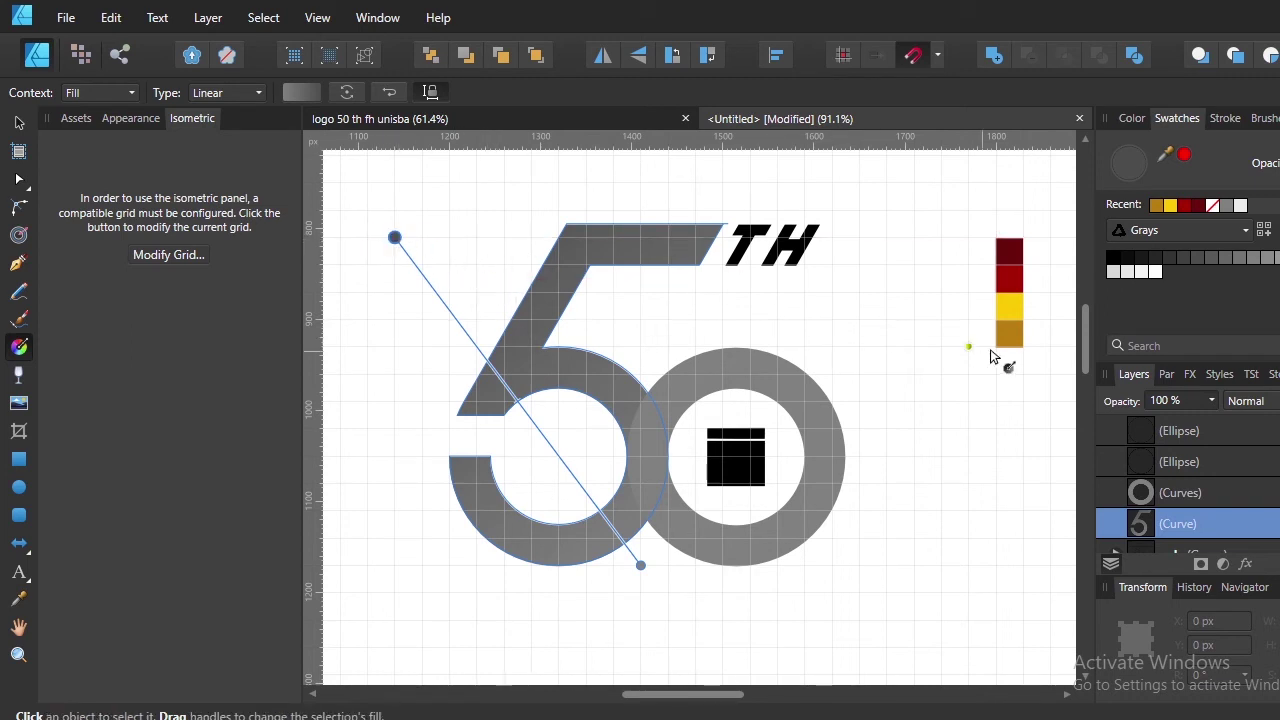
click(1197, 206)
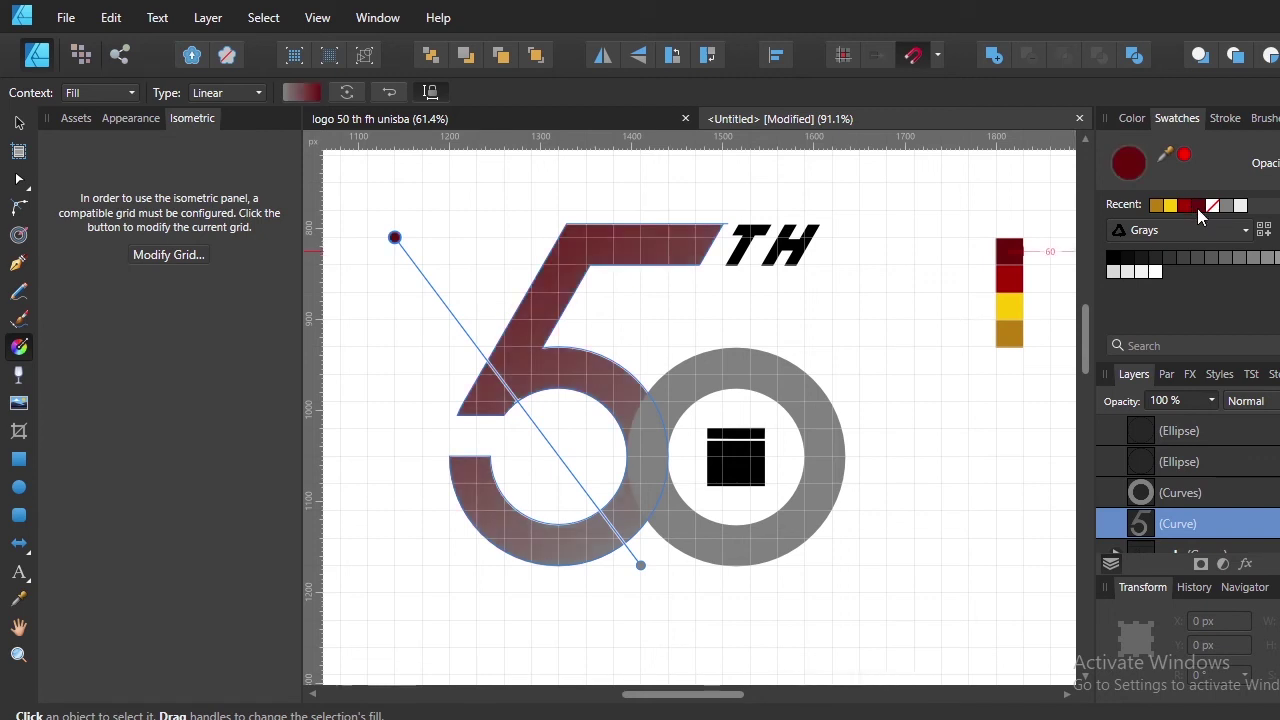
click(641, 565)
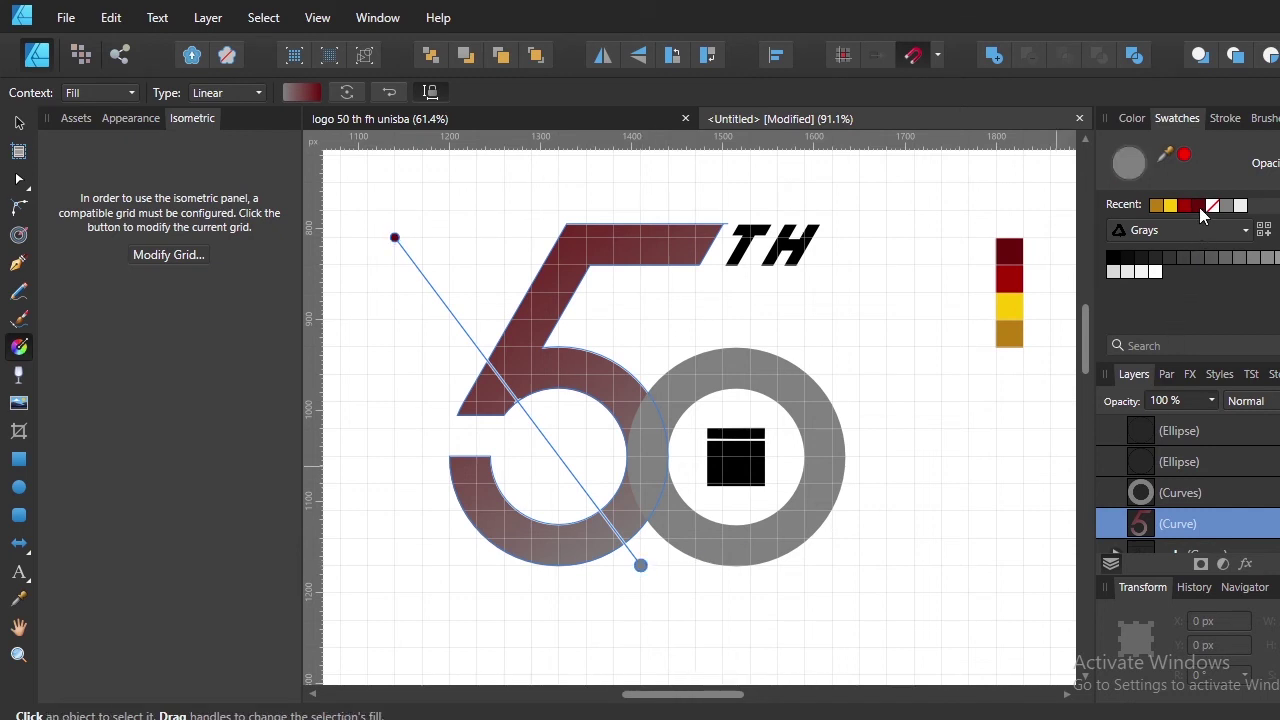
click(1199, 207)
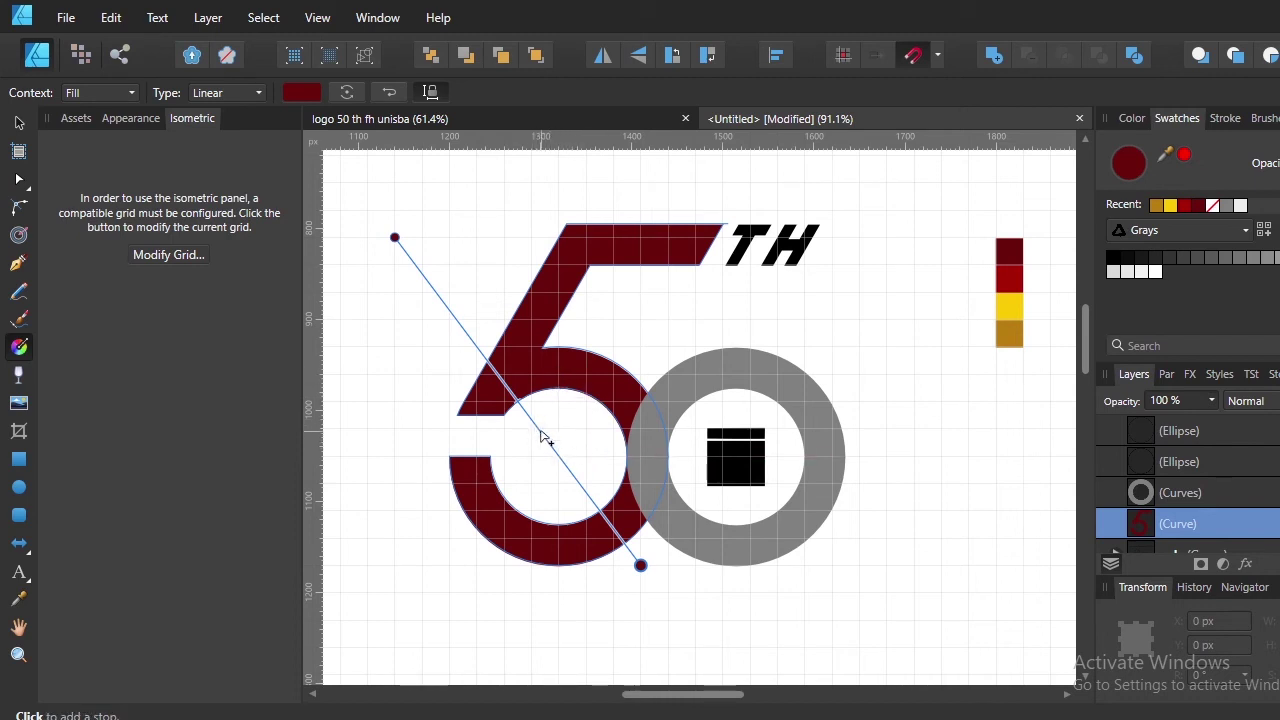
Add a brighter red middle stop to the 5's gradient and pull its start inward
click(540, 432)
drag(540, 432, 517, 402)
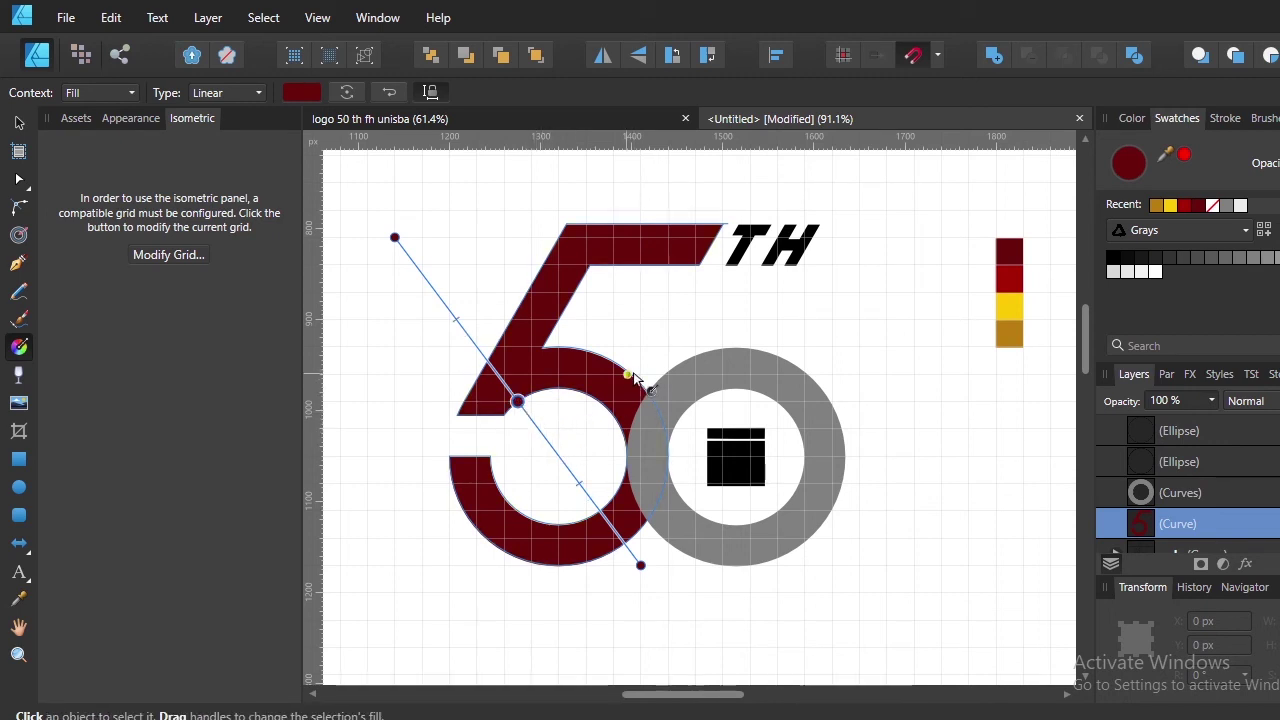
click(1187, 205)
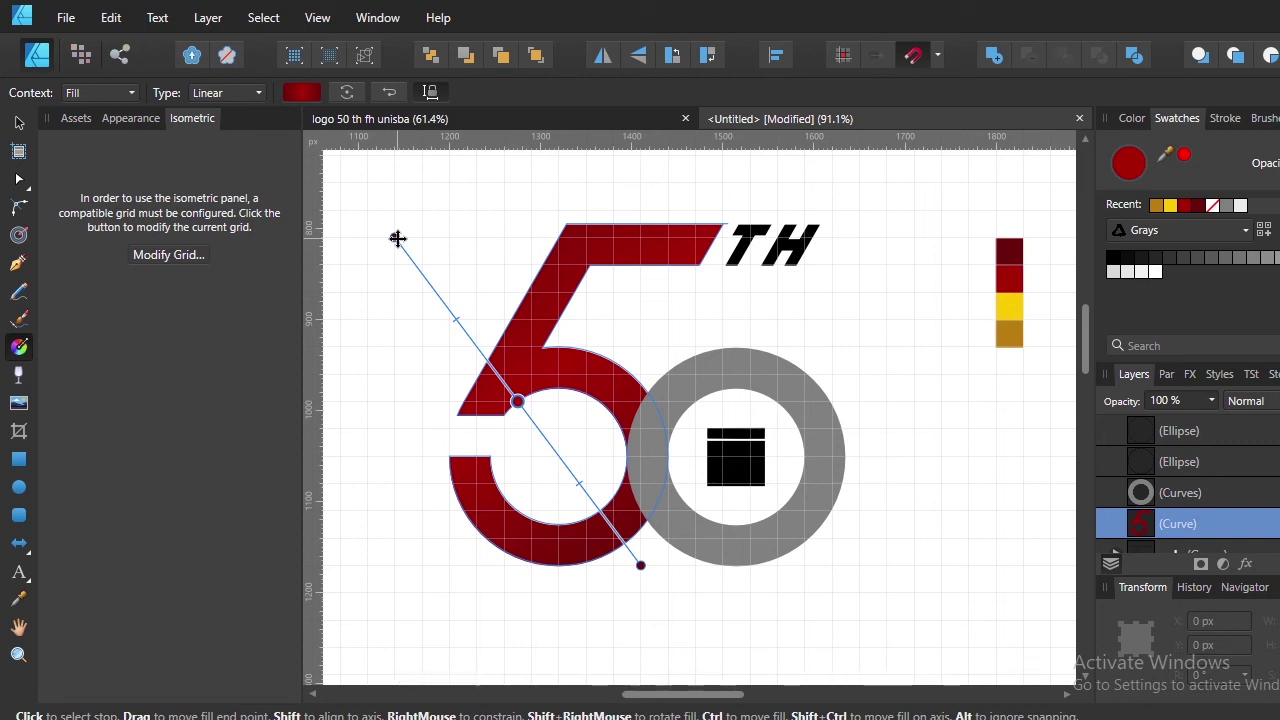
mouse_move(393, 235)
mouse_down()
mouse_move(474, 320)
mouse_move(423, 266)
mouse_move(478, 316)
mouse_move(425, 292)
mouse_move(449, 289)
mouse_up()
key(v)
click(366, 354)
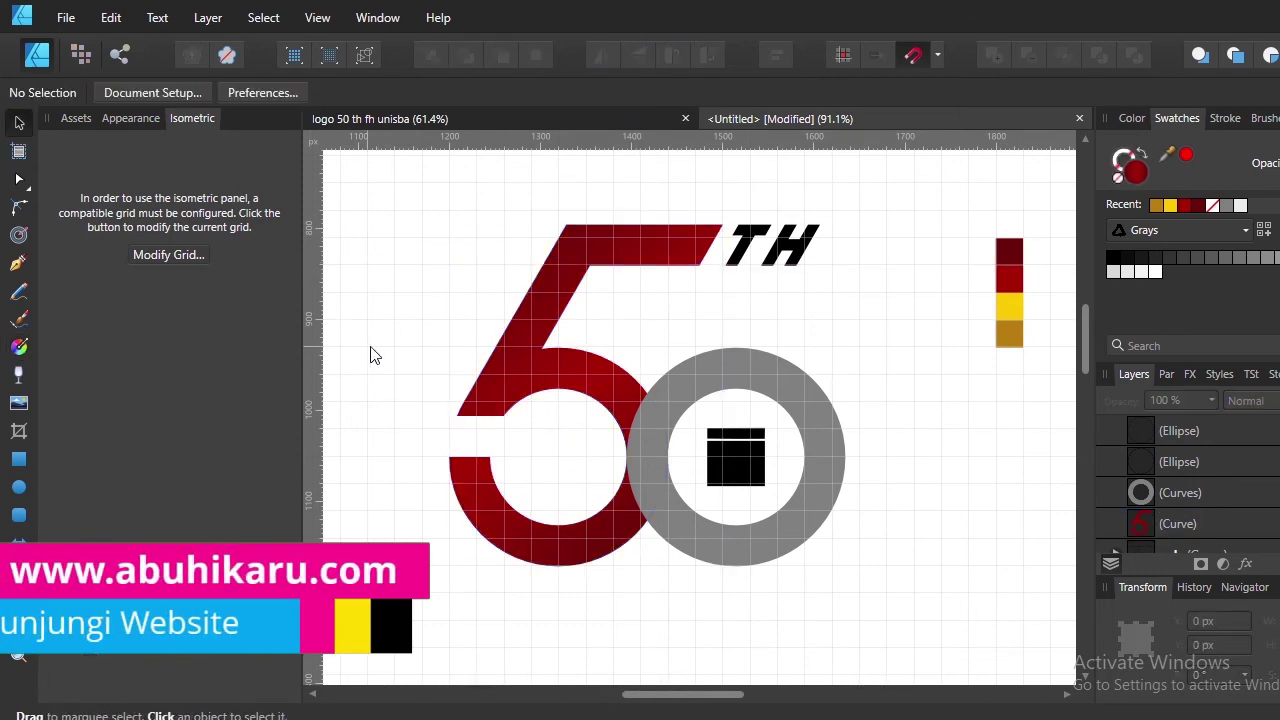
Lay a diagonal linear gradient across the grey 0 ring, checking the reference logo
click(834, 456)
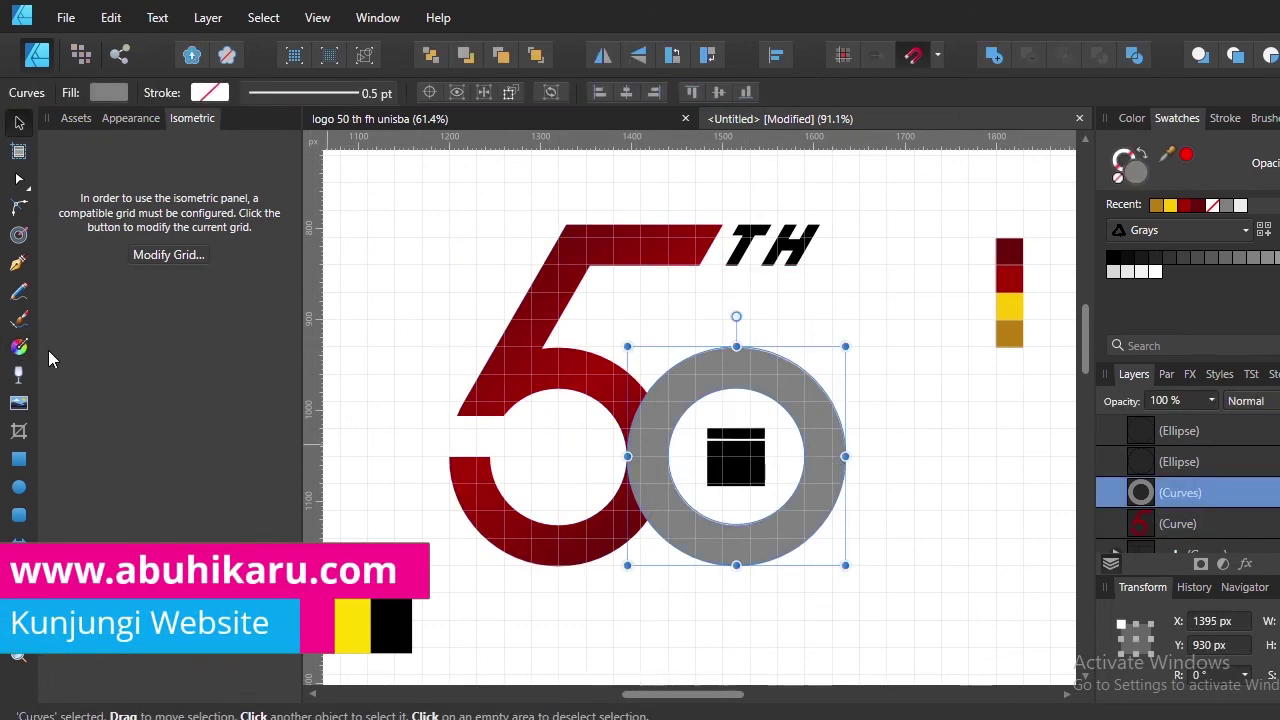
click(18, 346)
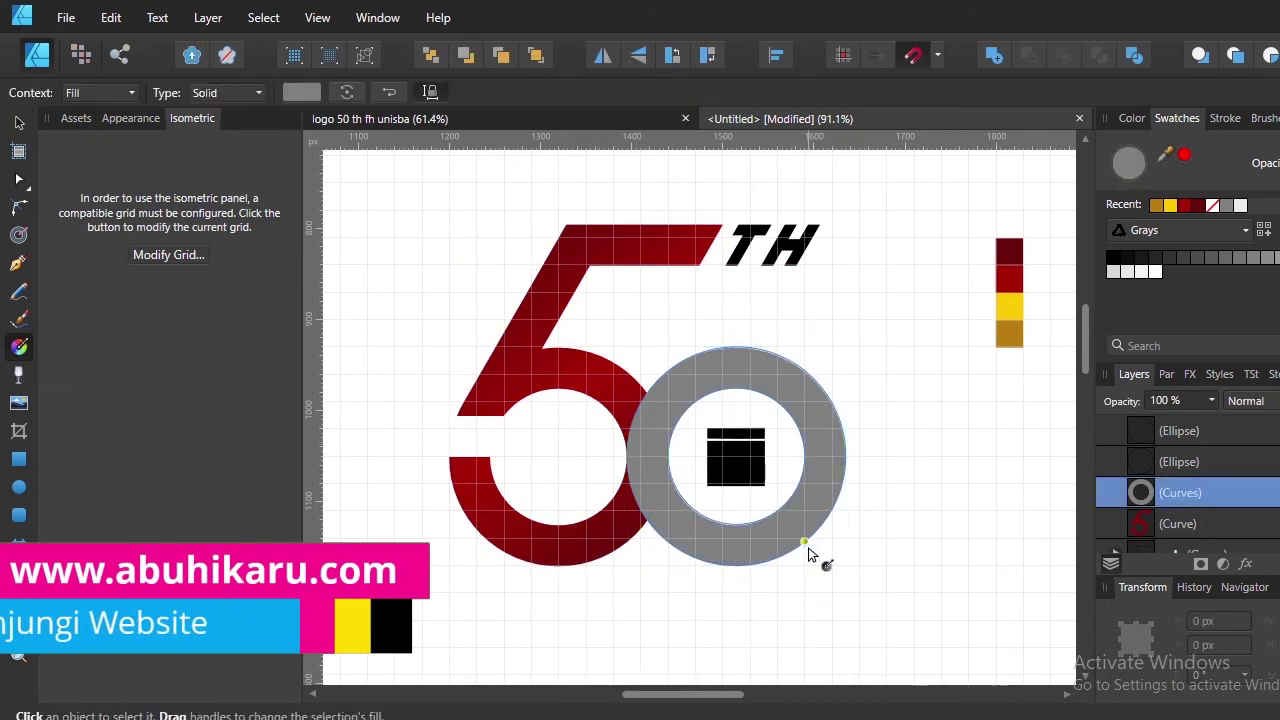
drag(805, 542, 664, 375)
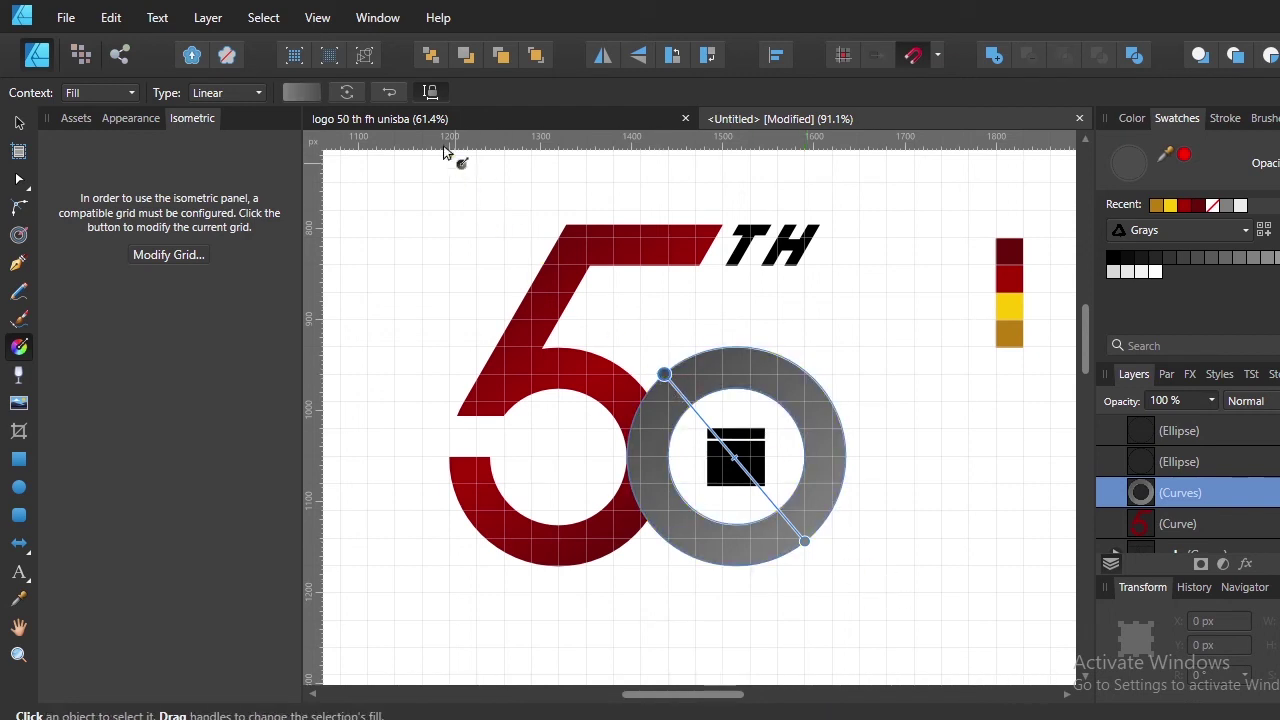
click(421, 113)
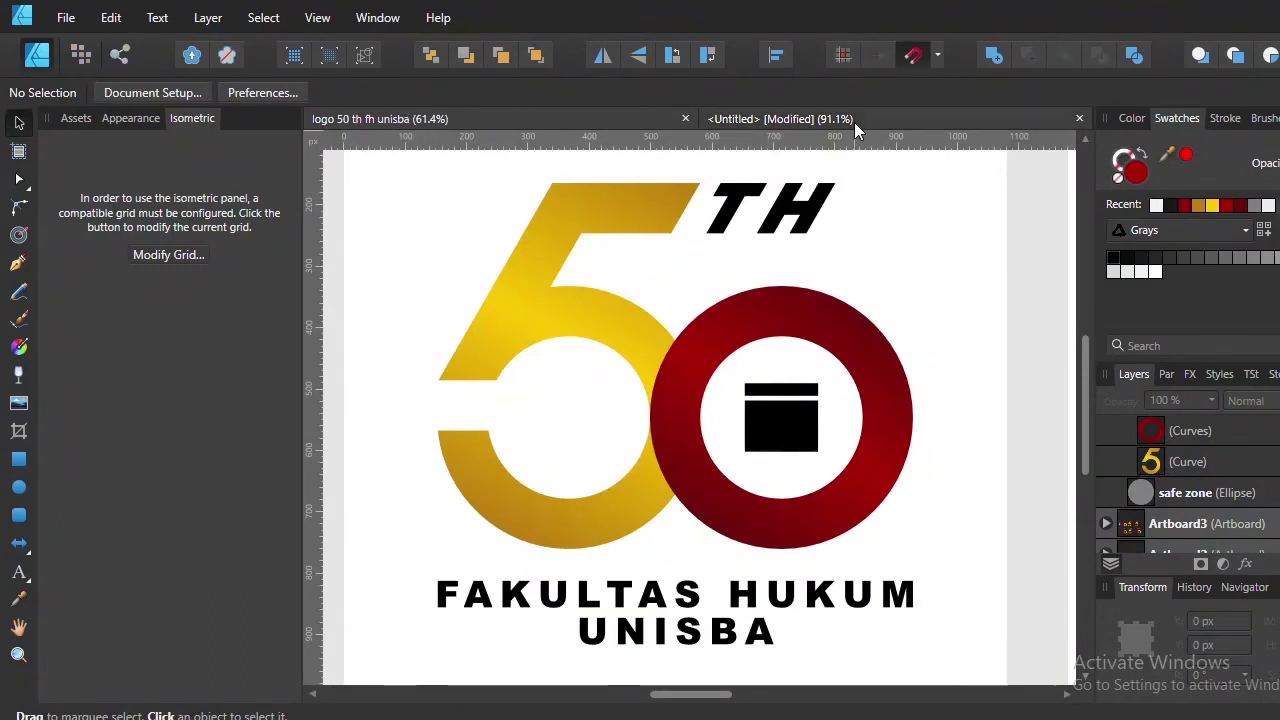
click(854, 122)
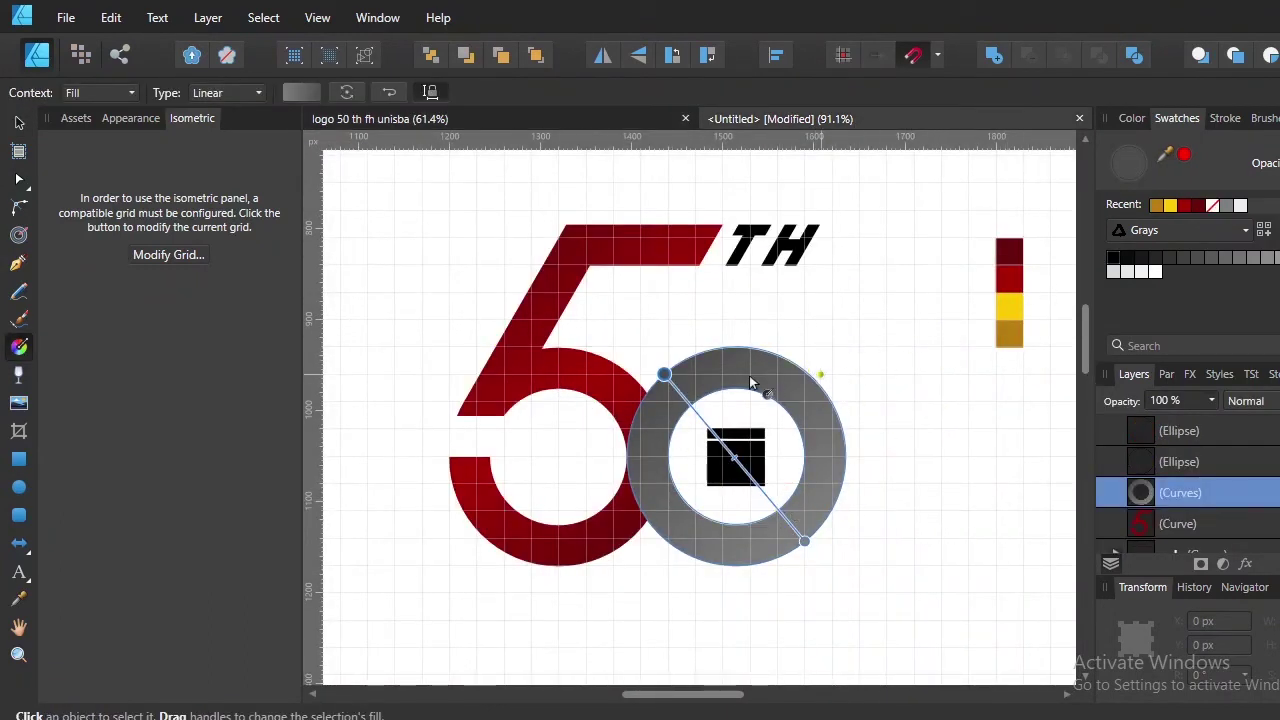
Colour the ring gradient dark red at both ends with a bright red middle stop
click(1000, 287)
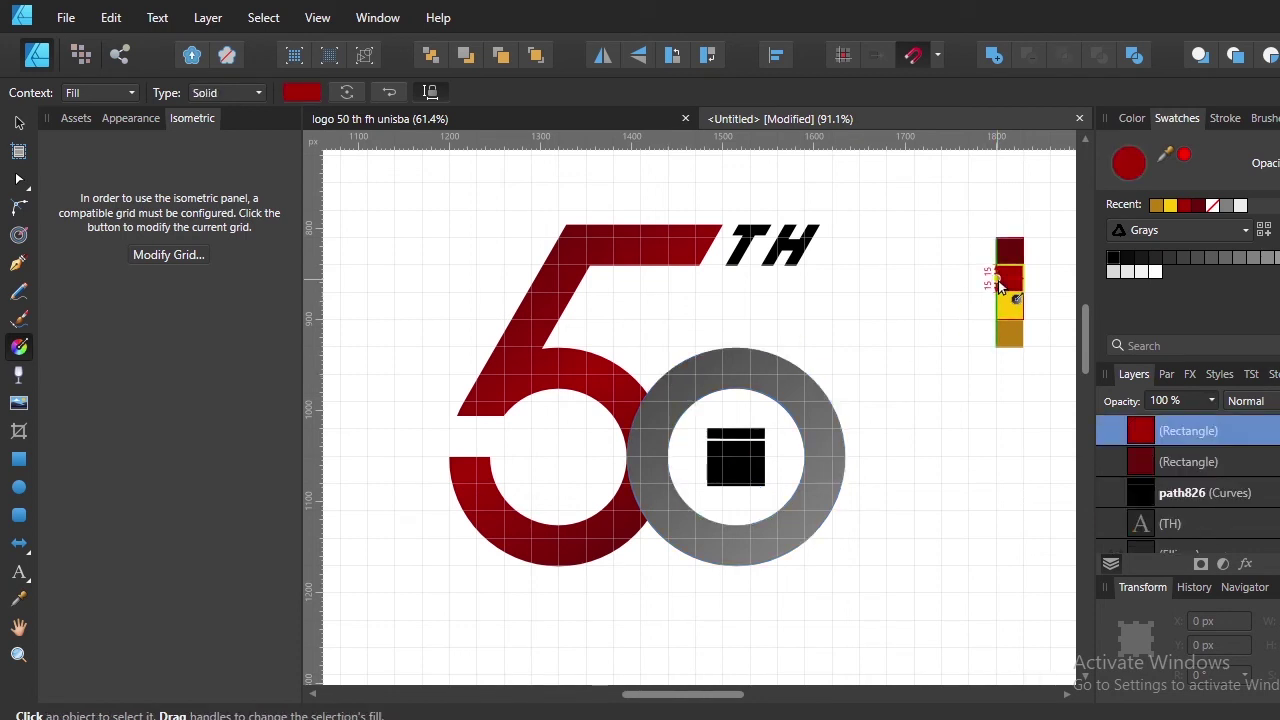
click(670, 397)
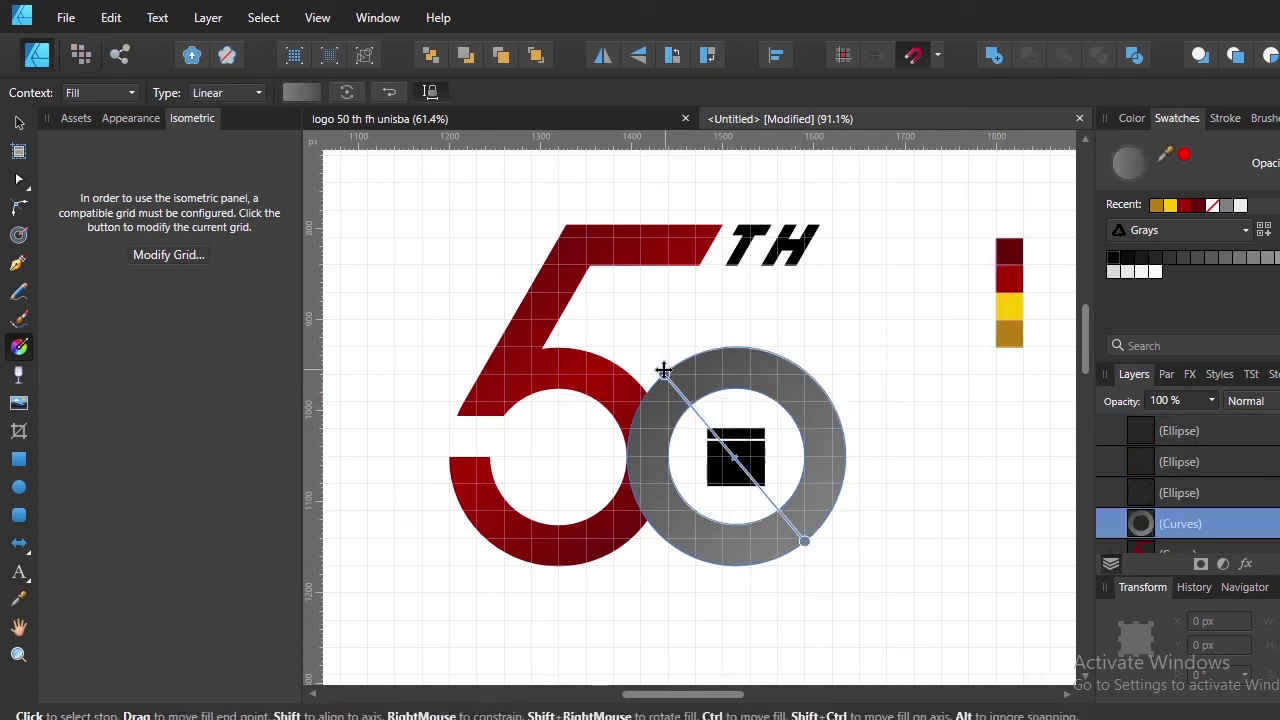
click(664, 380)
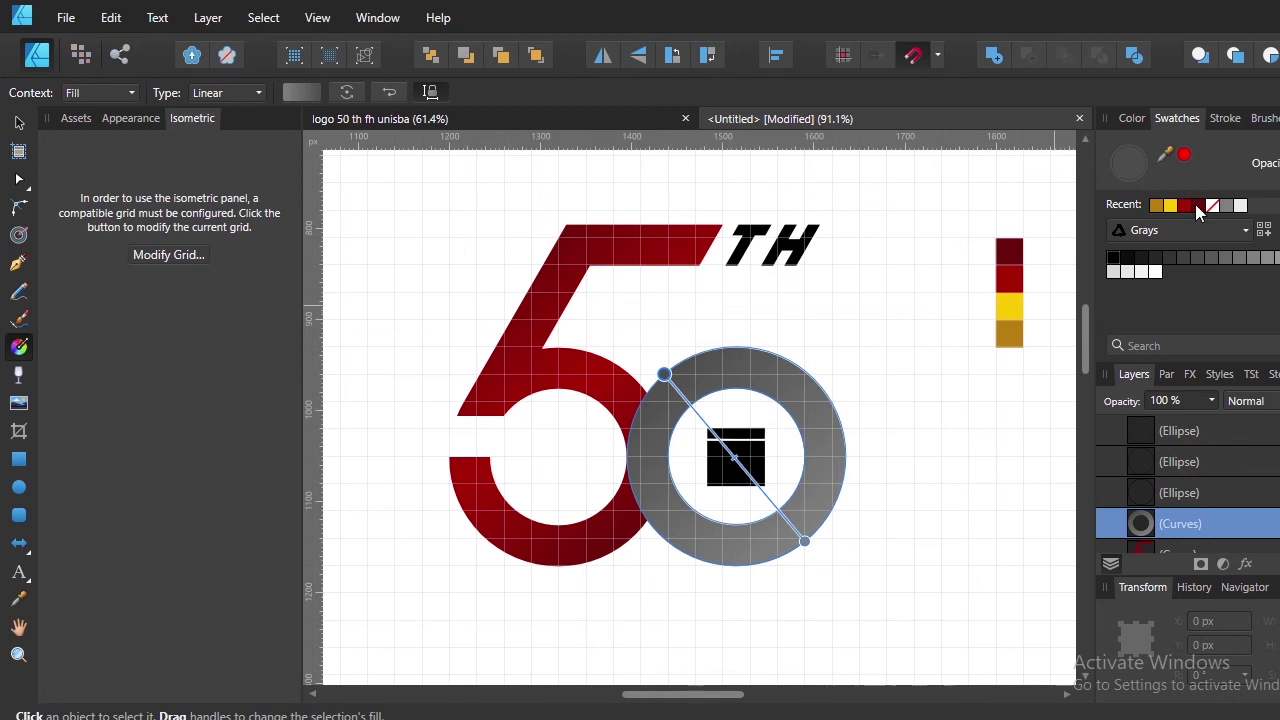
click(1197, 204)
click(805, 541)
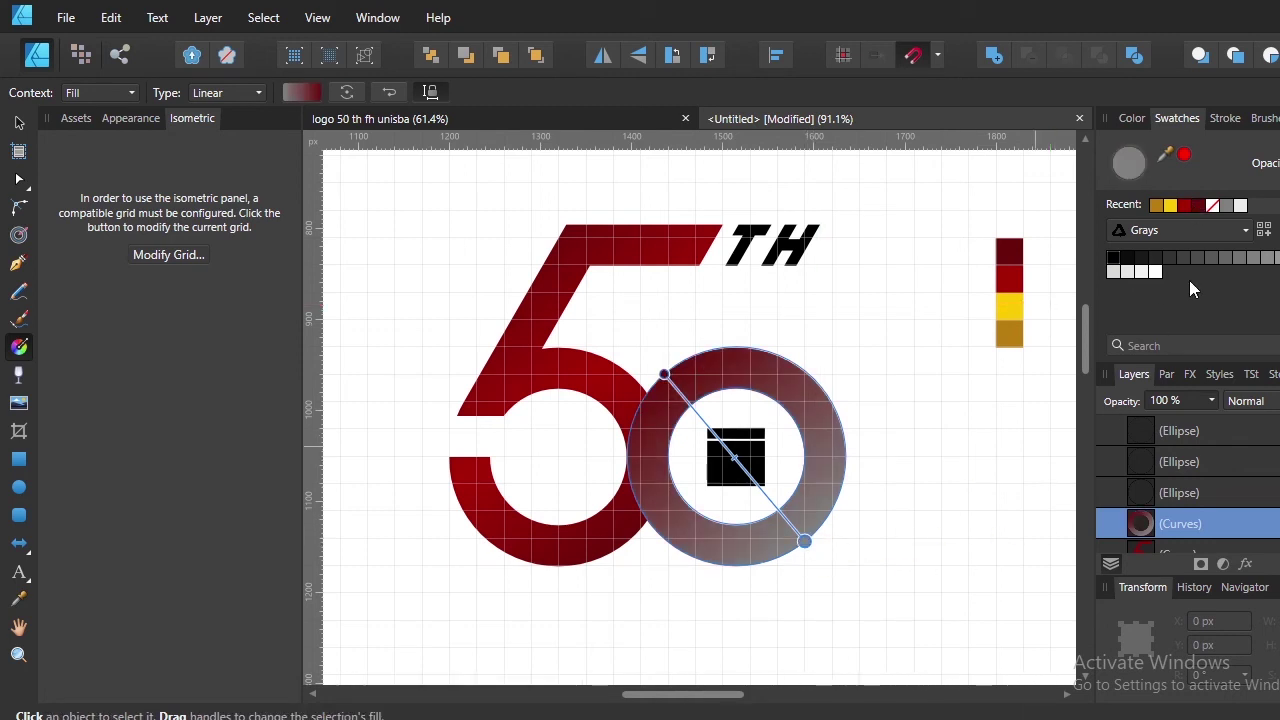
click(1200, 208)
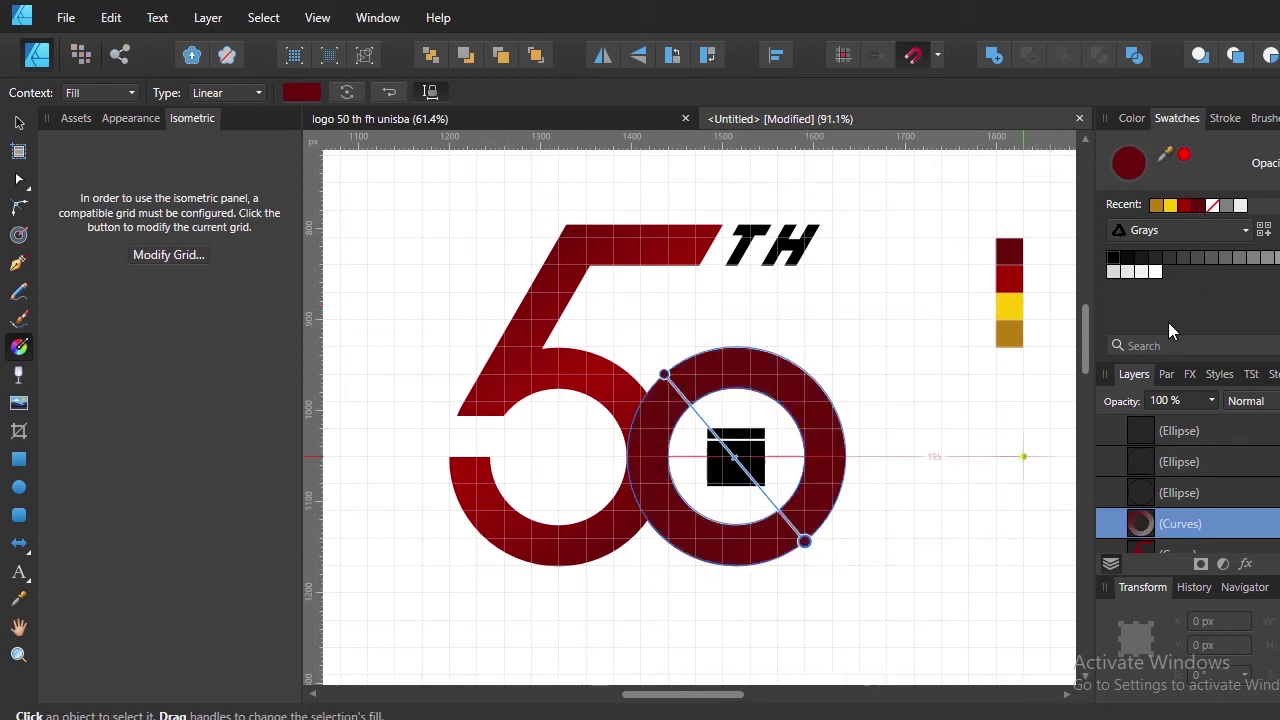
click(757, 486)
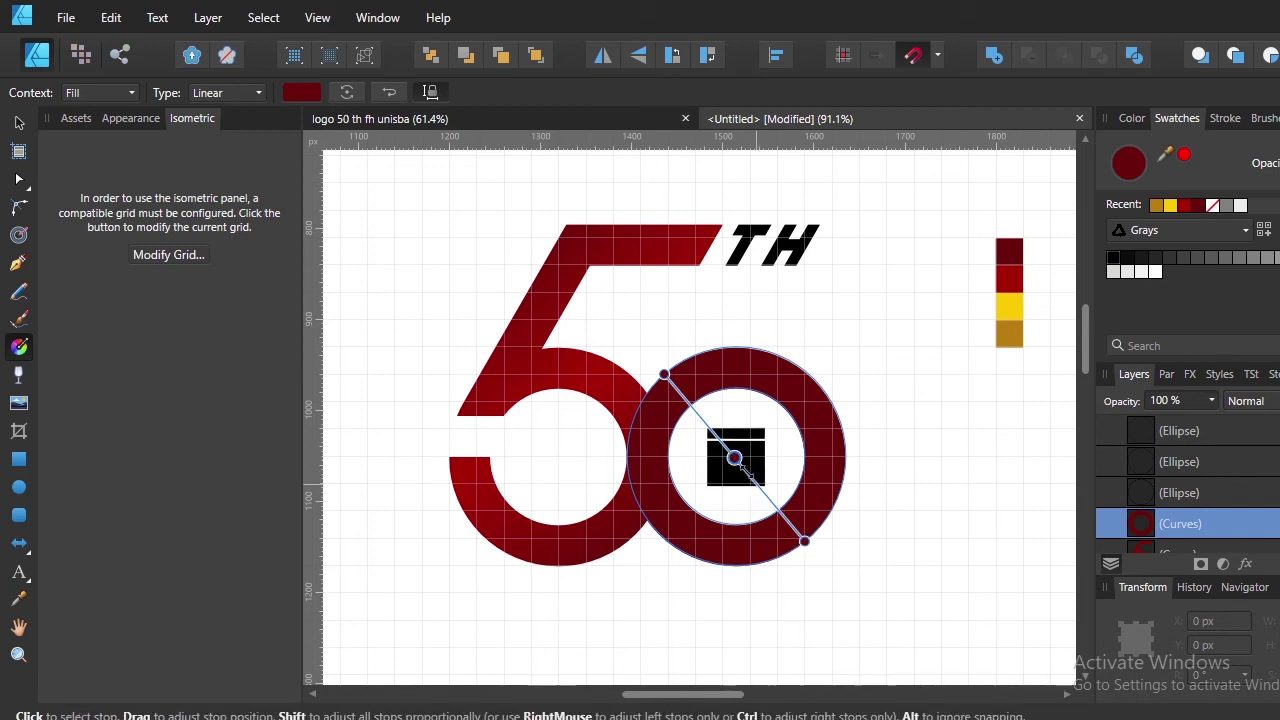
click(1182, 207)
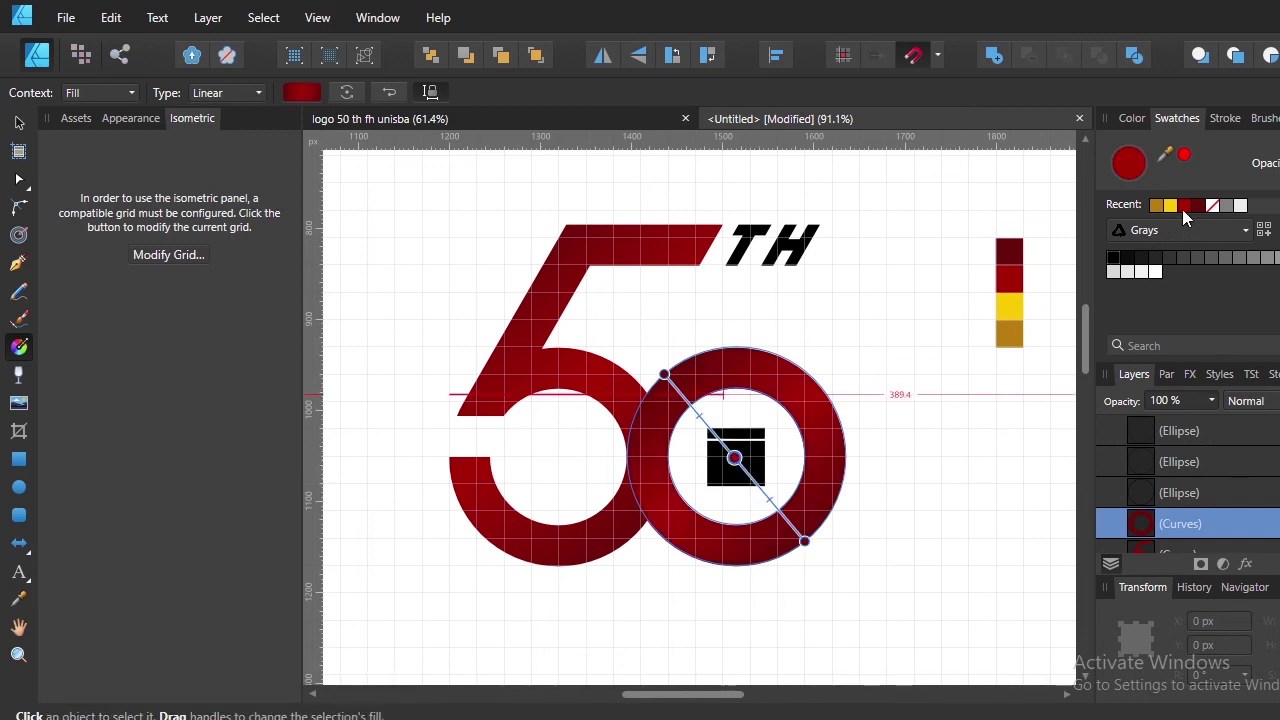
Change the start stop of the 5's gradient to orange-gold
click(558, 372)
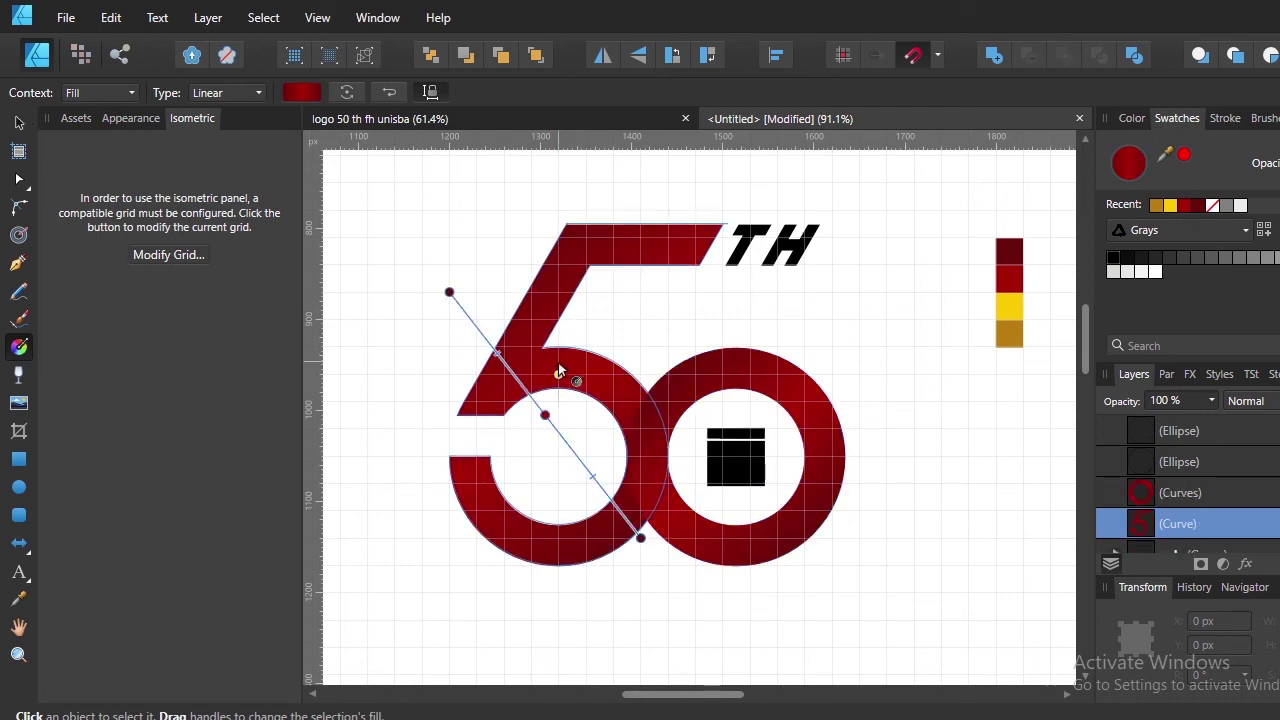
click(449, 292)
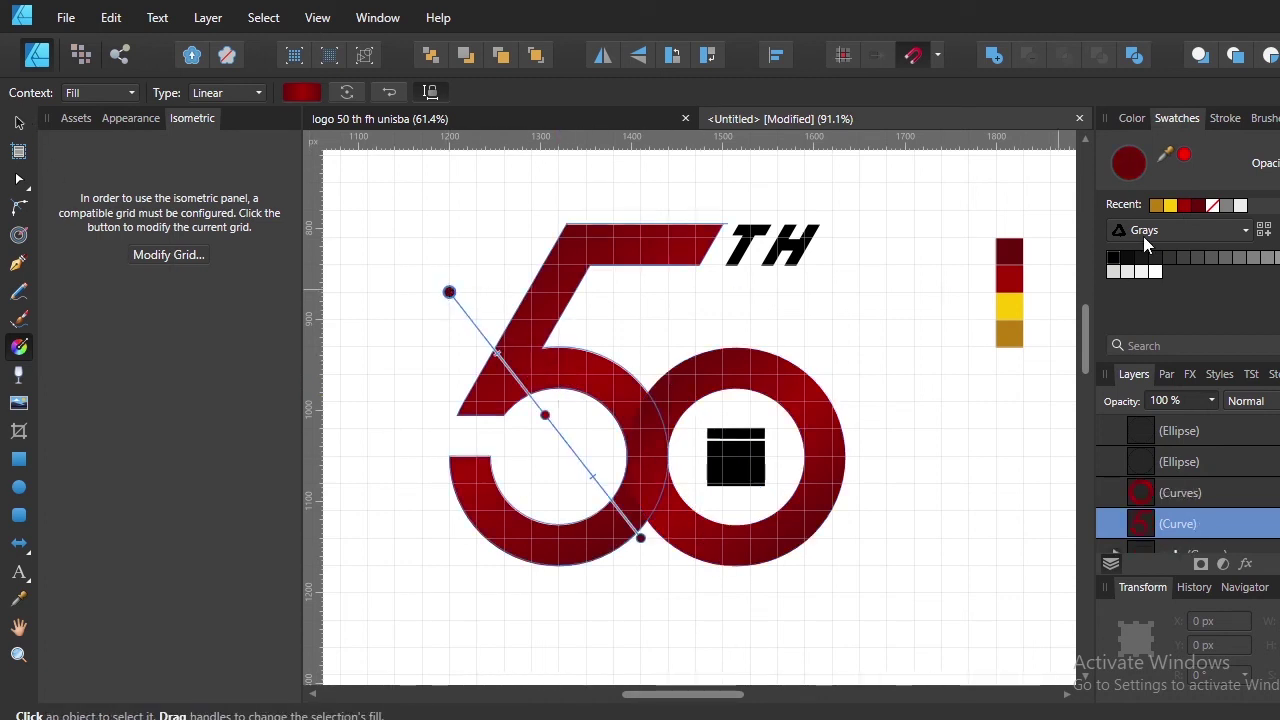
click(1156, 207)
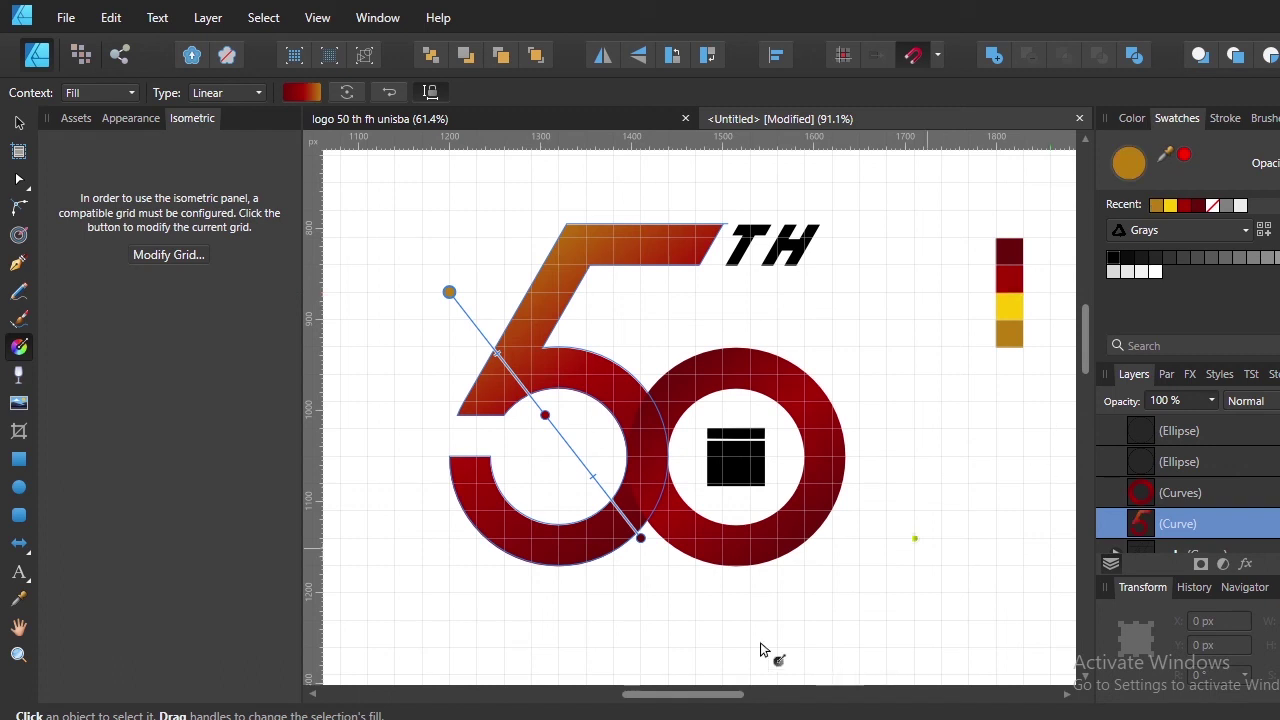
Make the 5's gradient end stop gold and its middle stop yellow
click(638, 540)
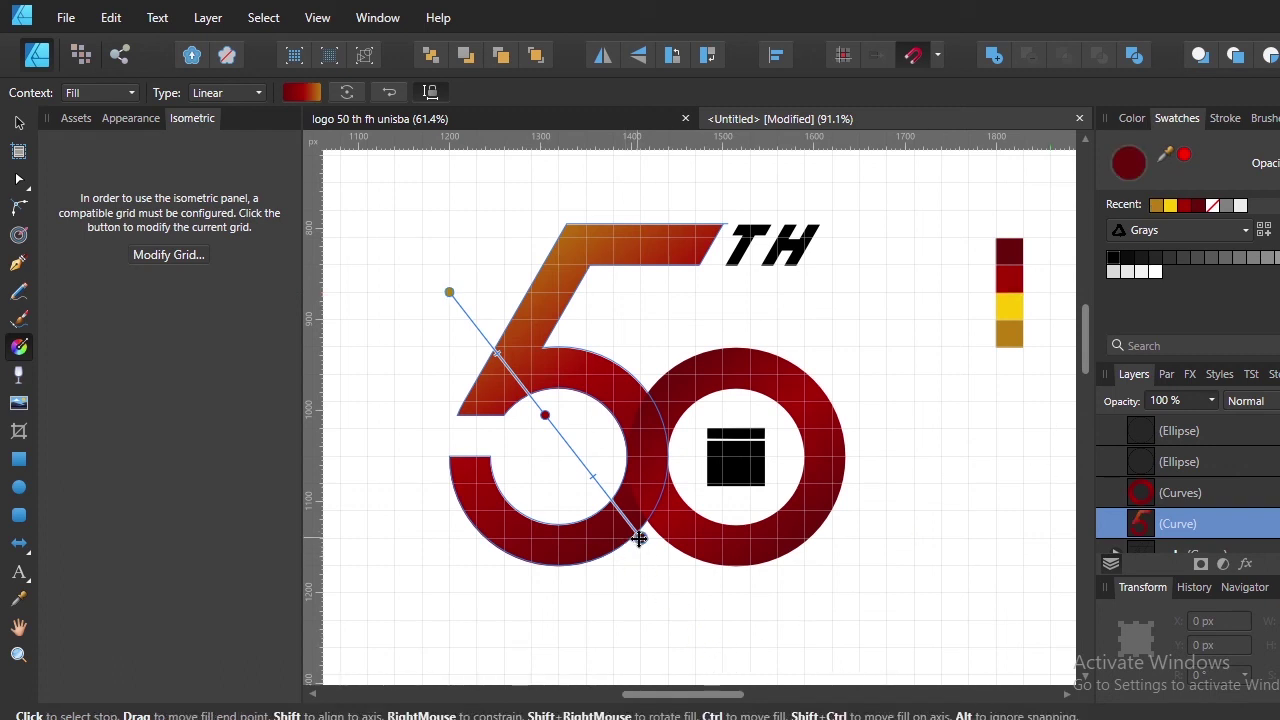
drag(636, 537, 630, 538)
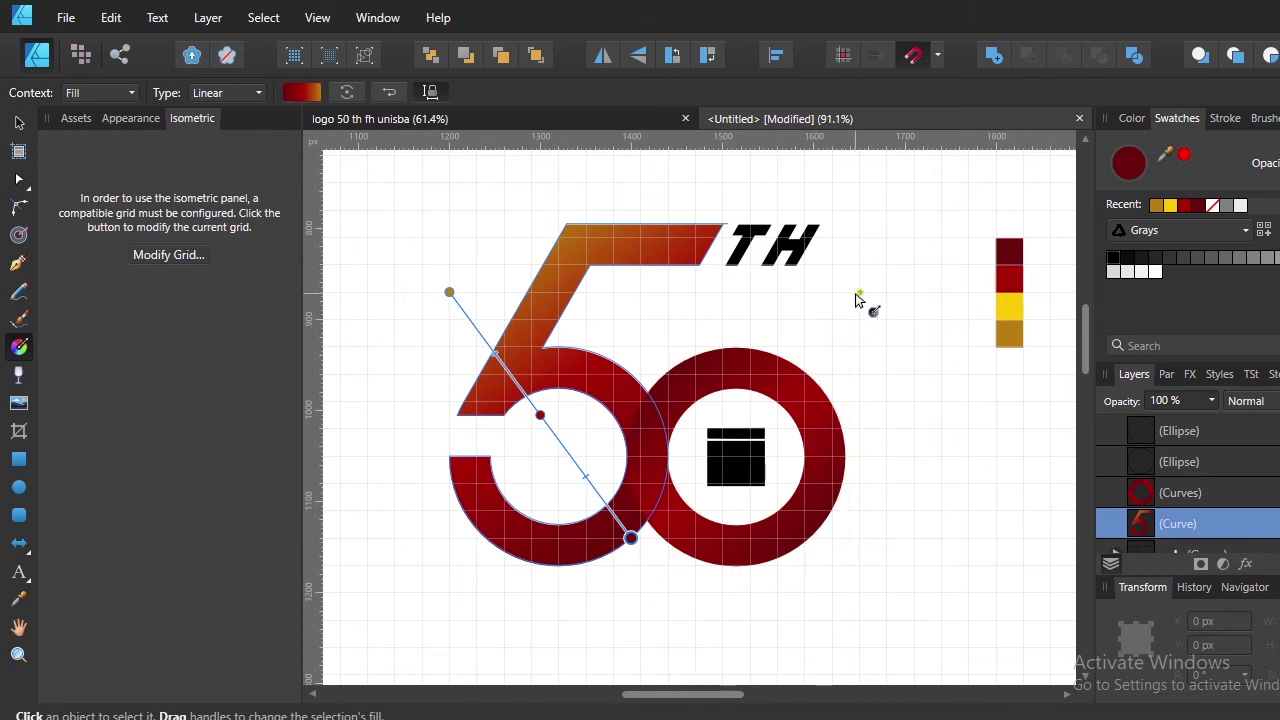
click(1156, 207)
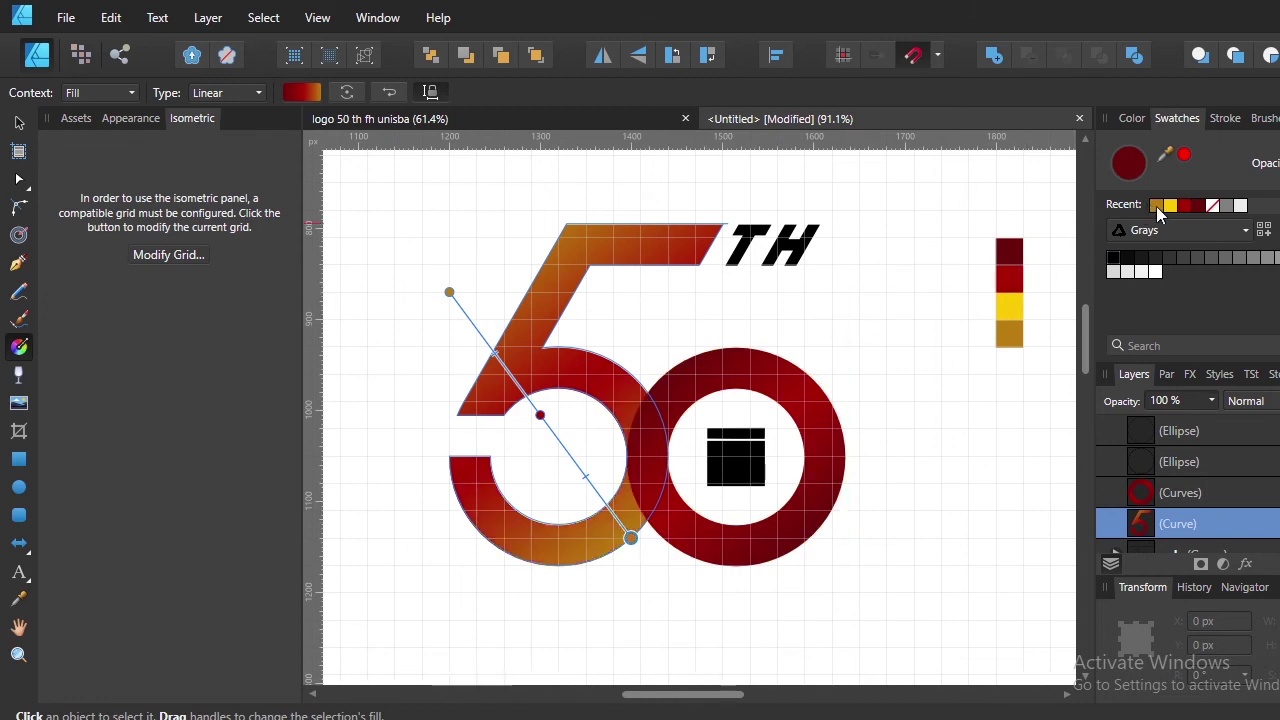
click(540, 413)
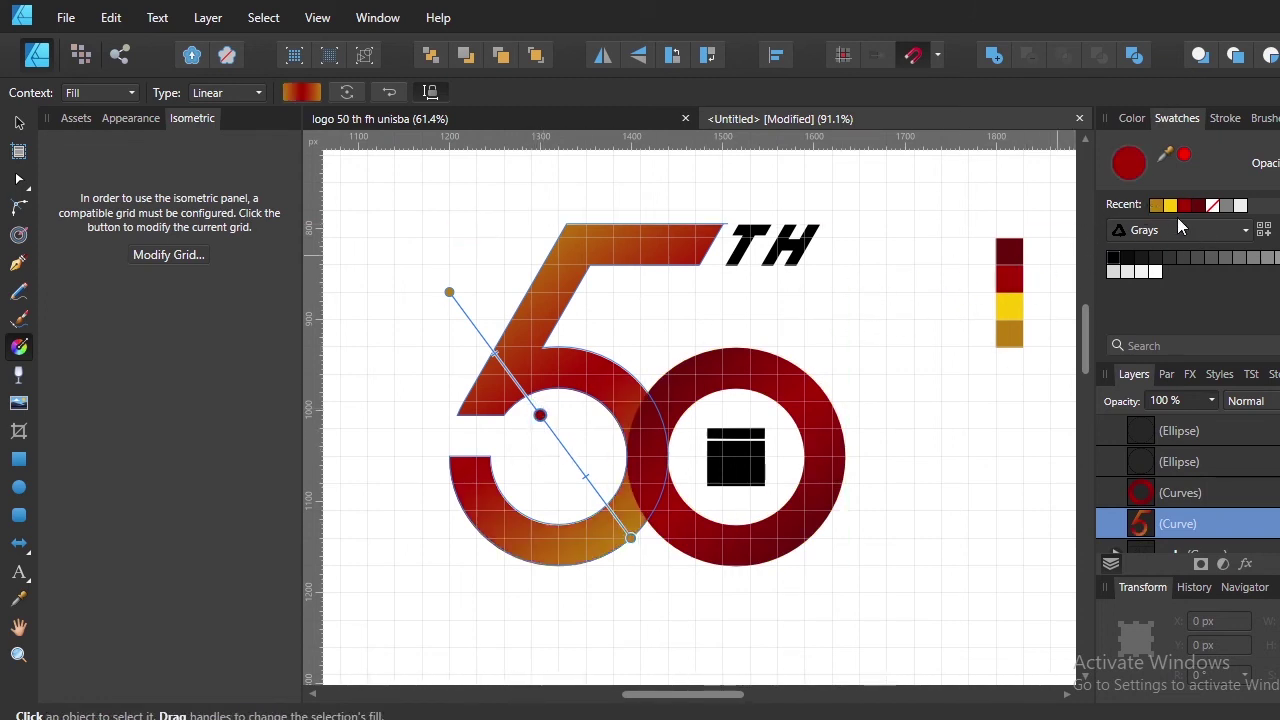
click(1169, 206)
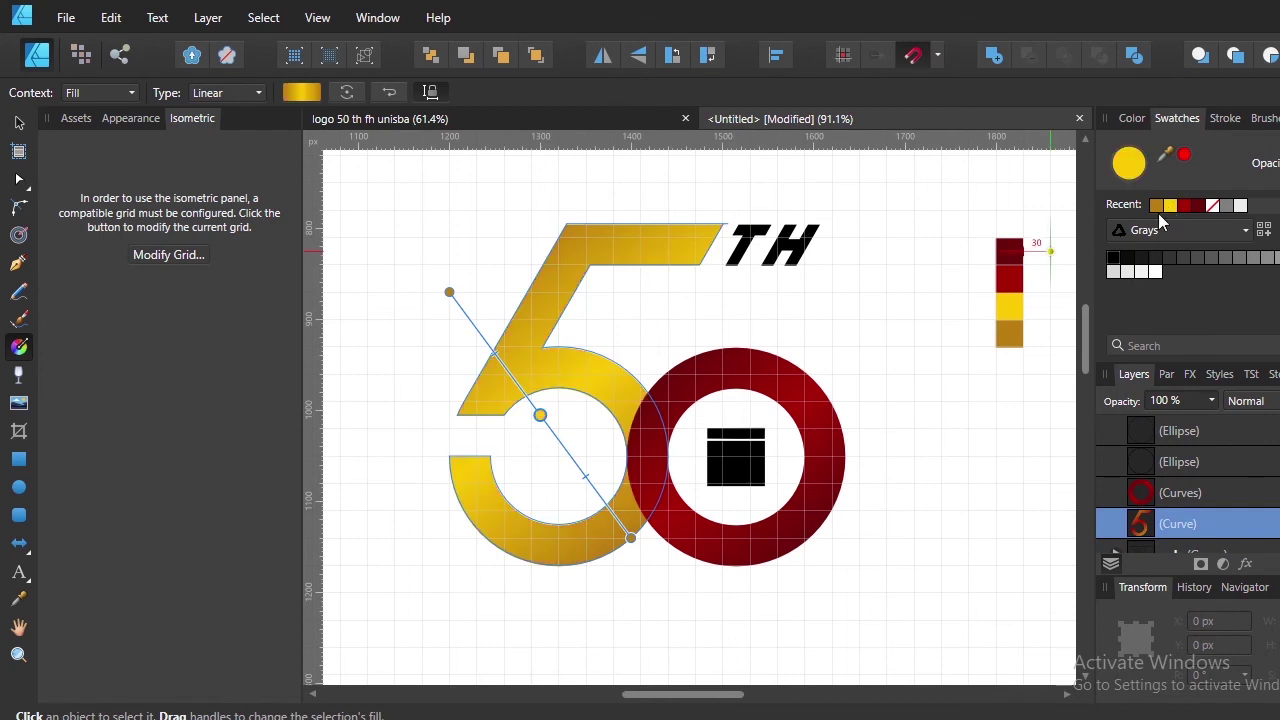
Deselect the 5 to view the result and hide the canvas grid
click(24, 125)
click(872, 611)
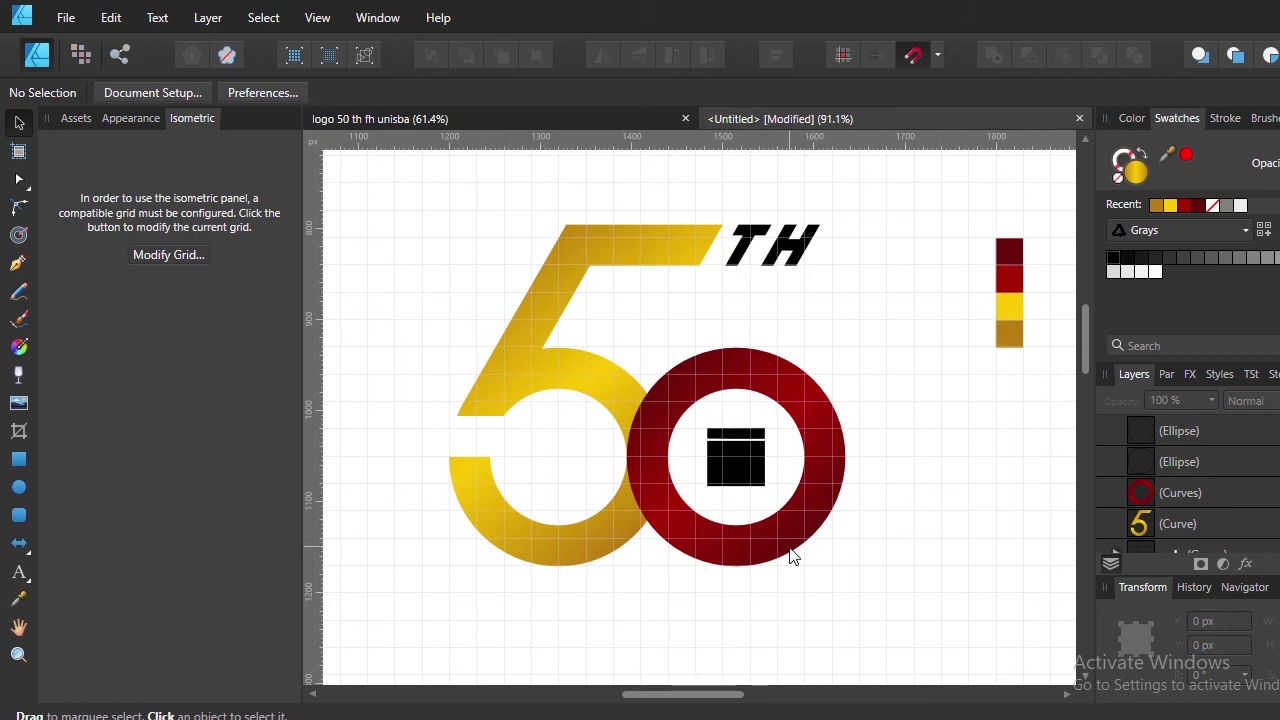
key(ctrl+apostrophe)
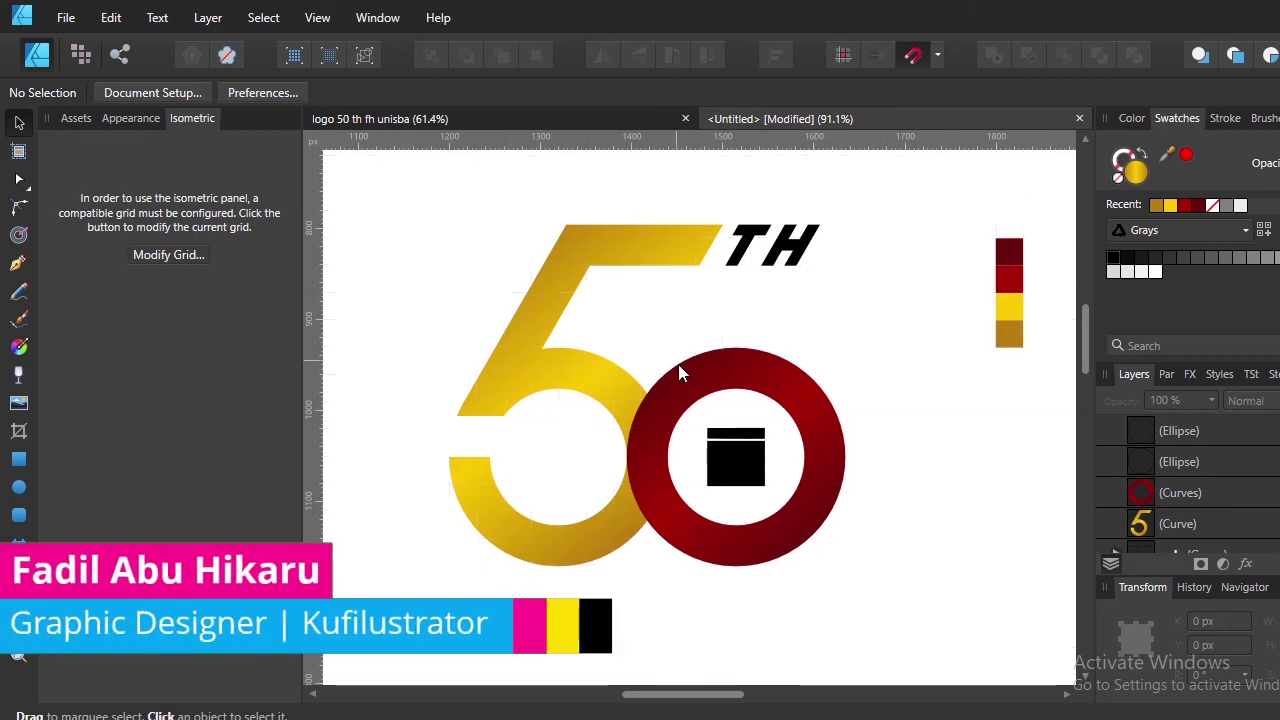
scroll(720, 540, down, 2)
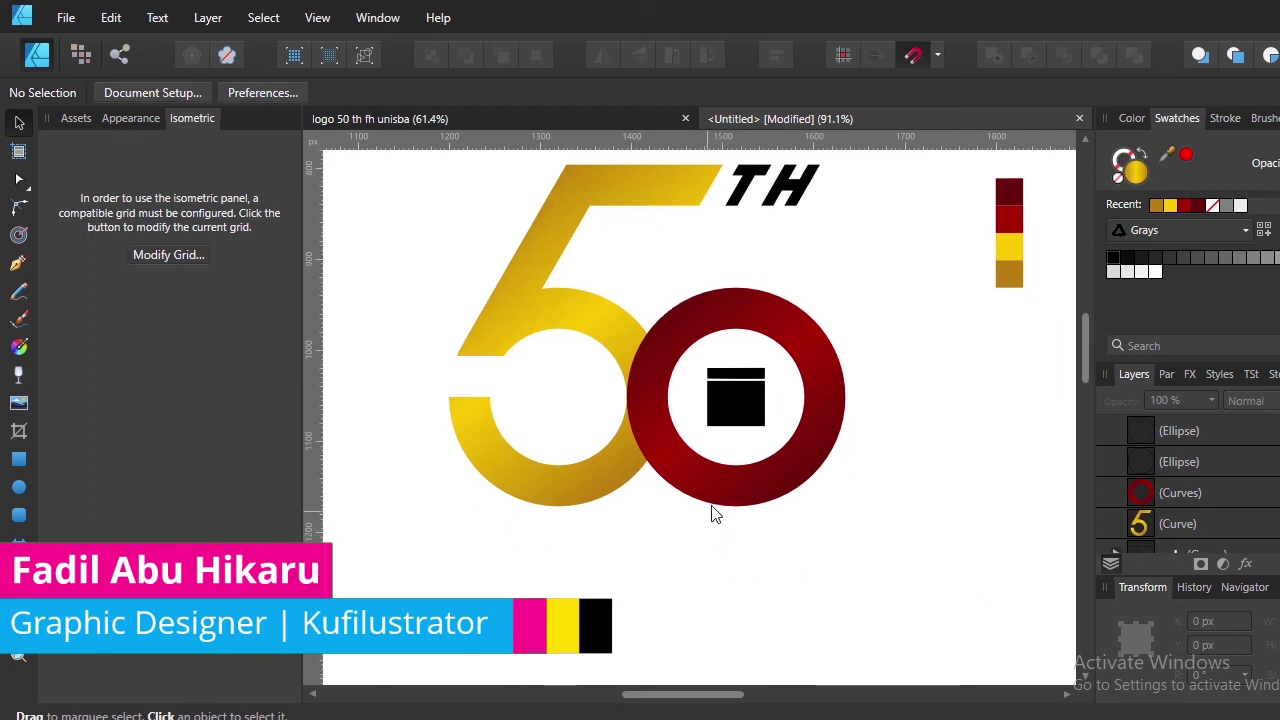
Add artistic text 'FAKULTAS HUKUM' and 'UNISBA' on two lines below the logo
key(t)
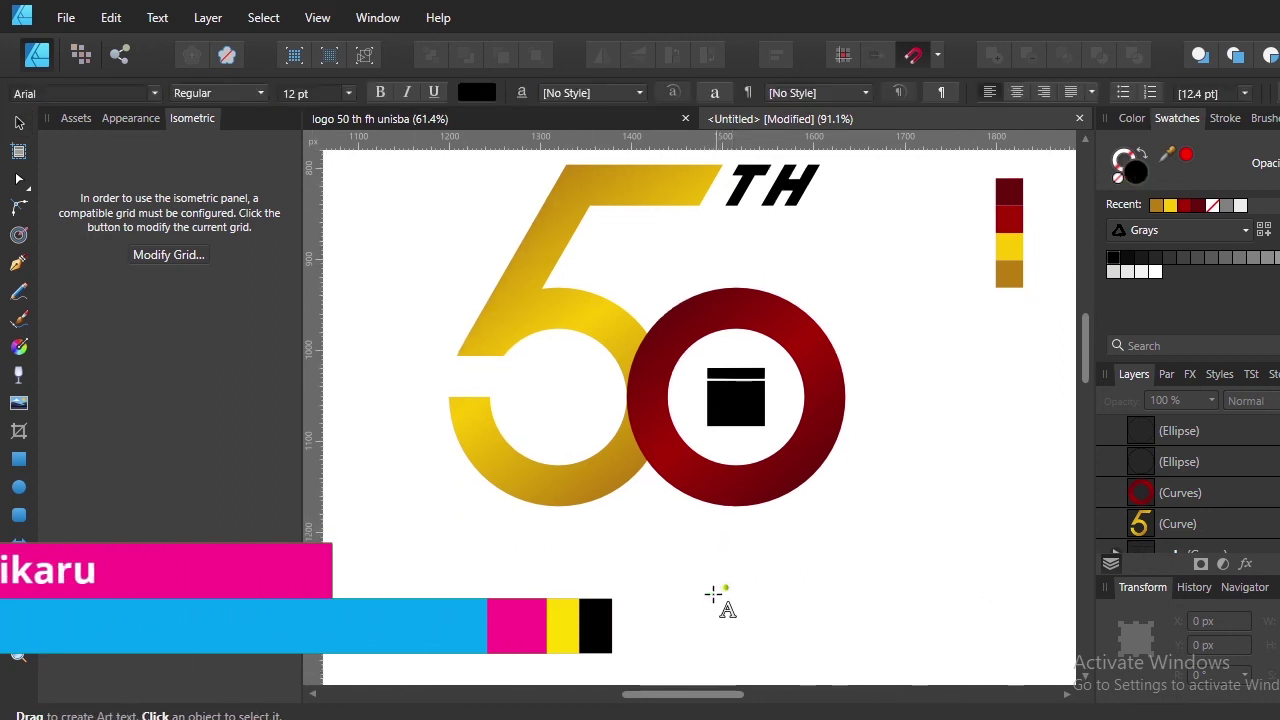
click(648, 575)
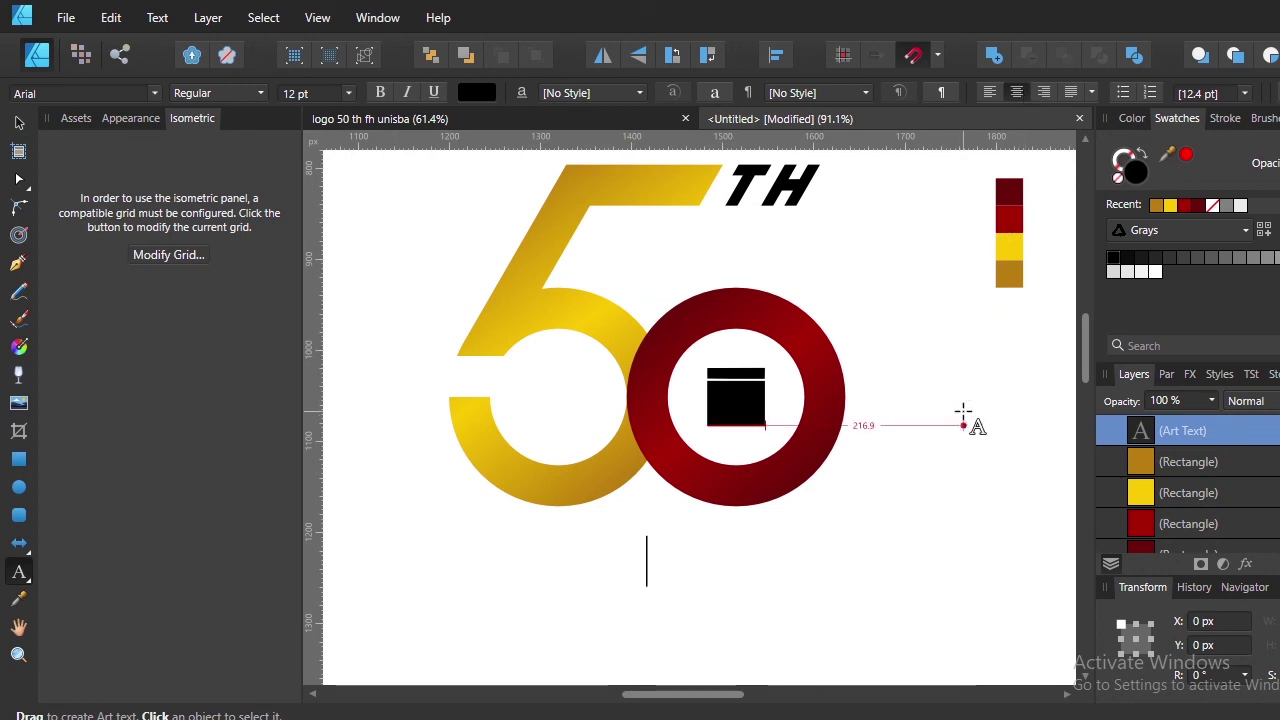
text(FAKULTAS HUKM)
key(BackSpace)
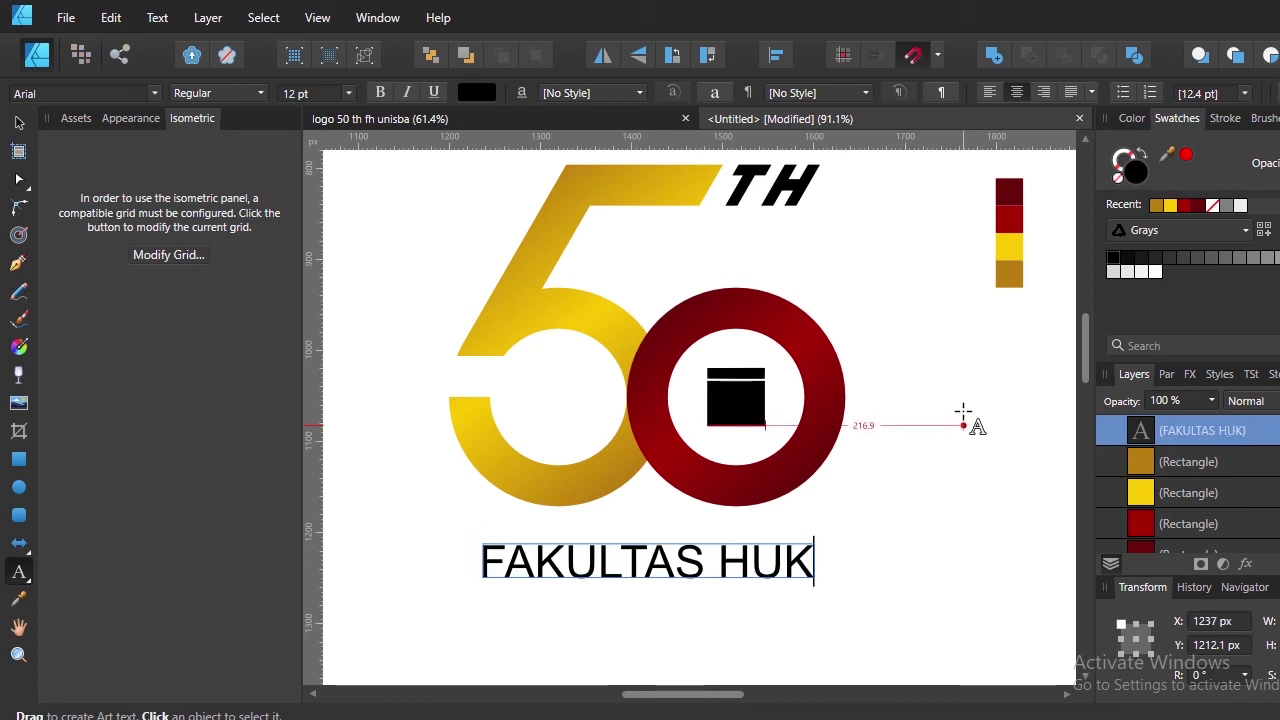
text(UM)
key(Return)
text(UNI)
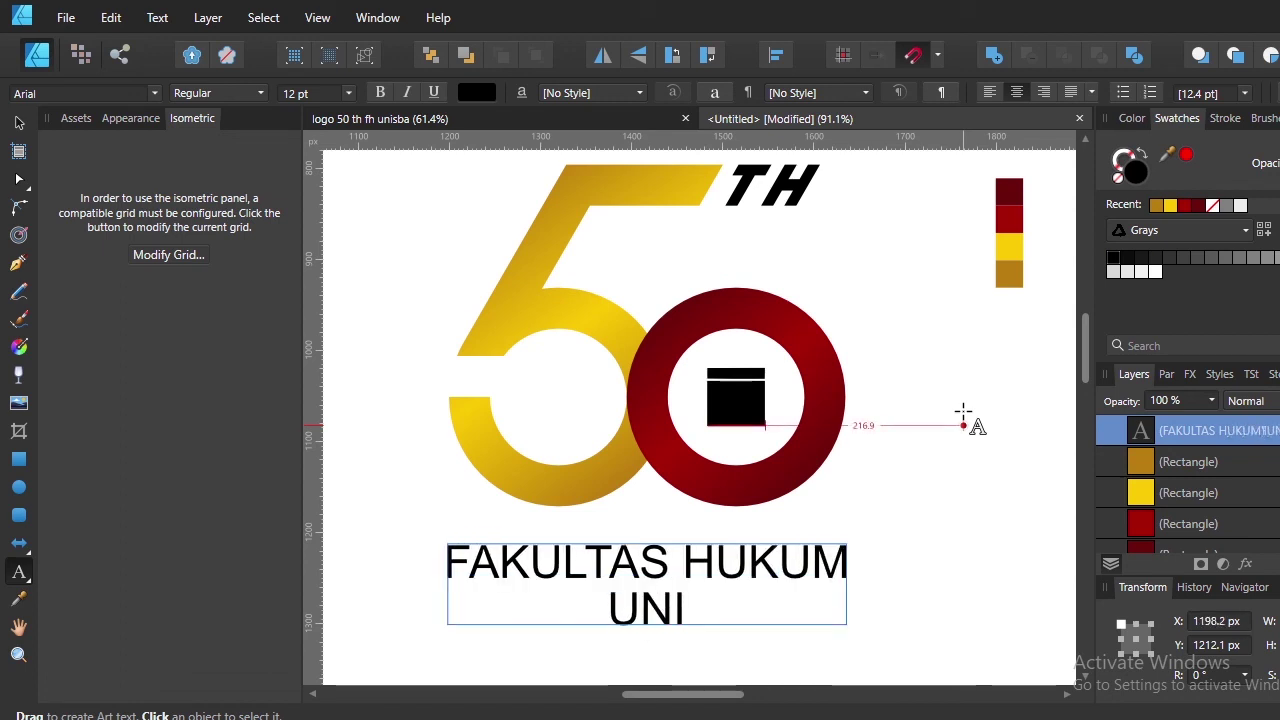
text(SBA)
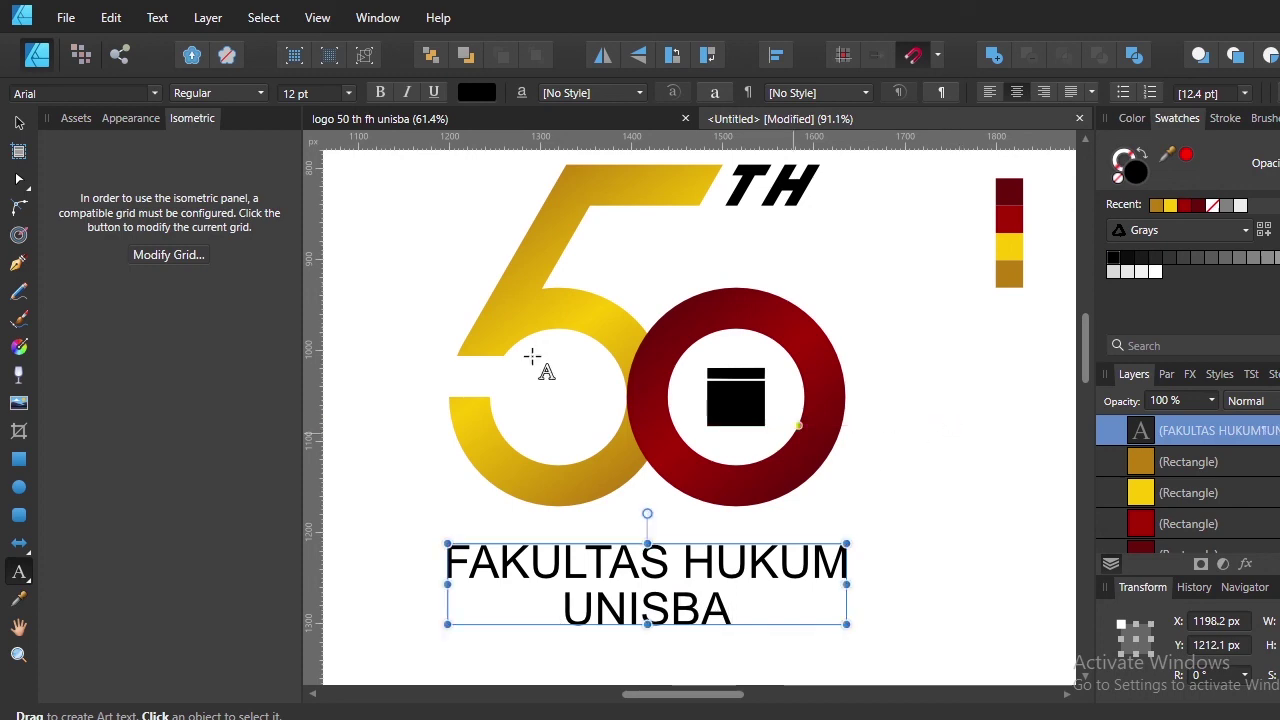
click(16, 123)
Set the caption font to Montserrat Bold
click(53, 95)
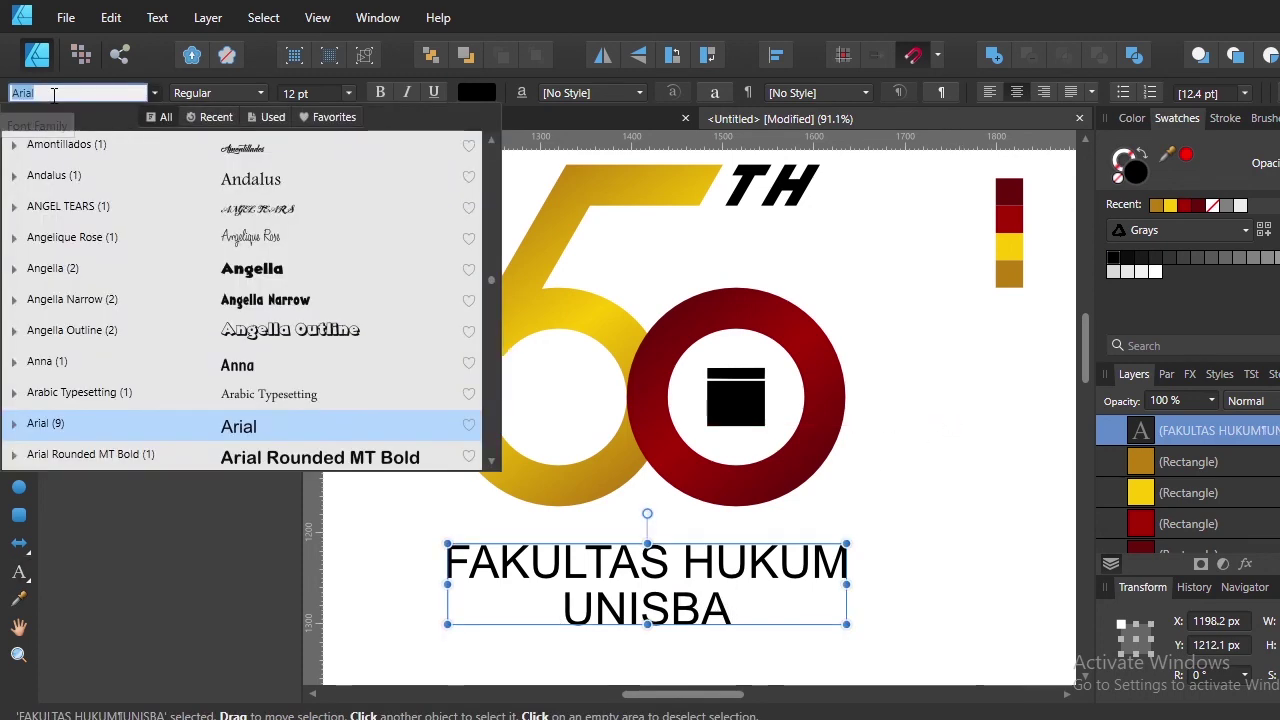
text(MONT)
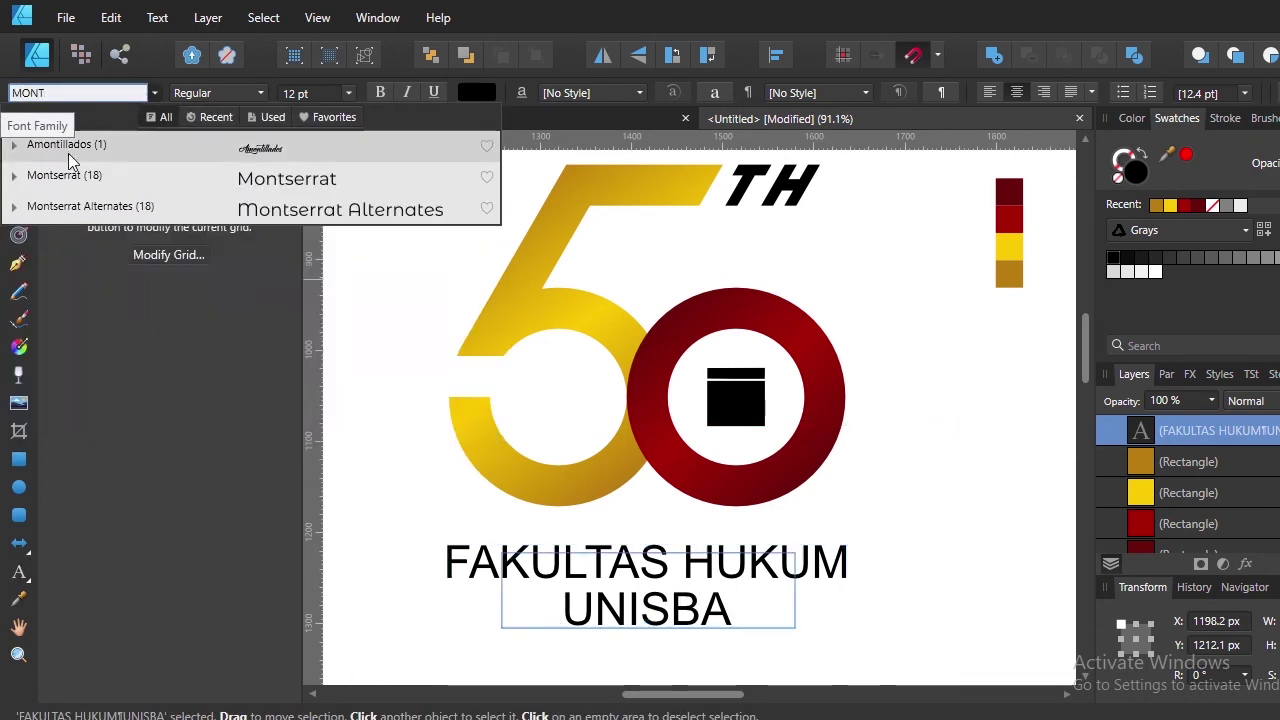
click(64, 175)
click(197, 92)
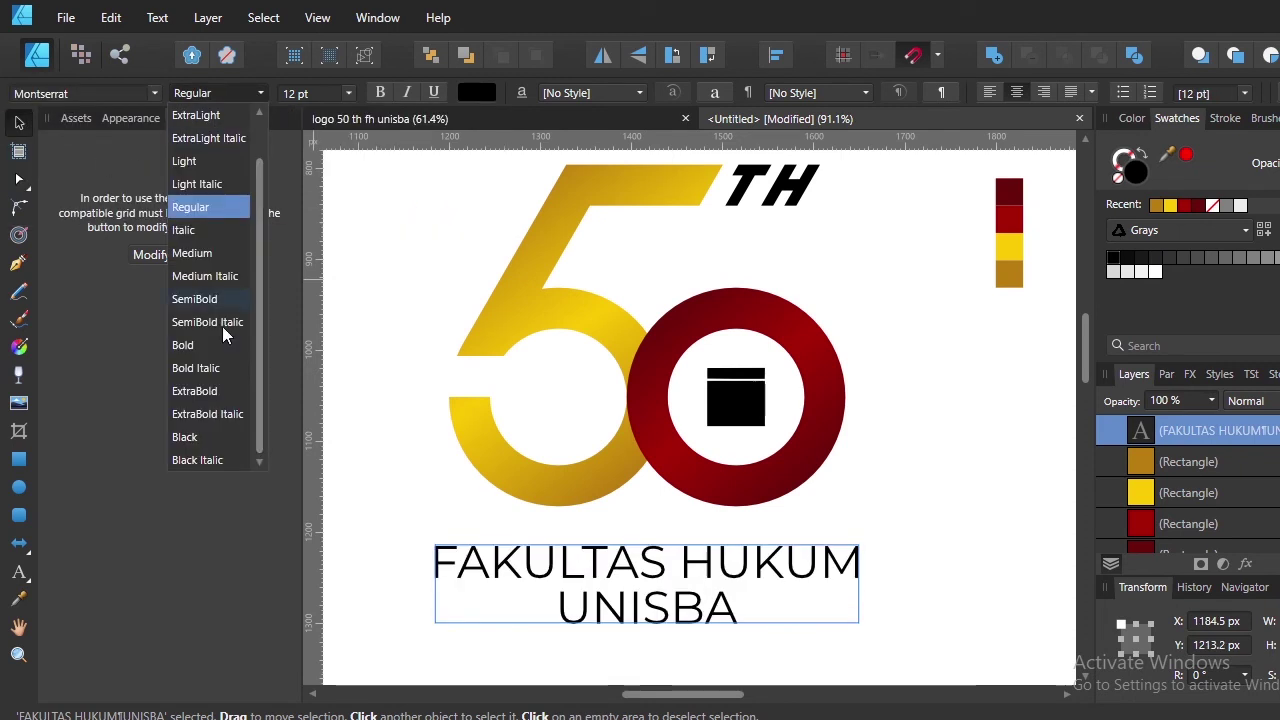
click(200, 352)
Inspect the caption font used in the reference logo document
click(440, 118)
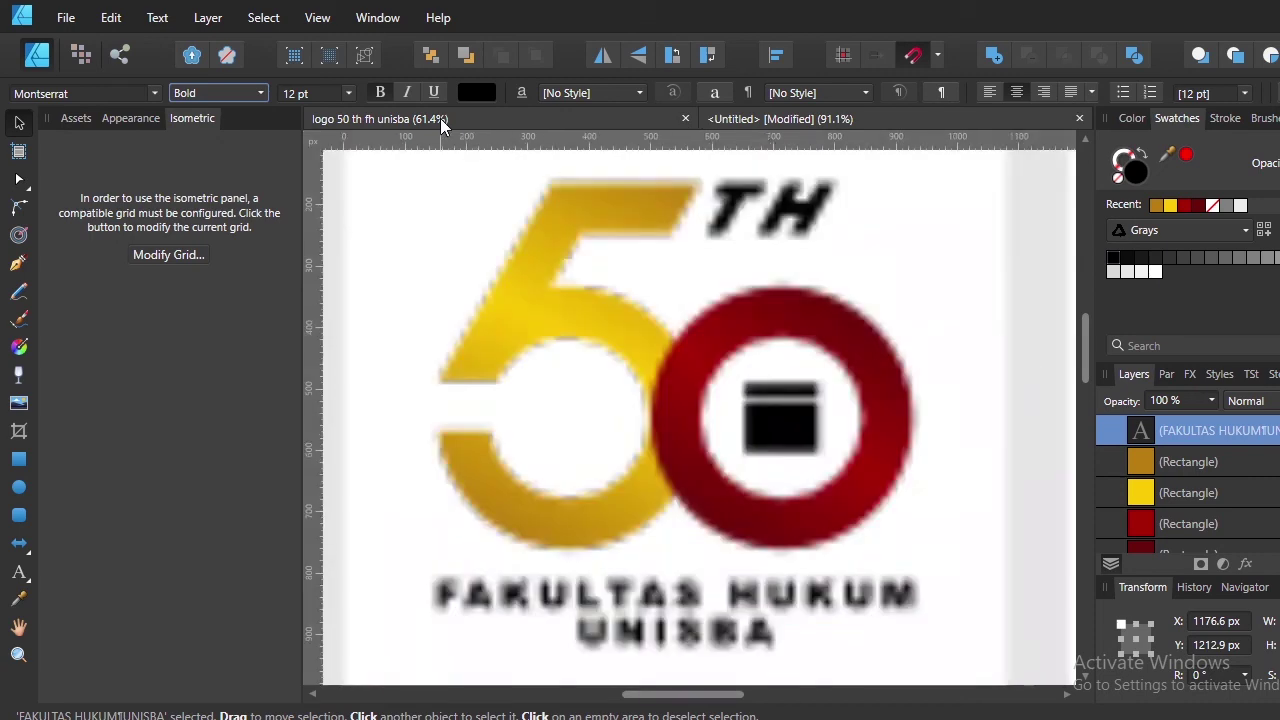
click(733, 624)
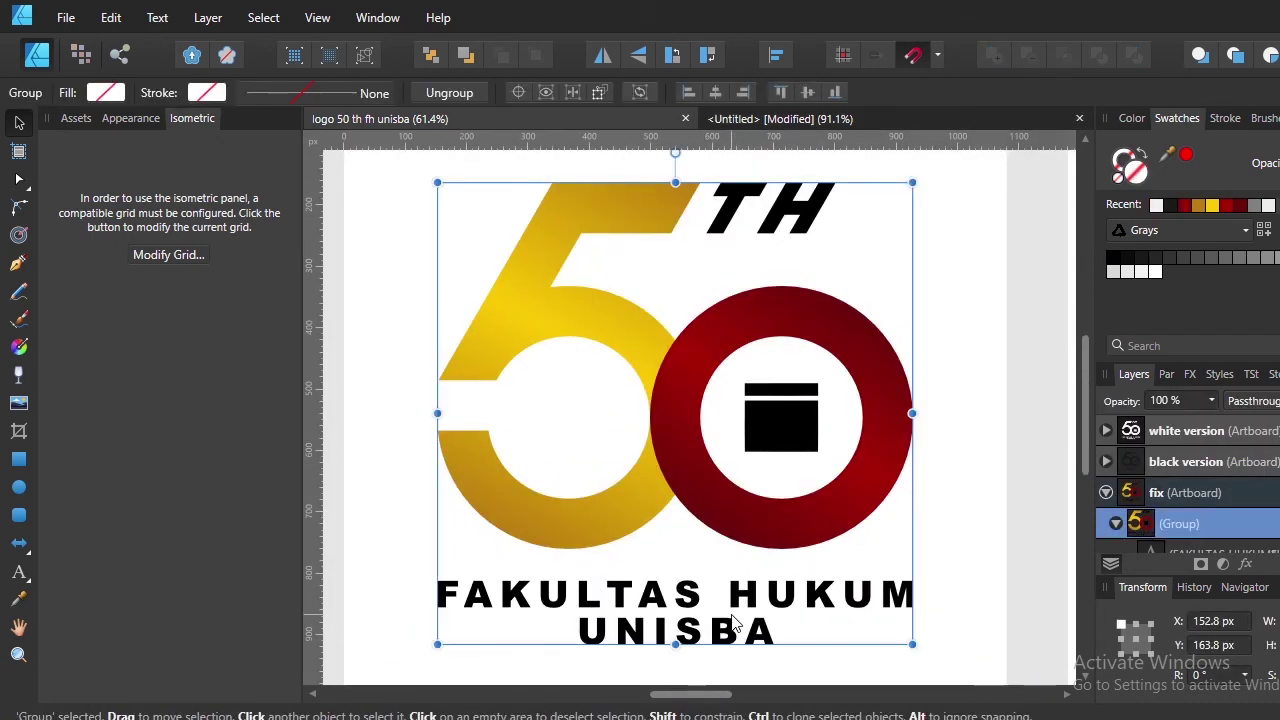
double_click(741, 597)
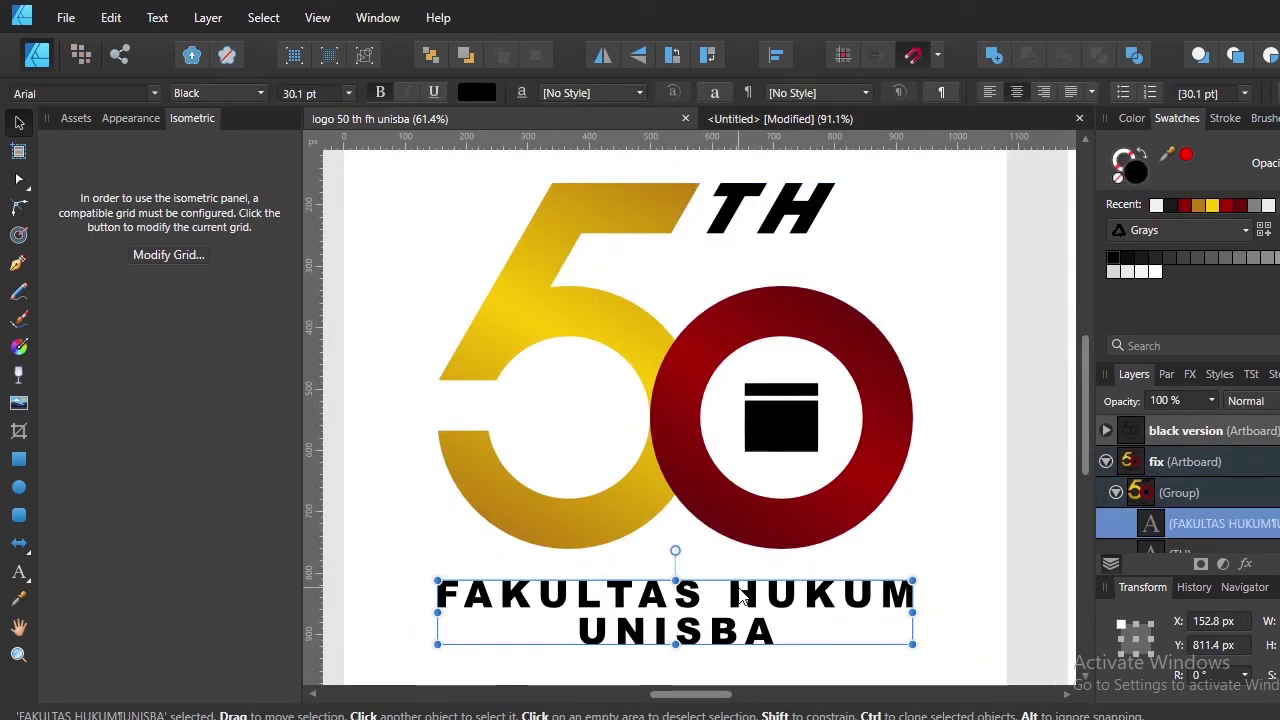
click(870, 122)
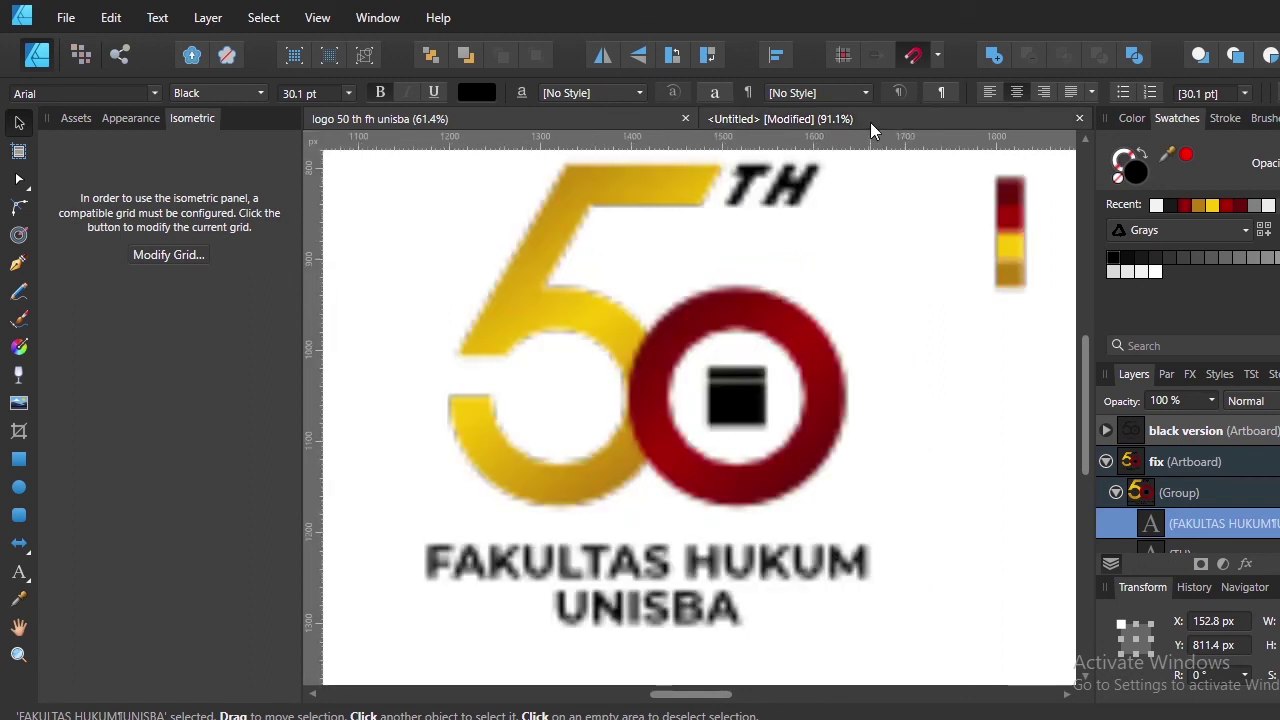
Change the caption to Montserrat Black weight and open the character settings
click(926, 504)
click(714, 583)
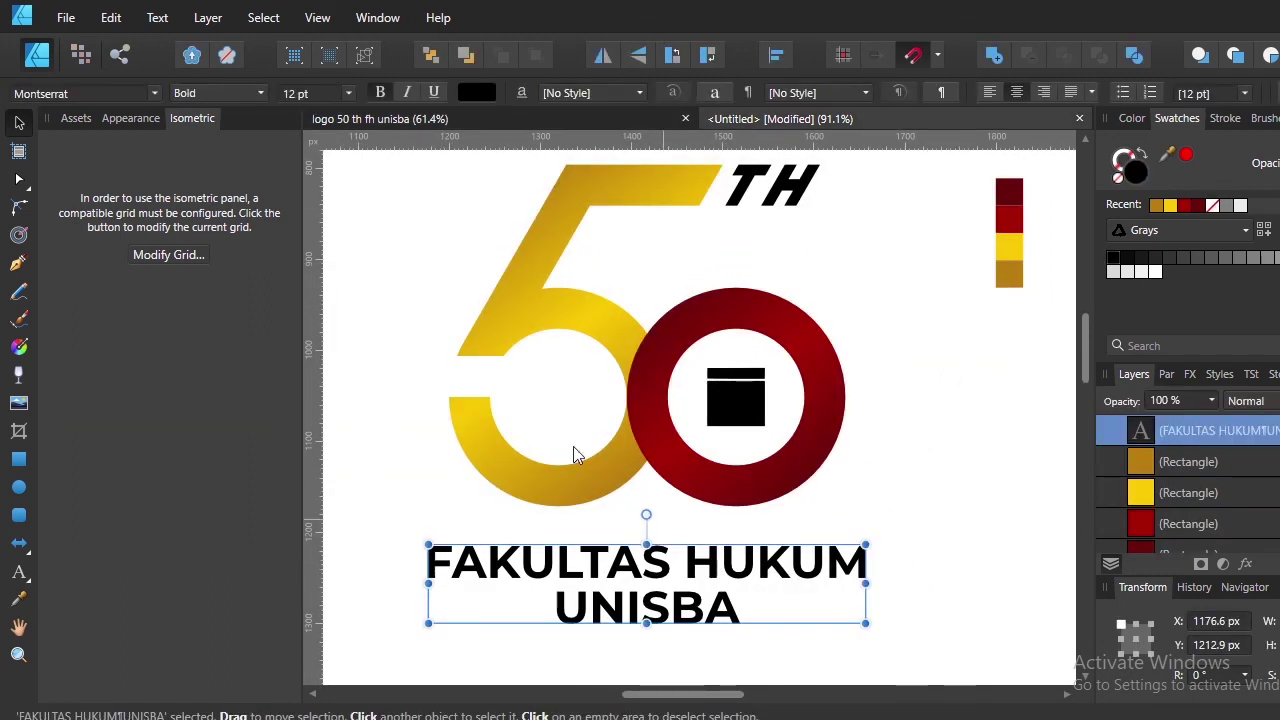
click(215, 93)
click(200, 434)
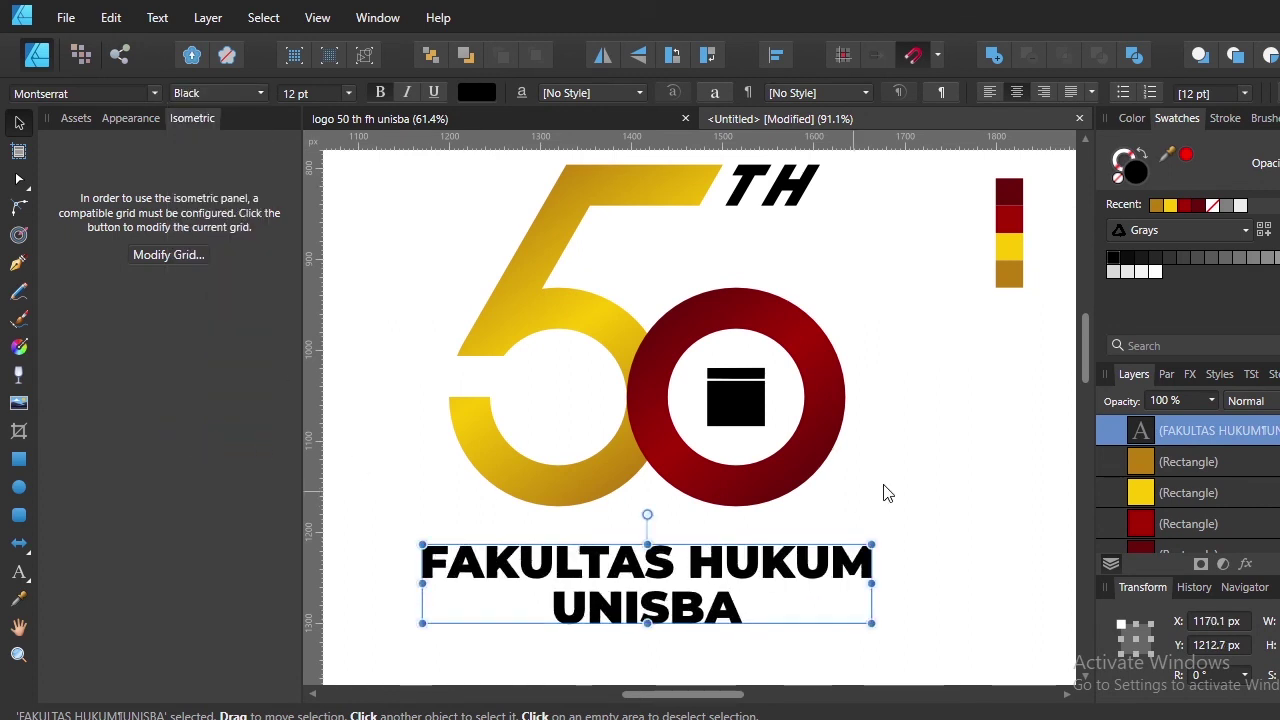
click(714, 93)
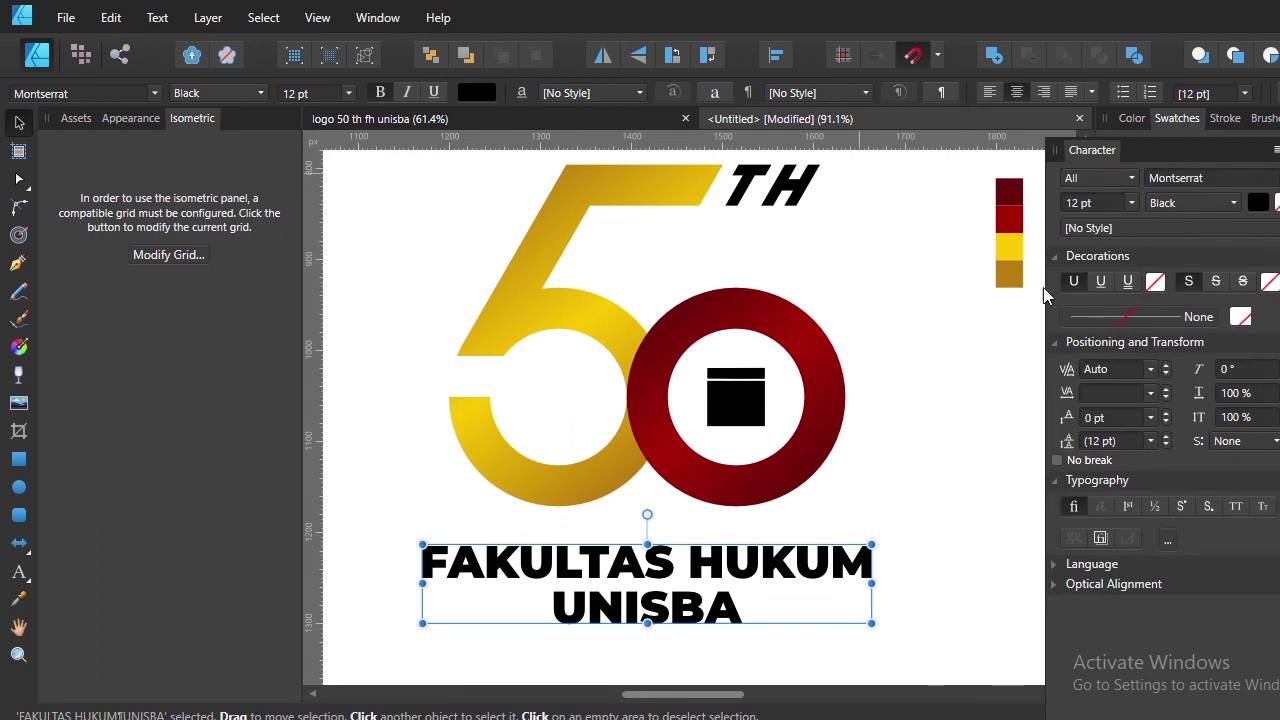
Give the caption 200‰ letter spacing and scale it down to about 8.4 pt
click(1097, 395)
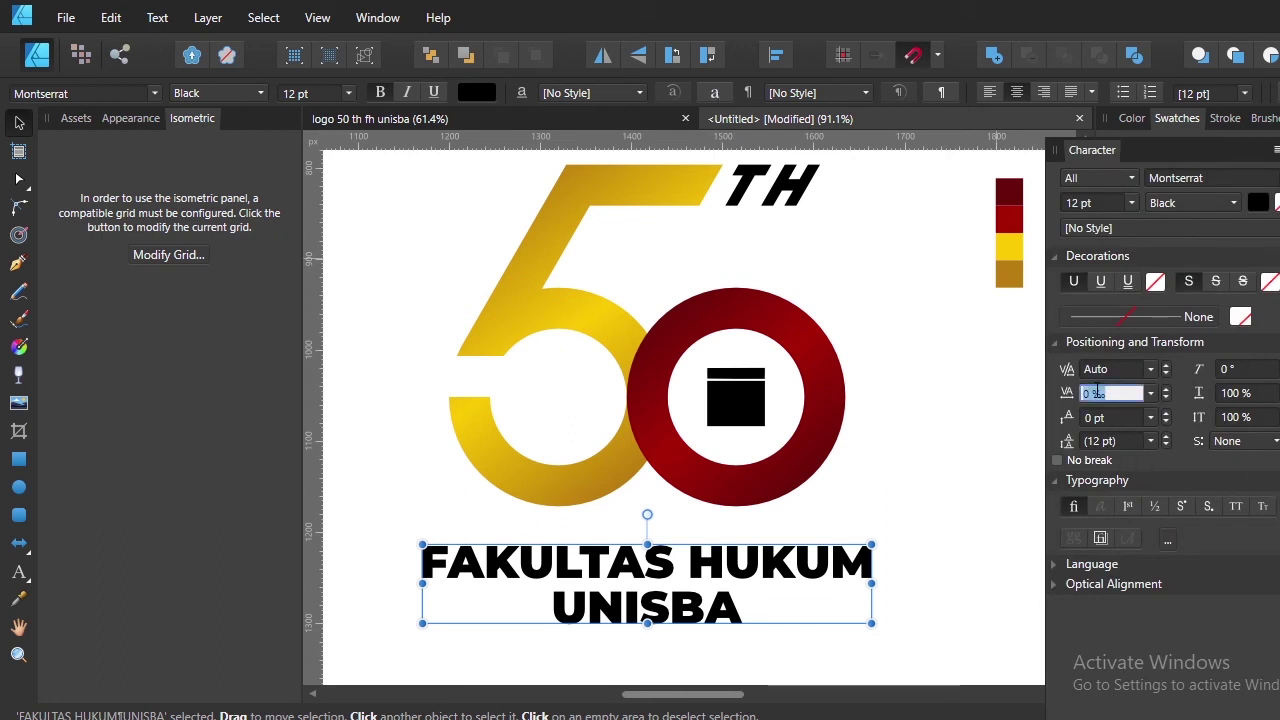
key(Return)
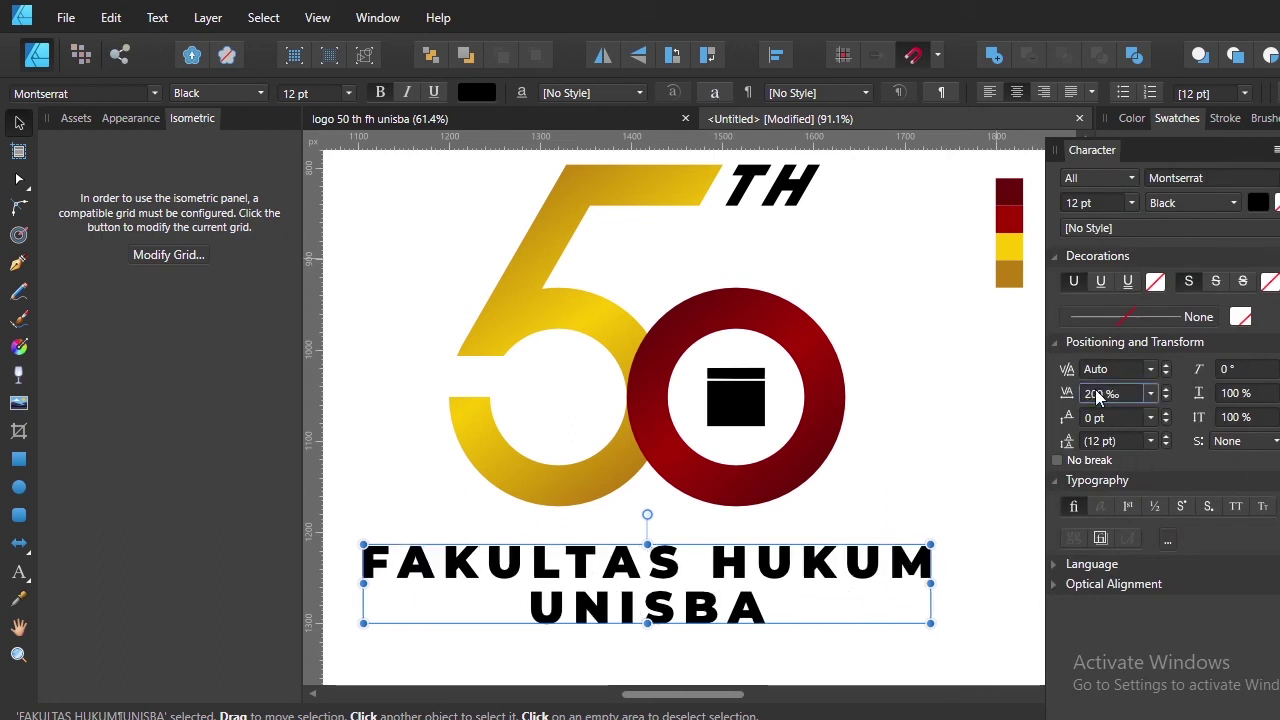
click(772, 190)
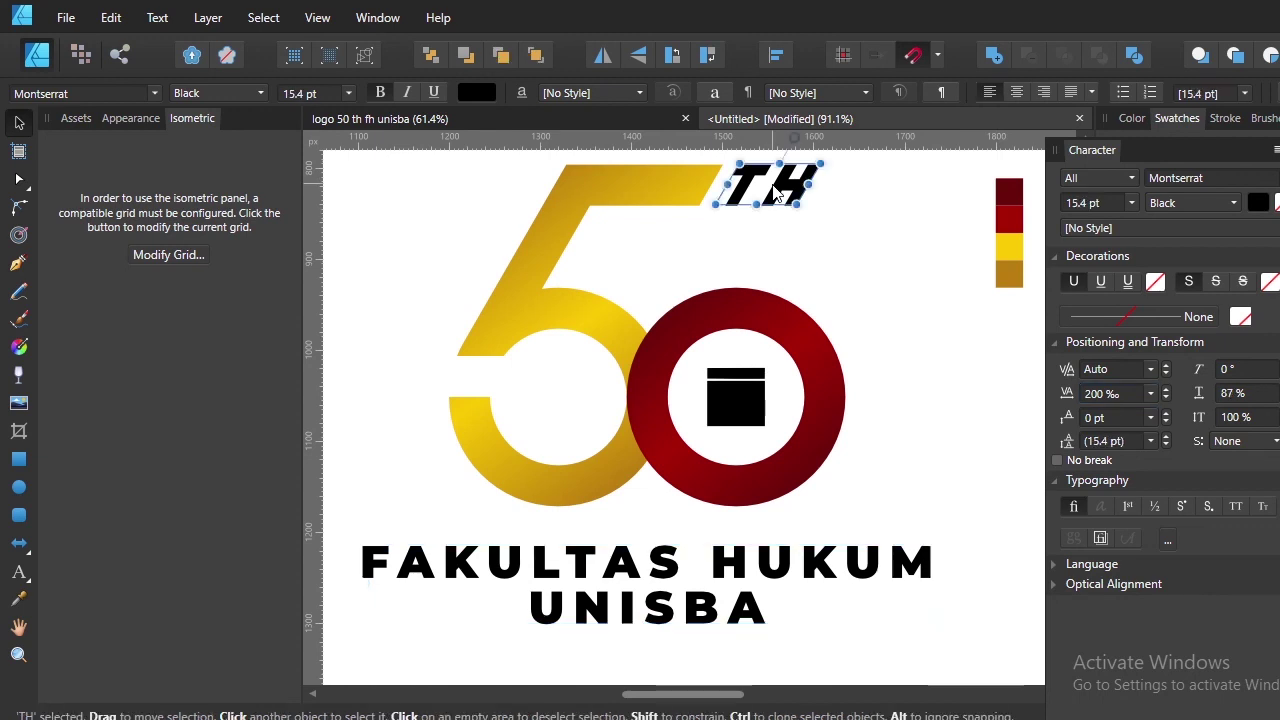
click(853, 565)
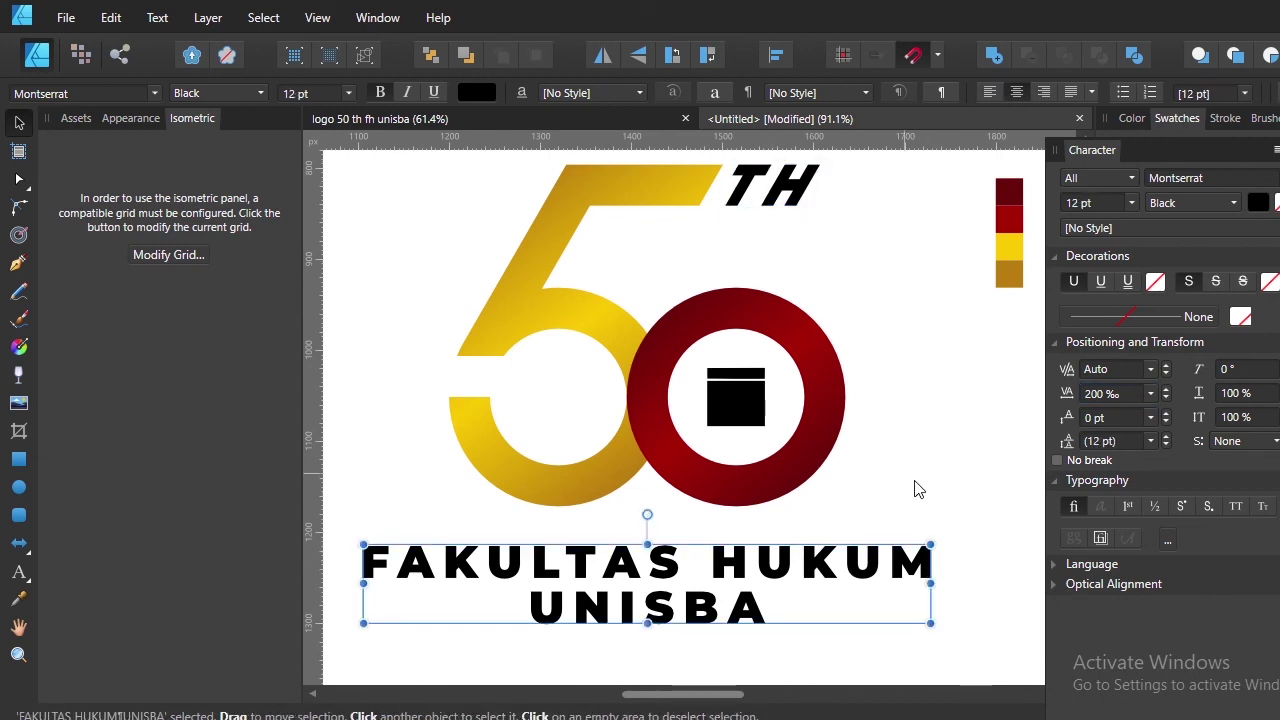
mouse_move(930, 623)
mouse_down()
mouse_move(862, 598)
mouse_move(867, 608)
mouse_up()
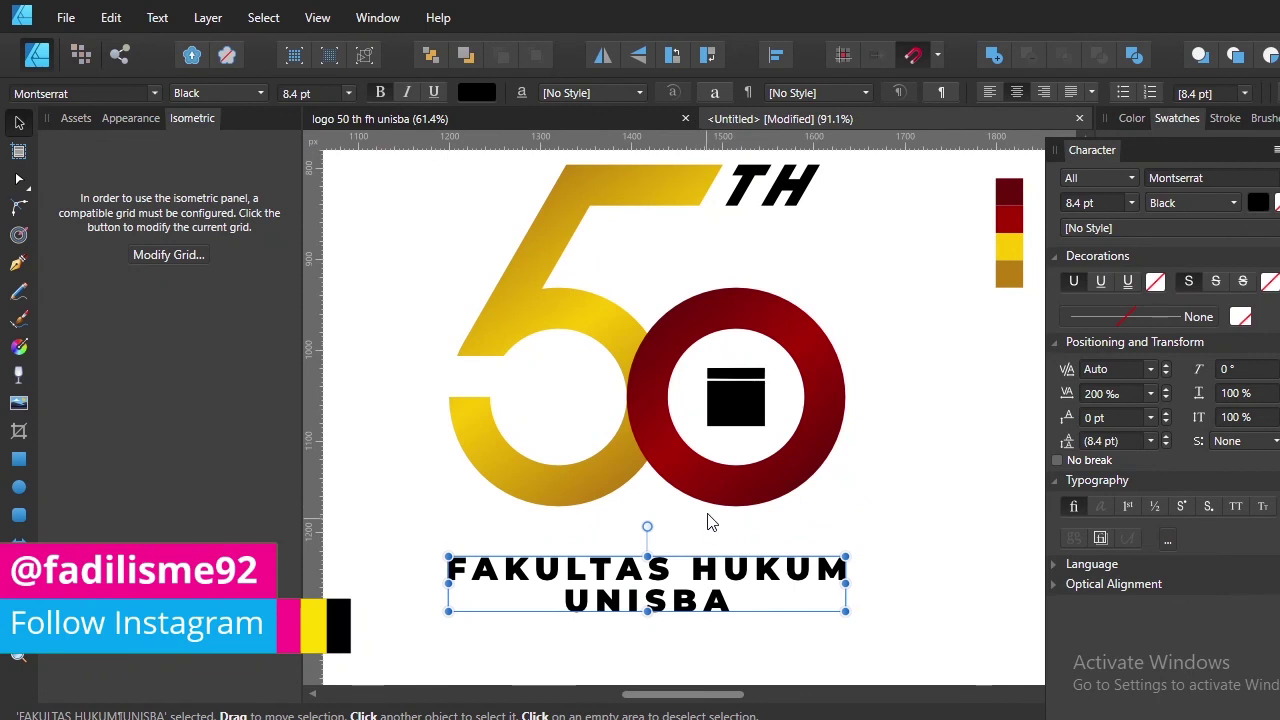
Zoom in on the caption and show the alignment grid
scroll(686, 521, up, 1)
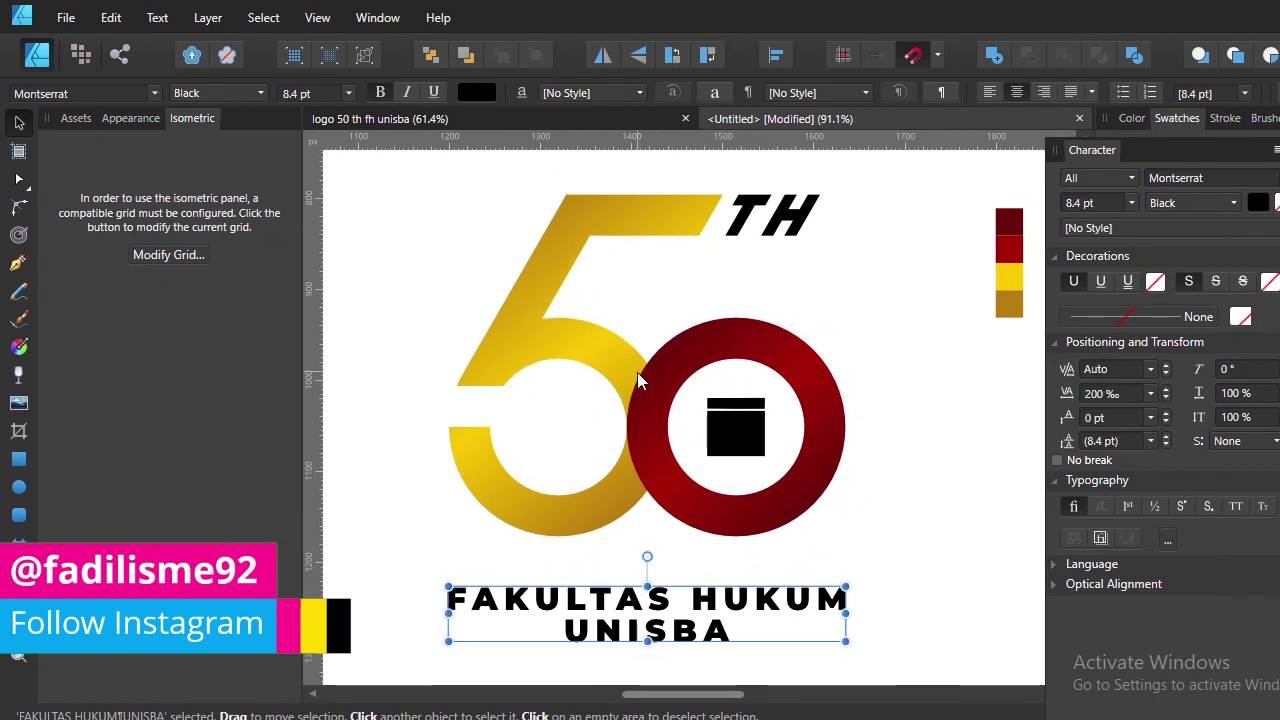
scroll(666, 510, up, 1)
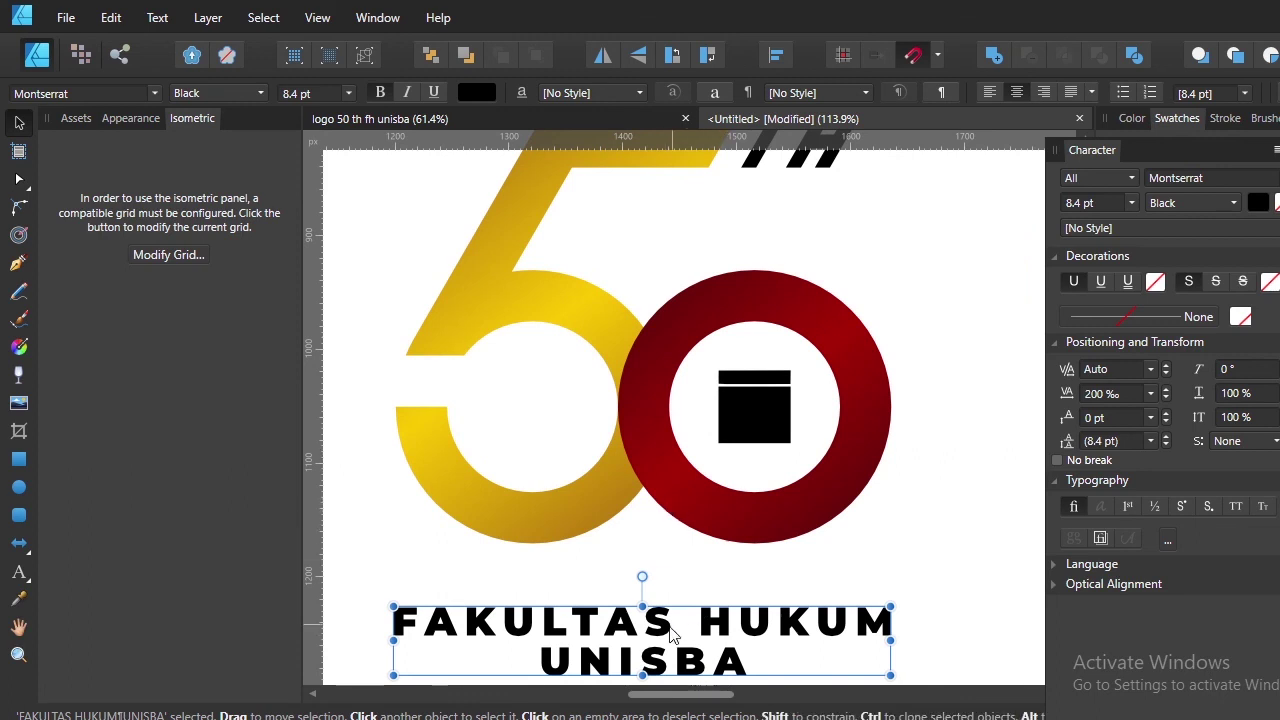
scroll(664, 628, down, 1)
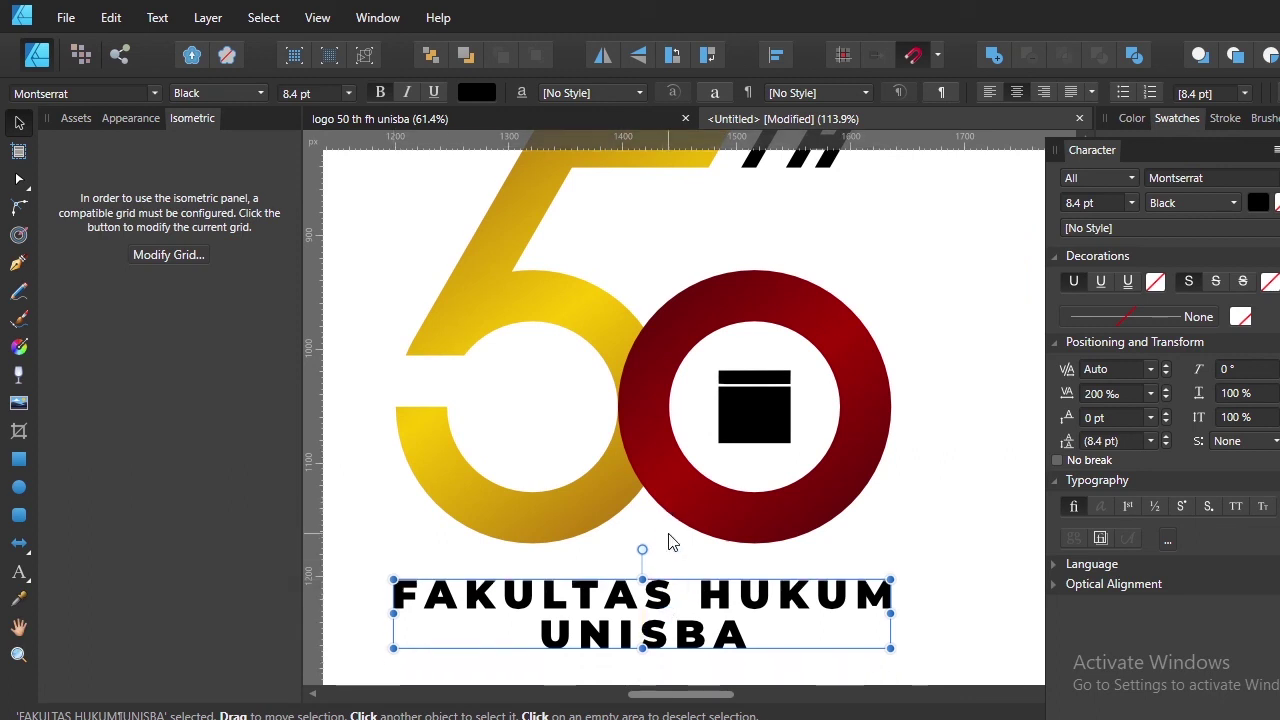
scroll(670, 541, up, 2)
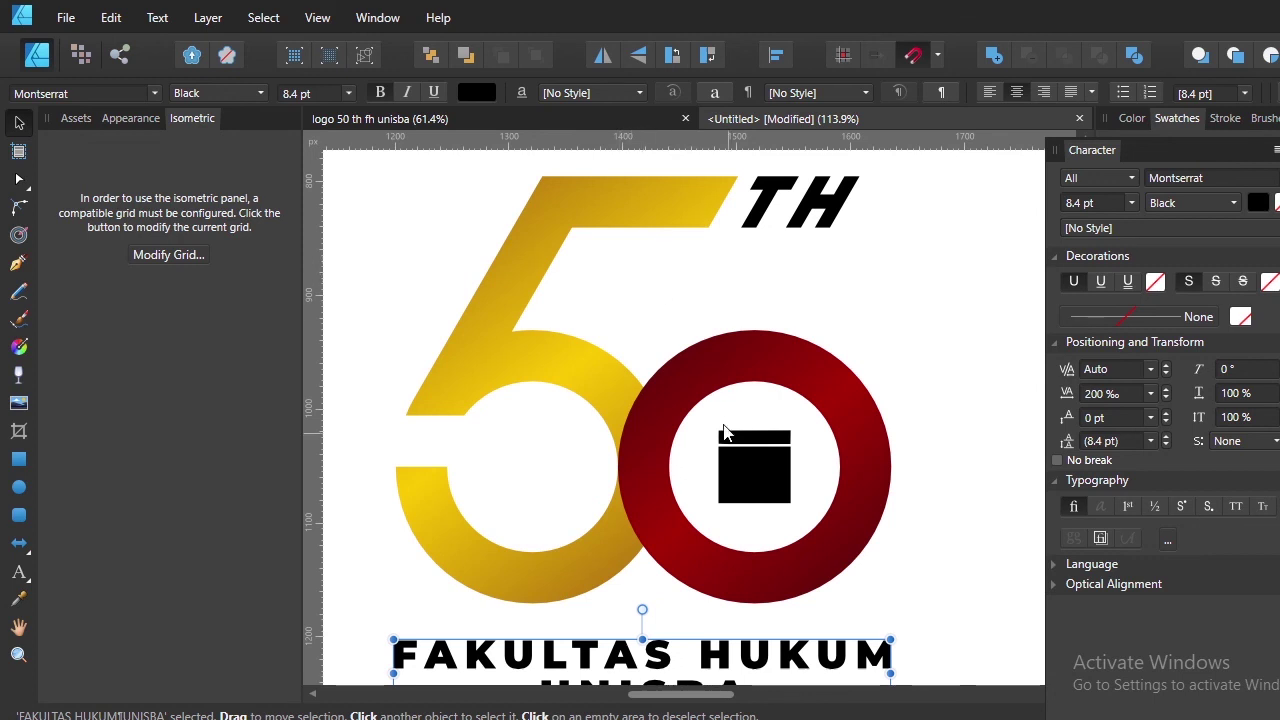
scroll(727, 417, down, 3)
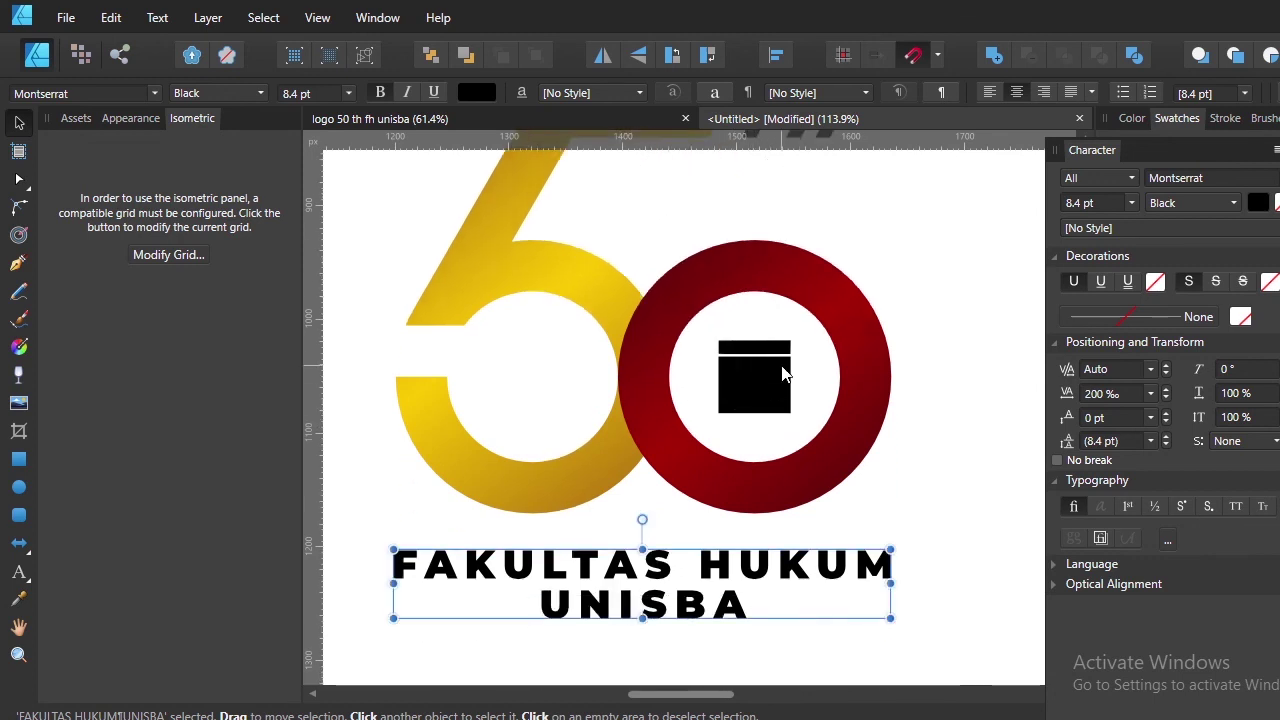
key(ctrl+apostrophe)
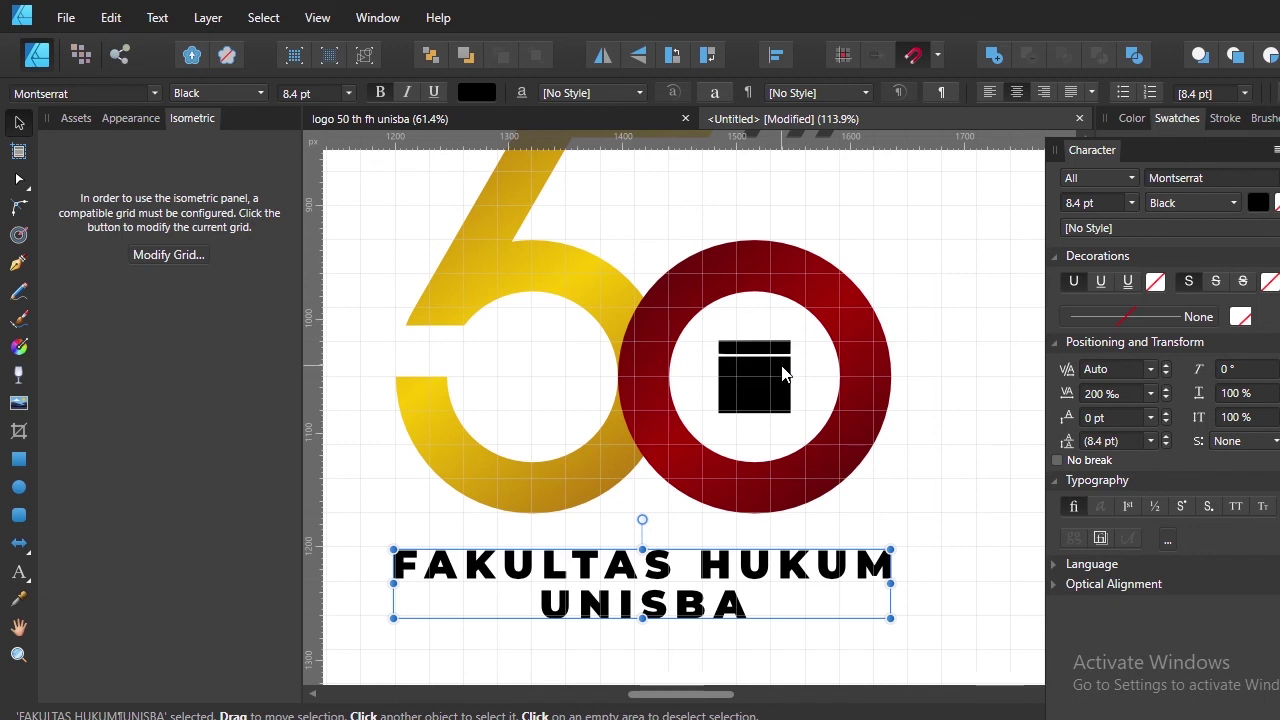
scroll(845, 484, up, 2)
scroll(837, 491, down, 1)
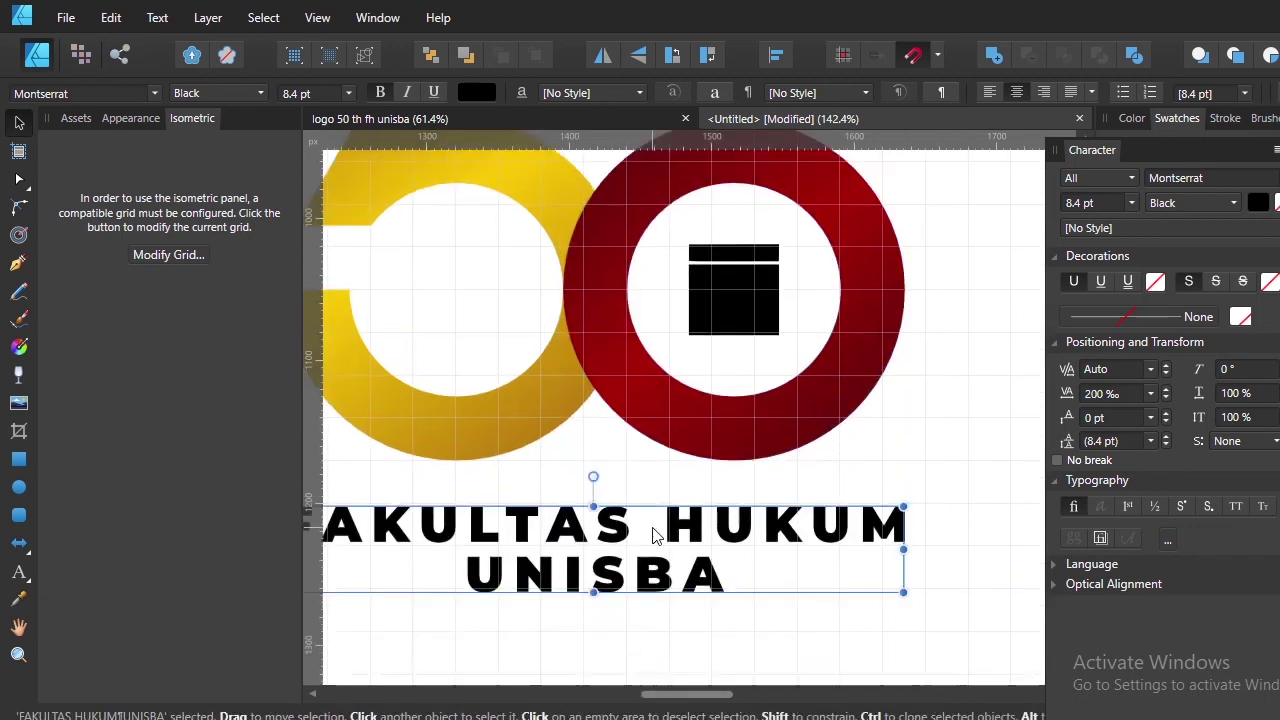
scroll(654, 531, up, 2)
scroll(614, 533, left, 2)
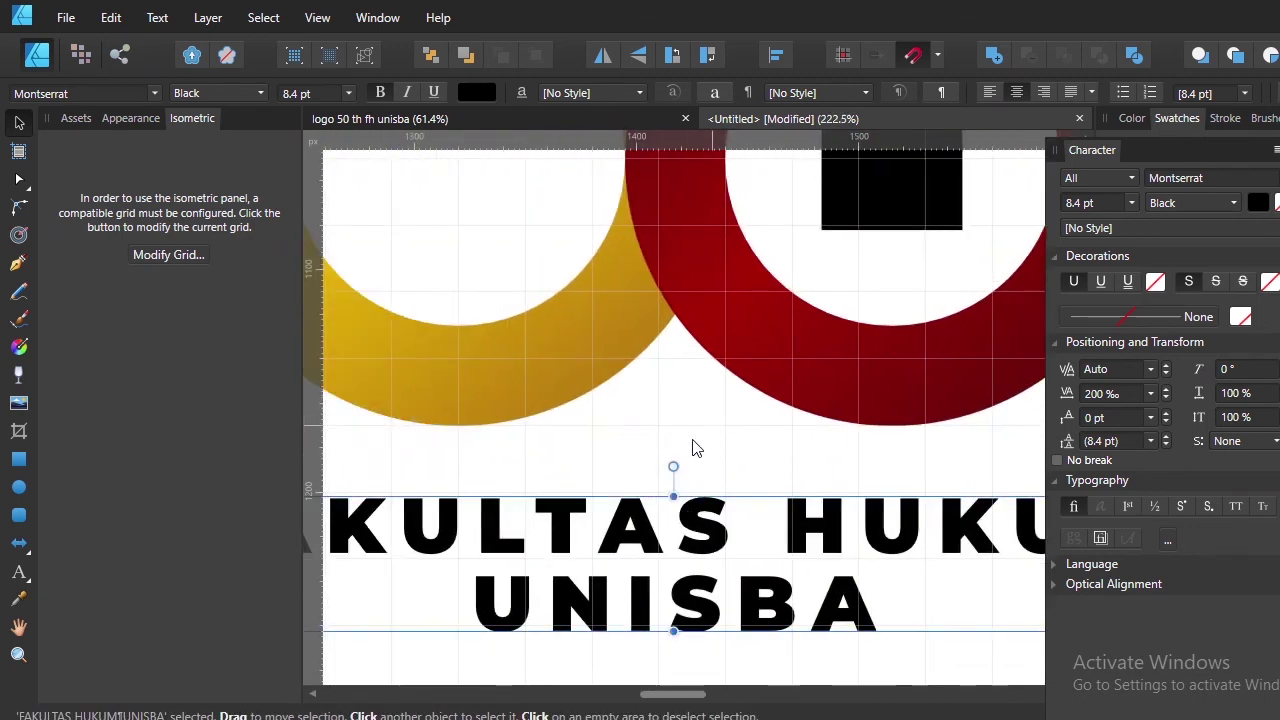
Nudge the caption slightly higher under the 50, deselect it, and hide the grid
key(Up)
key(Up)
key(Up)
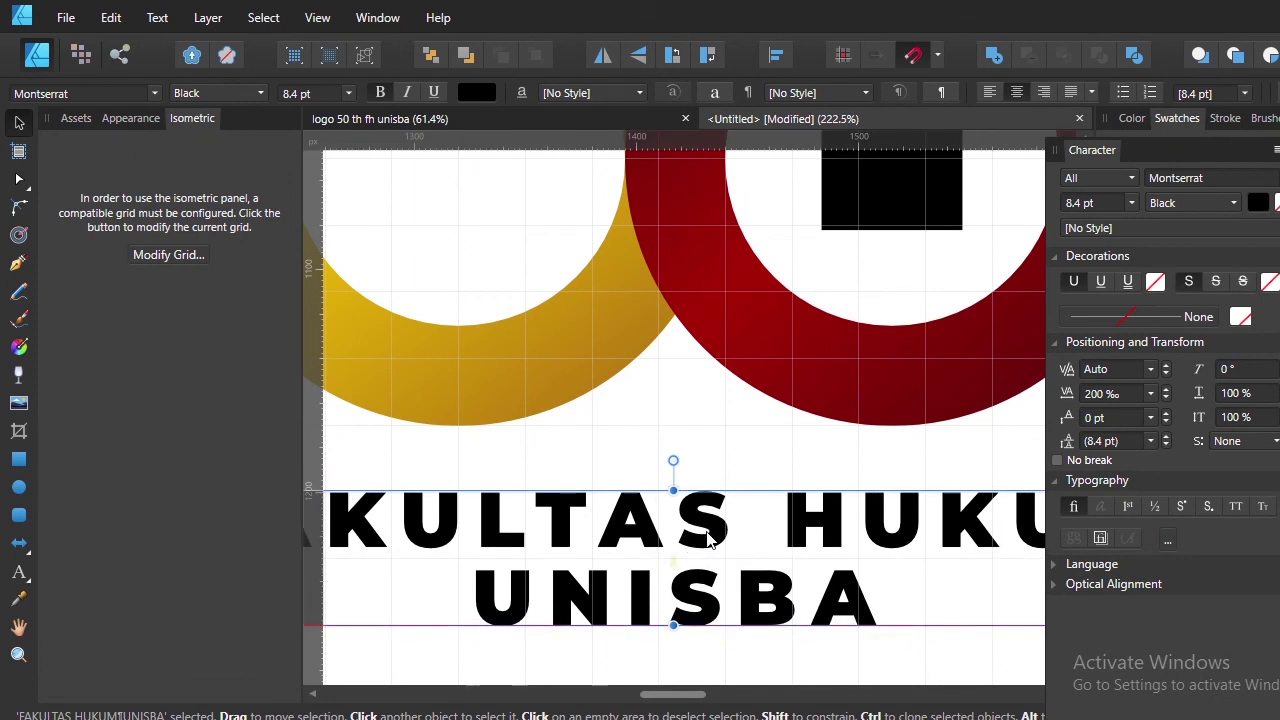
key(Down)
key(Down)
key(Down)
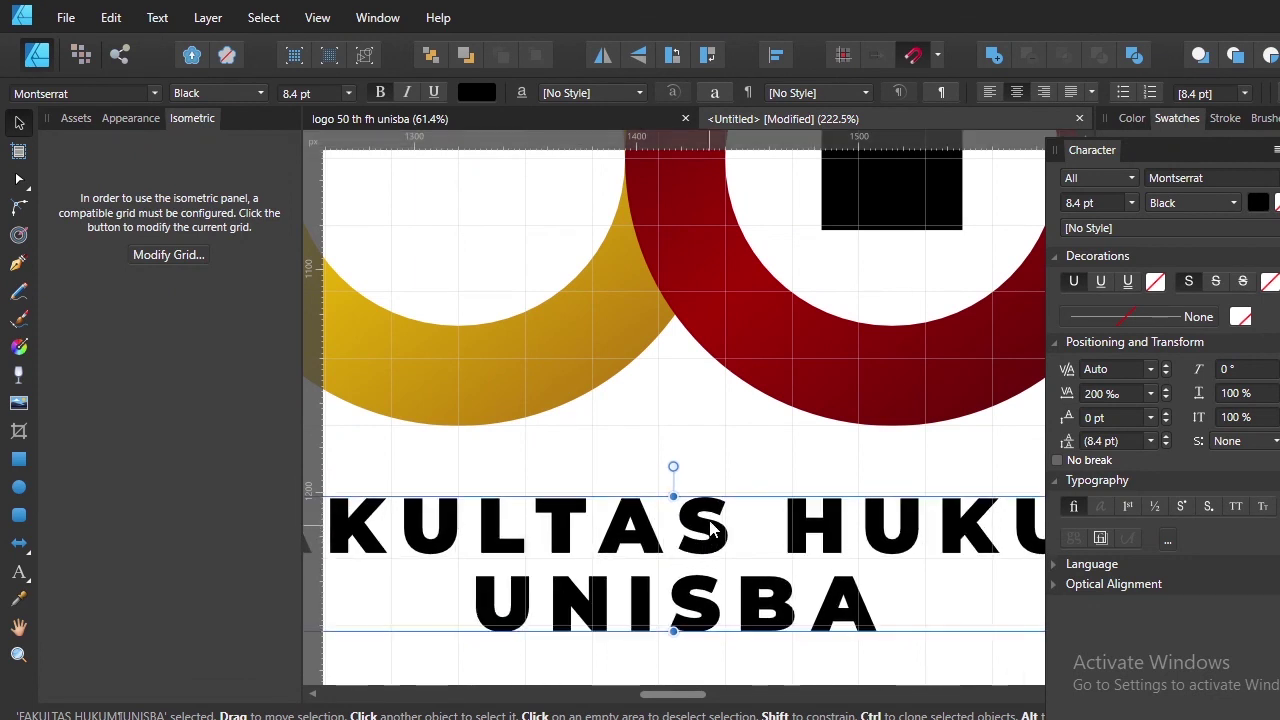
scroll(710, 530, up, 3)
key(Up)
key(Up)
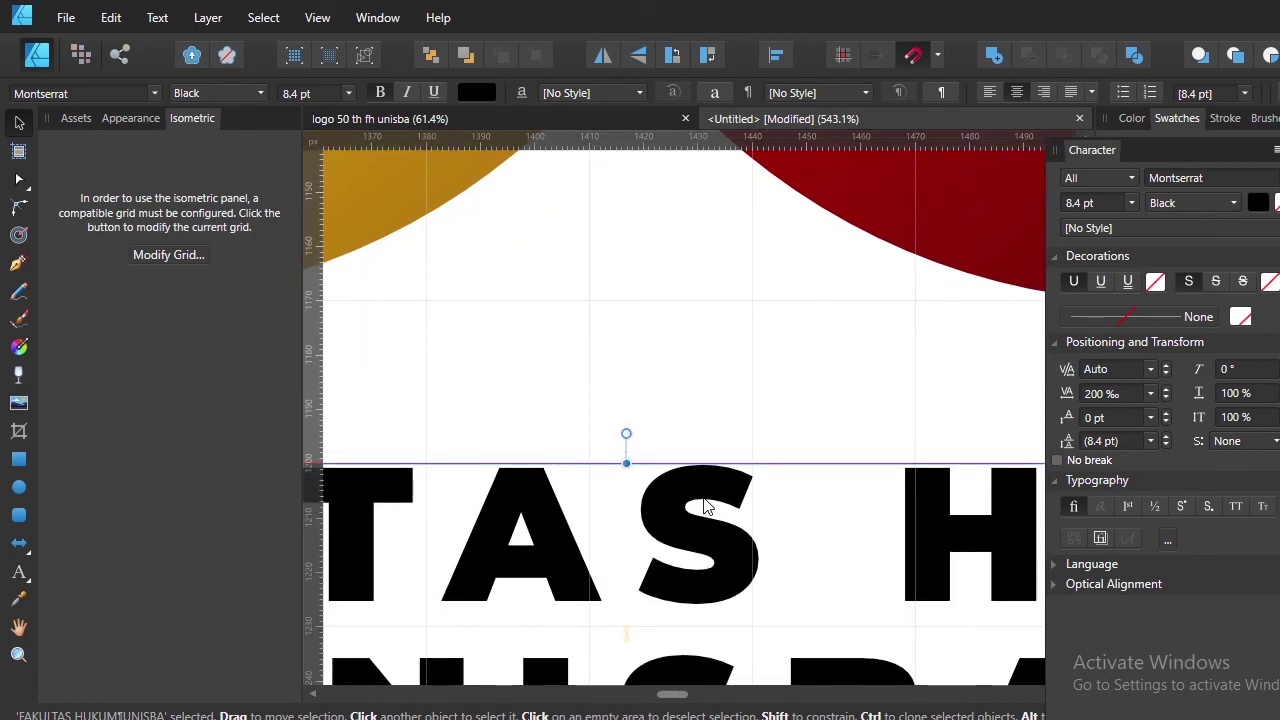
scroll(705, 512, down, 4)
scroll(705, 508, down, 3)
click(809, 591)
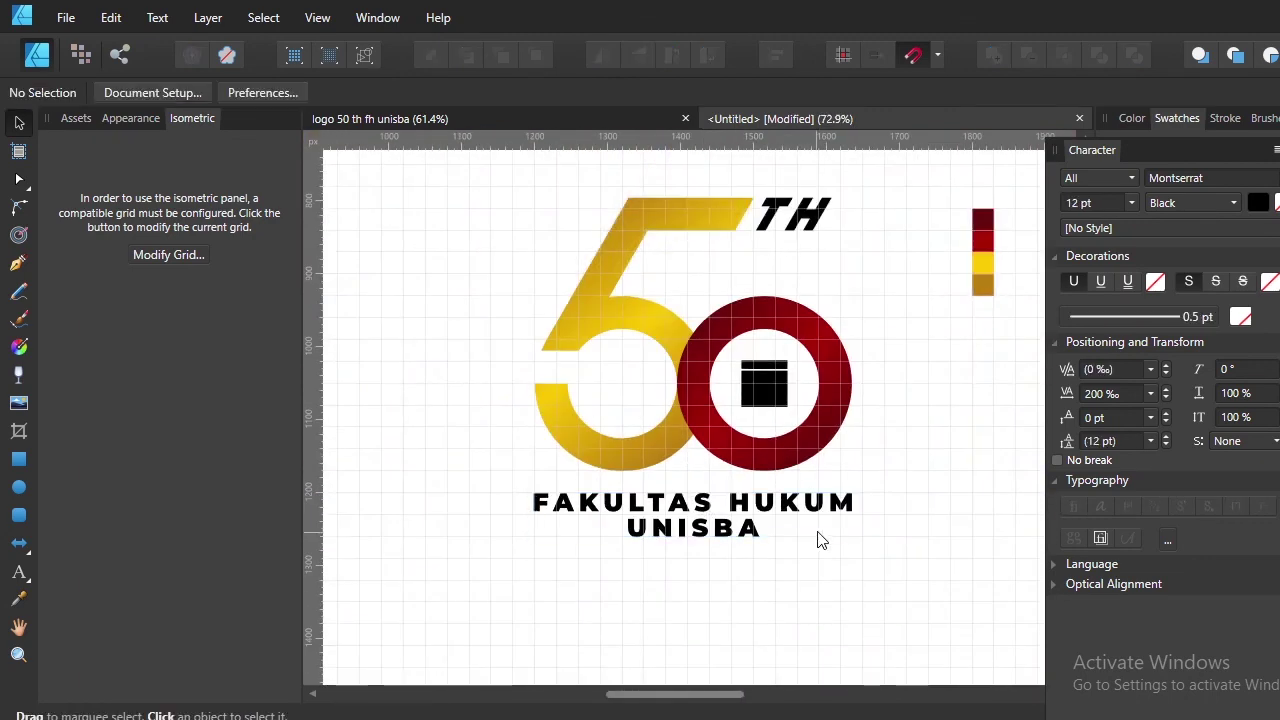
scroll(820, 537, up, 1)
scroll(872, 546, up, 1)
scroll(872, 546, up, 1)
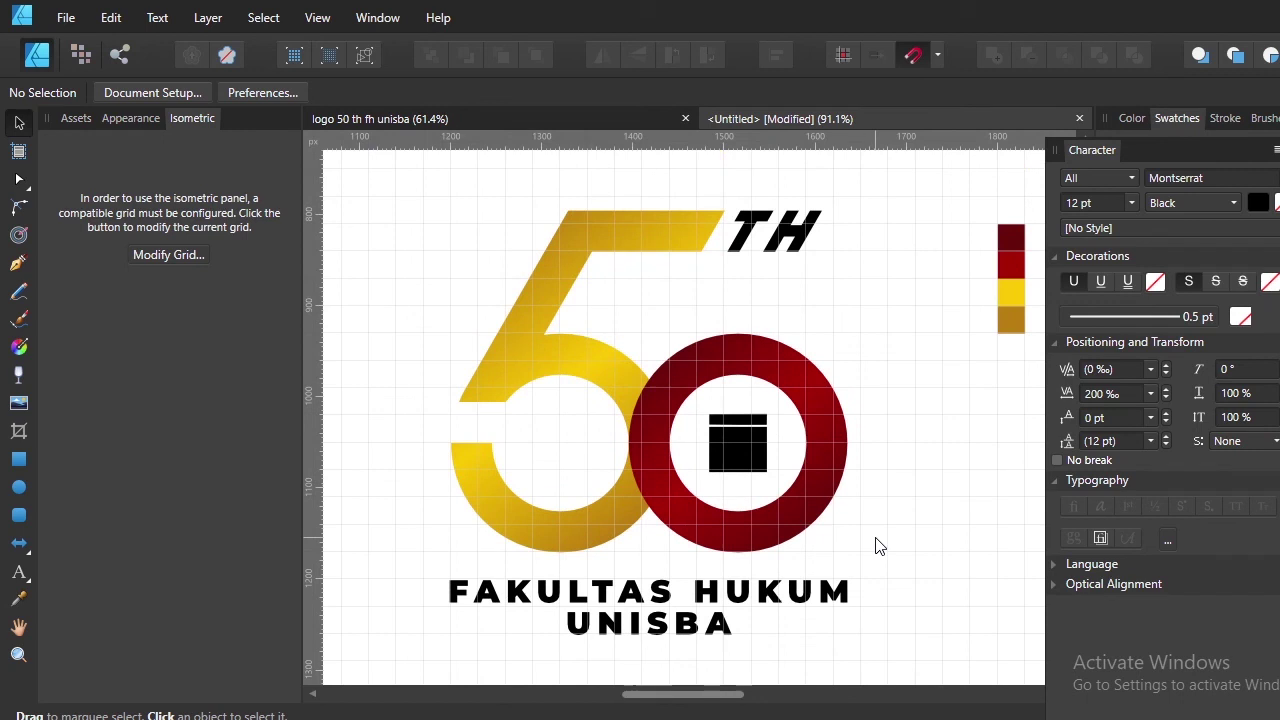
key(ctrl+apostrophe)
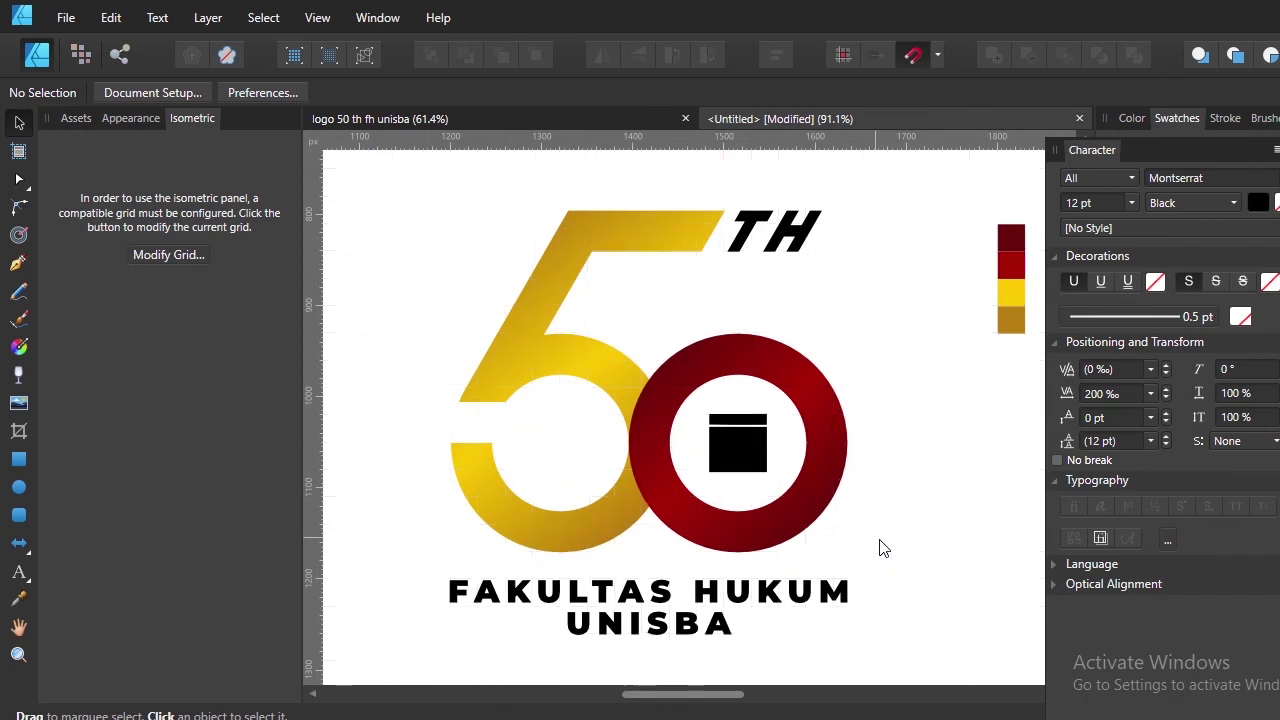